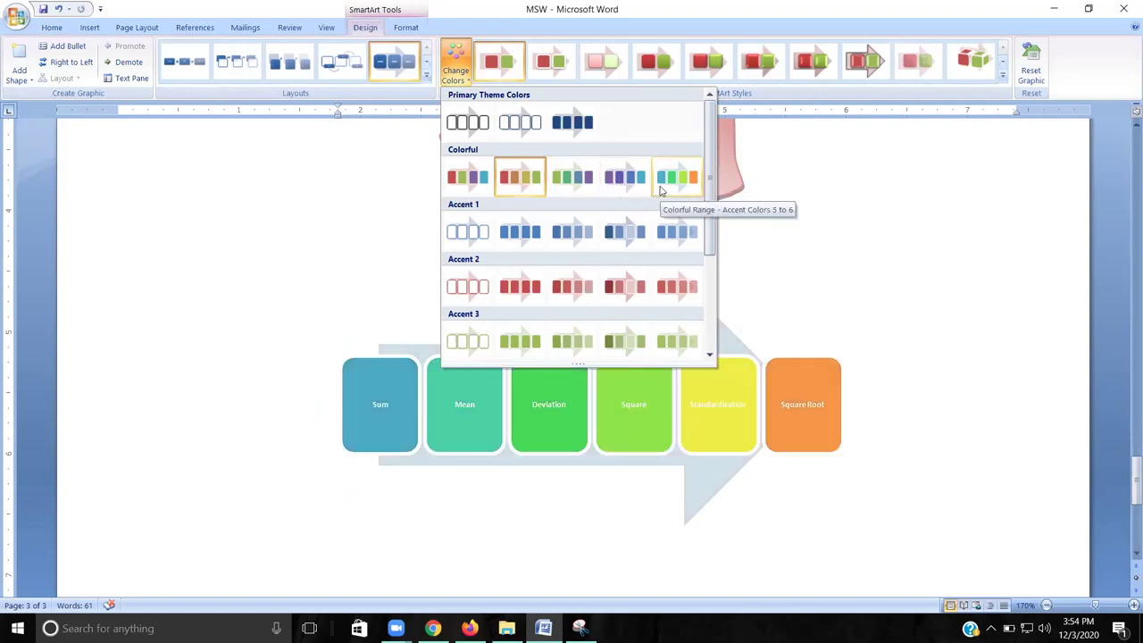
Step: Recolor the Sum-to-Square Root arrow SmartArt with the first variation in the Colorful group
click(468, 177)
click(880, 332)
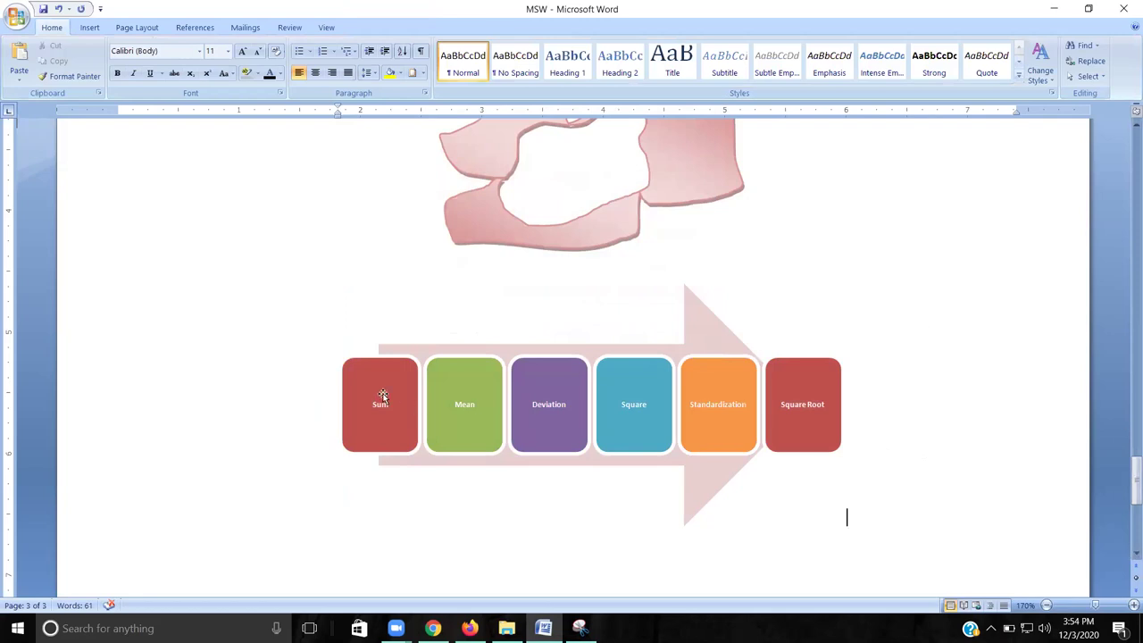
click(452, 342)
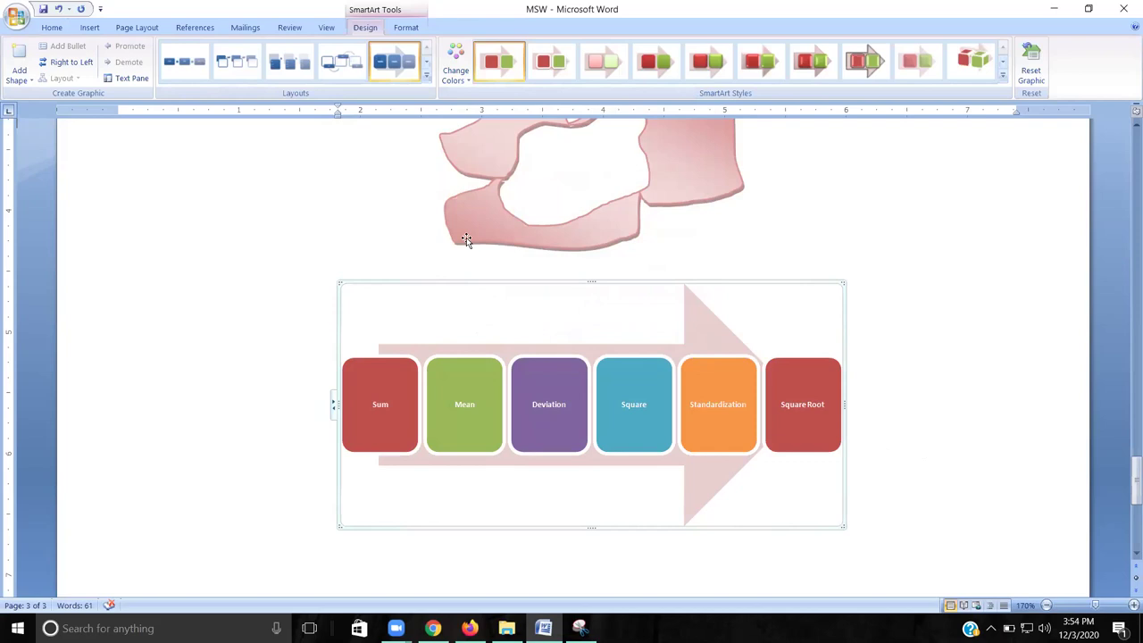
click(267, 181)
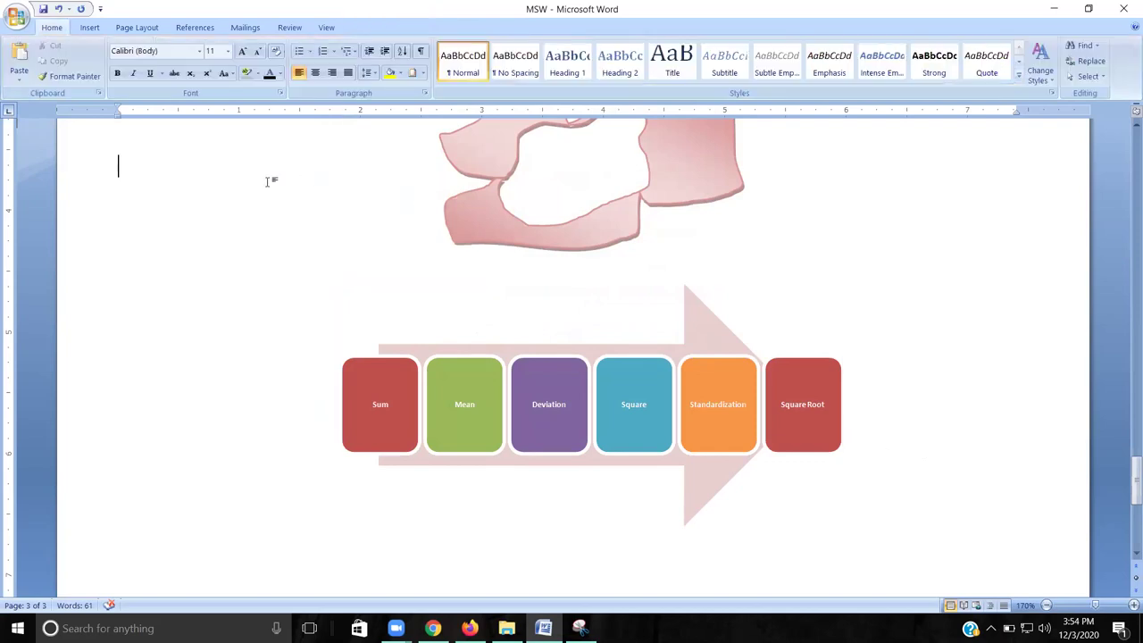
click(134, 28)
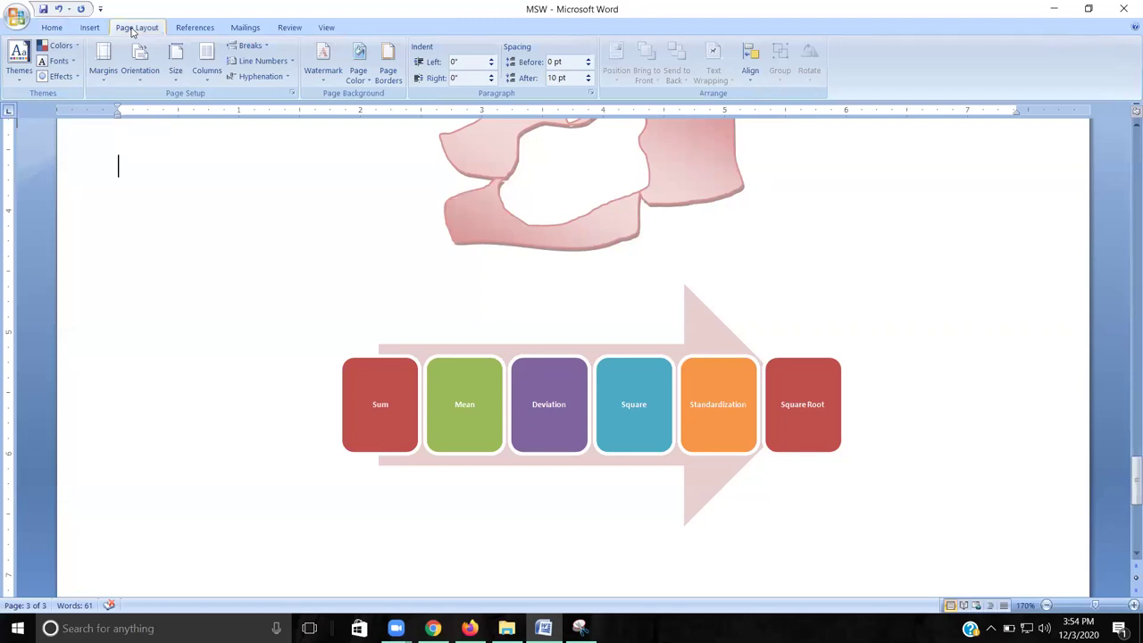
click(93, 28)
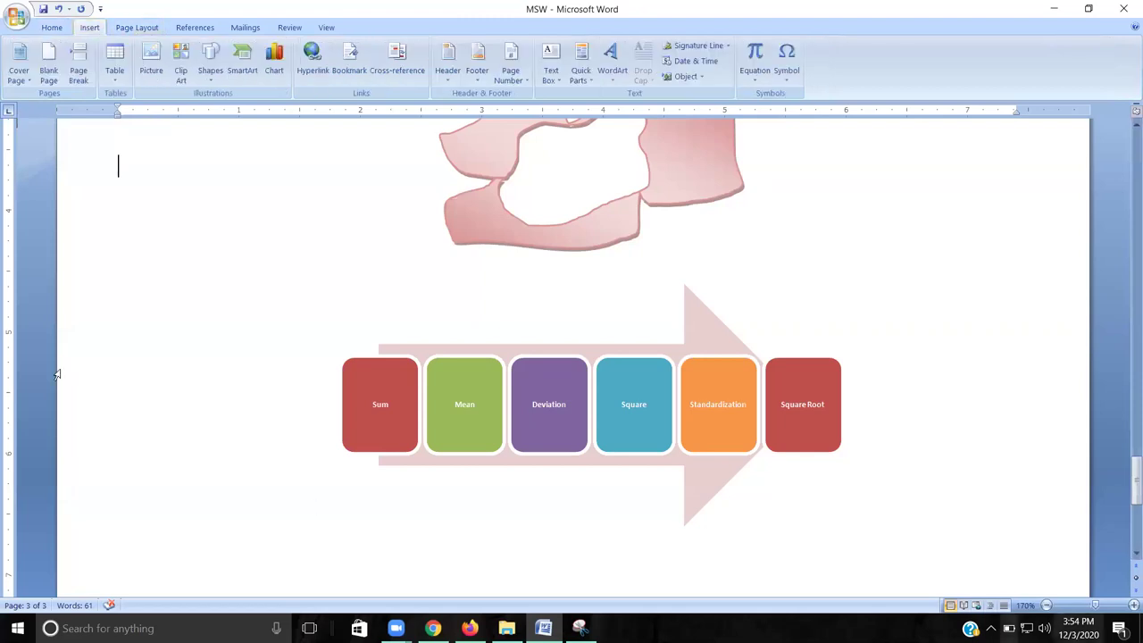
click(274, 69)
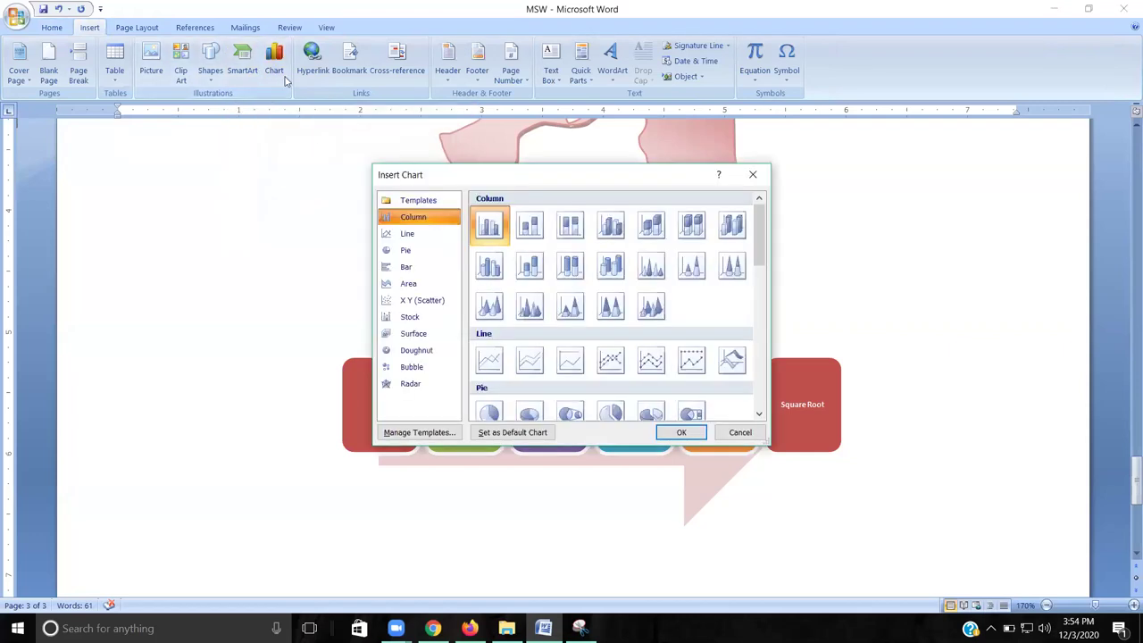
click(752, 174)
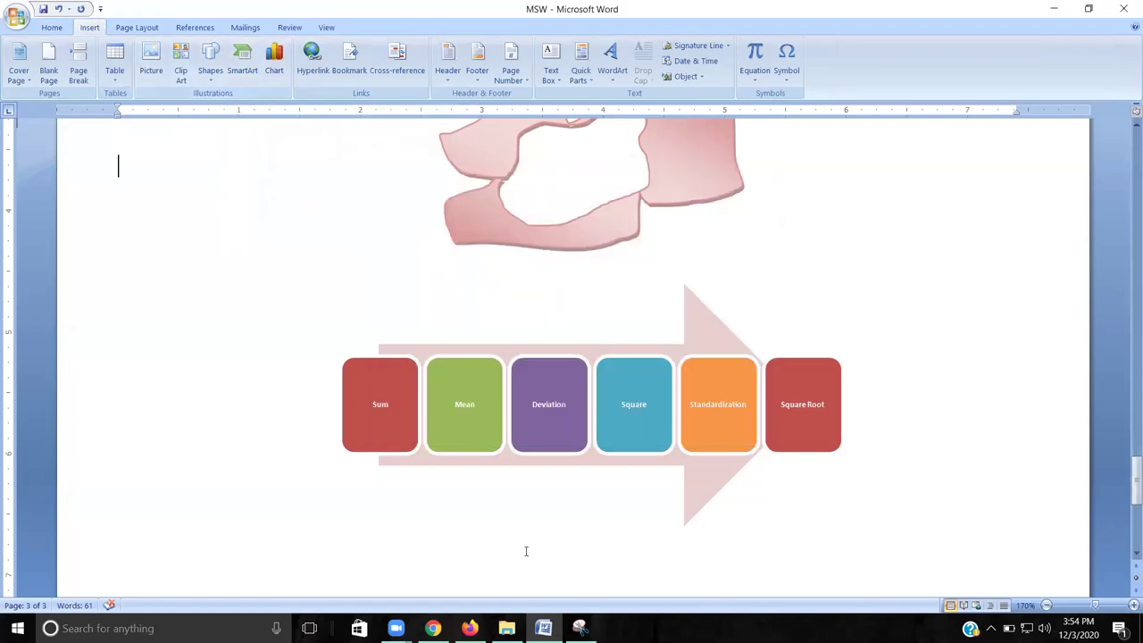
Step: Switch to File Explorer and open the Logistic_tanh__Excel workbook from the STTP_3 folder in Music
click(505, 628)
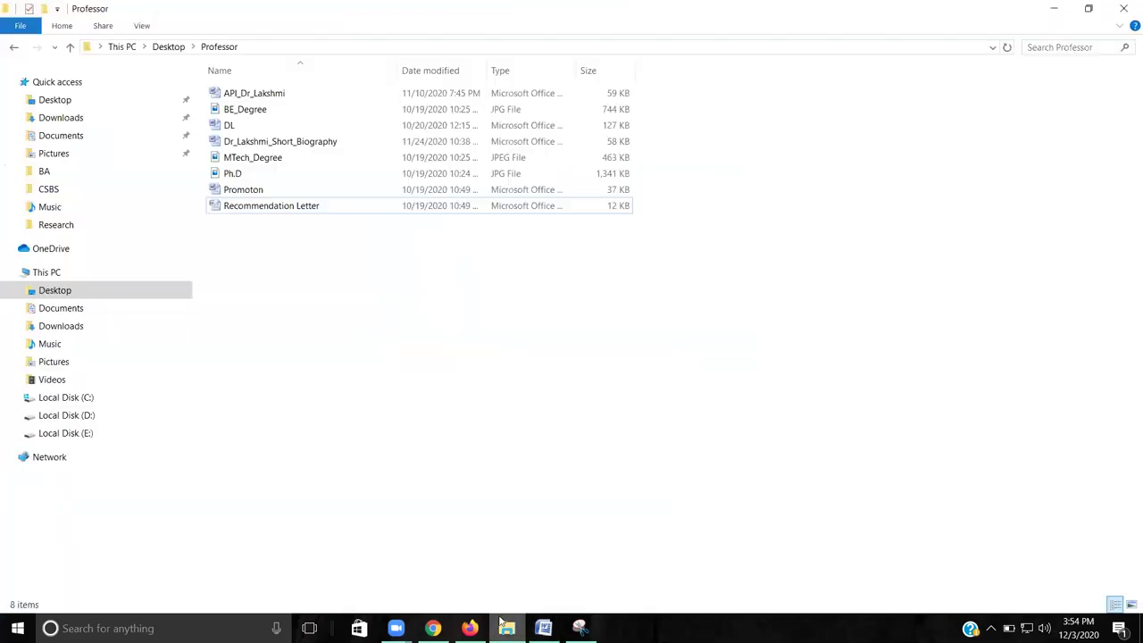
click(81, 103)
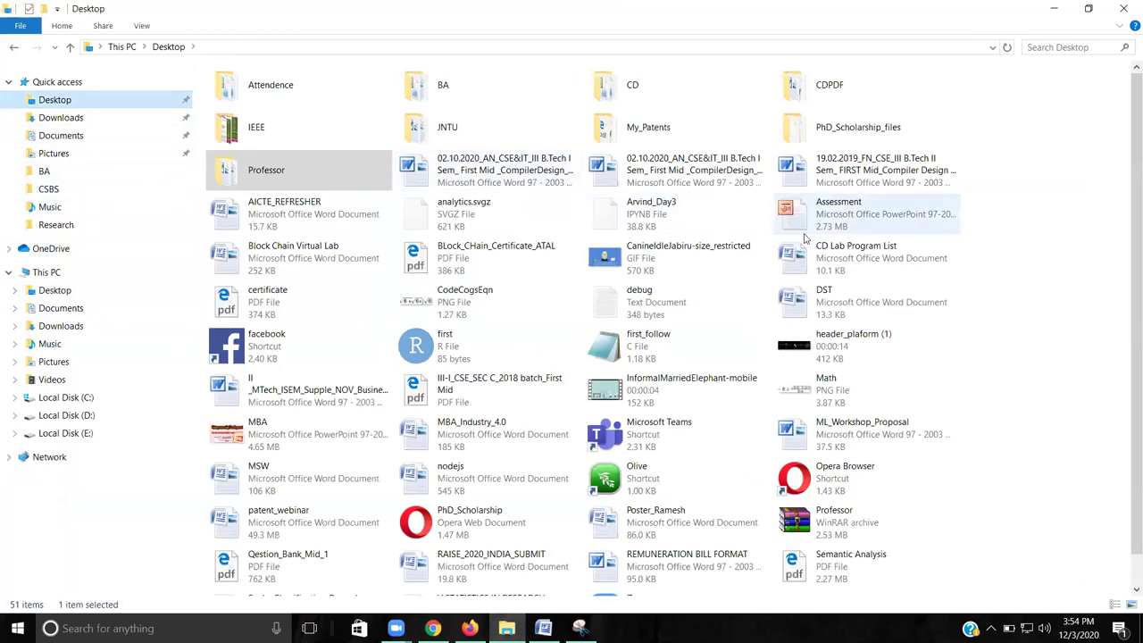
scroll(1026, 345, down, 2)
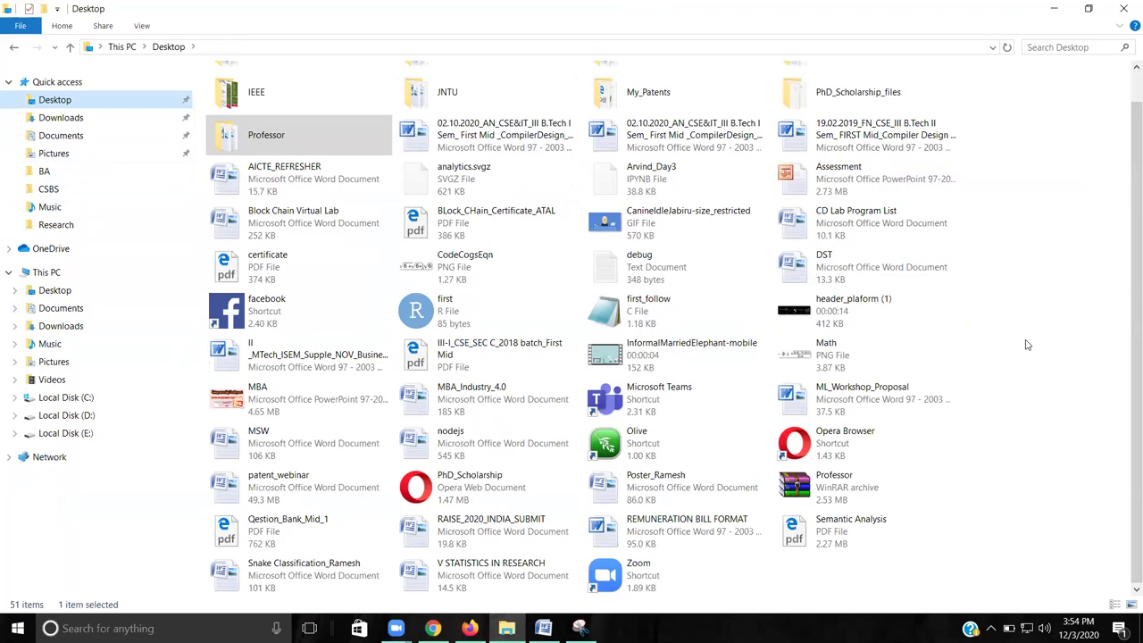
scroll(1025, 344, up, 2)
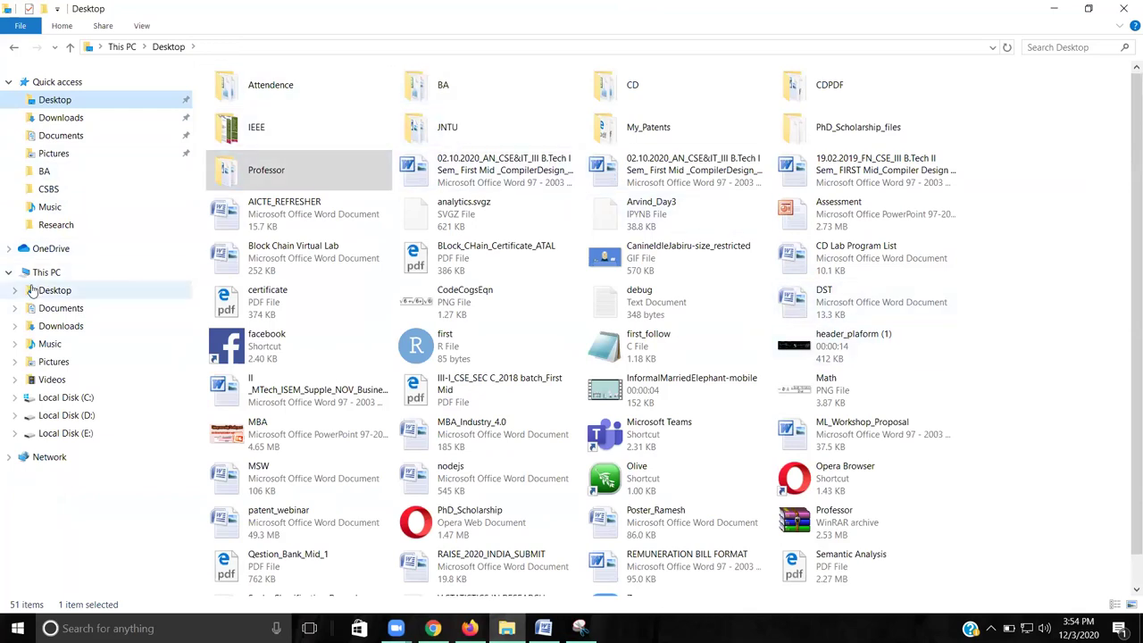
click(51, 347)
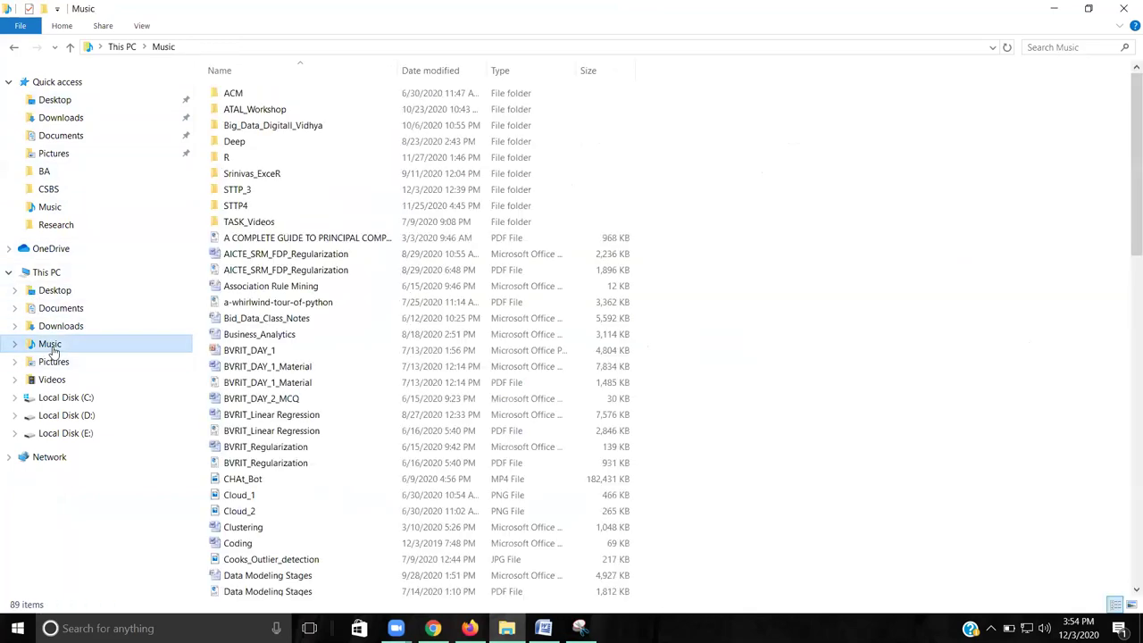
double_click(247, 190)
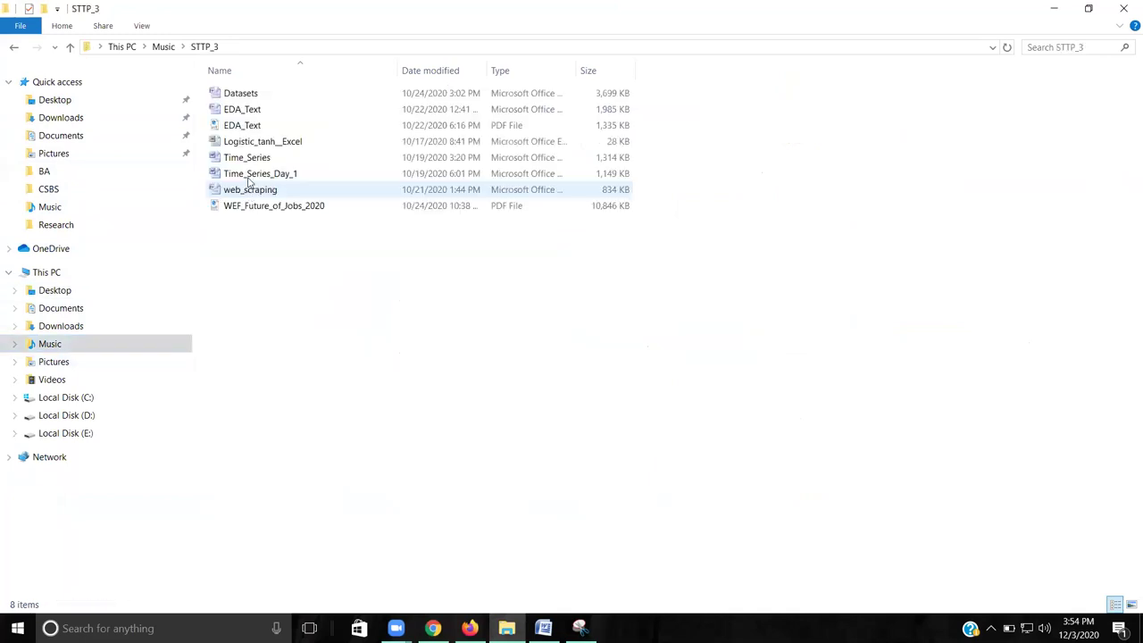
click(260, 145)
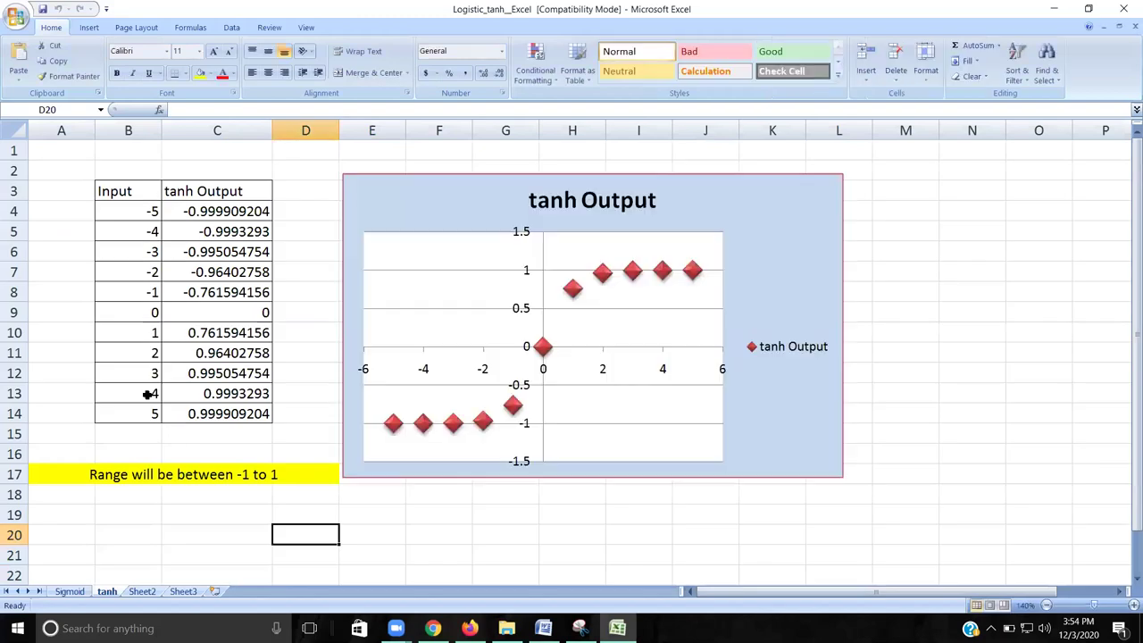
Step: Copy the Input and tanh Output table (B3:C14) and paste it below the arrow SmartArt in the MSW Word document
drag(119, 190, 223, 409)
key(ctrl+c)
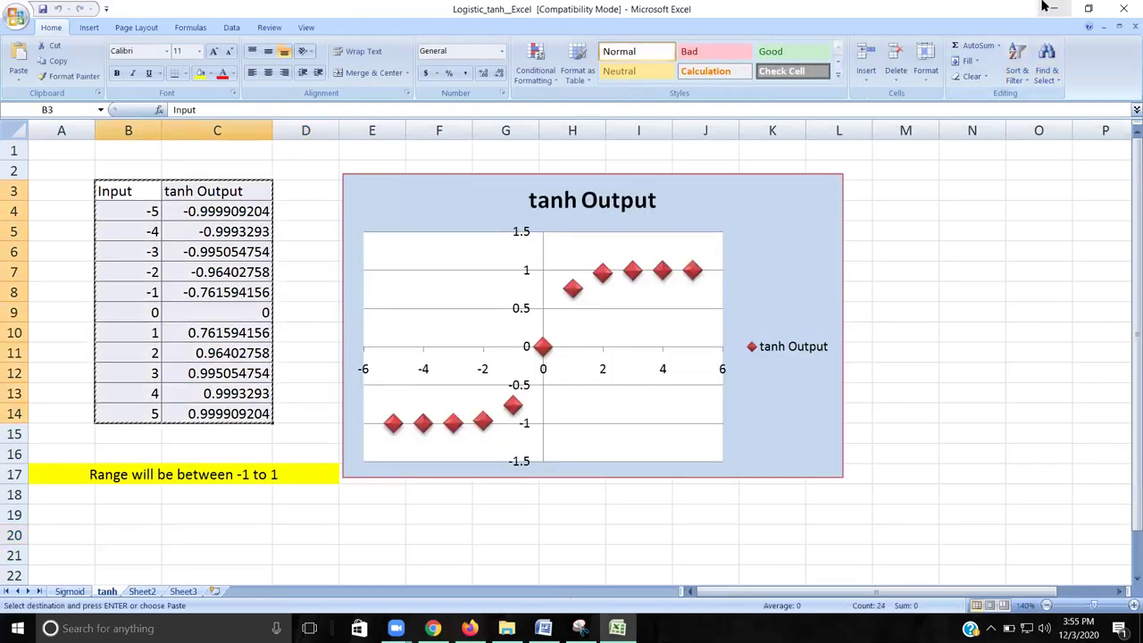
click(1053, 8)
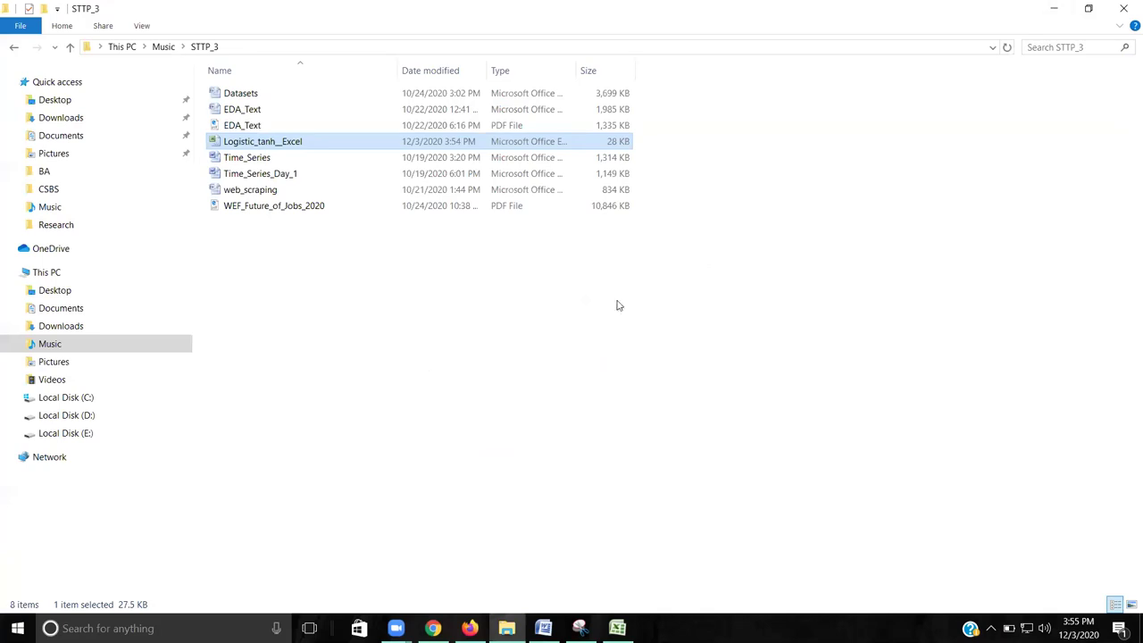
click(1053, 8)
scroll(458, 379, down, 3)
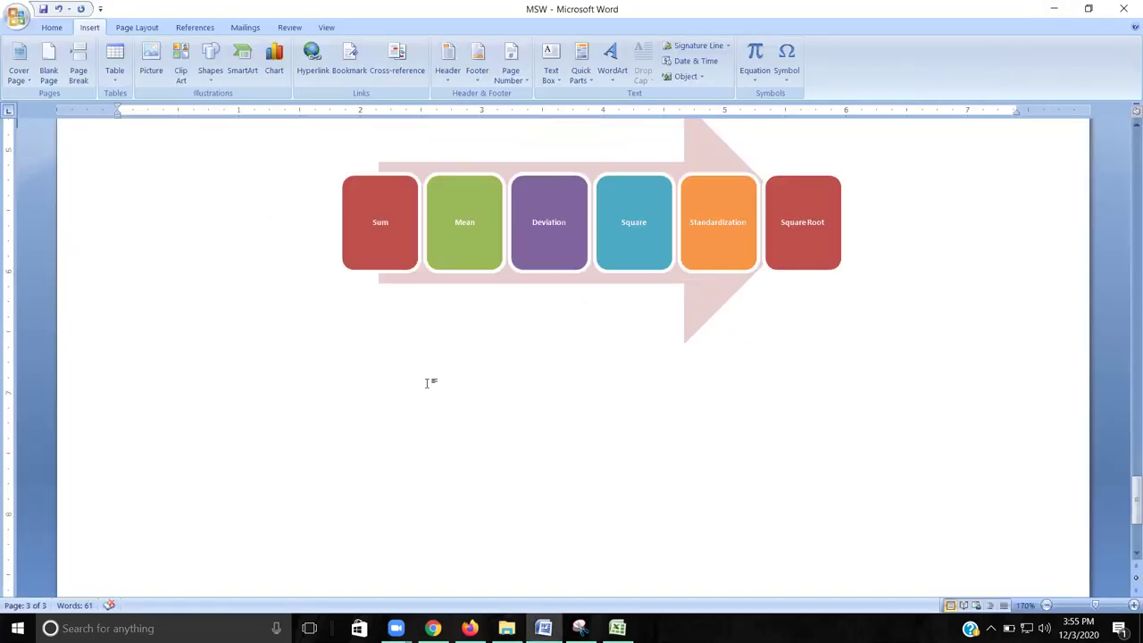
key(ctrl+v)
scroll(330, 268, up, 5)
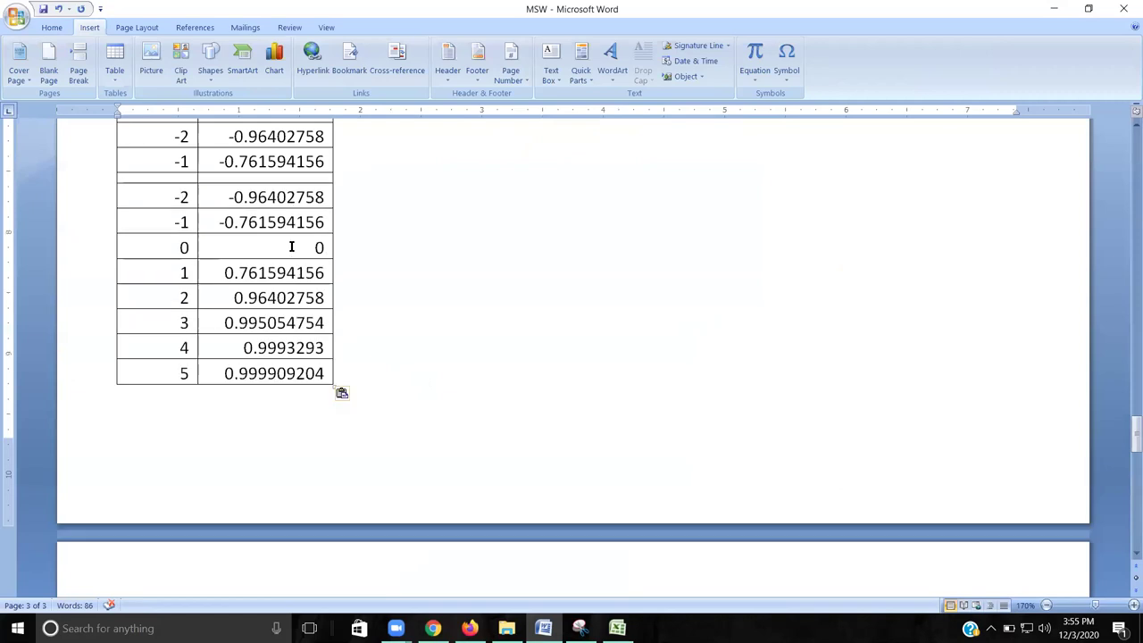
Step: Center the whole pasted Input and tanh Output table horizontally on the page
click(112, 262)
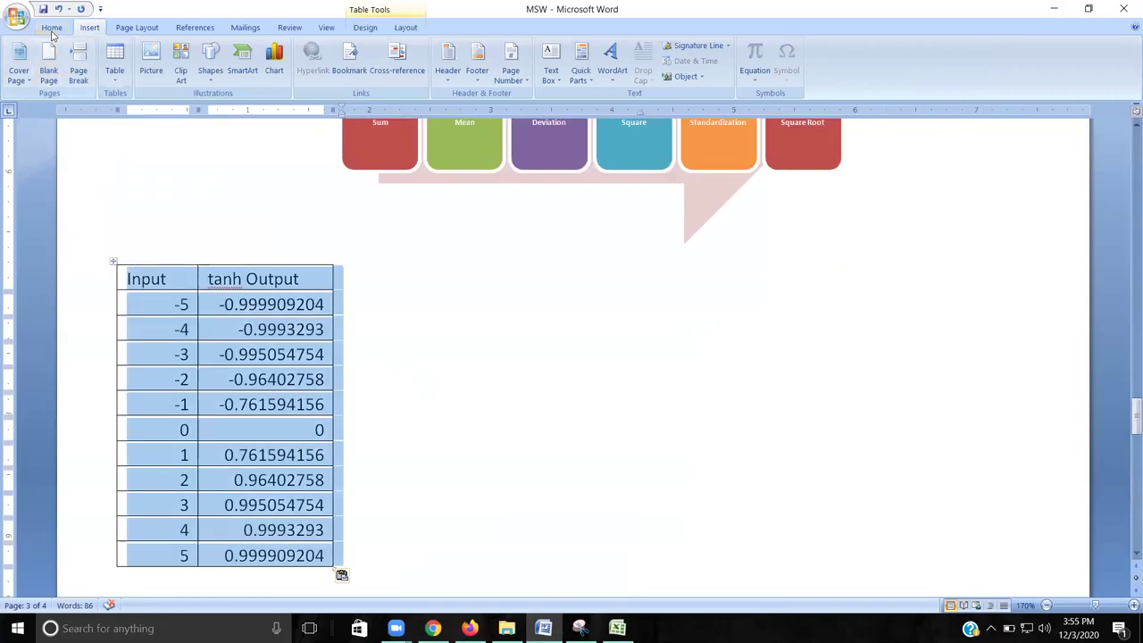
click(52, 27)
click(315, 72)
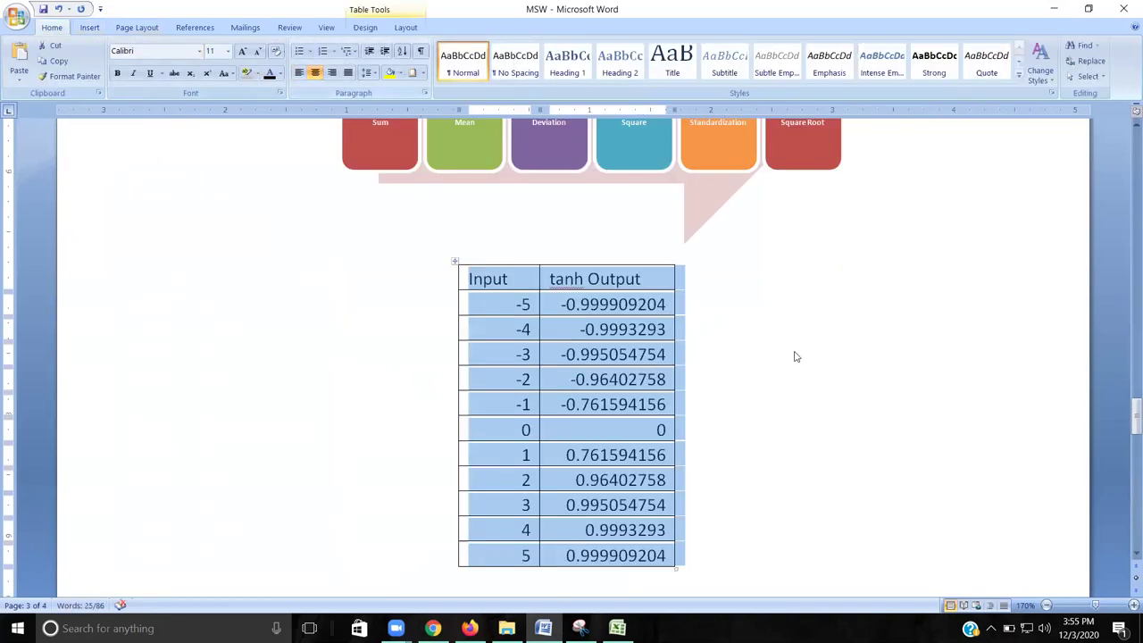
Step: Select all the cells of the tanh table and insert a Line with Markers chart
click(509, 278)
drag(470, 278, 665, 555)
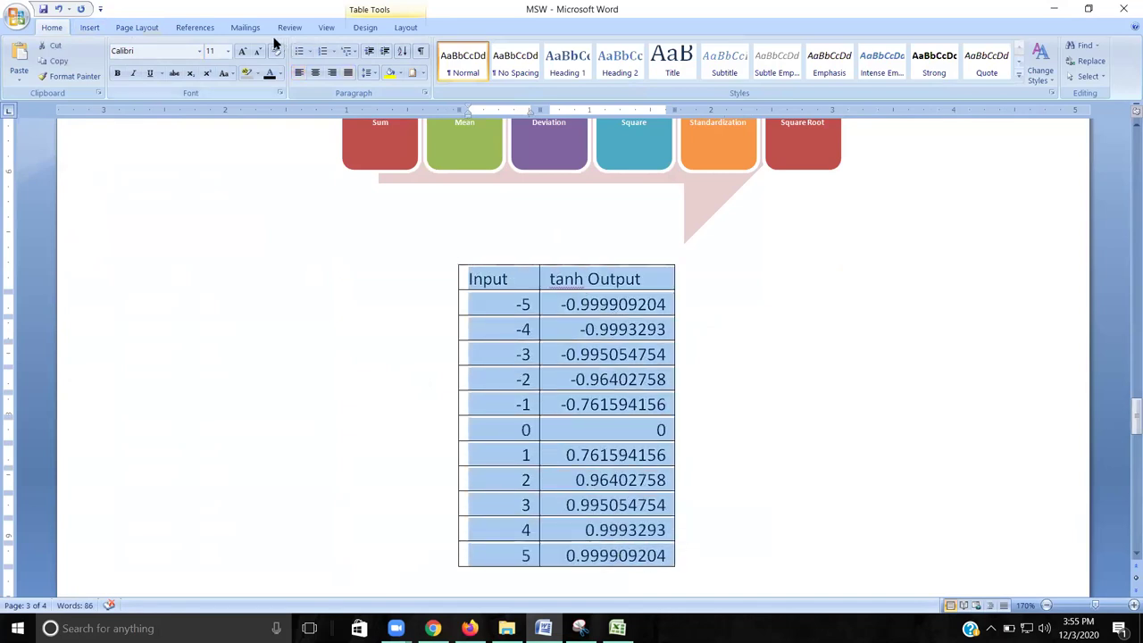
click(94, 28)
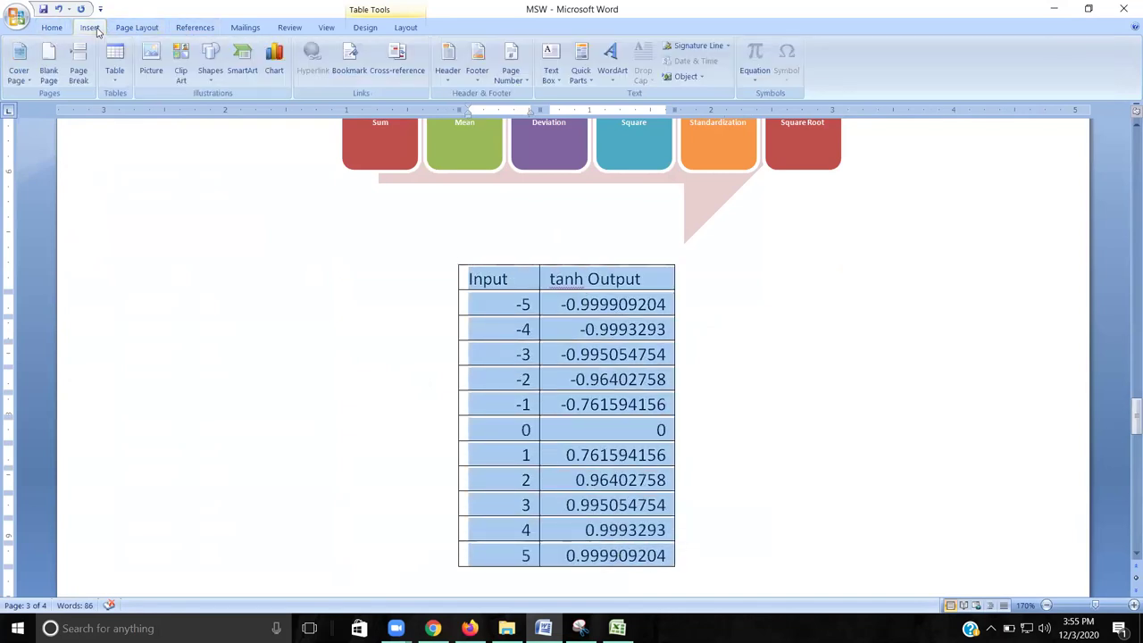
click(275, 56)
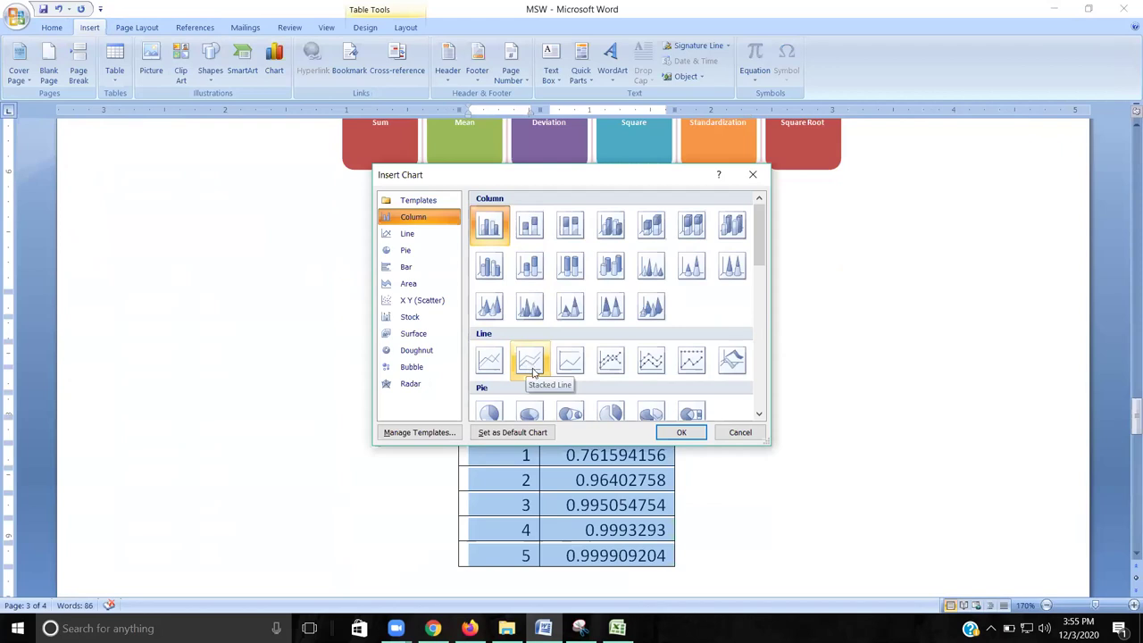
click(614, 373)
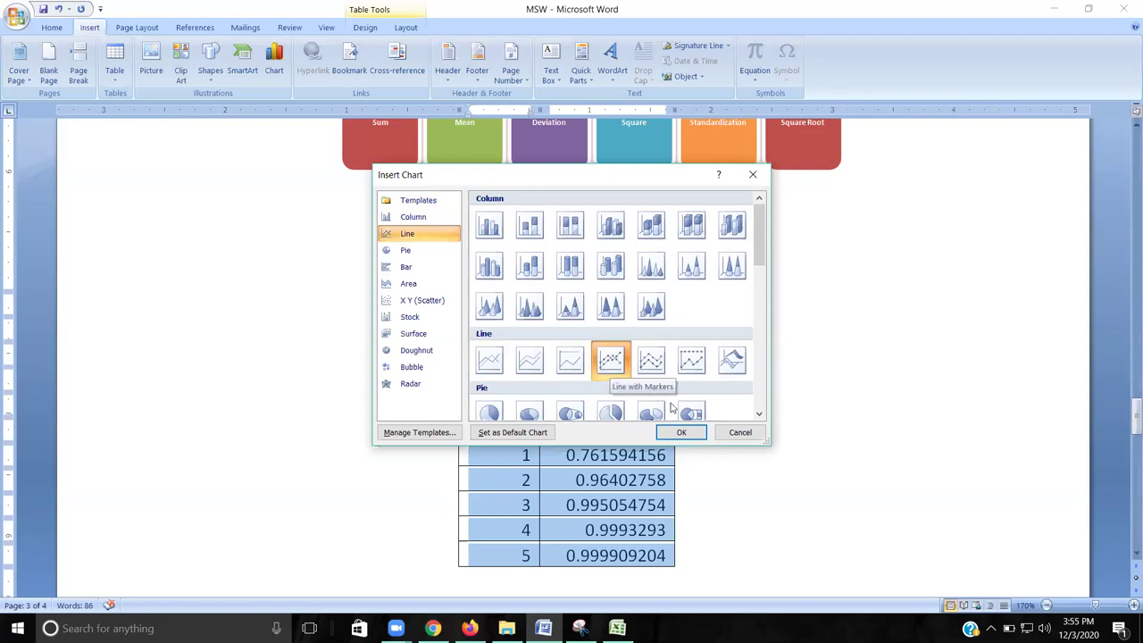
click(682, 433)
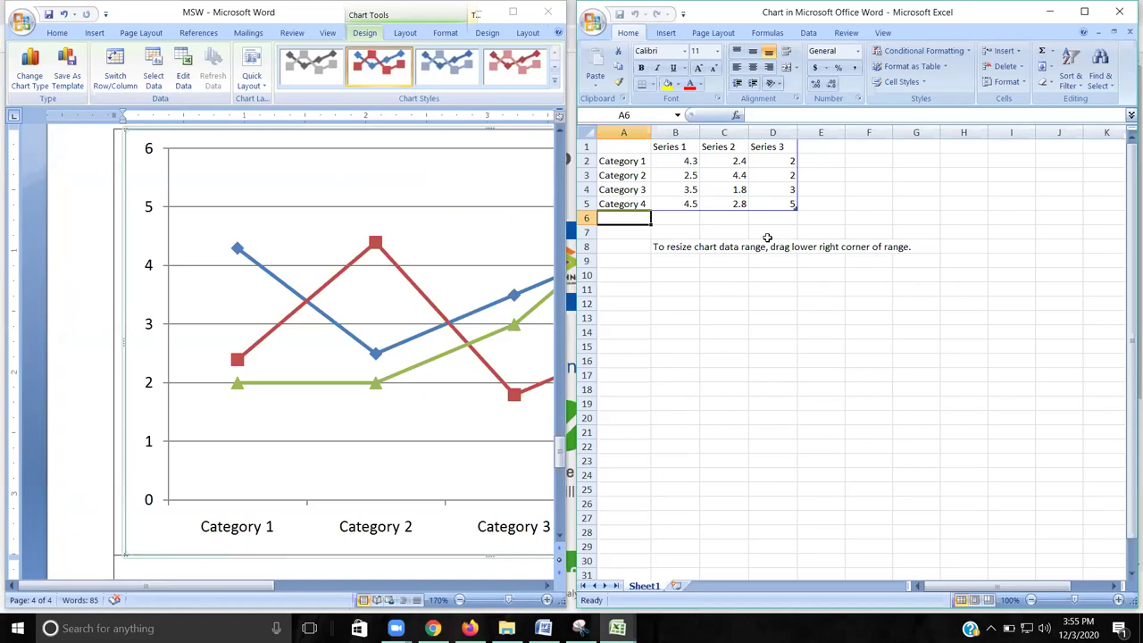
Step: Try to copy the table data from the Logistic_tanh__Excel workbook for the chart's datasheet, and put the Excel window away
drag(619, 146, 788, 230)
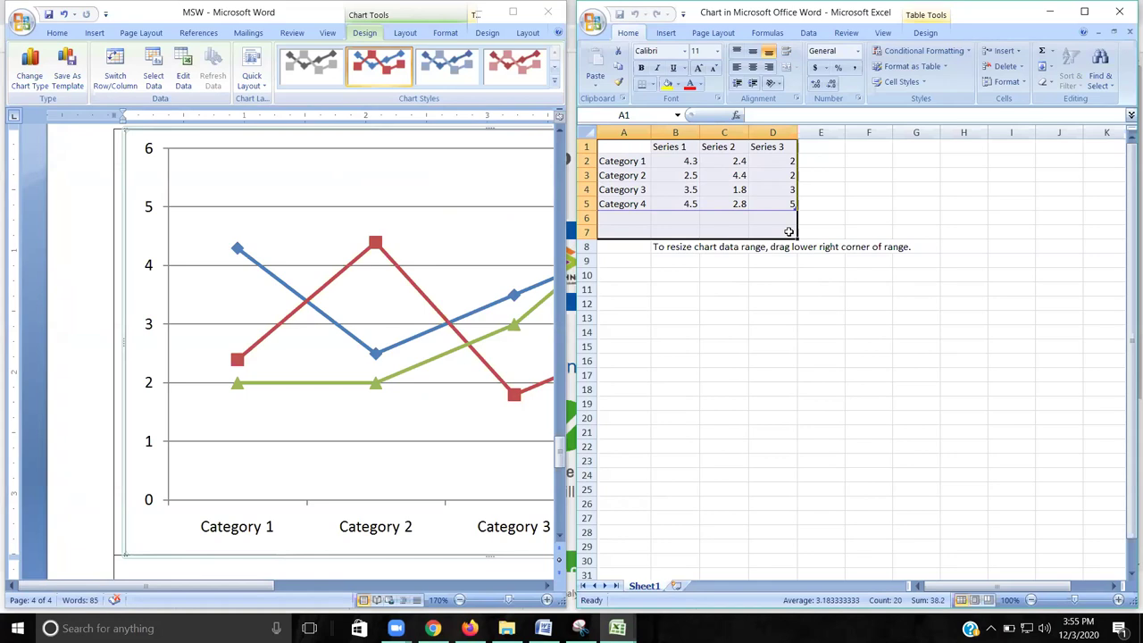
click(616, 627)
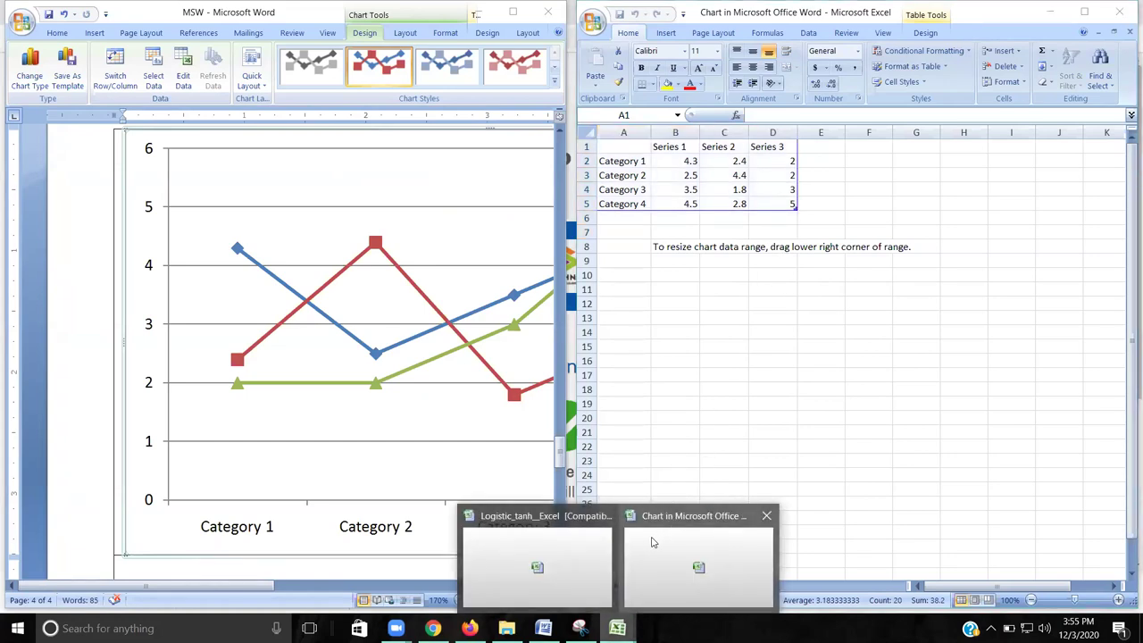
click(594, 538)
click(694, 201)
drag(770, 205, 825, 418)
key(ctrl+c)
click(1051, 14)
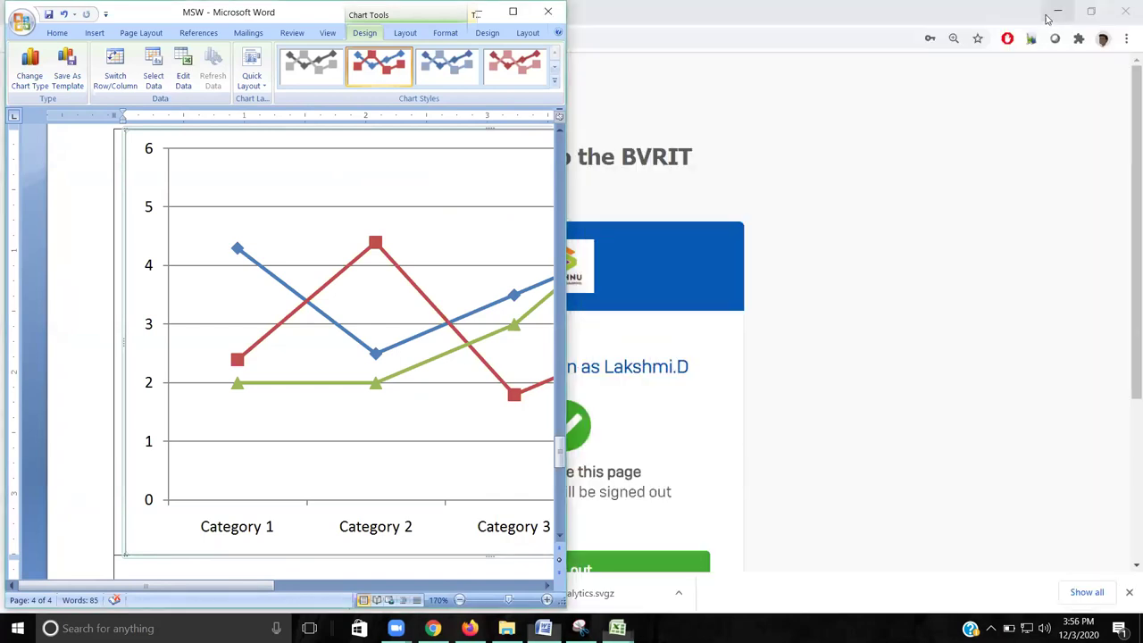
Step: Close the MSW document without saving its changes
click(300, 213)
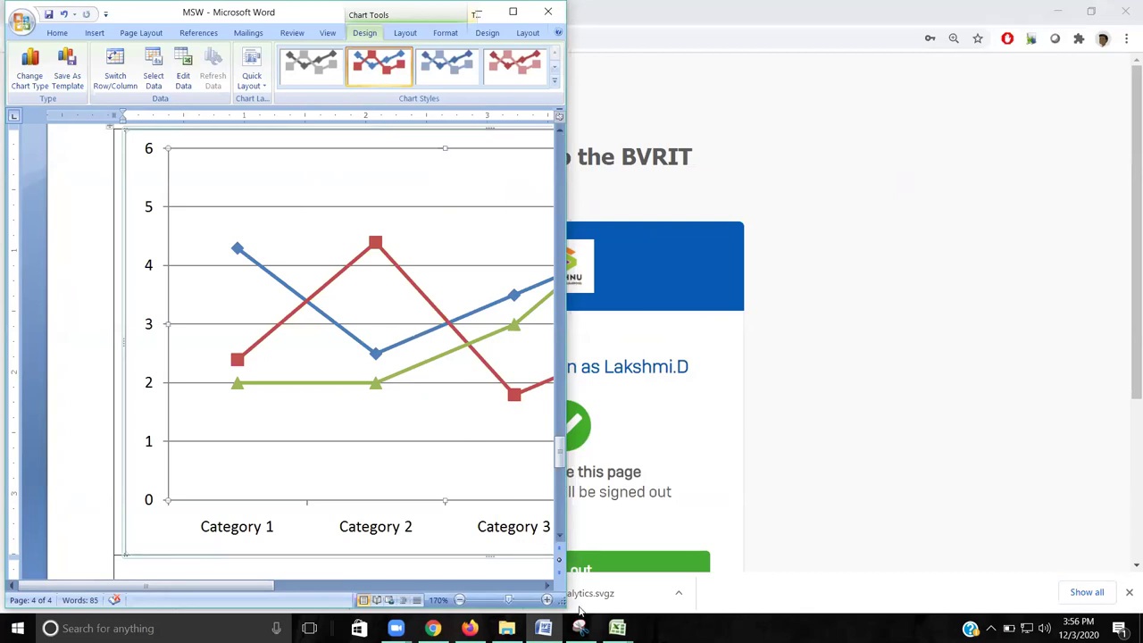
click(548, 11)
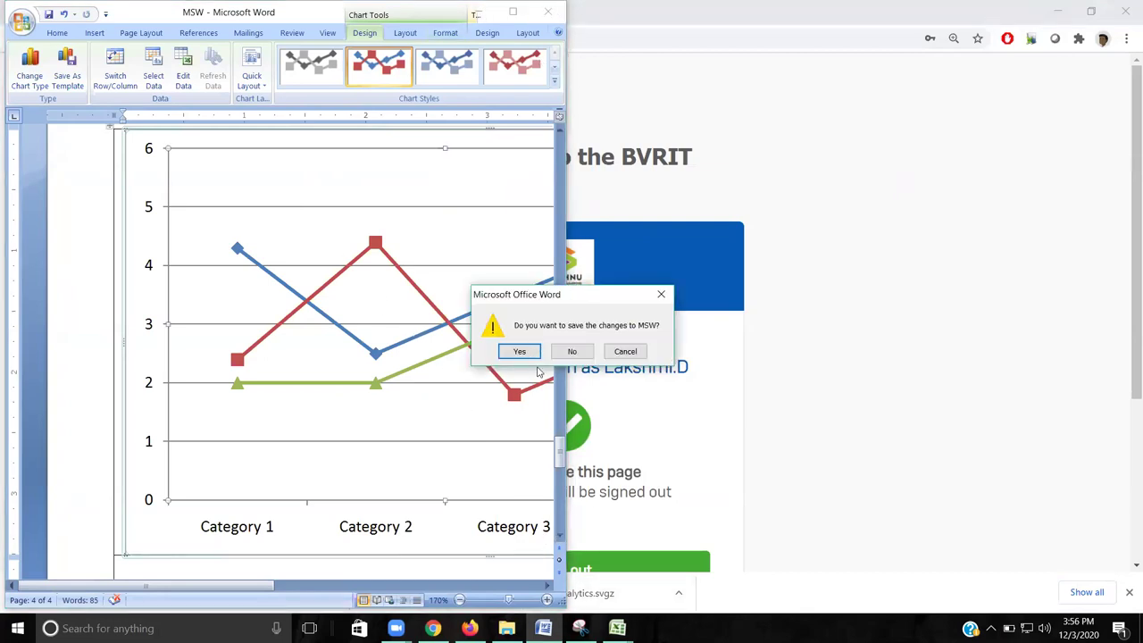
click(571, 353)
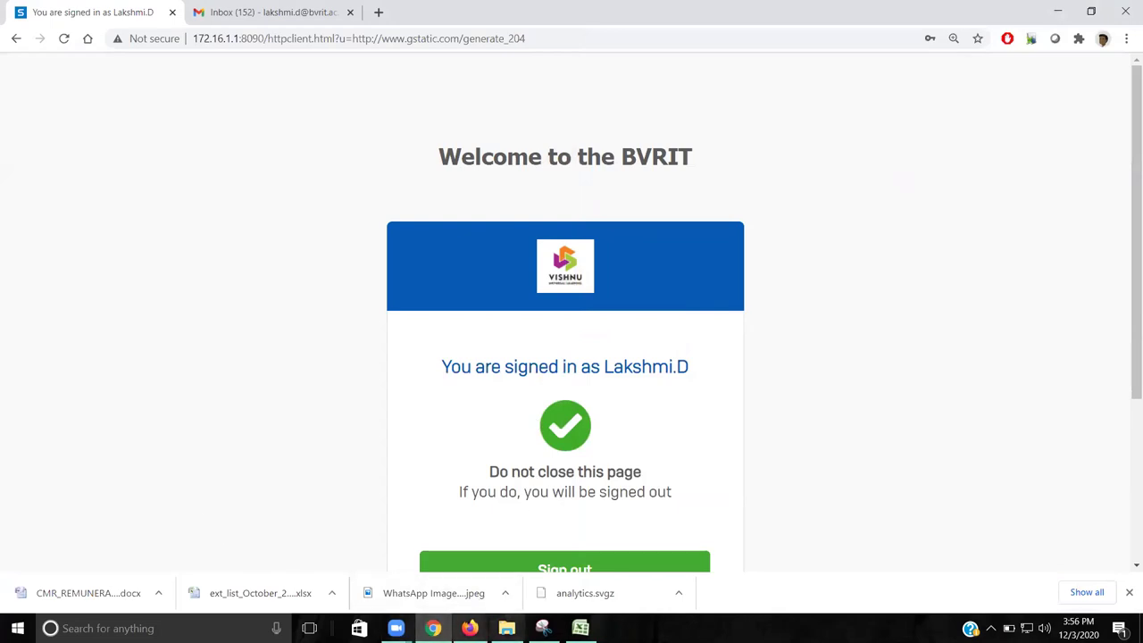
Step: Switch to File Explorer and reopen the MSW document from the Desktop folder
click(506, 627)
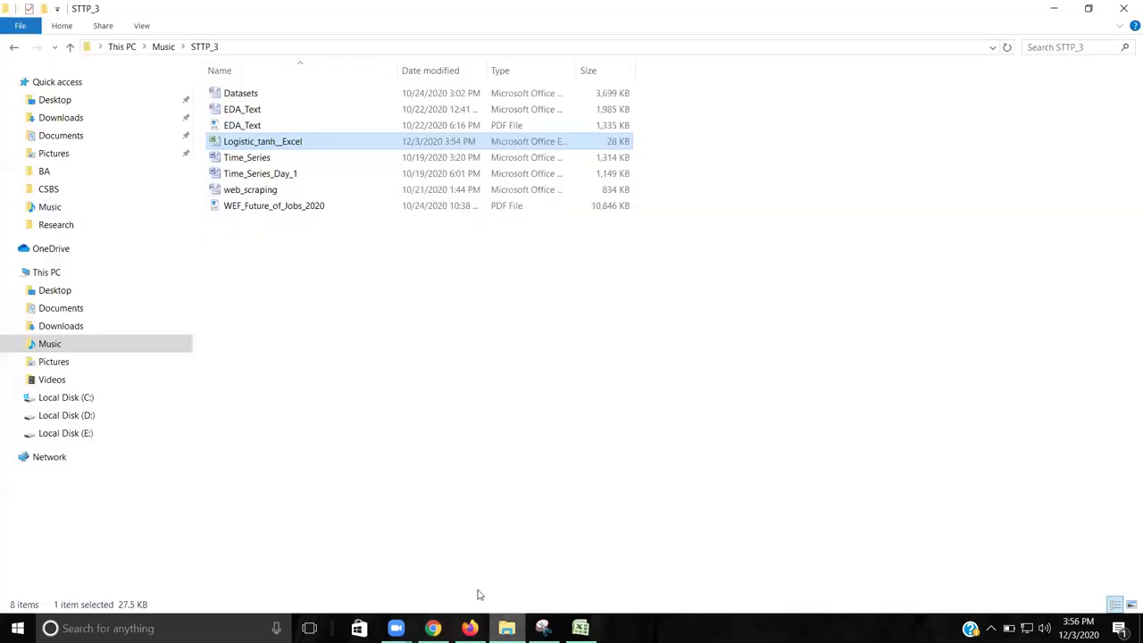
click(84, 101)
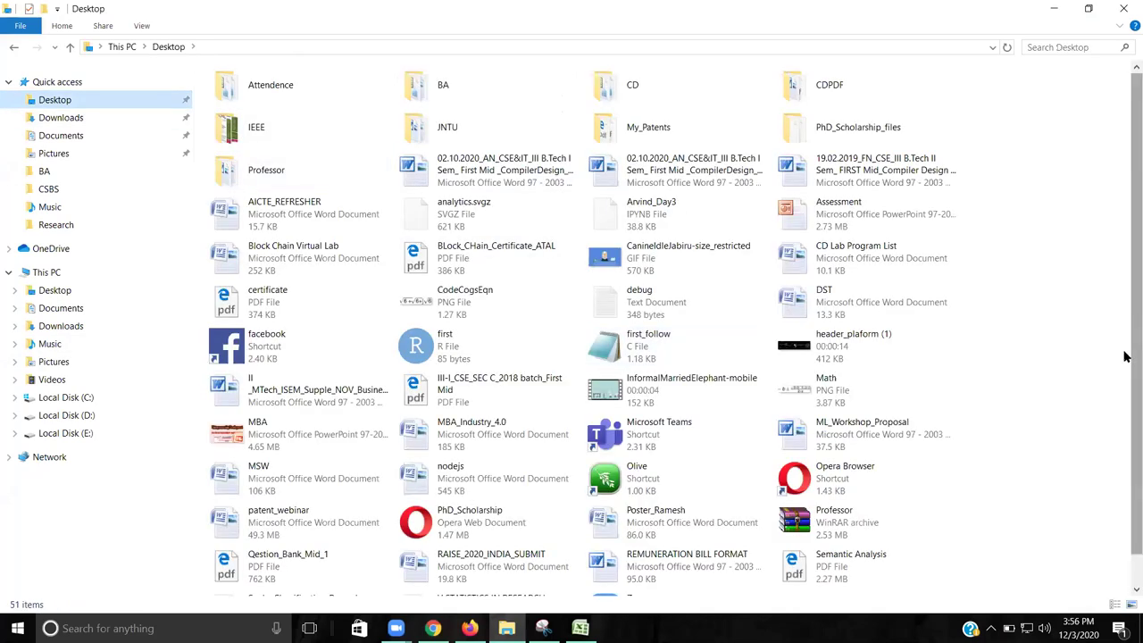
drag(1125, 354, 1124, 388)
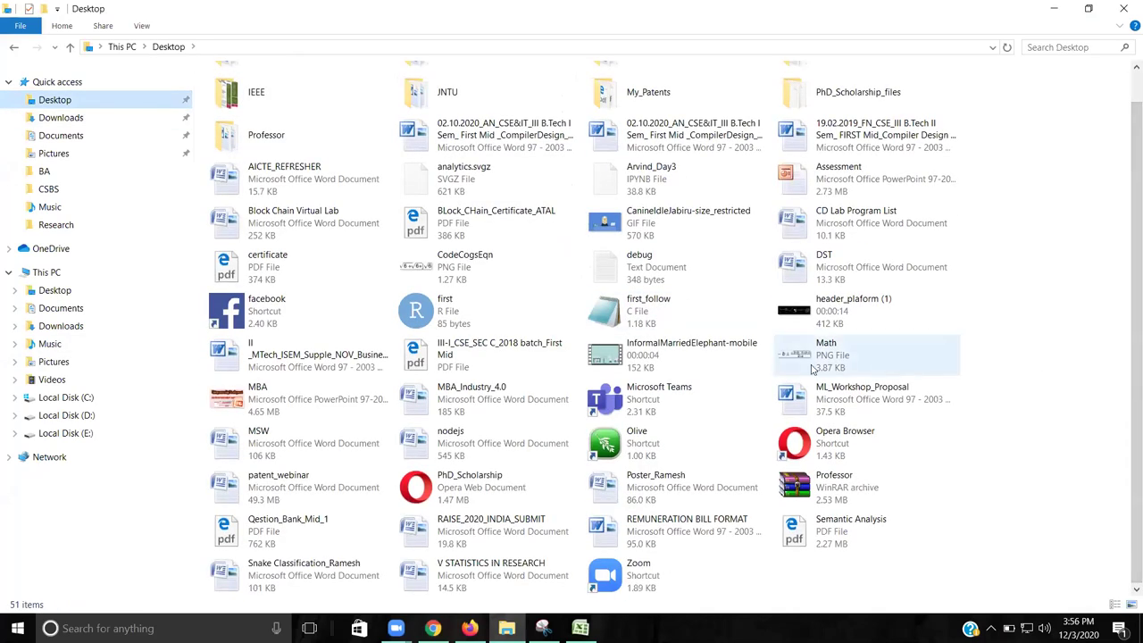
double_click(259, 433)
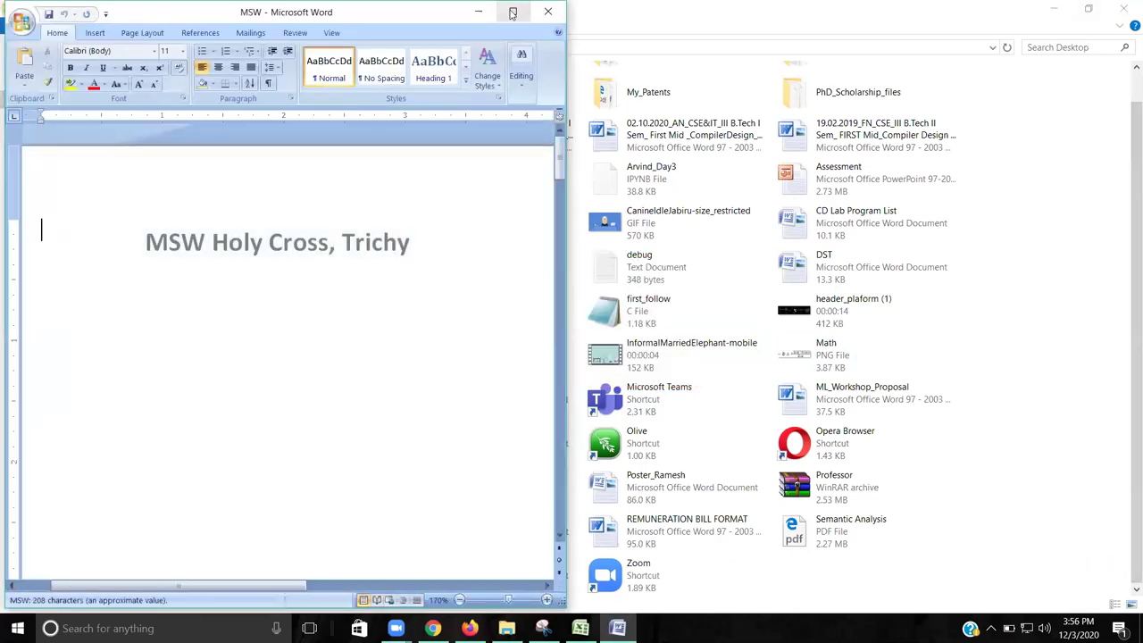
Step: Maximize the MSW document window, enter 6 beside the pink shape on page 3, and place the insertion point below the Statistic shape
click(512, 11)
scroll(626, 299, down, 10)
scroll(626, 299, down, 20)
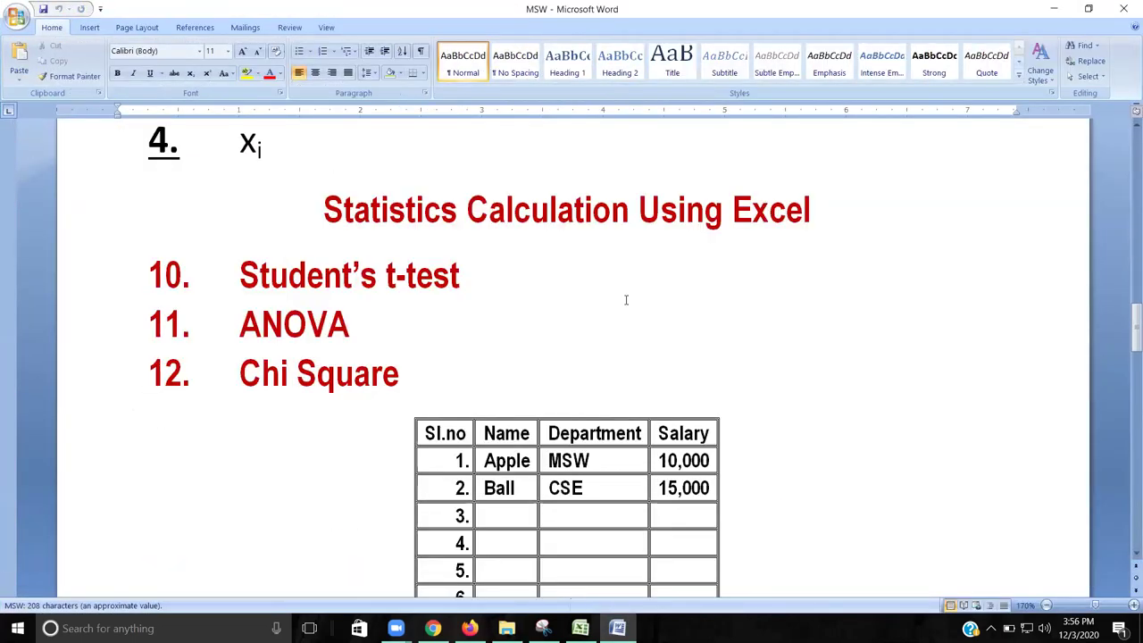
scroll(582, 344, down, 3)
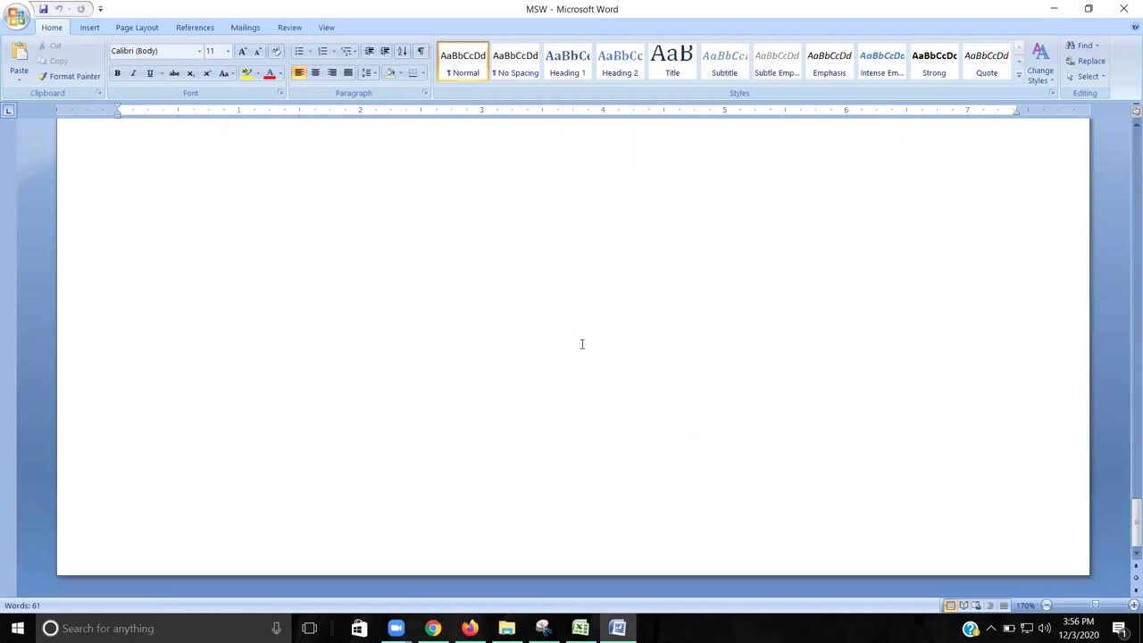
scroll(581, 343, up, 10)
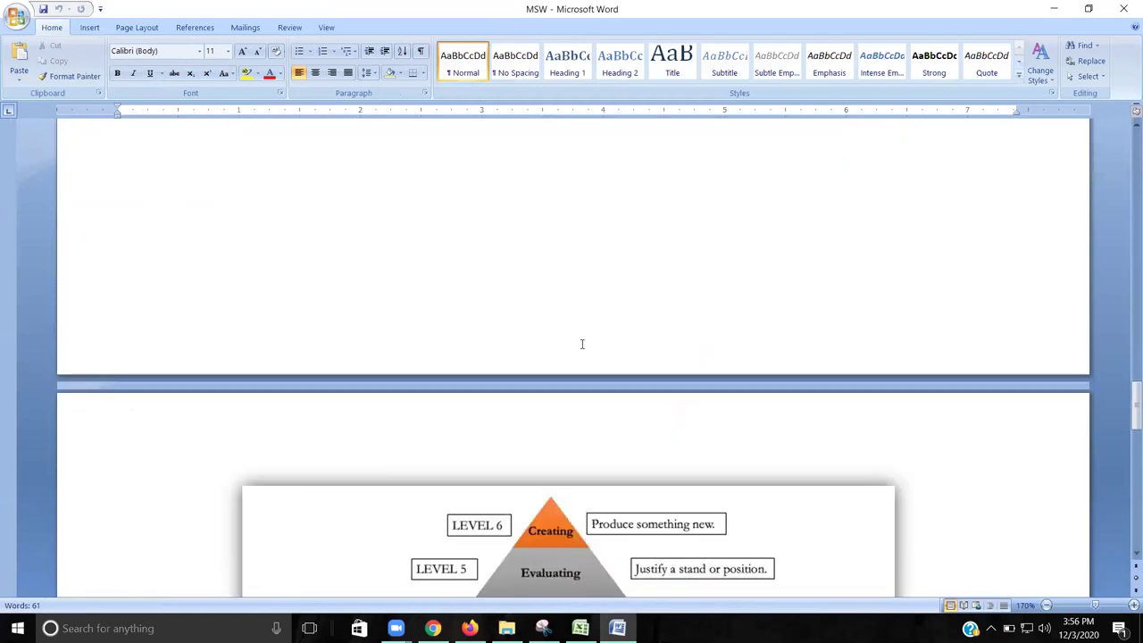
scroll(581, 344, down, 8)
scroll(581, 344, down, 5)
scroll(581, 339, up, 4)
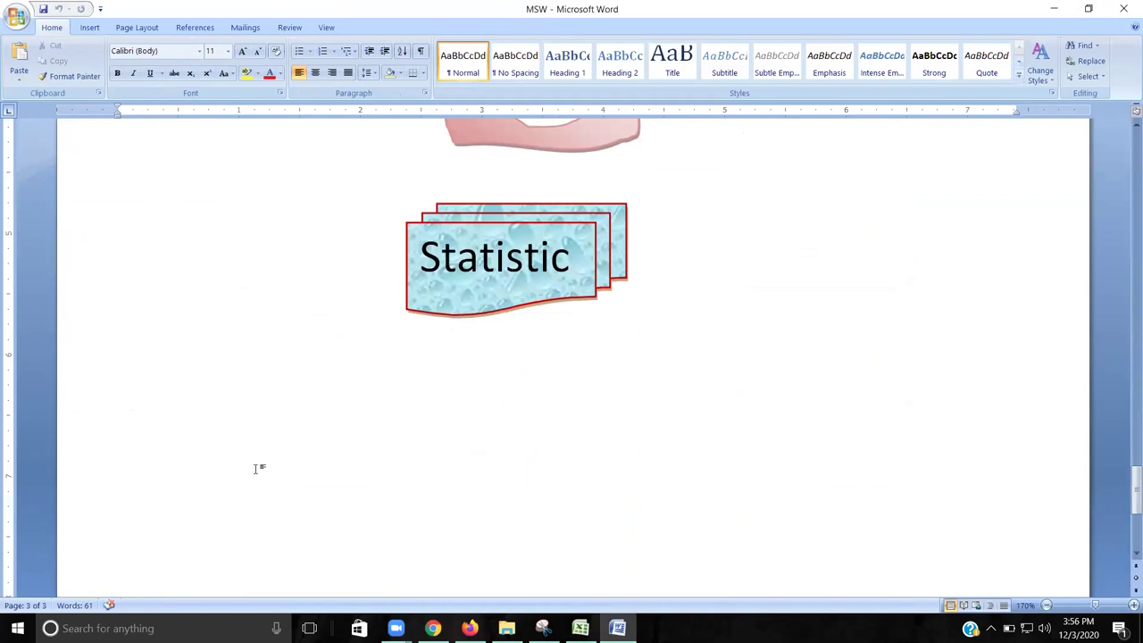
text(6)
Step: Insert a basic Line chart below the Statistic shape
click(90, 28)
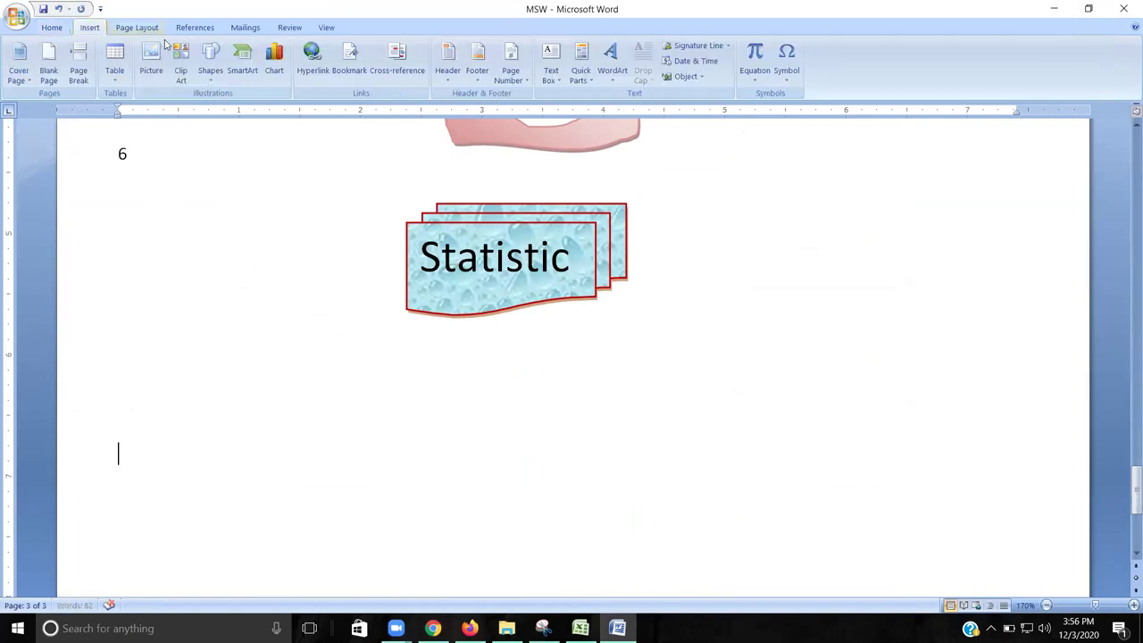
click(274, 61)
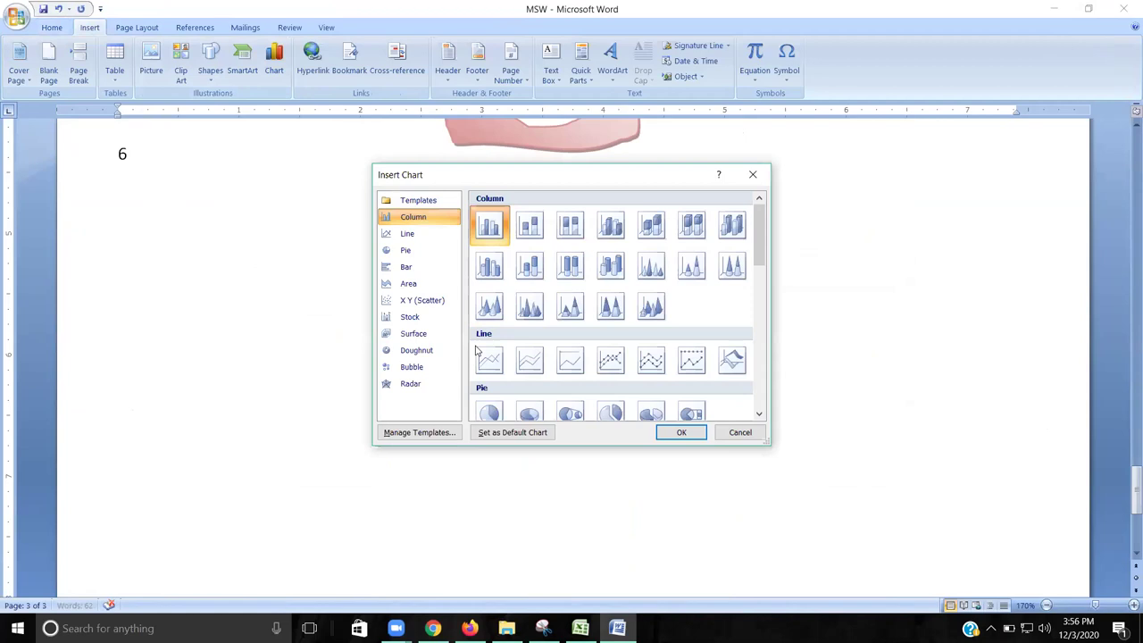
click(502, 366)
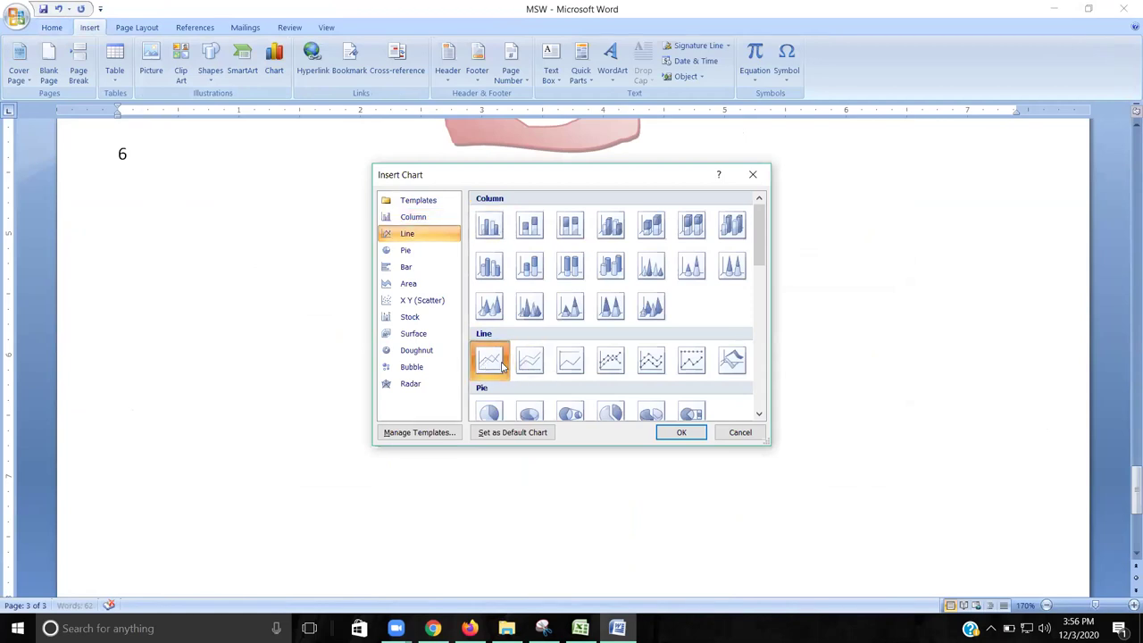
click(678, 432)
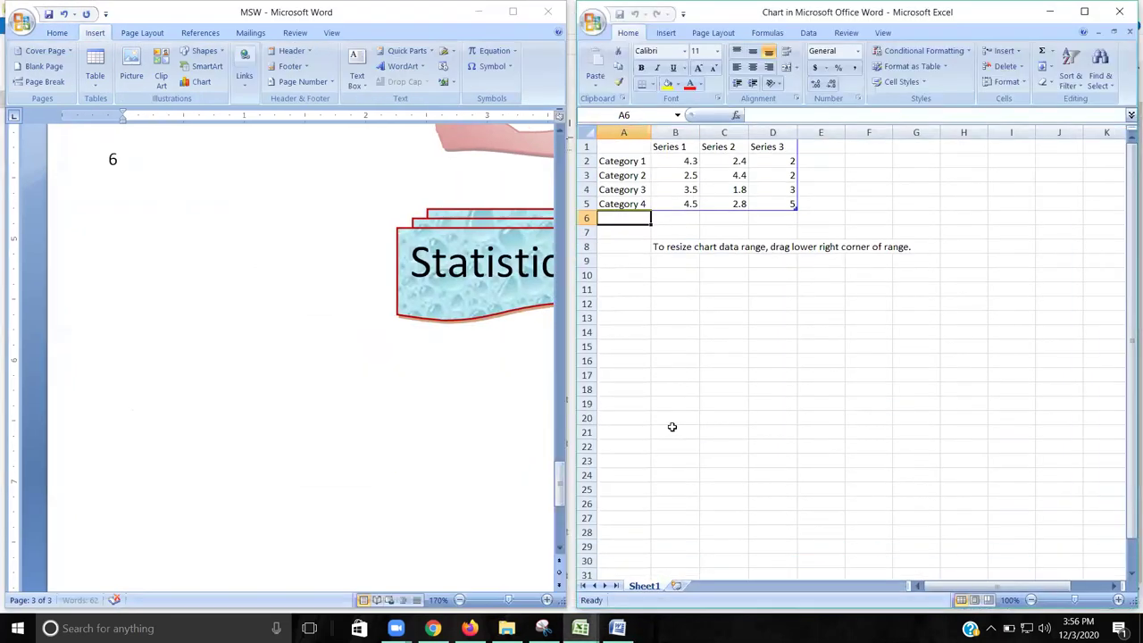
Step: Clear the sample data and the resize note from cells A1:D8 of the chart's datasheet
click(623, 160)
drag(616, 148, 671, 290)
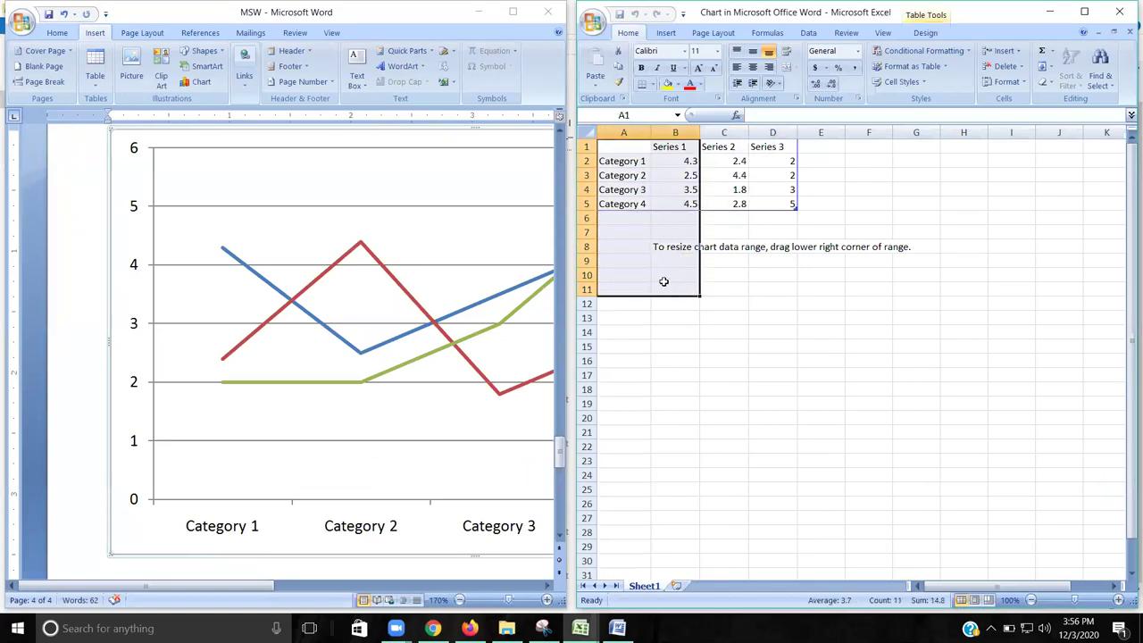
right_click(664, 282)
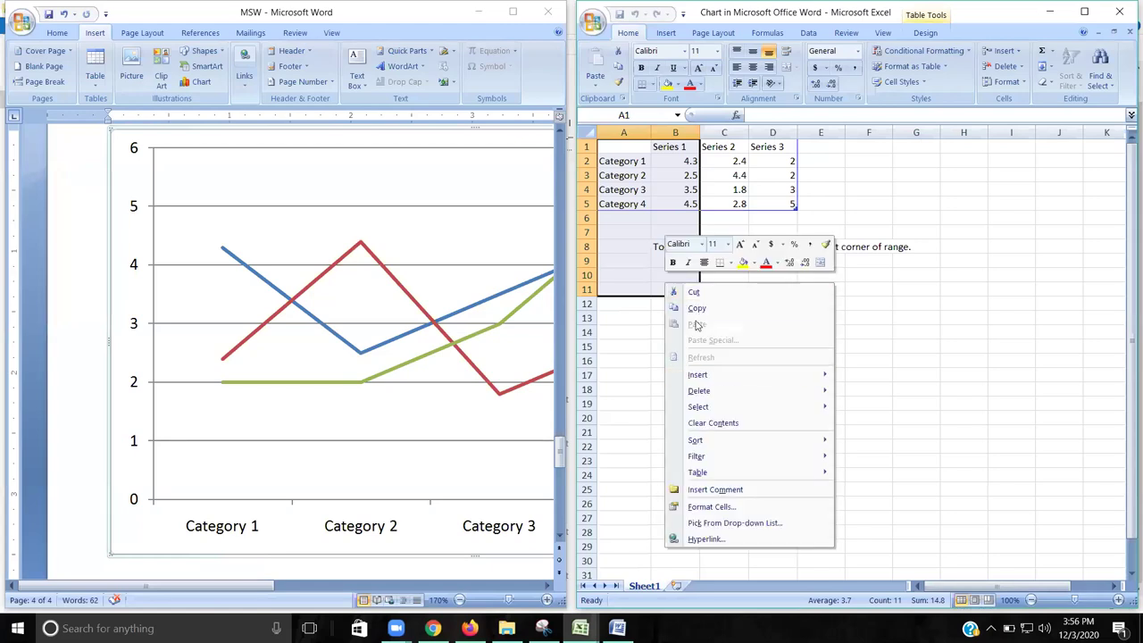
click(832, 350)
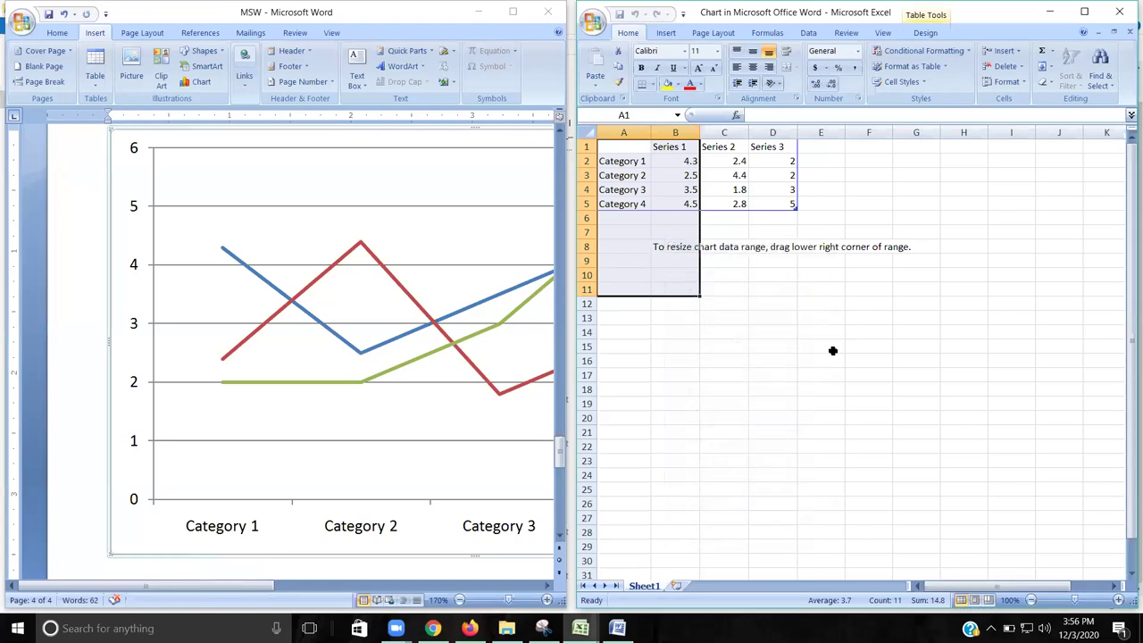
click(714, 178)
drag(794, 209, 791, 250)
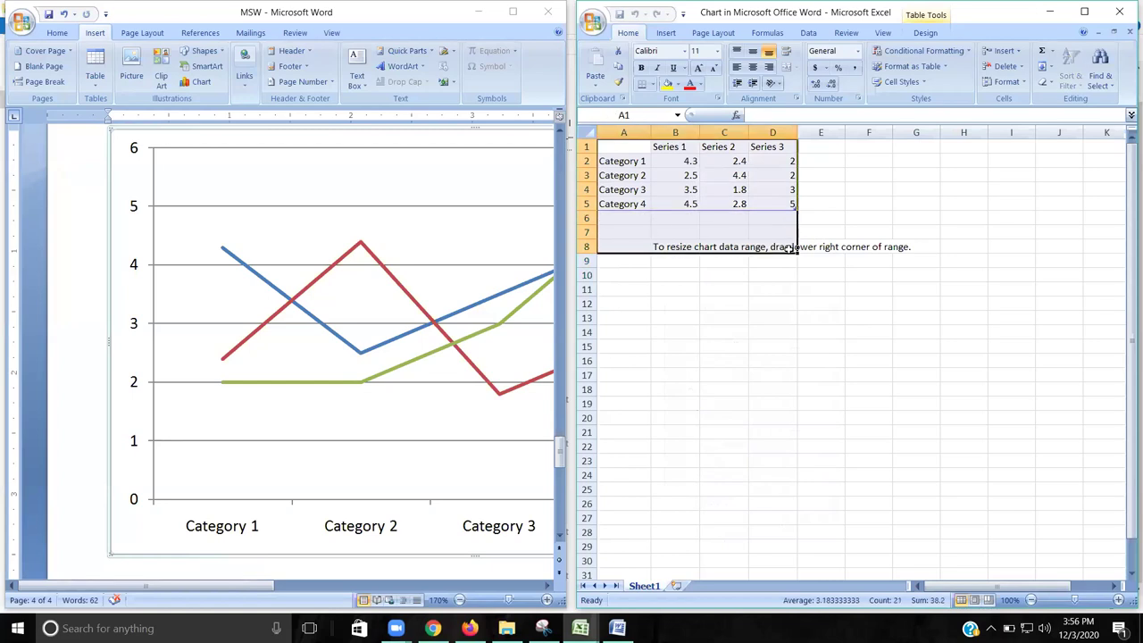
key(Delete)
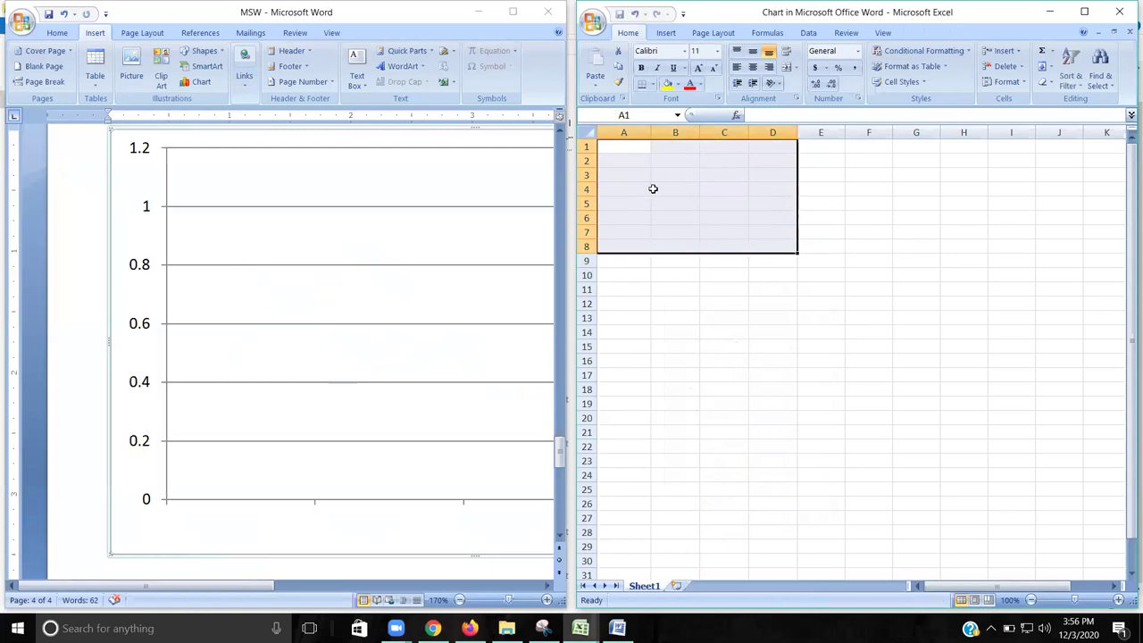
Step: Copy the Input and tanh Output table (B3:C14) from the Logistic_tanh__Excel workbook into the chart's datasheet starting at cell A1
click(580, 627)
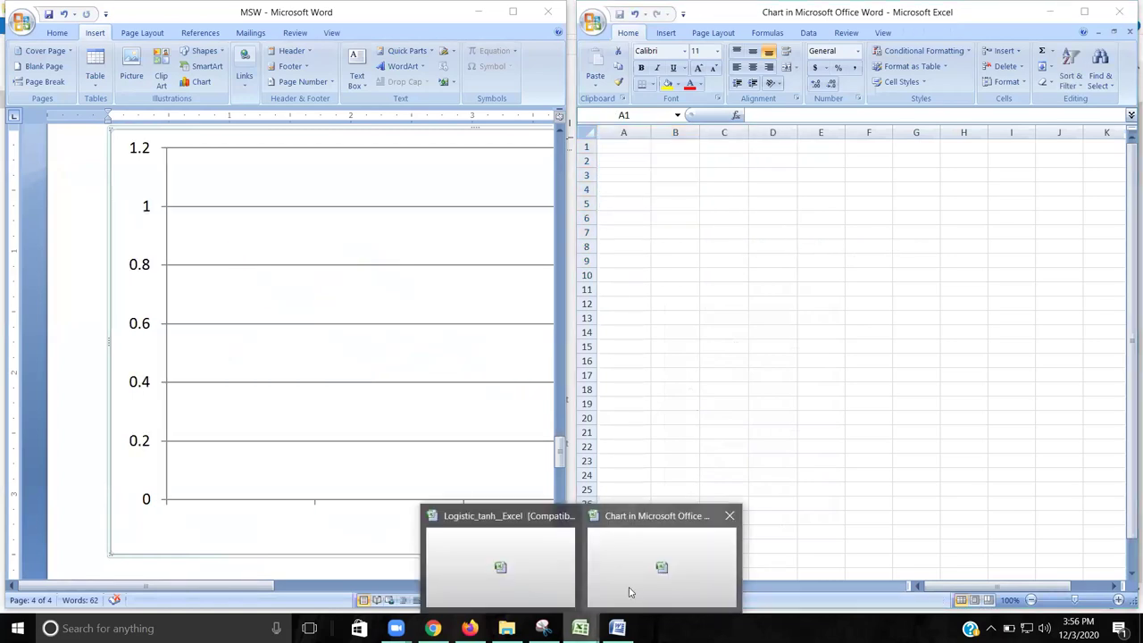
click(536, 589)
drag(689, 196, 791, 414)
key(ctrl+c)
click(581, 628)
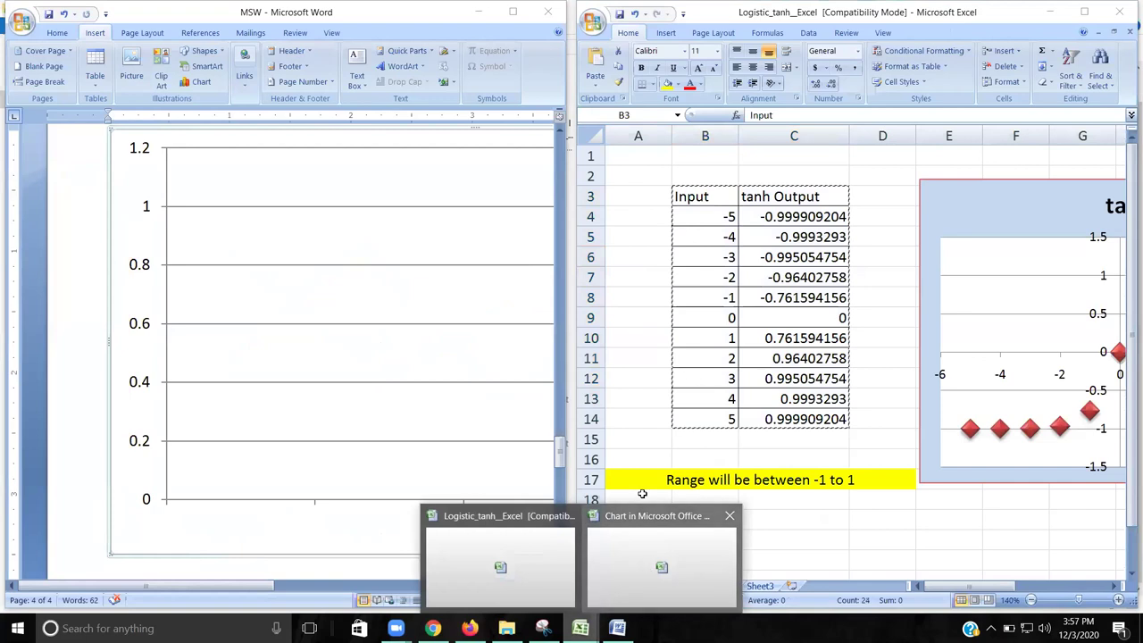
click(642, 545)
click(623, 149)
key(ctrl+v)
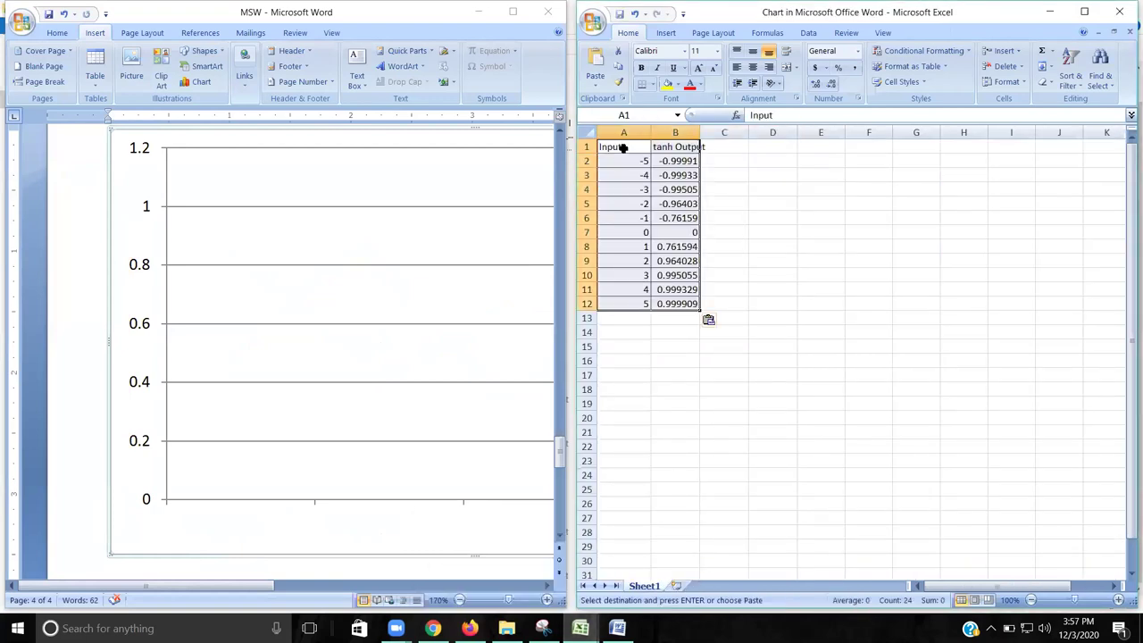
Step: Widen column B of the datasheet to fit the tanh Output values, then minimize Excel and maximize the Word document
drag(704, 136, 728, 137)
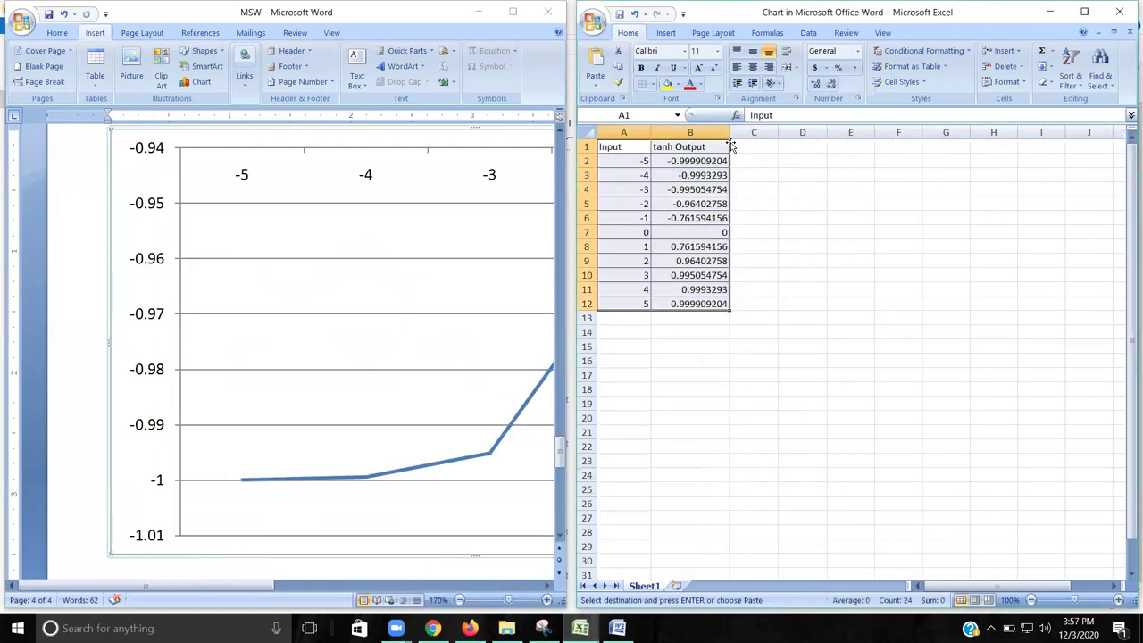
click(817, 259)
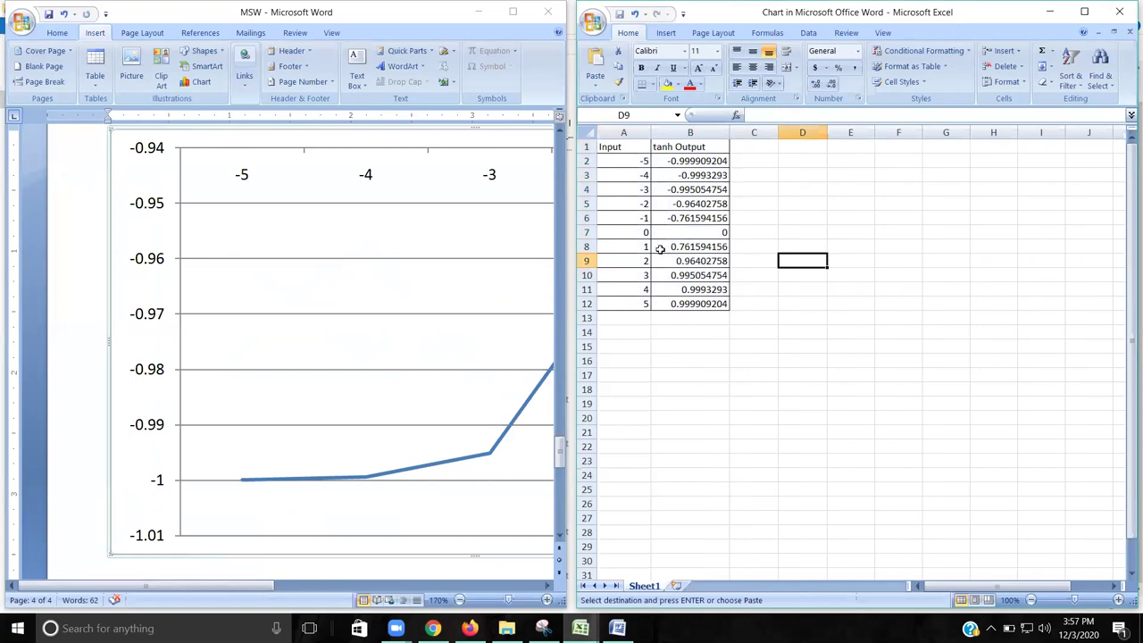
drag(636, 149, 690, 297)
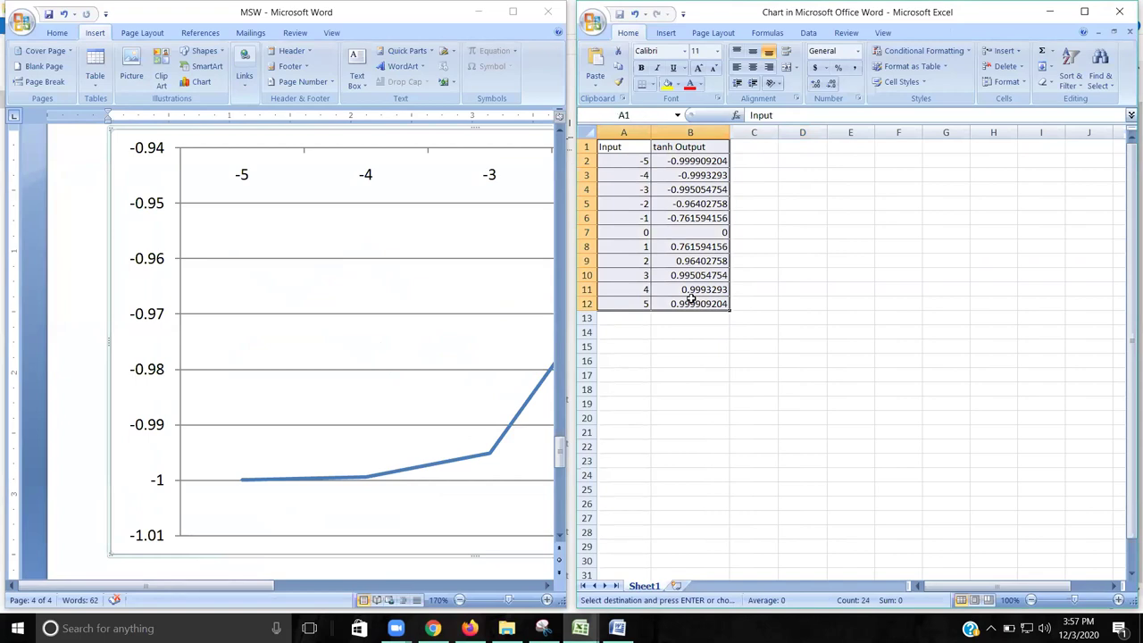
click(1048, 11)
click(512, 11)
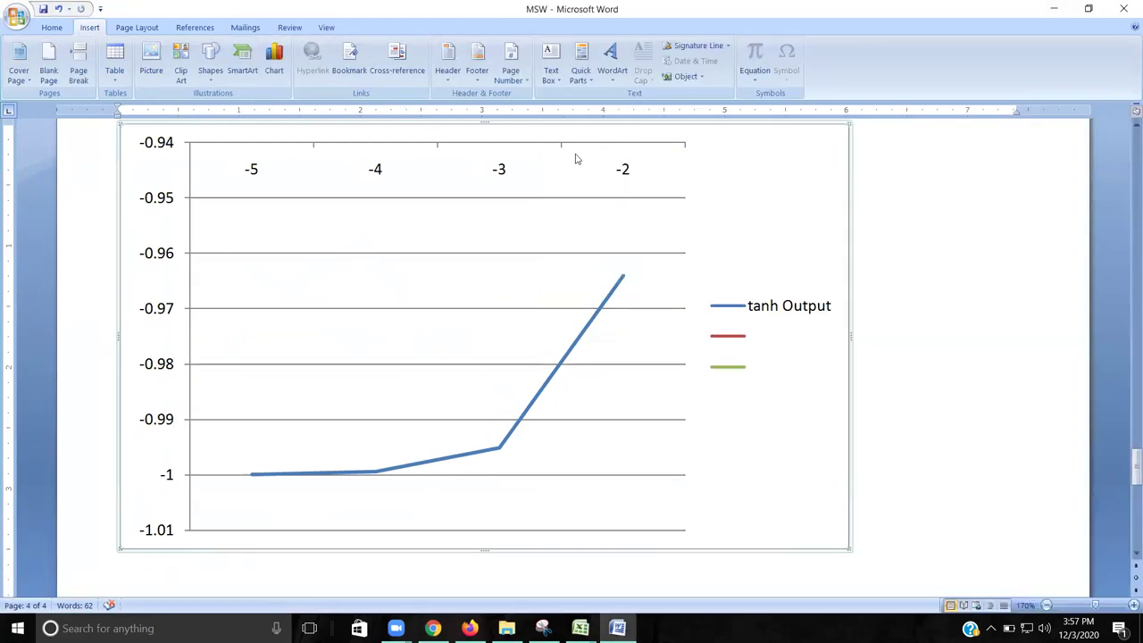
Step: Shrink the tanh line chart to about 3.9 inches wide and center it on the page below the Statistic shape
click(500, 360)
click(133, 527)
scroll(248, 506, up, 5)
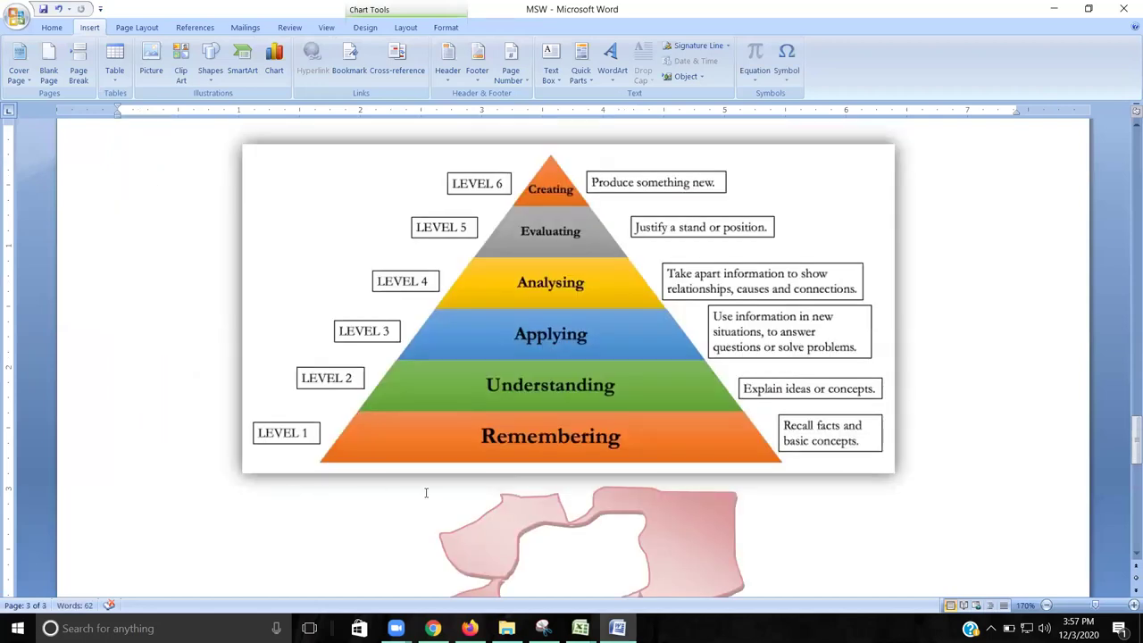
scroll(426, 492, down, 10)
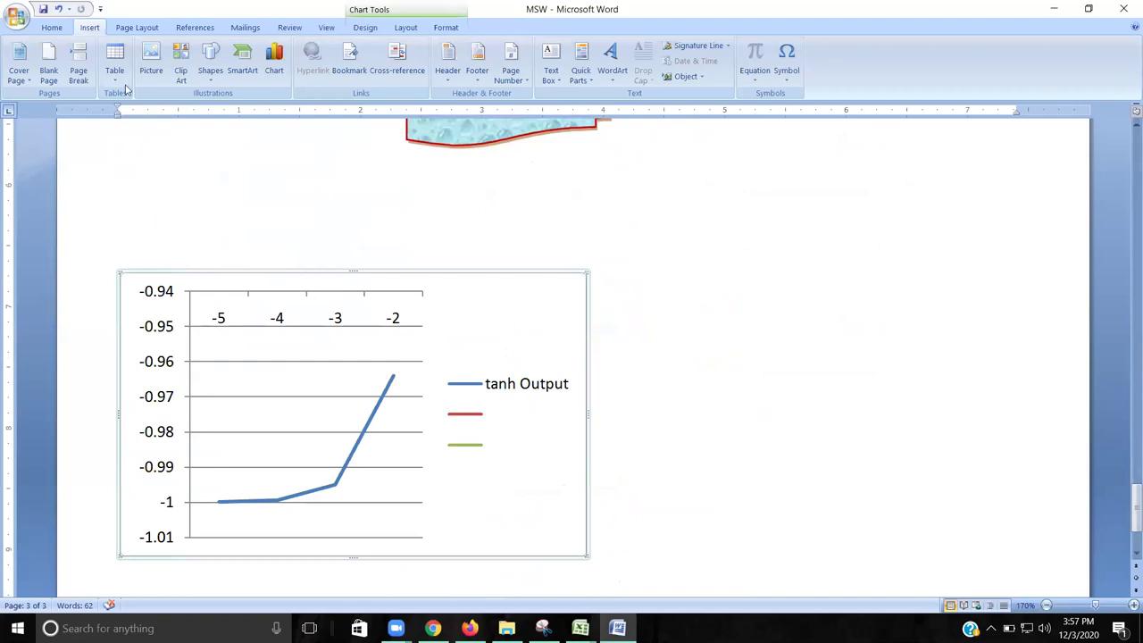
click(59, 26)
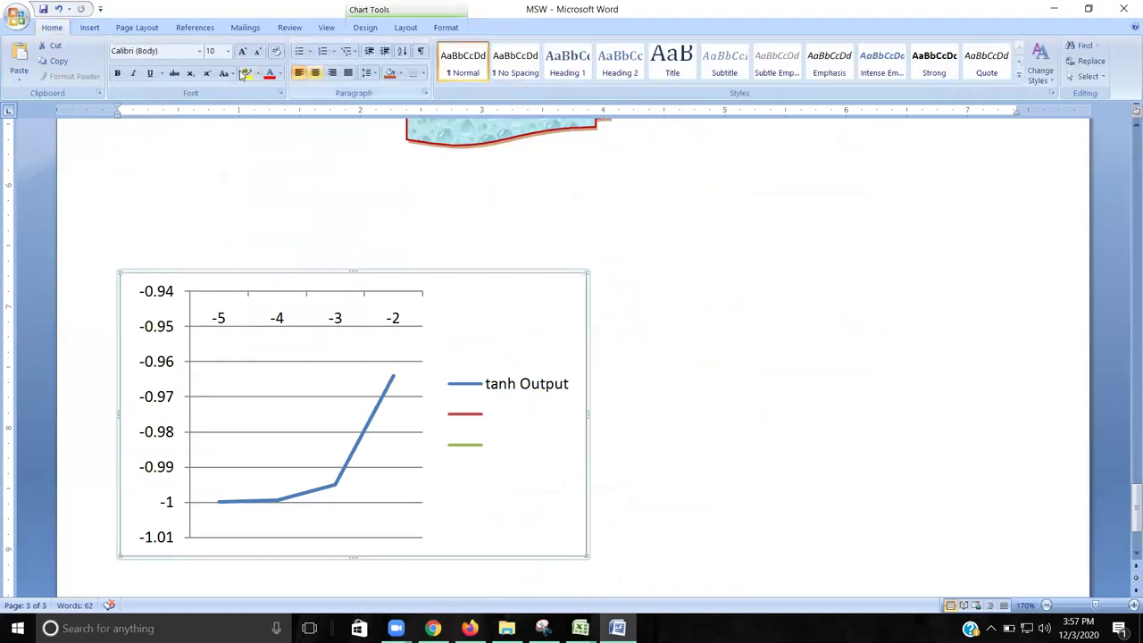
key(ctrl+e)
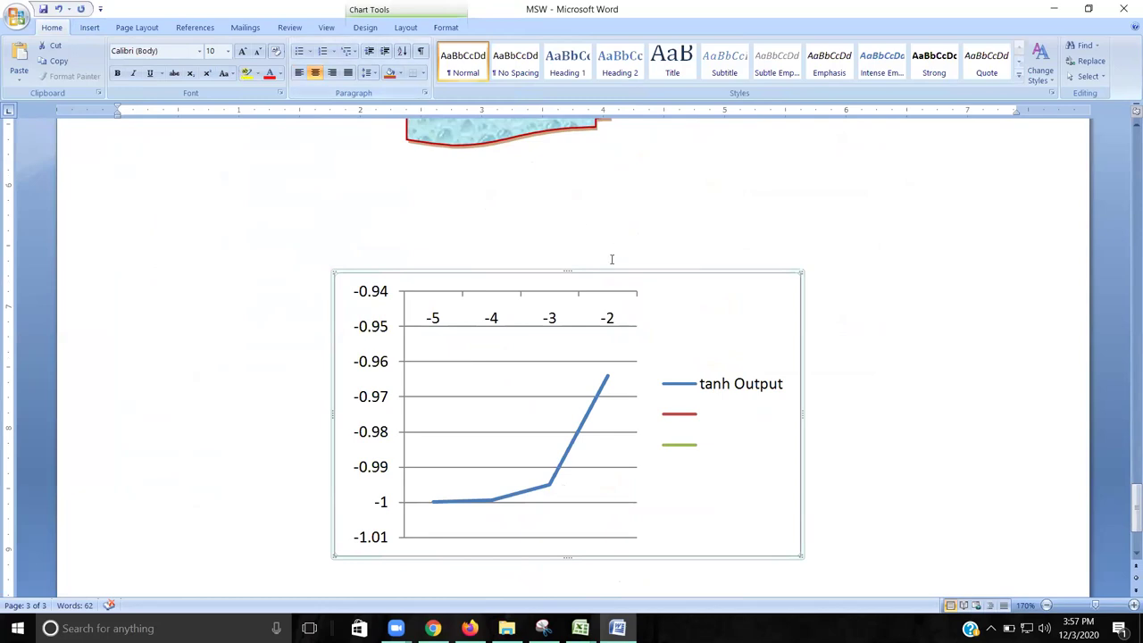
Step: Change the chart's type to Line with Markers
right_click(575, 272)
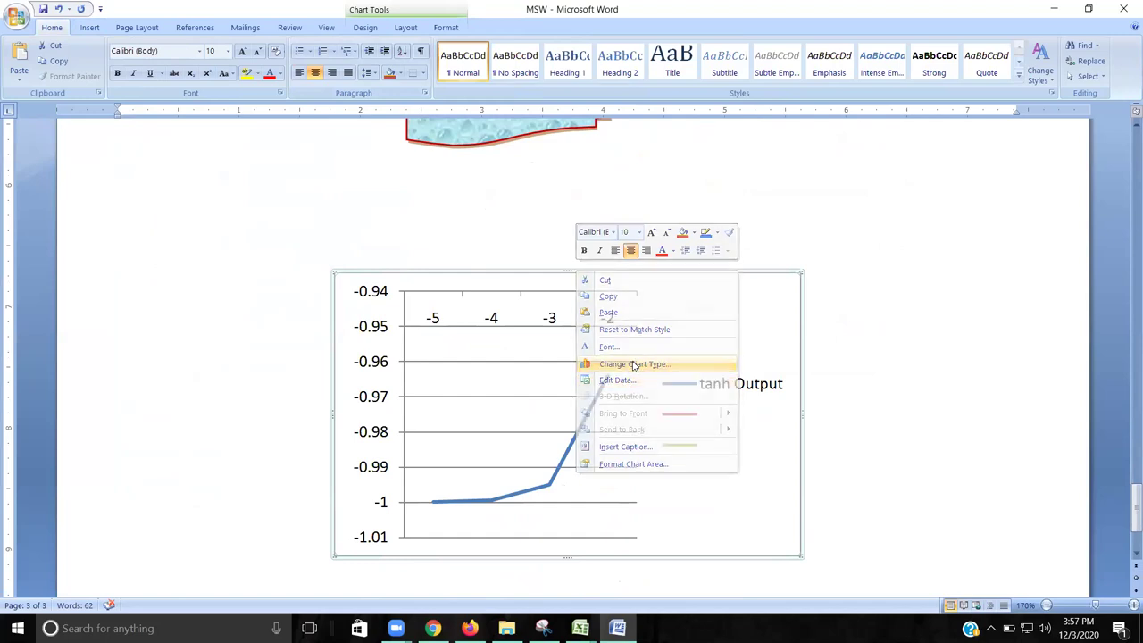
click(636, 364)
click(540, 360)
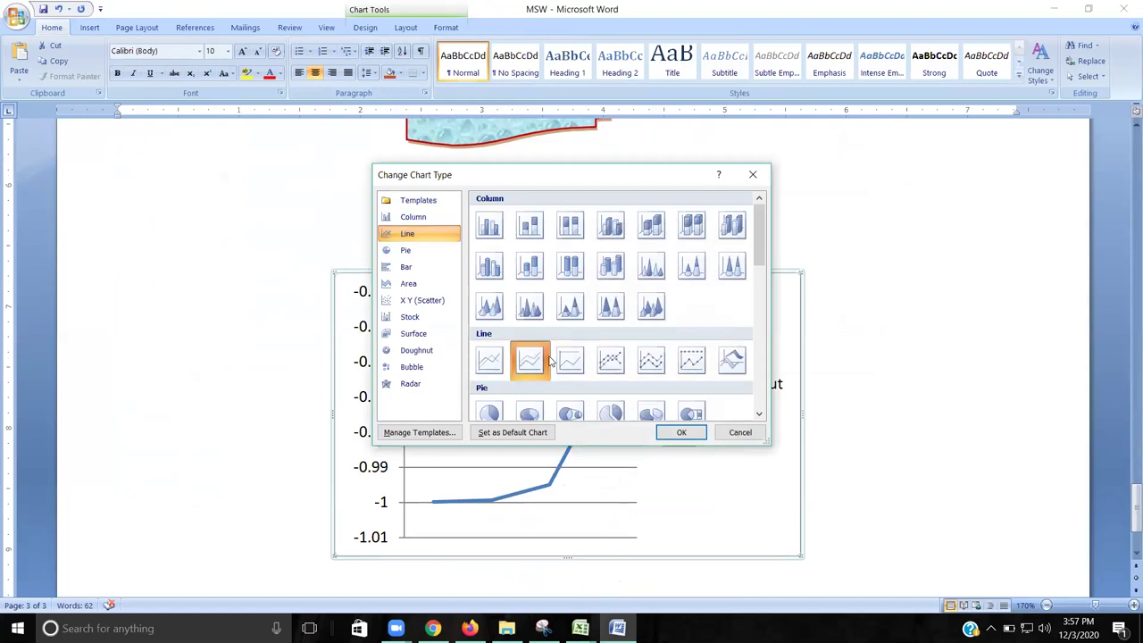
click(571, 362)
click(611, 361)
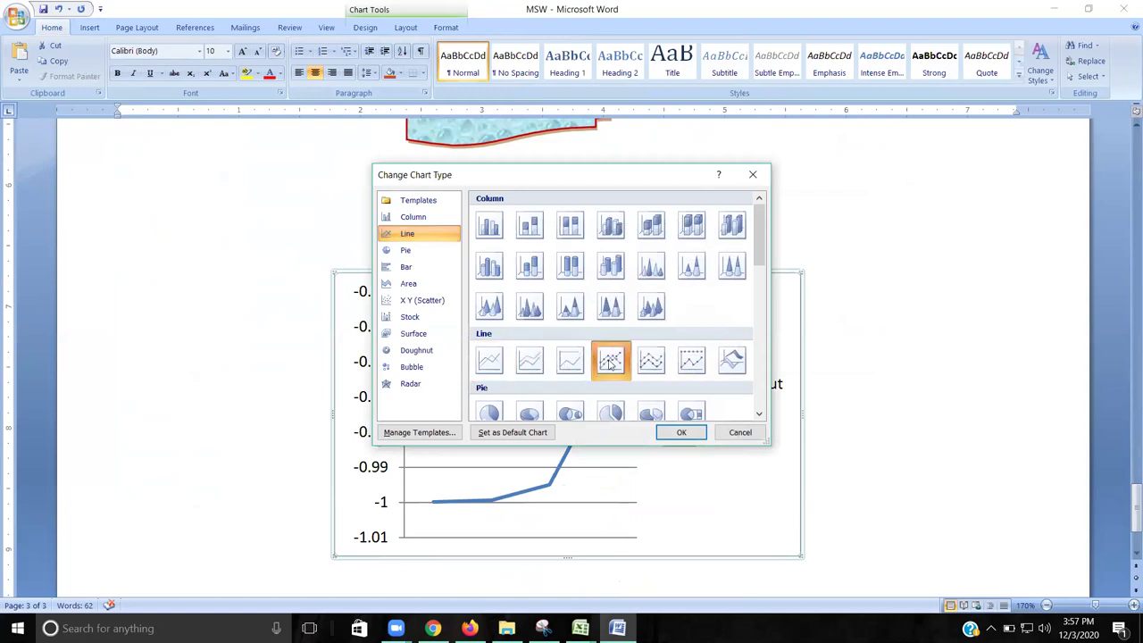
click(665, 432)
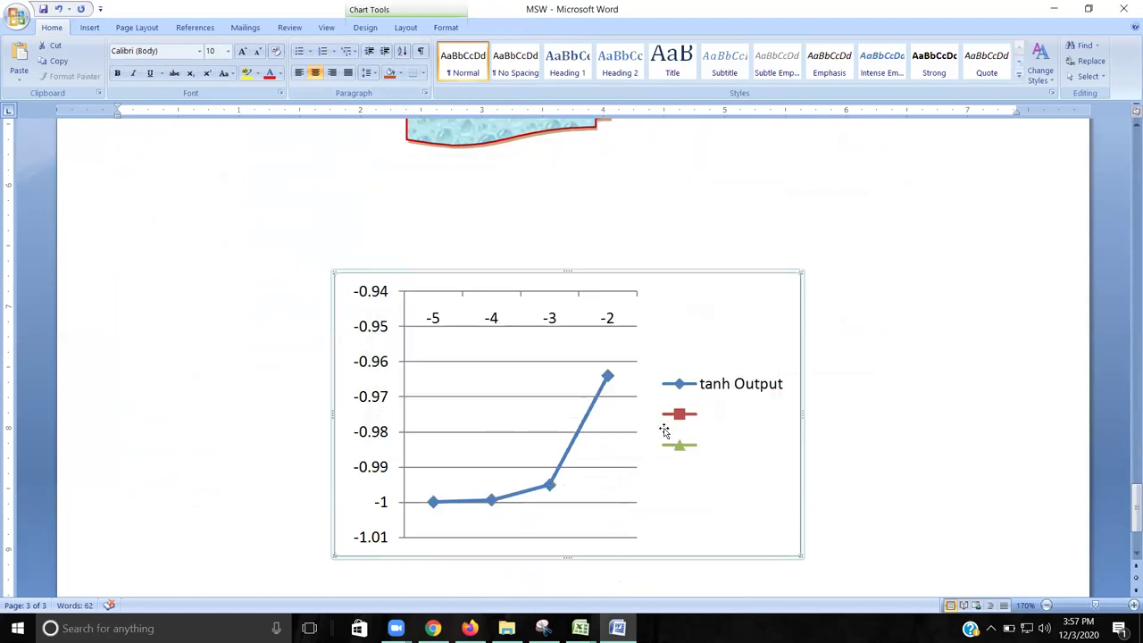
Step: Insert the caption Figure 1 below the chart, using the Figure label and the Below selected item position
right_click(693, 274)
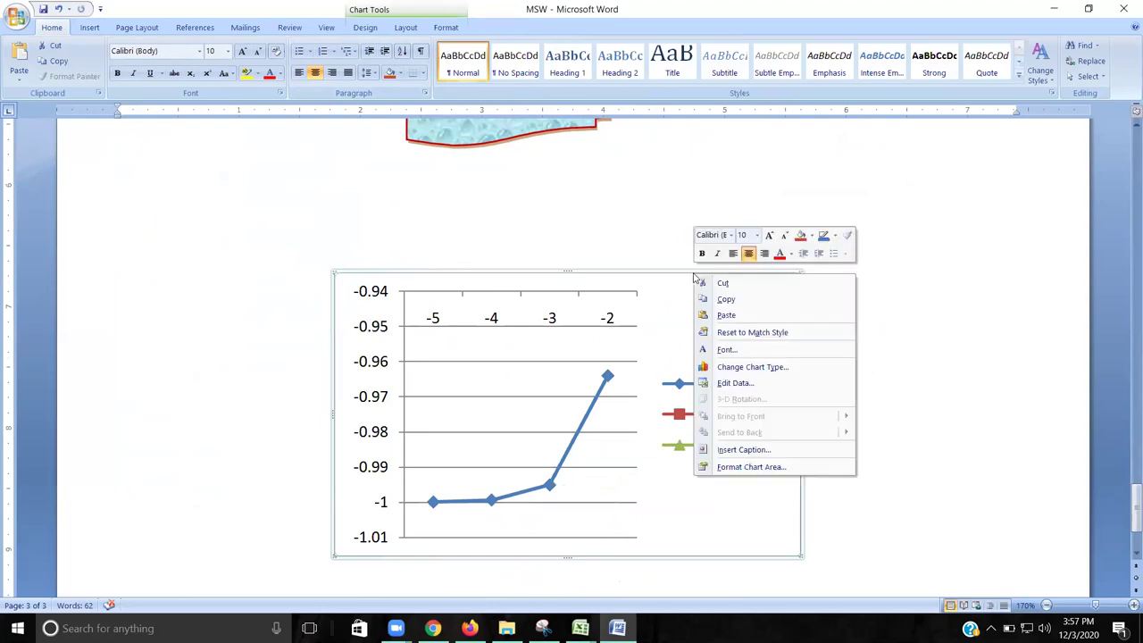
click(748, 450)
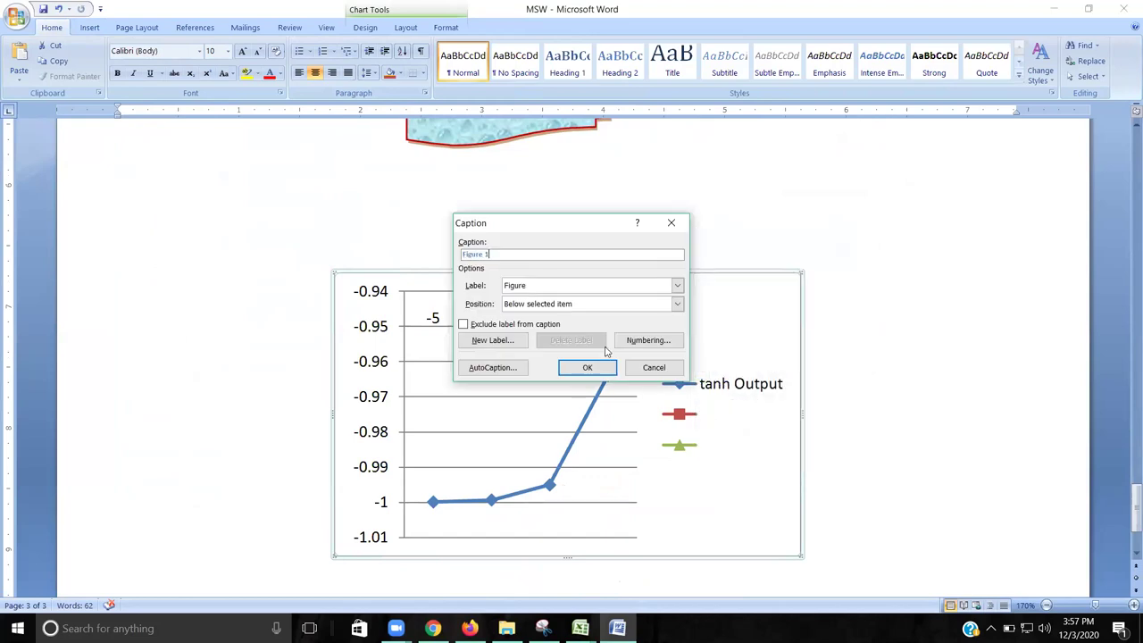
click(521, 286)
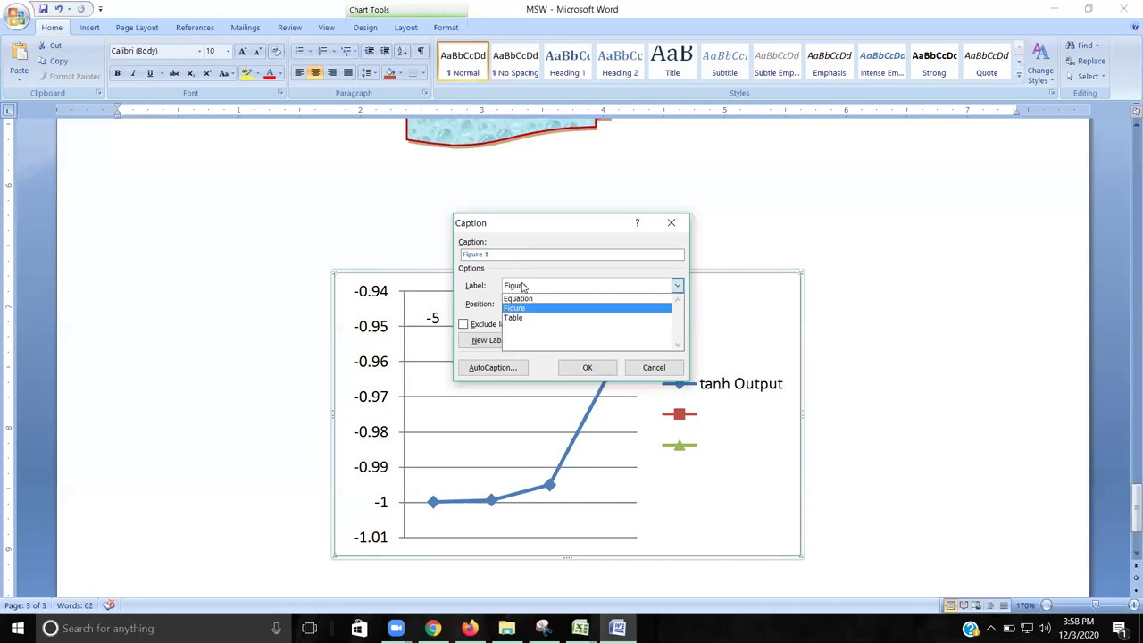
click(477, 256)
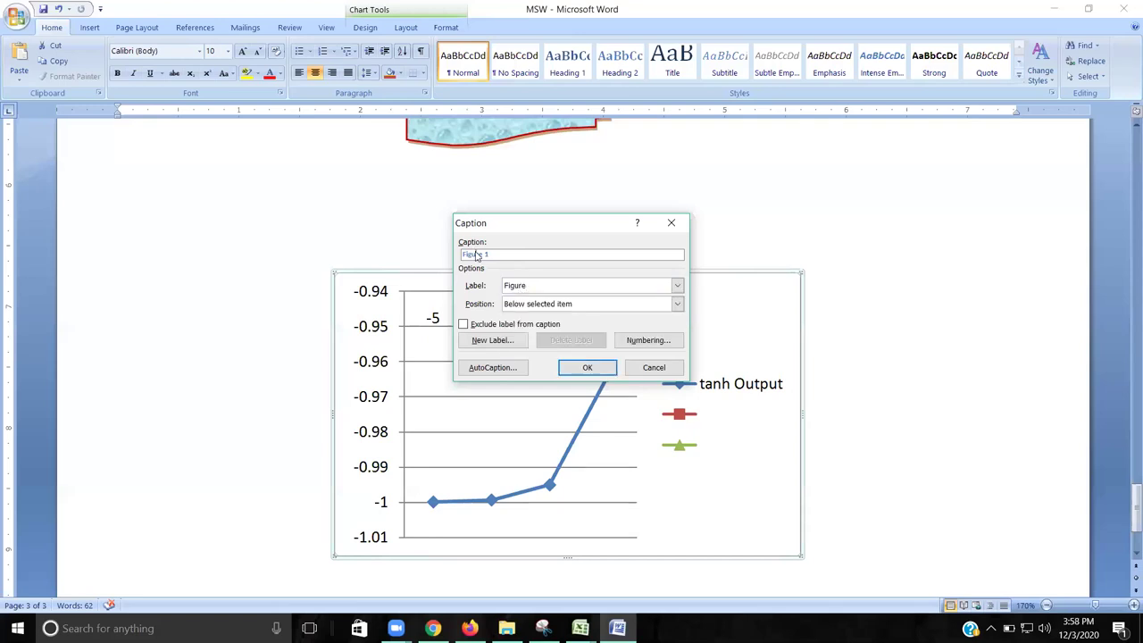
click(539, 308)
click(538, 295)
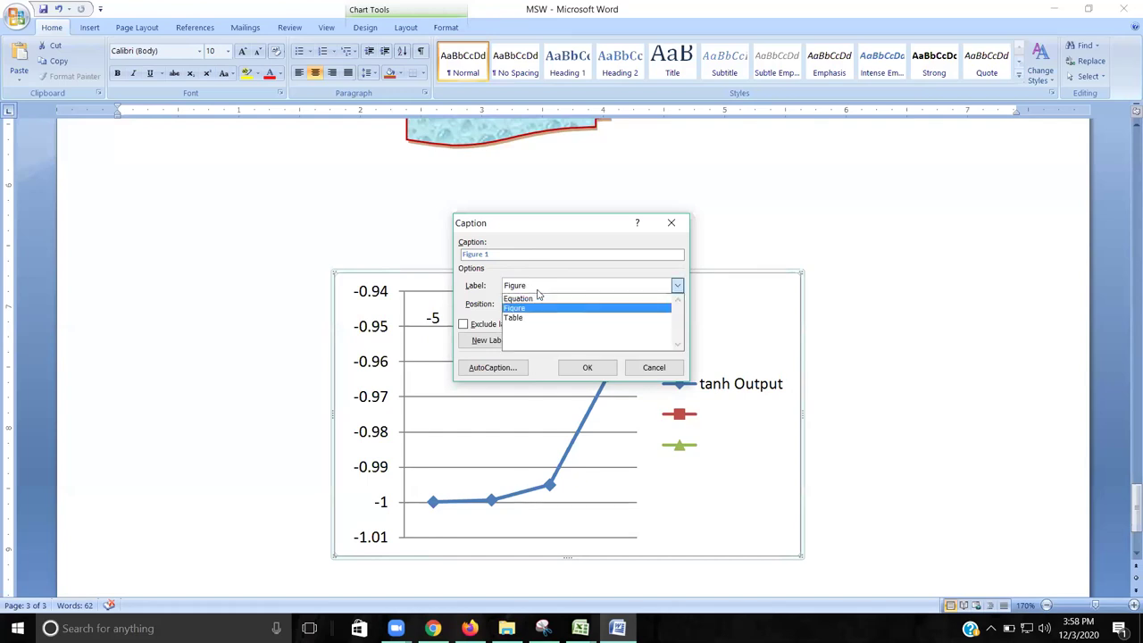
click(525, 309)
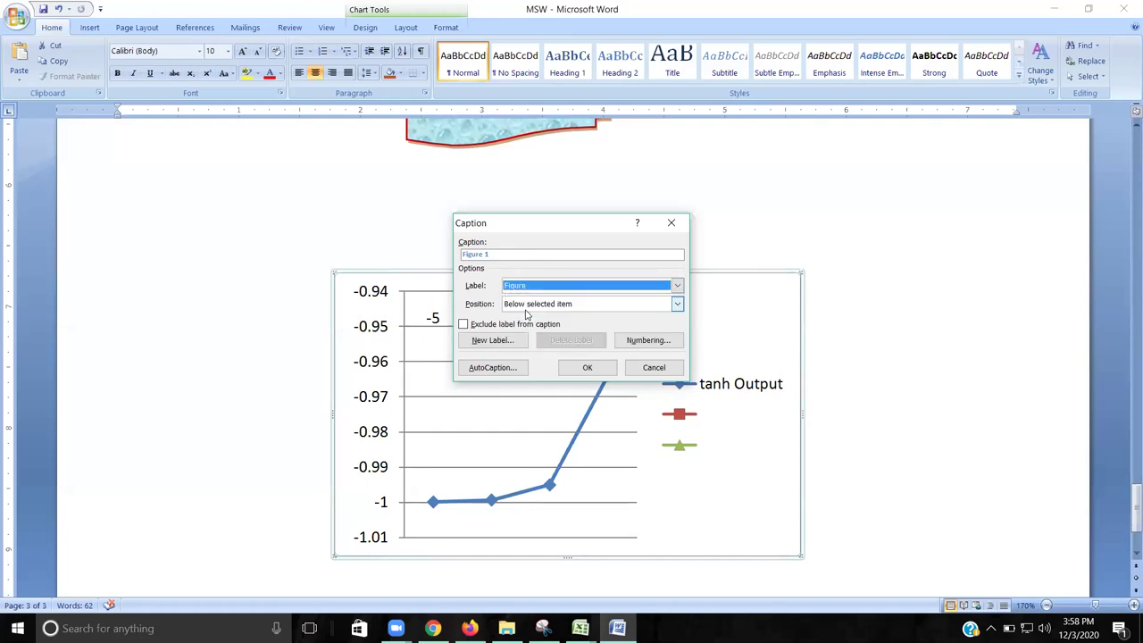
click(586, 367)
scroll(746, 417, down, 3)
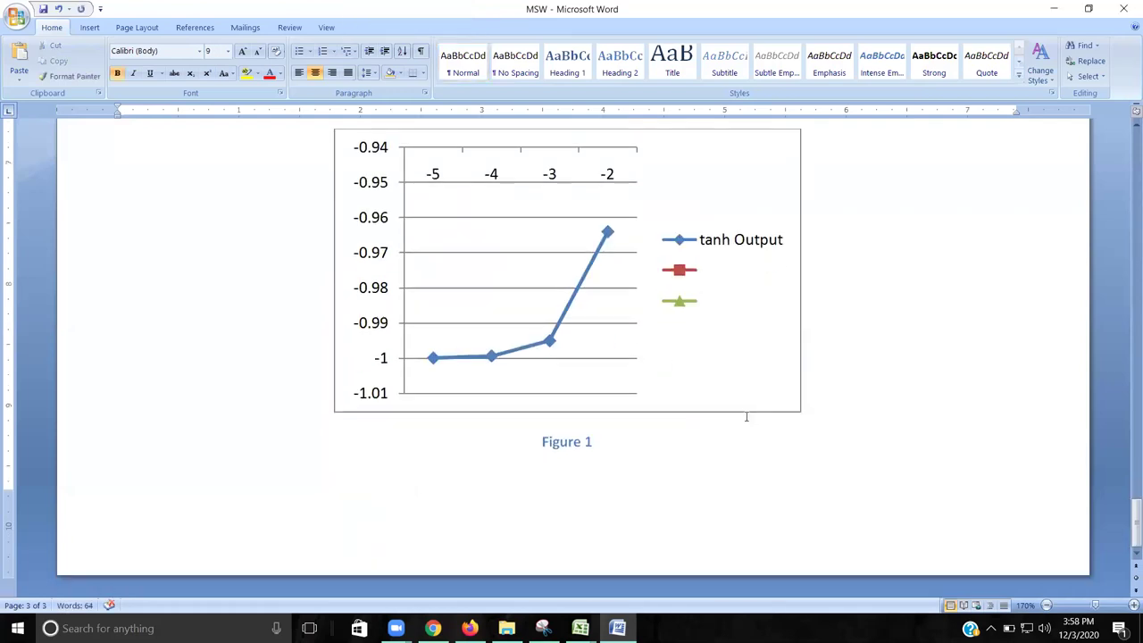
Step: Replace the Figure 1 caption text below the chart with Tanh Function
drag(541, 441, 604, 434)
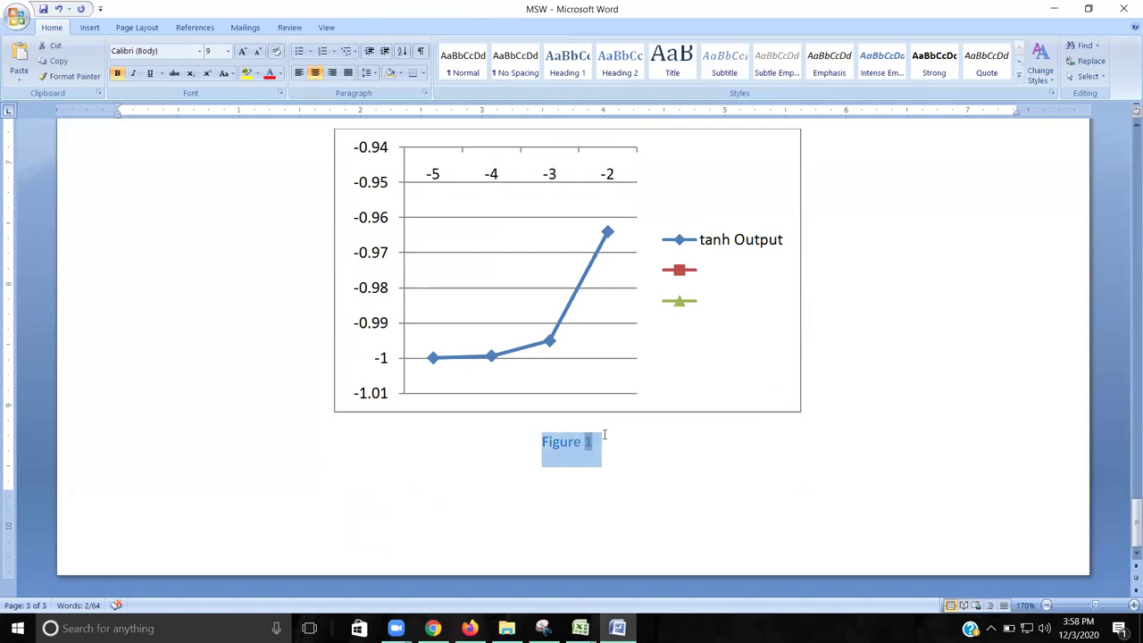
key(BackSpace)
text(Tanh Function)
Step: Set the font color of the Tanh Function caption to Automatic and save the document
drag(524, 441, 633, 433)
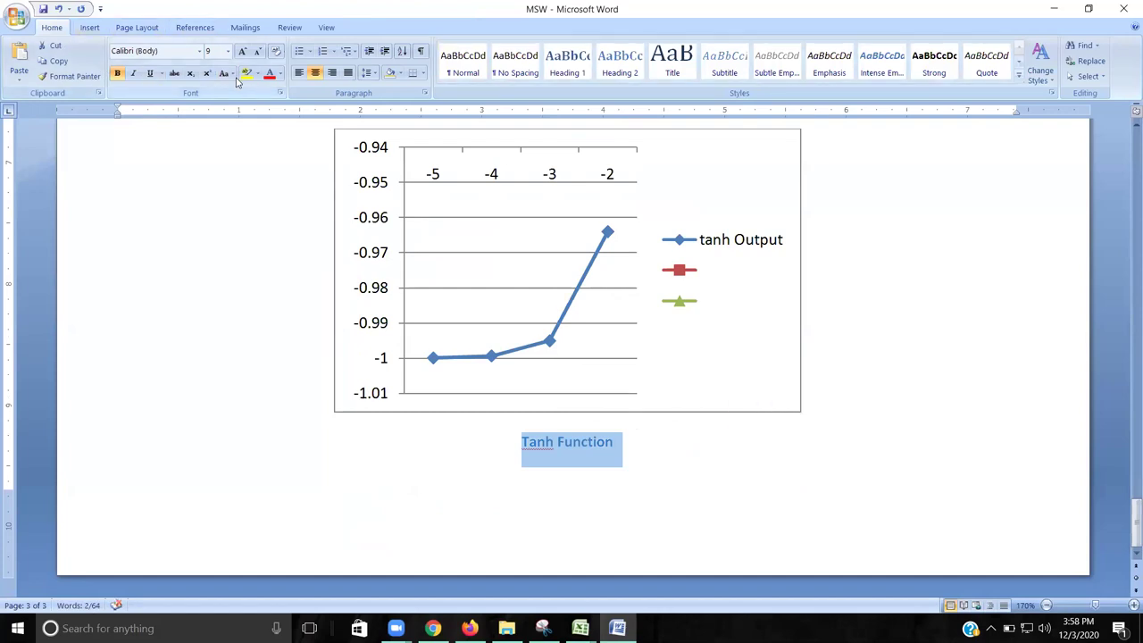
click(279, 74)
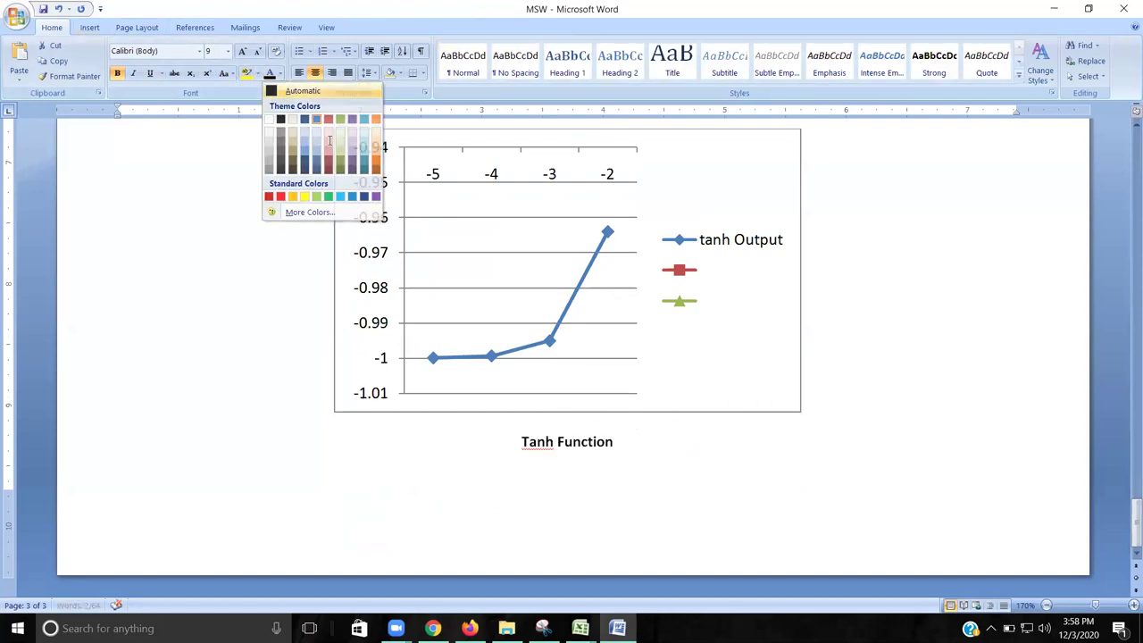
click(279, 93)
click(709, 478)
key(ctrl+s)
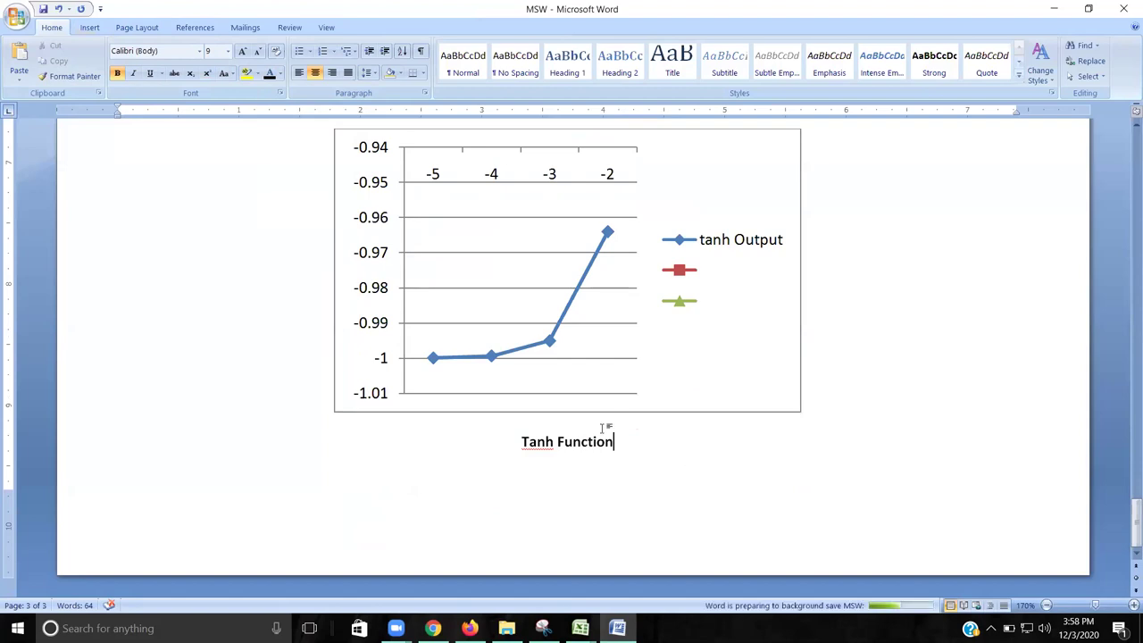
Step: Open the chart's data for editing, then close the chart datasheet and the Logistic_tanh__Excel workbook
right_click(455, 233)
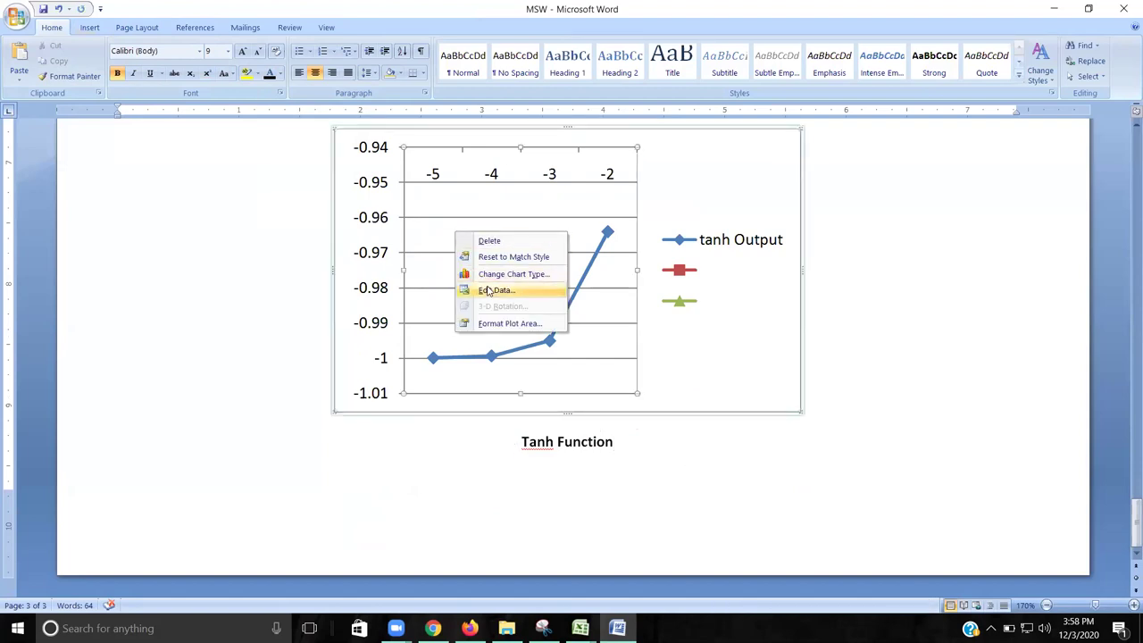
right_click(757, 319)
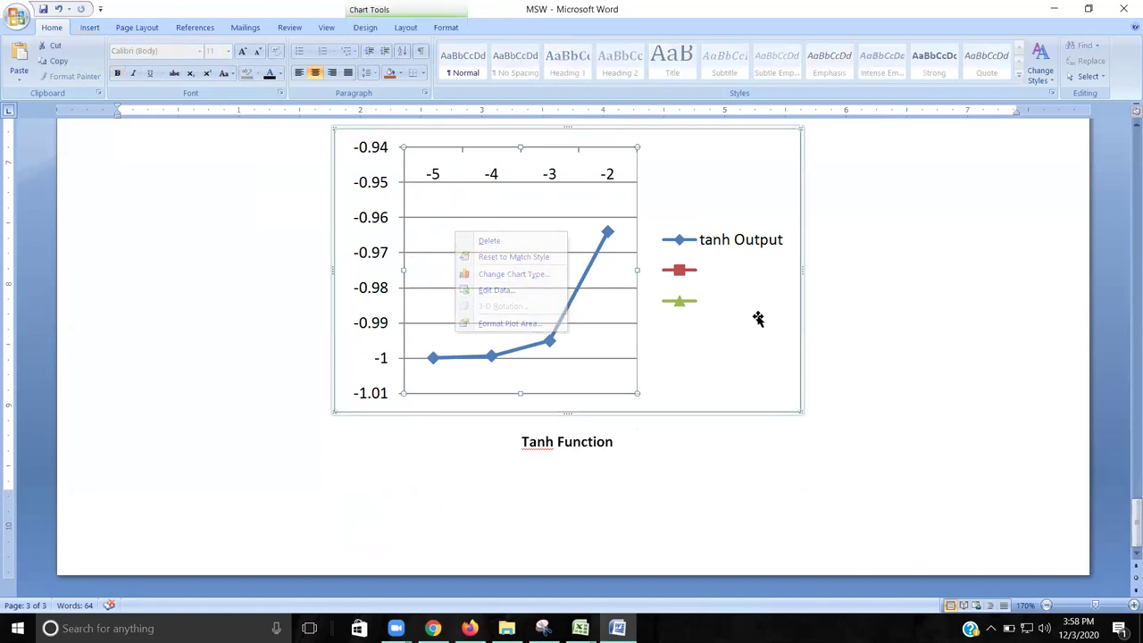
key(Escape)
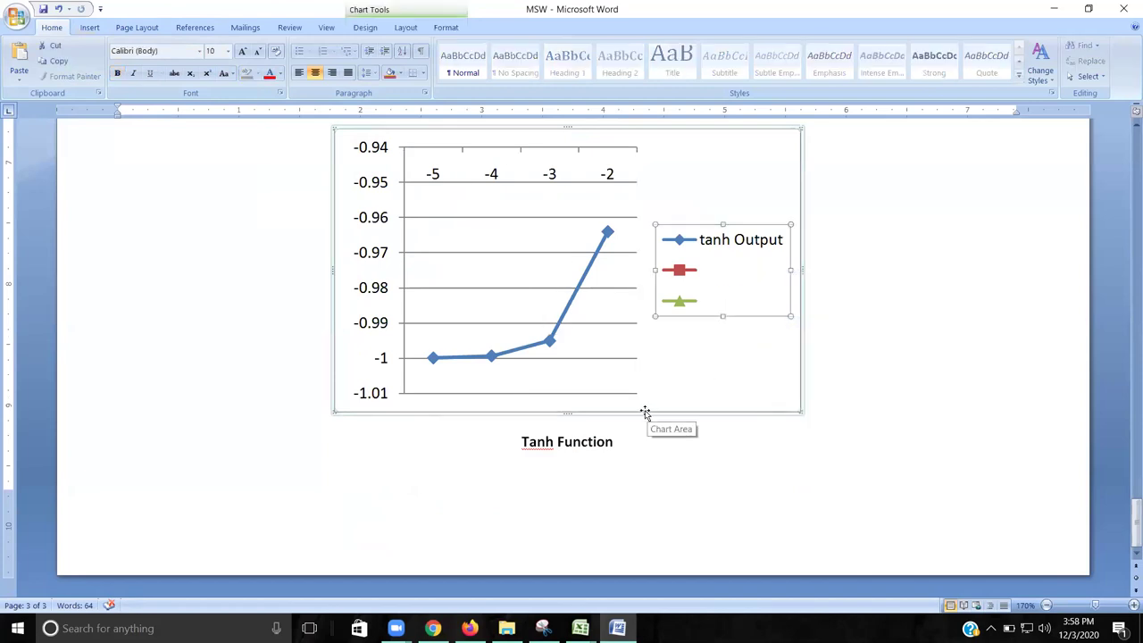
right_click(645, 416)
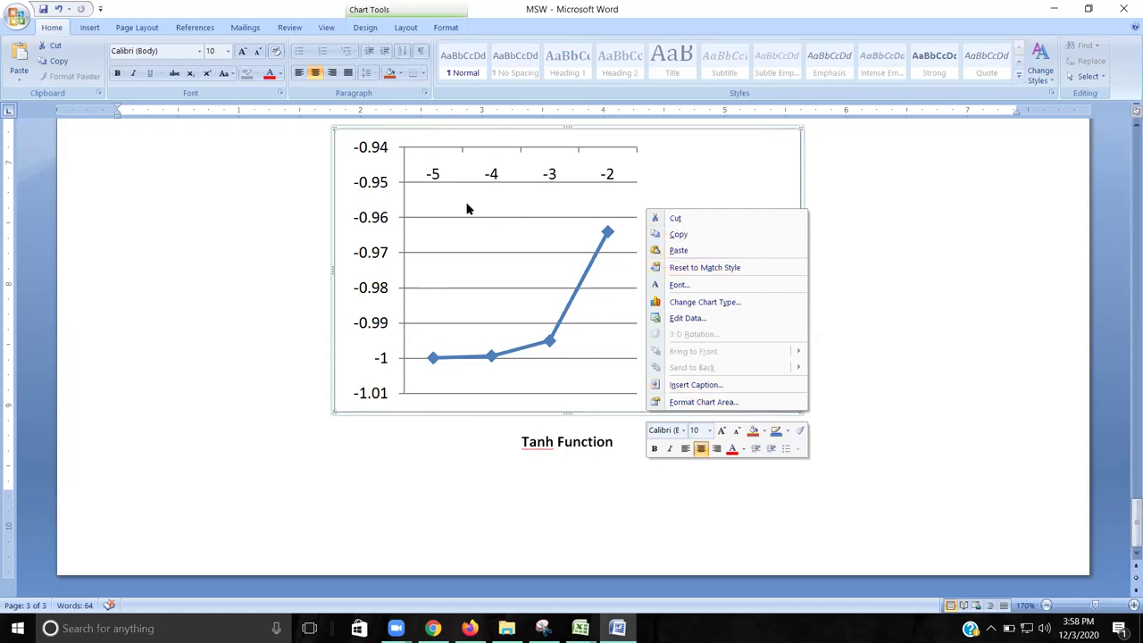
click(683, 320)
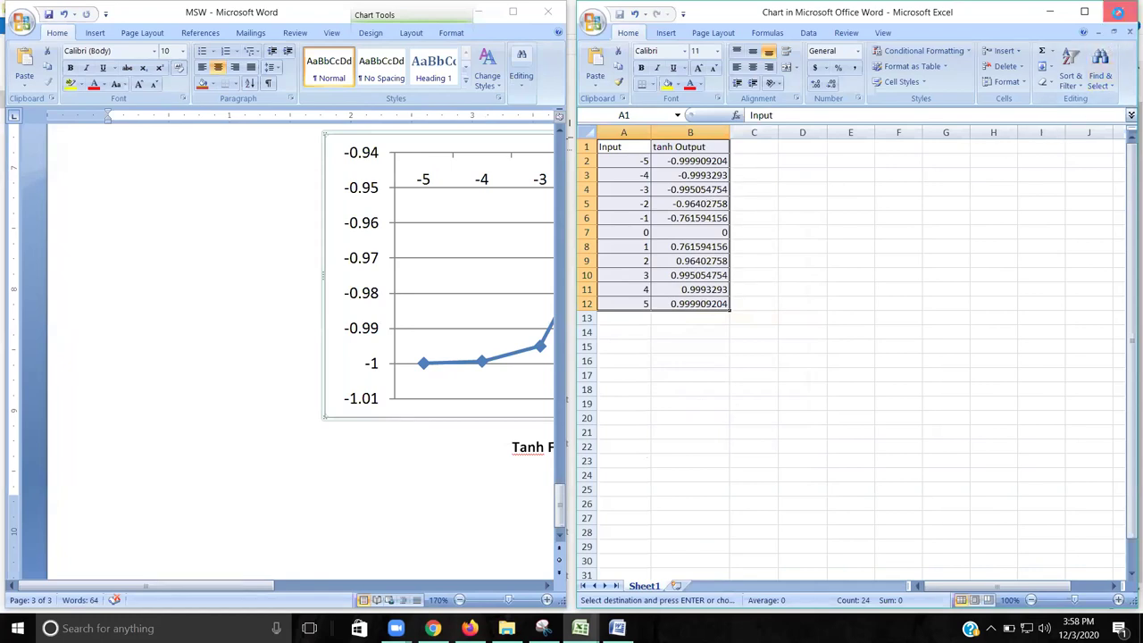
click(1120, 15)
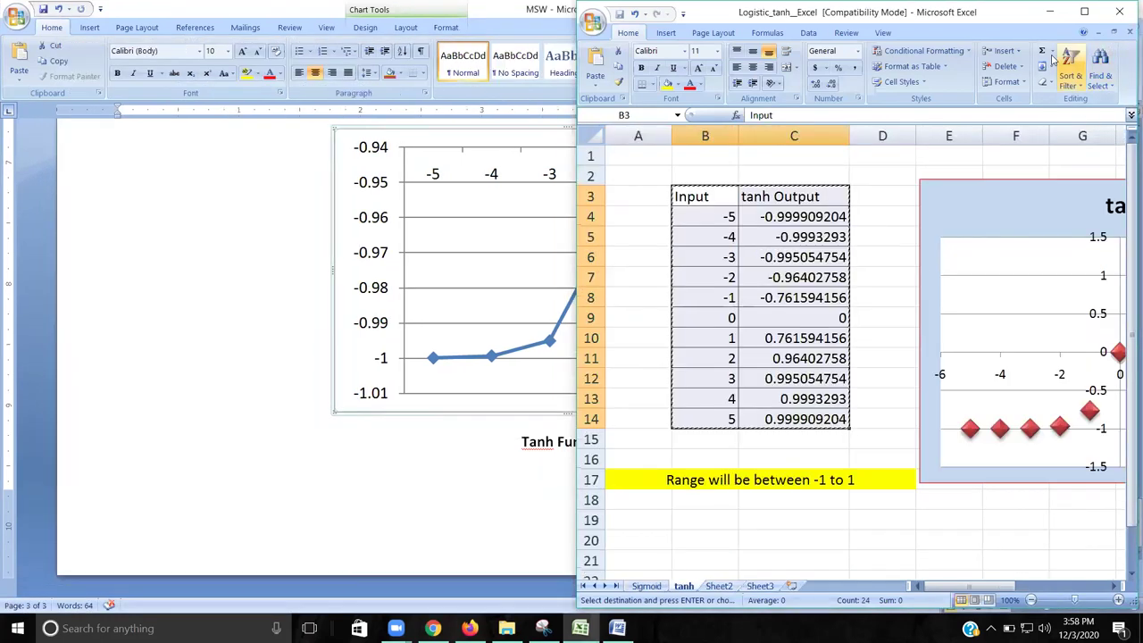
click(1119, 12)
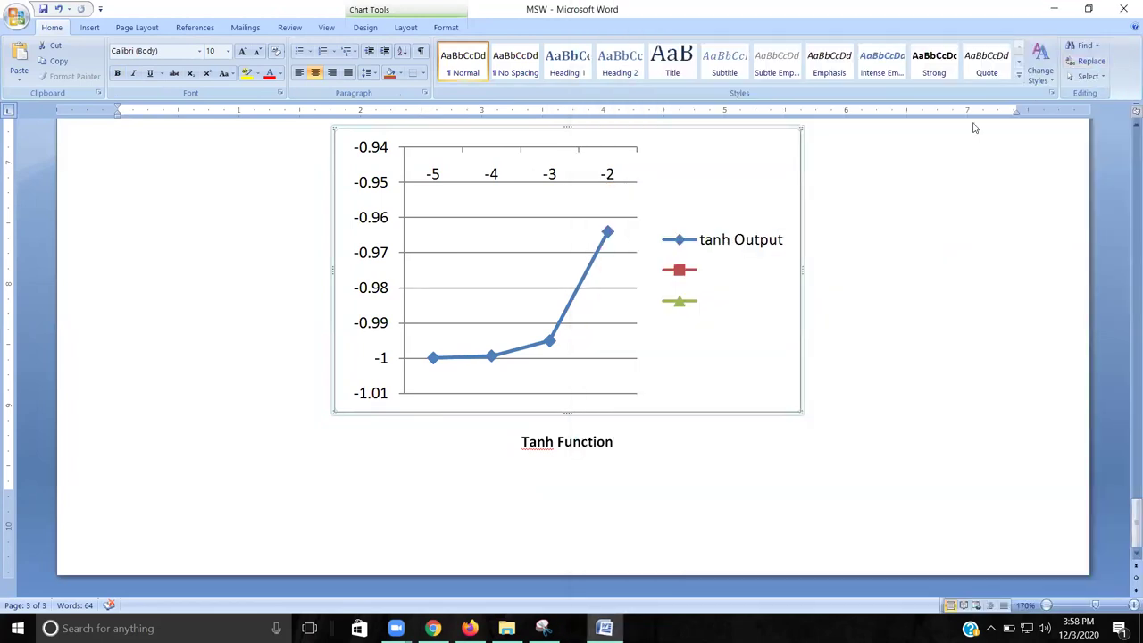
Step: Format the chart's vertical axis with a solid line in the standard Dark Red color
right_click(692, 182)
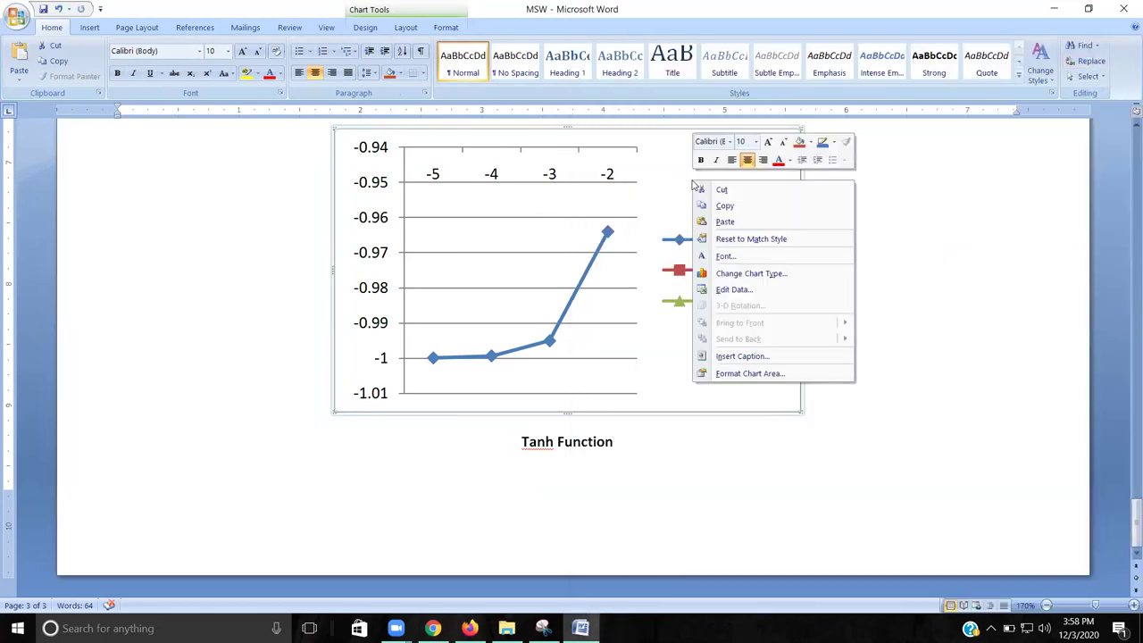
right_click(474, 221)
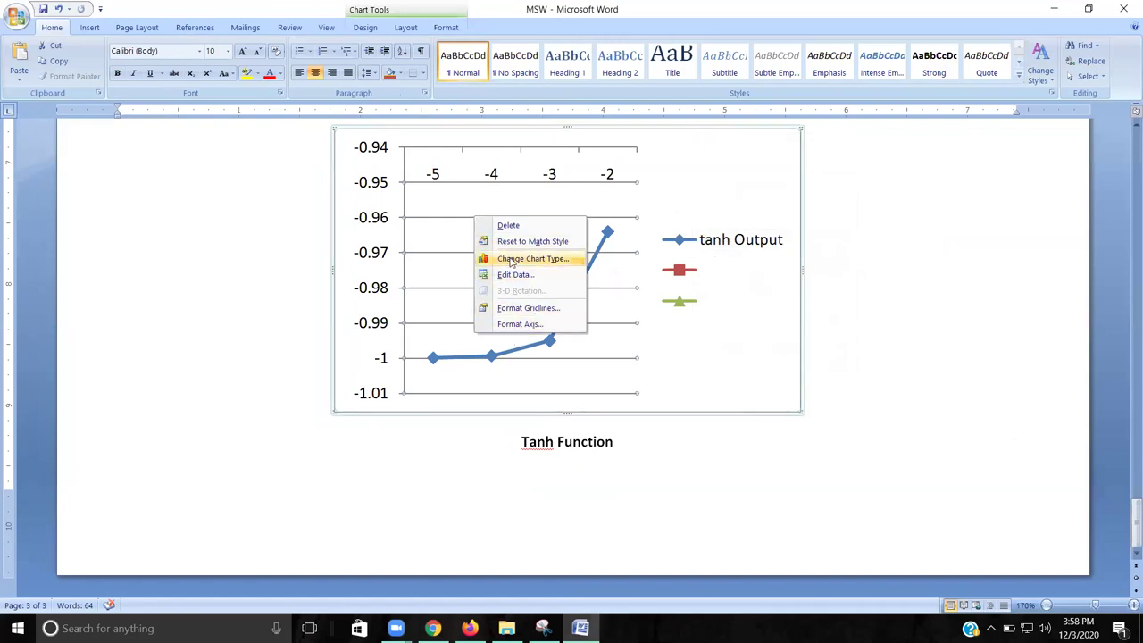
click(524, 324)
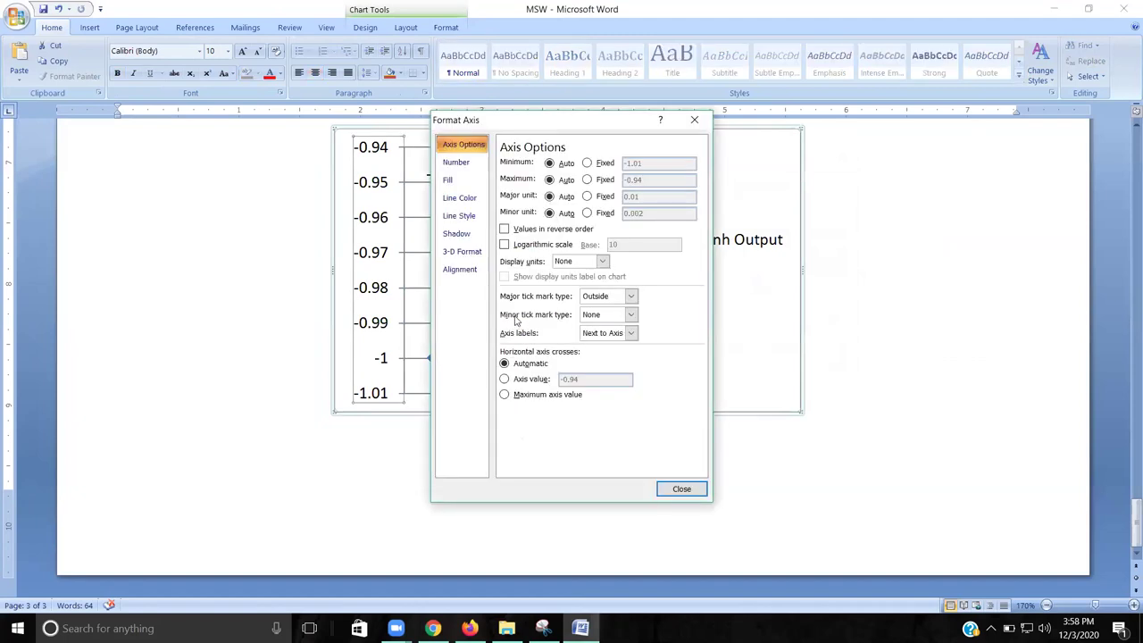
click(452, 199)
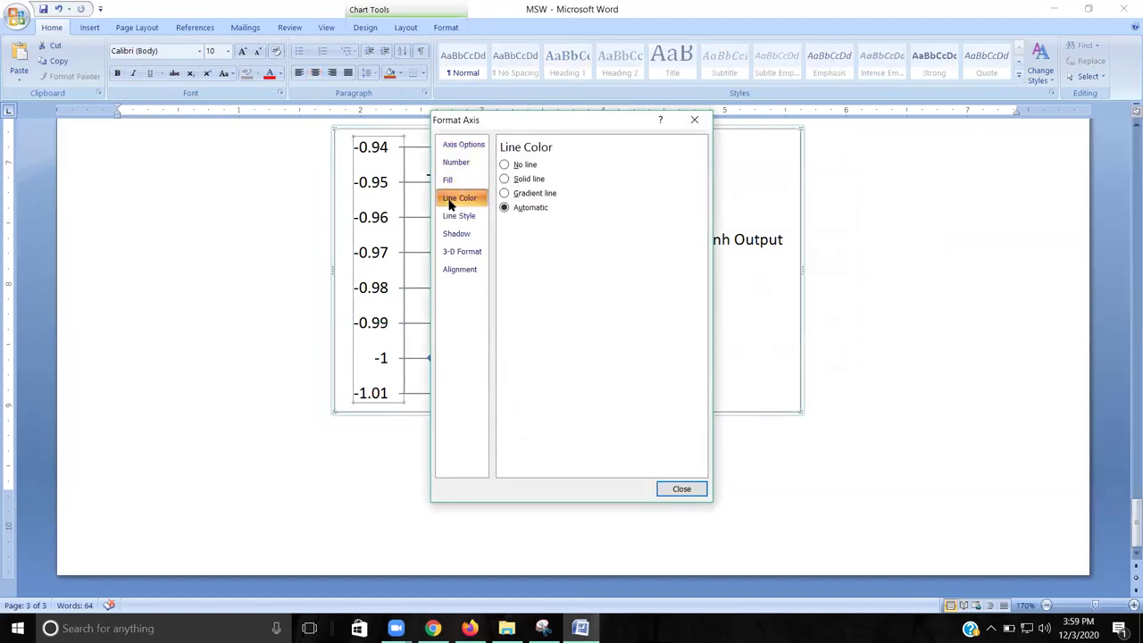
click(524, 180)
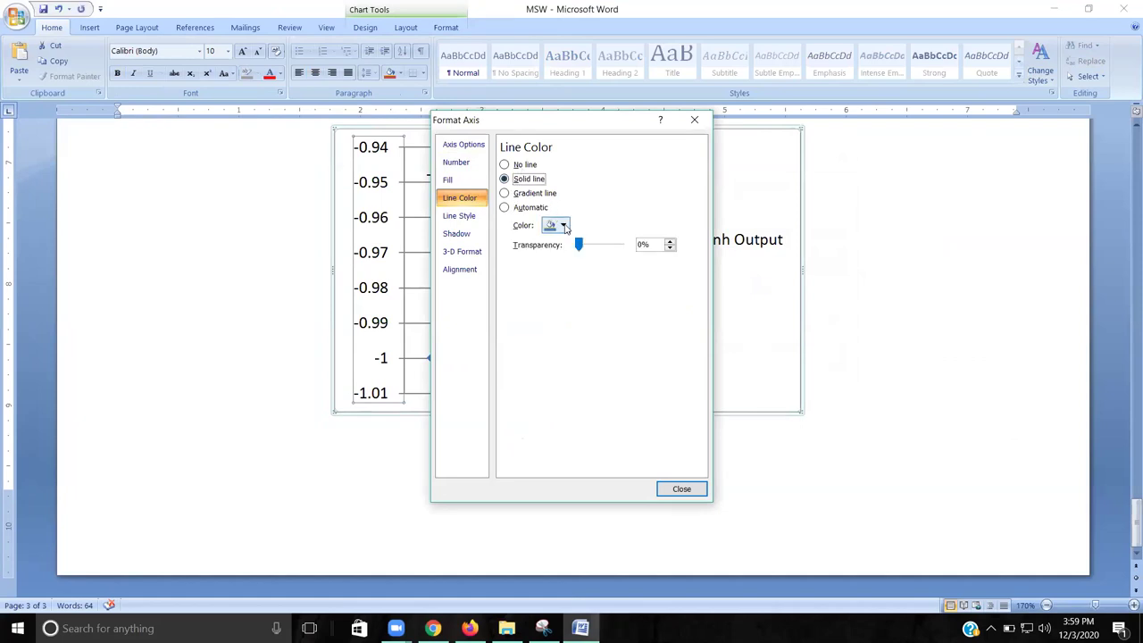
click(563, 226)
click(549, 332)
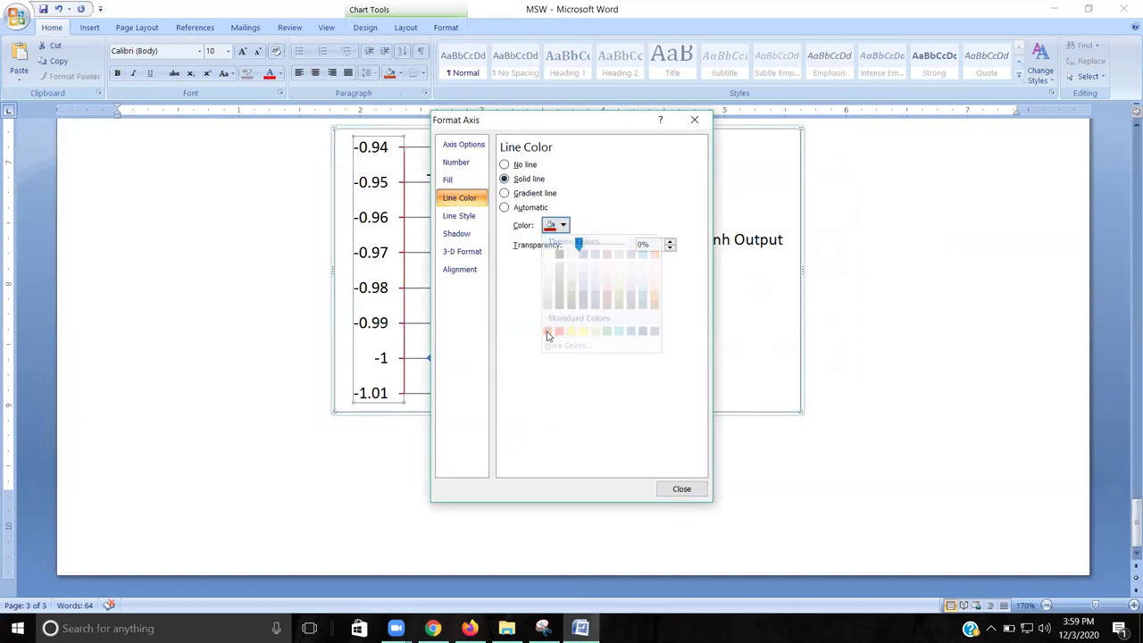
click(676, 488)
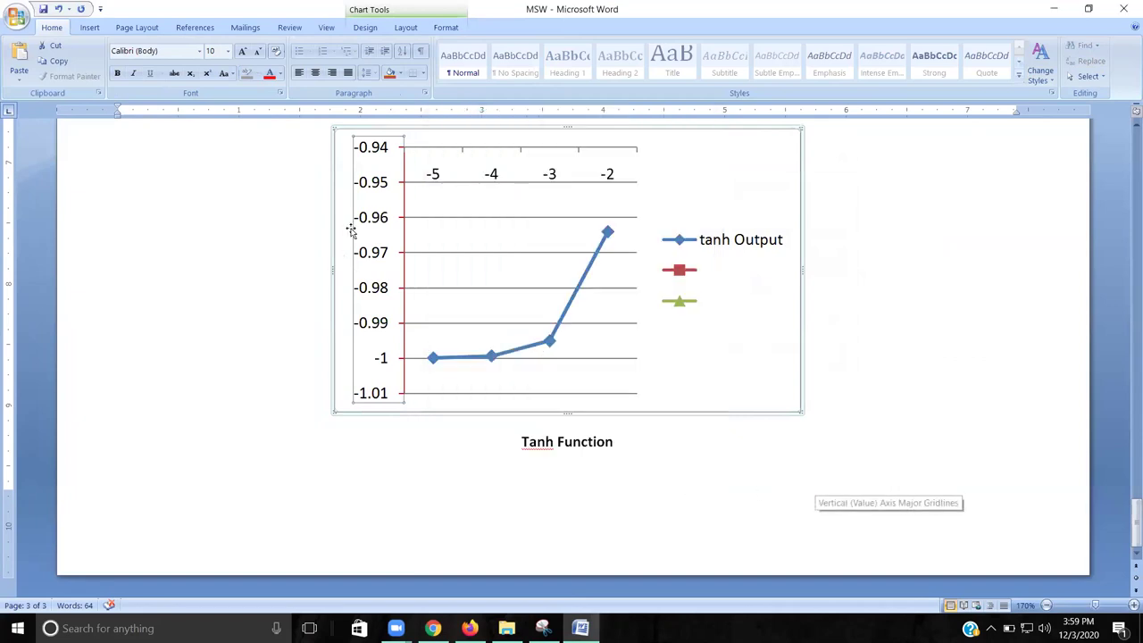
Step: Give the chart's plot area a solid fill in the light tan theme color
click(464, 234)
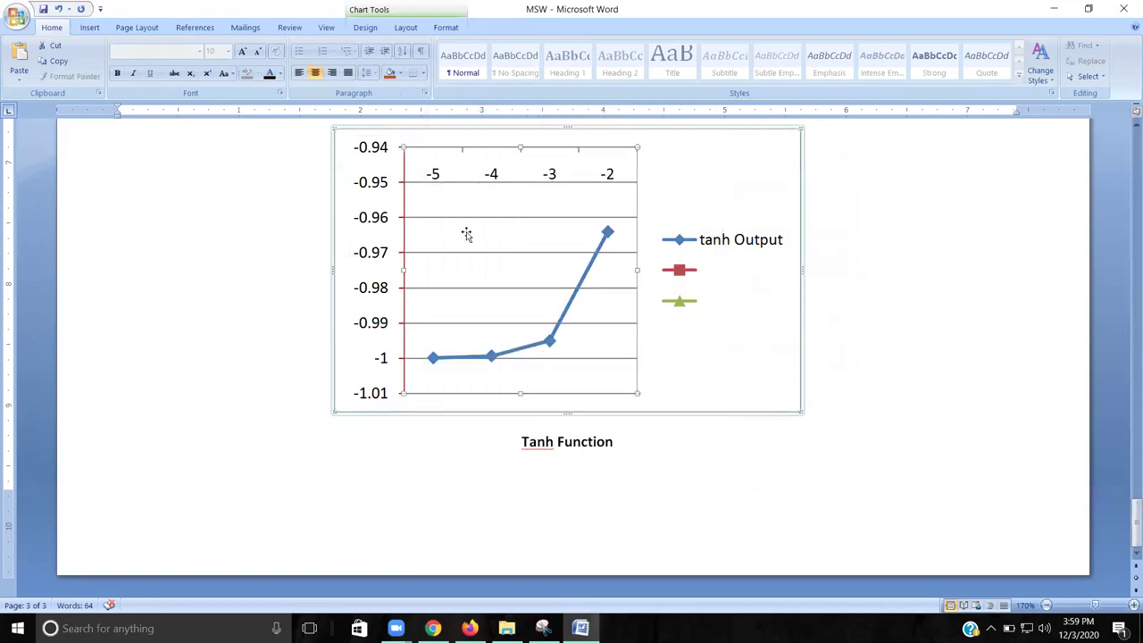
right_click(466, 236)
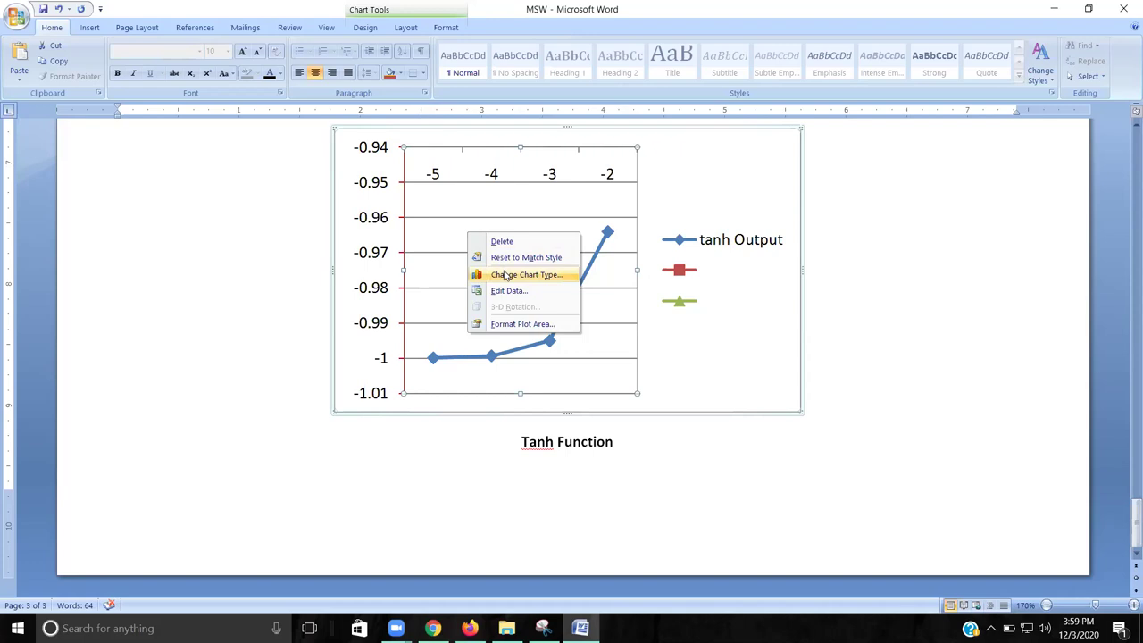
click(513, 324)
click(533, 181)
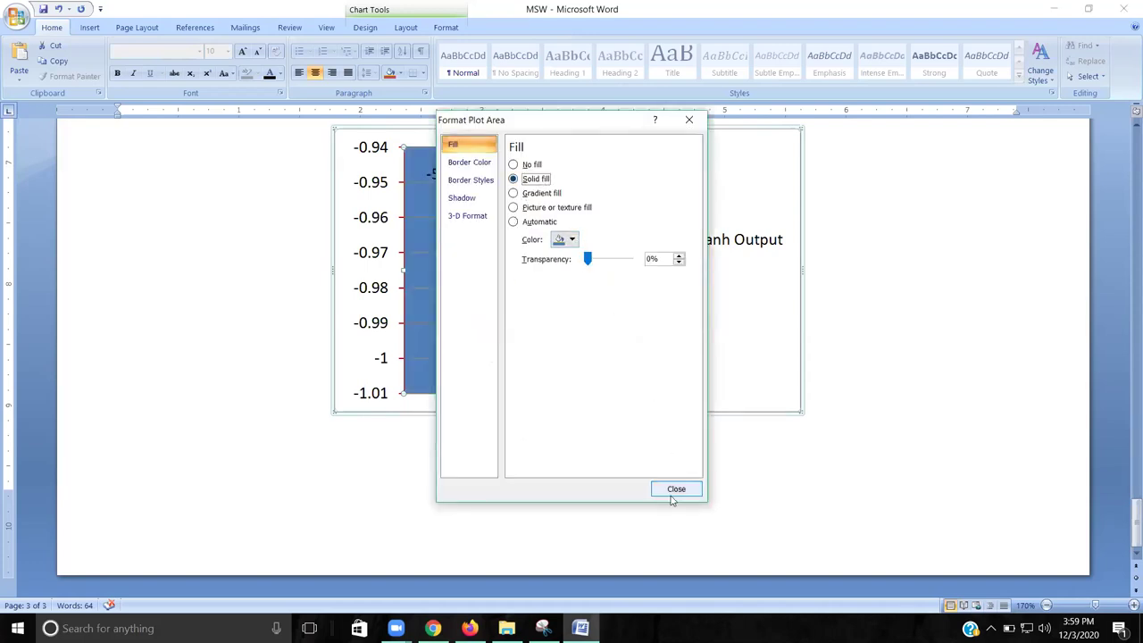
click(564, 240)
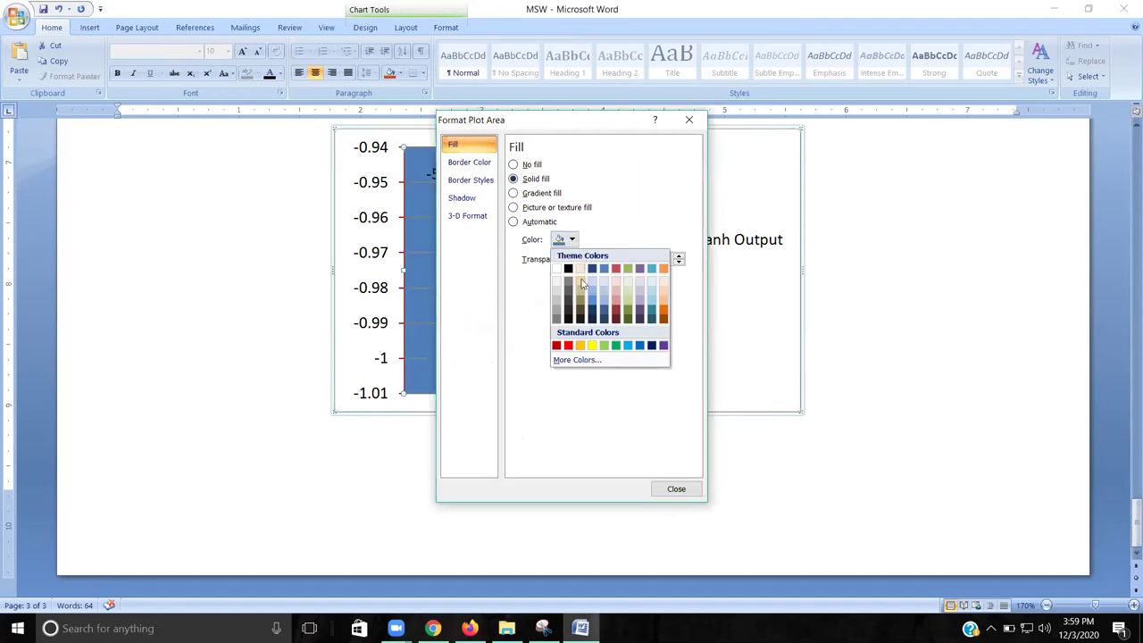
click(580, 283)
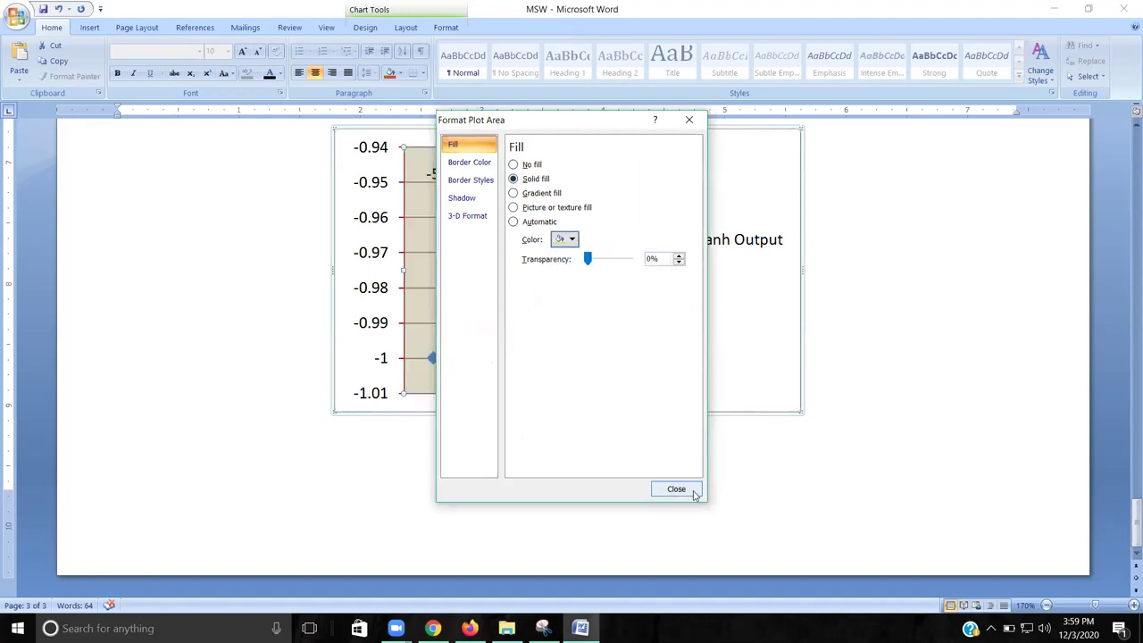
click(677, 489)
scroll(690, 475, up, 3)
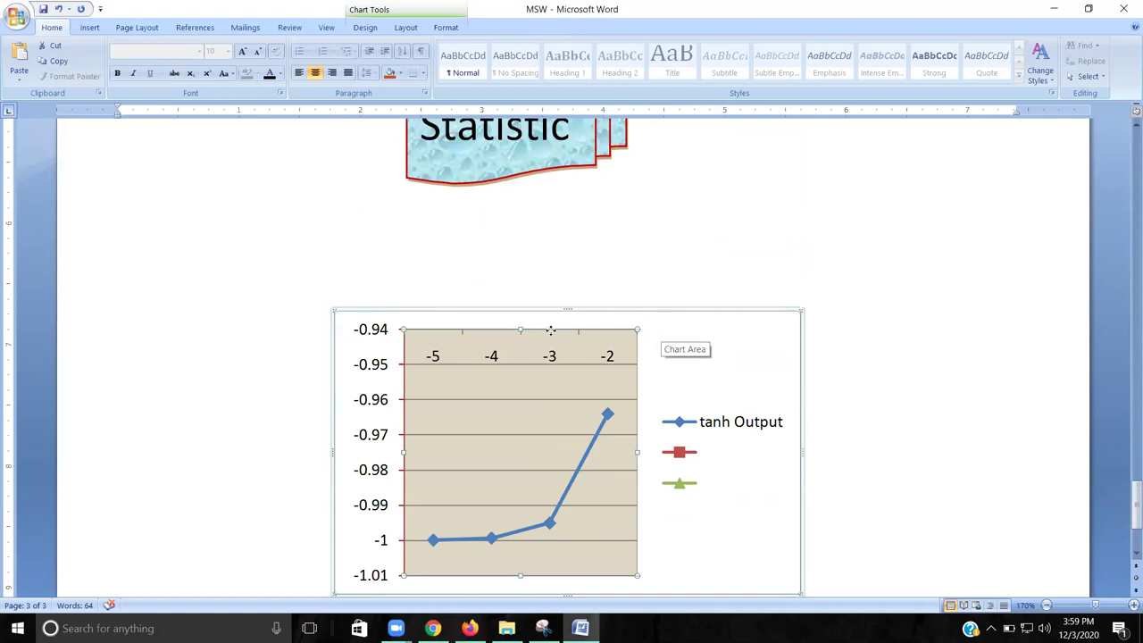
scroll(495, 288, down, 1)
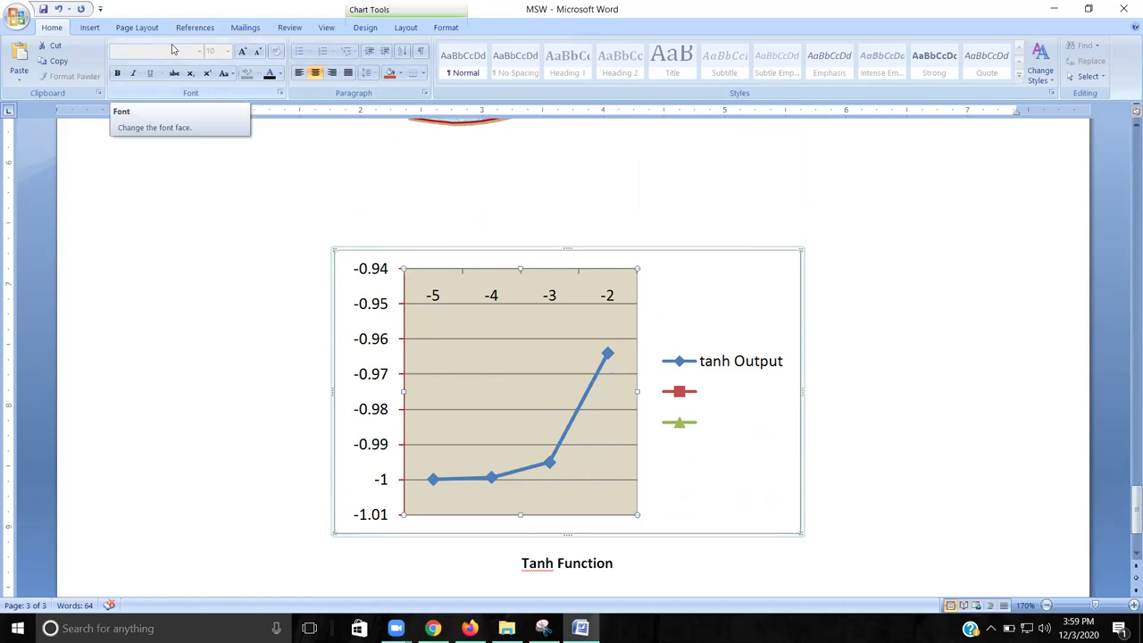
click(91, 29)
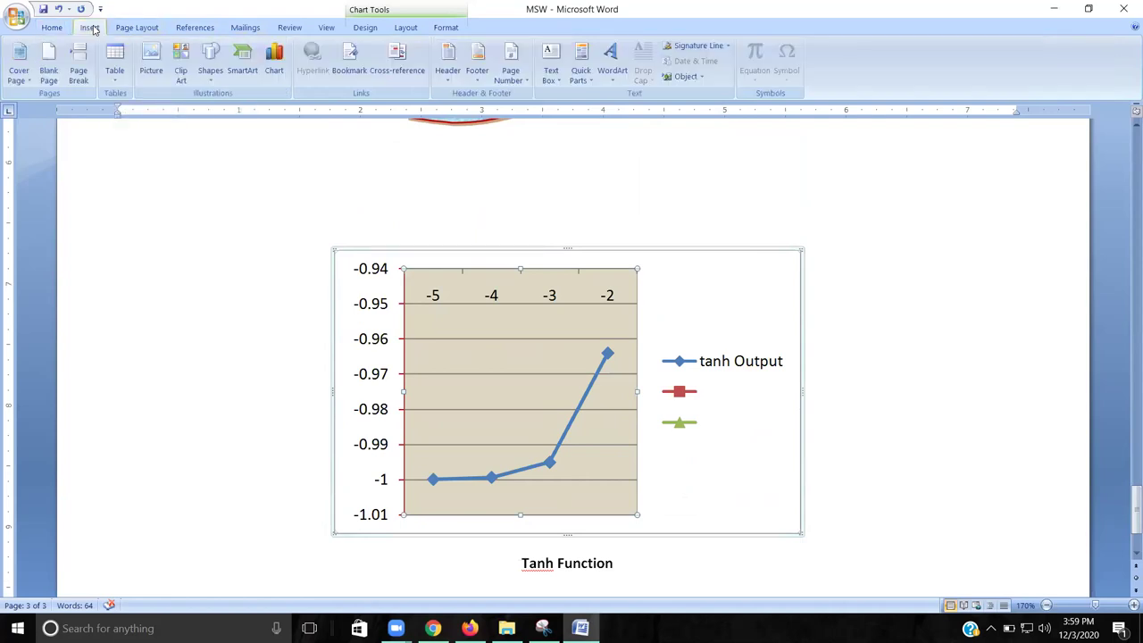
click(350, 59)
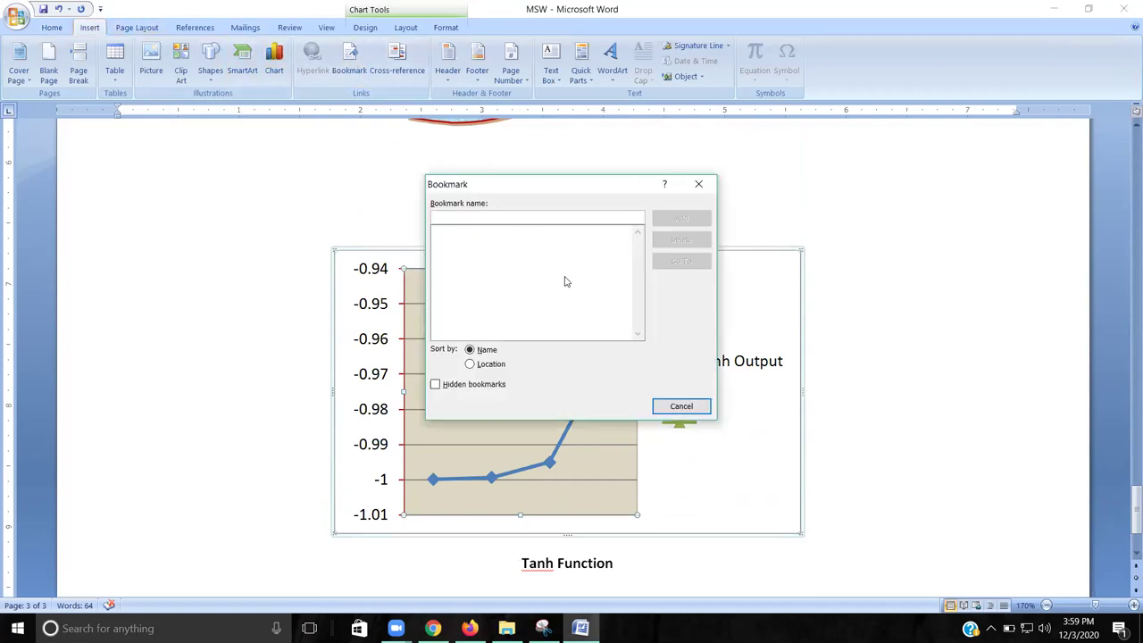
click(687, 407)
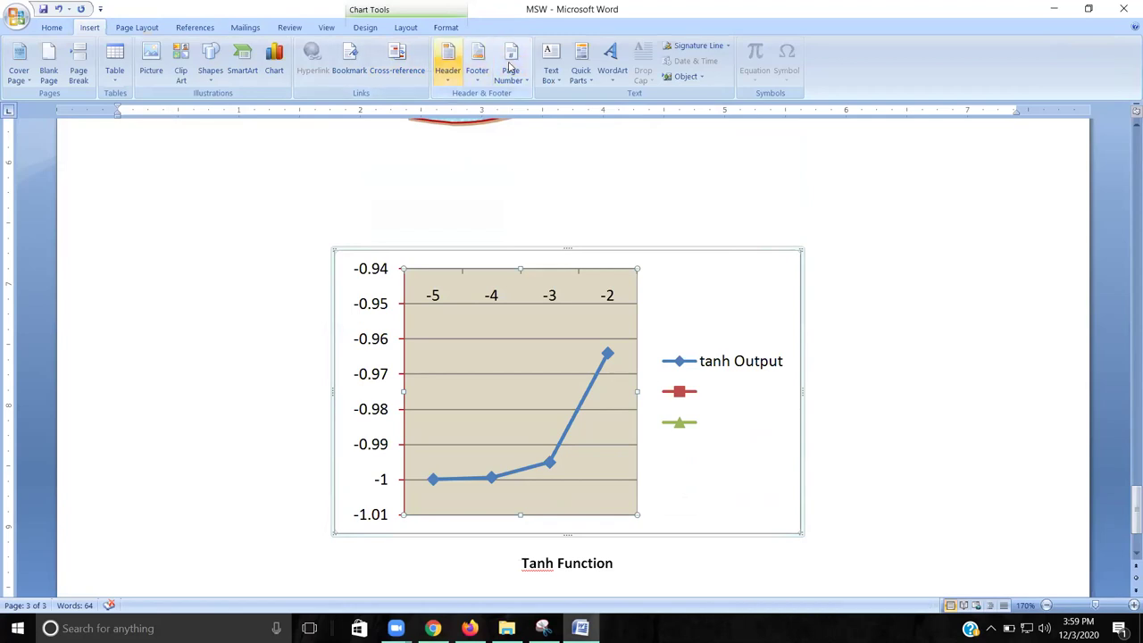
Step: Apply the built-in Mod (Even Page) header to the document and return to the body text
click(447, 64)
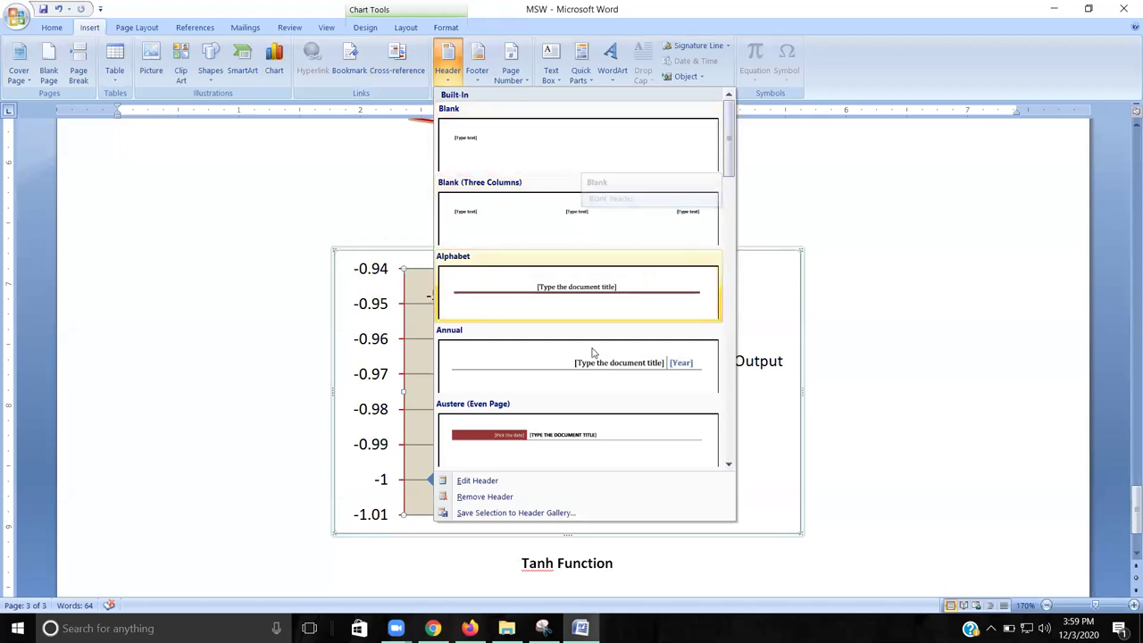
scroll(592, 352, down, 5)
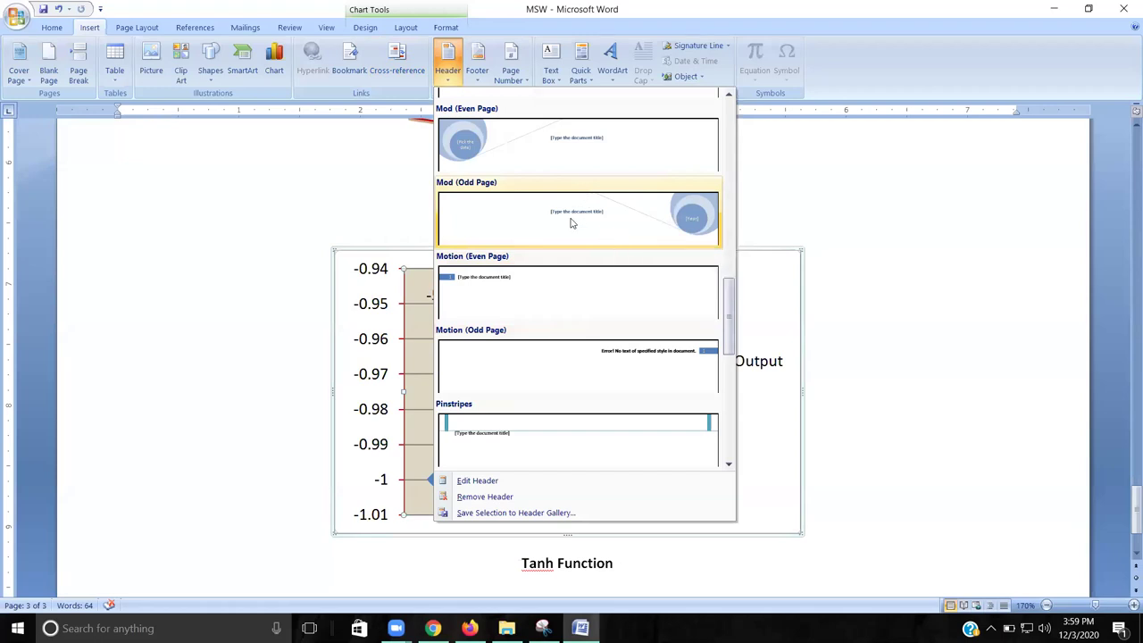
click(503, 157)
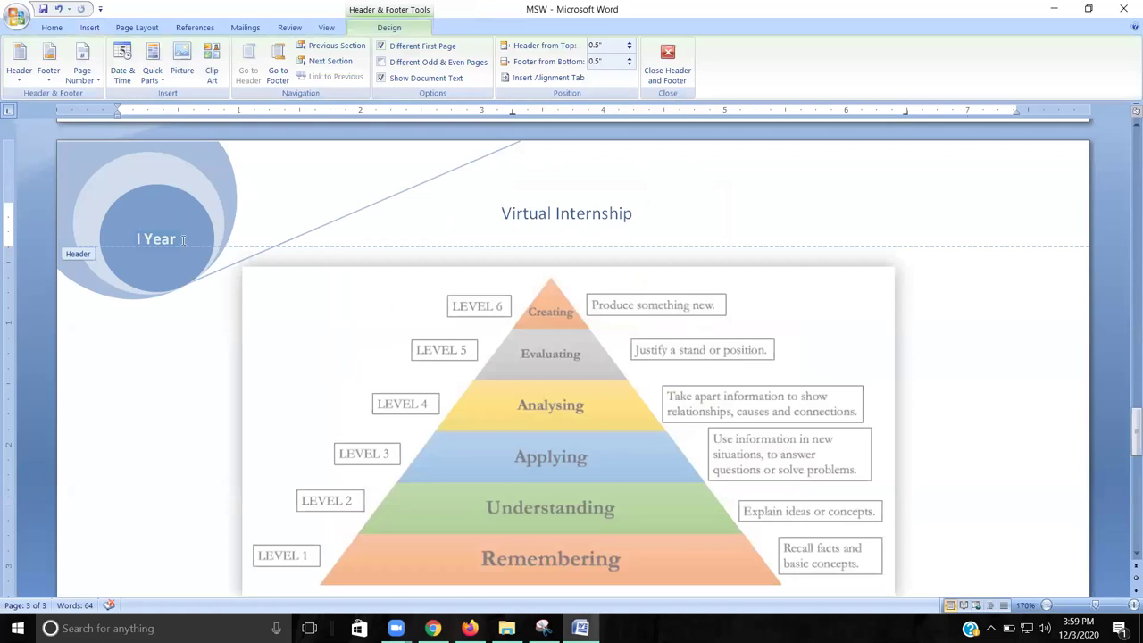
double_click(1007, 384)
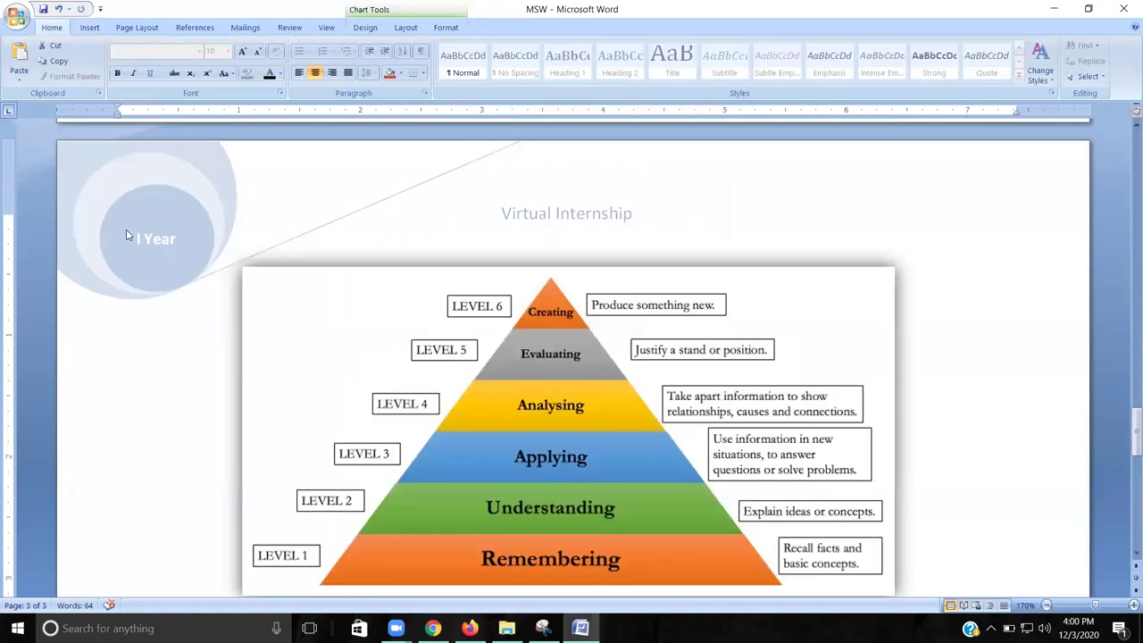
scroll(955, 391, down, 10)
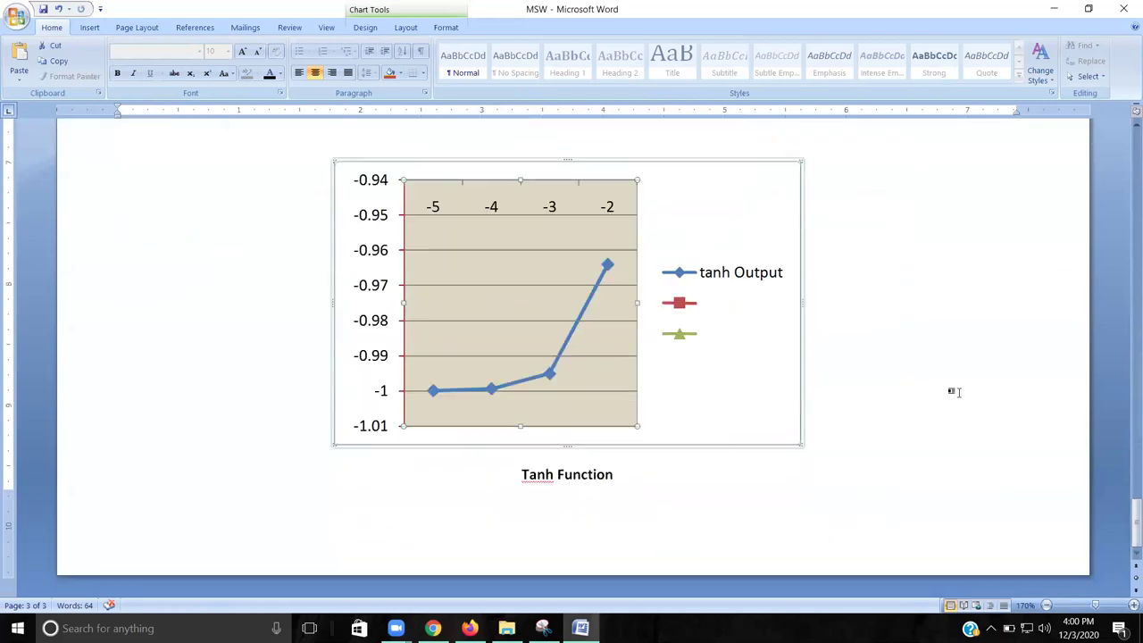
scroll(959, 388, up, 15)
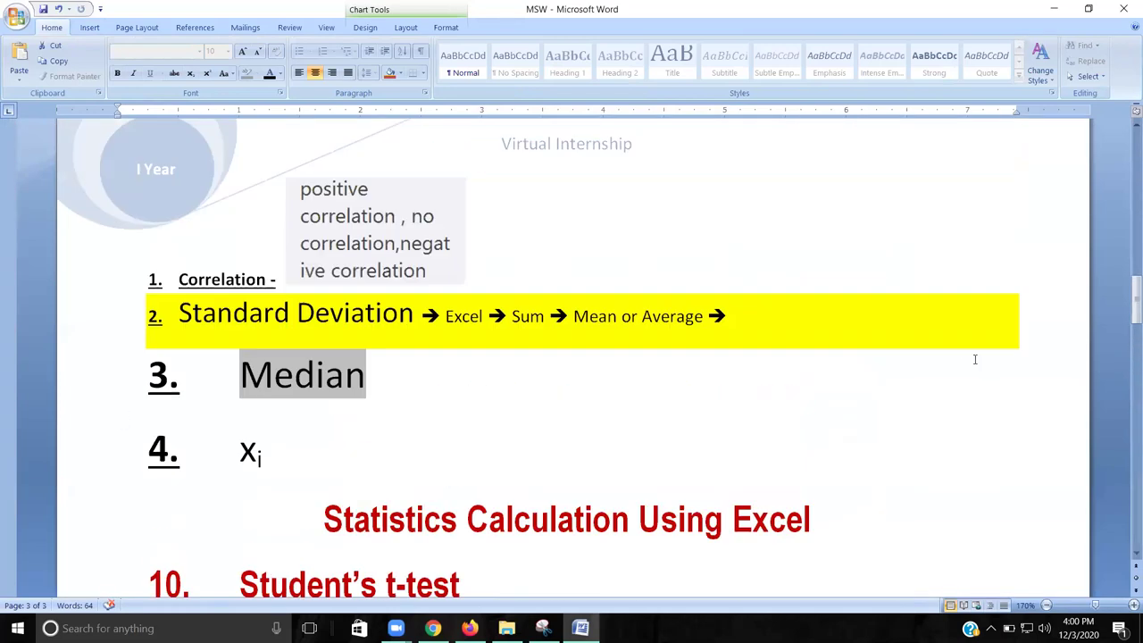
scroll(971, 358, up, 8)
scroll(974, 352, down, 12)
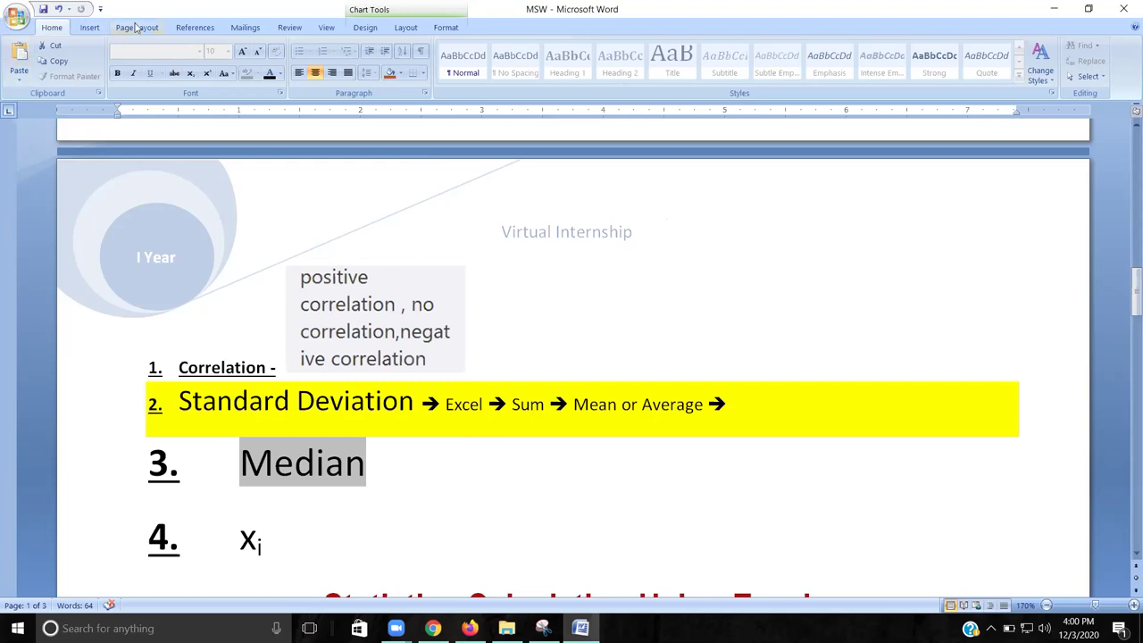
Step: Try the built-in Blank footer, remove it again and return to the body text
click(90, 28)
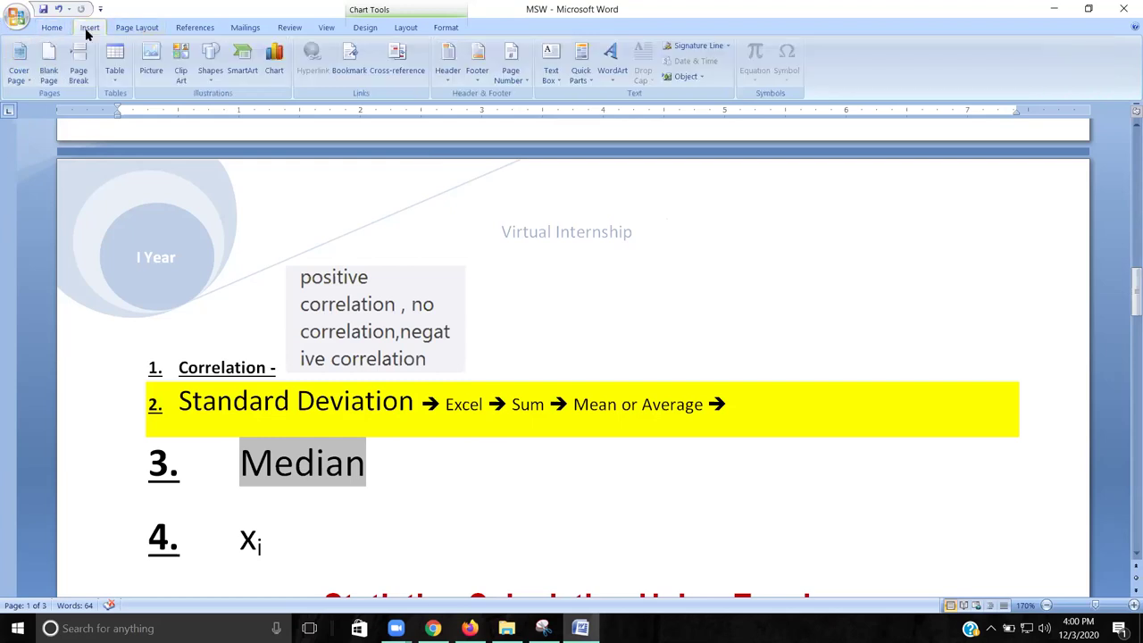
click(477, 62)
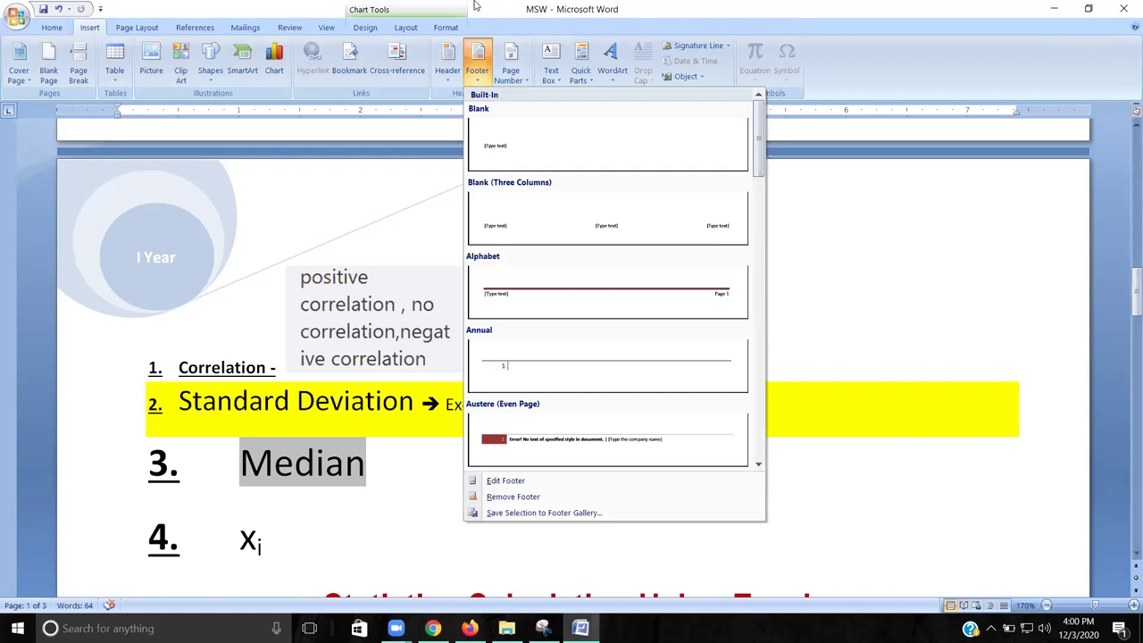
click(569, 163)
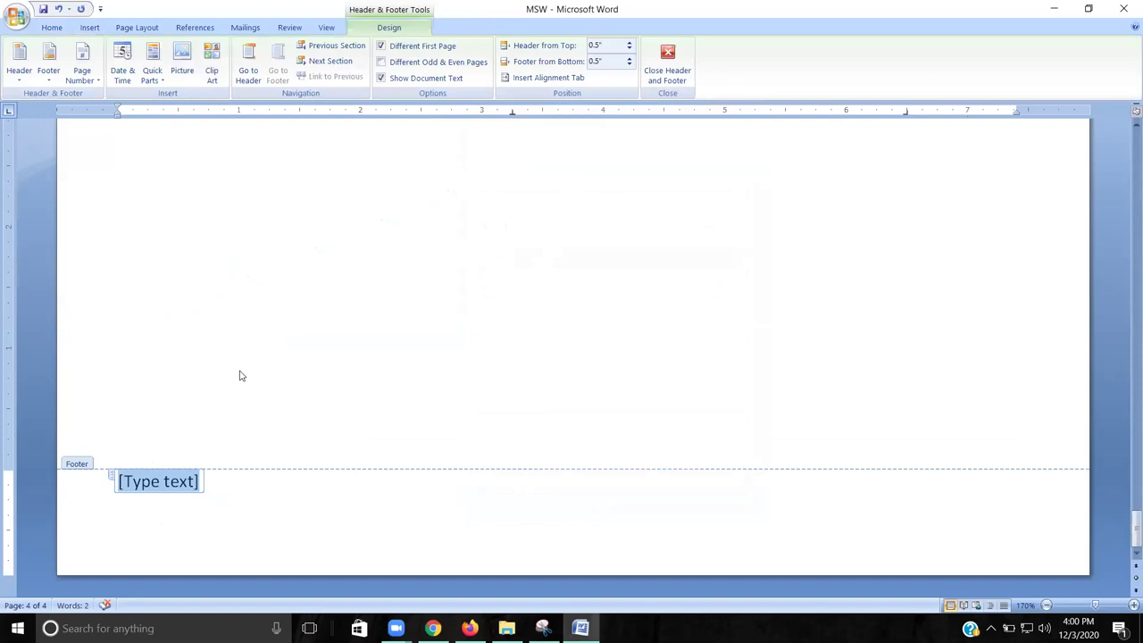
key(Delete)
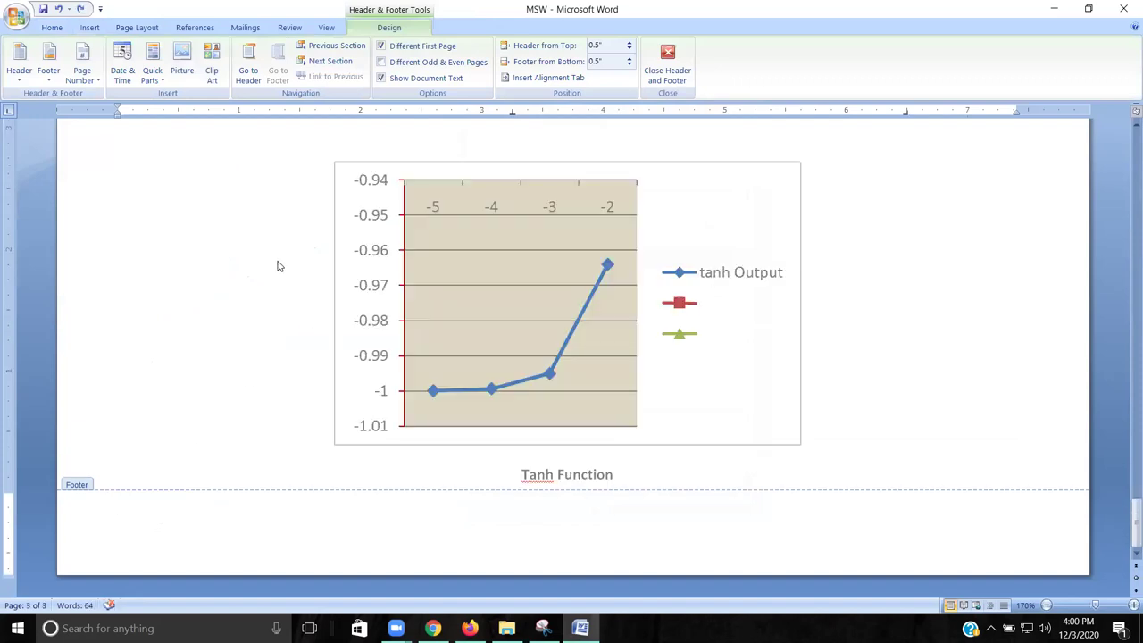
double_click(276, 265)
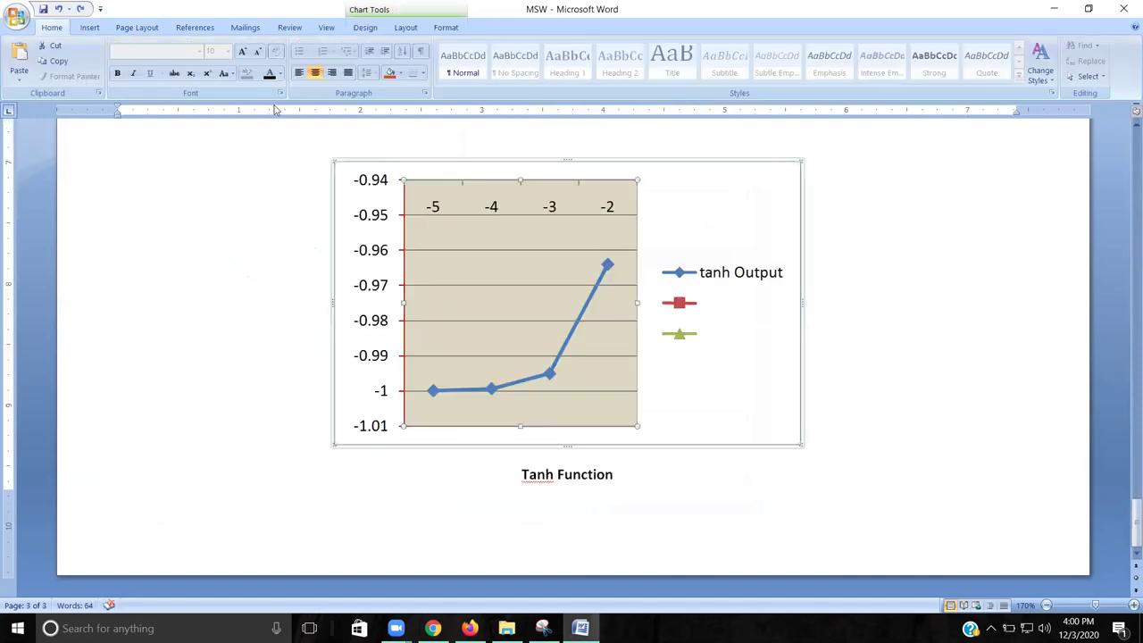
Step: Add Plain Number 2 page numbers at the bottom of the pages and check them across the document
click(89, 26)
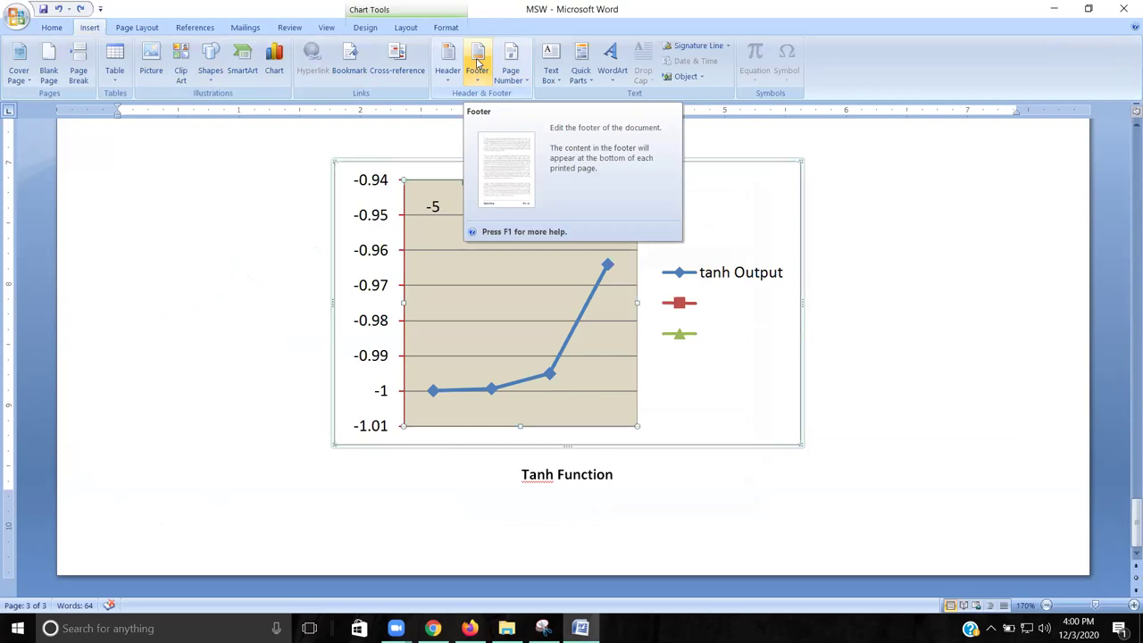
click(510, 62)
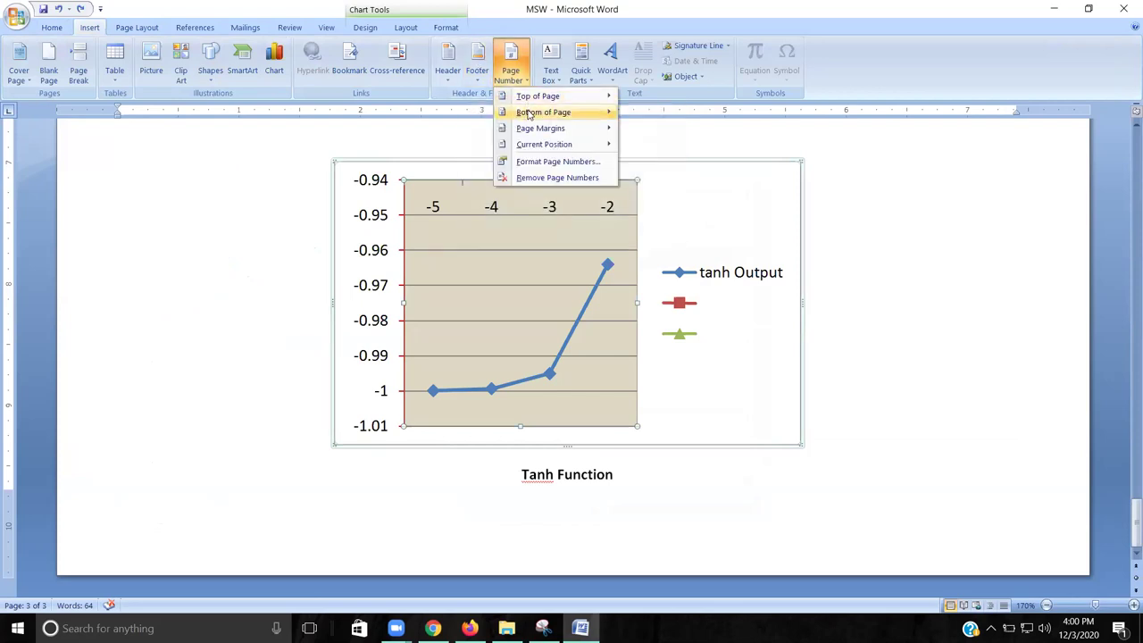
mouse_move(543, 112)
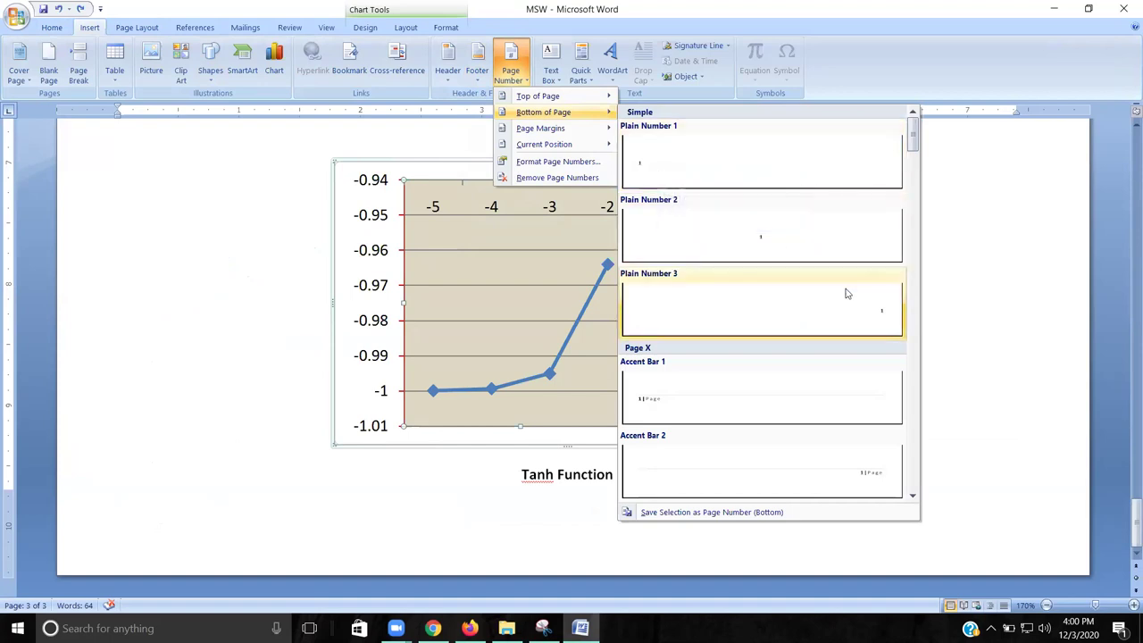
click(781, 228)
double_click(483, 344)
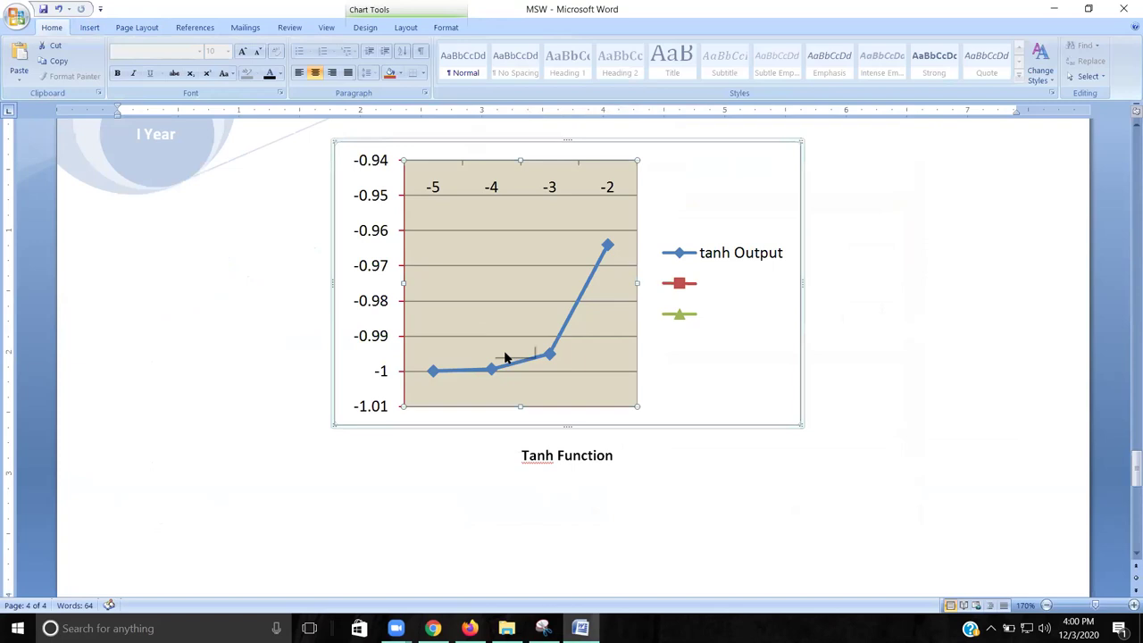
scroll(553, 375, down, 2)
scroll(612, 390, down, 2)
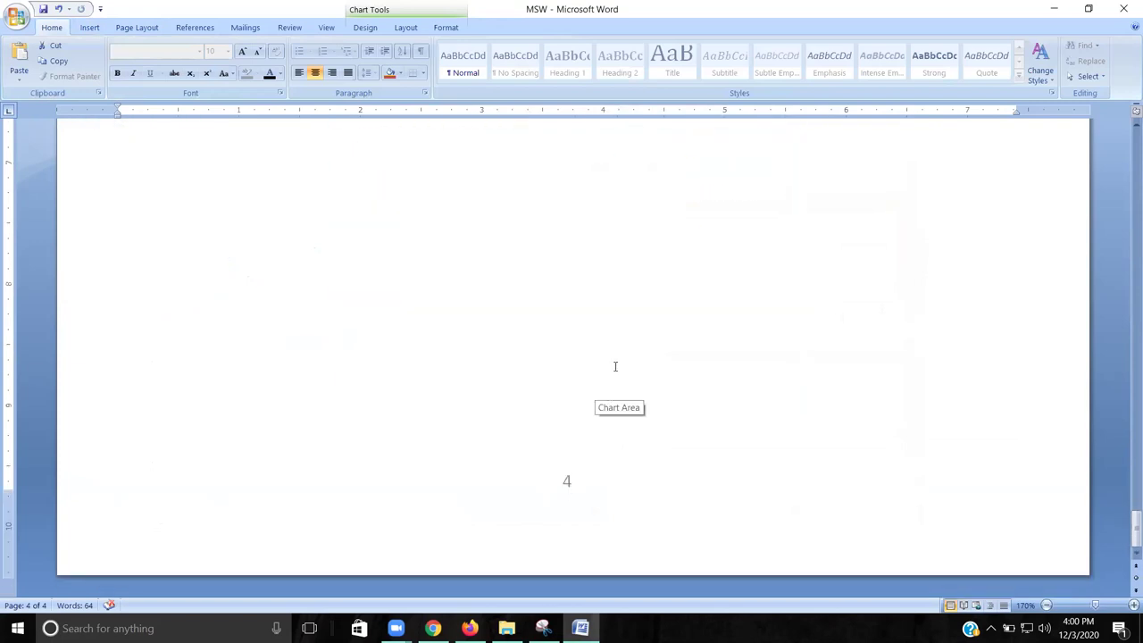
scroll(615, 366, up, 8)
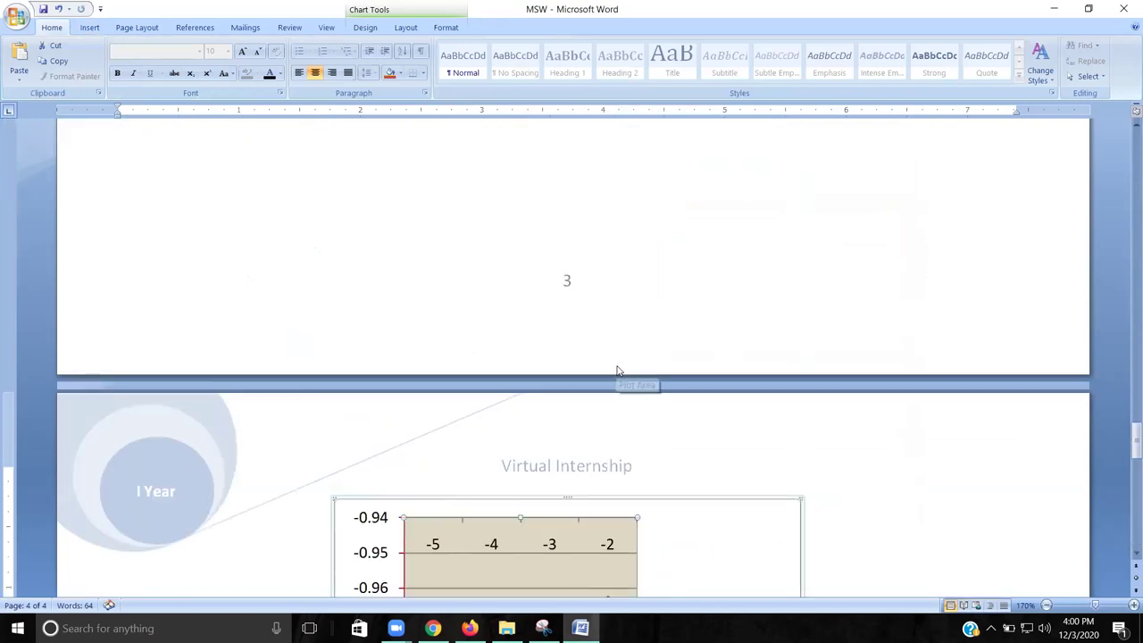
scroll(632, 377, up, 12)
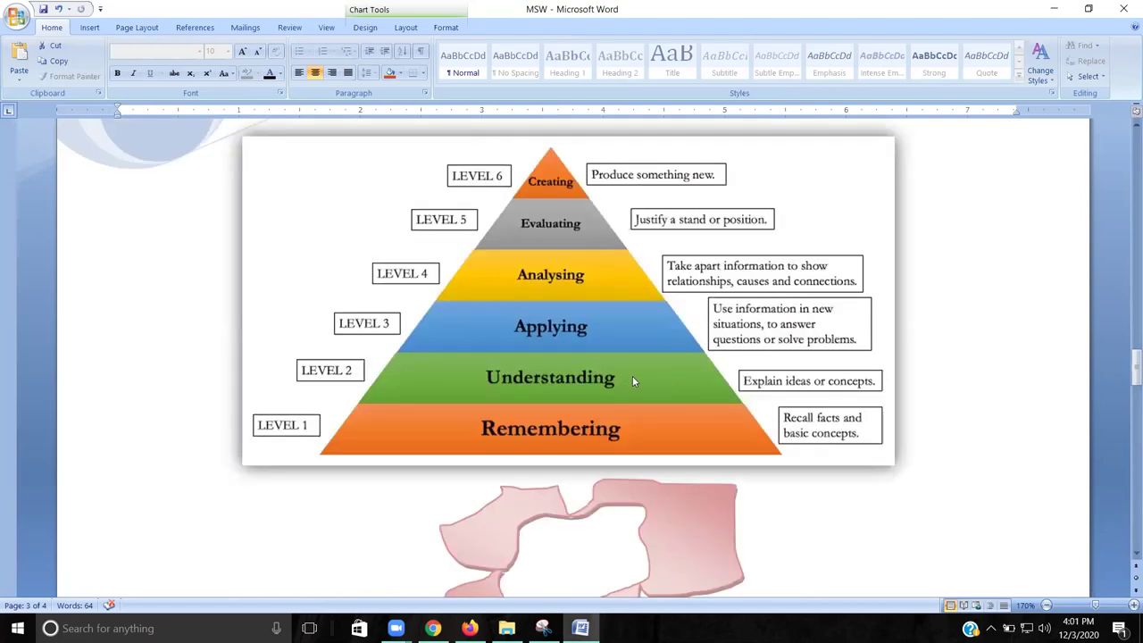
scroll(661, 431, down, 10)
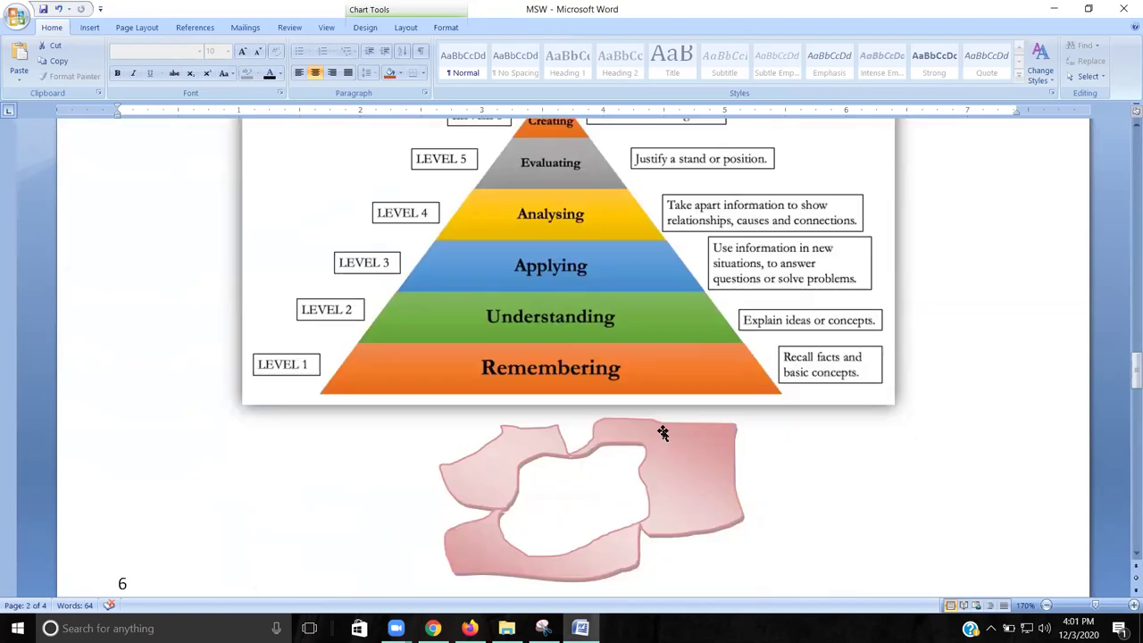
scroll(661, 430, down, 3)
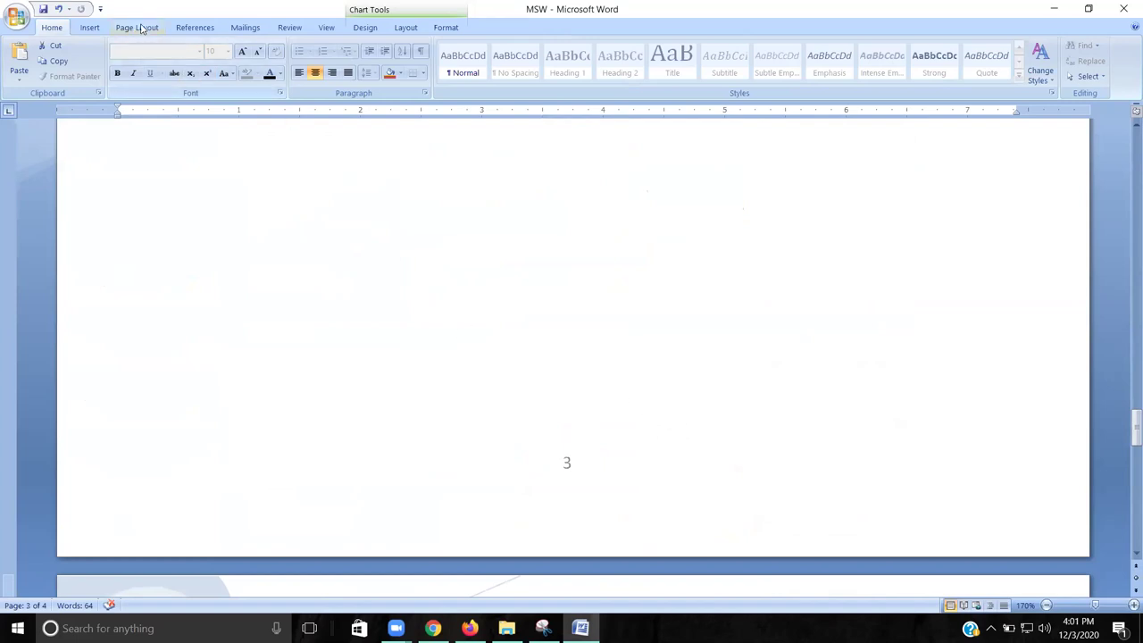
click(138, 27)
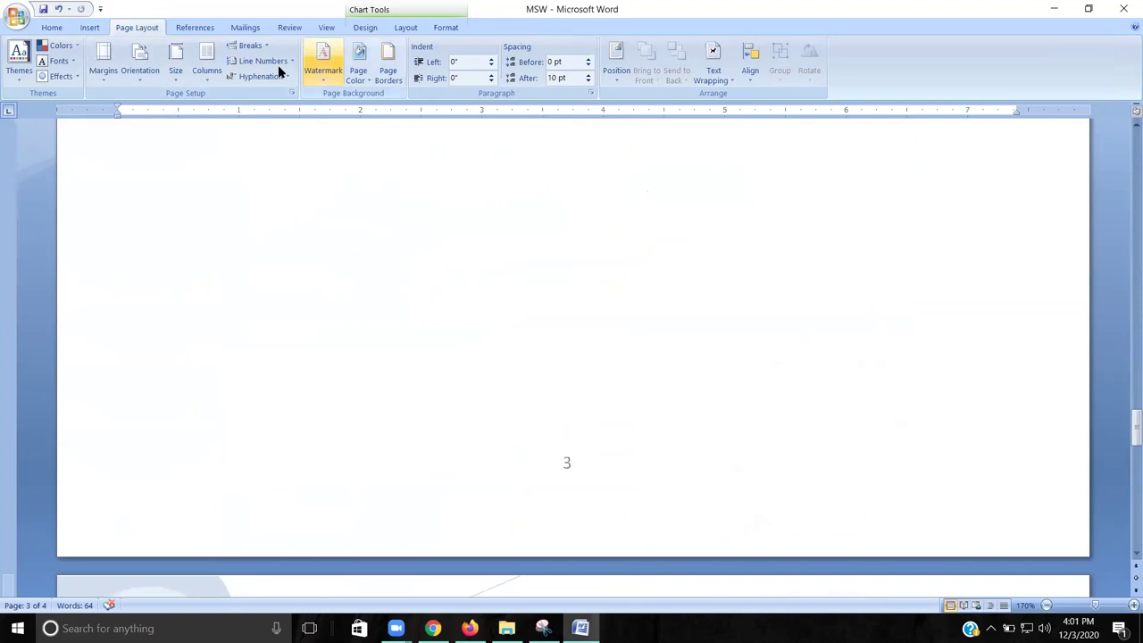
click(102, 28)
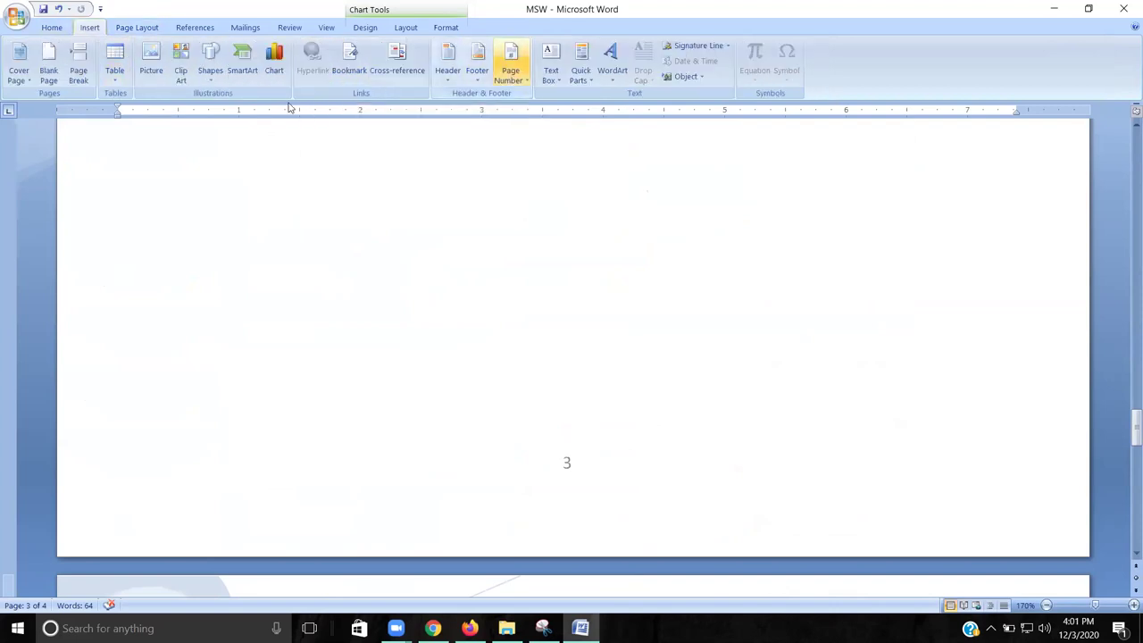
click(550, 64)
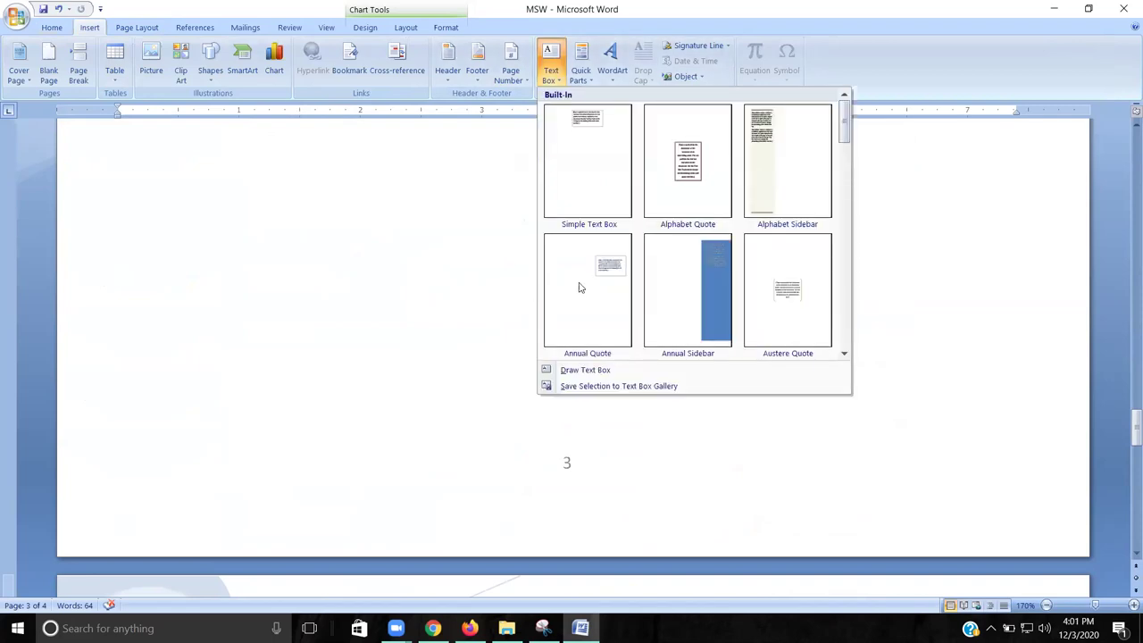
scroll(568, 446, down, 8)
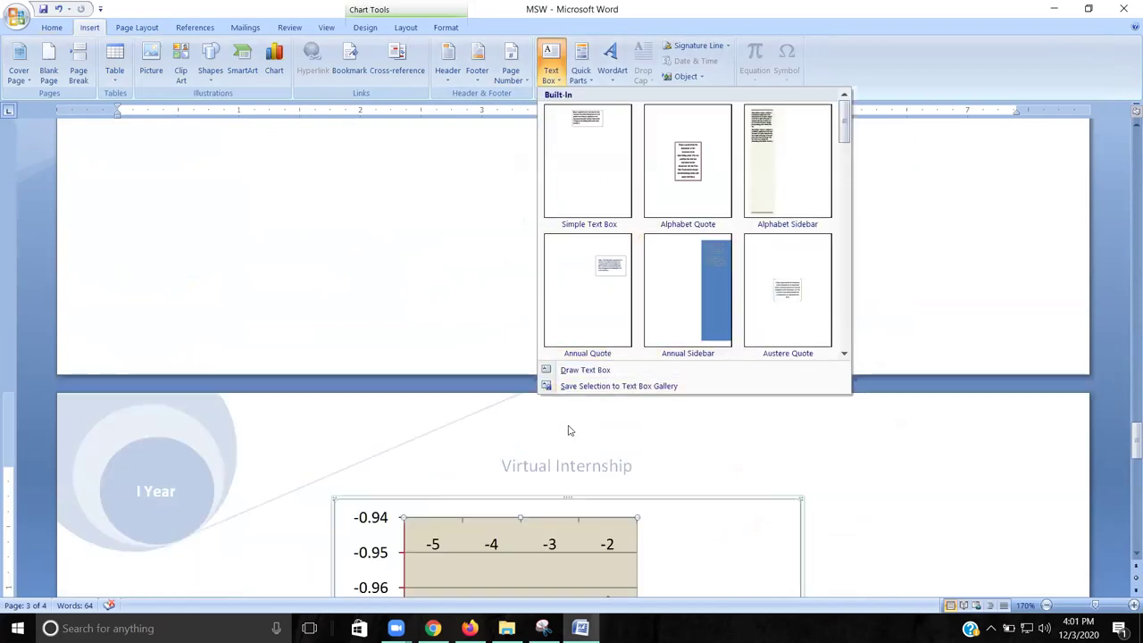
click(810, 446)
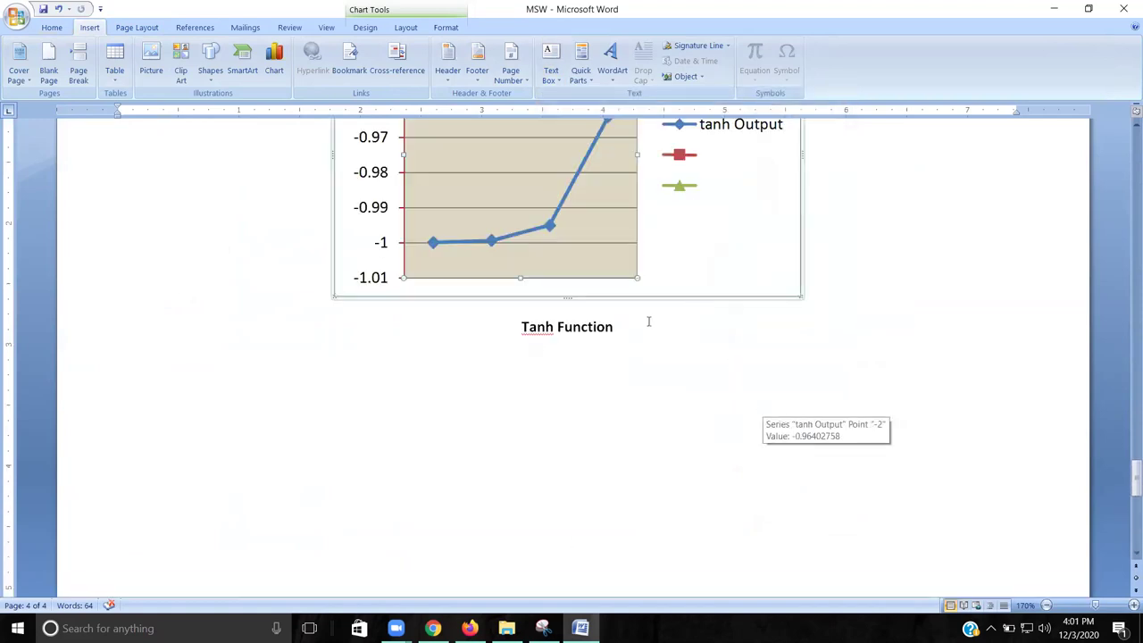
Step: Insert the built-in Annual Sidebar text box on the page with the tanh chart and check its placement
click(648, 322)
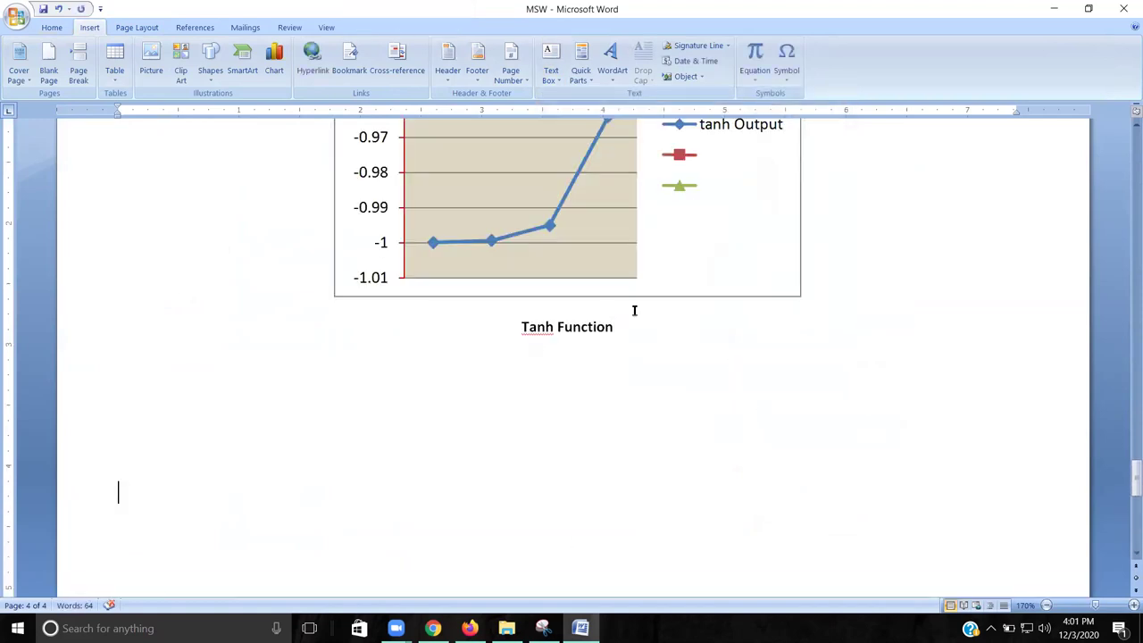
click(622, 68)
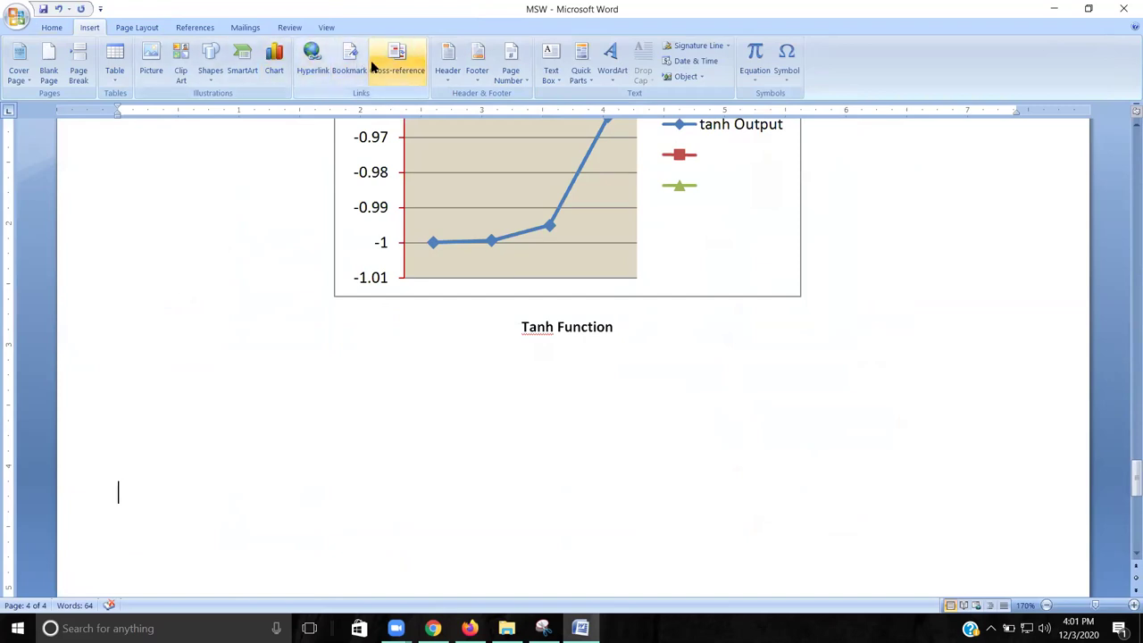
key(Left)
key(Left)
key(Return)
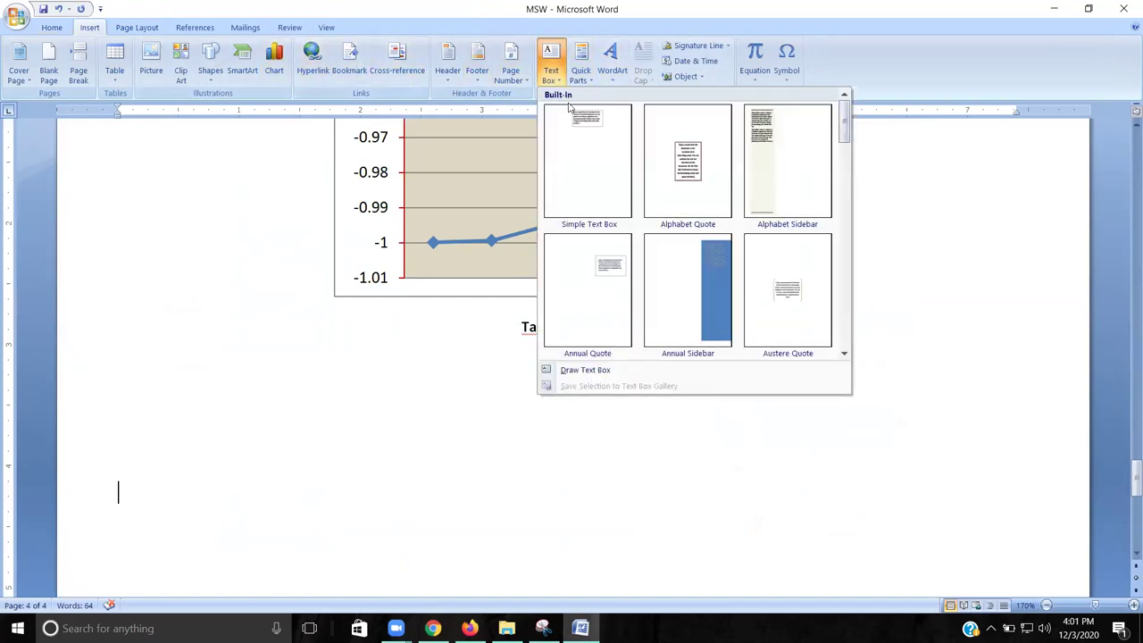
click(683, 270)
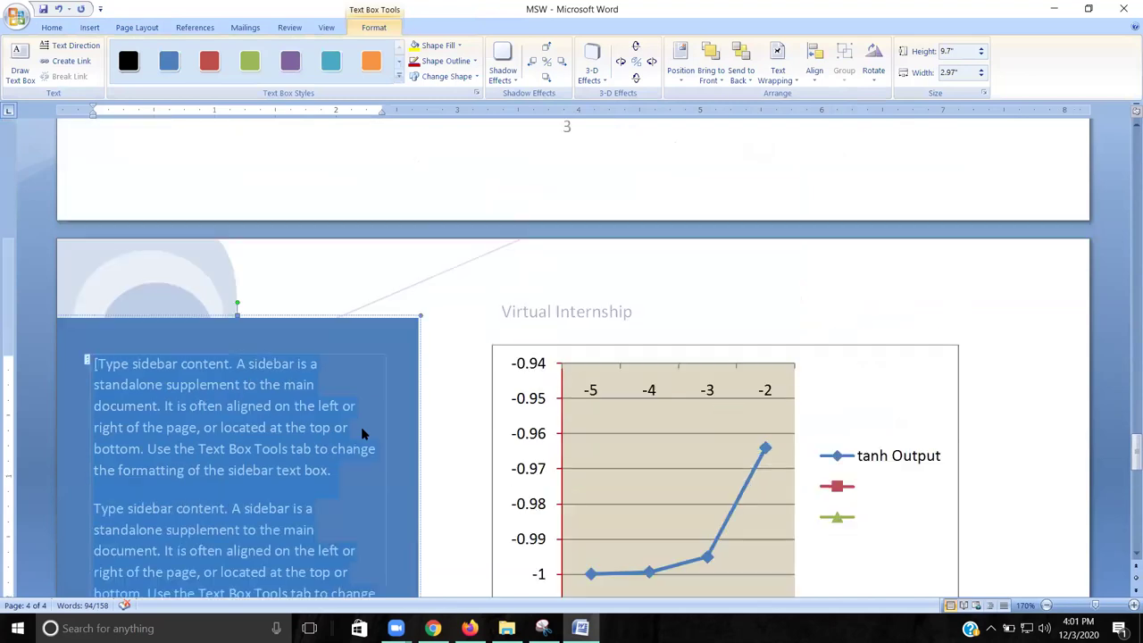
scroll(395, 430, down, 3)
scroll(420, 462, down, 5)
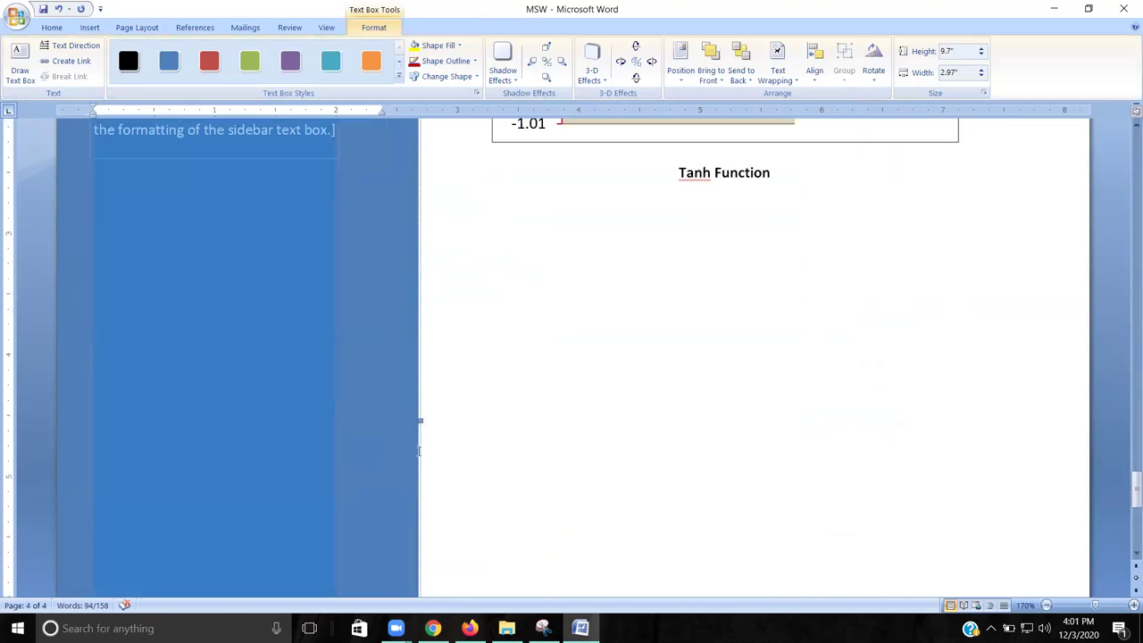
click(502, 421)
scroll(467, 401, up, 6)
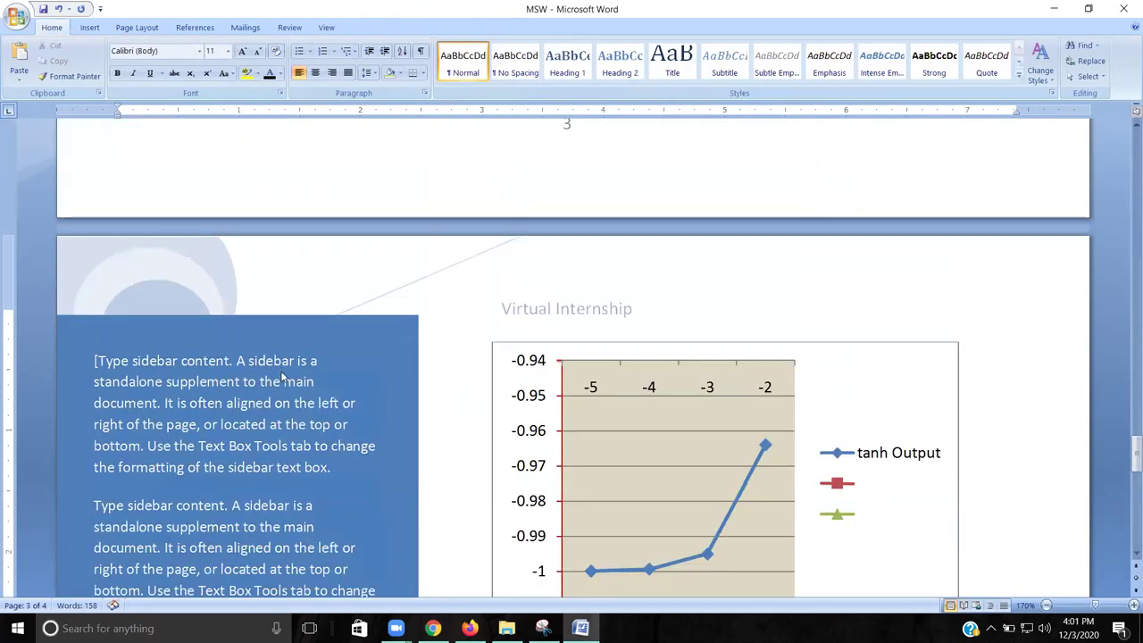
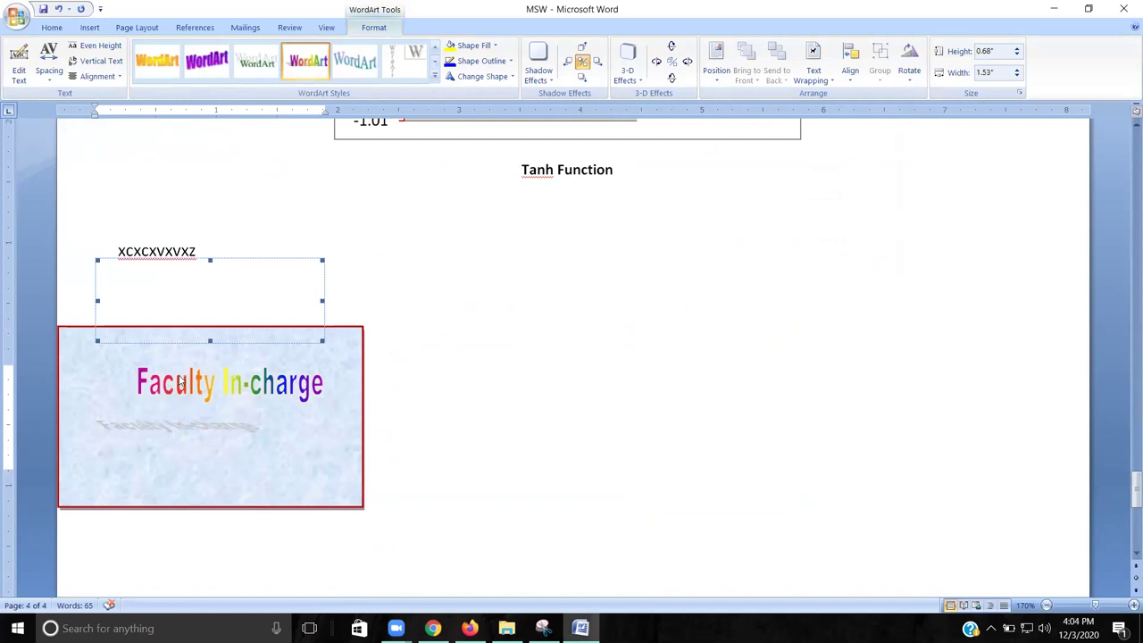
Step: Enter the text MSW below the Tanh Function caption and convert it to WordArt in the rainbow style with a slanted shadow
scroll(427, 373, up, 2)
click(590, 440)
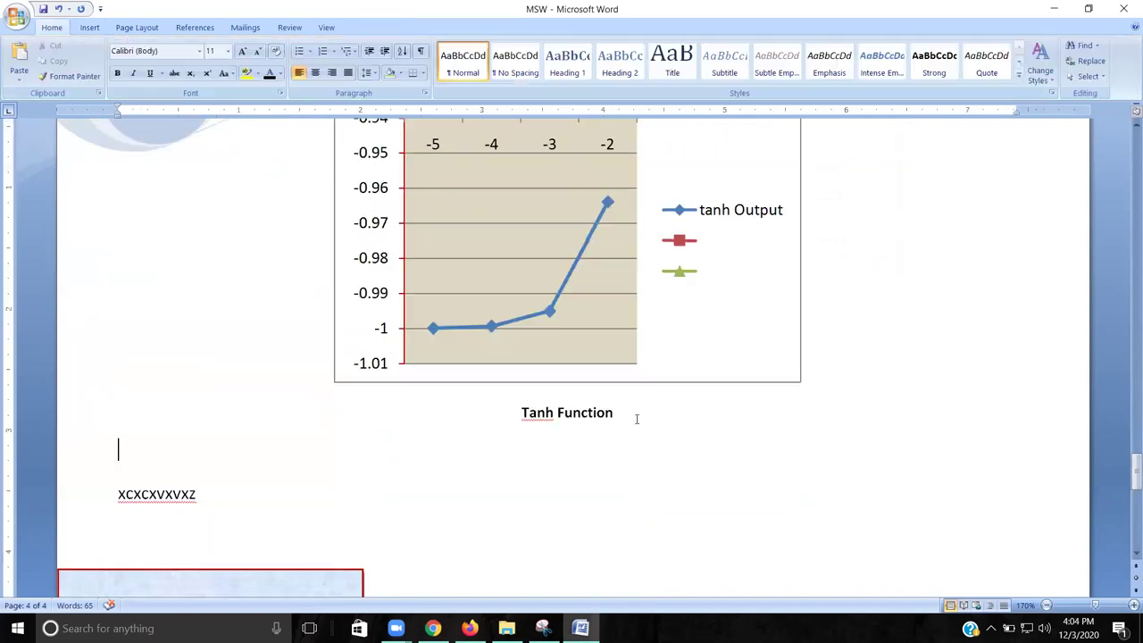
key(Return)
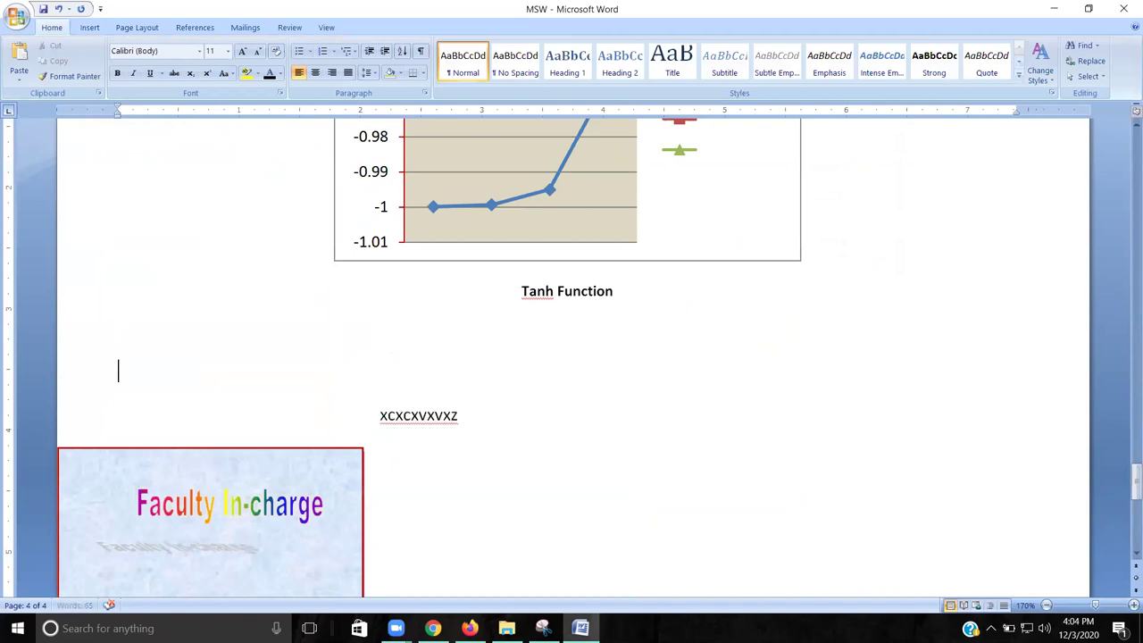
text(MSW)
drag(96, 372, 172, 367)
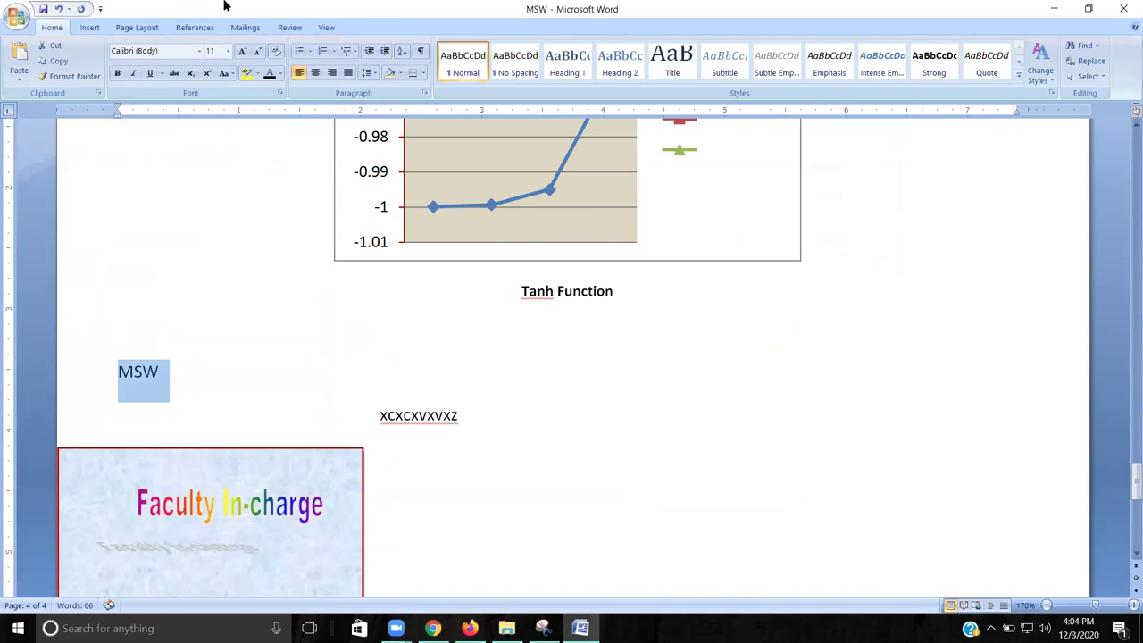
click(97, 30)
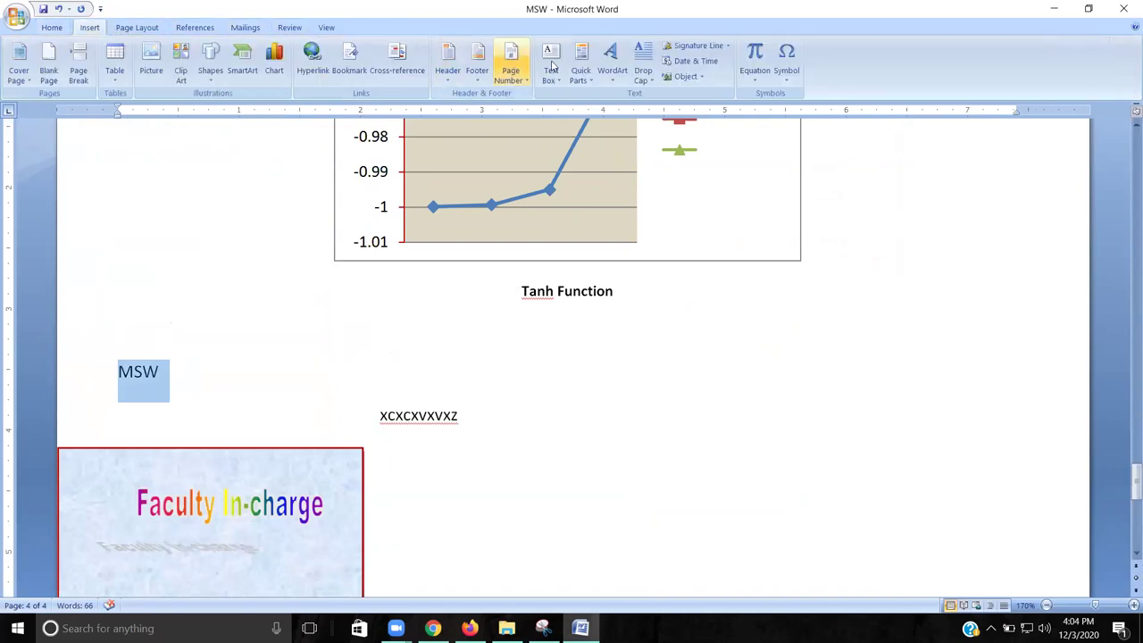
click(612, 61)
click(760, 186)
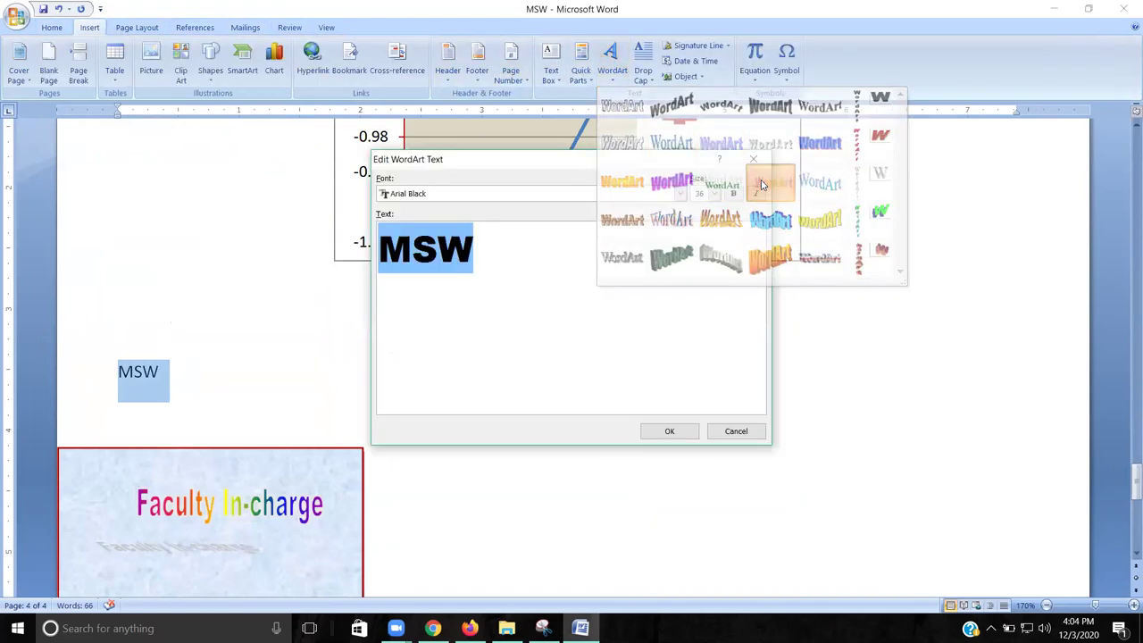
click(672, 432)
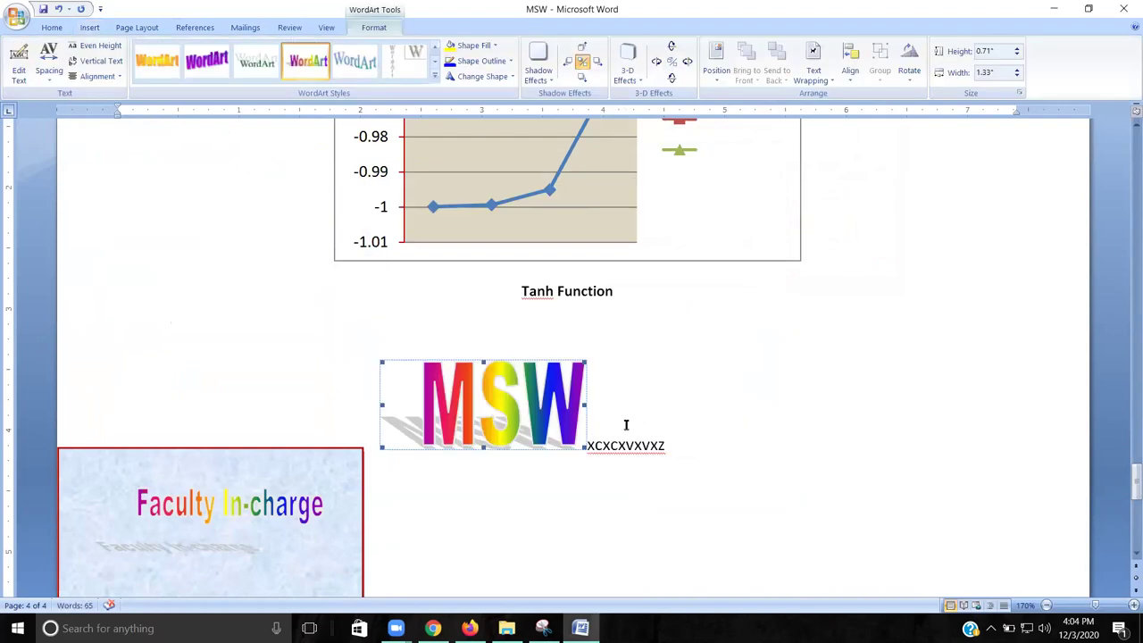
Step: Delete the stray text XCXCXVXVXZ beside the MSW WordArt
click(625, 426)
drag(589, 445, 721, 448)
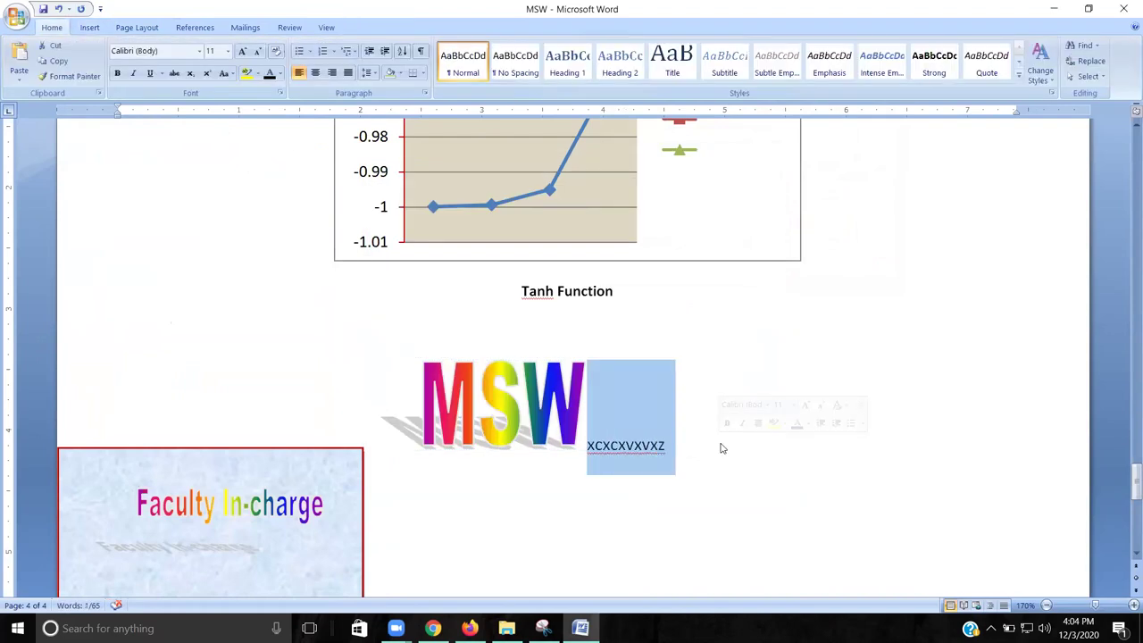
key(Delete)
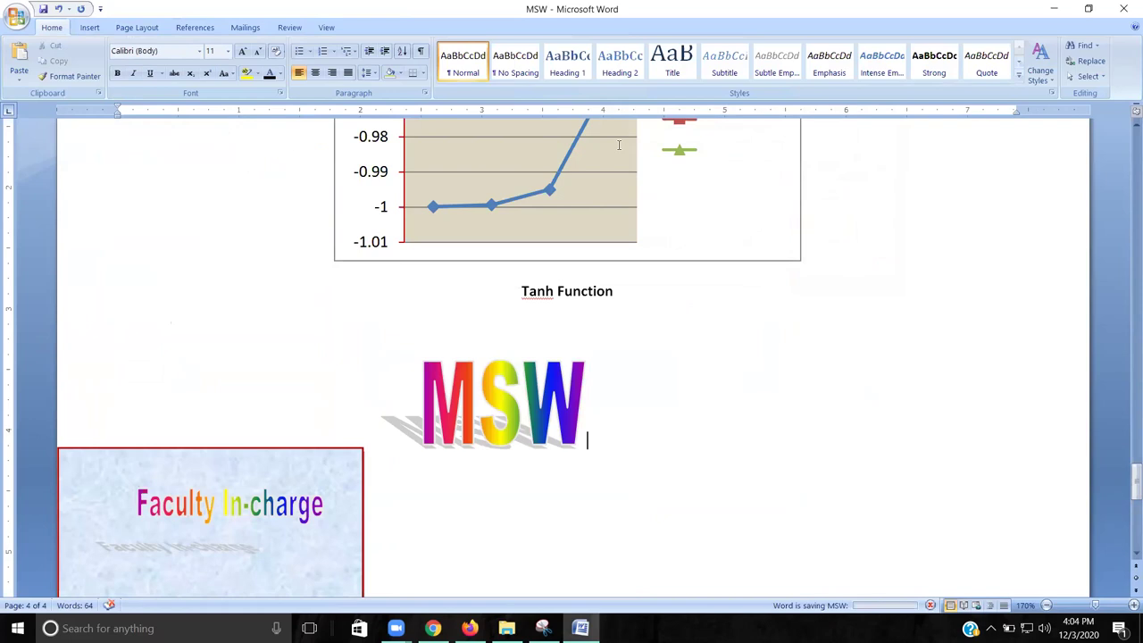
click(89, 27)
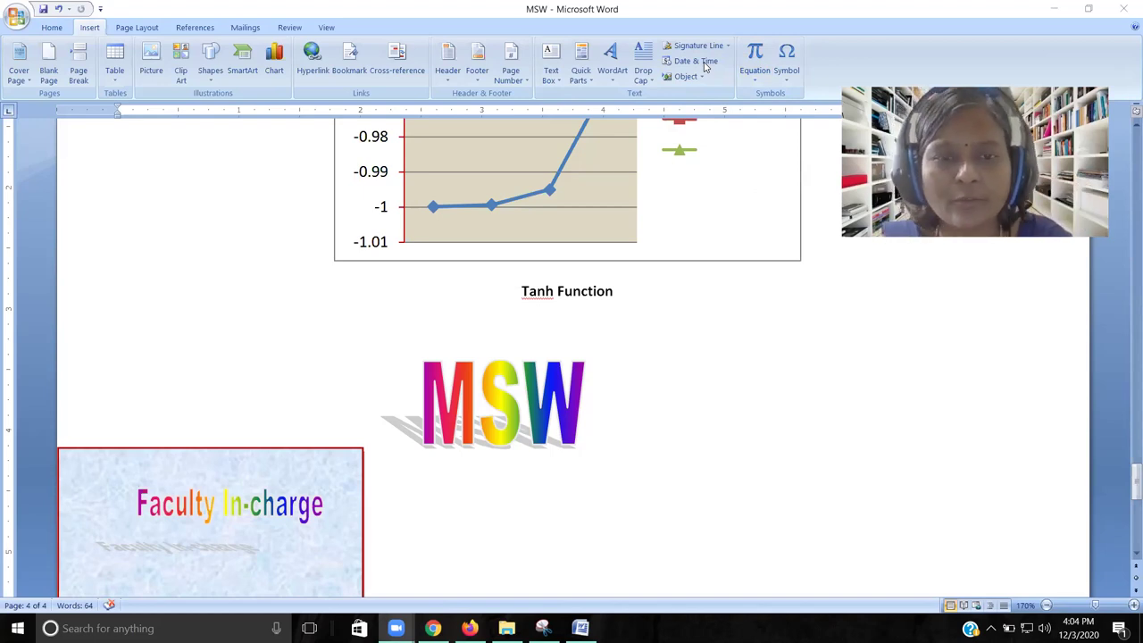
Step: Insert a new equation on its own line below the Tanh Function caption, starting with a plain square root
click(629, 293)
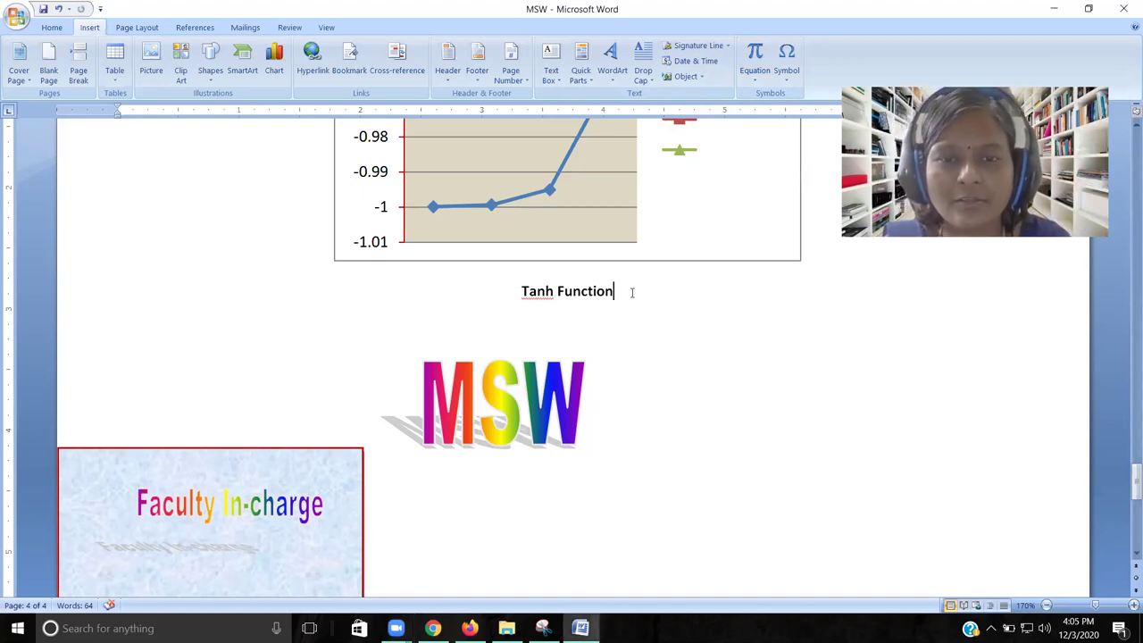
key(Return)
click(515, 324)
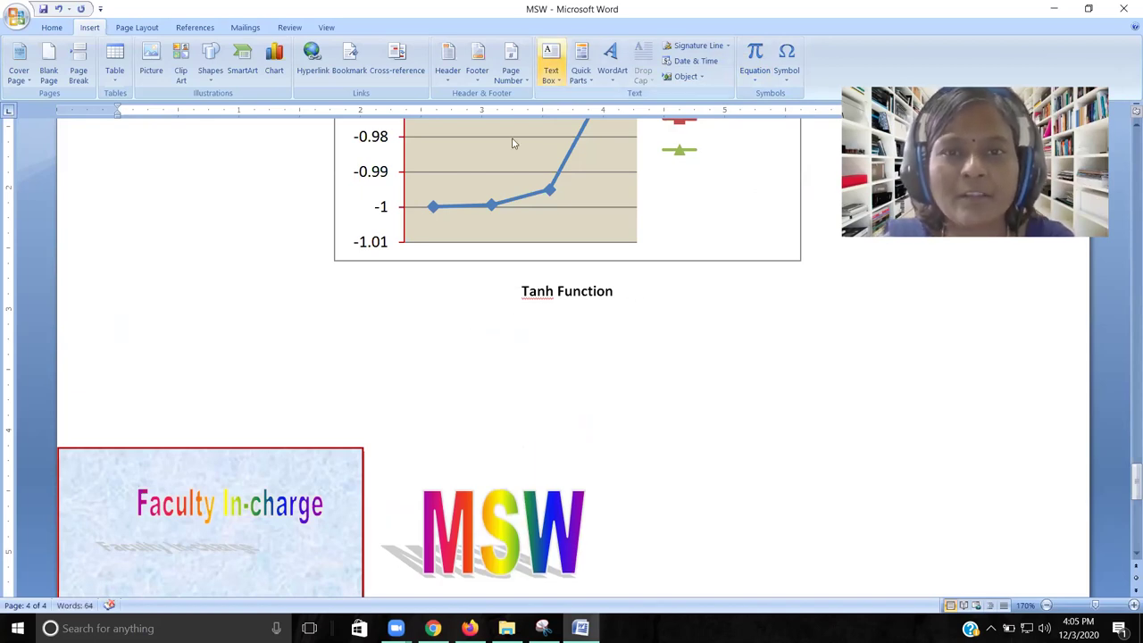
click(756, 62)
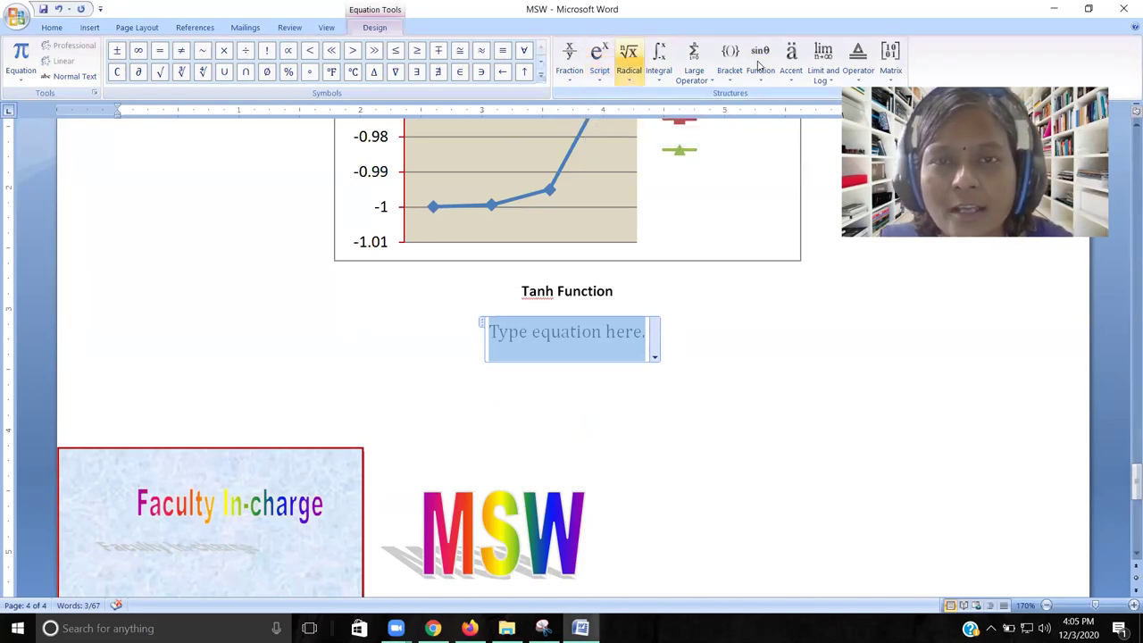
click(629, 58)
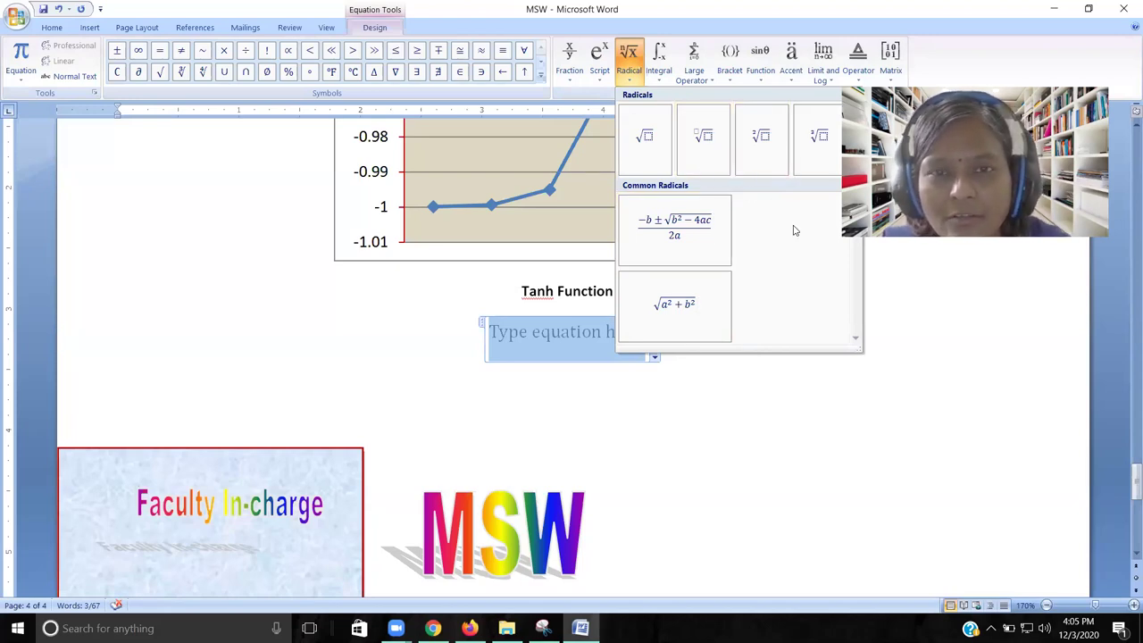
click(655, 155)
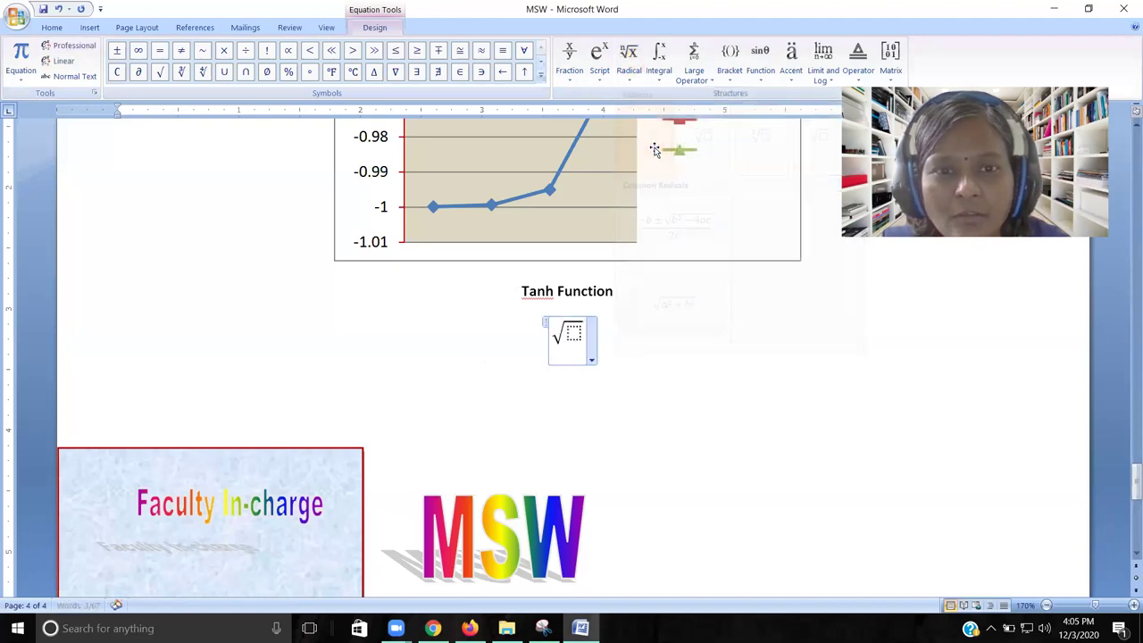
Step: Put a stacked fraction under the square root and a summation without limits in its numerator
click(573, 333)
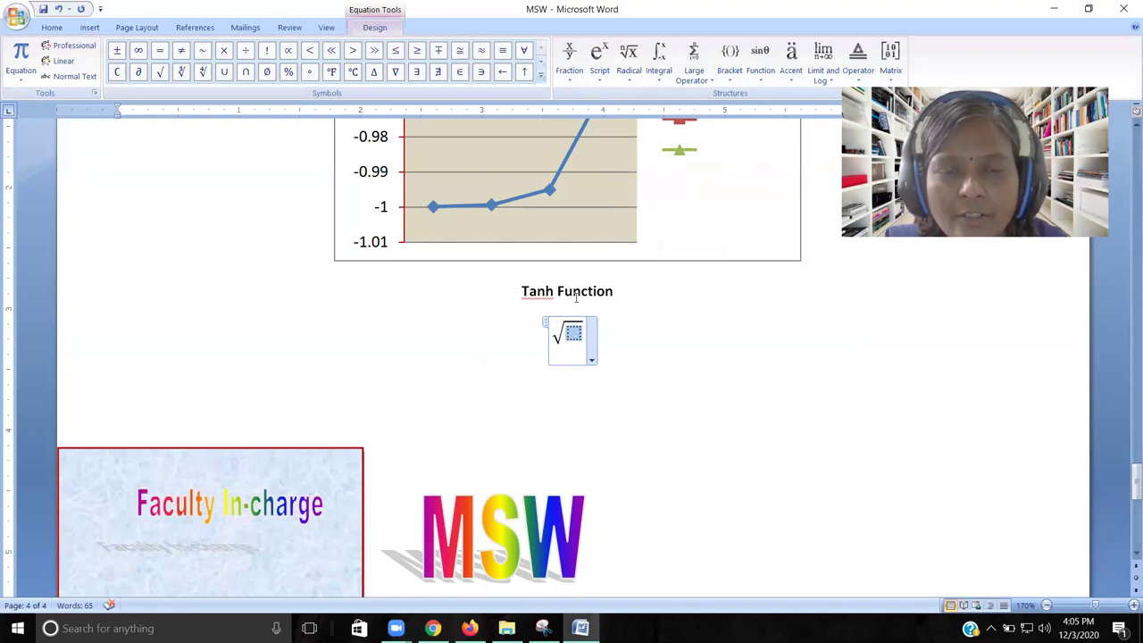
click(573, 56)
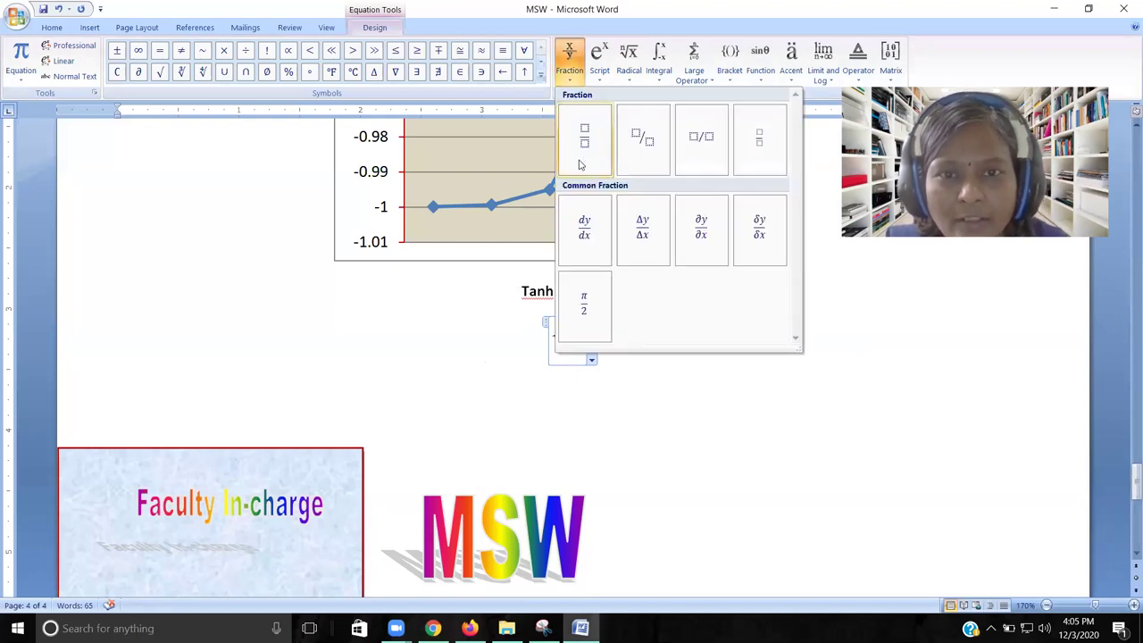
click(581, 147)
click(574, 337)
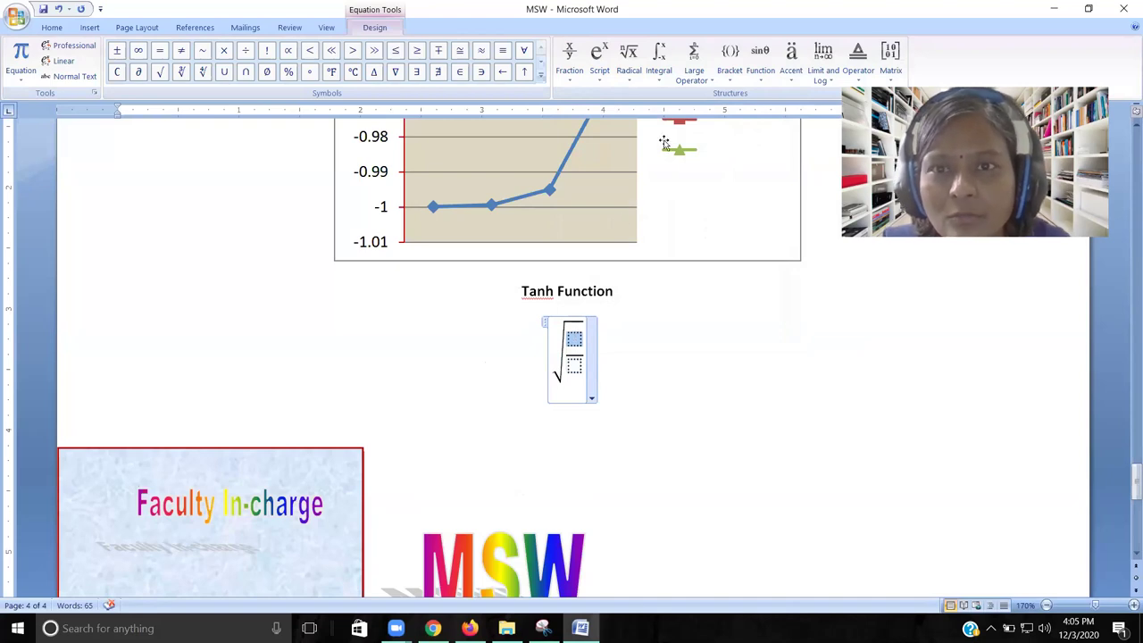
click(690, 57)
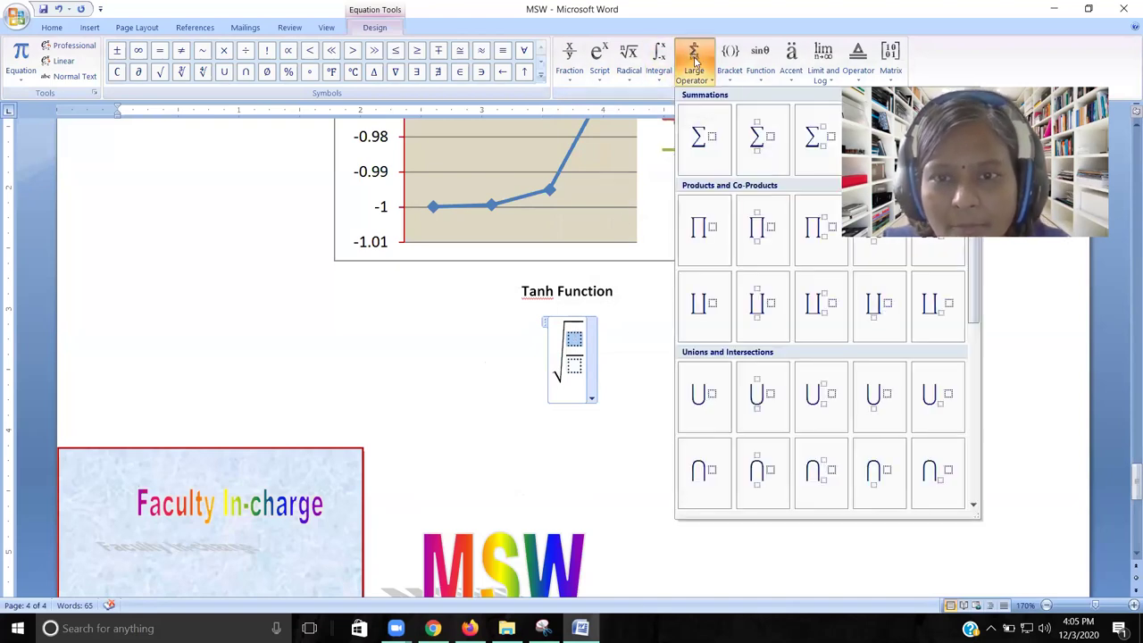
click(703, 138)
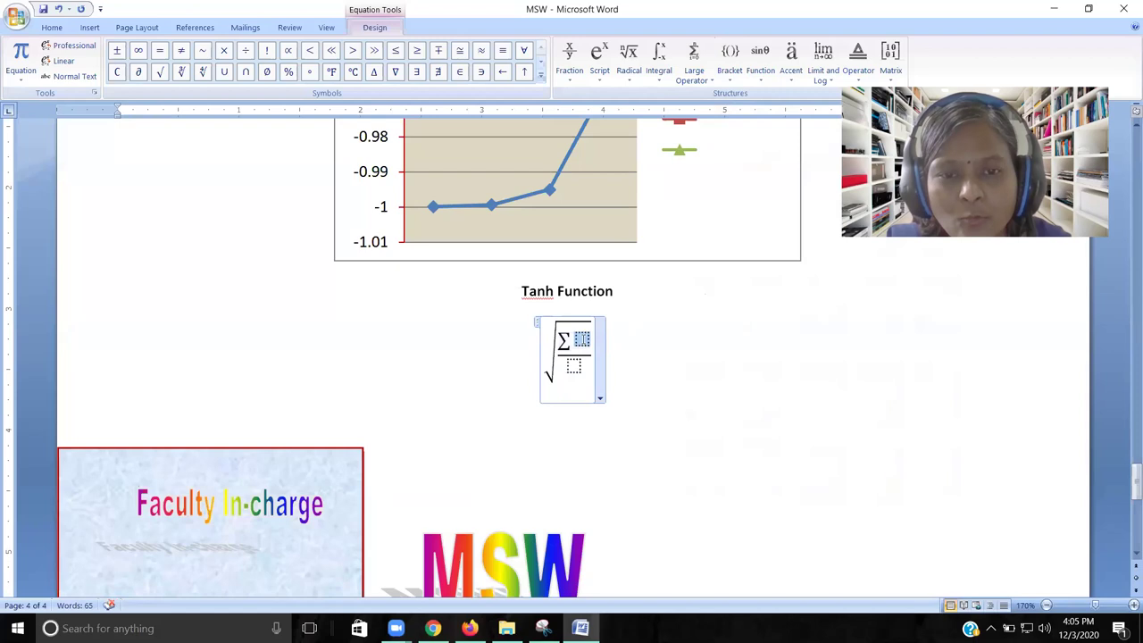
text(x)
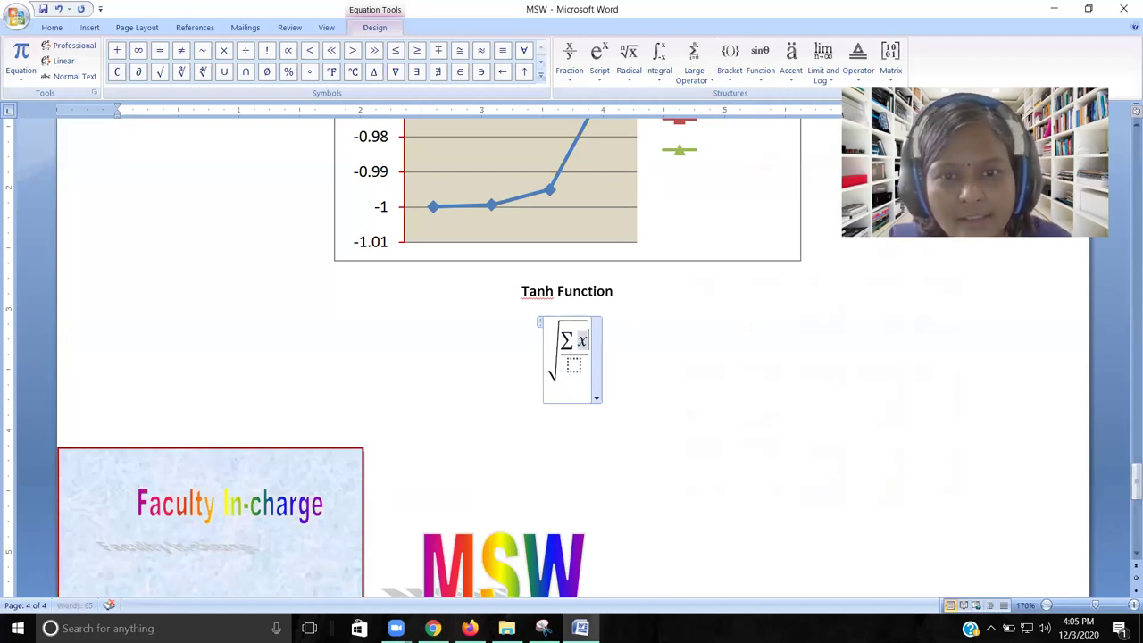
key(BackSpace)
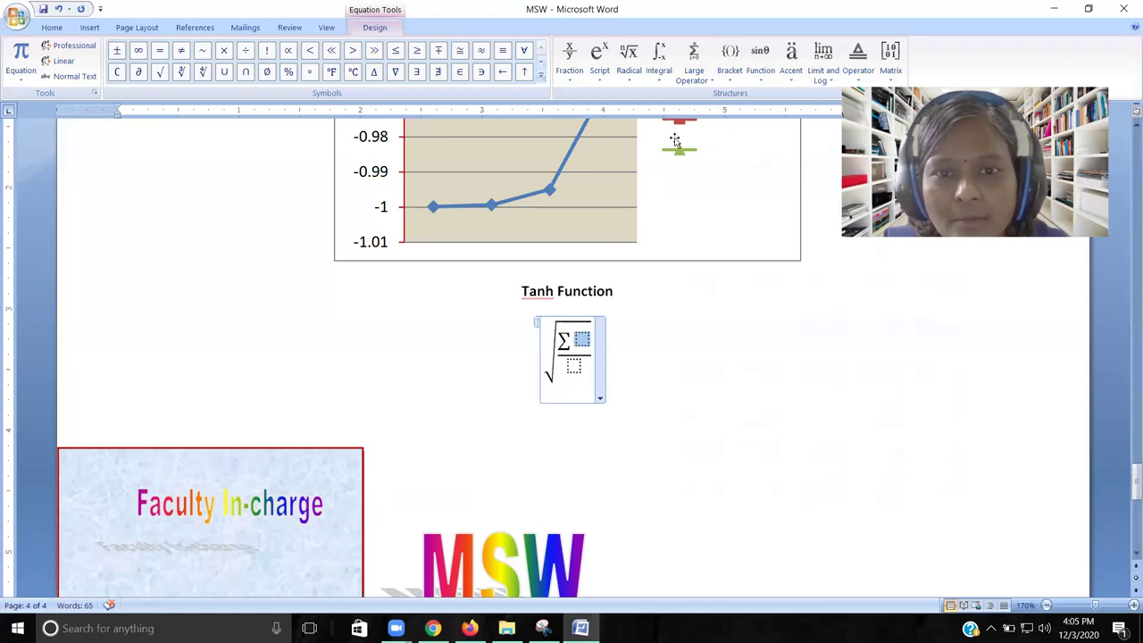
key(ctrl+a)
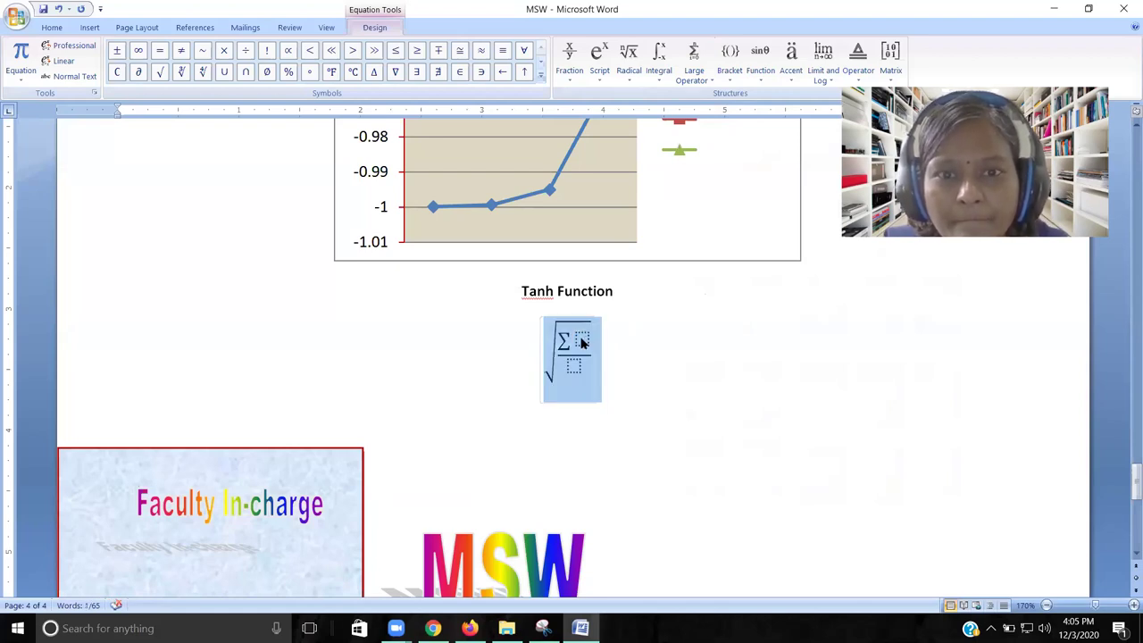
click(569, 58)
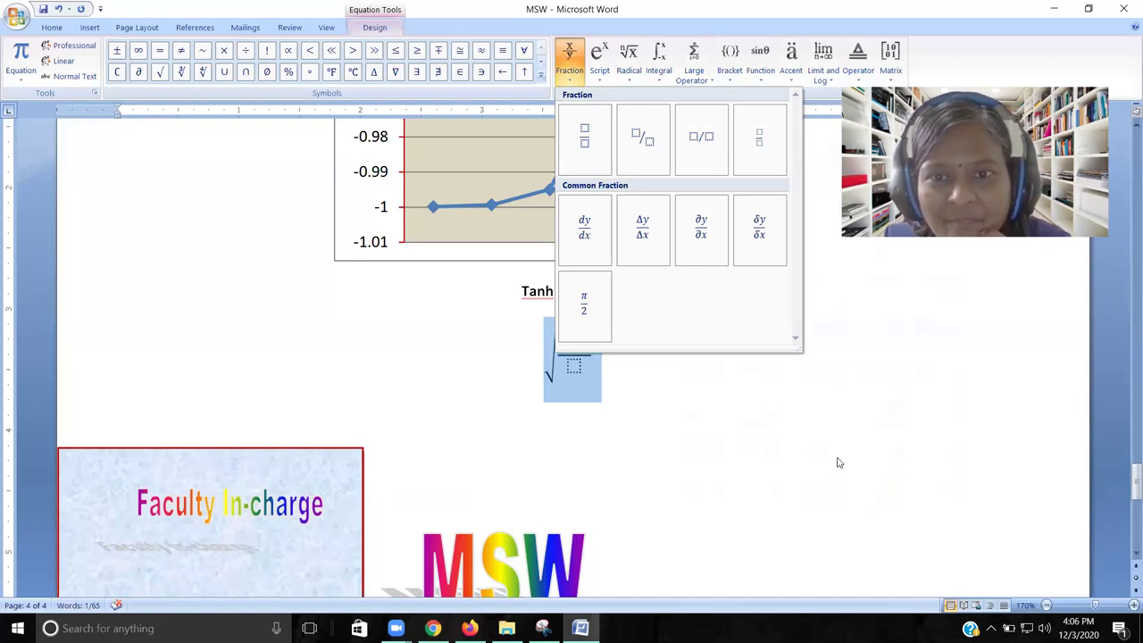
key(Escape)
Step: Enter xi − μ as the summation's term in the numerator, using the μ symbol
click(582, 339)
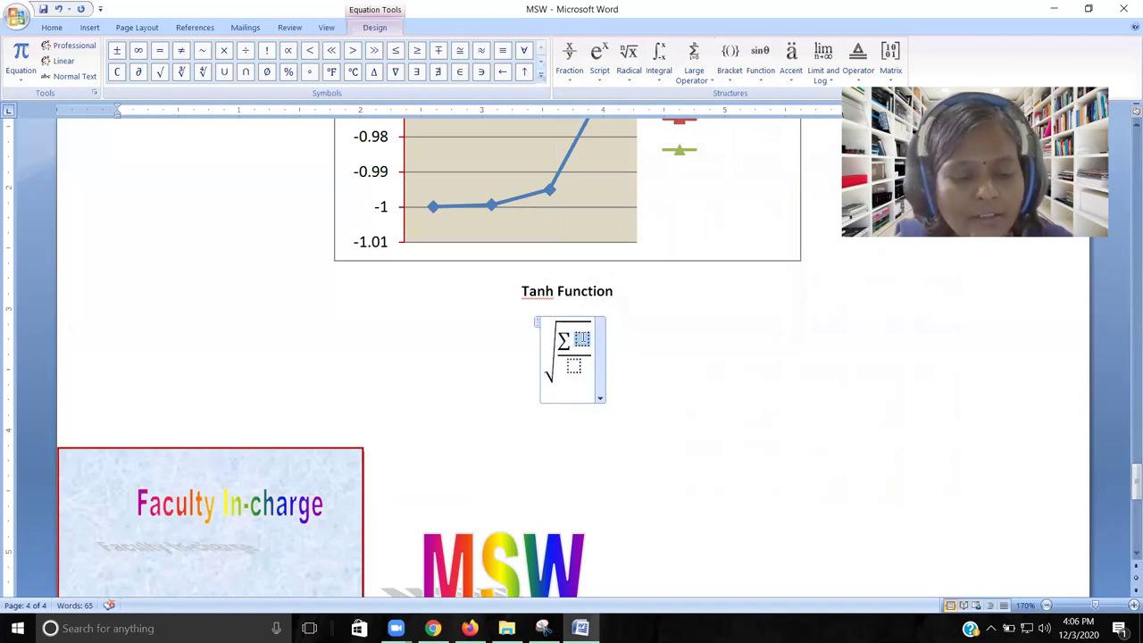
text(x)
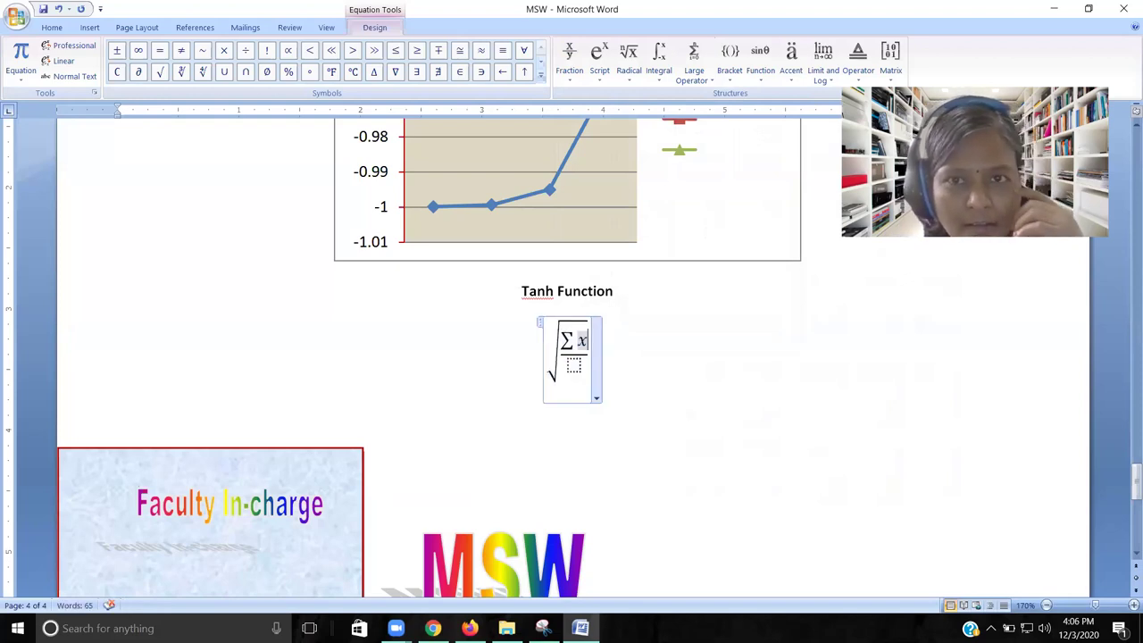
text(i)
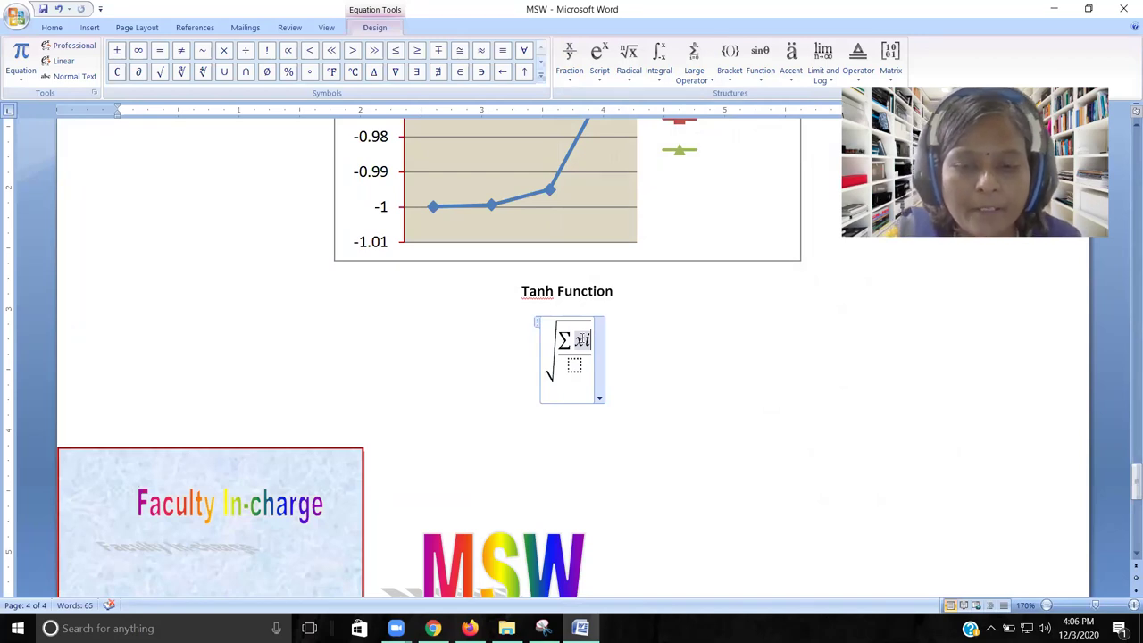
text(-)
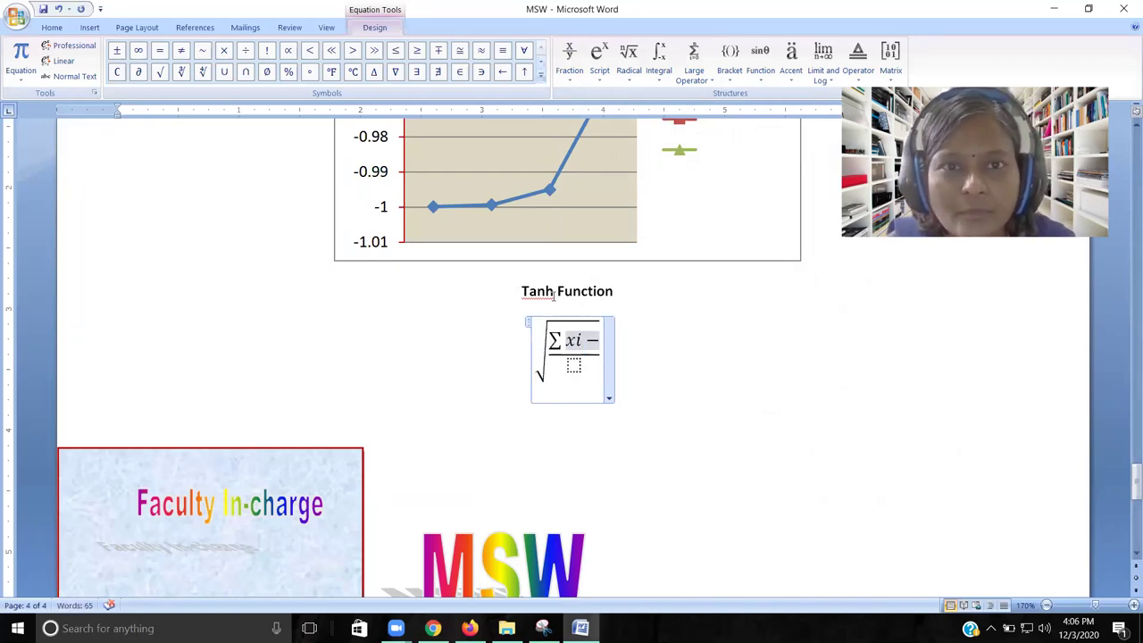
click(91, 28)
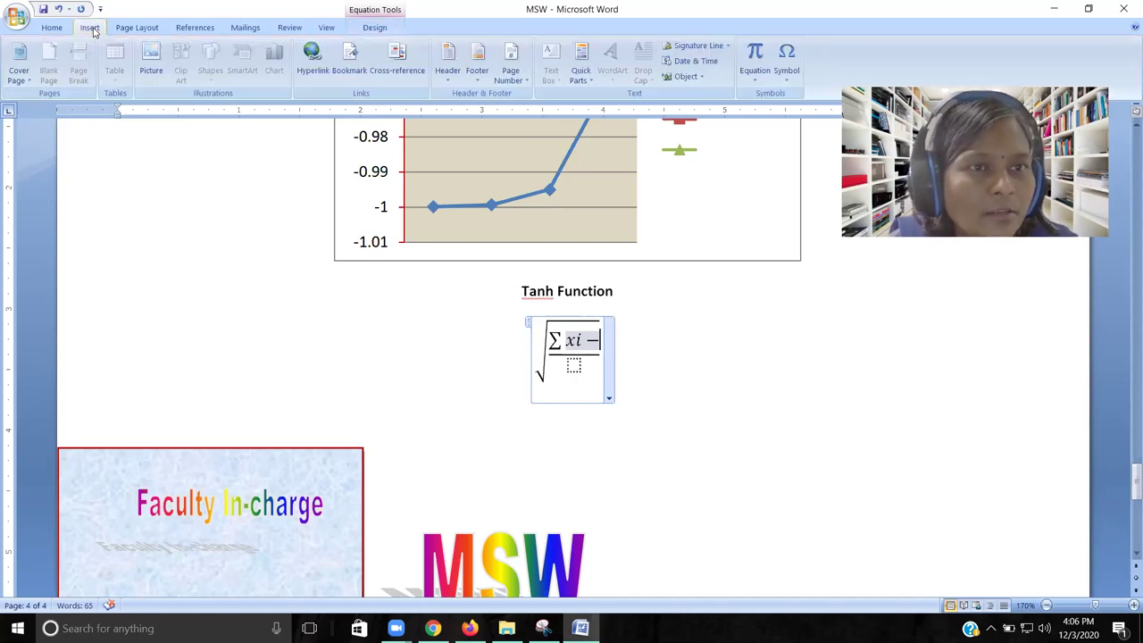
click(790, 66)
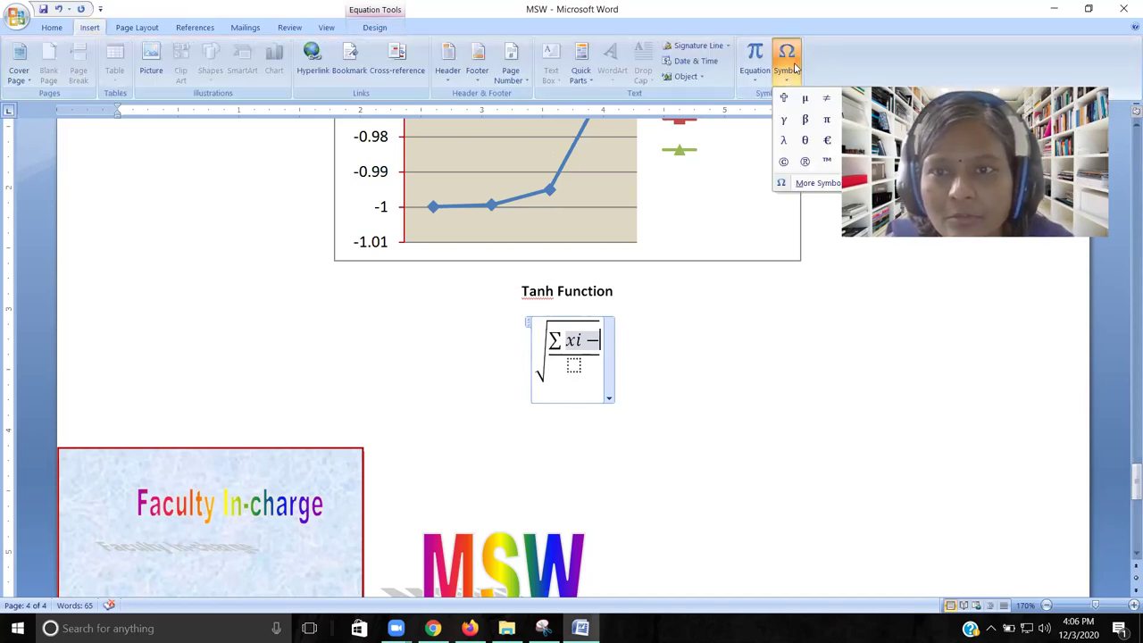
click(804, 98)
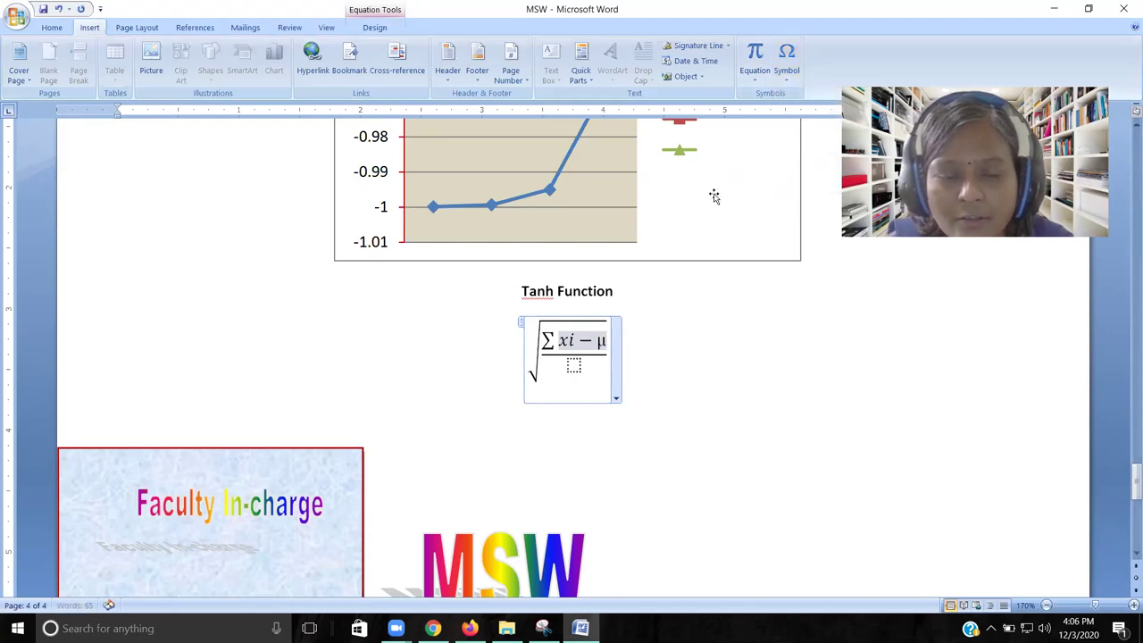
Step: Enclose xi − μ in parentheses and add a 2 after the closing parenthesis
click(559, 342)
text(()
click(608, 340)
text()2)
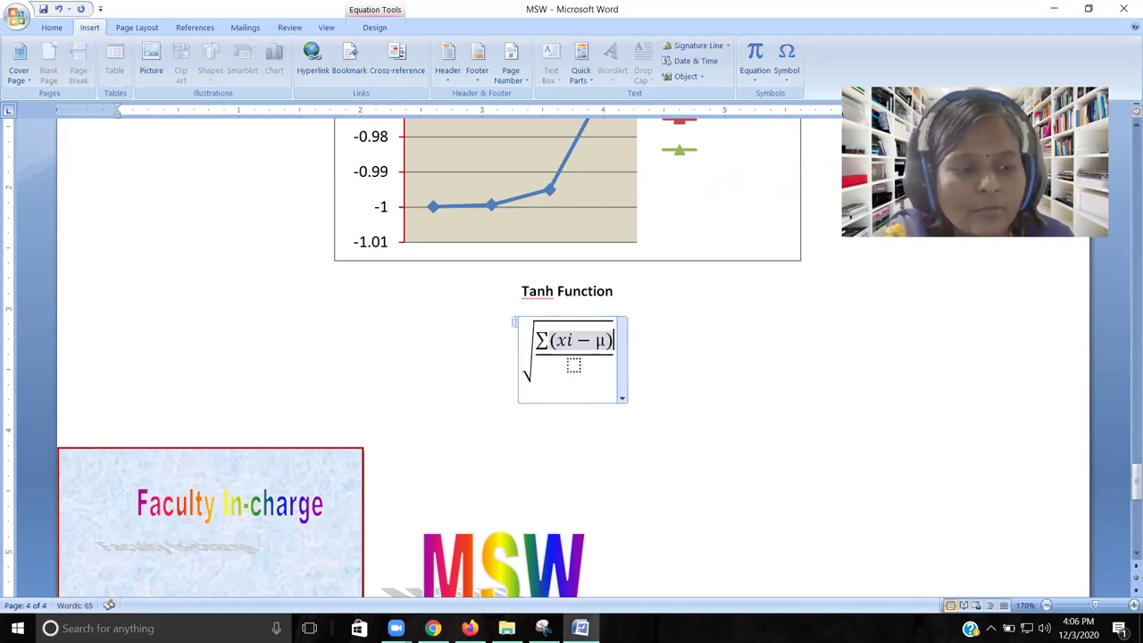
Step: Try to apply font formatting to the i and the trailing 2 in the equation's numerator
key(Left)
key(Left)
key(Left)
key(Left)
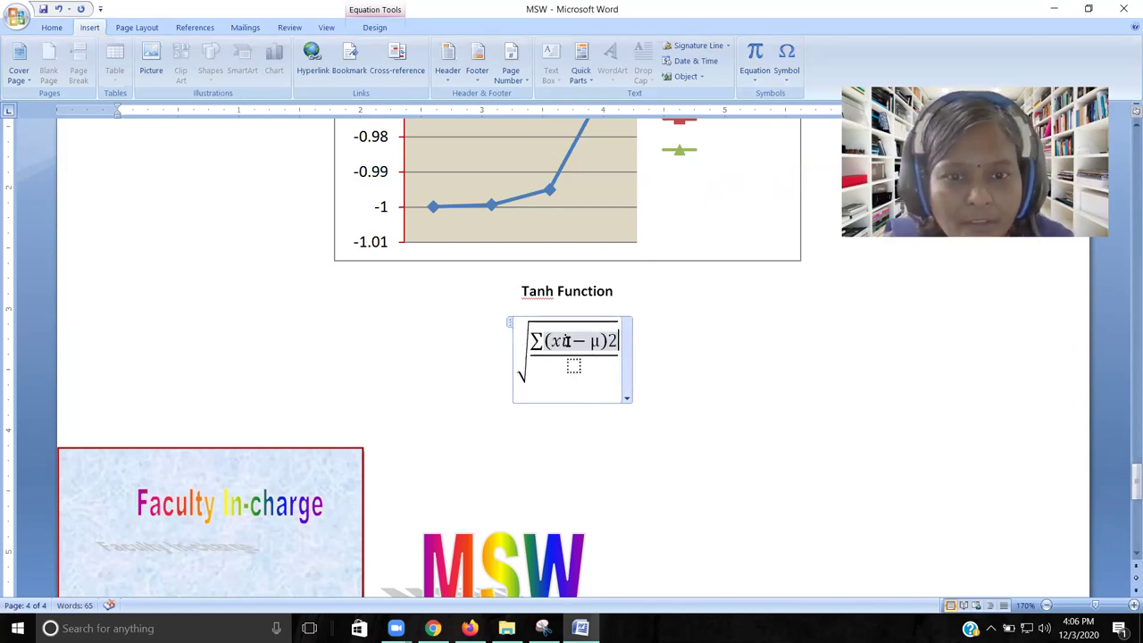
key(shift+Left)
click(51, 27)
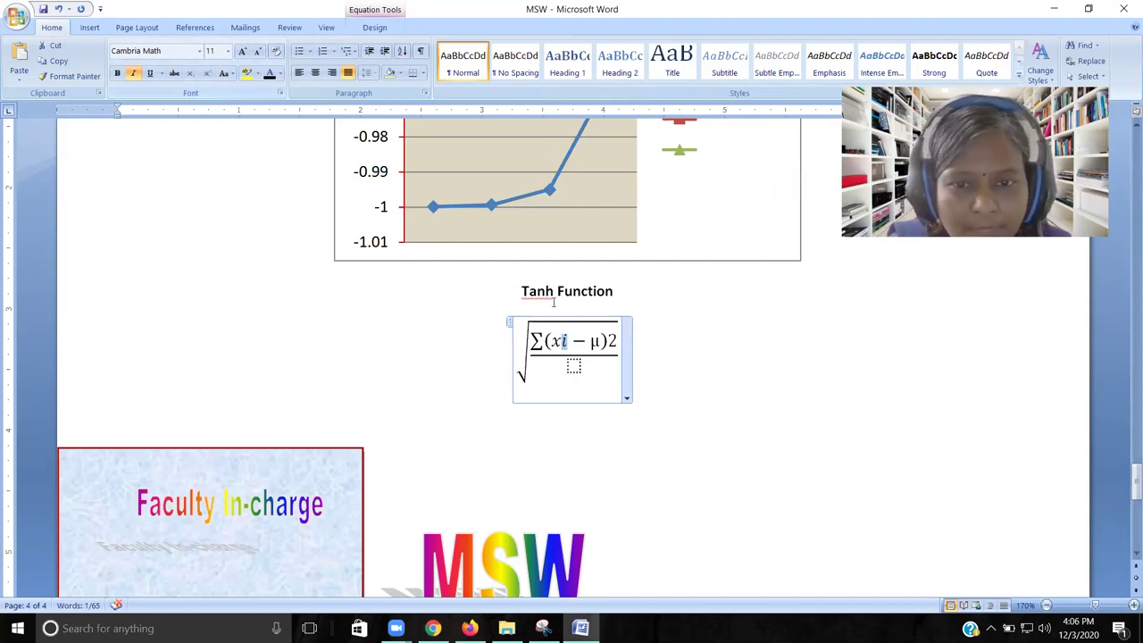
double_click(615, 340)
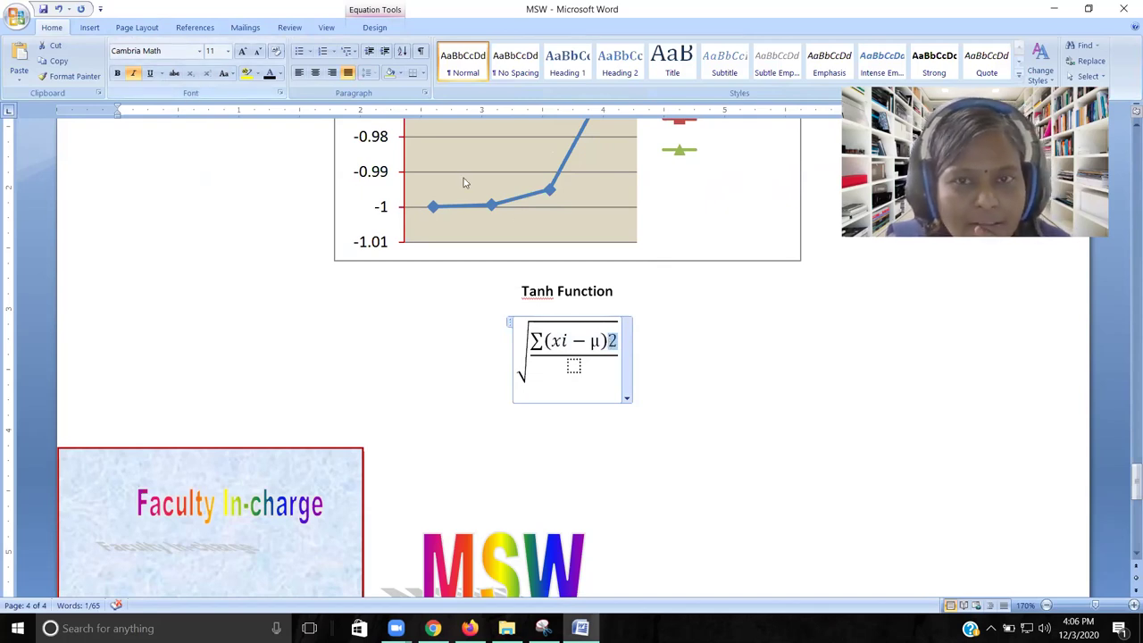
Step: Enter N as the denominator of the fraction under the square root
click(573, 365)
text(N)
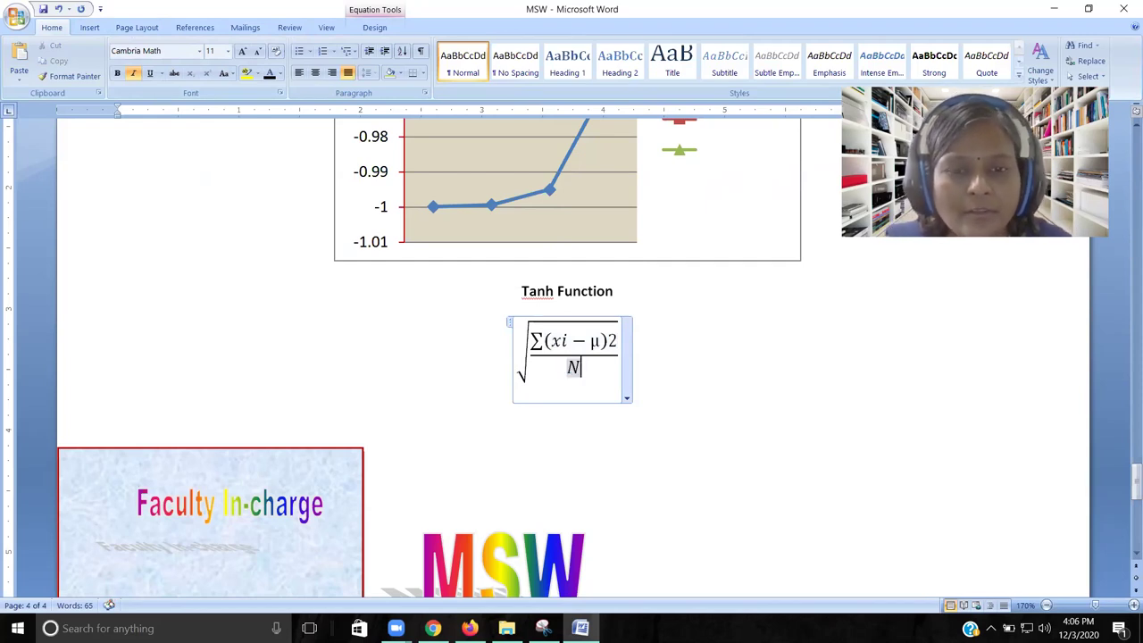
click(723, 411)
click(576, 368)
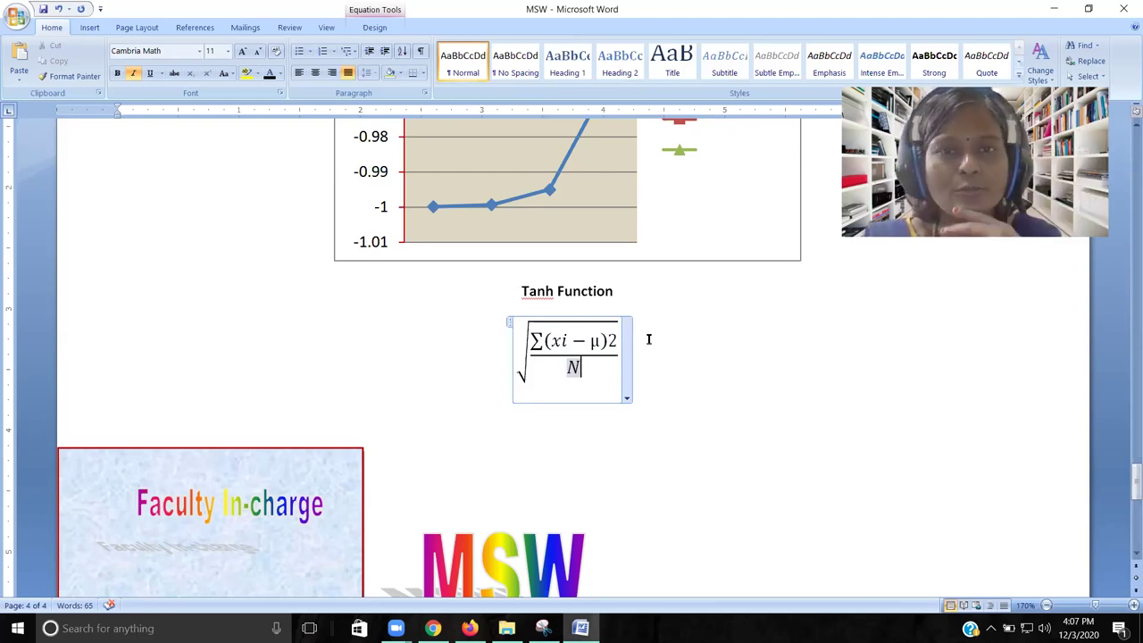
Step: Browse the full symbol collection, looking through its character subsets and fonts, and close it without inserting anything
click(93, 30)
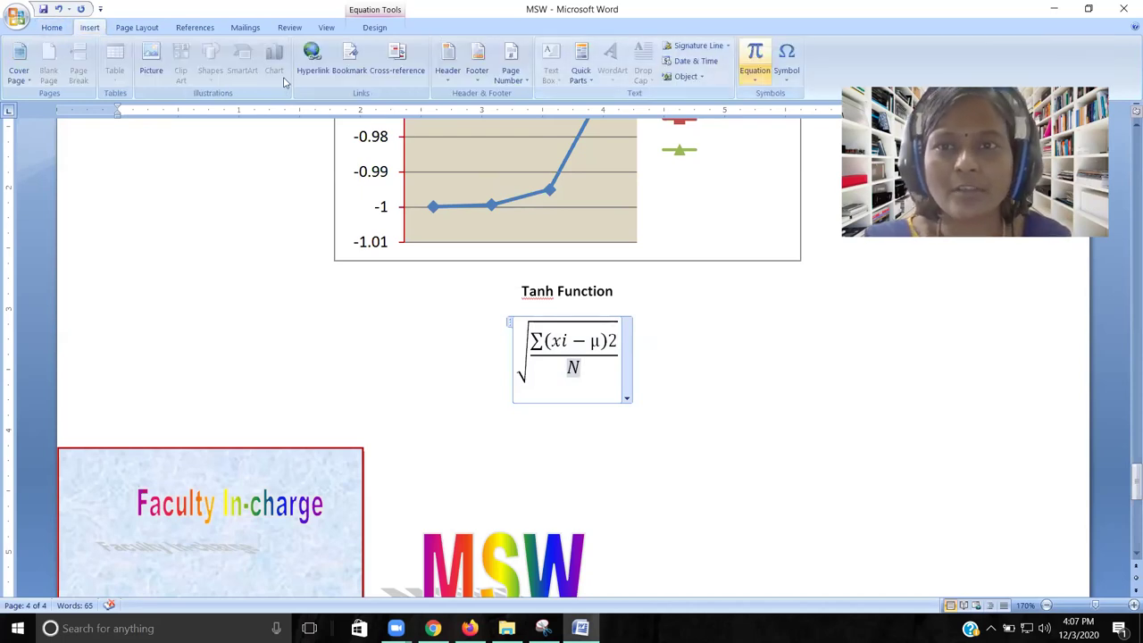
click(786, 63)
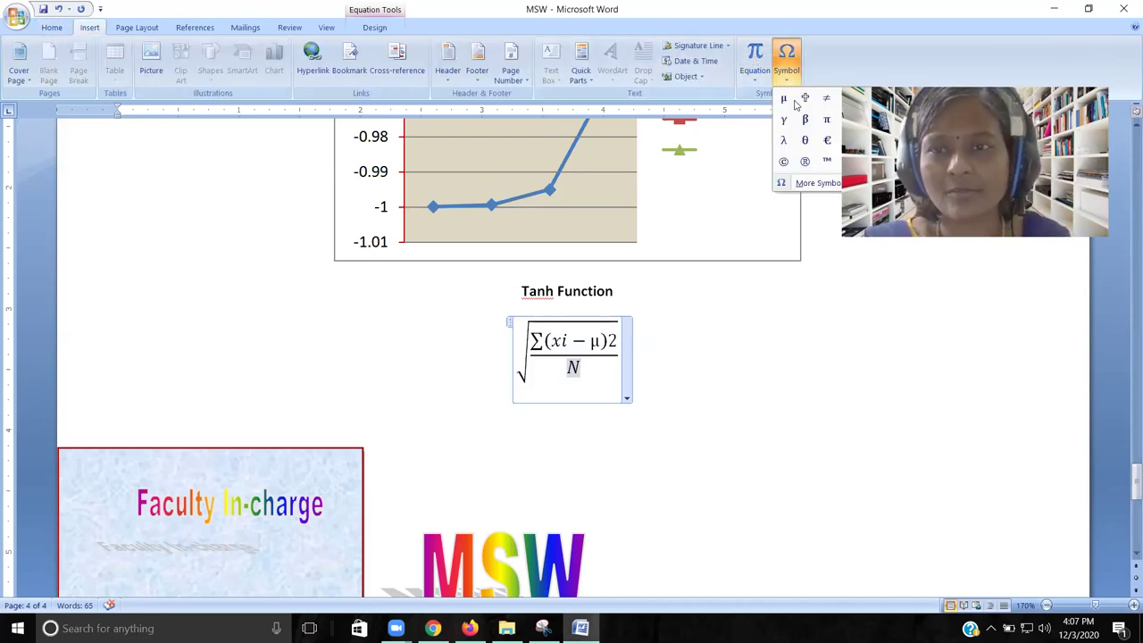
click(811, 184)
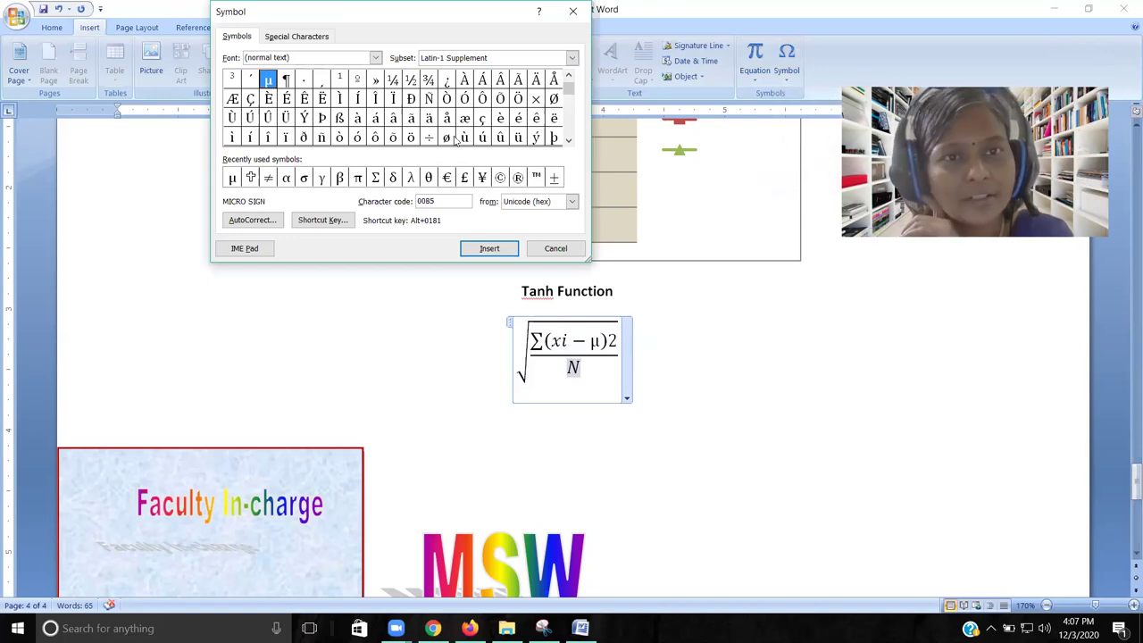
click(572, 58)
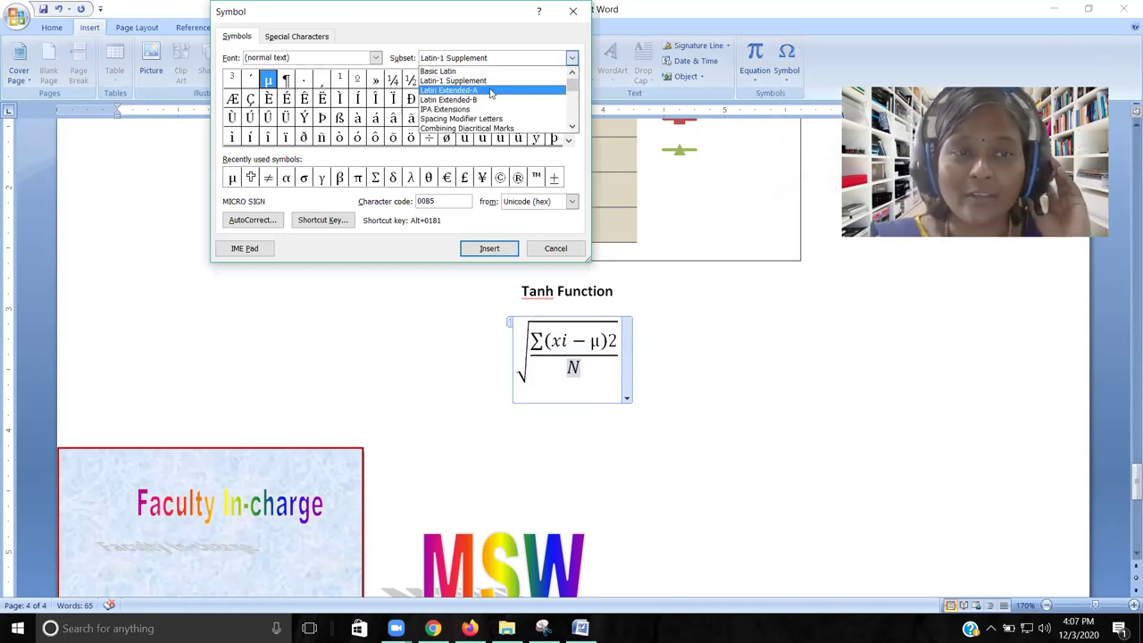
click(375, 58)
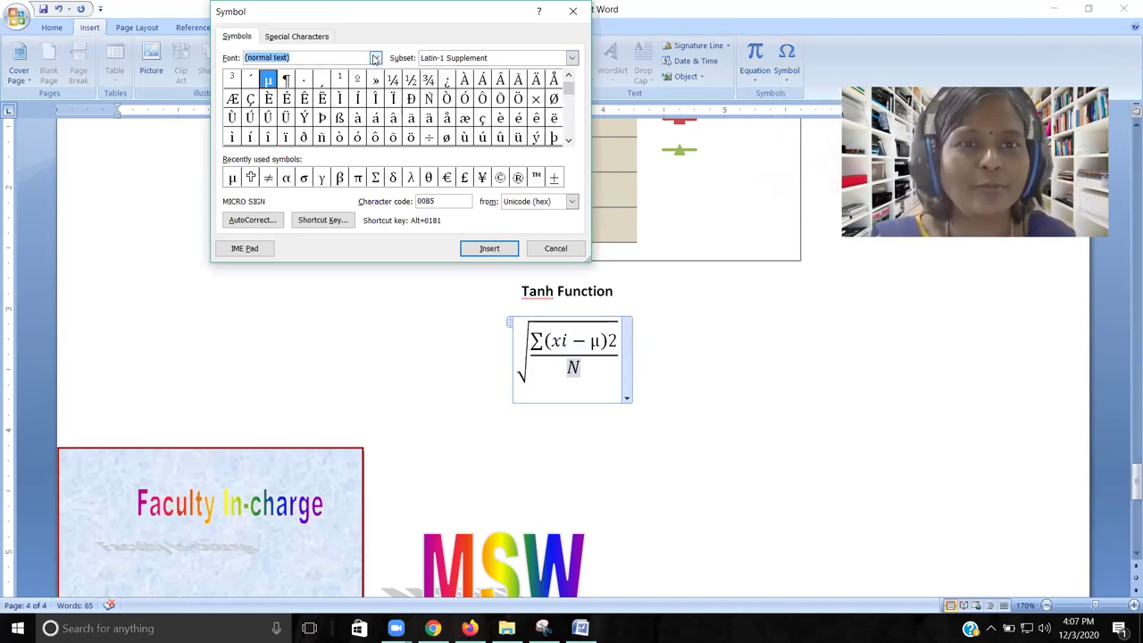
click(374, 58)
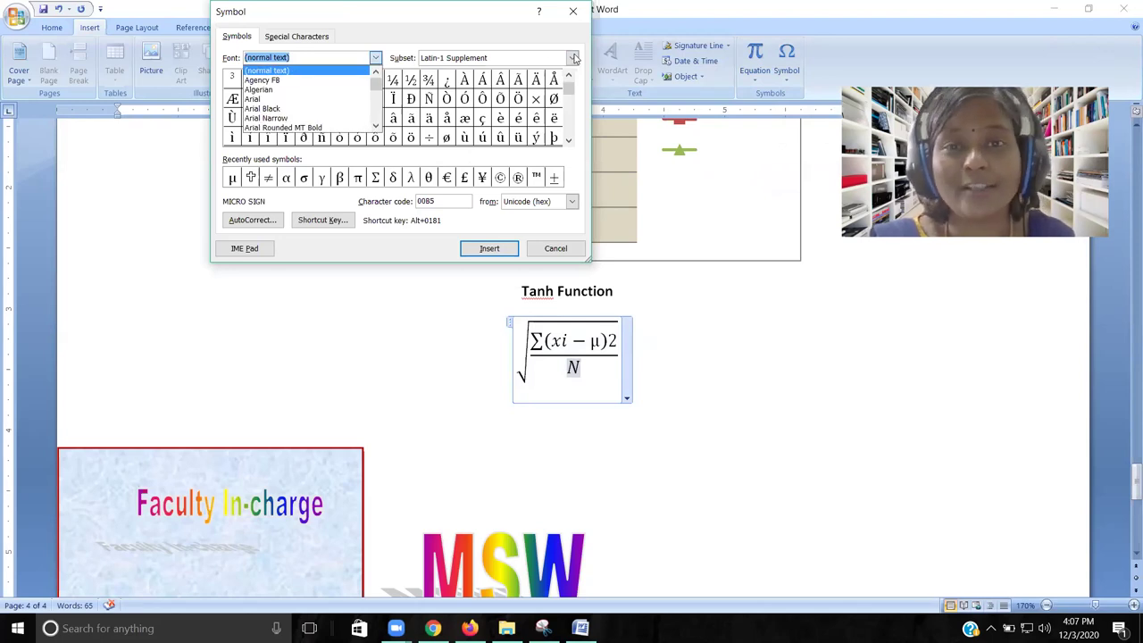
click(573, 58)
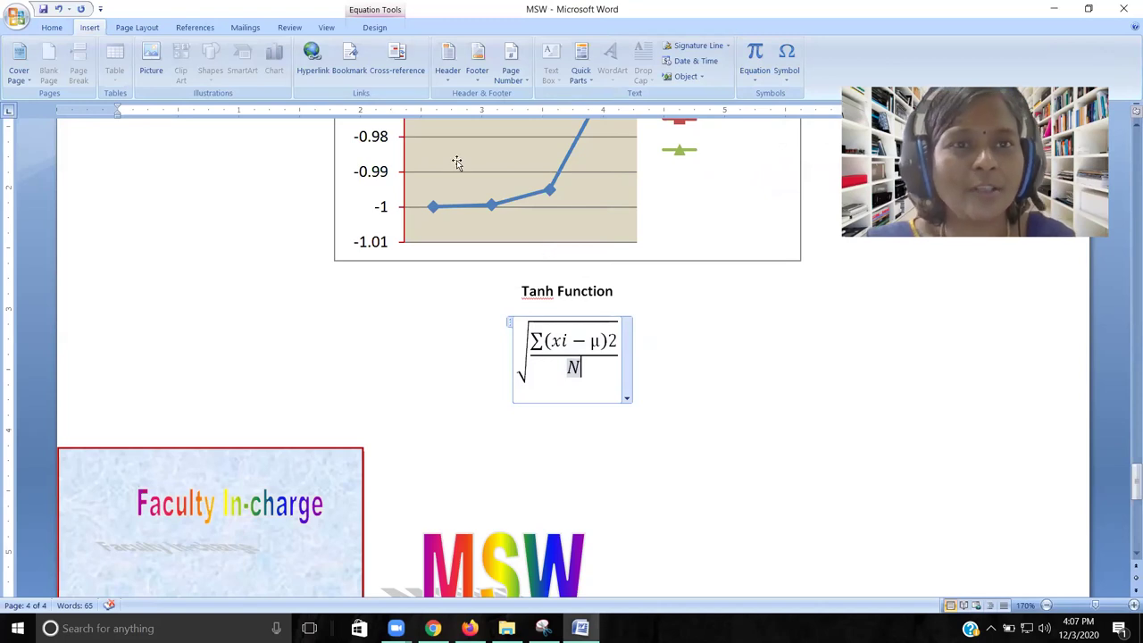
Step: Look through all pages of the document, from the topic list and table to the pyramid picture, chart and WordArt
click(146, 28)
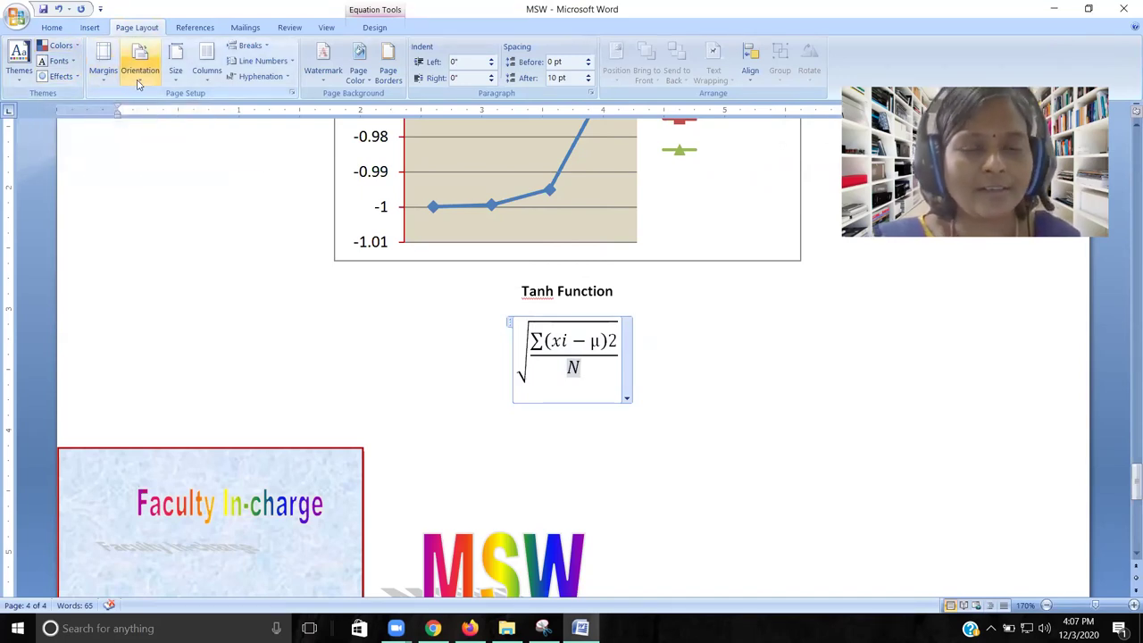
scroll(506, 387, down, 8)
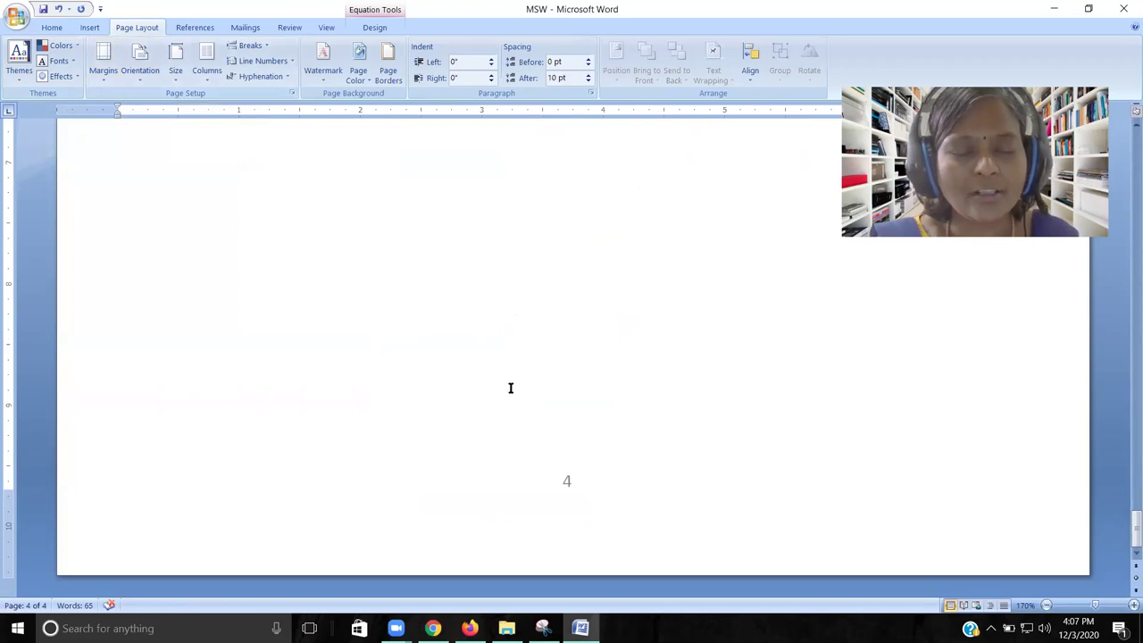
scroll(510, 387, up, 10)
scroll(517, 369, down, 3)
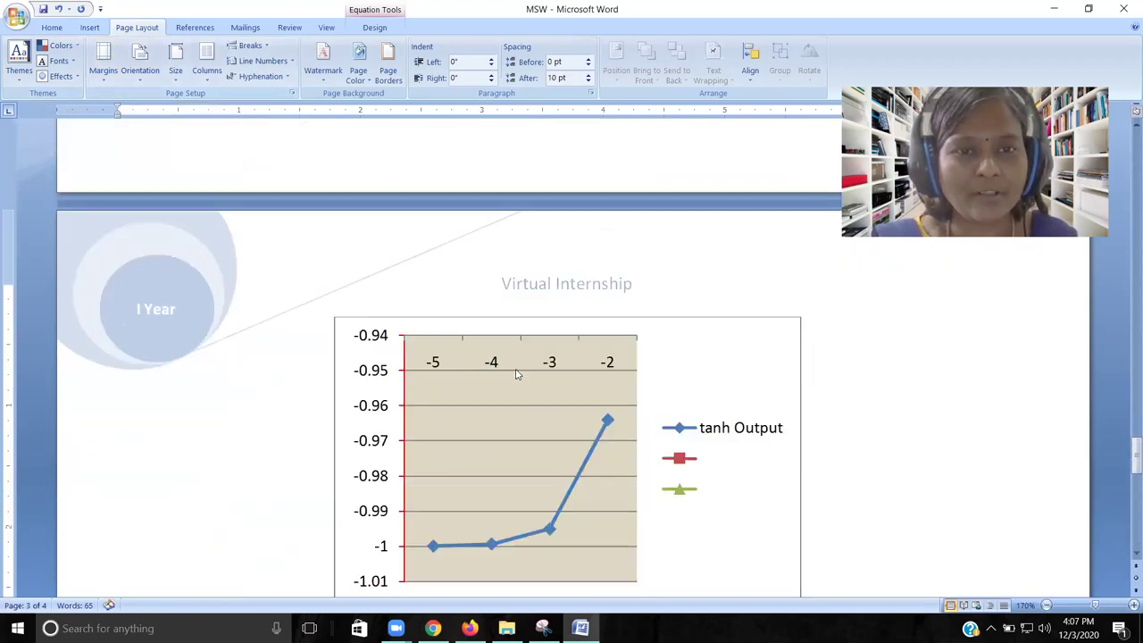
scroll(515, 375, up, 3)
scroll(305, 230, up, 2)
click(304, 233)
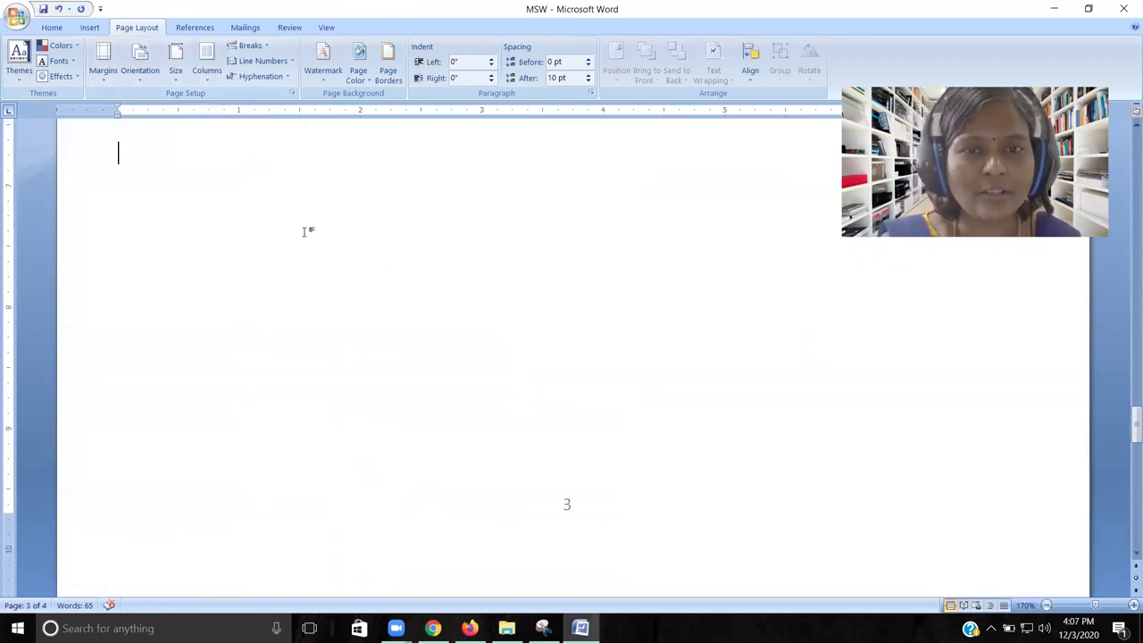
scroll(304, 232, up, 15)
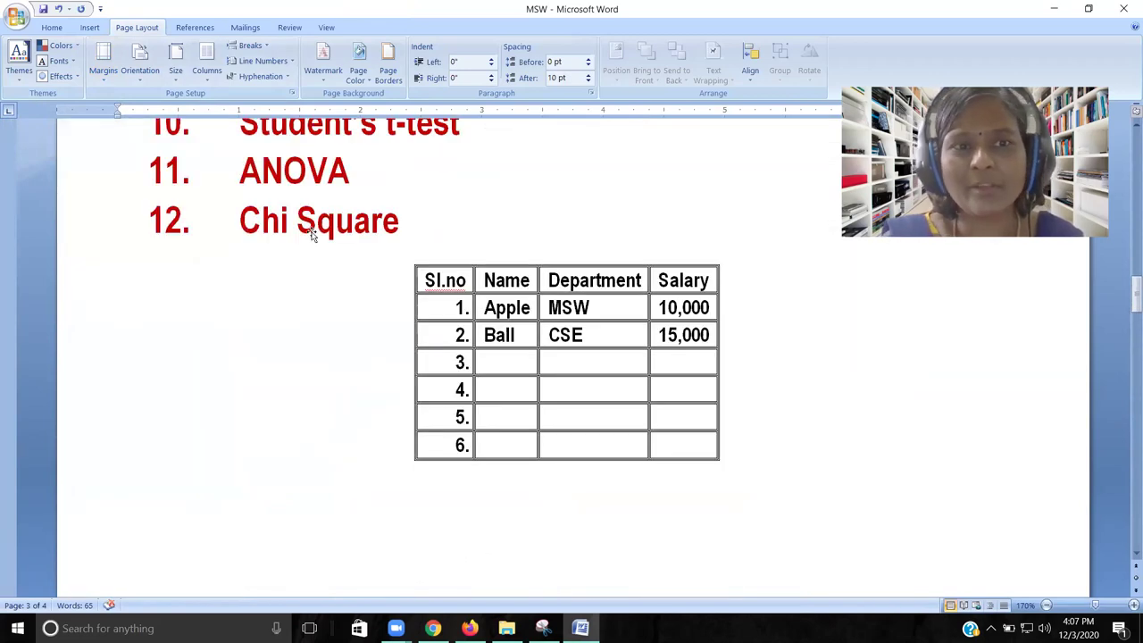
scroll(311, 233, up, 10)
scroll(314, 236, down, 5)
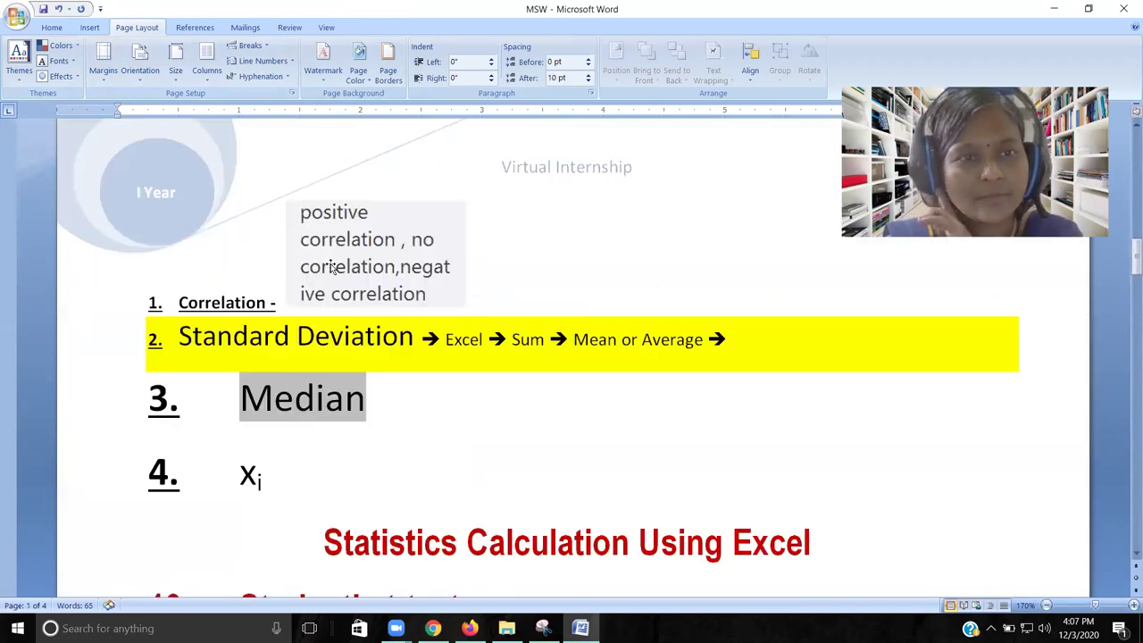
scroll(339, 268, down, 10)
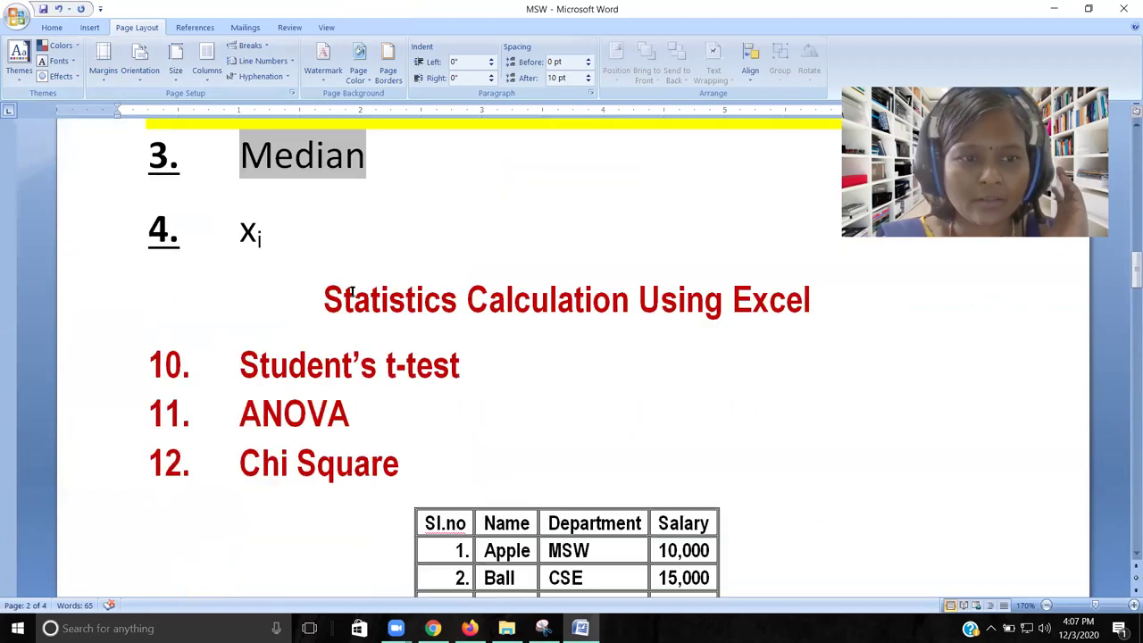
scroll(374, 322, down, 12)
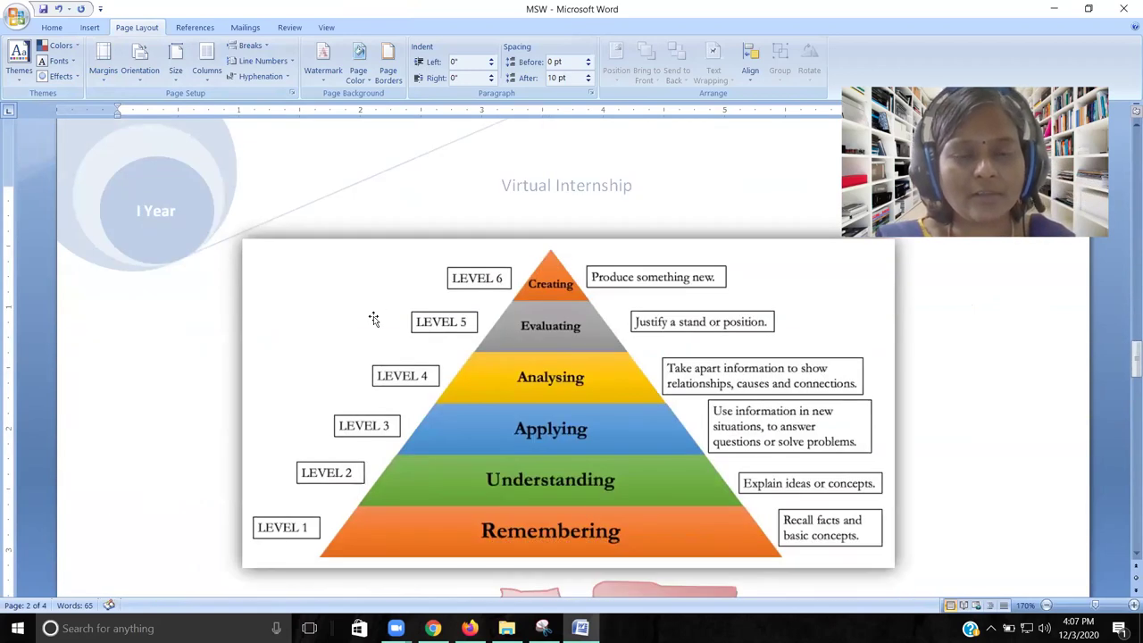
scroll(376, 321, down, 15)
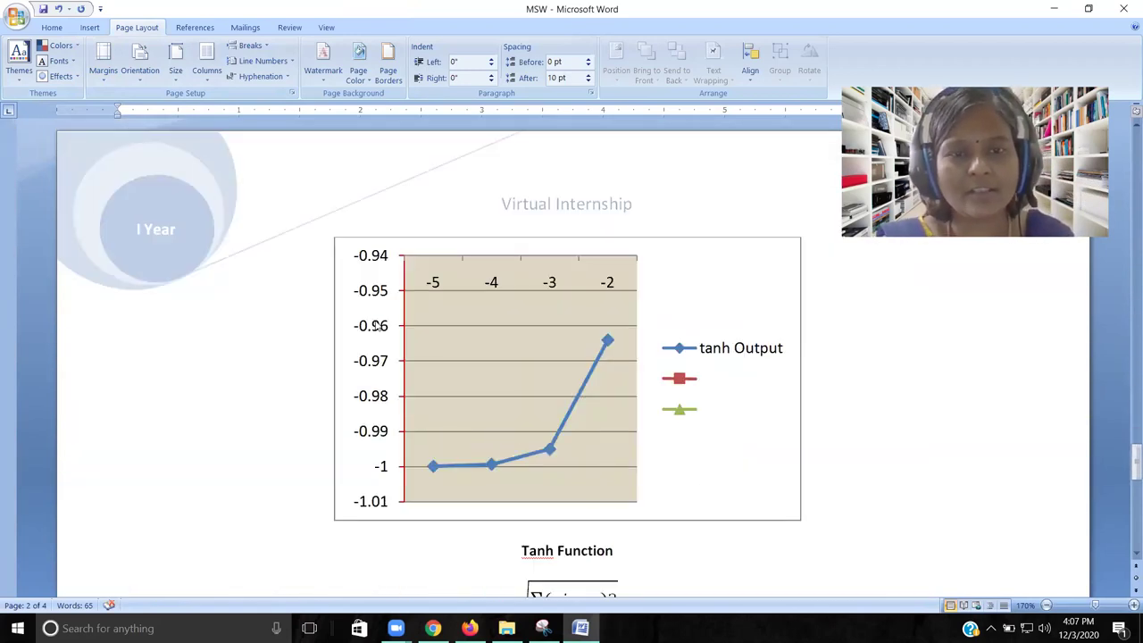
scroll(379, 313, up, 18)
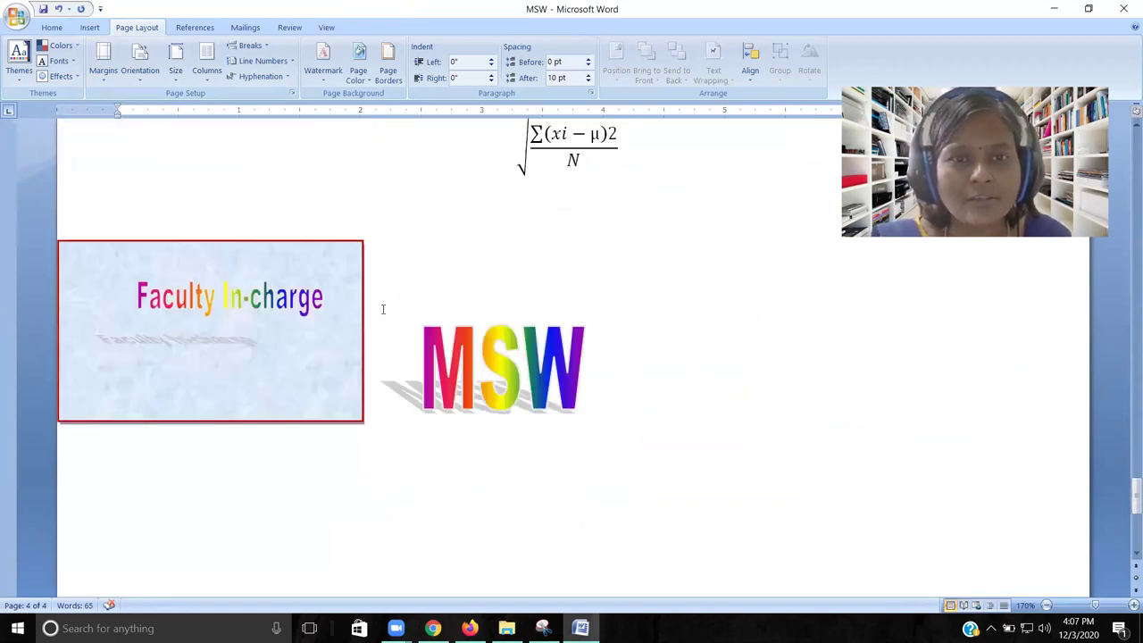
scroll(386, 302, up, 8)
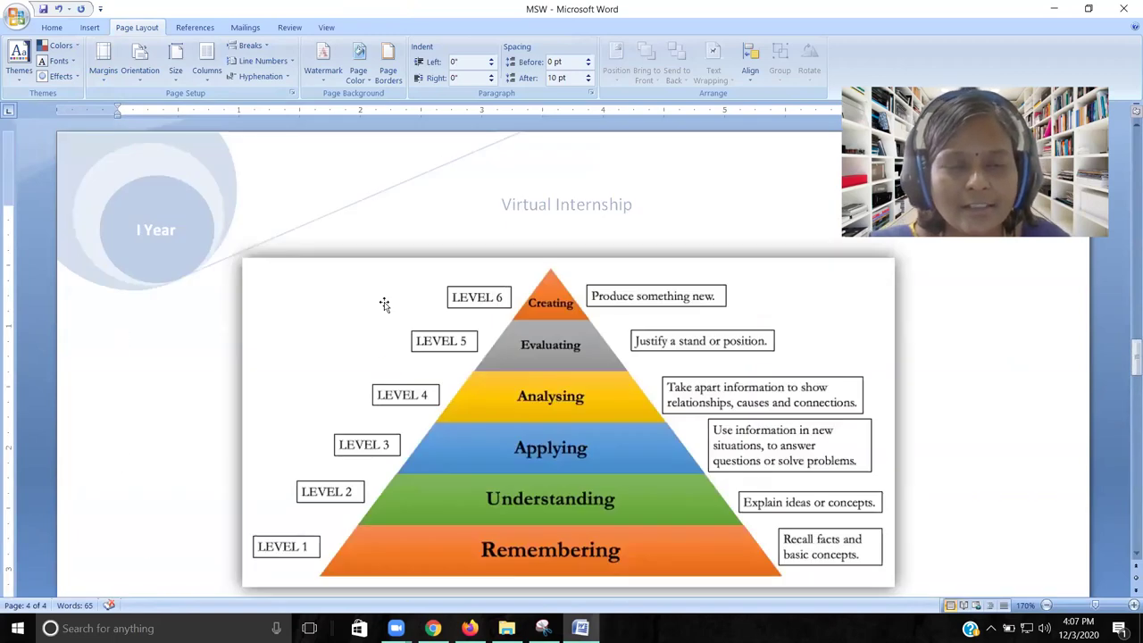
scroll(384, 259, up, 2)
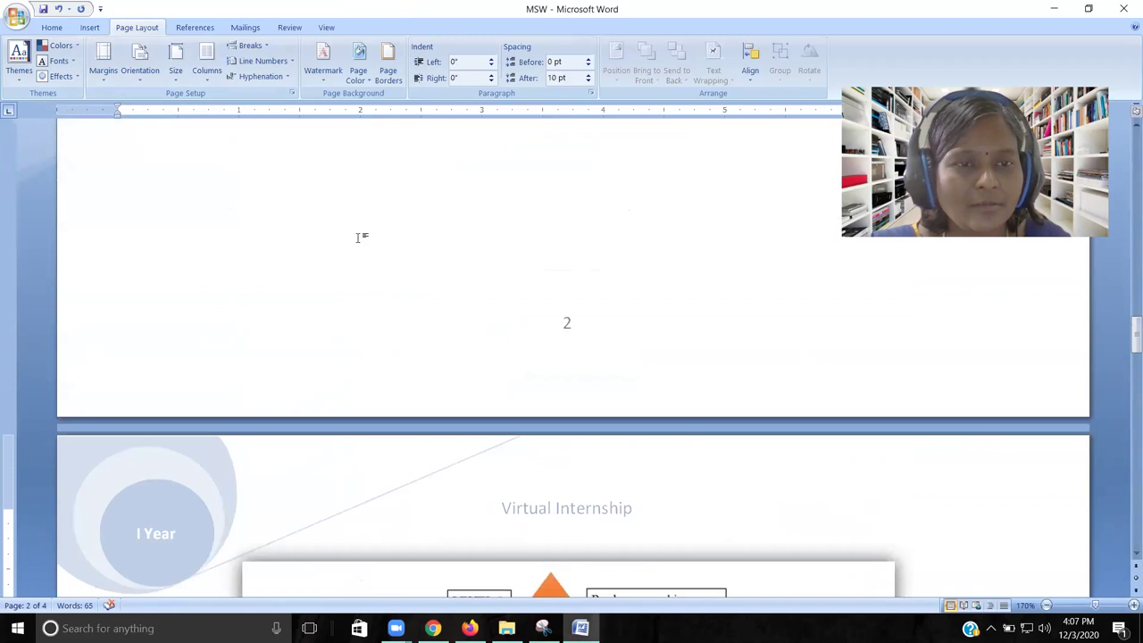
scroll(344, 217, up, 3)
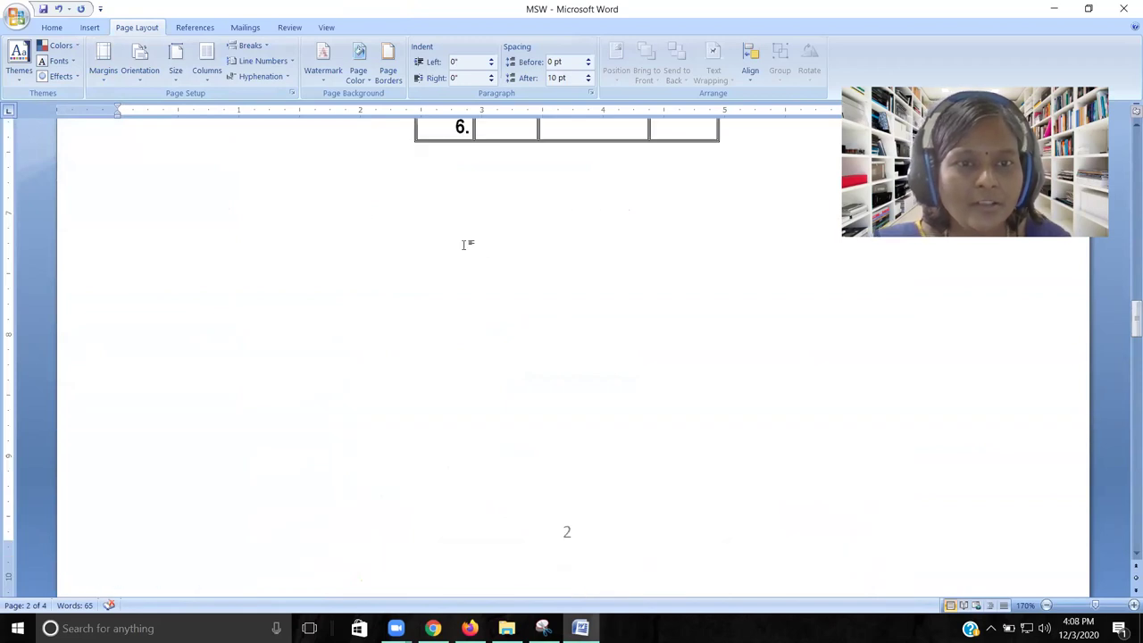
Step: Add an empty line above the pyramid picture at the start of its page
click(406, 315)
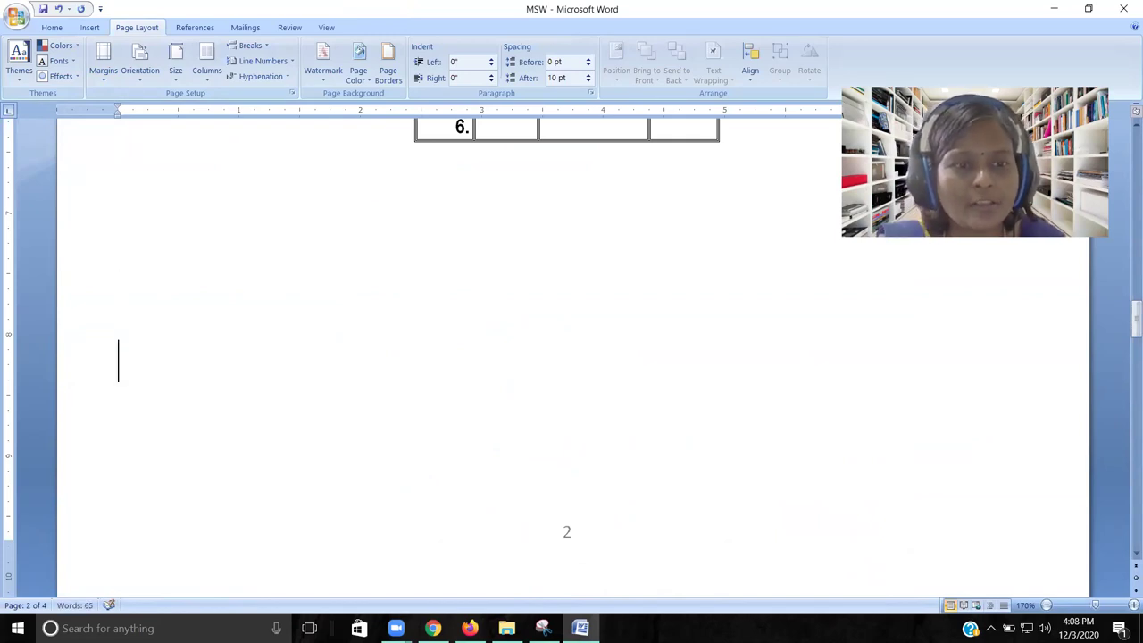
scroll(408, 322, down, 3)
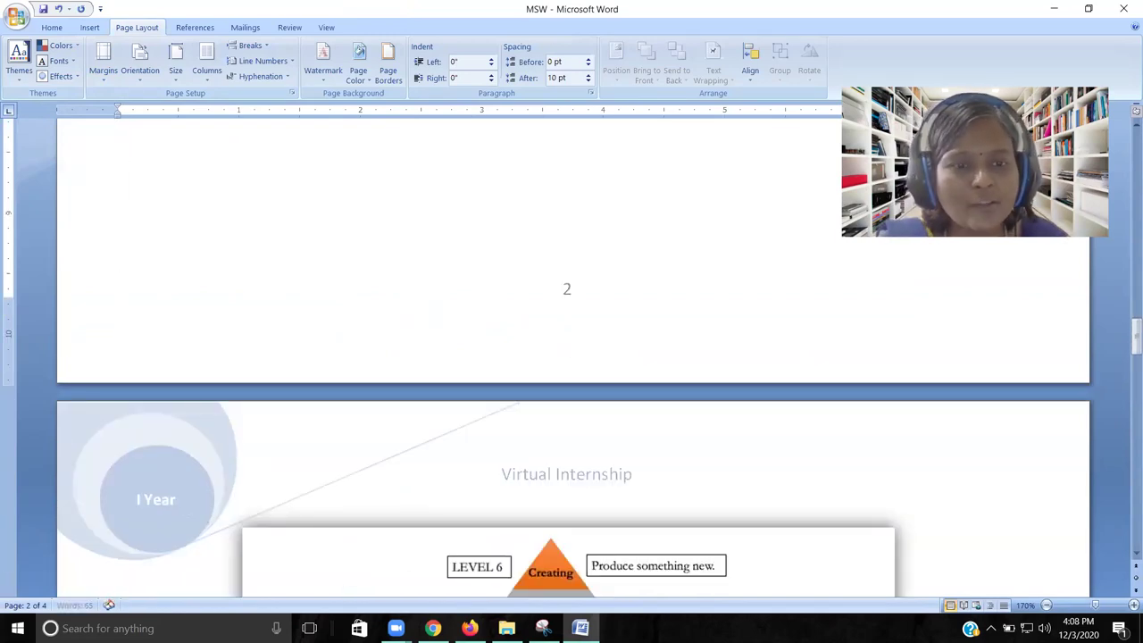
click(117, 529)
key(Return)
scroll(438, 317, down, 4)
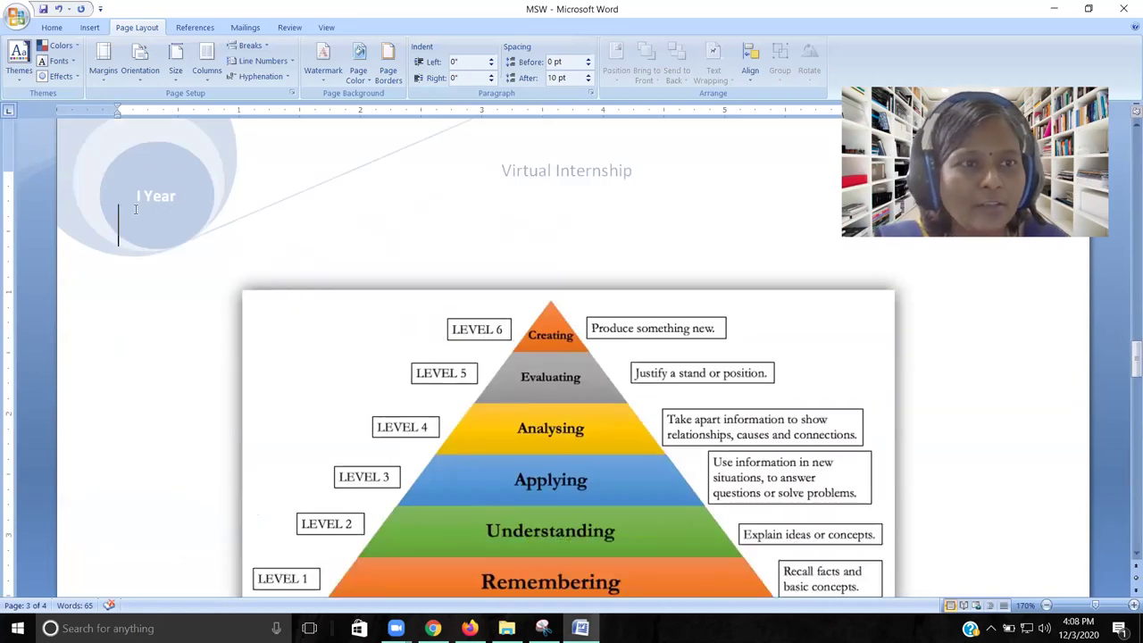
Step: Look at the Portrait and Landscape orientation choices and close them without choosing one
click(140, 67)
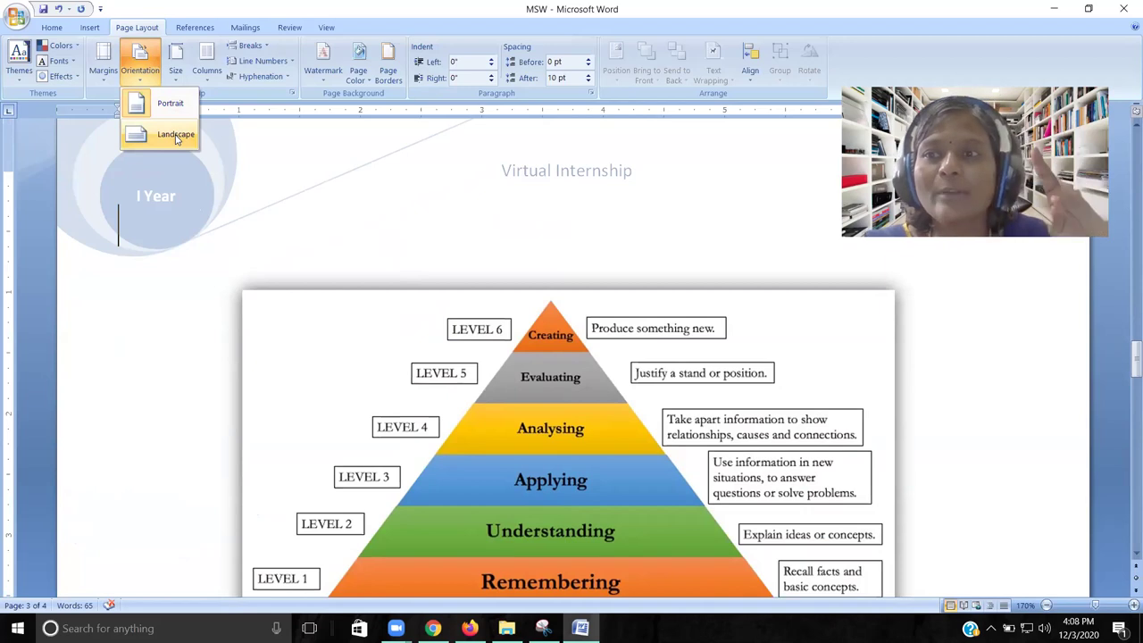
click(361, 221)
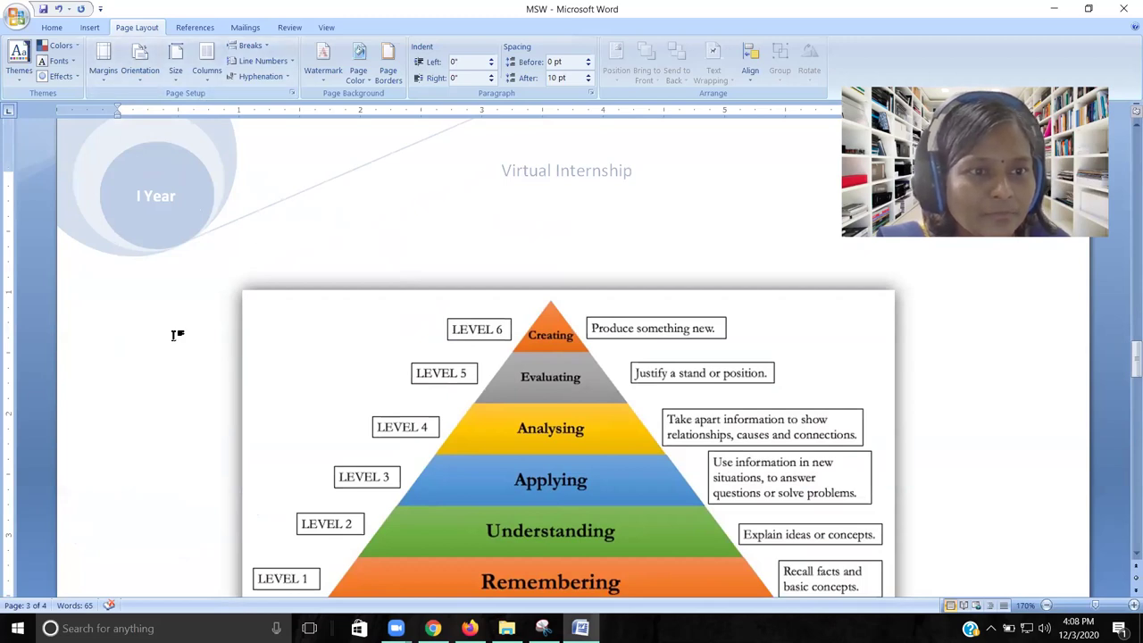
key(Down)
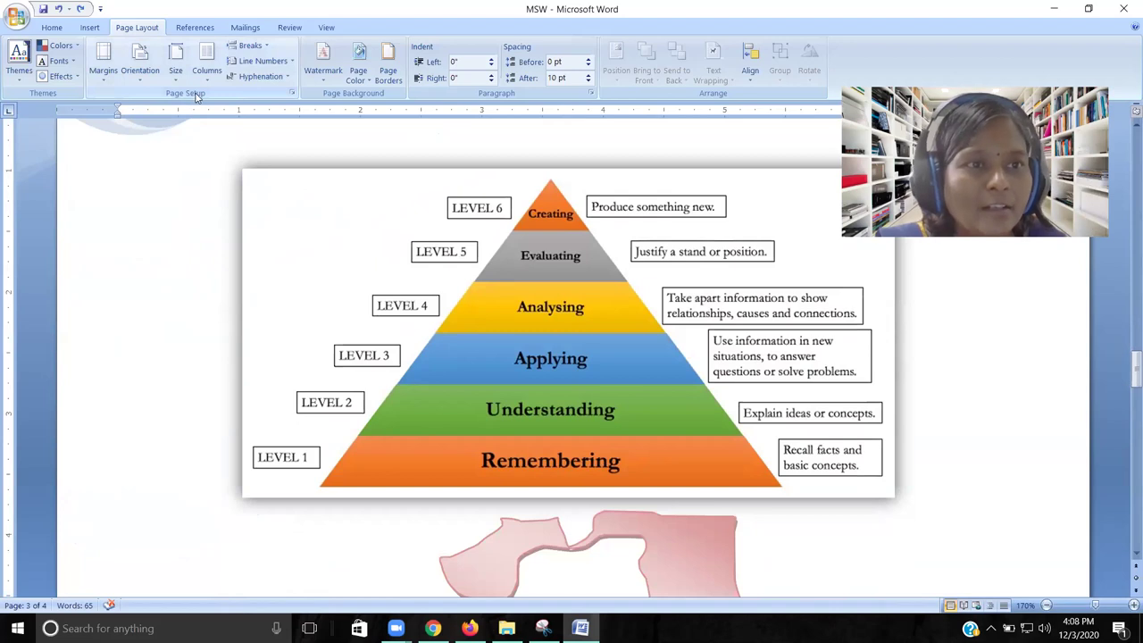
Step: Set the page orientation to Landscape from this point forward, keeping multiple pages at Normal
click(290, 93)
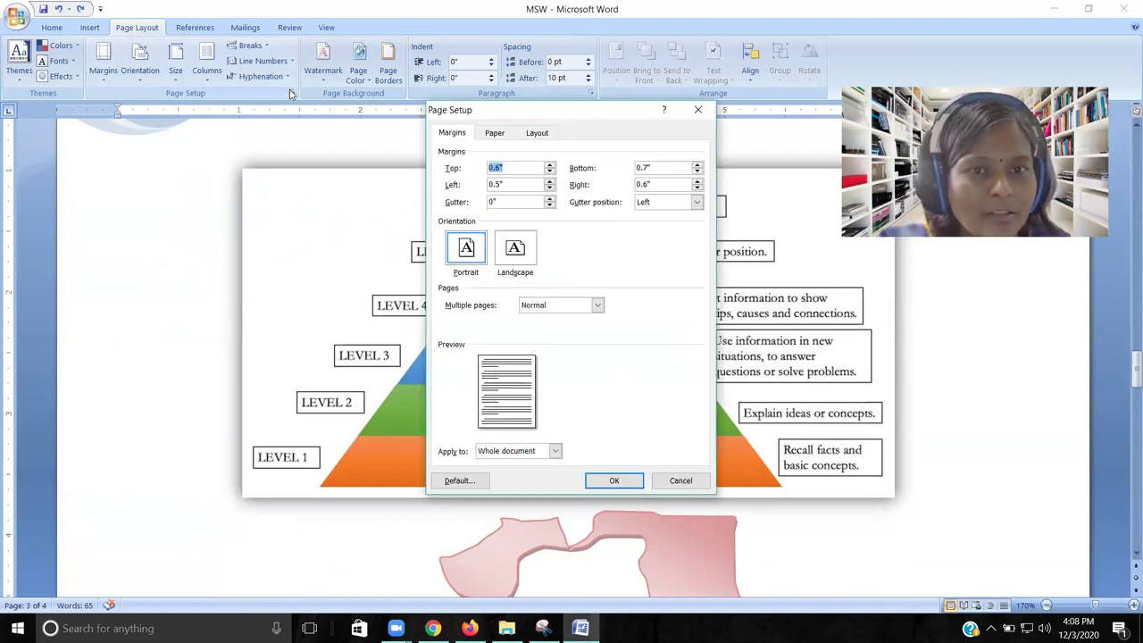
click(598, 306)
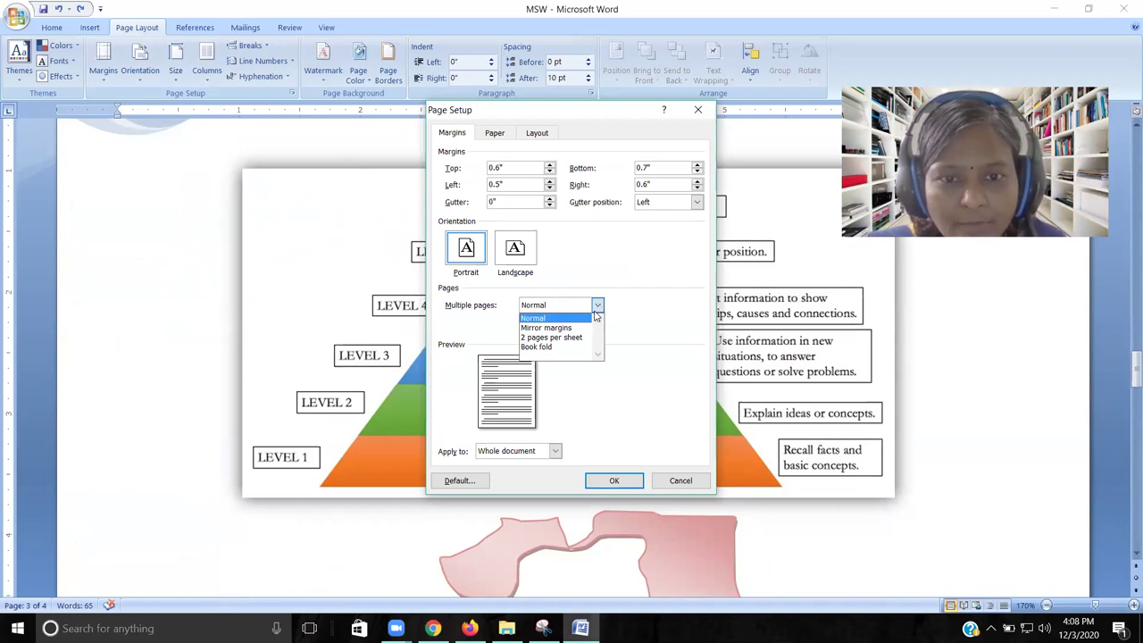
click(516, 254)
click(598, 305)
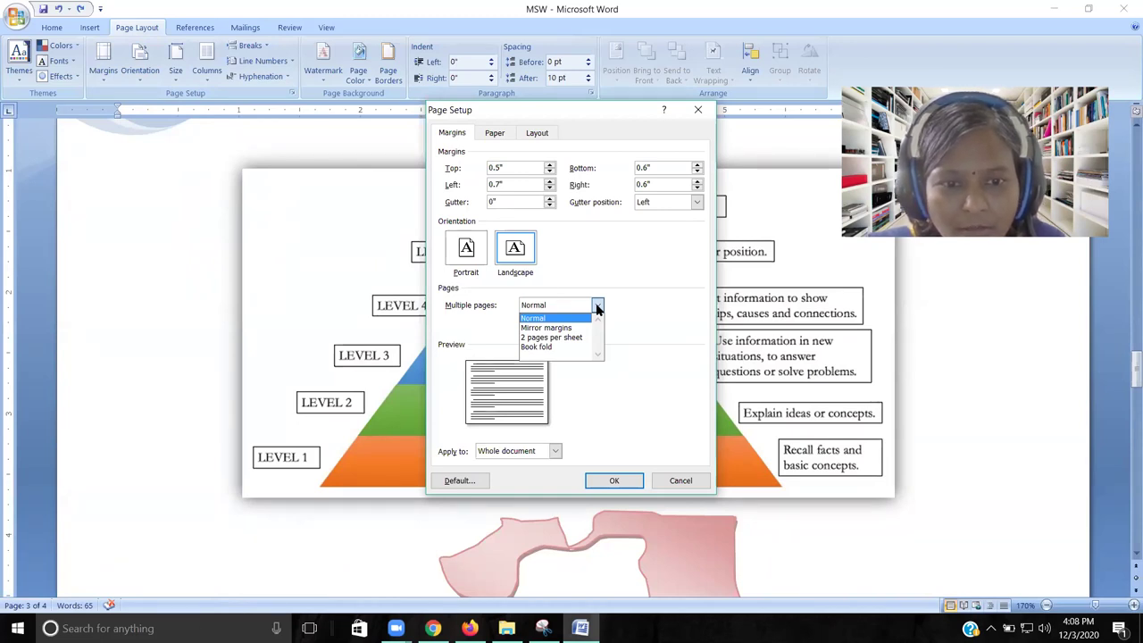
click(598, 308)
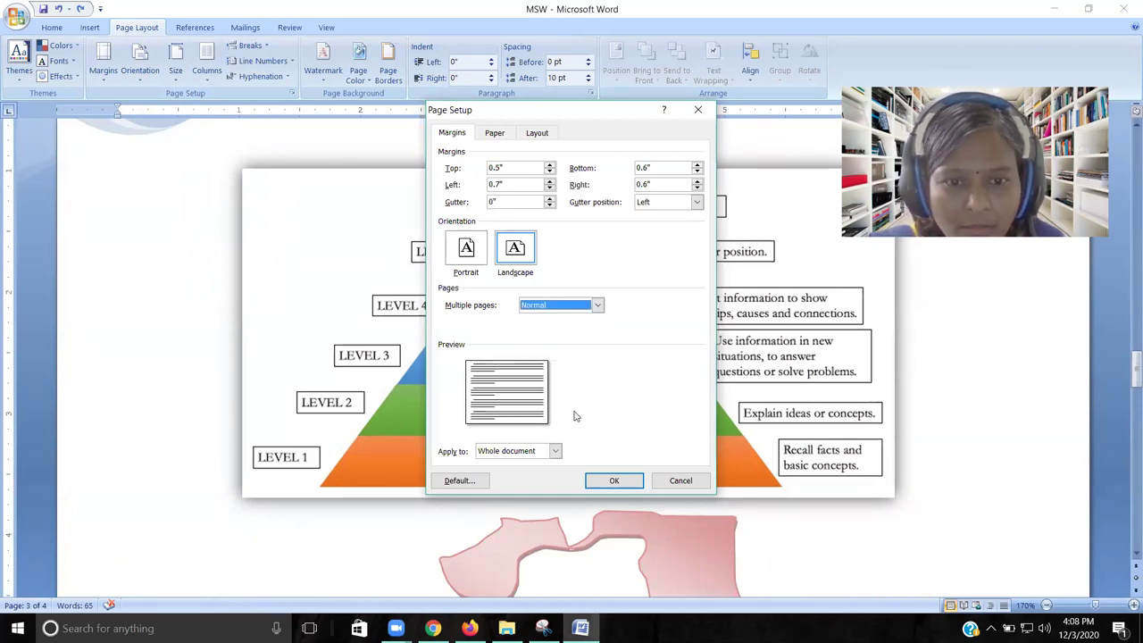
click(555, 451)
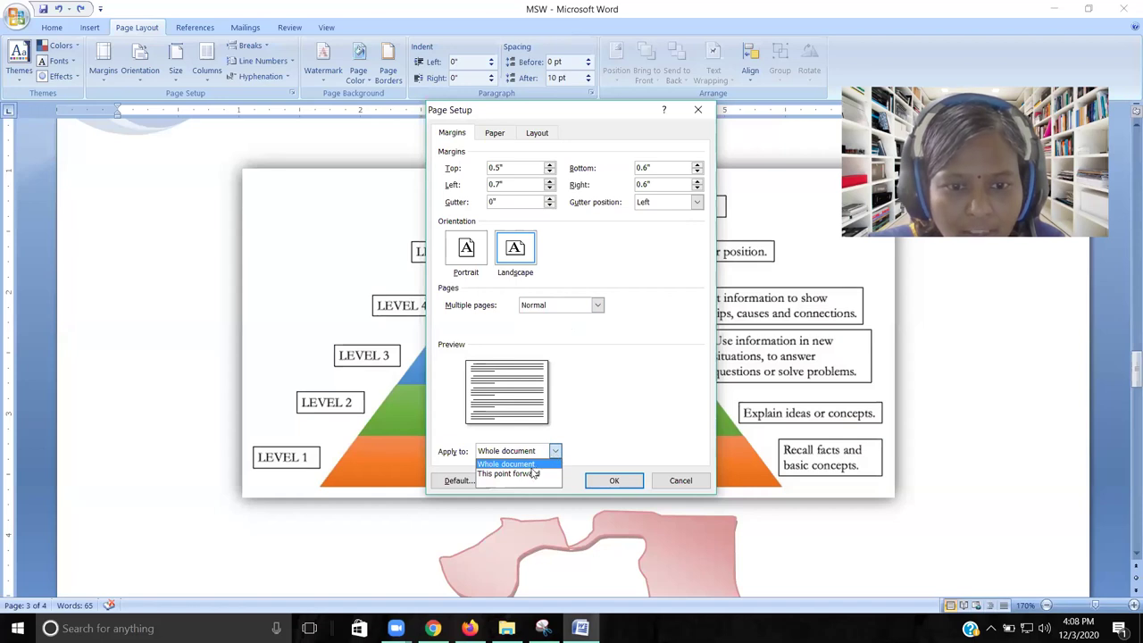
click(534, 474)
click(613, 481)
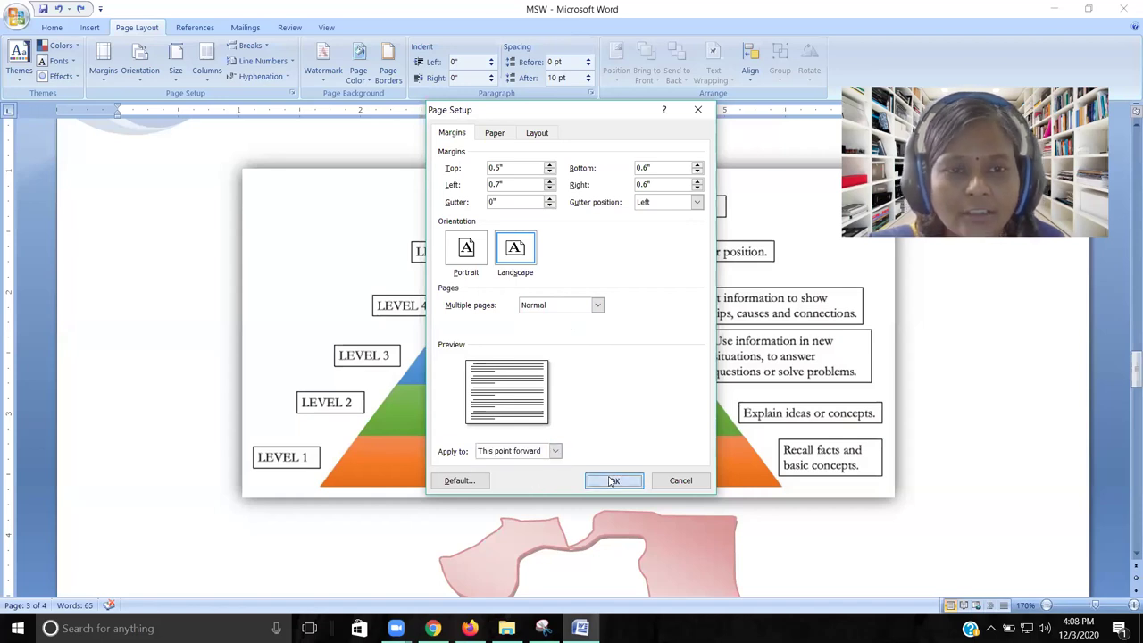
Step: Zoom the document out to 80% and compare the orientation of the pyramid page with the pages before and after it
scroll(525, 398, down, 5)
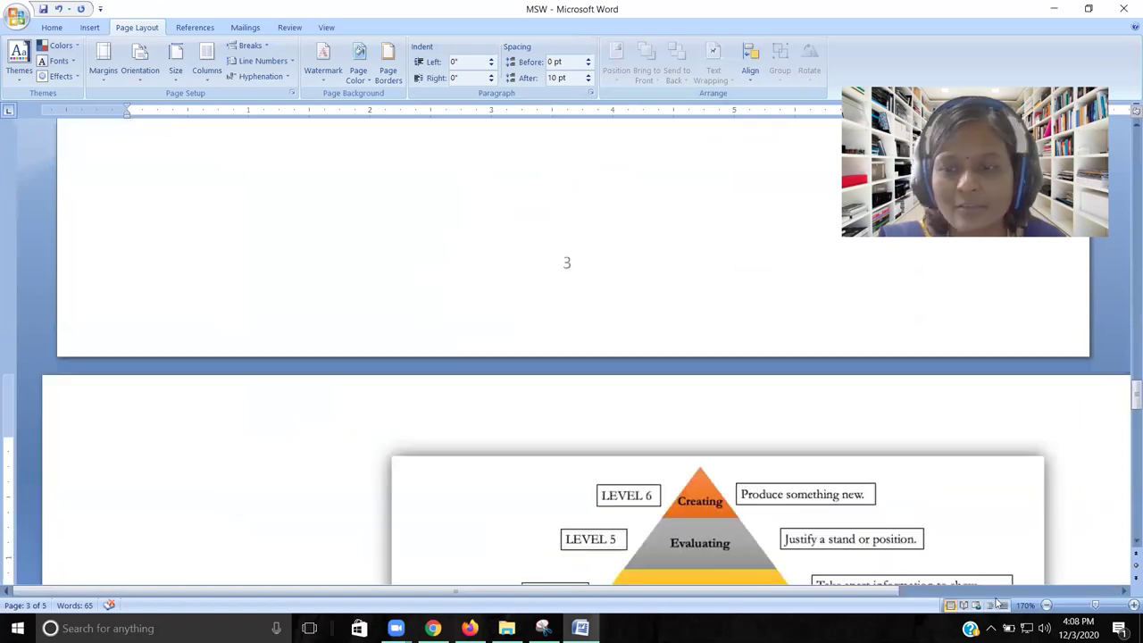
click(1046, 605)
click(1046, 605)
click(1046, 606)
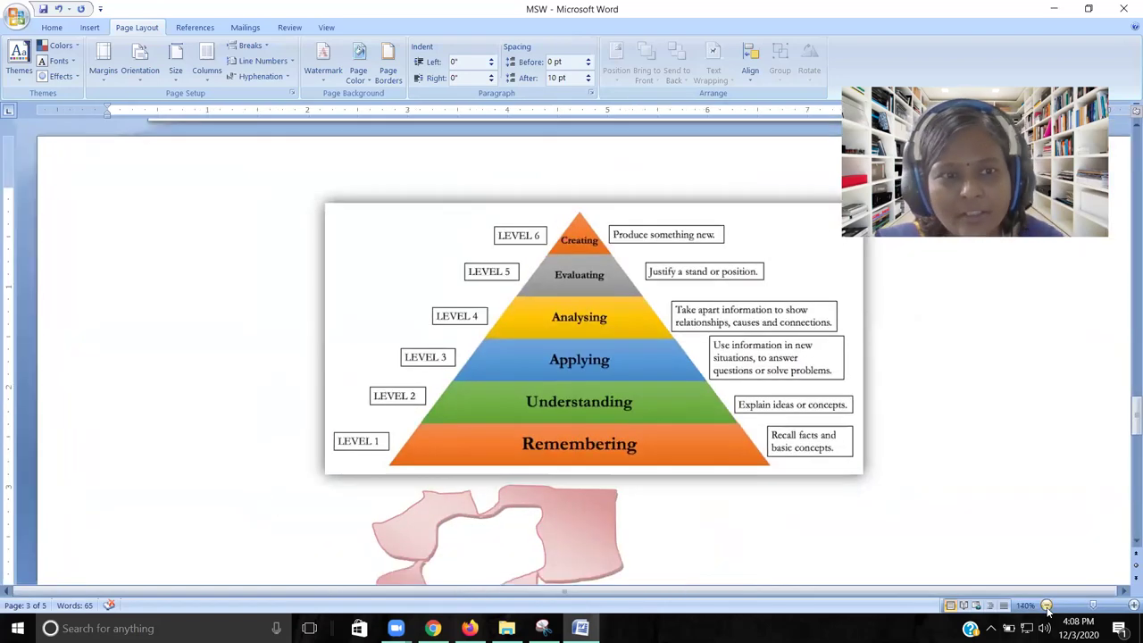
click(1047, 605)
click(1046, 605)
click(1046, 605)
click(1047, 605)
click(1047, 605)
click(1047, 605)
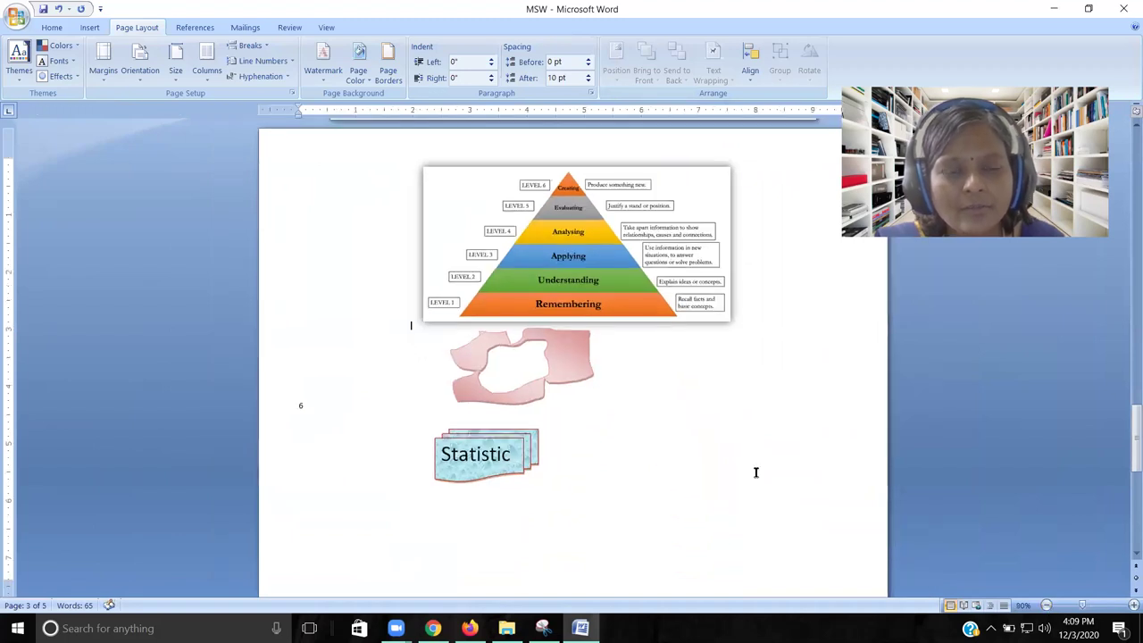
scroll(728, 428, up, 5)
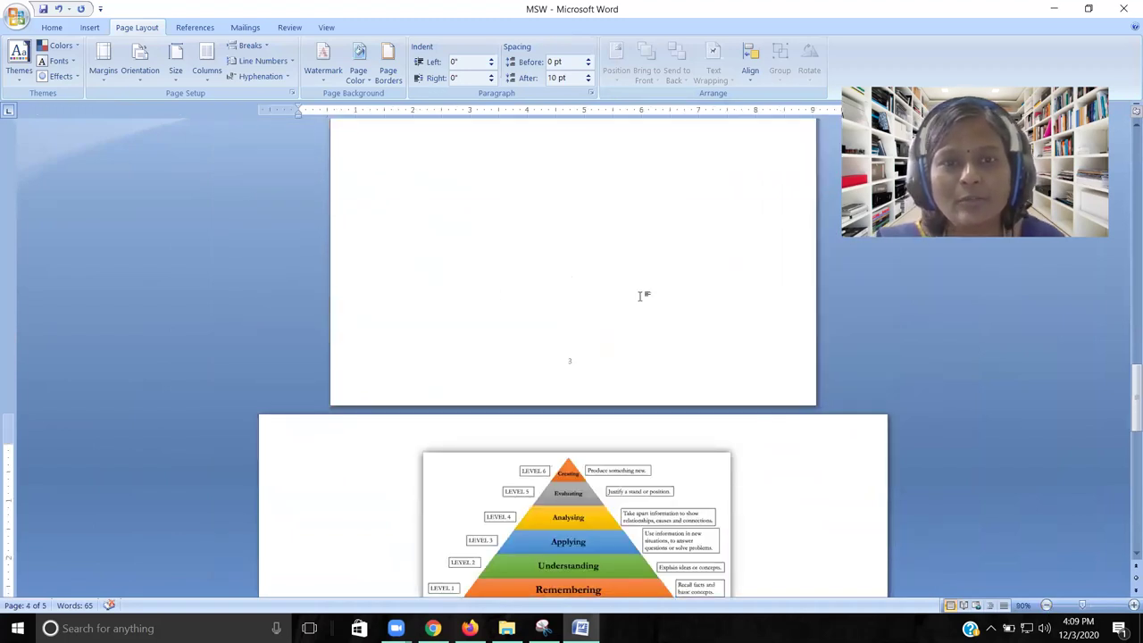
scroll(600, 357, down, 10)
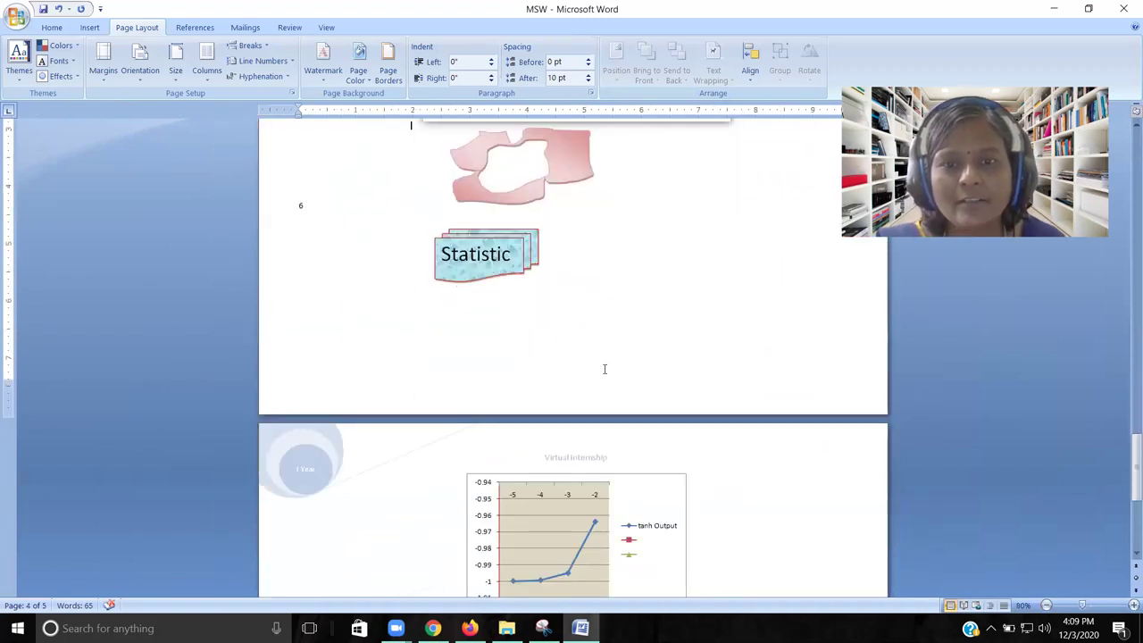
scroll(605, 373, down, 2)
scroll(604, 373, up, 10)
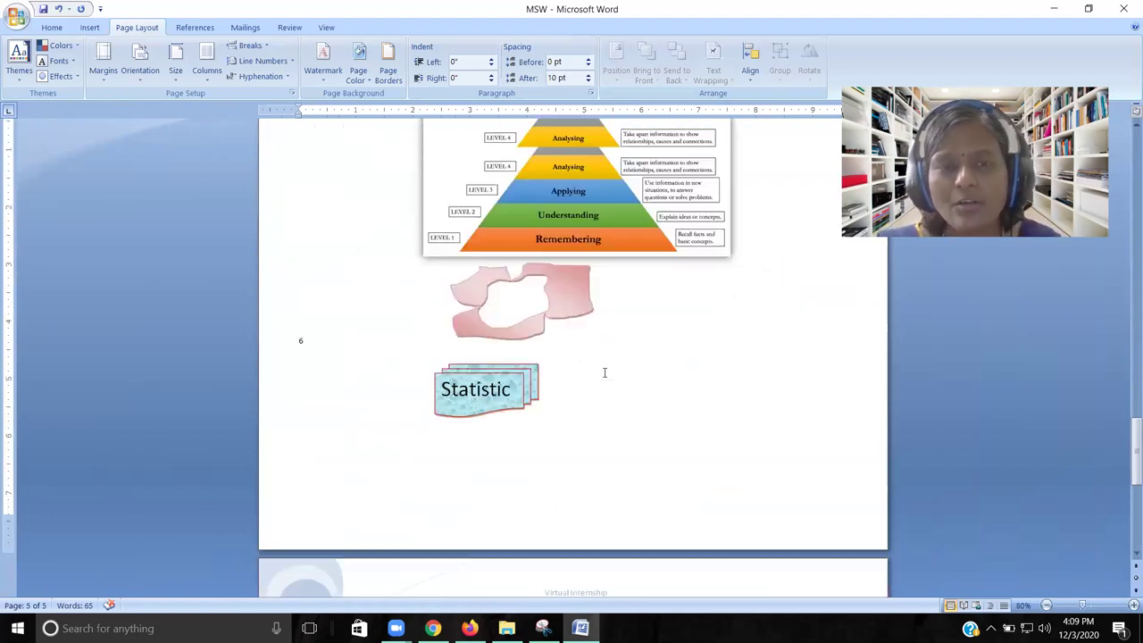
Step: Set the page orientation to Portrait from this point forward, starting at the empty line below the Statistic shape on the pyramid page
click(433, 219)
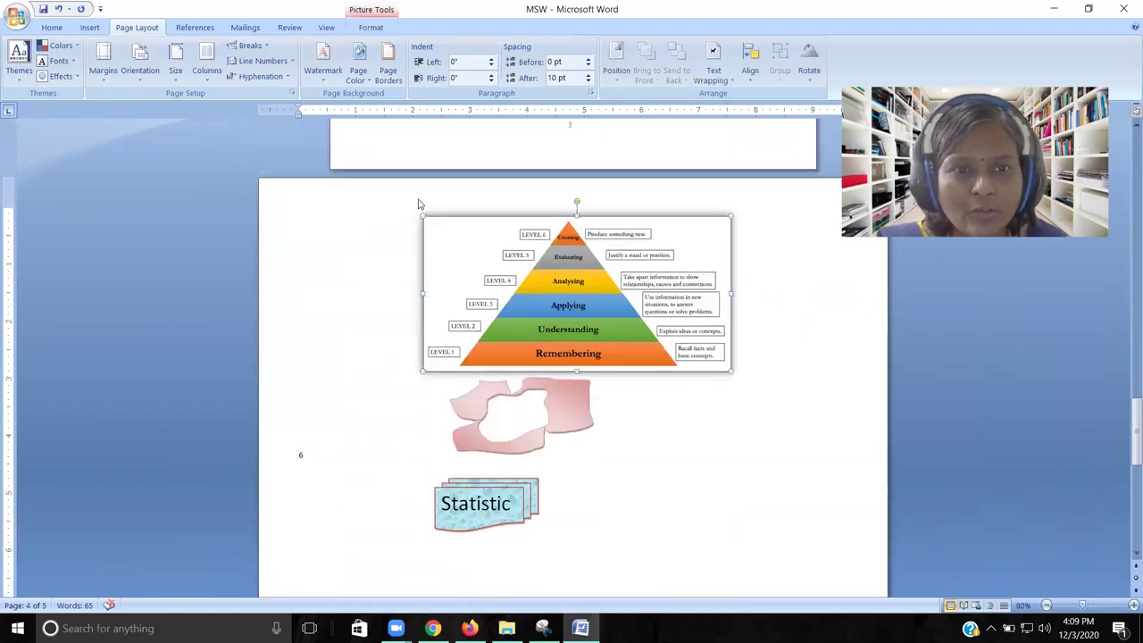
click(404, 217)
scroll(696, 461, down, 3)
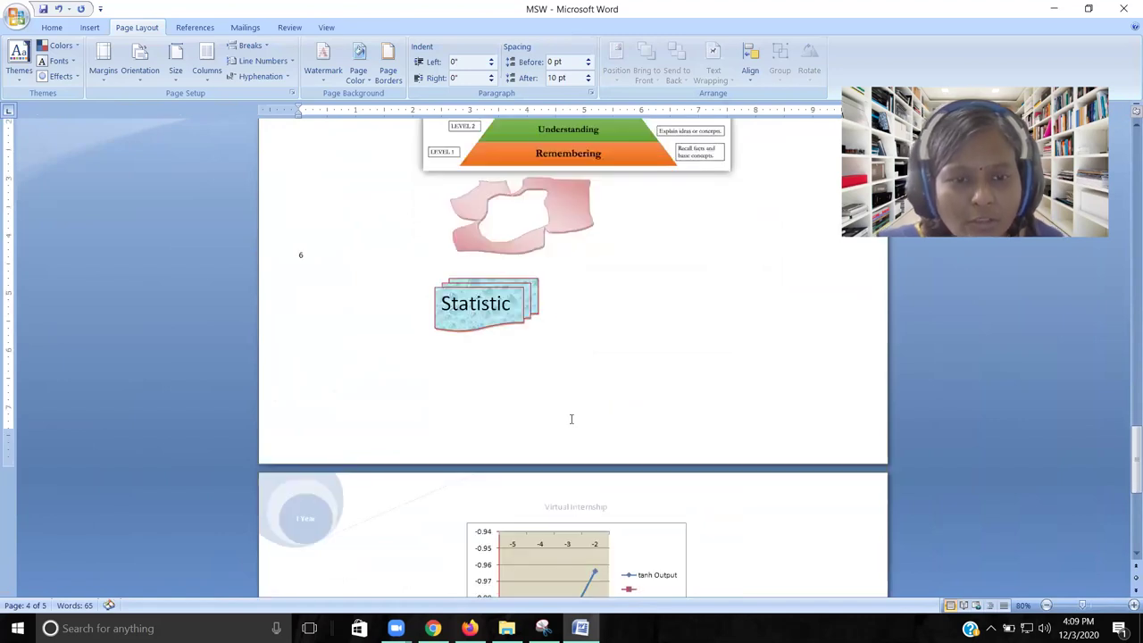
click(403, 384)
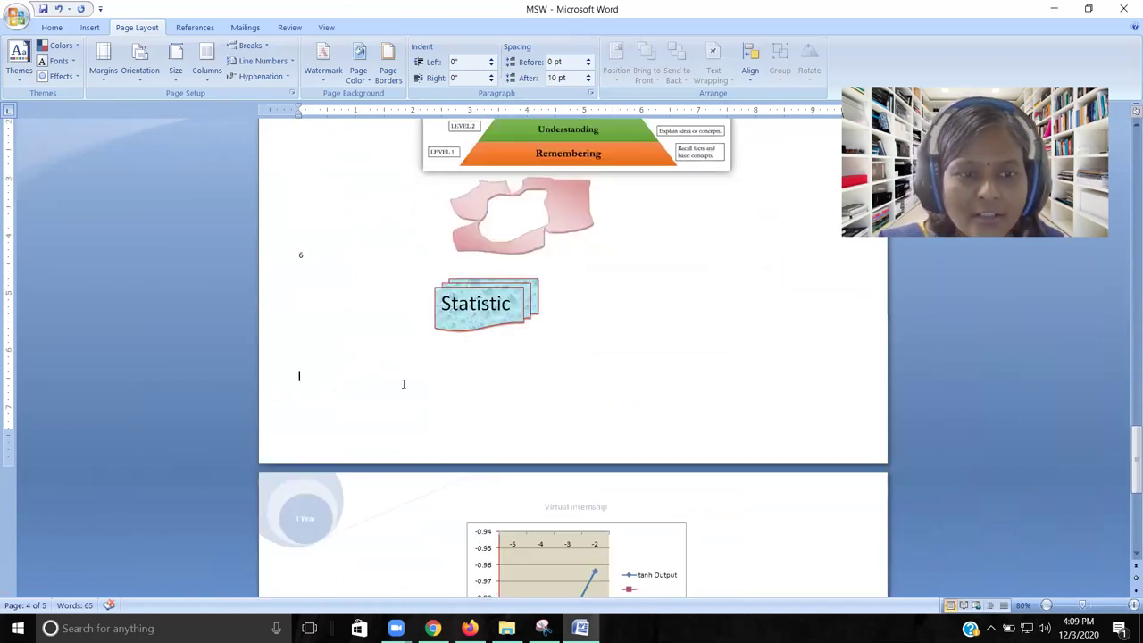
click(291, 93)
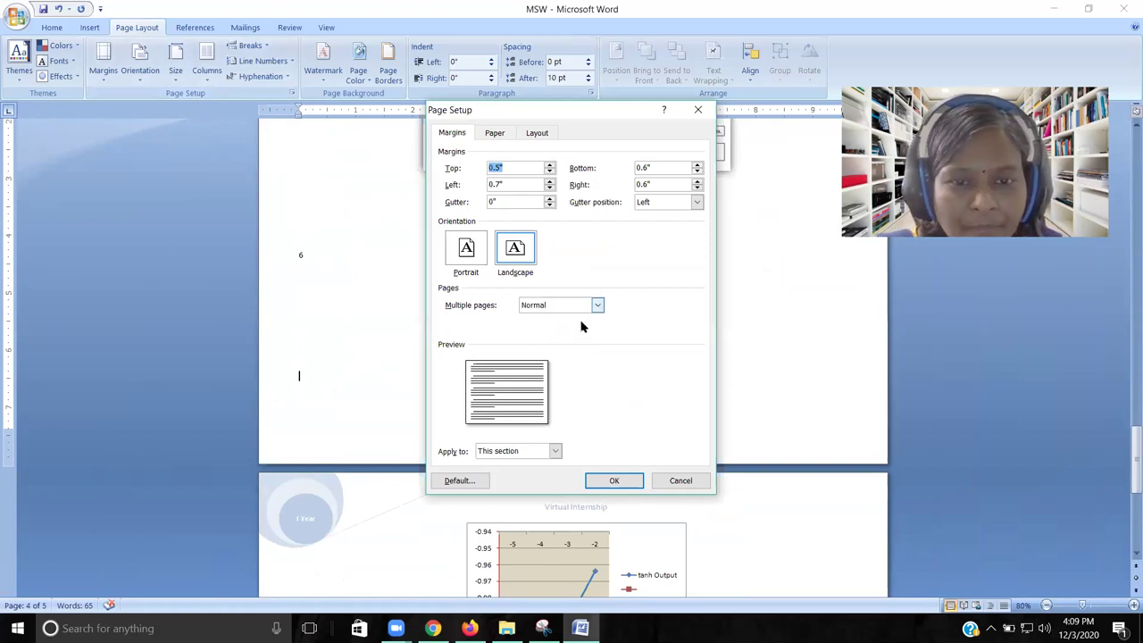
click(468, 254)
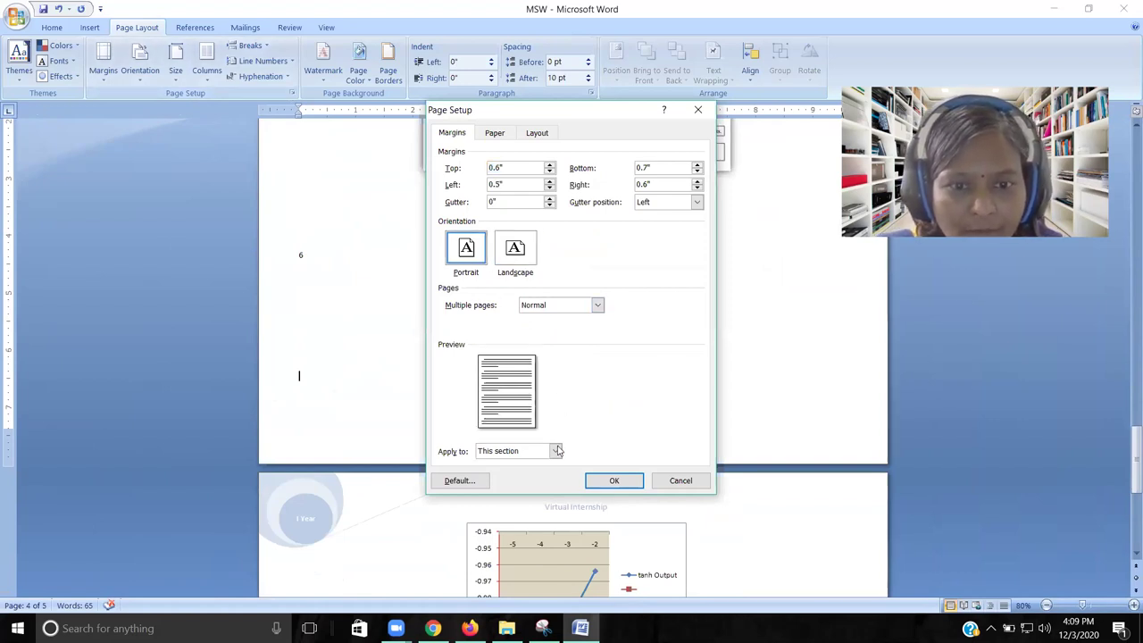
click(557, 450)
click(535, 474)
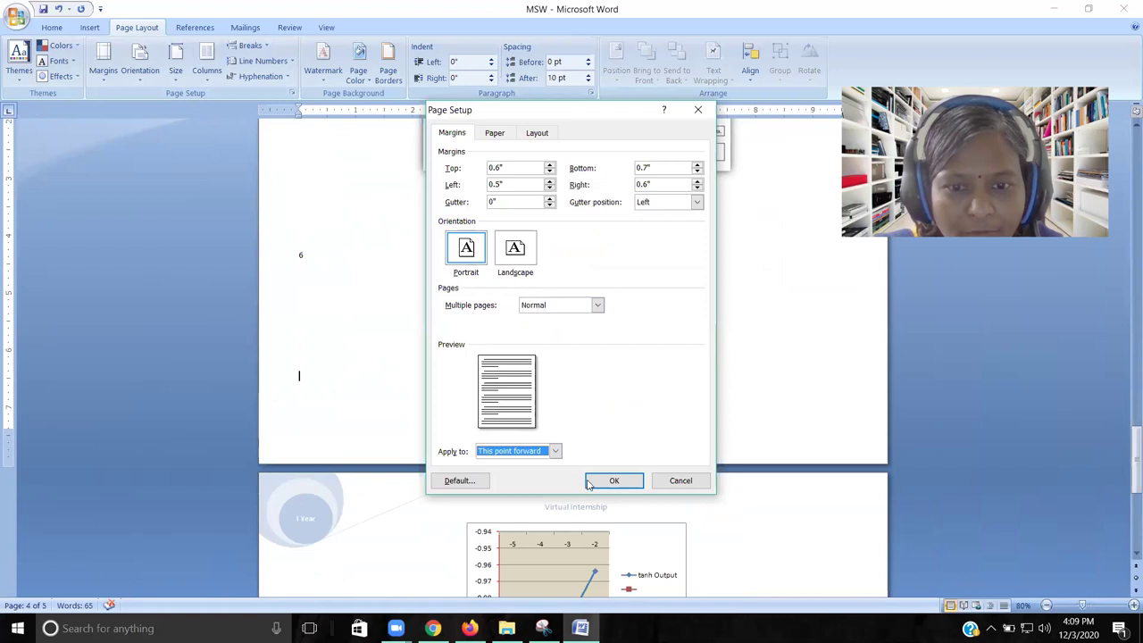
click(589, 482)
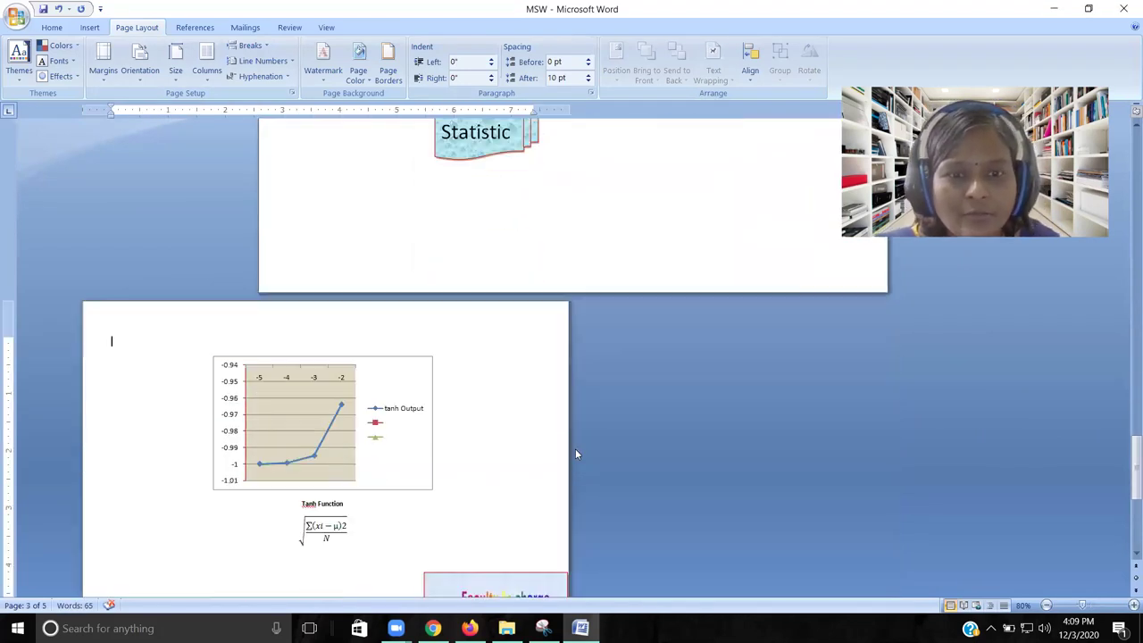
Step: Zoom the document in to 130% and apply the CONFIDENTIAL 1 watermark from the cover page
scroll(575, 450, up, 10)
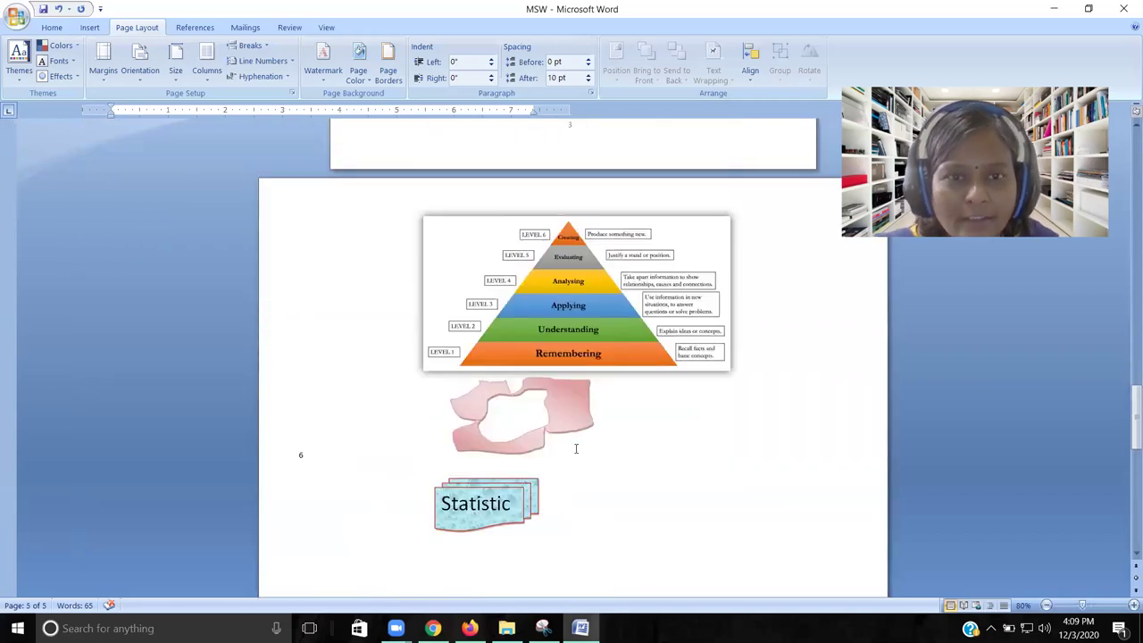
scroll(575, 450, up, 15)
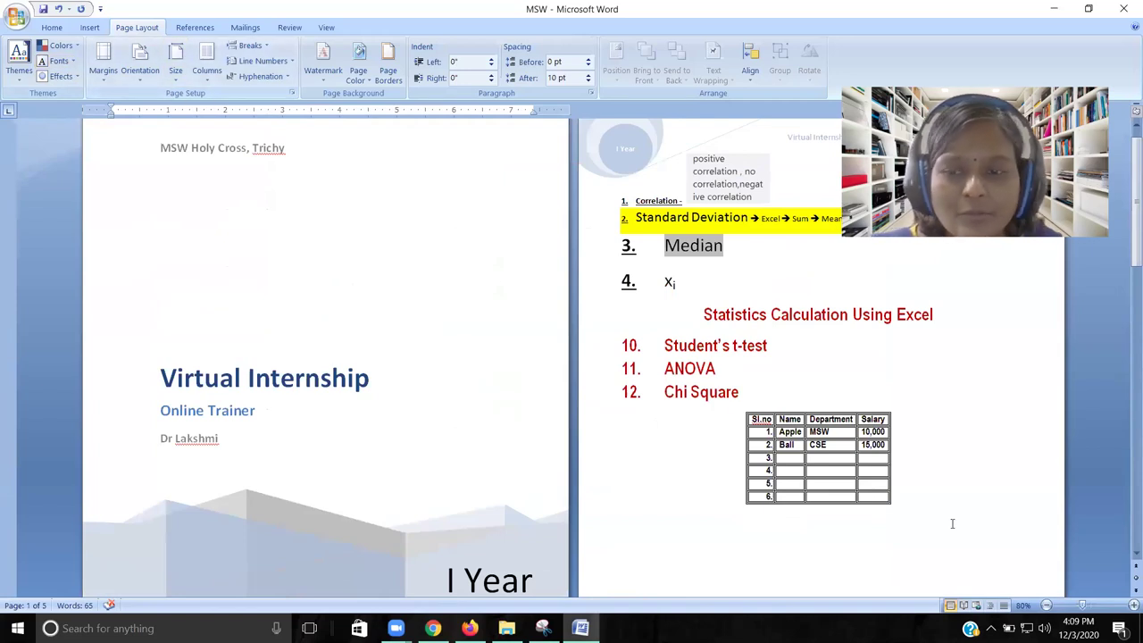
click(1130, 605)
click(1130, 605)
click(1130, 605)
click(1131, 605)
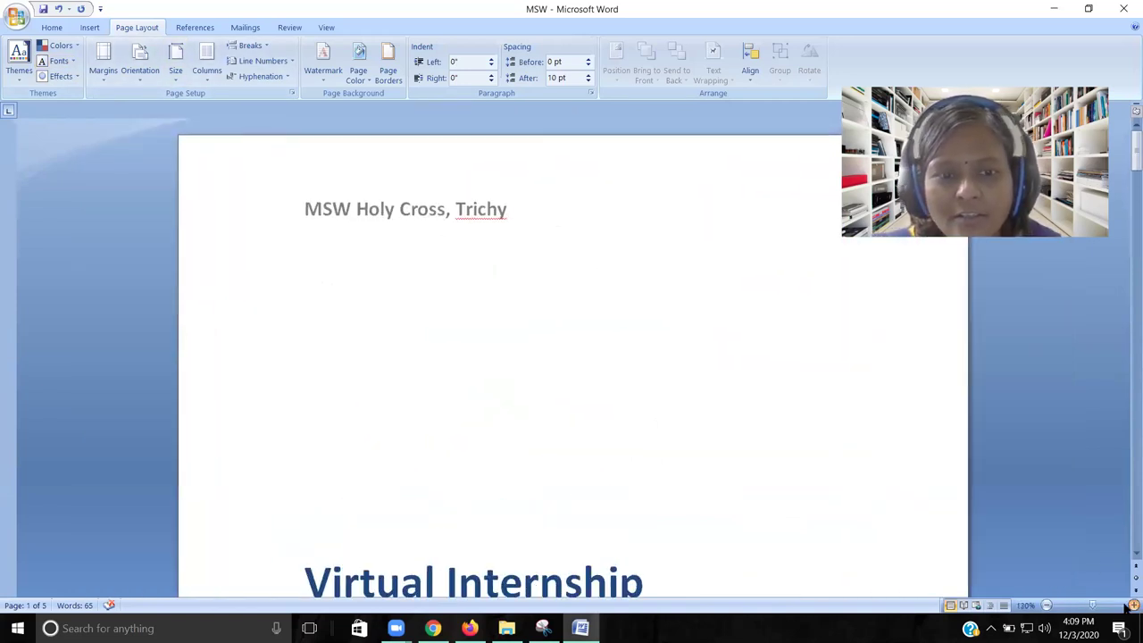
scroll(600, 484, down, 5)
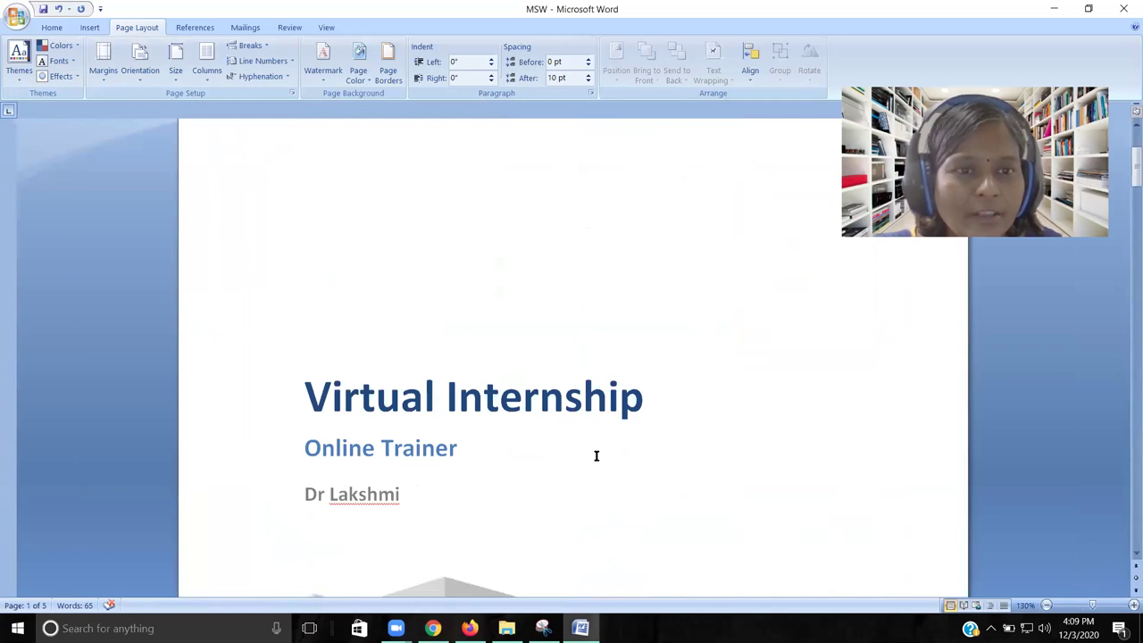
scroll(586, 434, up, 5)
click(531, 393)
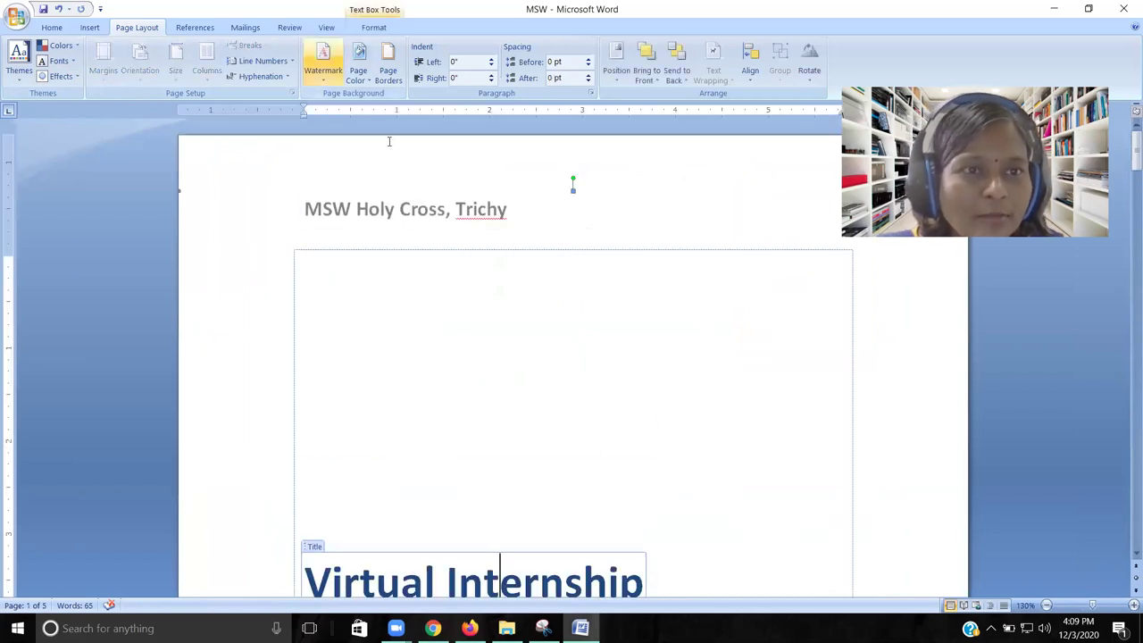
click(323, 69)
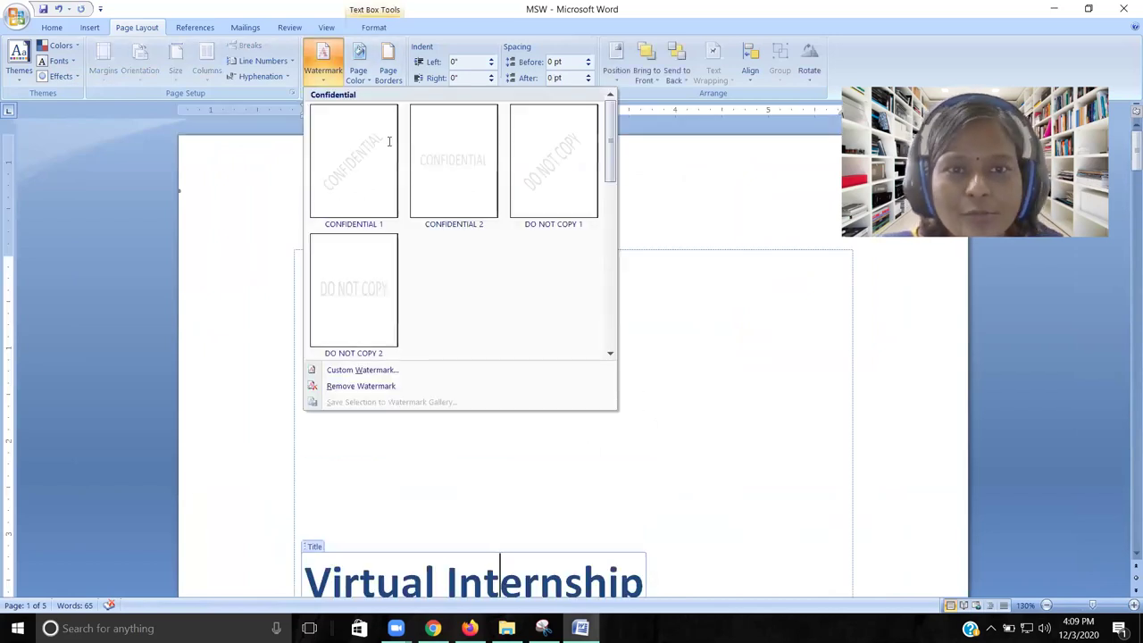
click(338, 153)
Step: Examine how the CONFIDENTIAL watermark looks on the cover page and the following pages, including the landscape pyramid page
scroll(490, 406, down, 1)
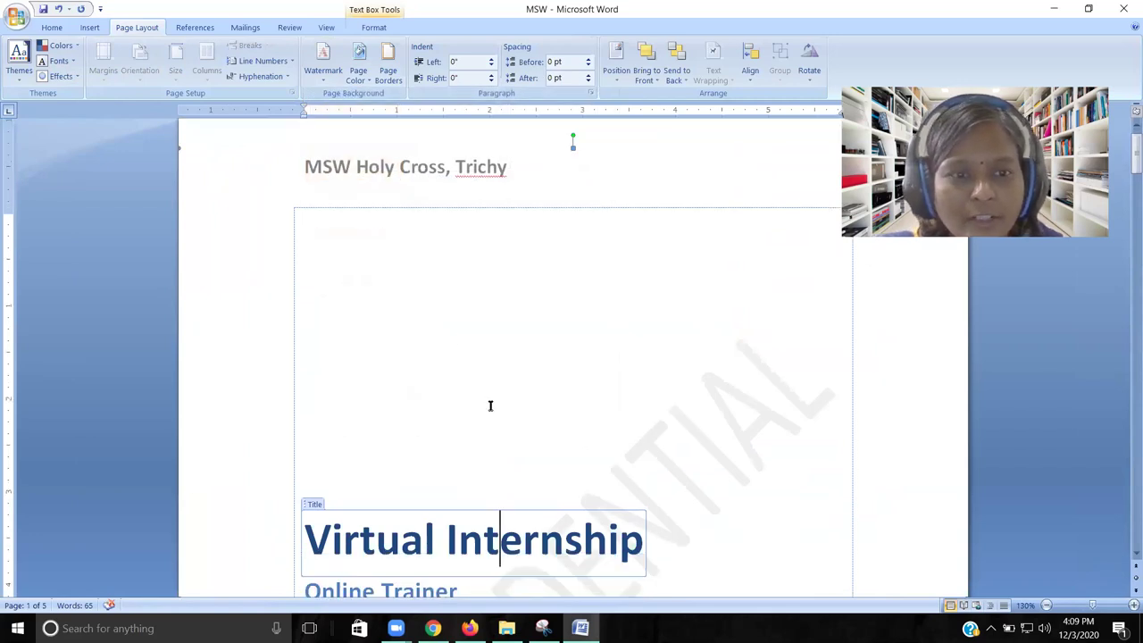
scroll(499, 404, down, 5)
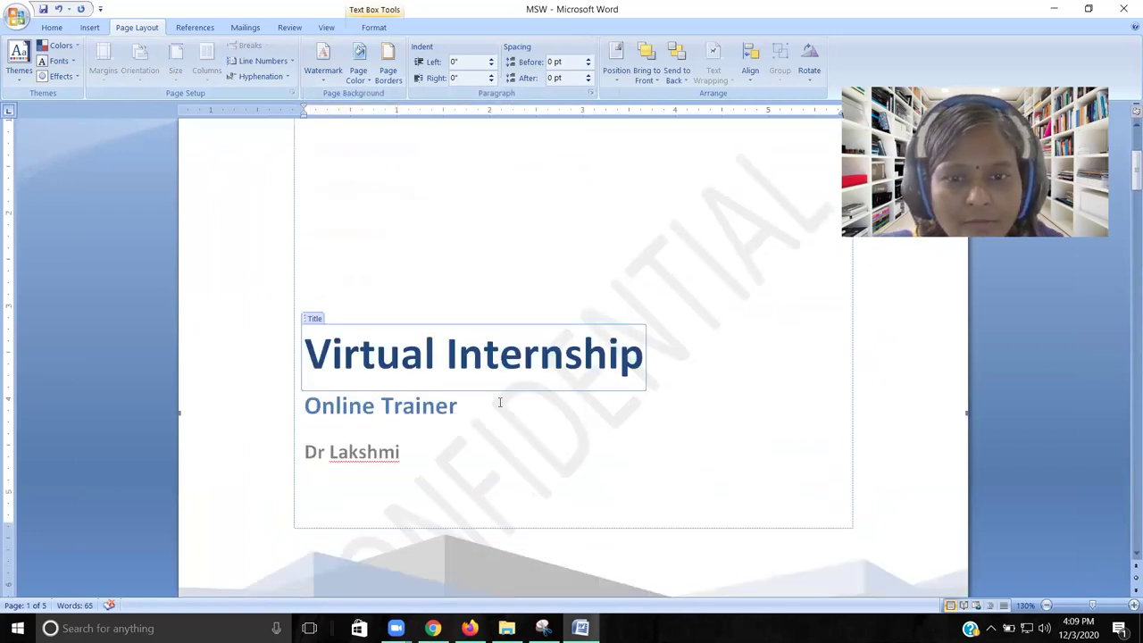
click(936, 433)
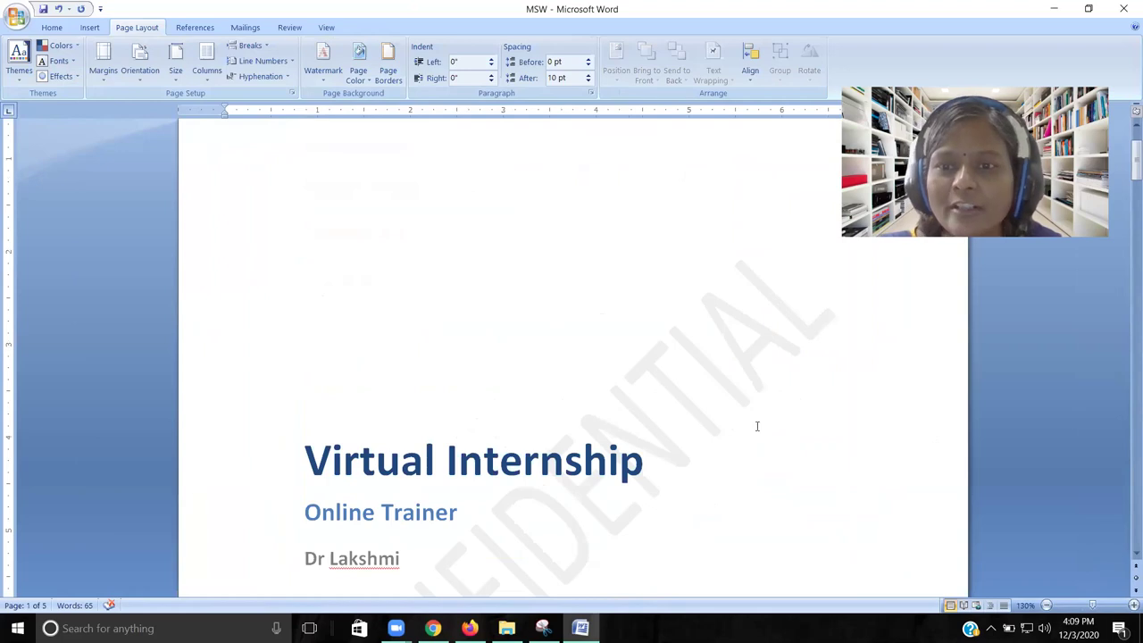
scroll(589, 467, down, 10)
scroll(584, 466, down, 10)
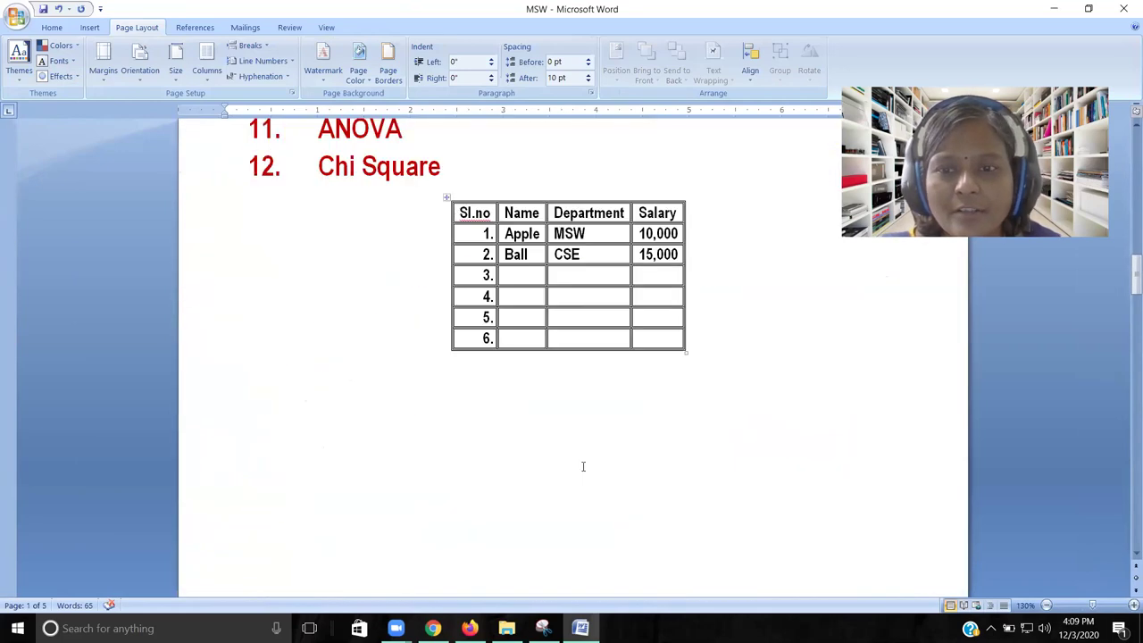
scroll(583, 466, down, 10)
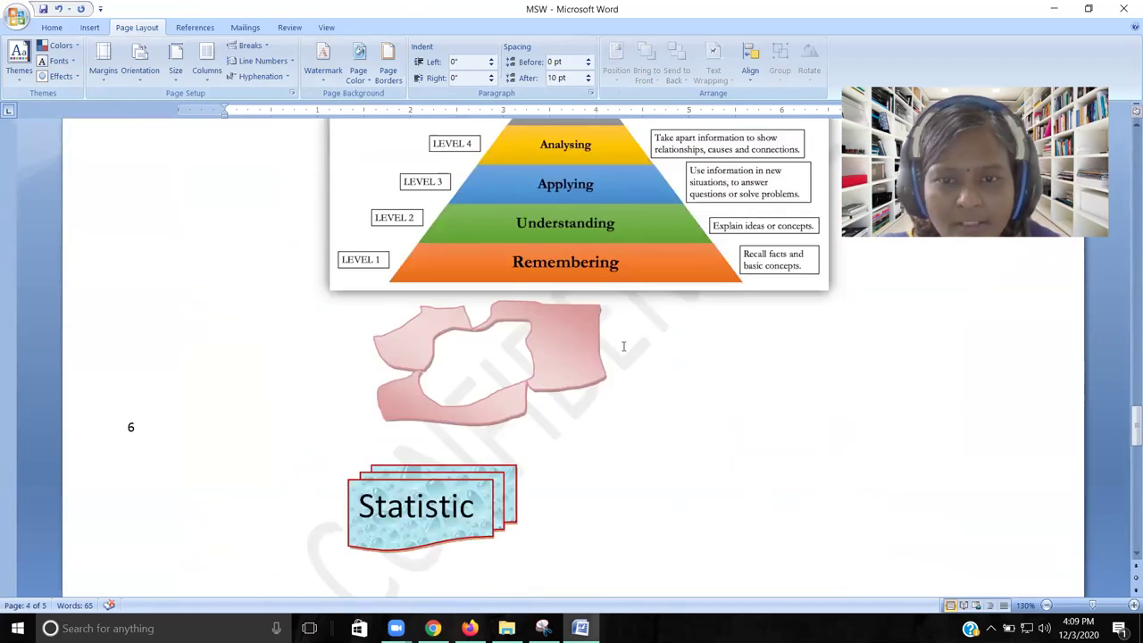
scroll(634, 343, down, 5)
scroll(645, 340, up, 10)
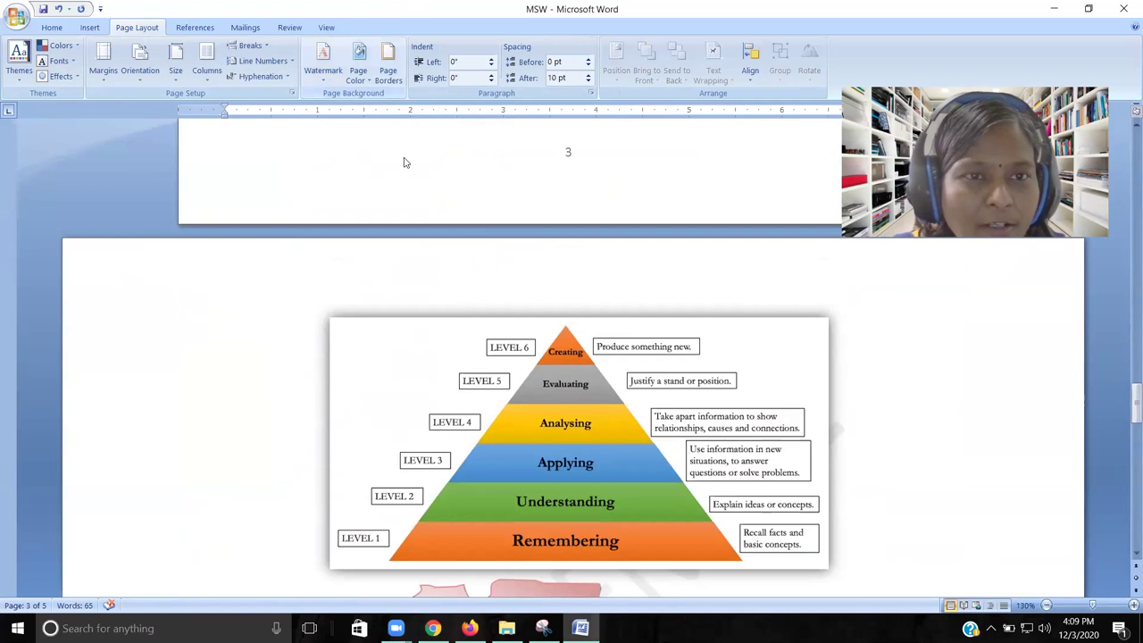
Step: Remove the CONFIDENTIAL watermark with the No watermark option of the custom watermark settings and check the pages
click(322, 64)
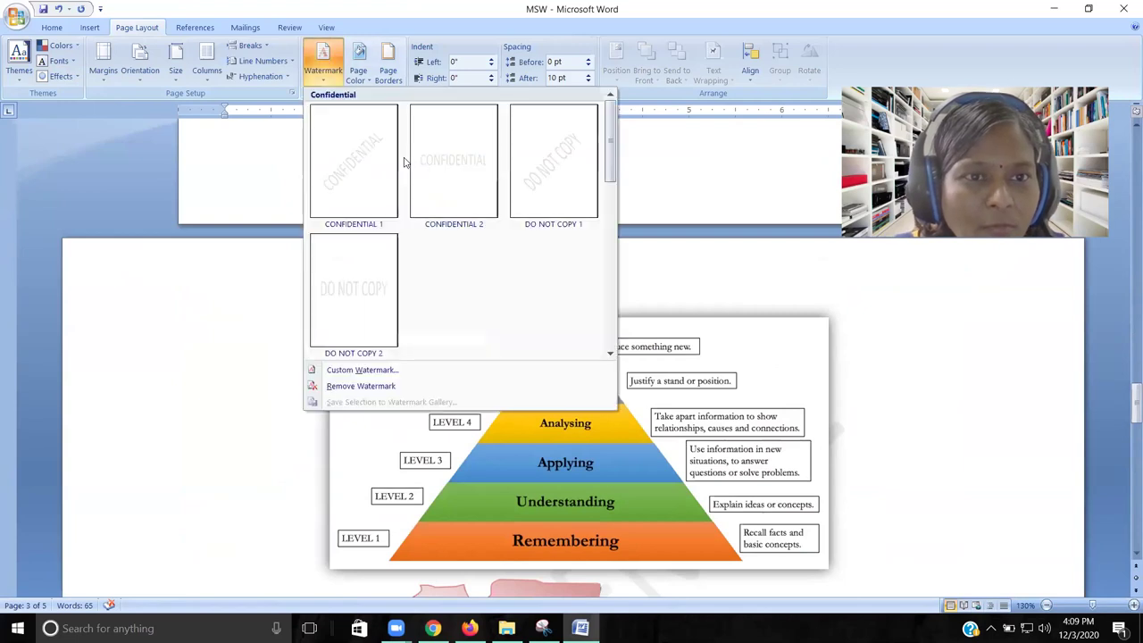
click(366, 369)
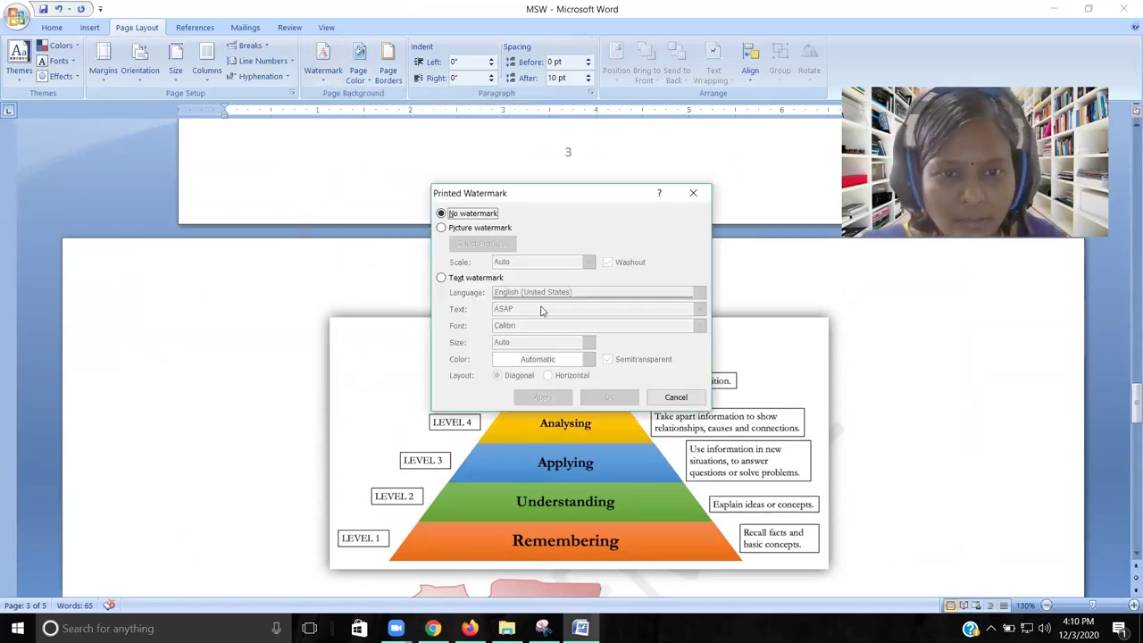
click(480, 229)
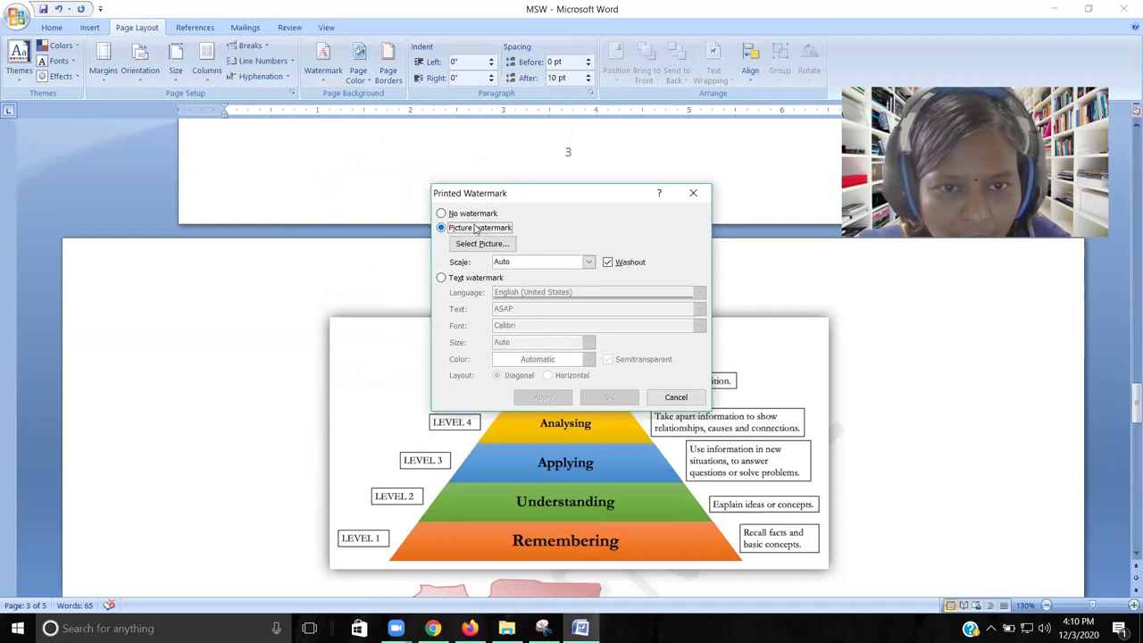
click(474, 215)
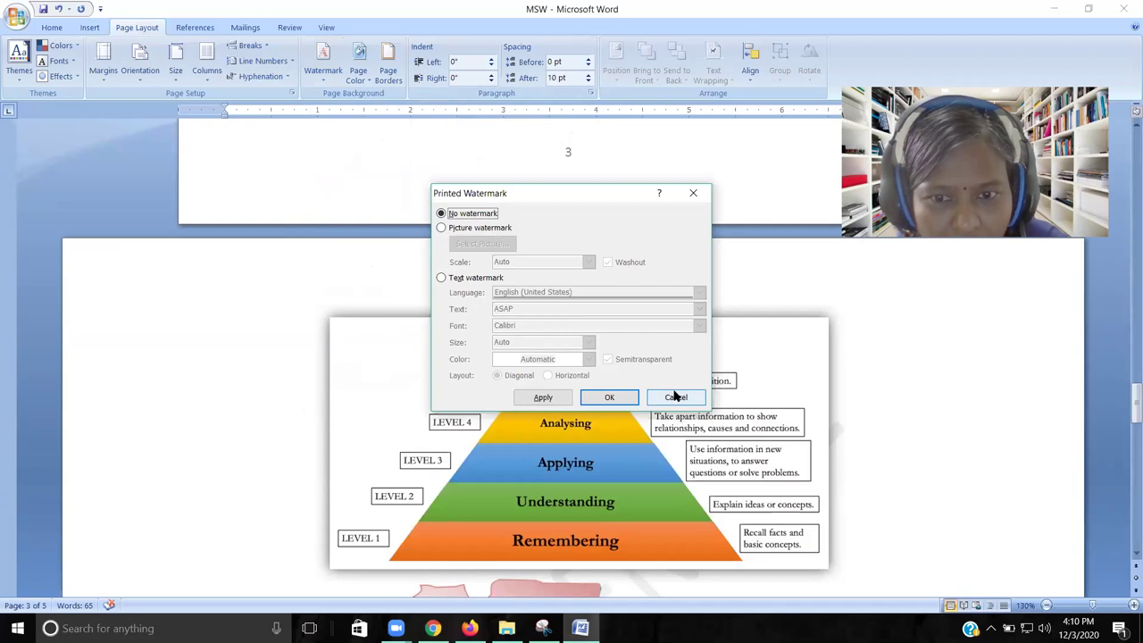
click(611, 397)
scroll(326, 279, up, 3)
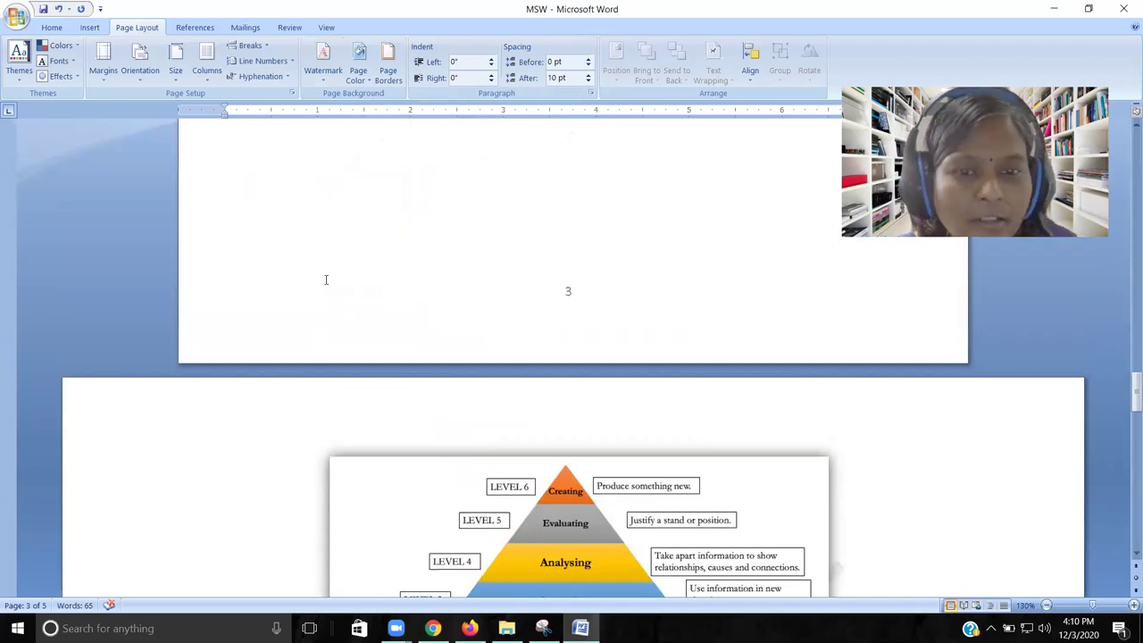
key(ctrl+Home)
scroll(349, 318, down, 15)
scroll(349, 319, up, 3)
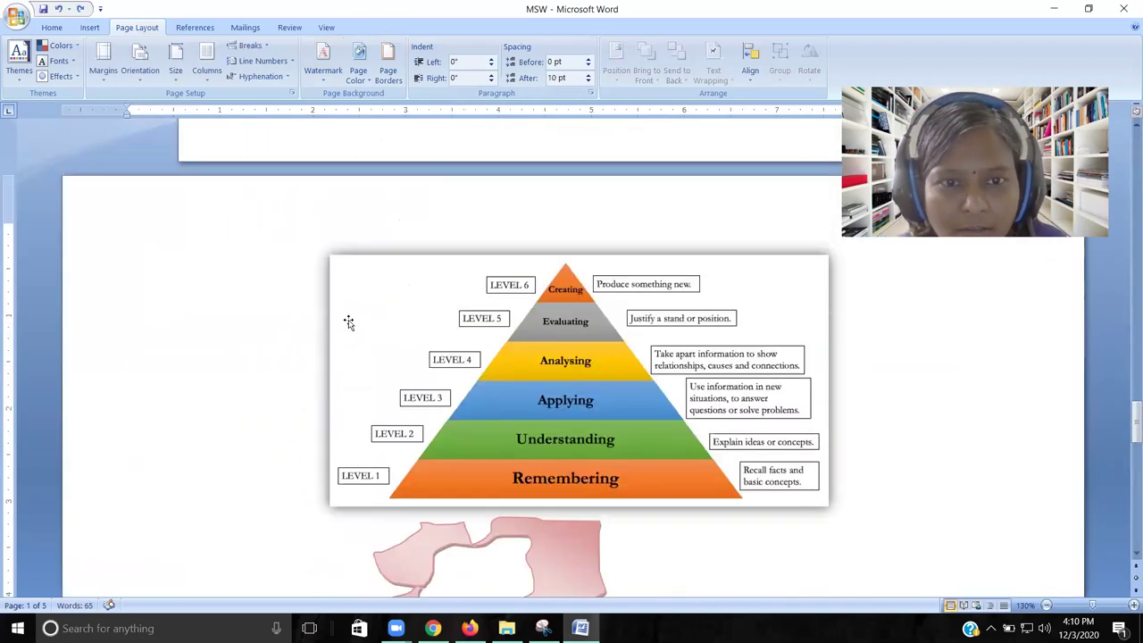
Step: Add a custom diagonal, semitransparent text watermark in Calibri with the trainer's name and initial as its text
scroll(348, 321, down, 10)
click(323, 63)
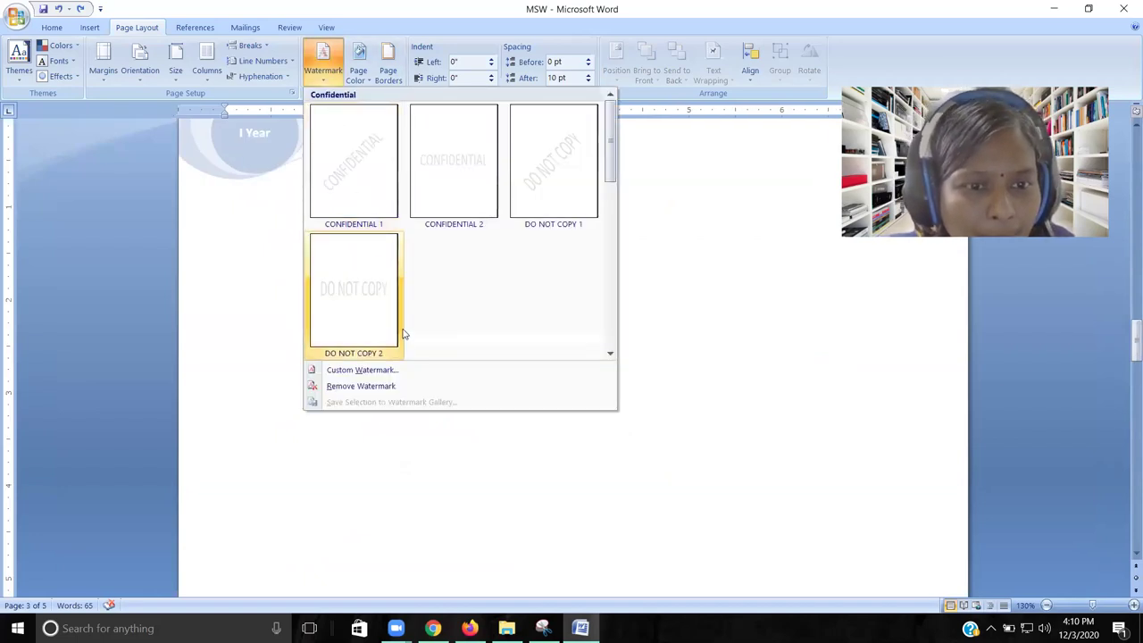
click(385, 373)
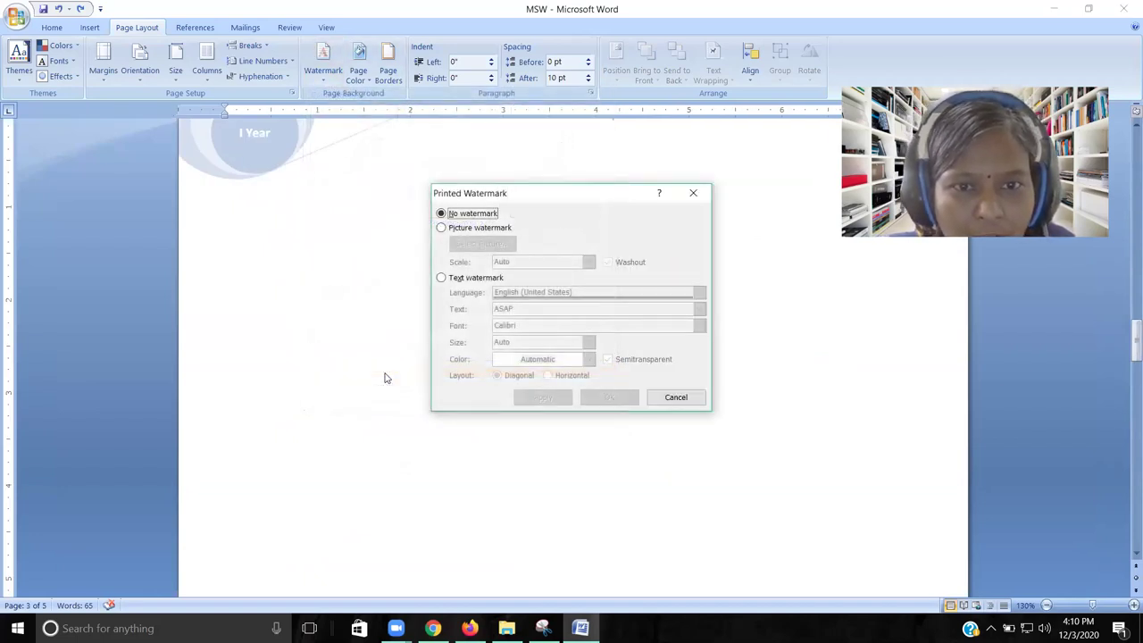
click(488, 281)
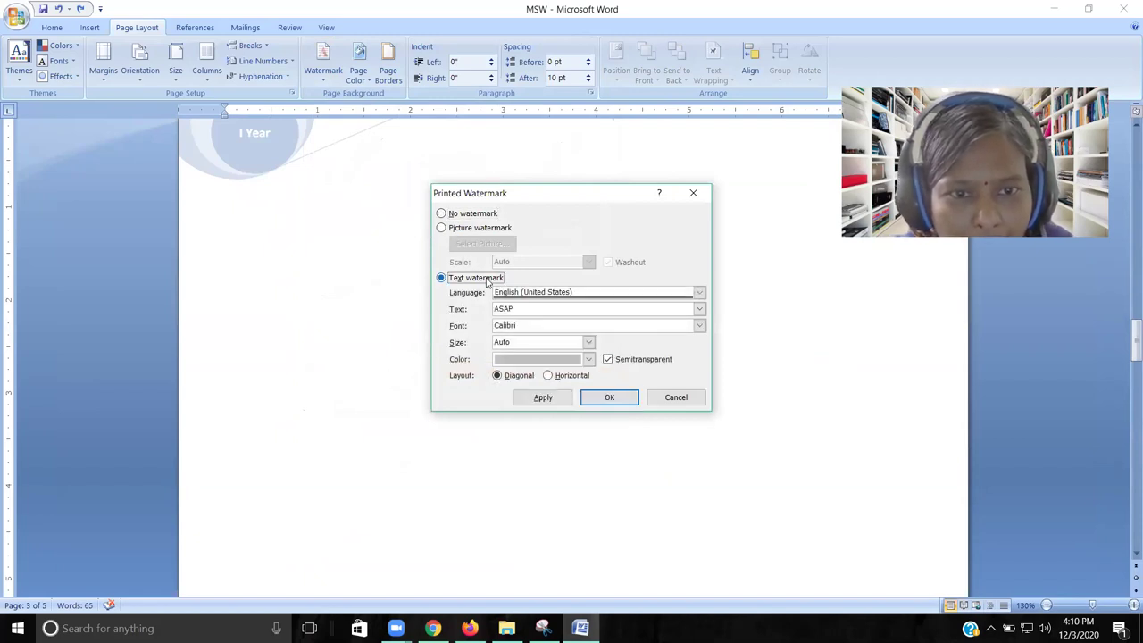
double_click(497, 308)
text(Dr Lakshmi)
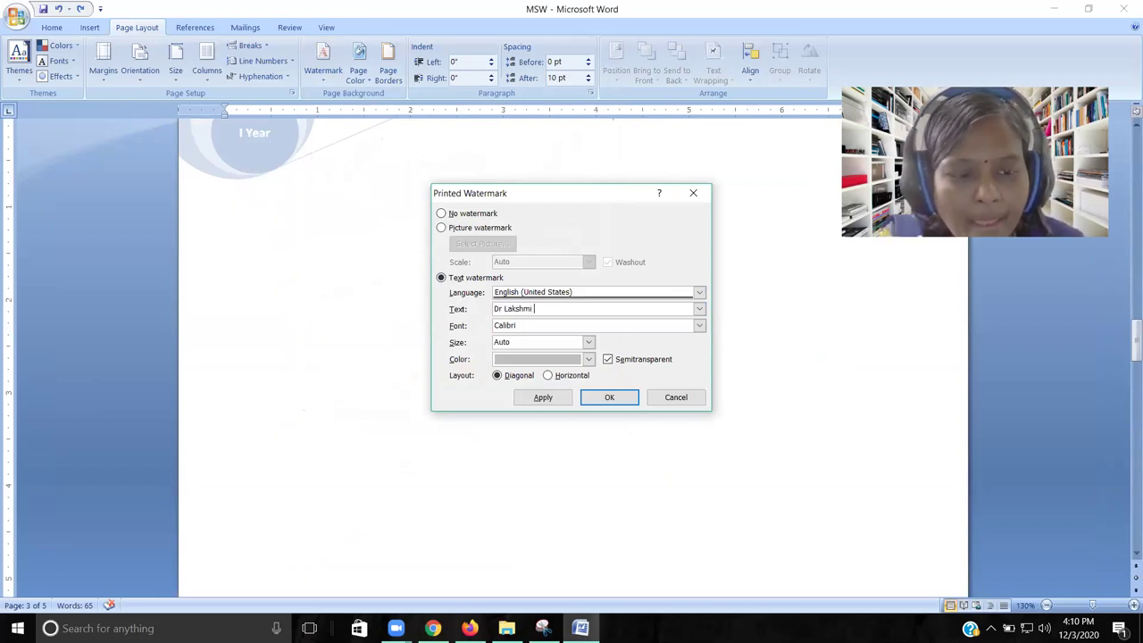
text( D)
click(609, 397)
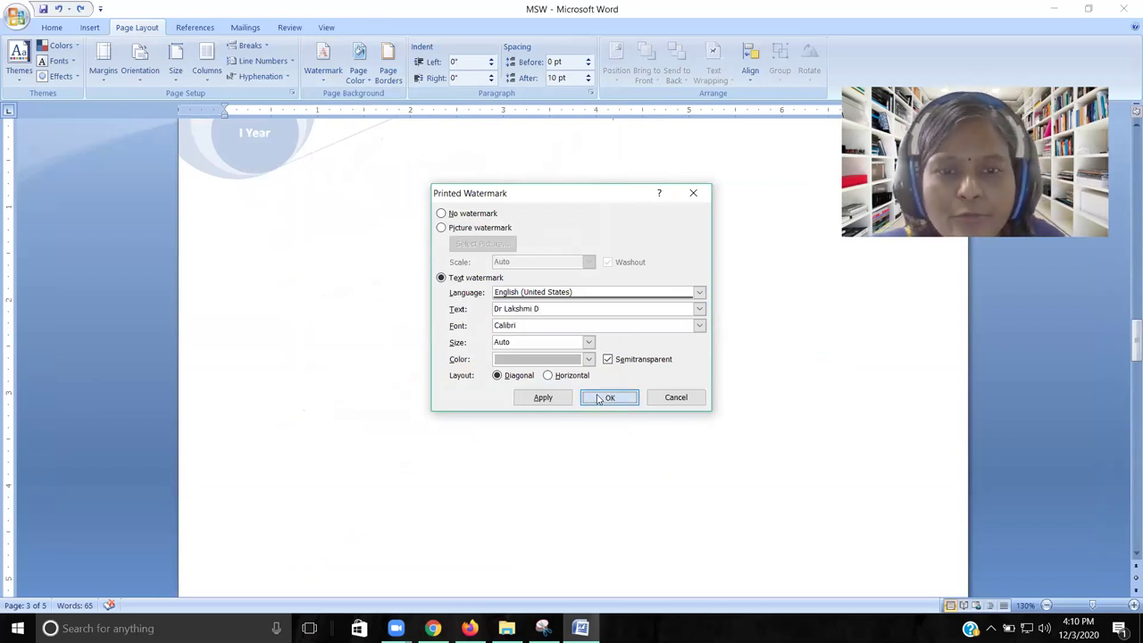
Step: Check the custom name watermark on the pages and set the page color to a light purple theme shade
scroll(603, 313, down, 5)
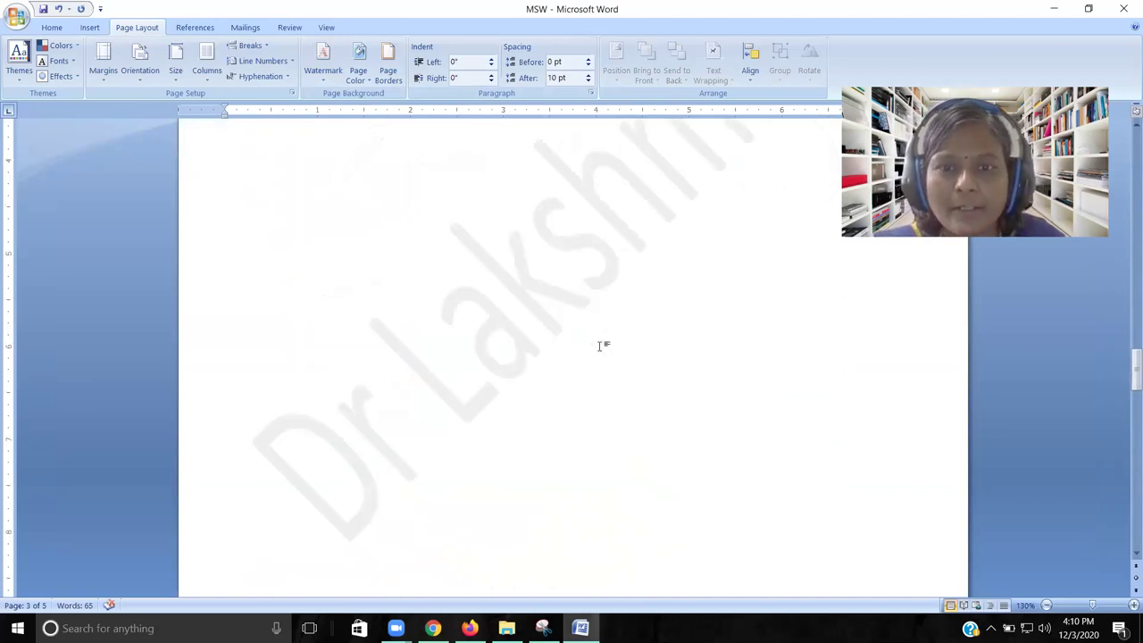
scroll(607, 339, down, 3)
scroll(607, 339, up, 6)
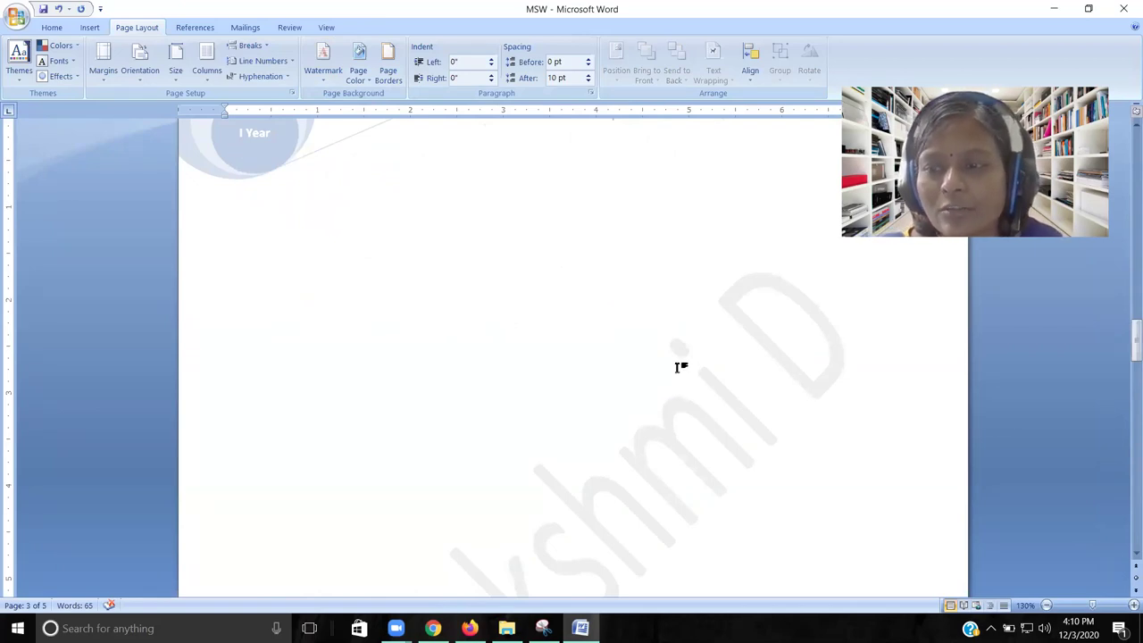
scroll(676, 364, down, 3)
scroll(670, 352, up, 8)
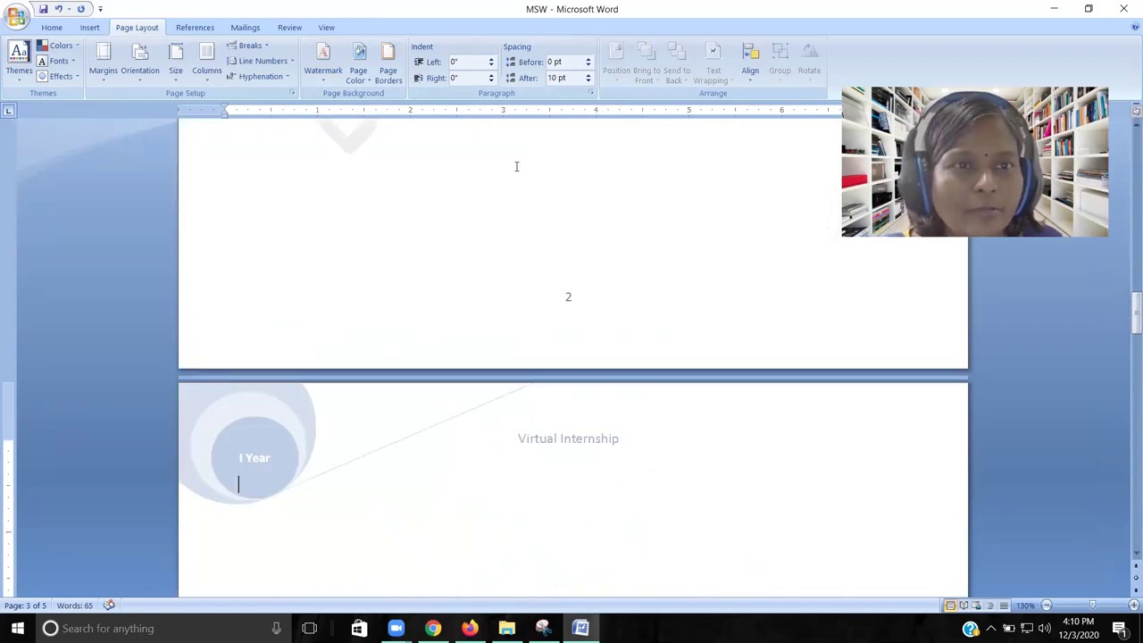
click(357, 70)
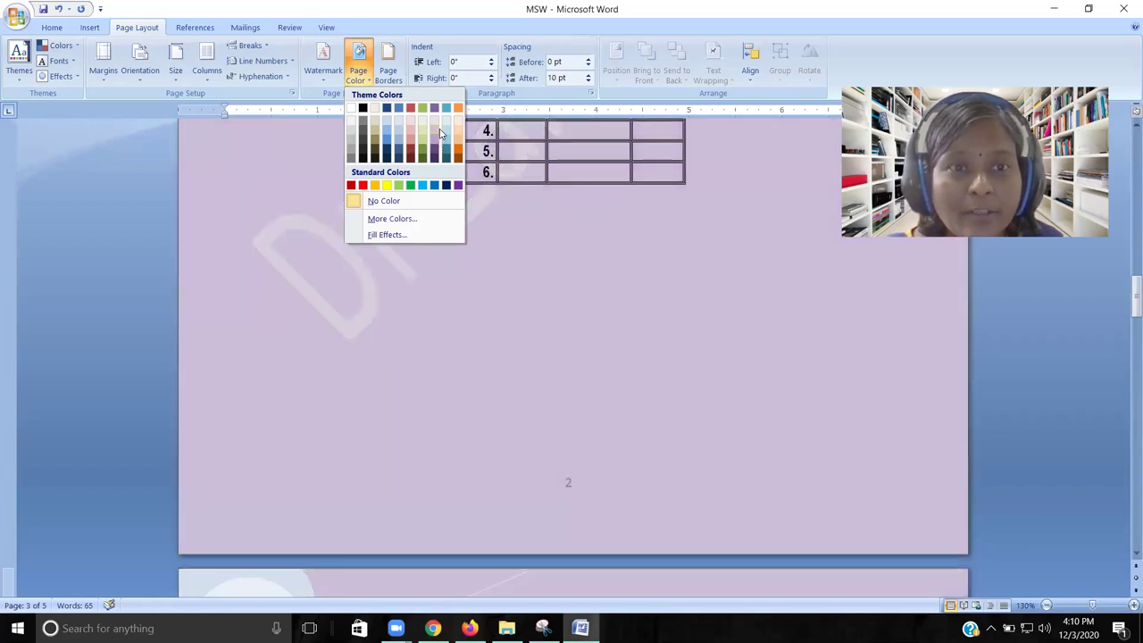
click(441, 133)
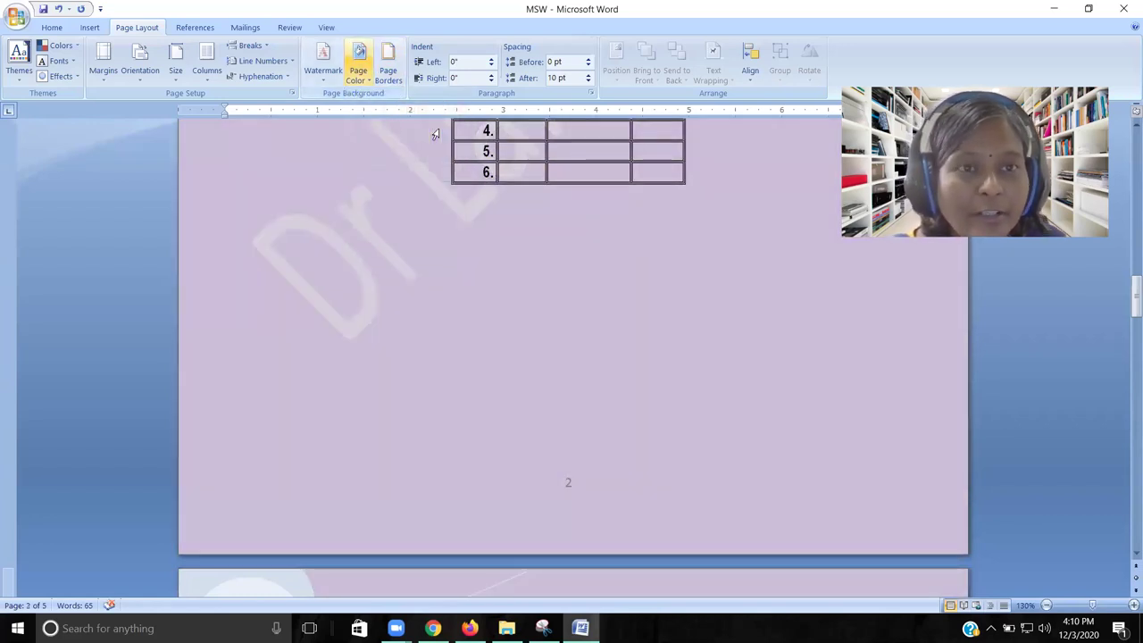
Step: Fill the page background with the Stationery texture from the page color's fill effects
key(alt+p)
key(p)
key(c)
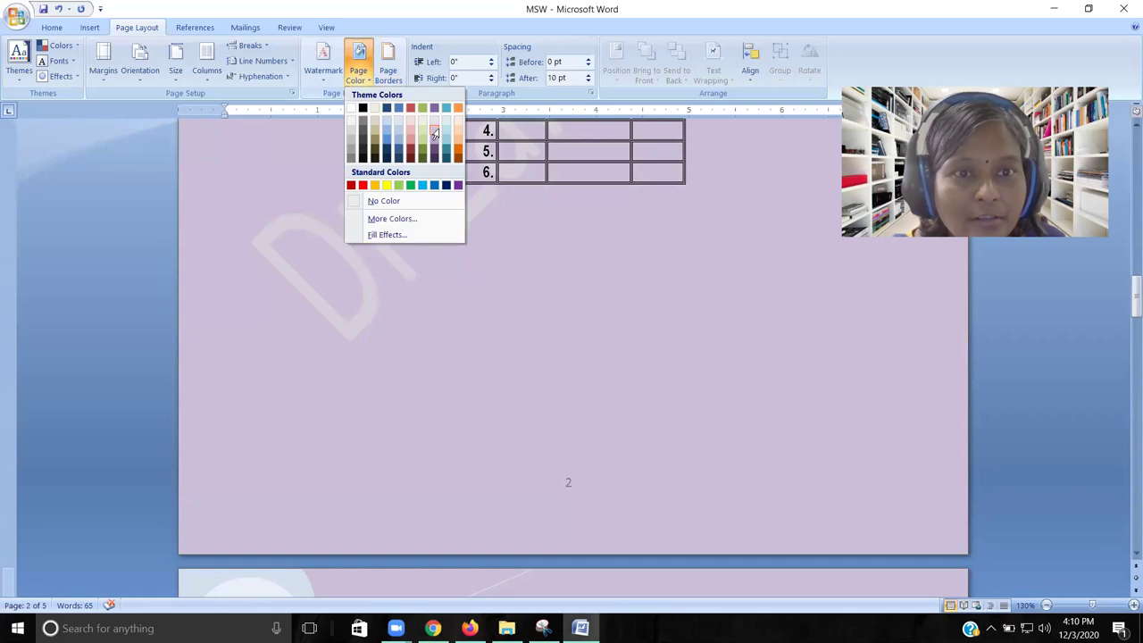
click(384, 234)
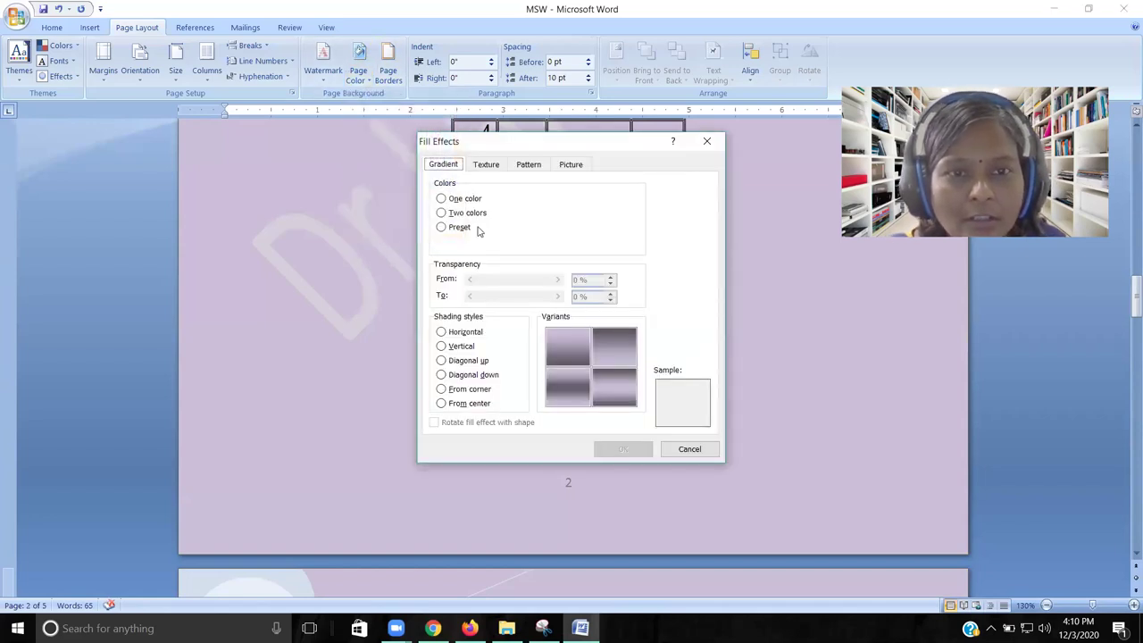
click(488, 166)
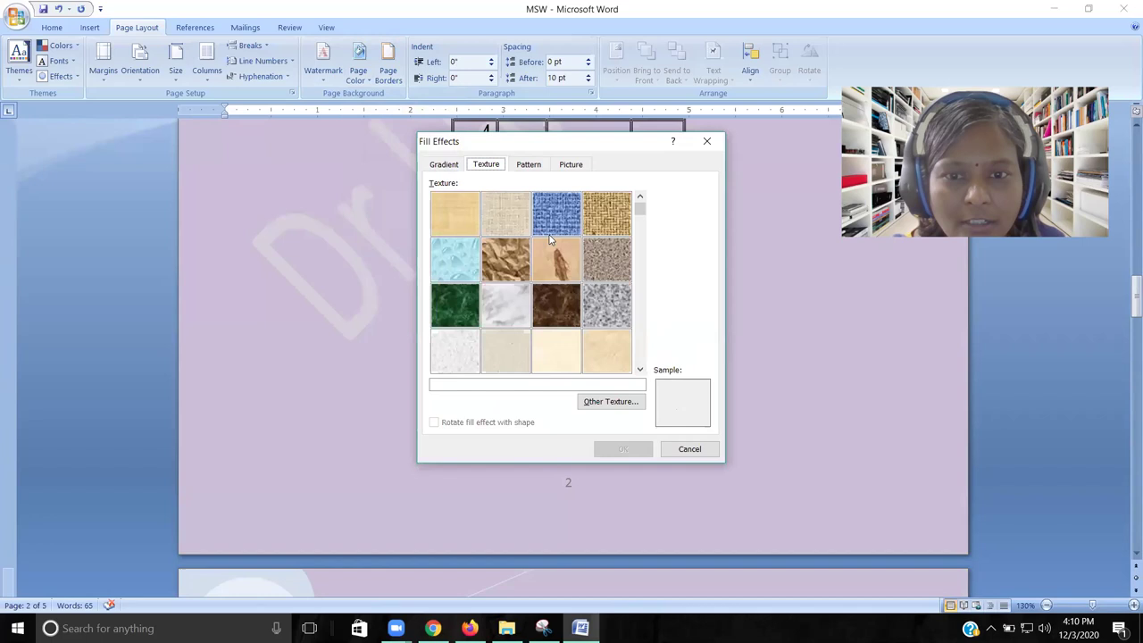
click(603, 344)
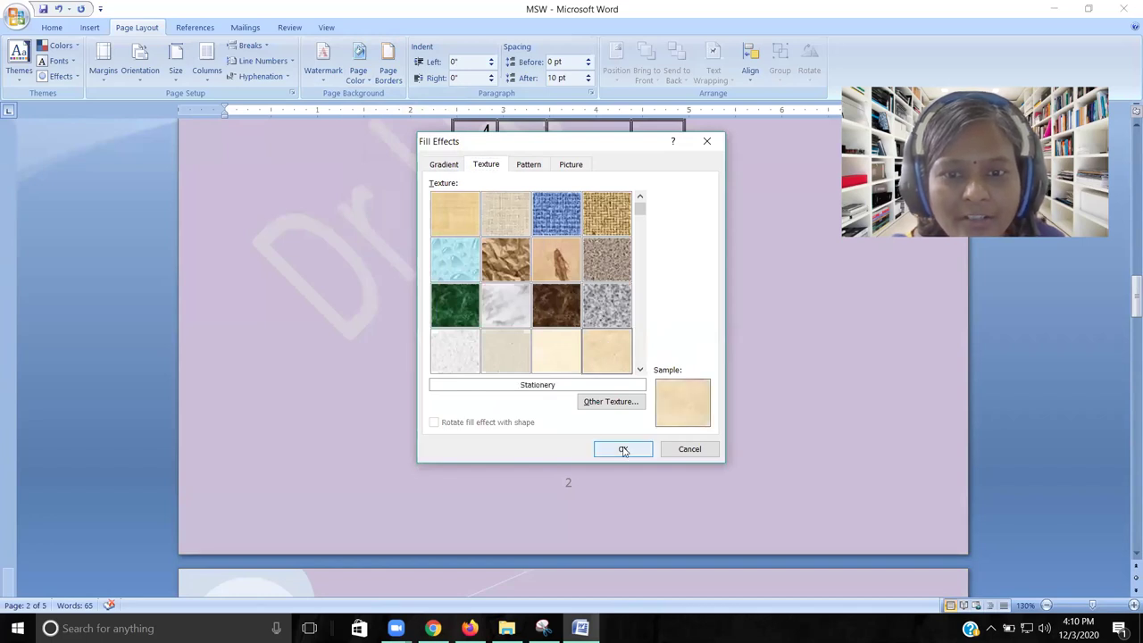
click(624, 449)
Step: Examine how the textured background looks on the cover page and the following pages
scroll(501, 386, up, 2)
scroll(502, 386, up, 10)
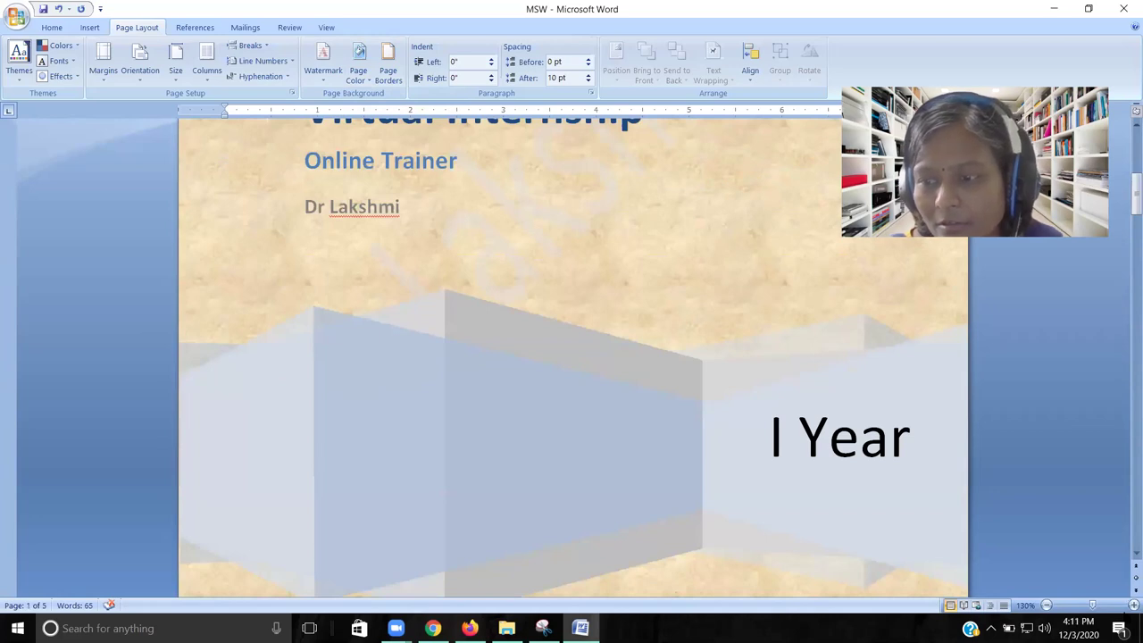
scroll(513, 385, up, 3)
scroll(513, 386, down, 3)
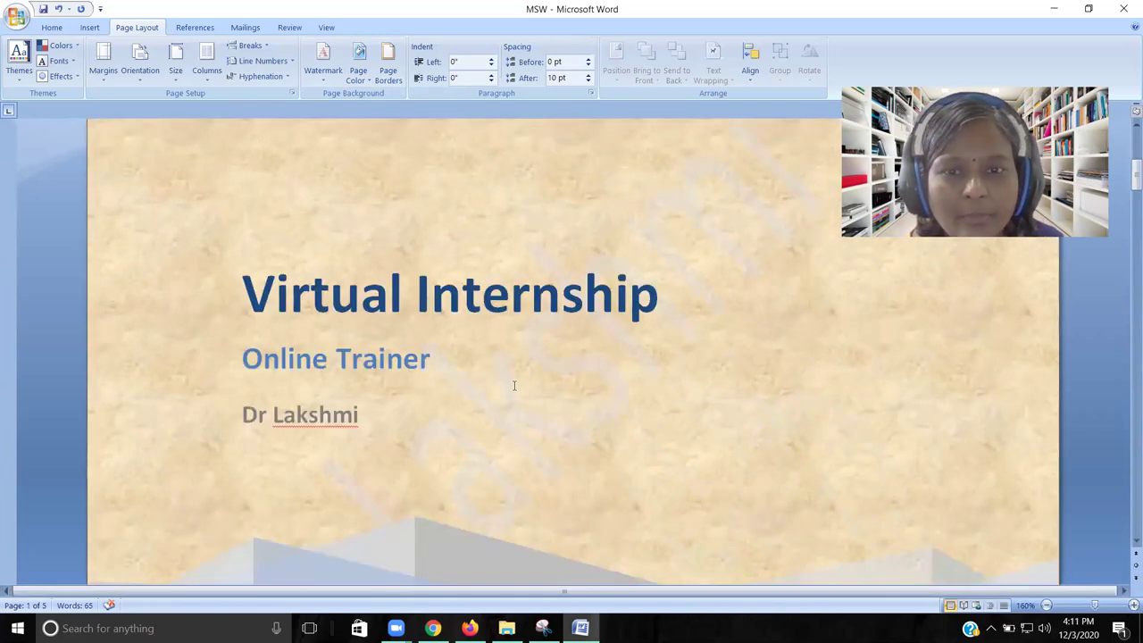
scroll(513, 385, down, 20)
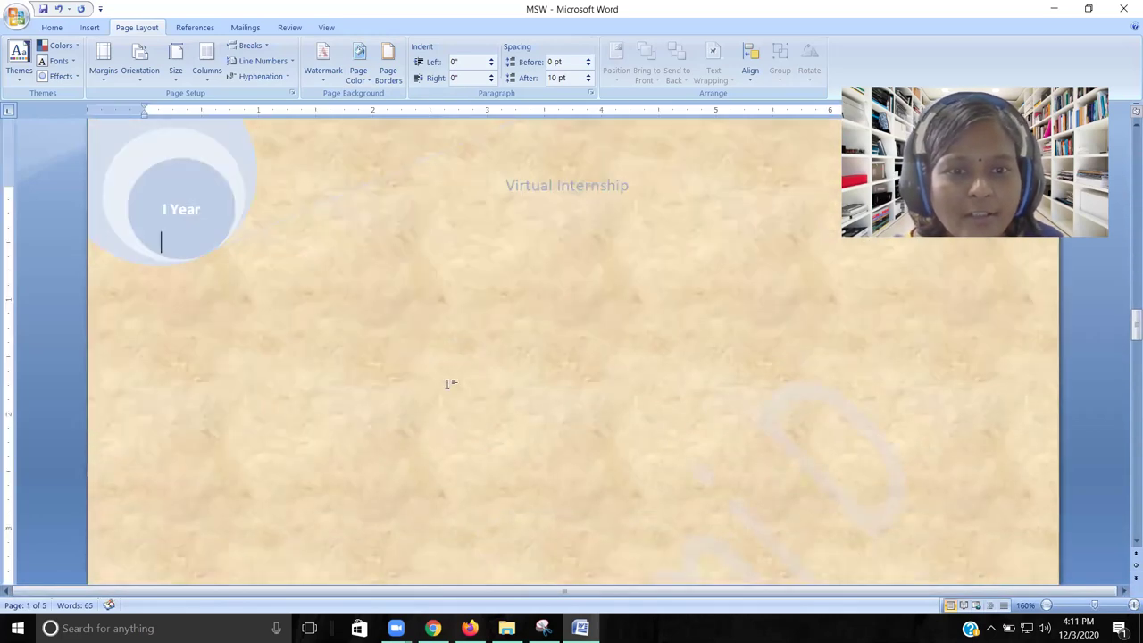
scroll(449, 384, down, 5)
scroll(449, 384, down, 5)
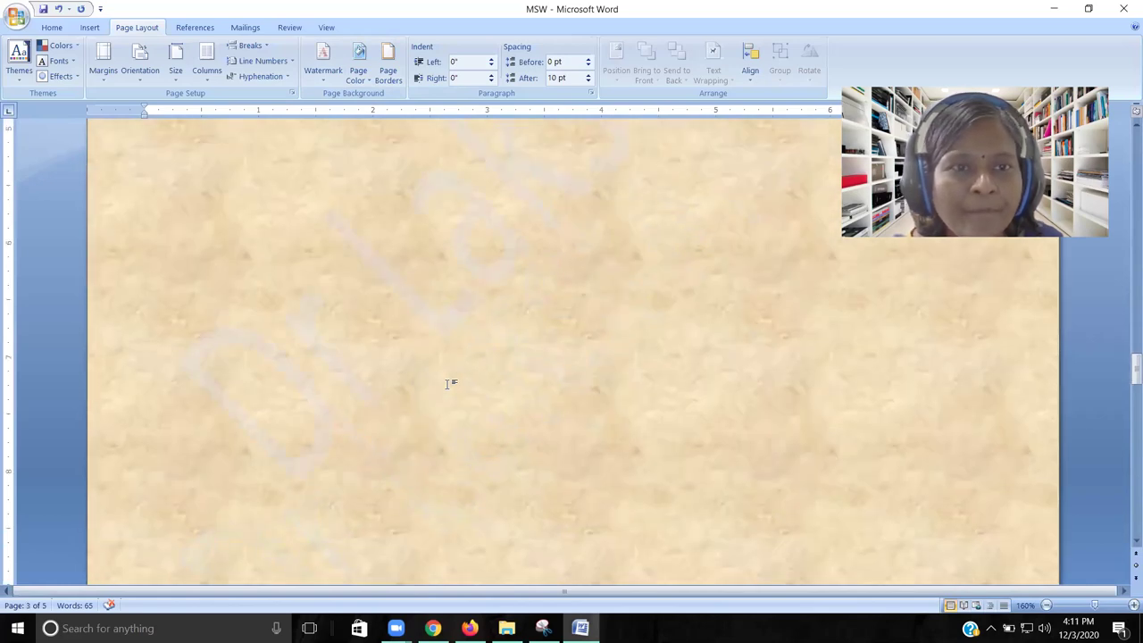
scroll(449, 384, down, 2)
Step: Apply a page border with the small black diamond art to the whole document and check it on the pages
click(387, 70)
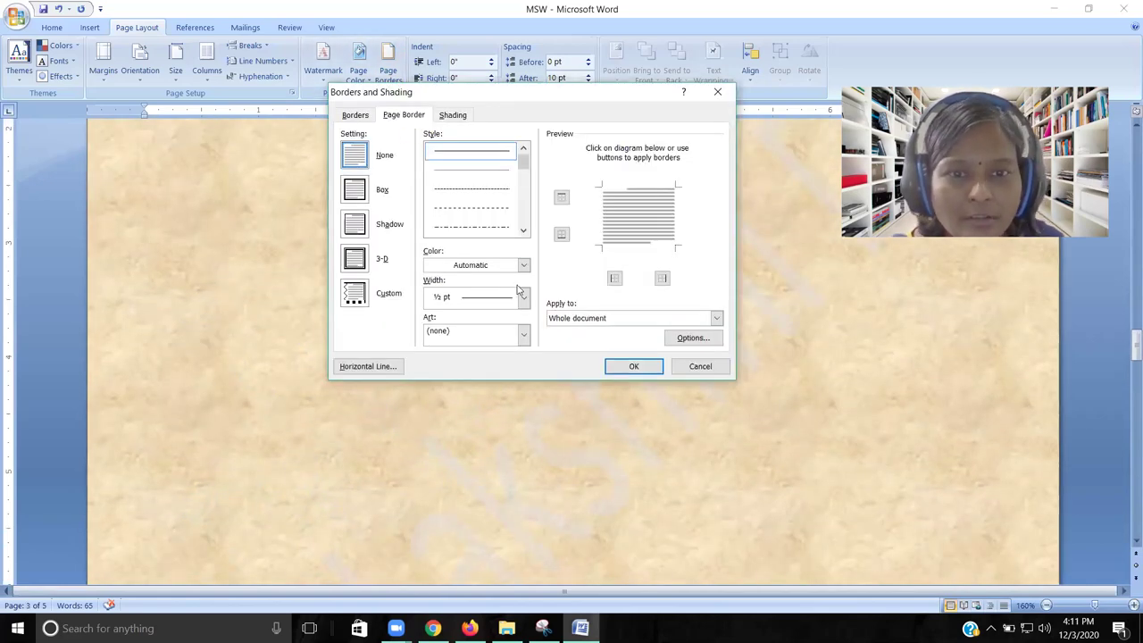
click(523, 333)
drag(525, 365, 531, 435)
click(523, 354)
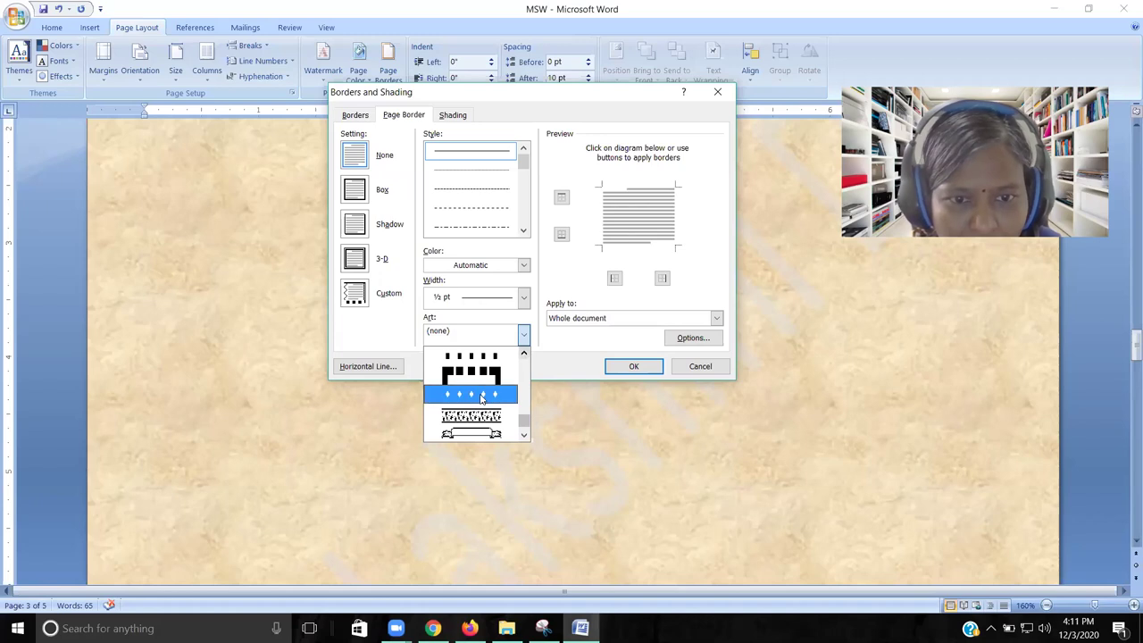
click(480, 394)
click(616, 366)
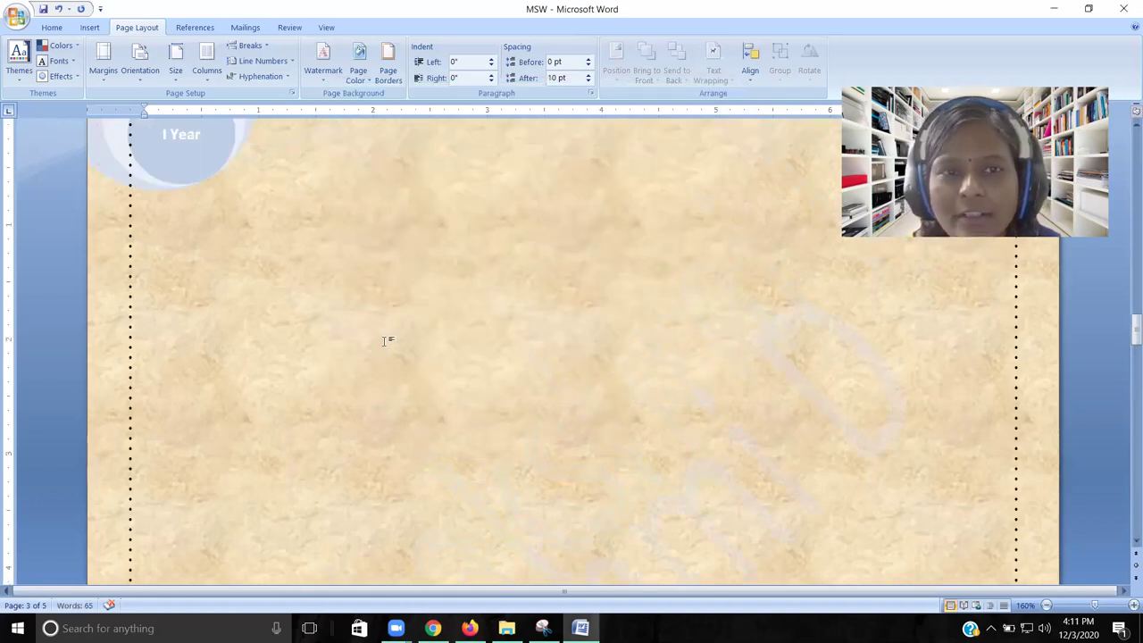
scroll(383, 340, up, 3)
Step: Set the whole document's page border to the orange cupcake art, check the pages, and reopen the border art choices
click(388, 64)
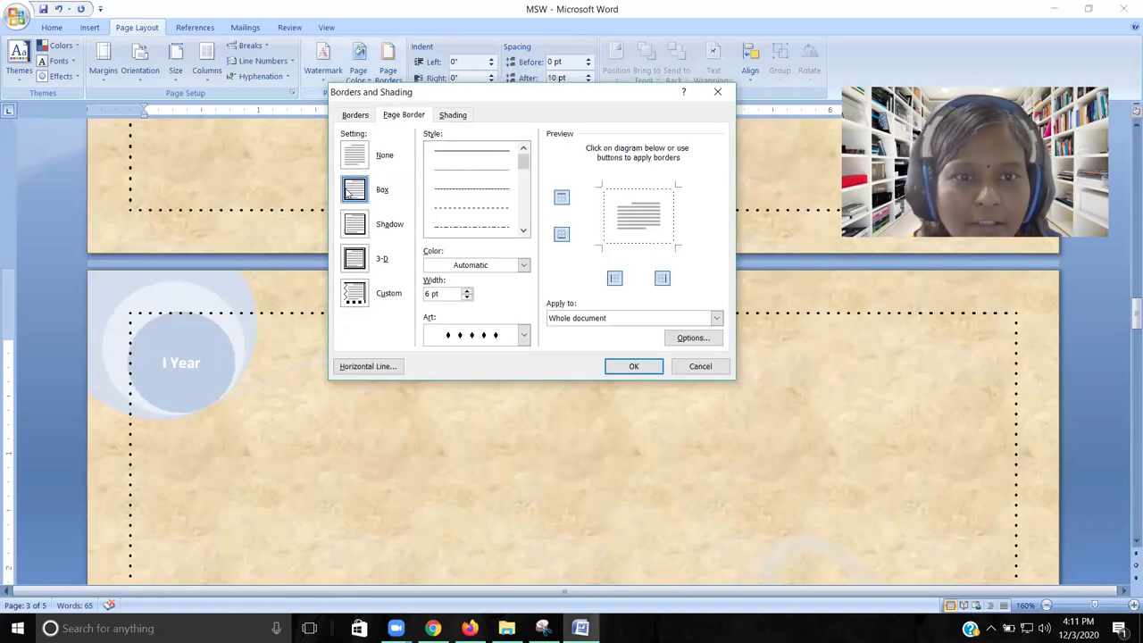
click(523, 333)
drag(525, 420, 527, 364)
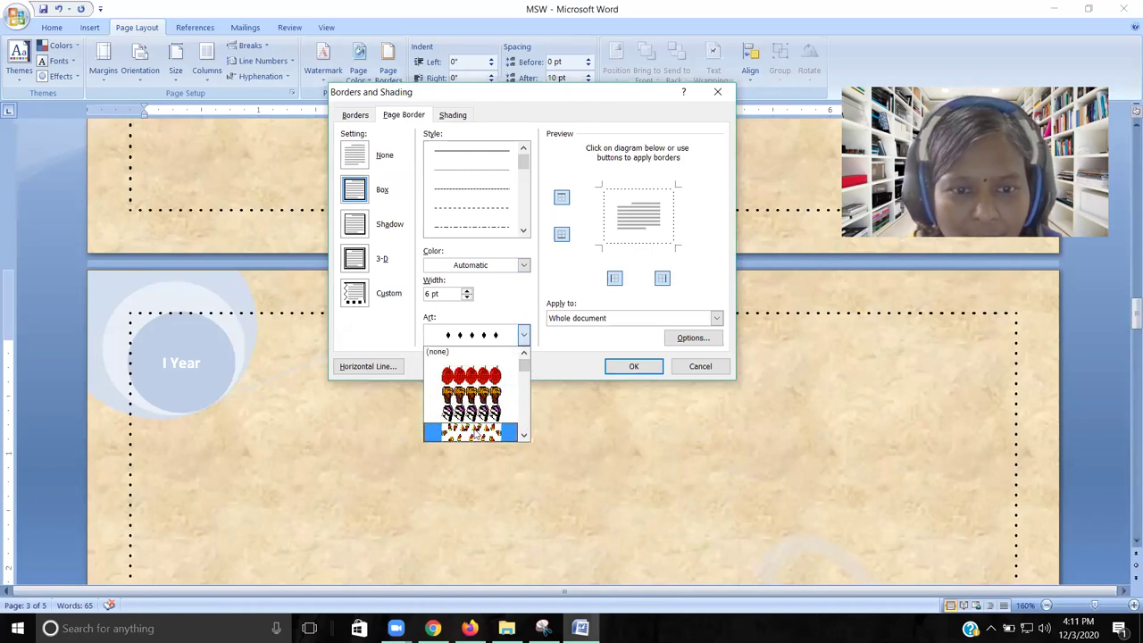
click(476, 399)
click(633, 366)
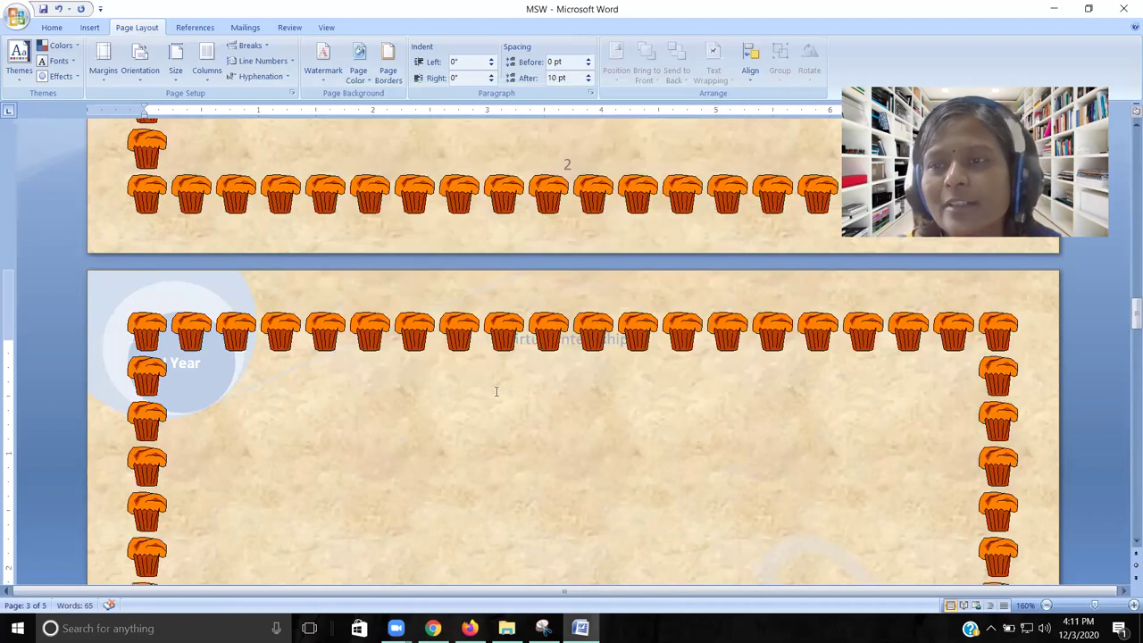
scroll(496, 391, up, 10)
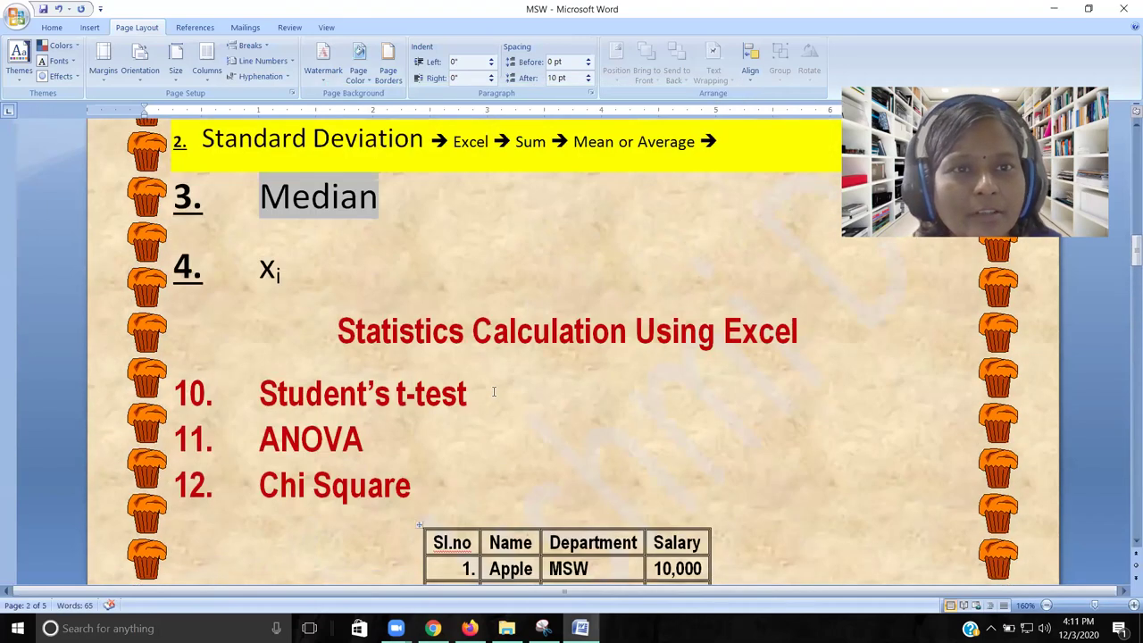
click(388, 71)
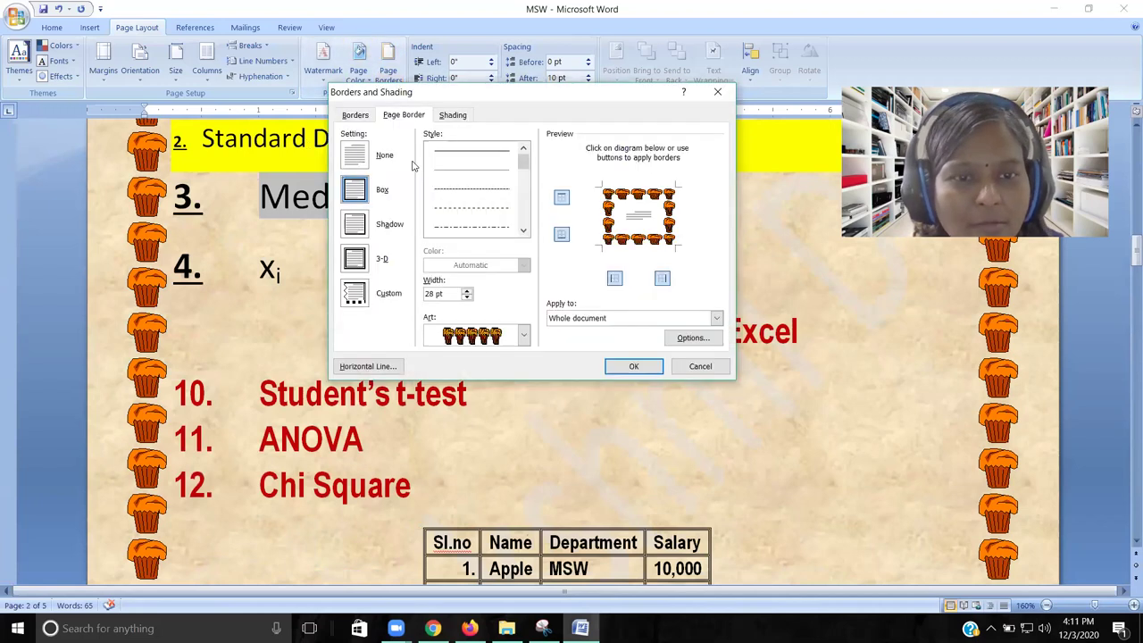
click(524, 335)
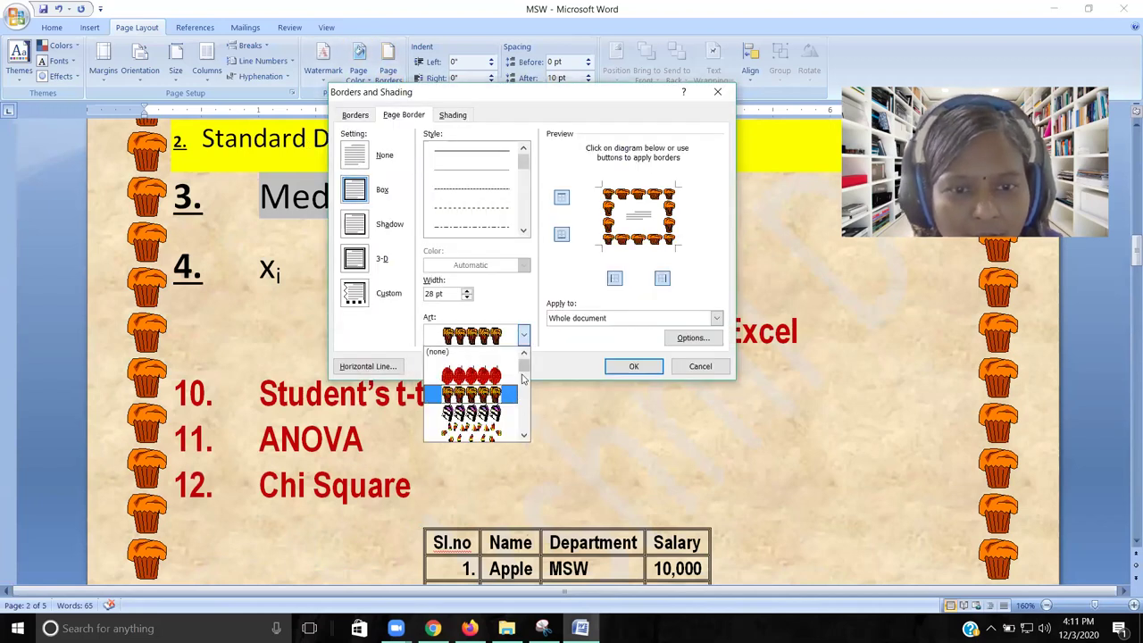
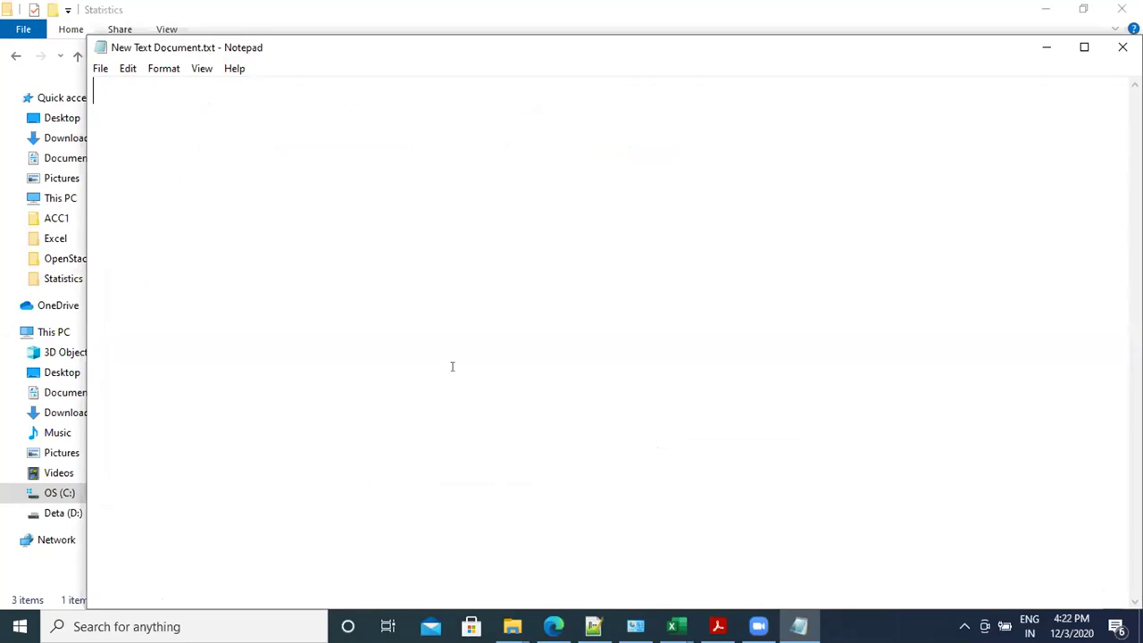
Step: Write the heading "Represnet statistics -" in the empty text file, followed by a blank line and "Linear Regression"
text(Repr)
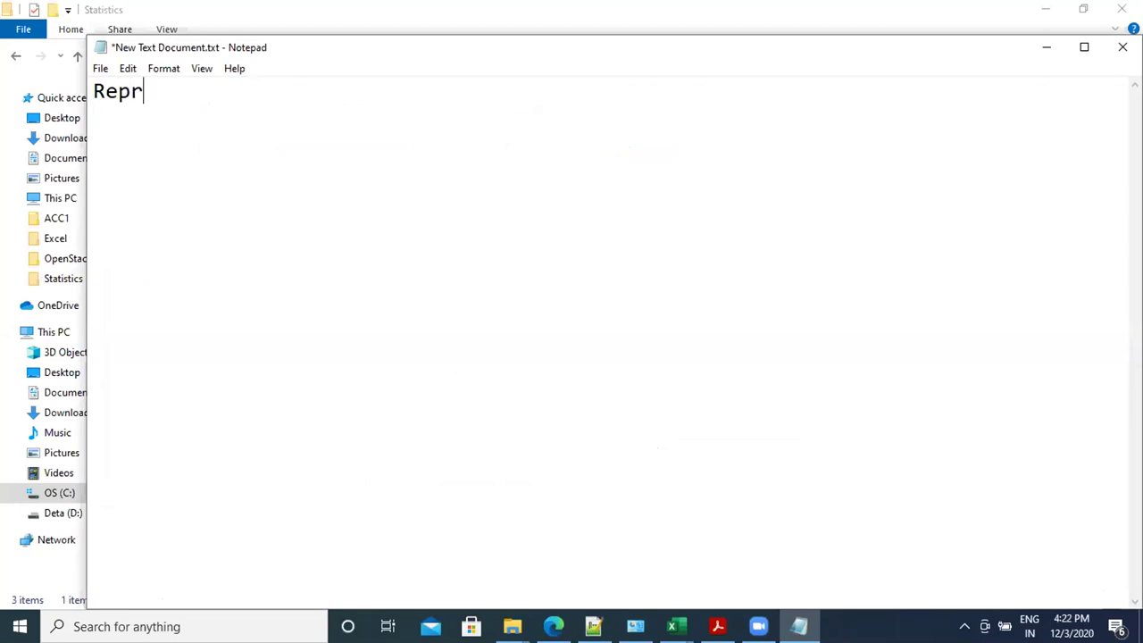
text(esnet sta)
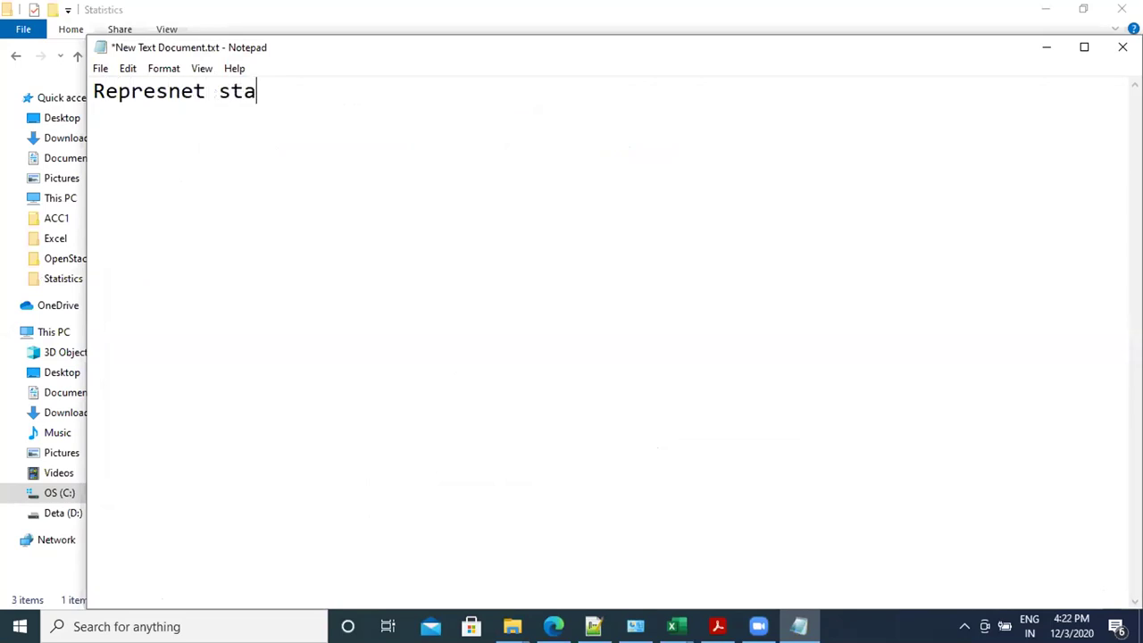
text(tistic)
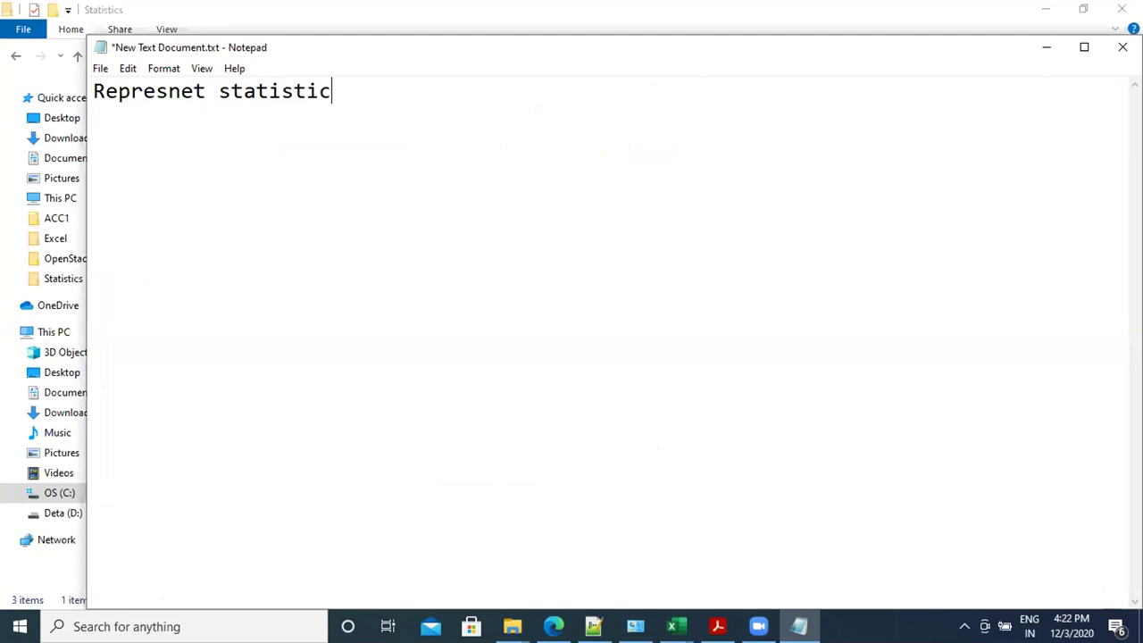
text(s -)
key(Return)
key(Return)
text(Linear Regression)
key(Return)
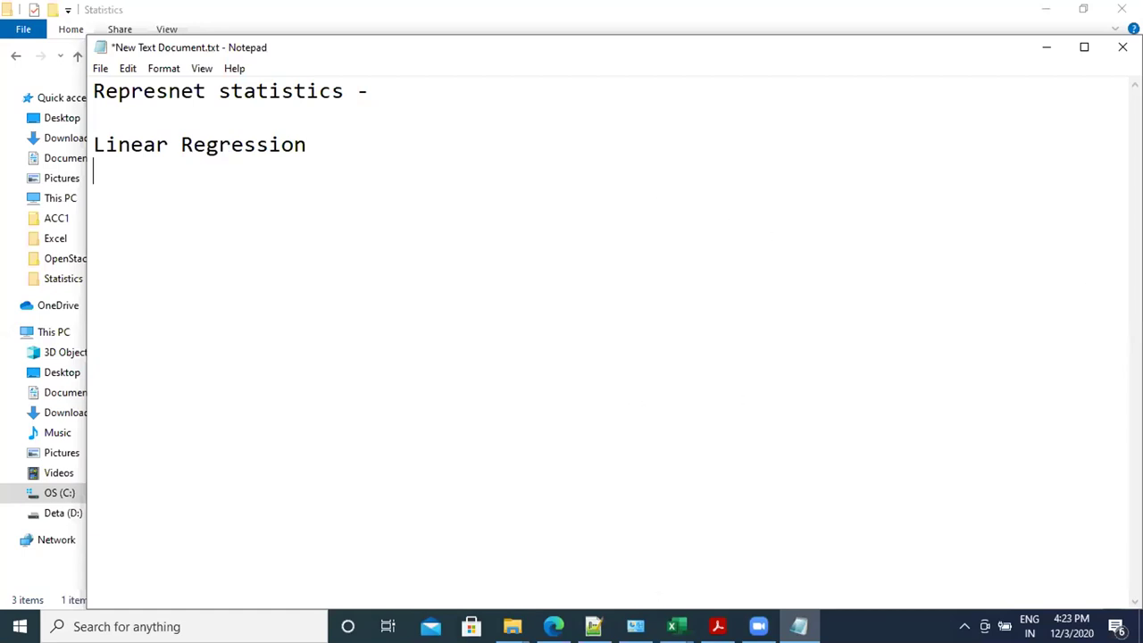
Step: Switch to the stat ana.xlsx workbook in Excel, maximize its window and add a new worksheet
key(alt+Tab)
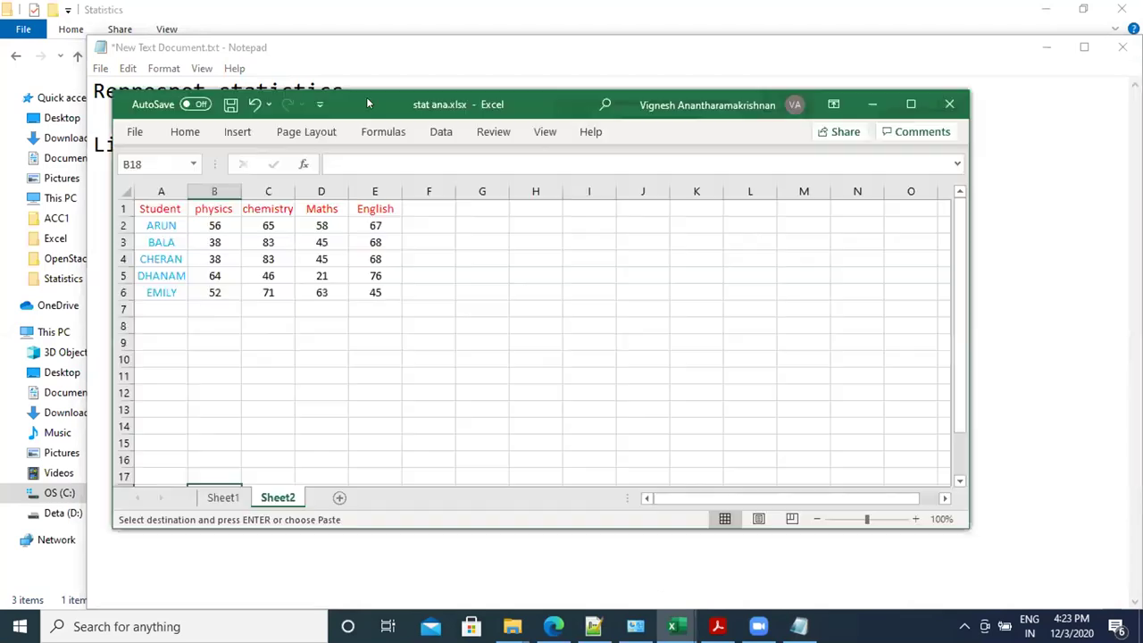
key(super+Up)
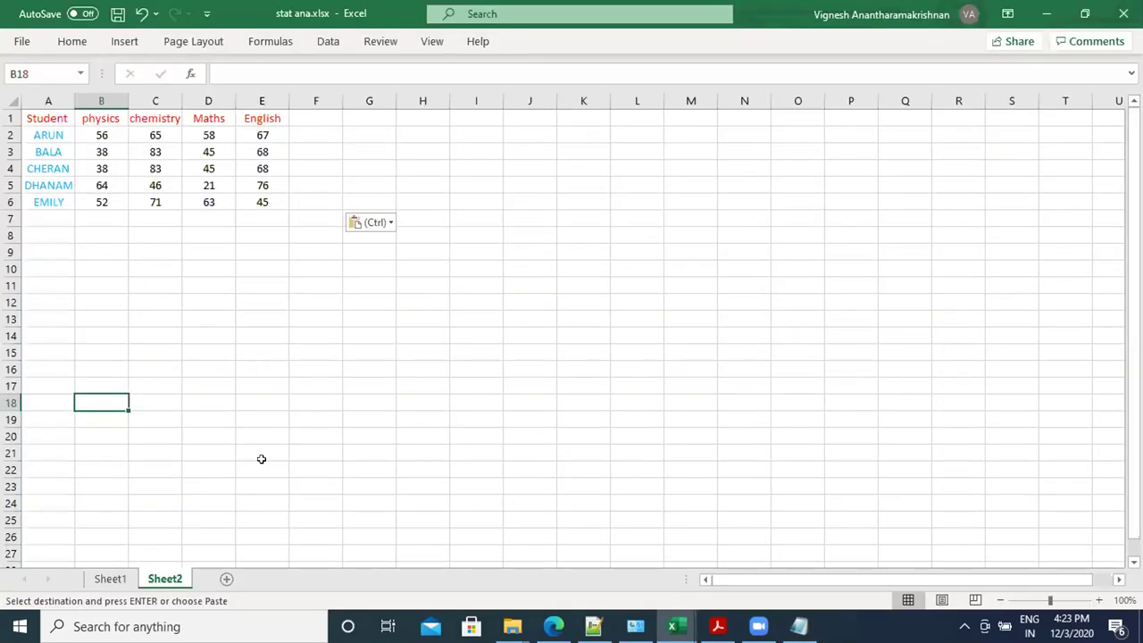
click(225, 579)
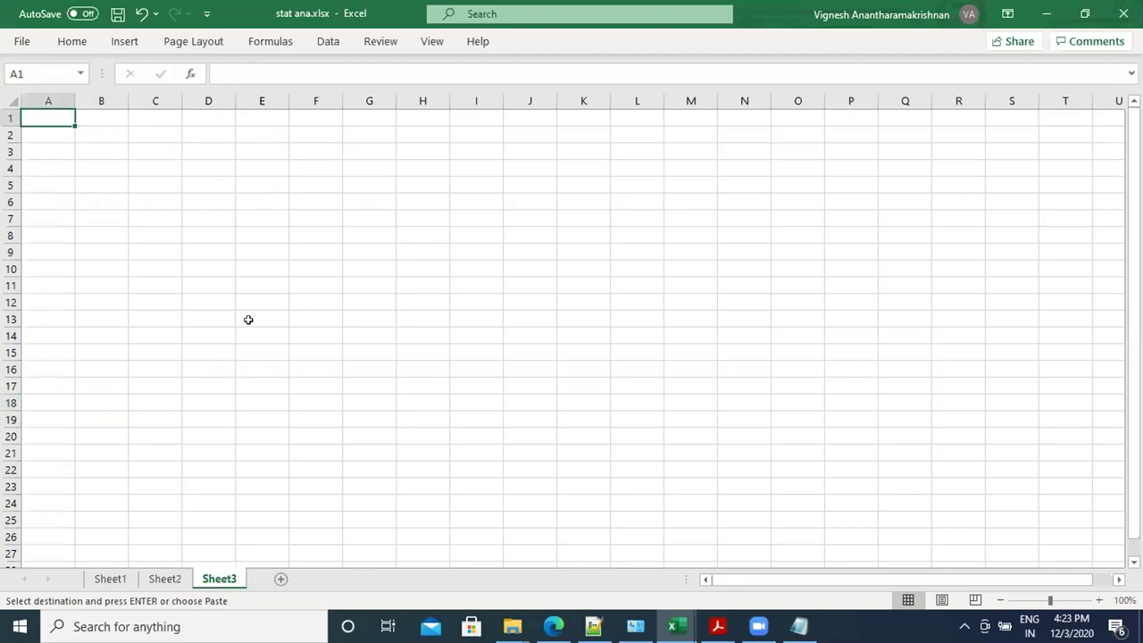
Step: Enter the column headings Player 1, Player 2 and Player 3 in cells E6 to G6
click(263, 200)
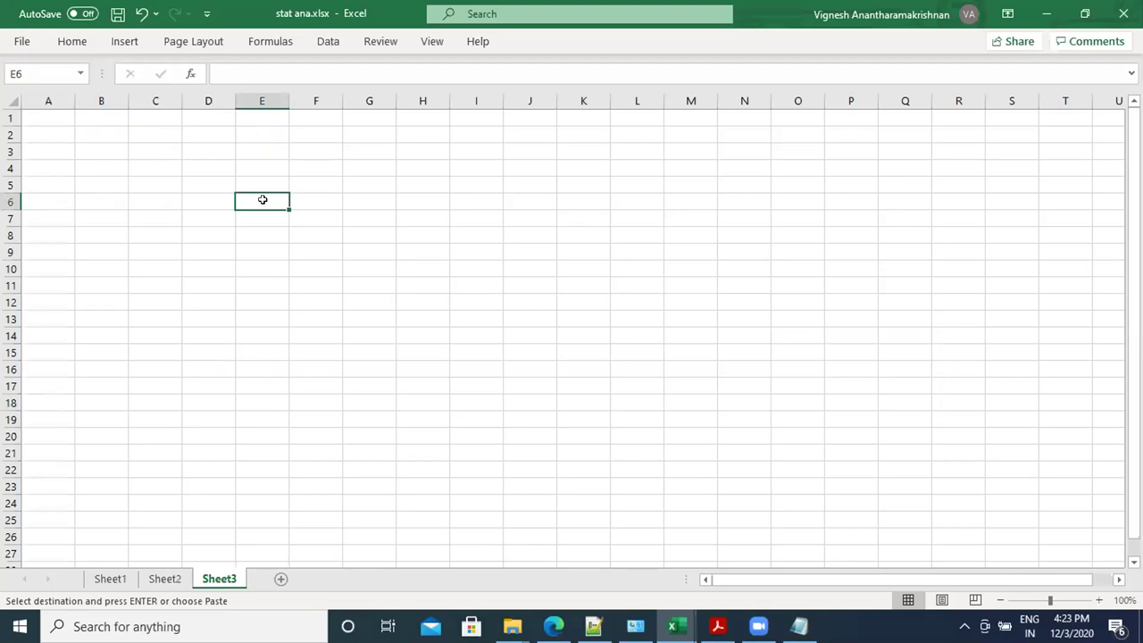
text(Player)
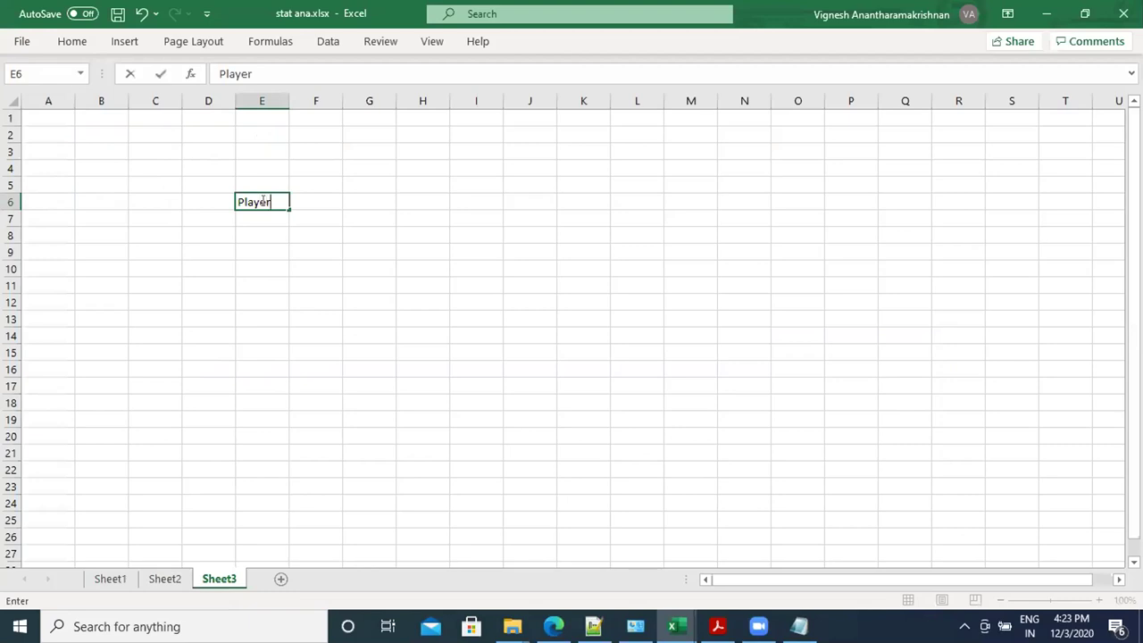
text( 1)
key(Tab)
text(Player 2)
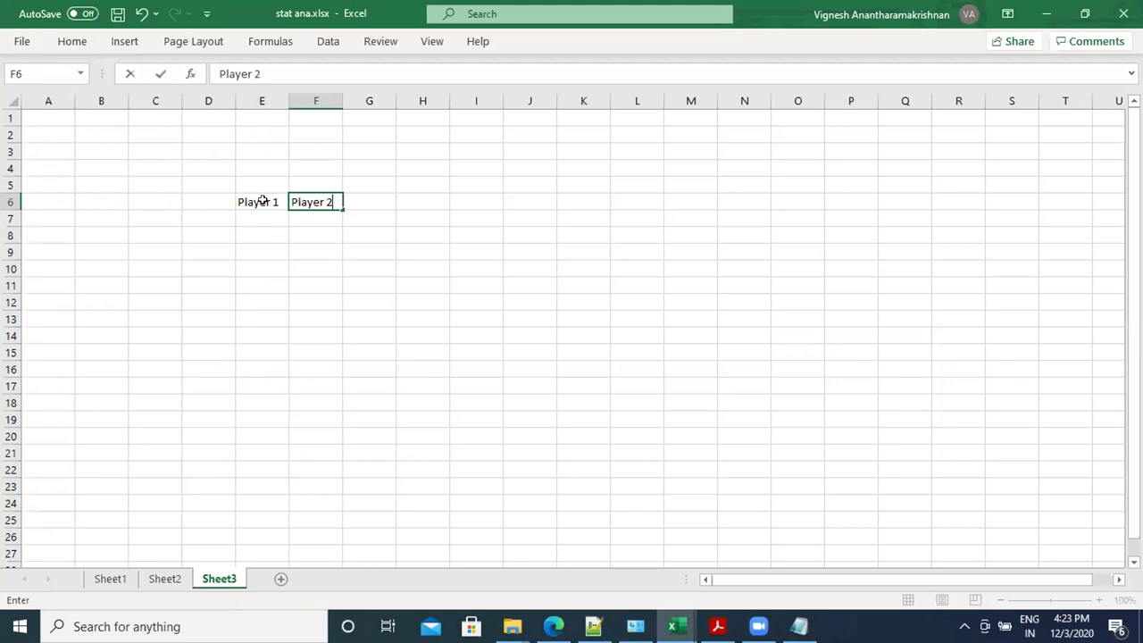
key(Tab)
text(Player )
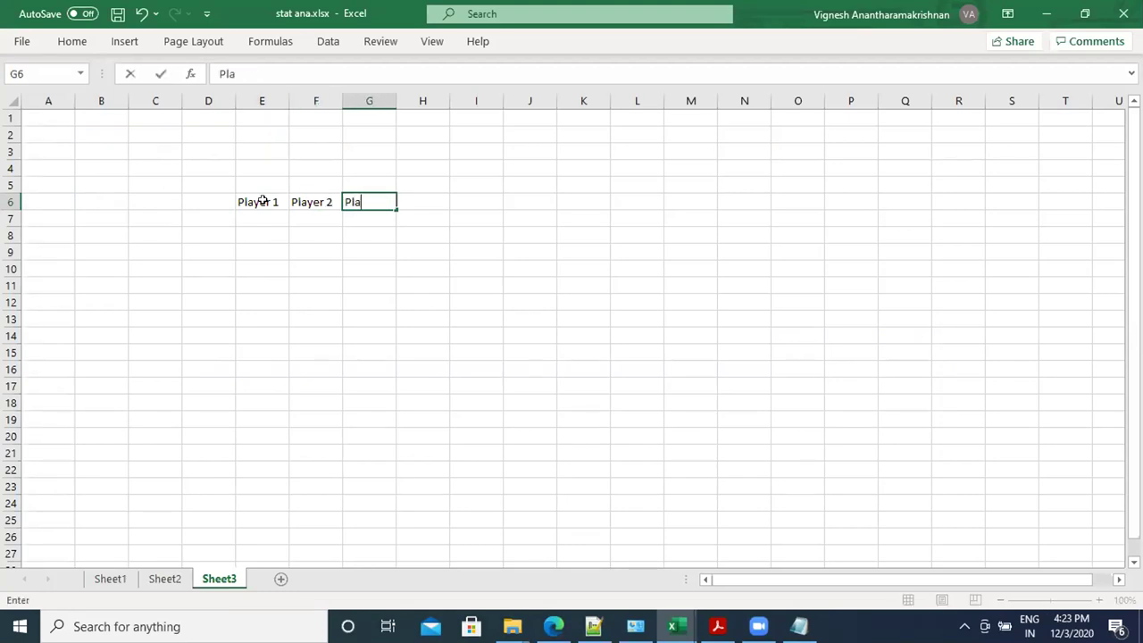
text(3)
key(Return)
Step: Enter the row labels A, B, C, D and E in cells D7 to D11
key(Left)
key(Left)
key(Left)
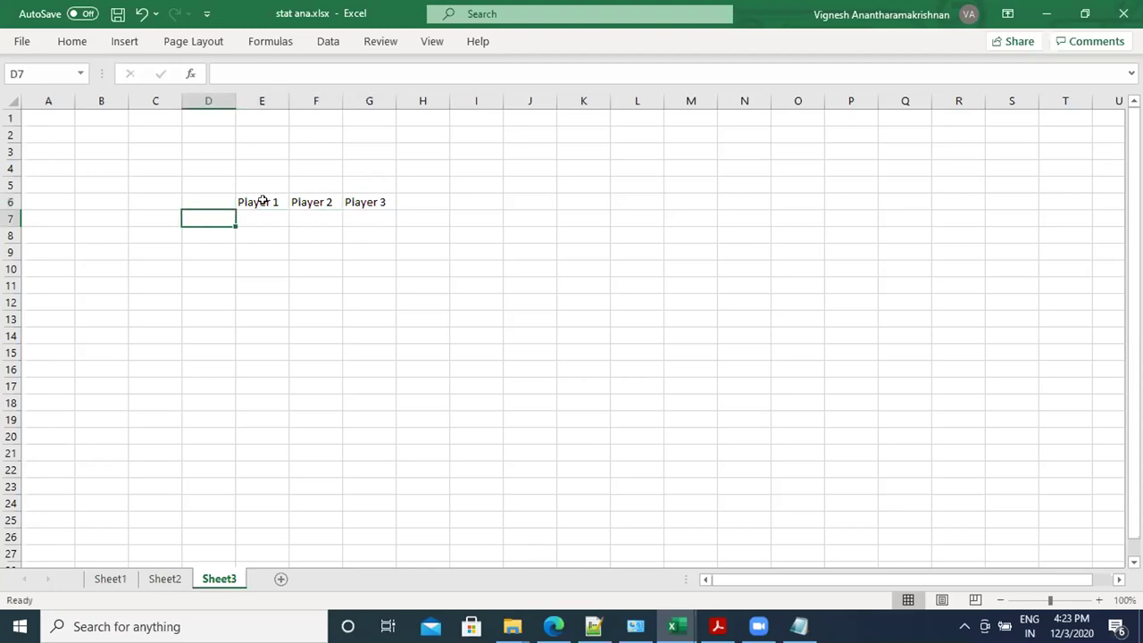
text(A)
key(Return)
text(B)
key(Return)
text(C)
key(Return)
text(D)
key(Return)
text(E)
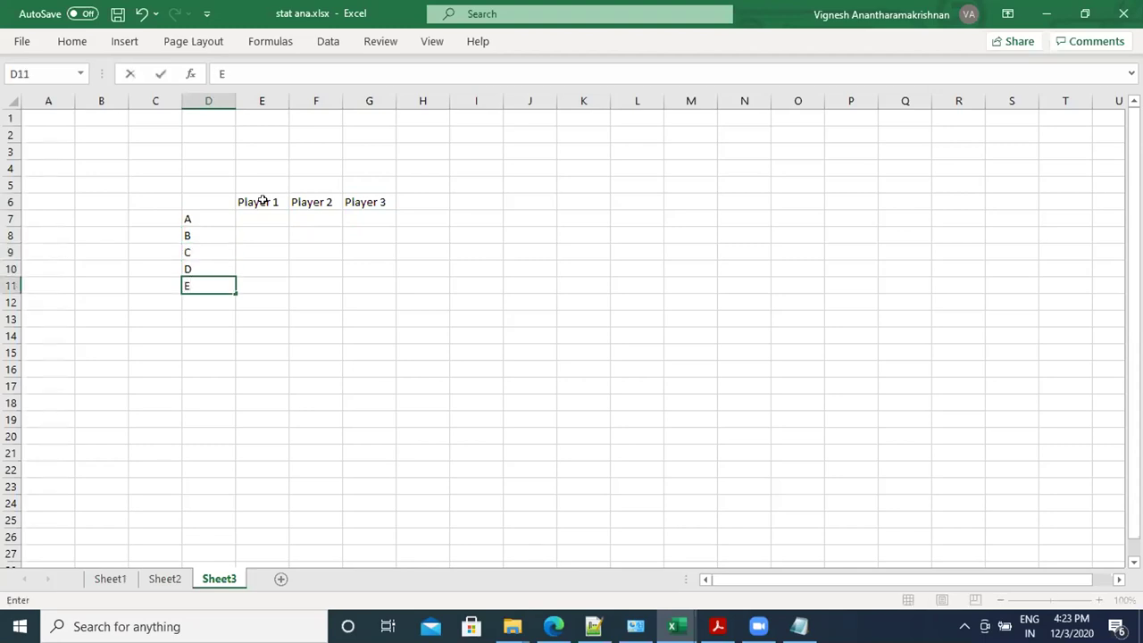
Step: Enter the Player 1 values 9, 2, 12, 15 and 6 in cells E7 to E11
key(Right)
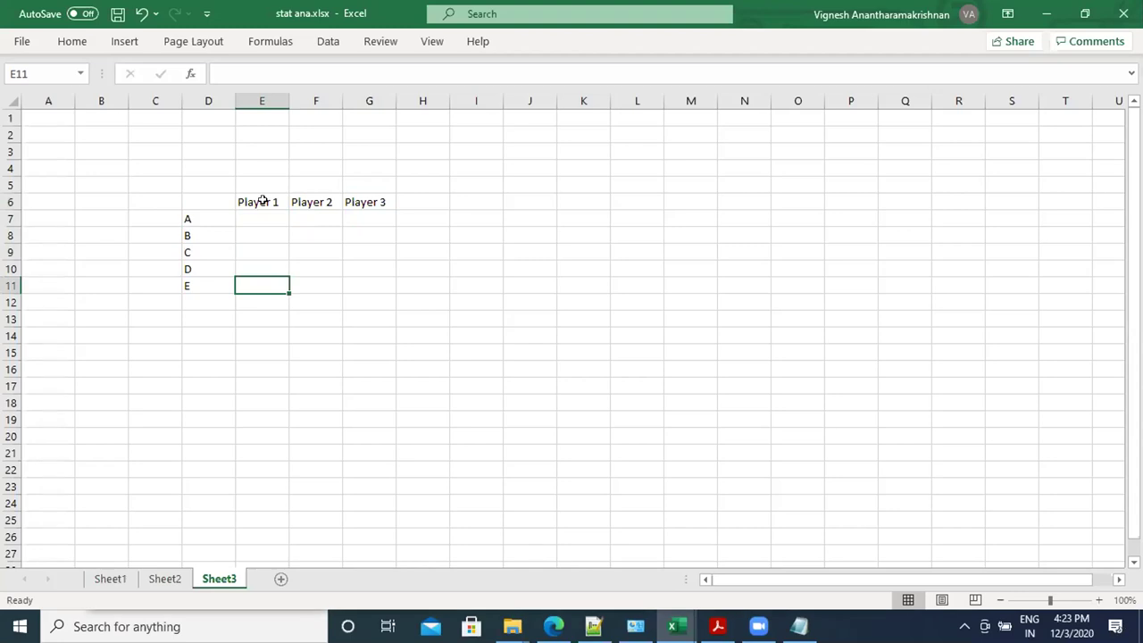
key(Up)
key(Up)
key(Up)
key(Up)
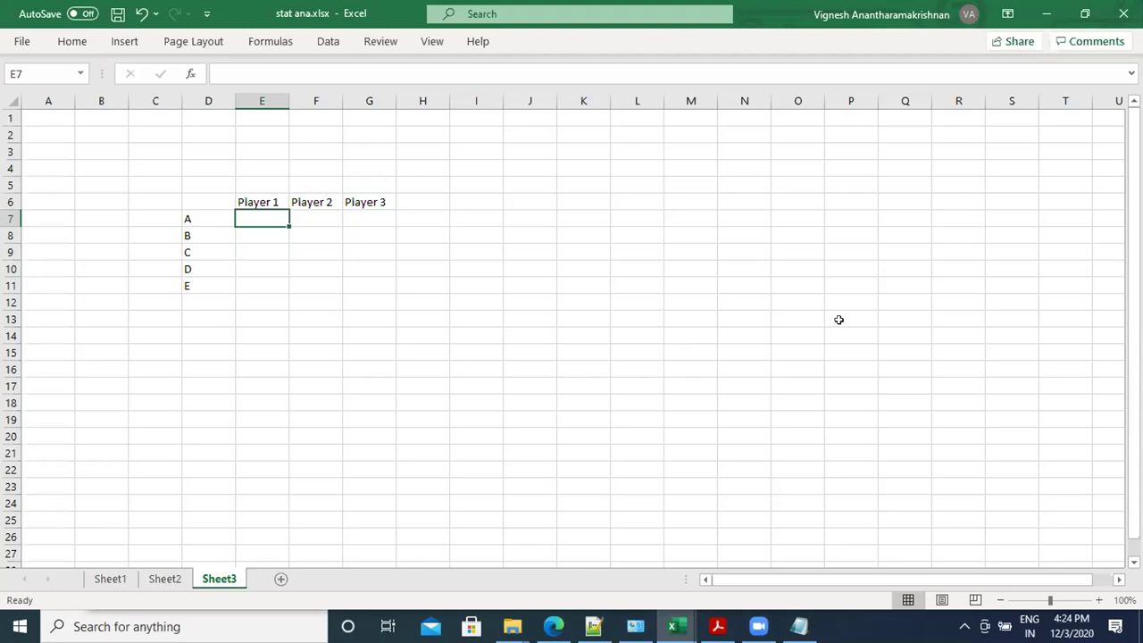
text(9)
key(Return)
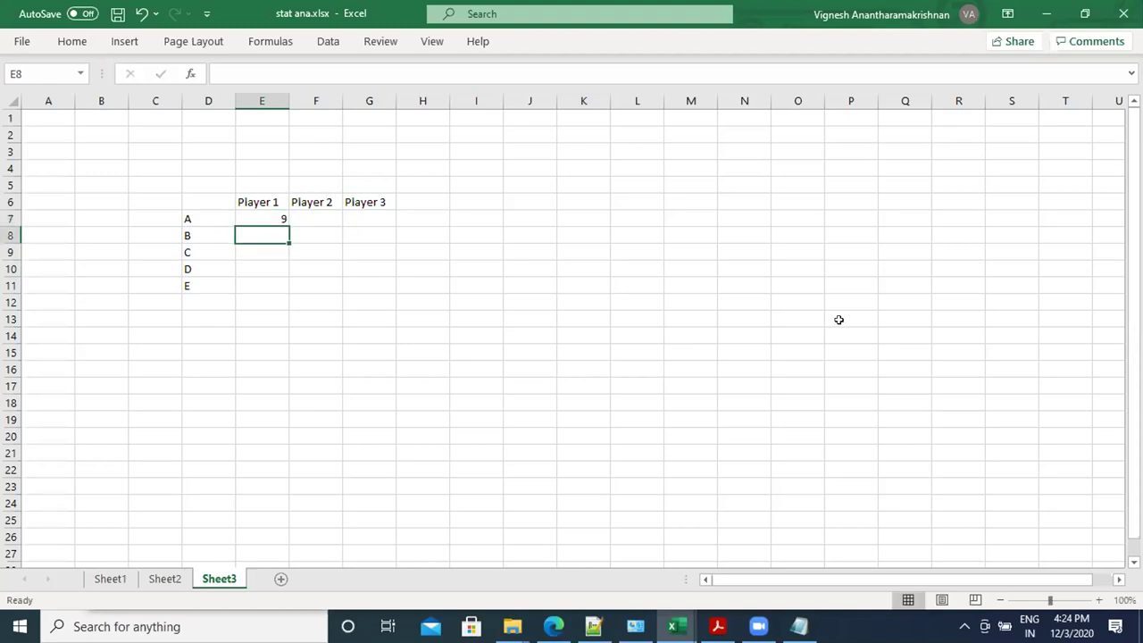
text(2)
key(Return)
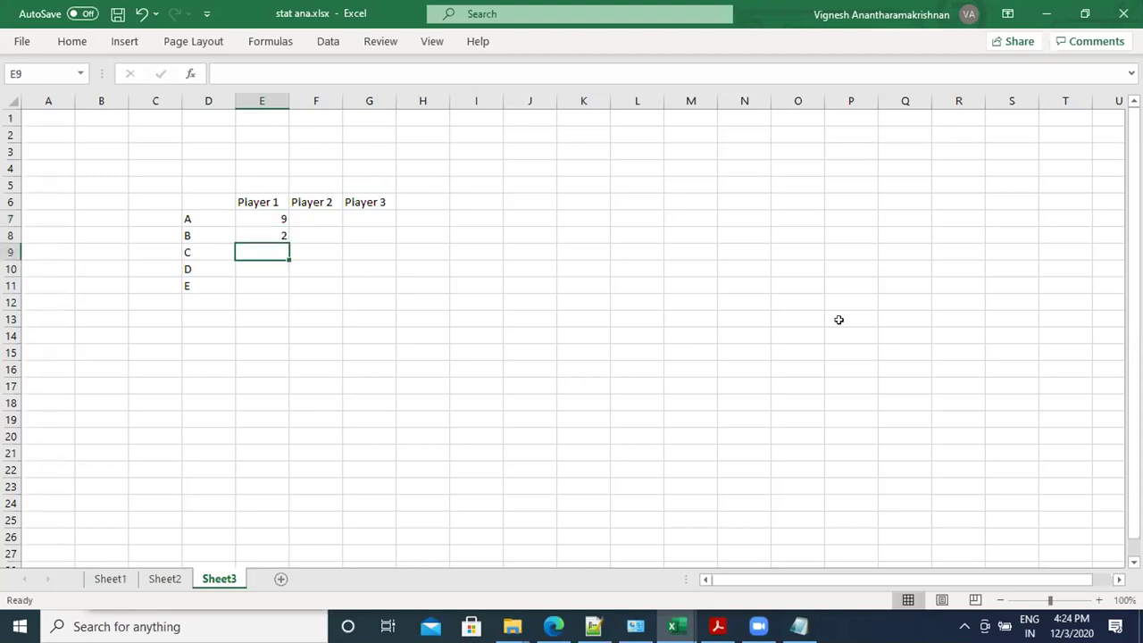
text(12)
key(Return)
text(15)
key(Return)
text(6)
key(Tab)
Step: Enter the Player 2 values 25, 26, 24, 28 and 32 in cells F7 to F11
key(Up)
key(Up)
key(Up)
key(Up)
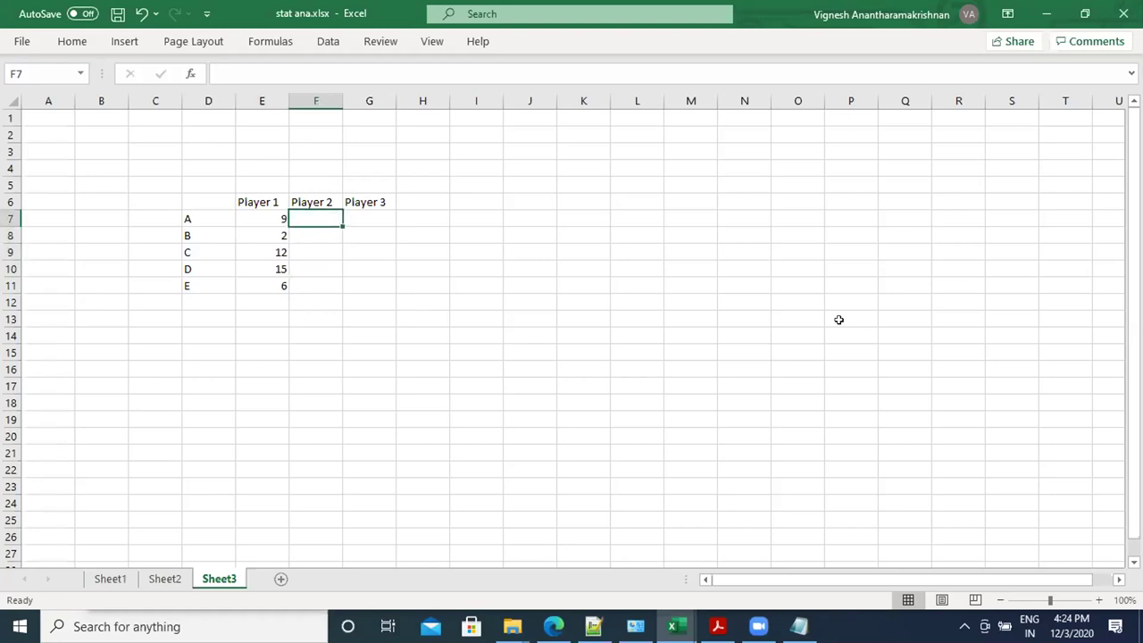
text(25)
key(Return)
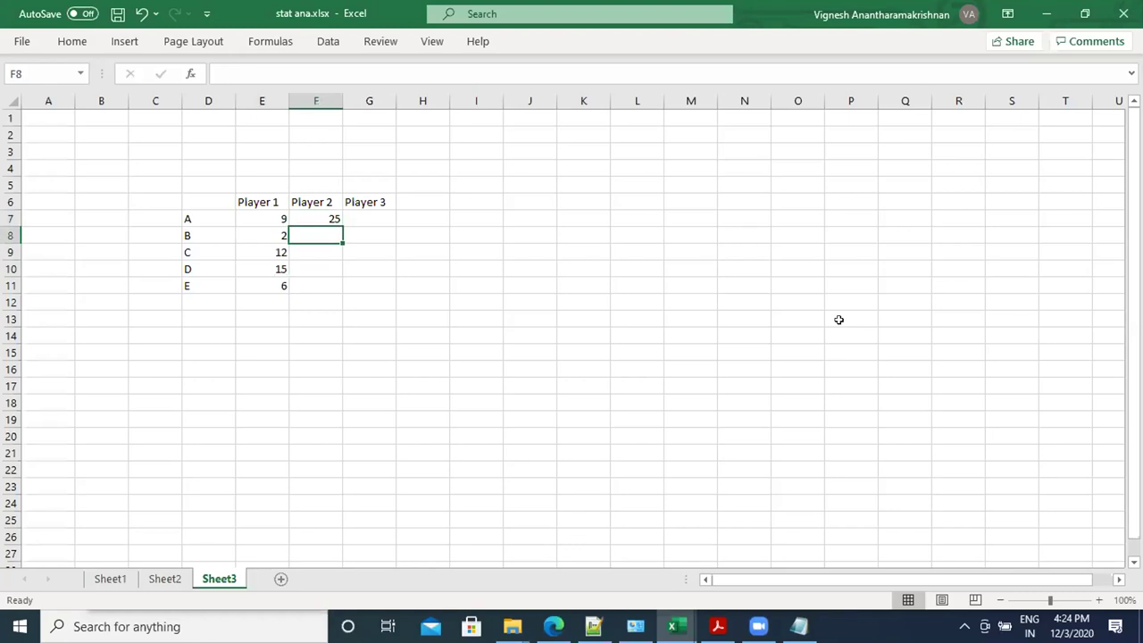
text(26)
key(Return)
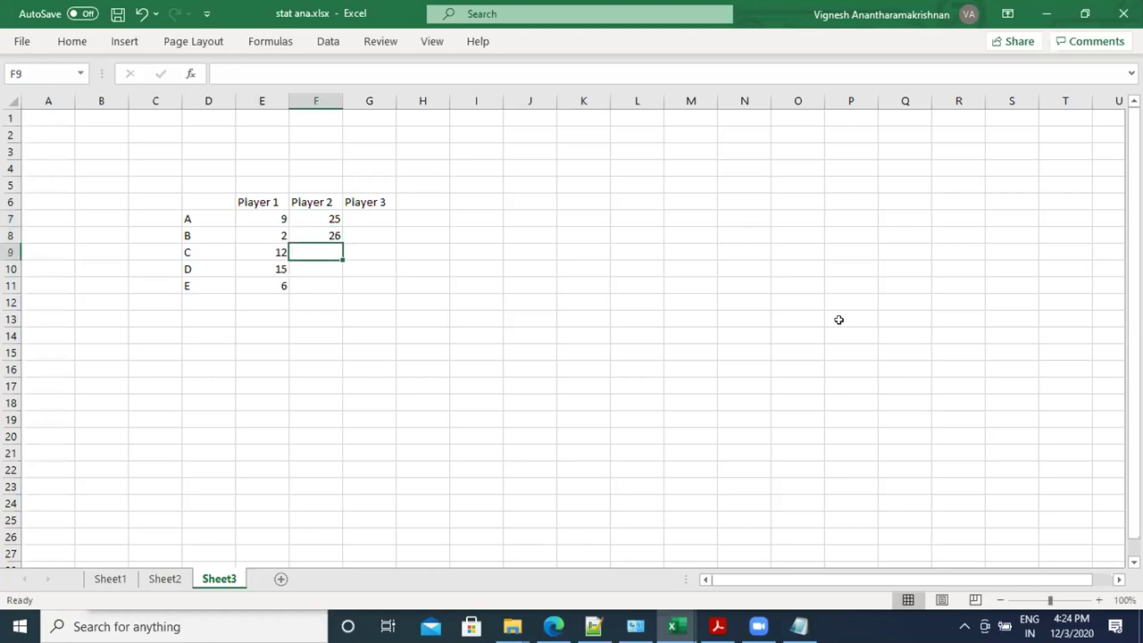
text(24)
key(Return)
text(28)
key(Return)
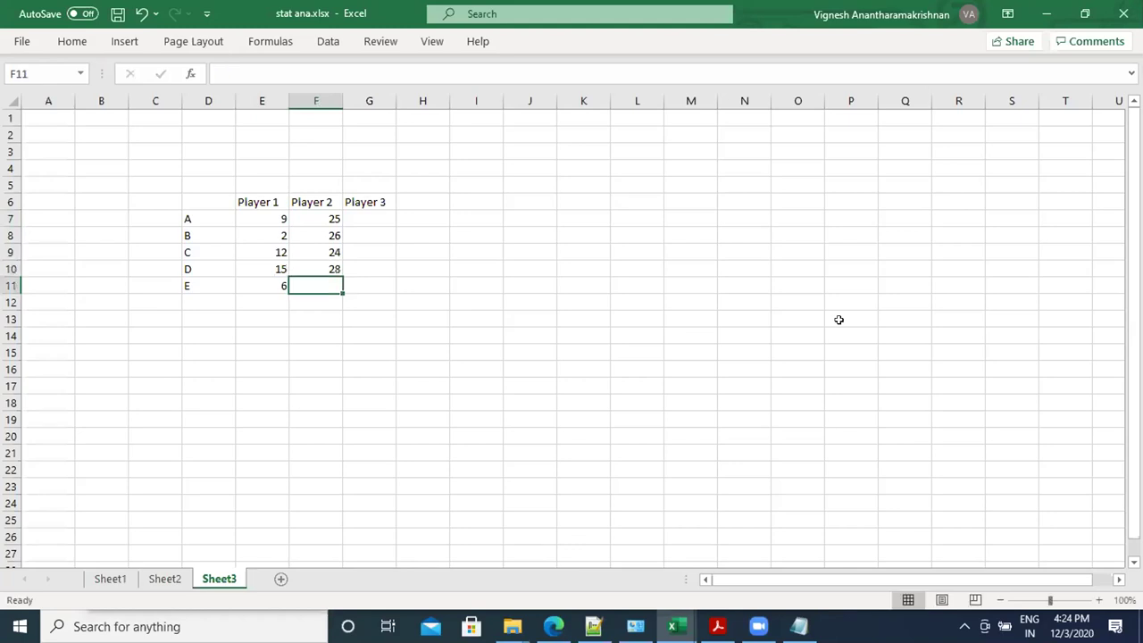
text(32)
key(Tab)
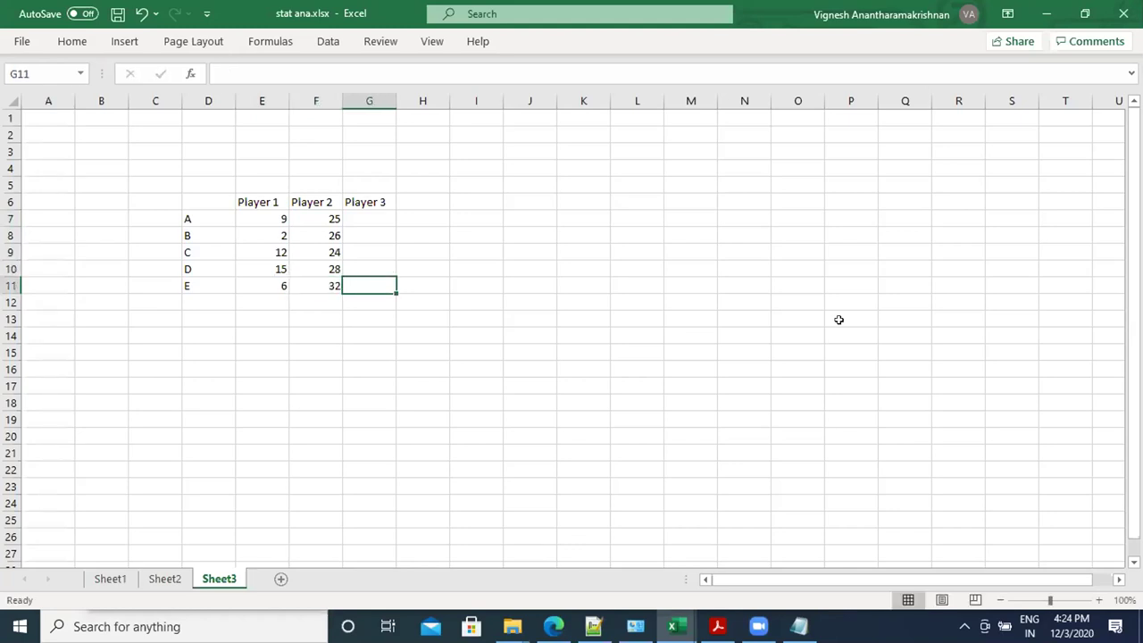
Step: Enter the Player 3 values 76, 4, 12, 34 and 5 in cells G7 to G11
key(Up)
key(Up)
key(Up)
key(Up)
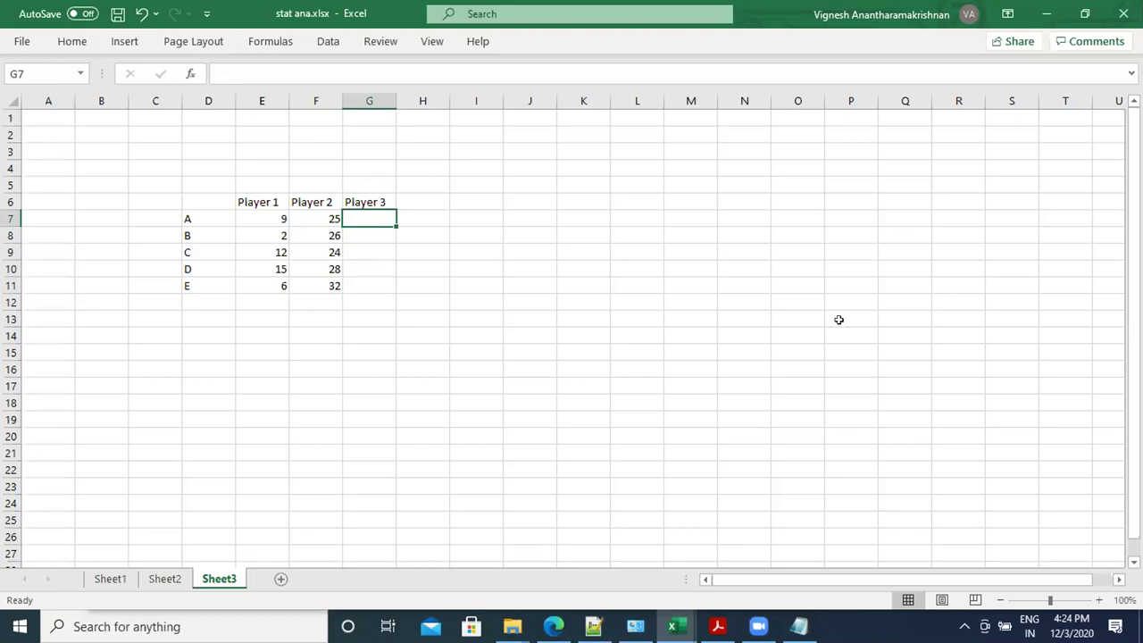
text(76)
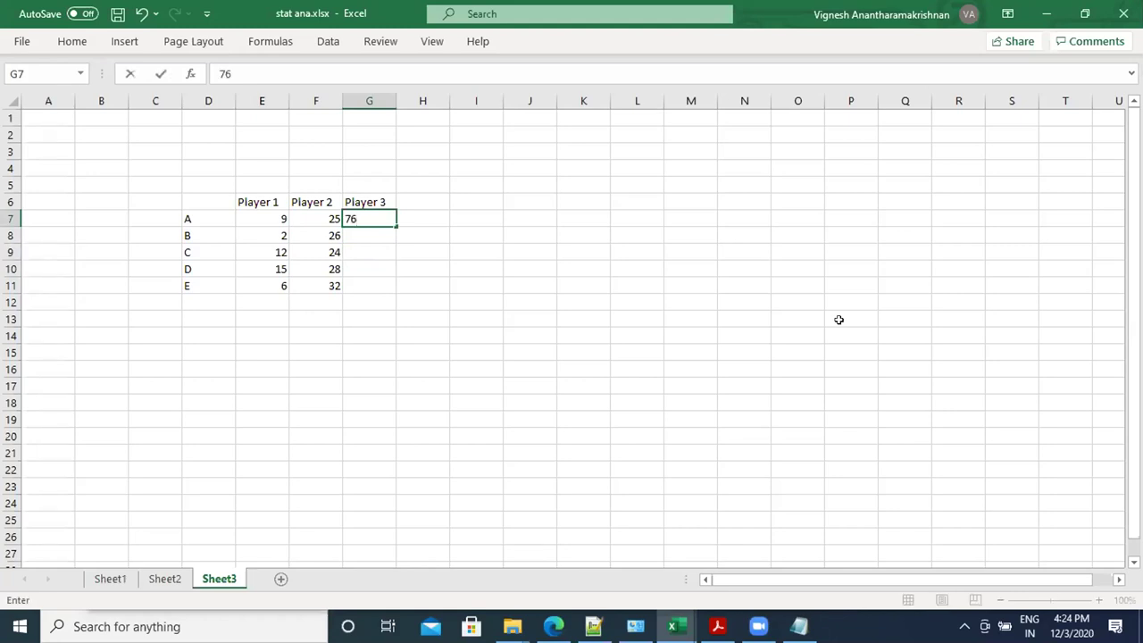
key(Return)
text(4)
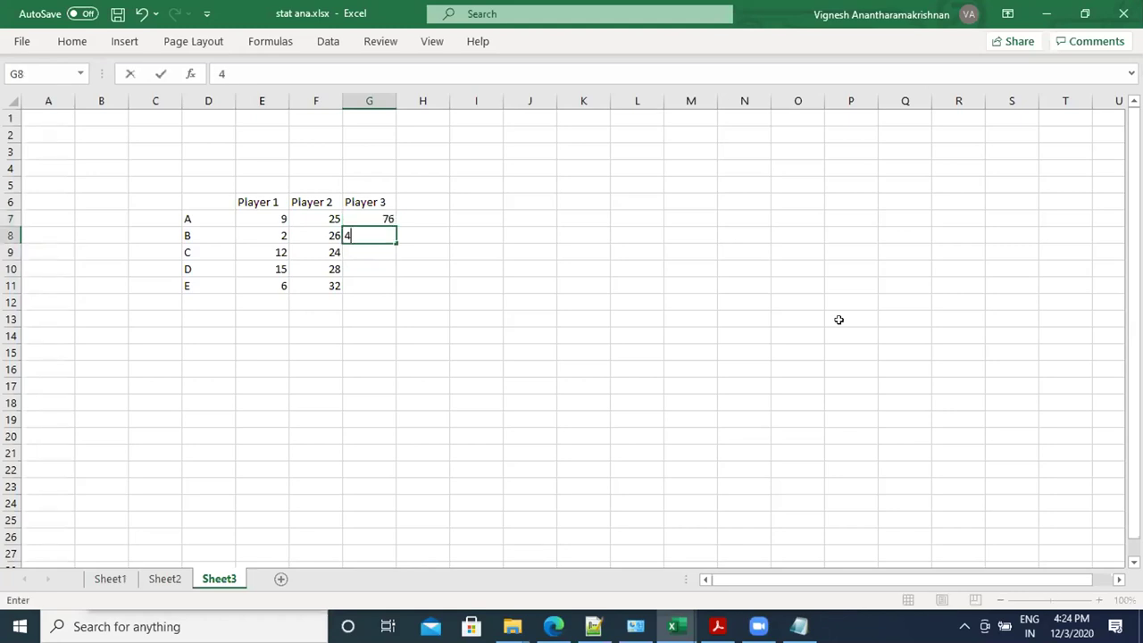
key(Return)
text(12)
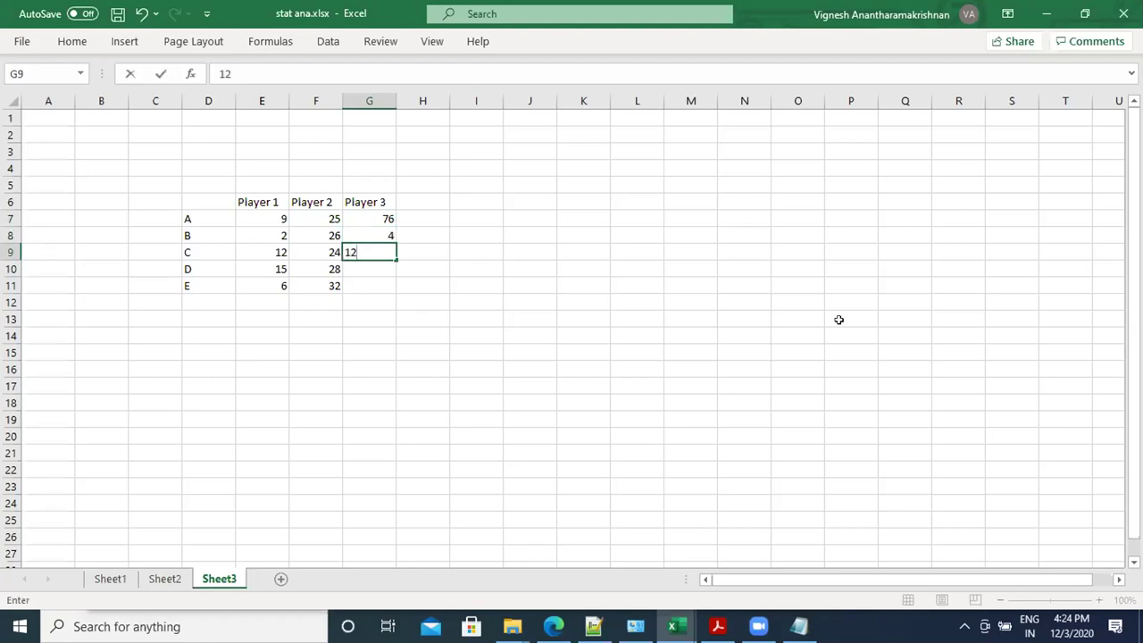
key(Return)
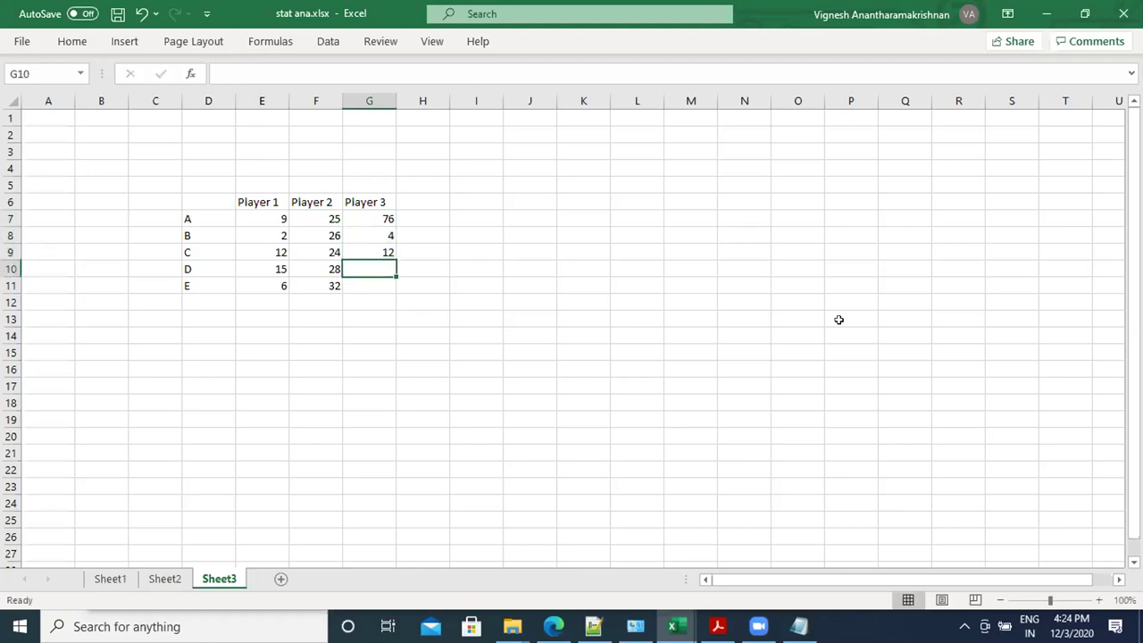
text(34)
key(Return)
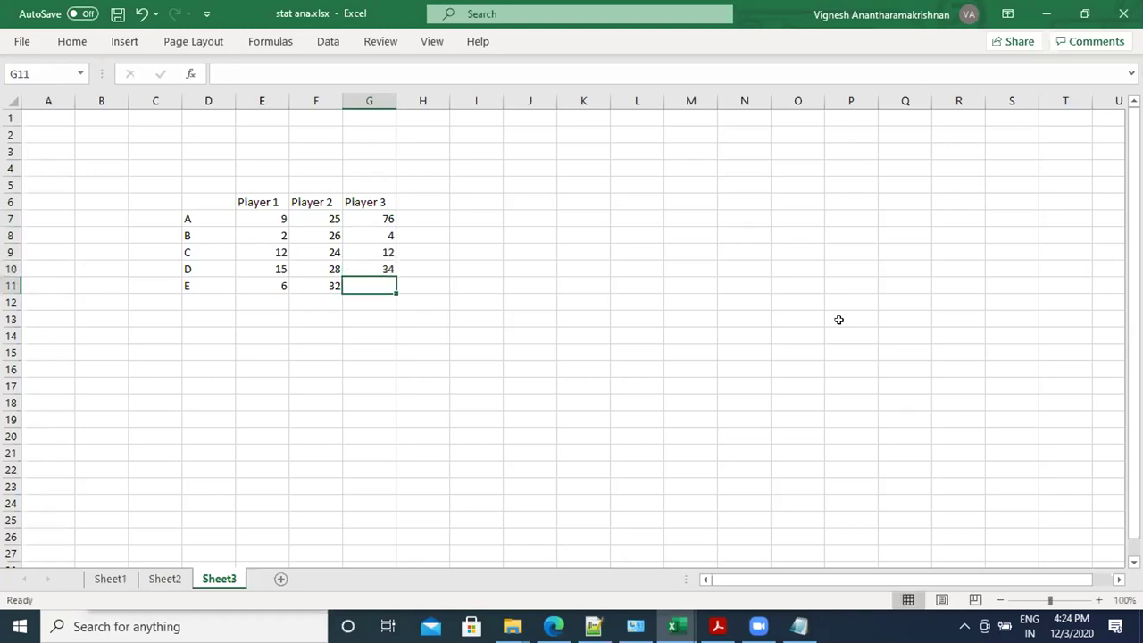
text(5)
key(Return)
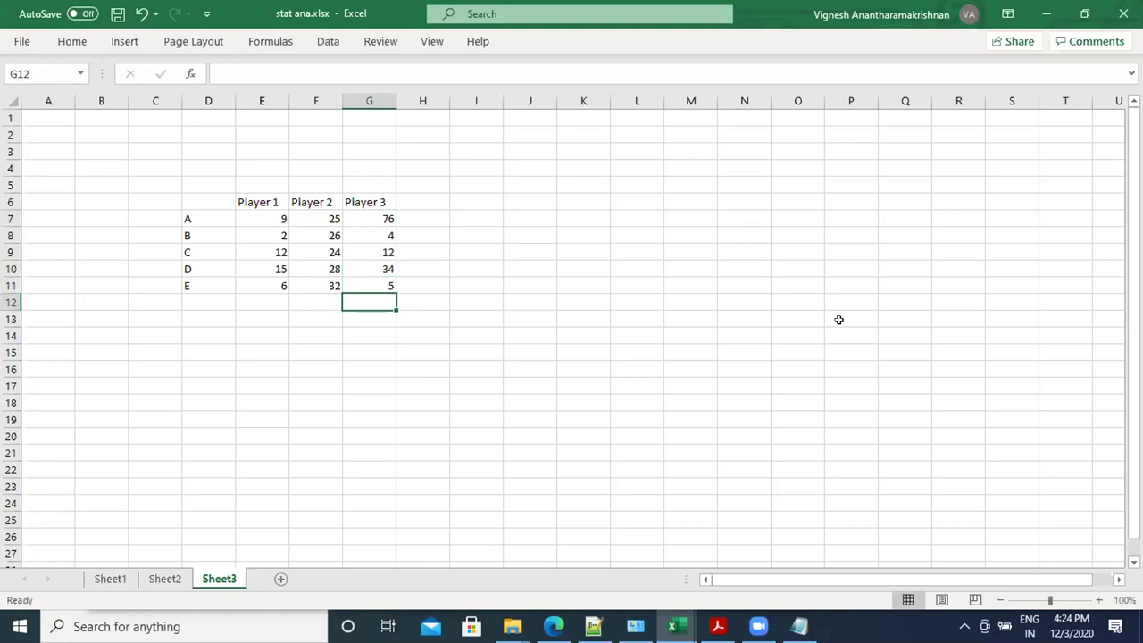
Step: Enter =SUM(E7:E11) in cell E12 and fill the formula across to G12
key(Left)
key(Left)
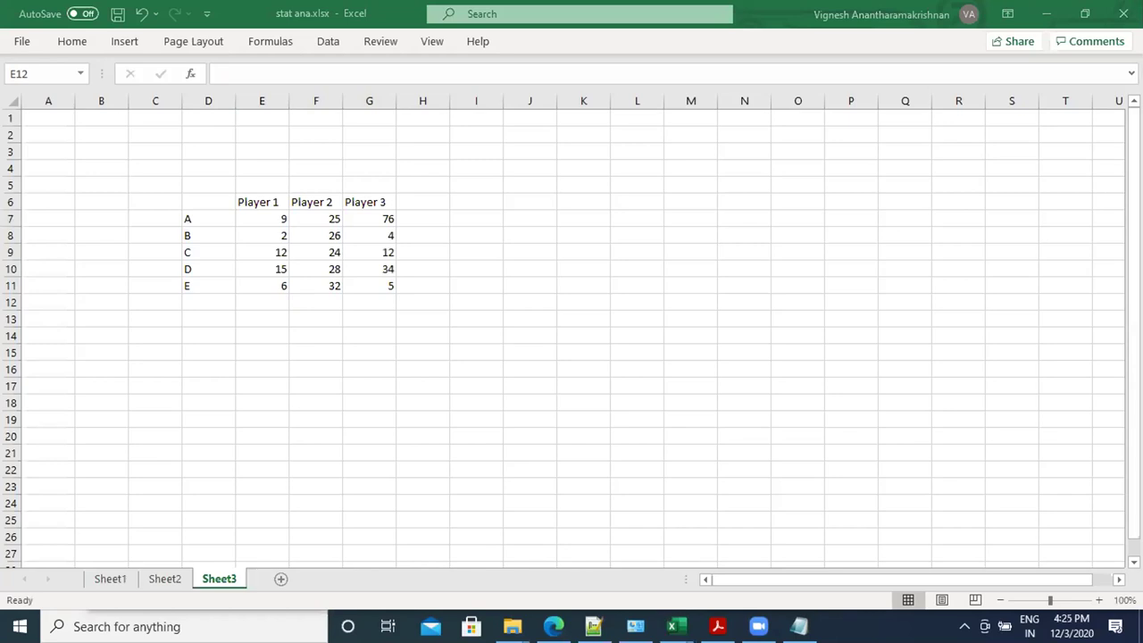
click(253, 298)
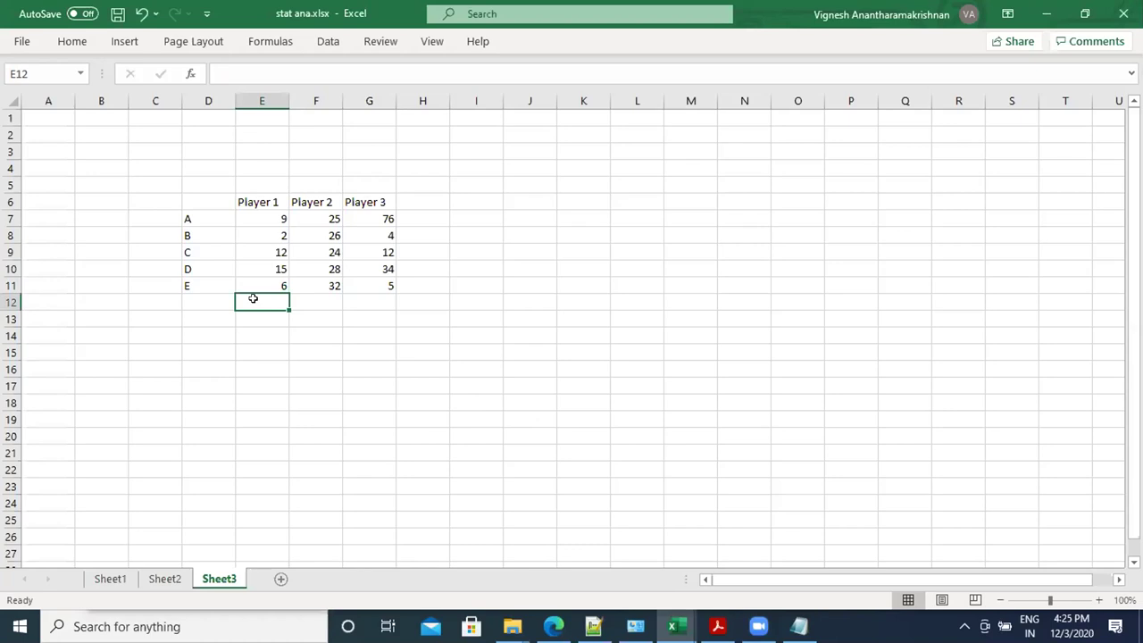
text(=SUM()
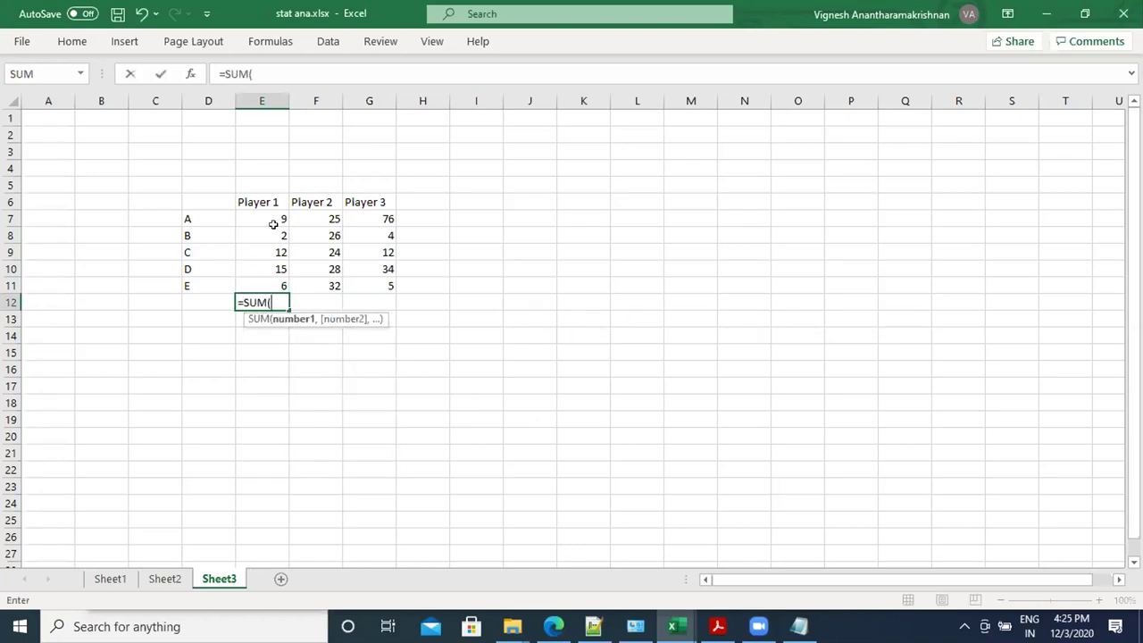
drag(276, 214, 277, 288)
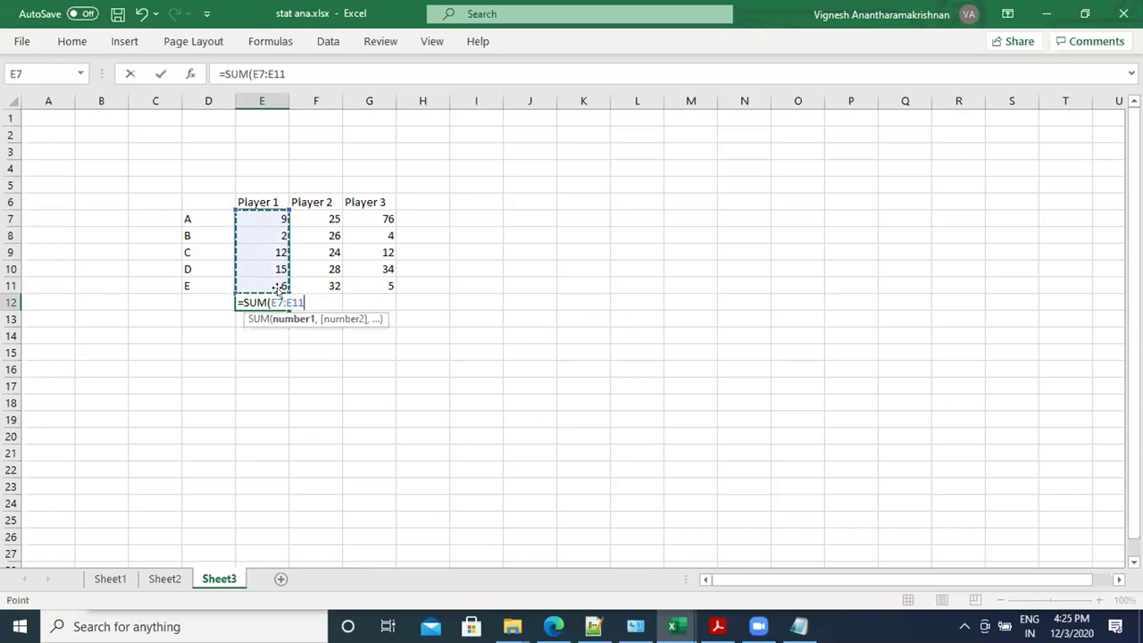
text())
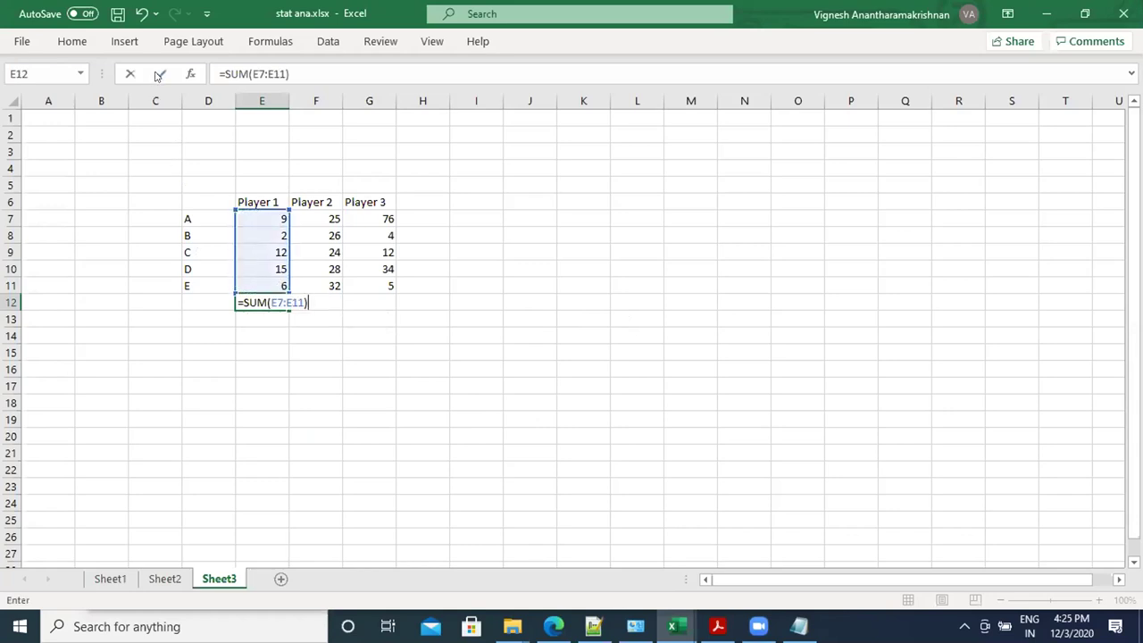
click(278, 302)
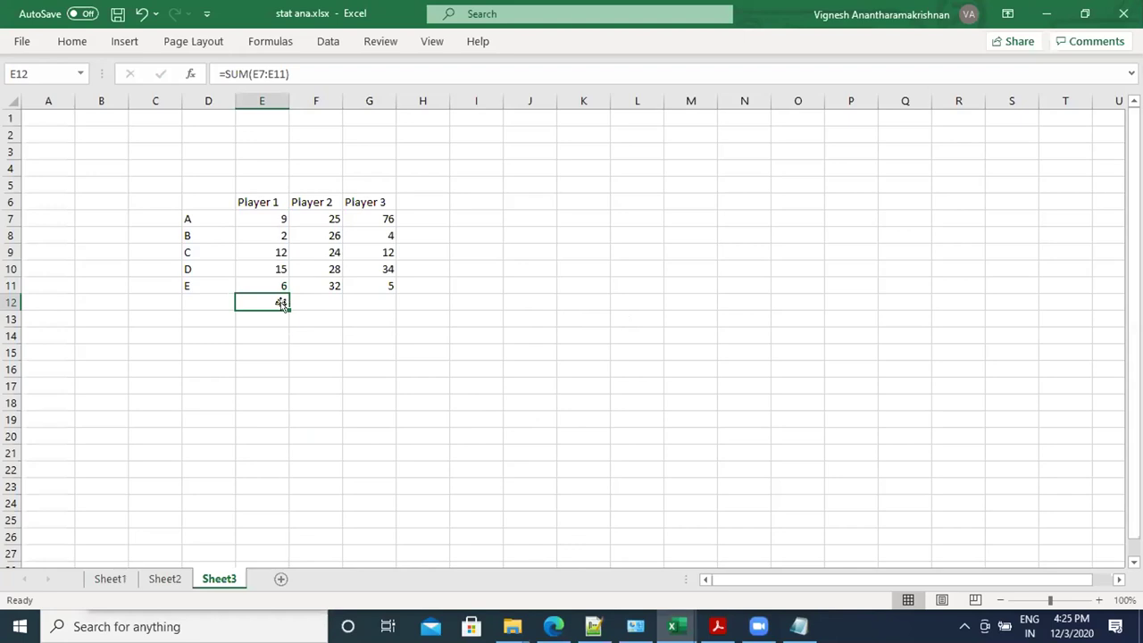
drag(287, 305, 384, 303)
click(373, 352)
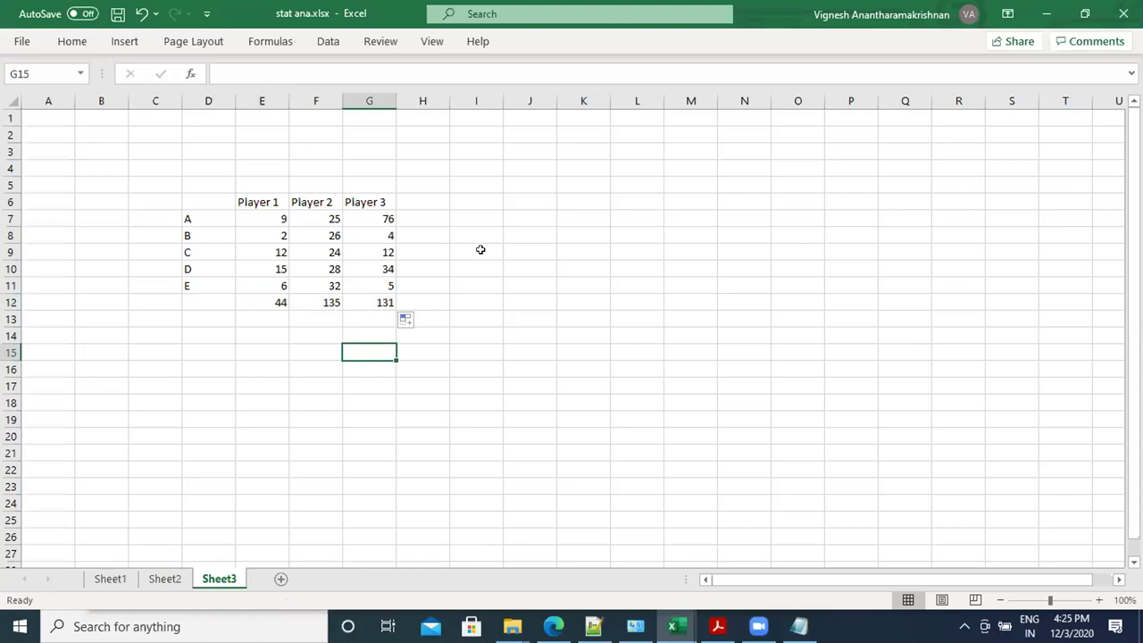
Step: Change Player 3's value for row E in cell G11 to 9
click(381, 286)
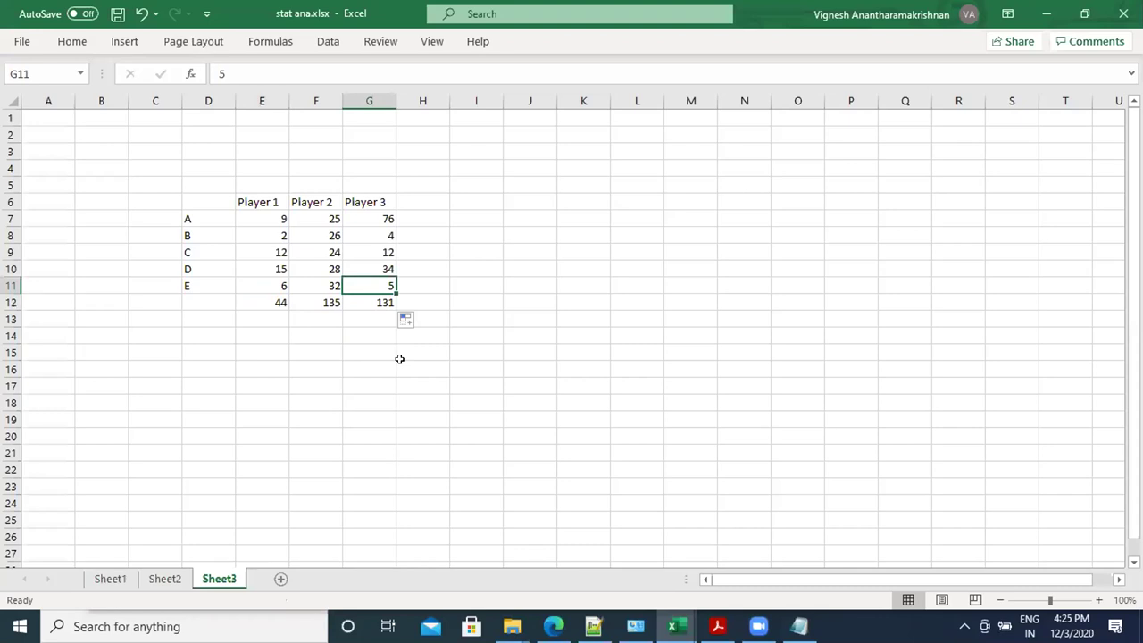
text(7)
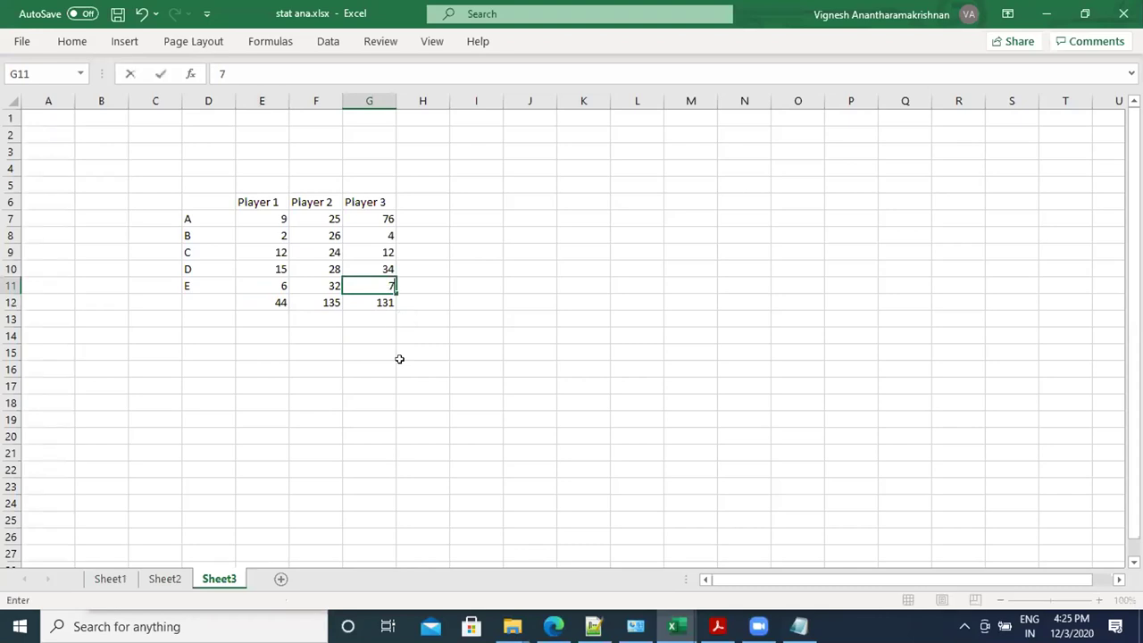
key(BackSpace)
text(9)
click(370, 360)
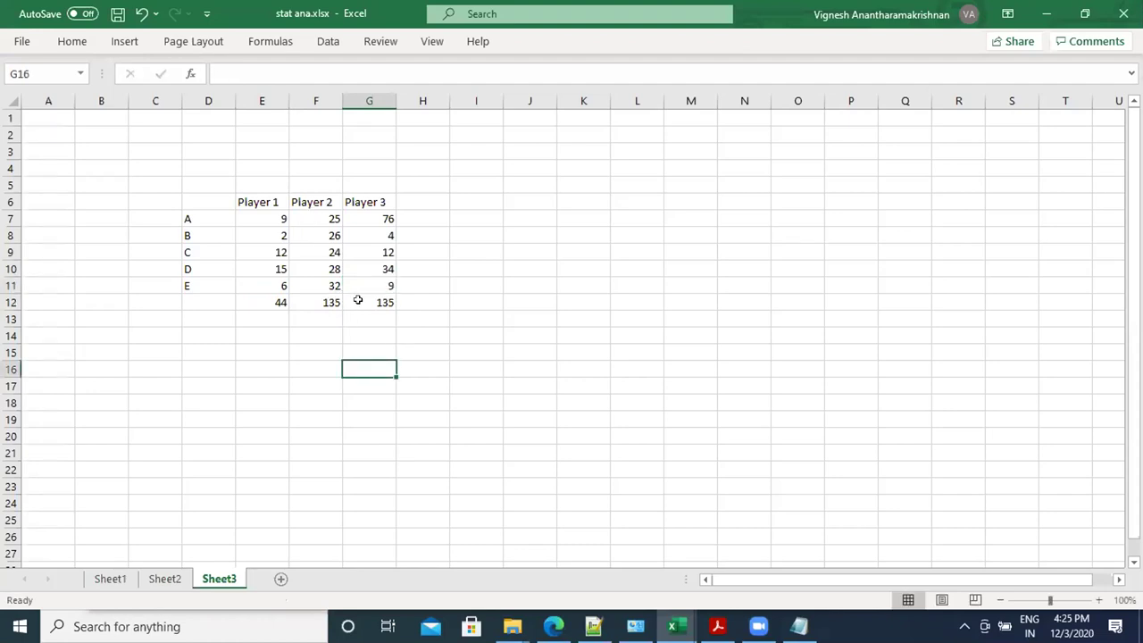
click(265, 316)
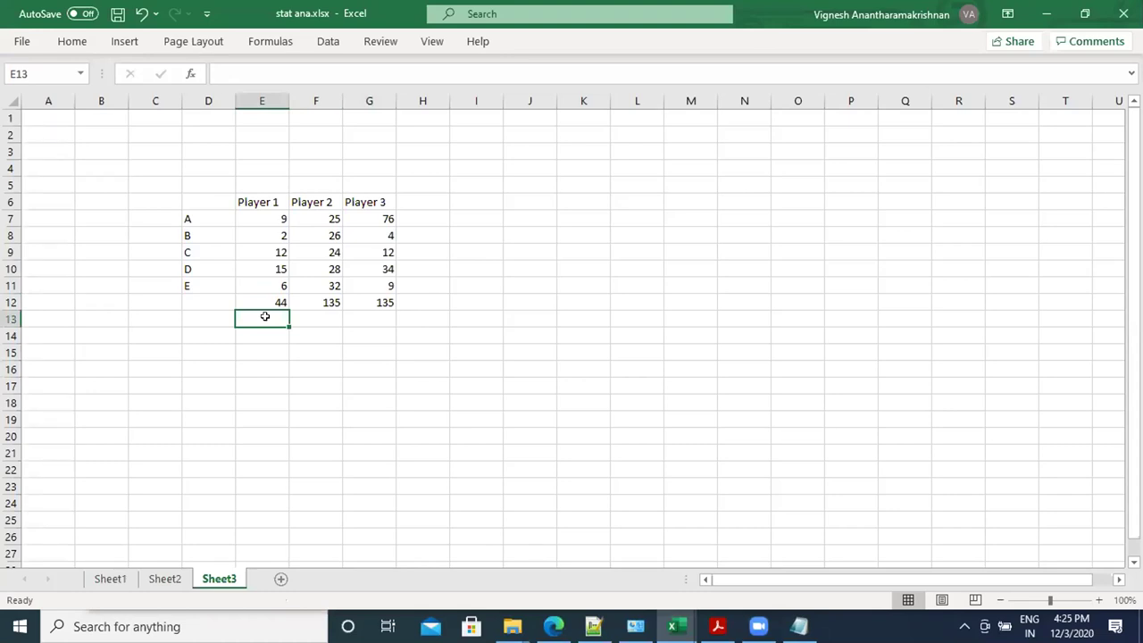
text(=)
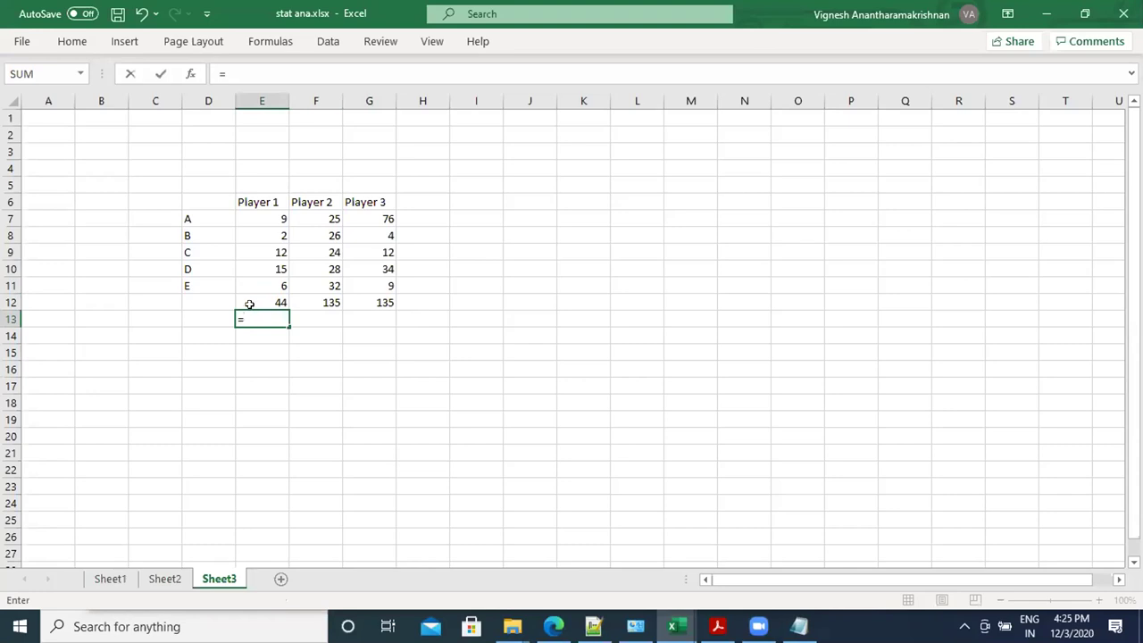
click(200, 306)
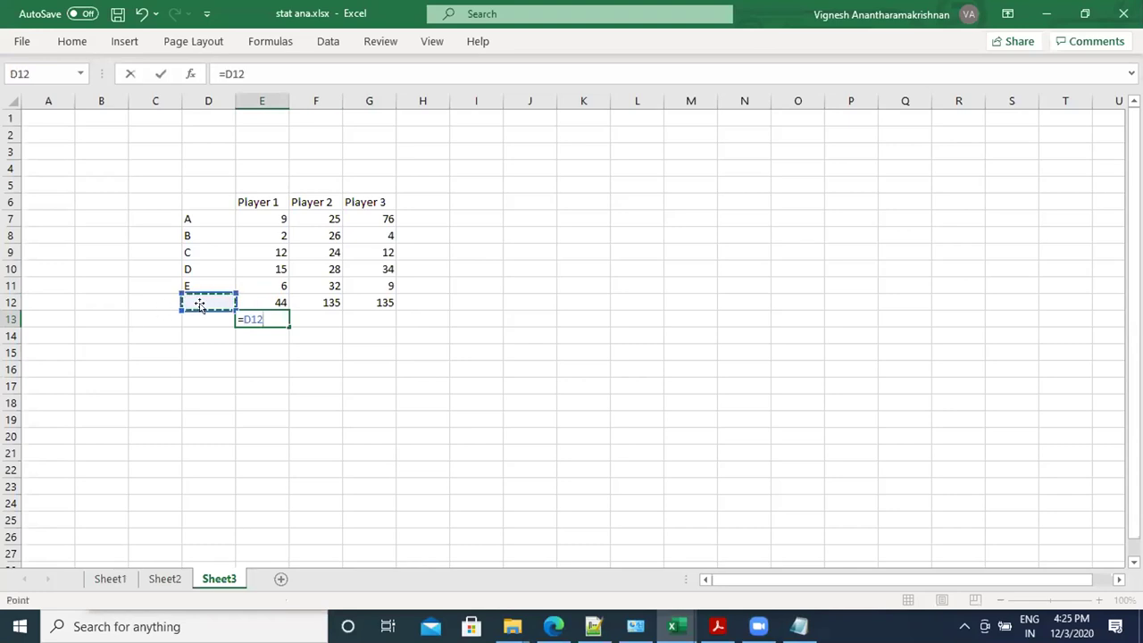
text(tOTAL)
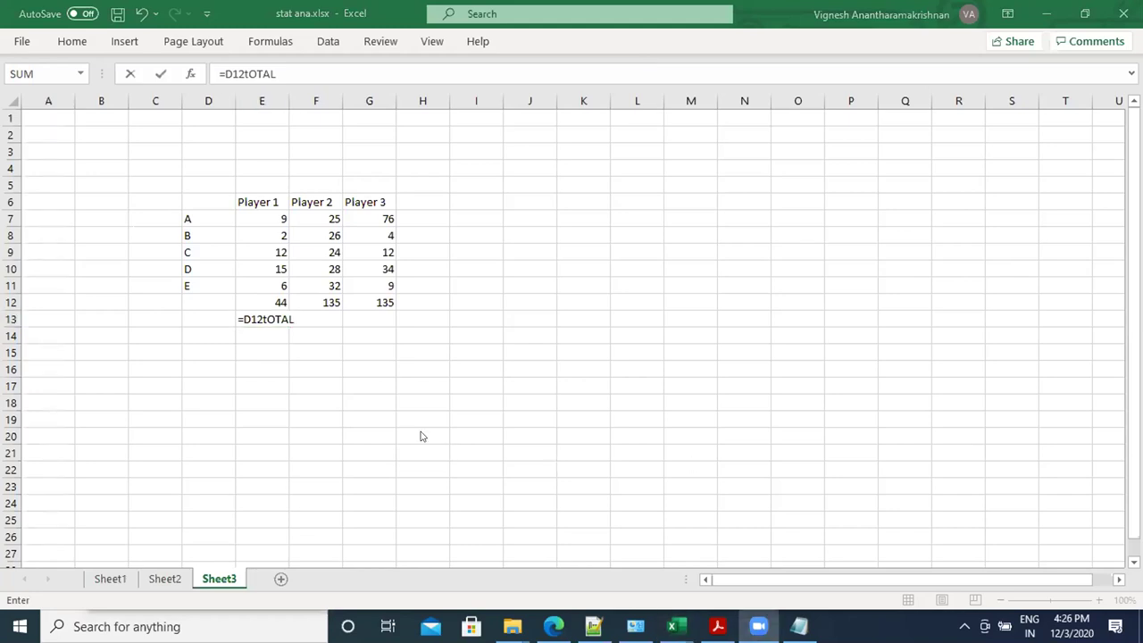
click(270, 319)
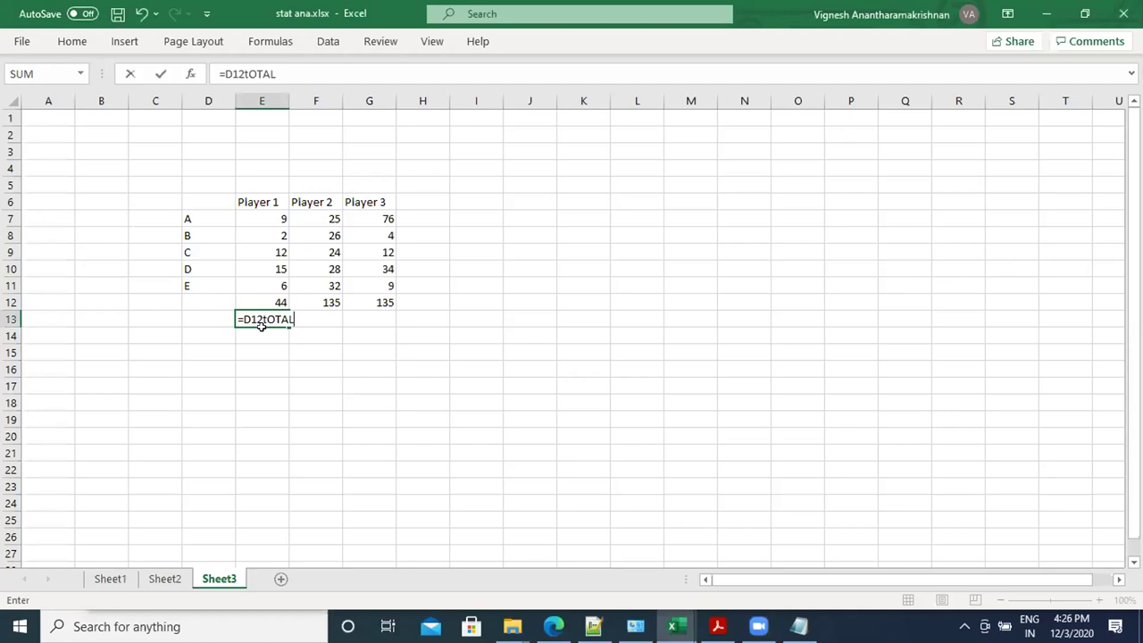
drag(279, 74, 171, 76)
key(BackSpace)
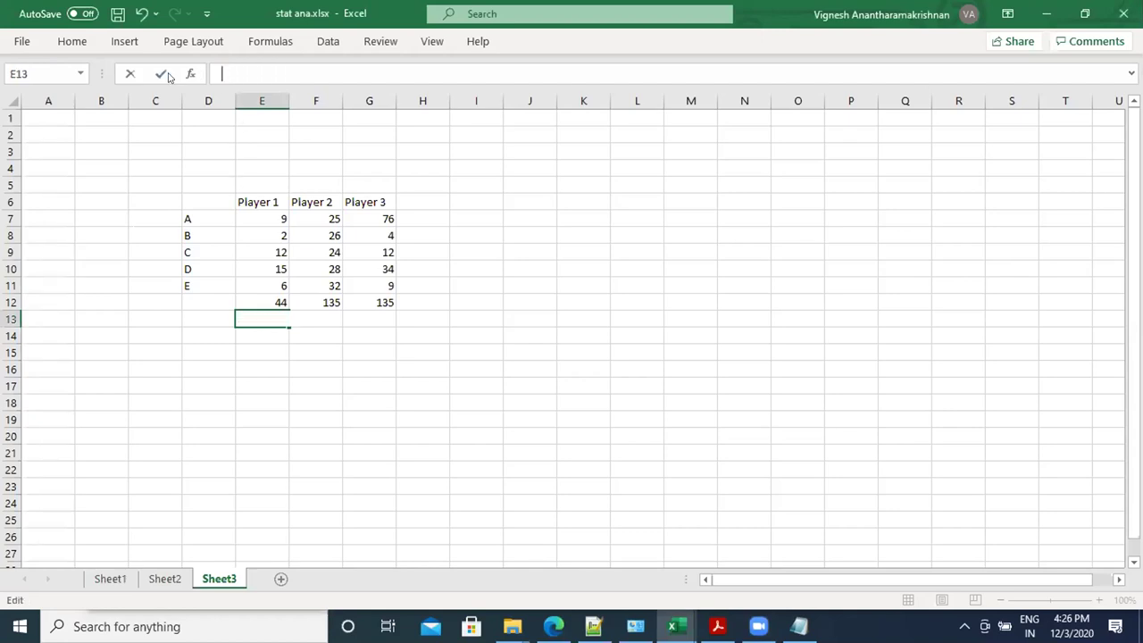
Step: Enter the row labels Total in cell D12 and Average in cell D13
click(192, 295)
text(tOTAL)
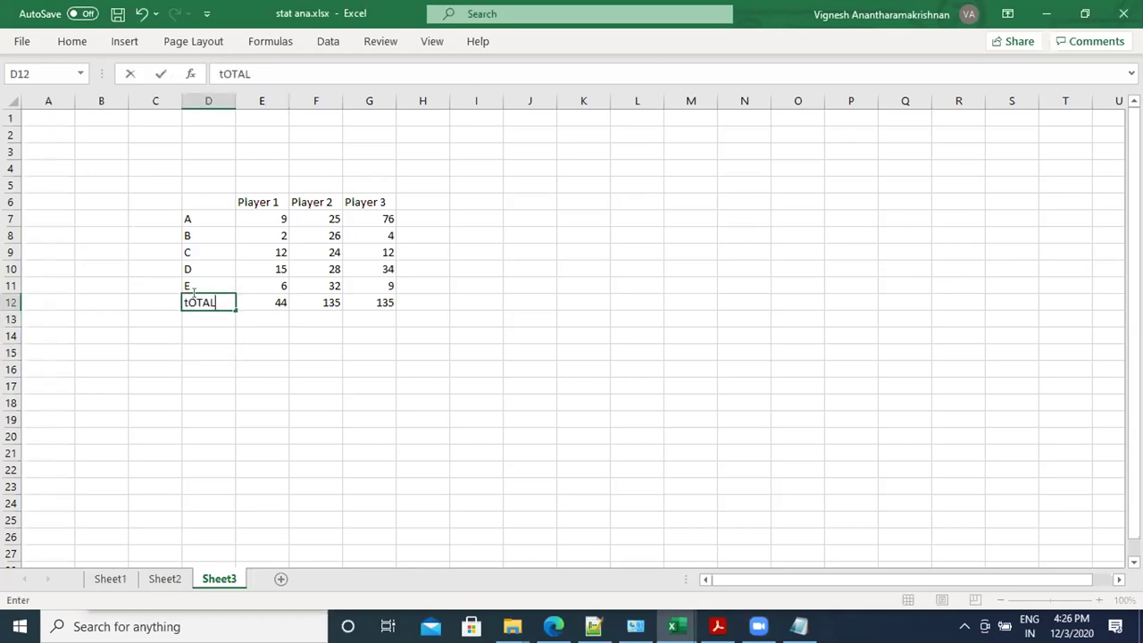
key(Return)
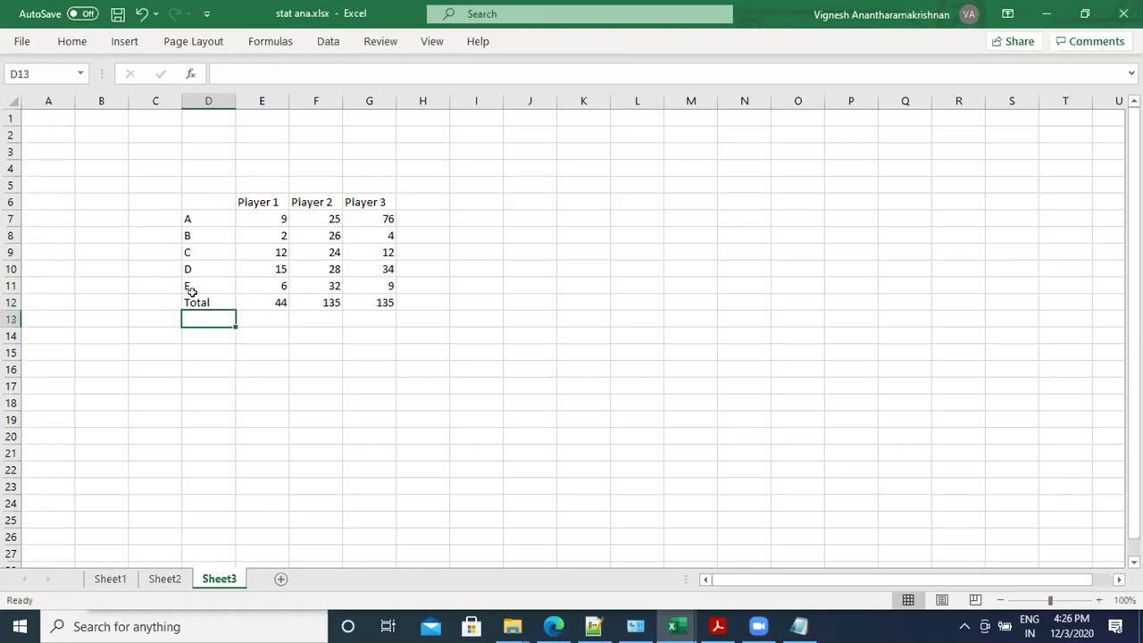
text(Average)
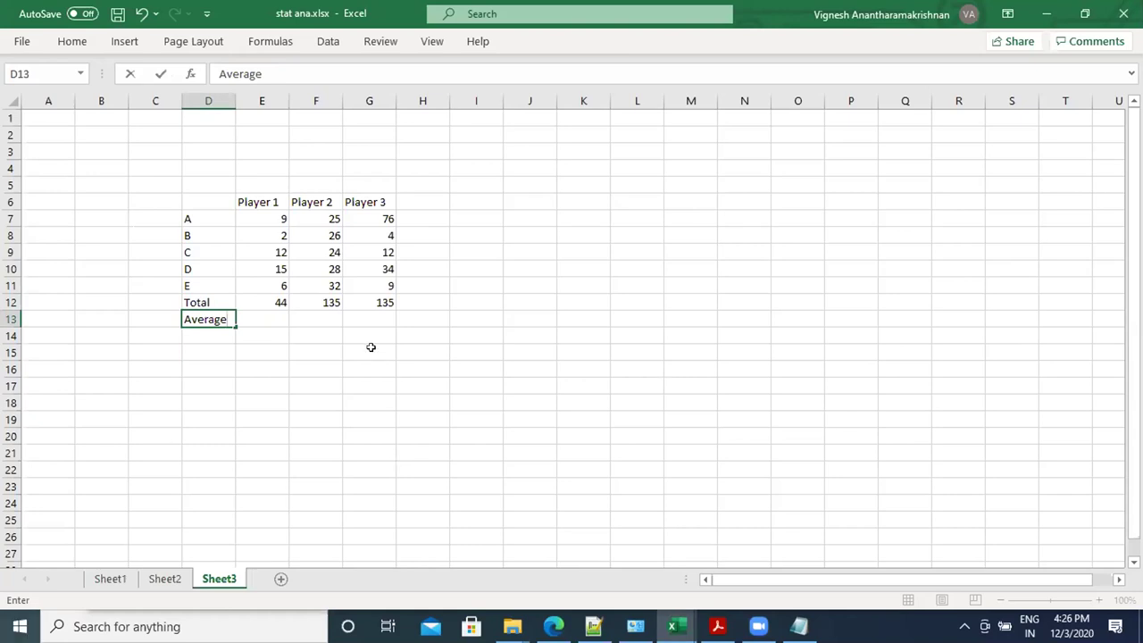
Step: Enter the formula =E12/5 in cell E13 and fill it across to G13 for the other players' averages
click(275, 314)
drag(273, 219, 275, 288)
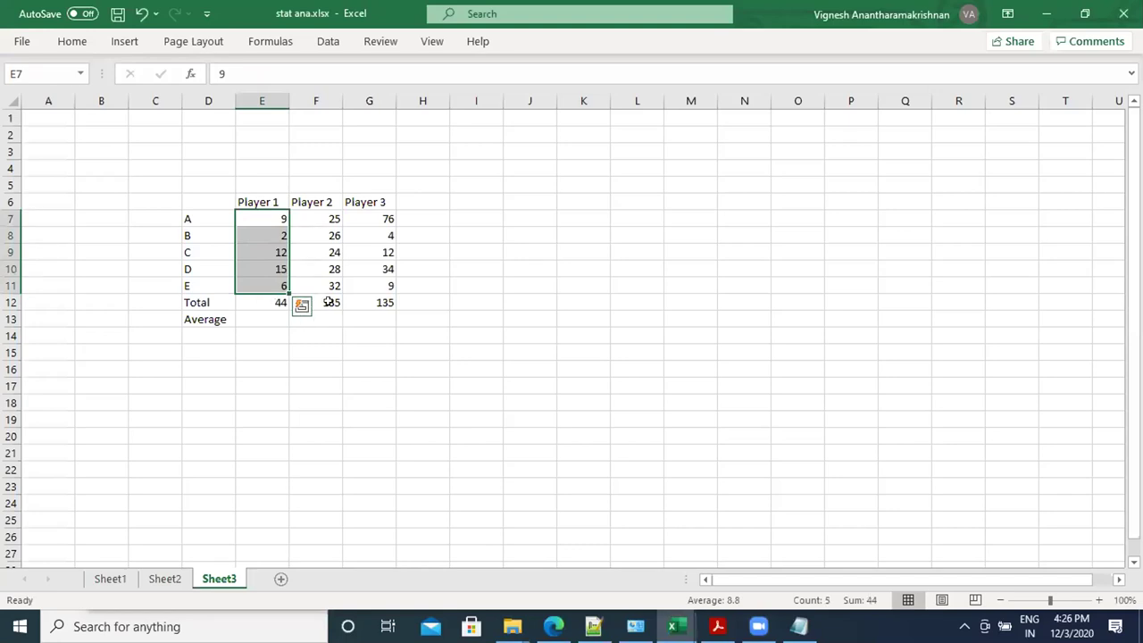
click(263, 317)
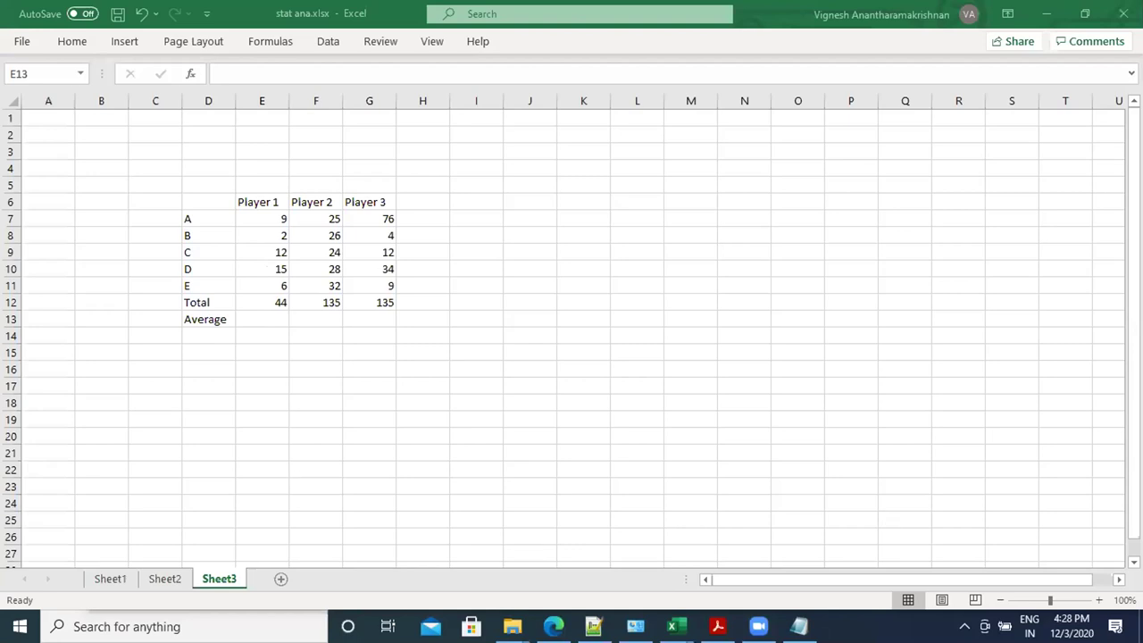
click(262, 314)
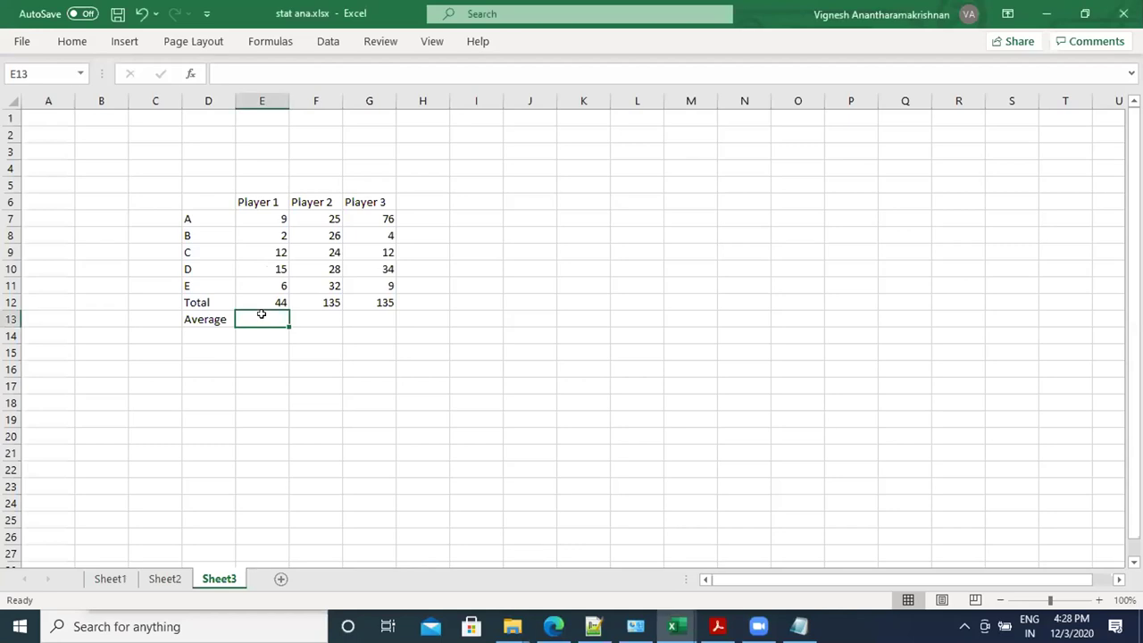
text(=)
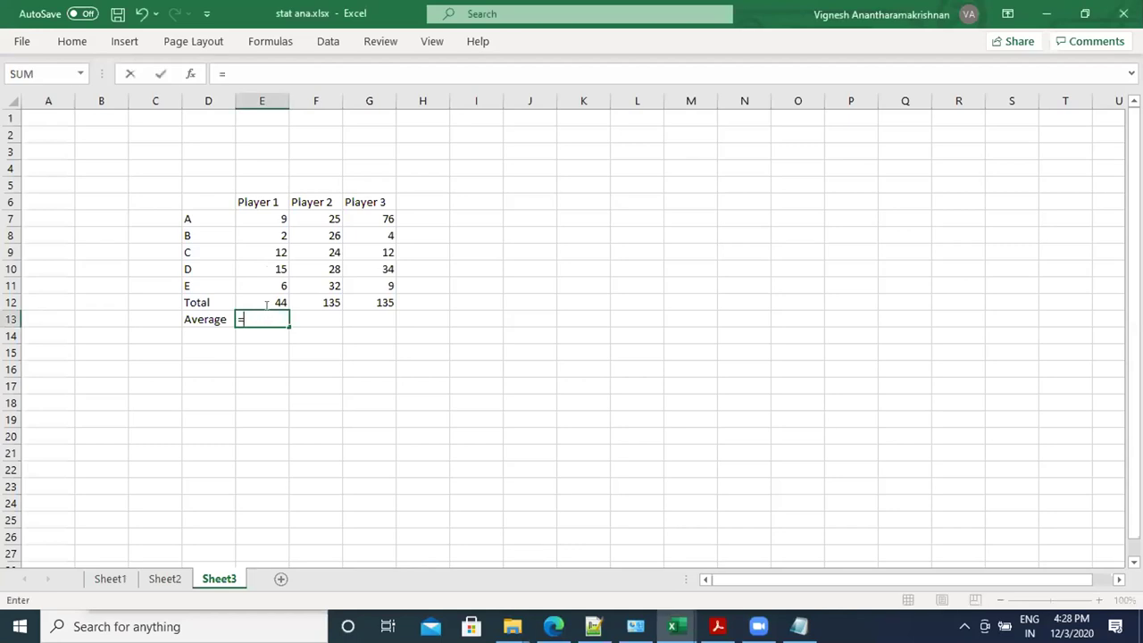
click(266, 302)
text(/)
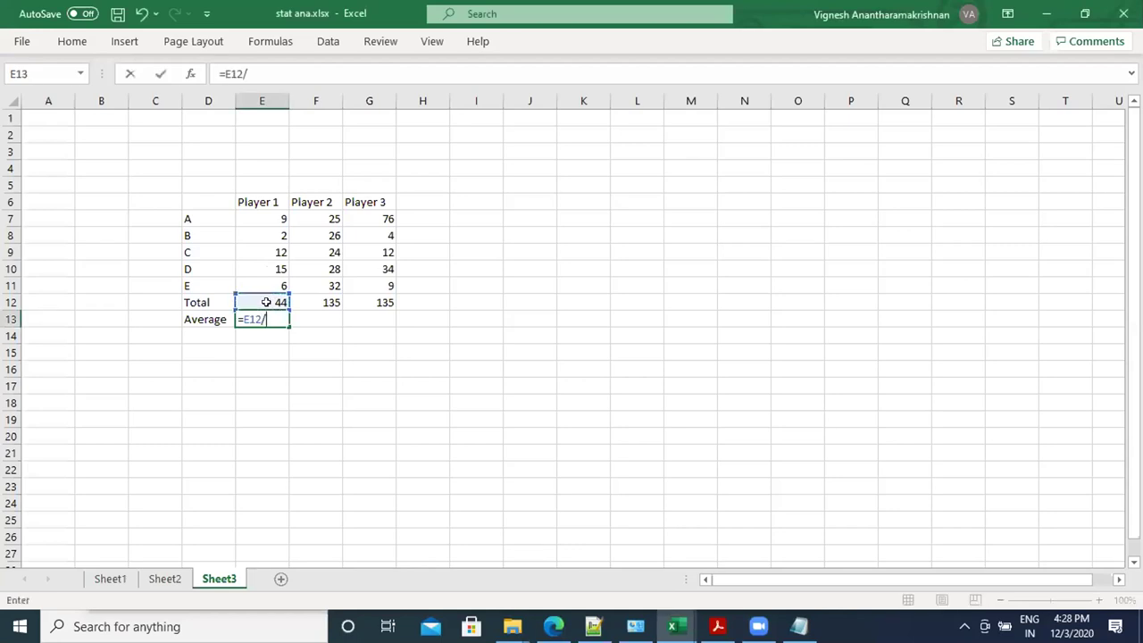
text(5)
click(161, 73)
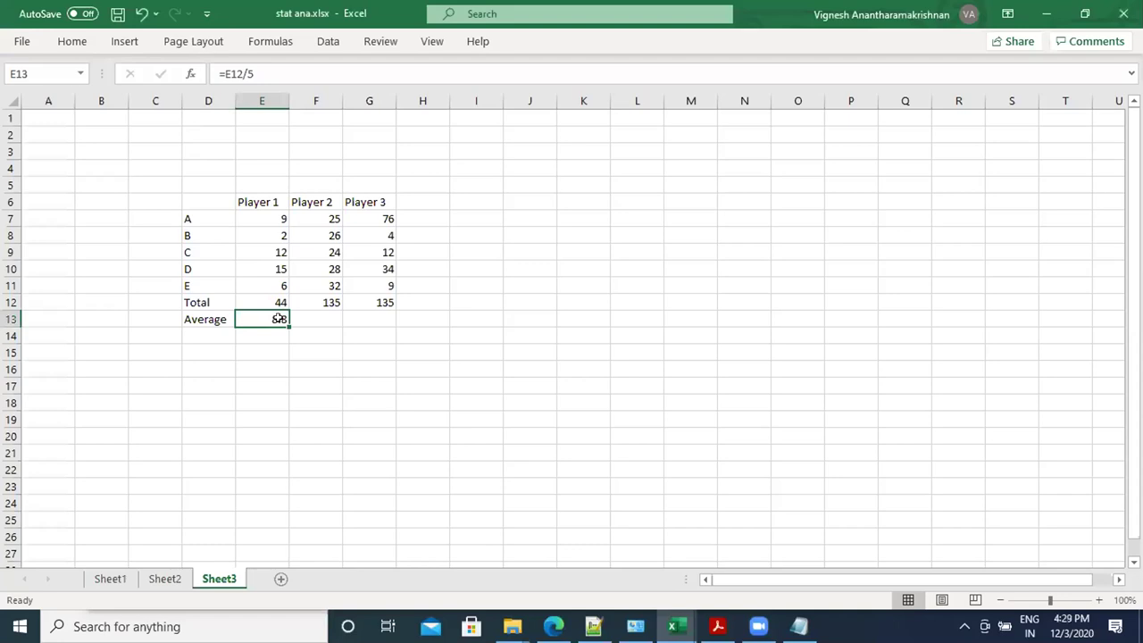
drag(288, 326, 384, 321)
click(326, 366)
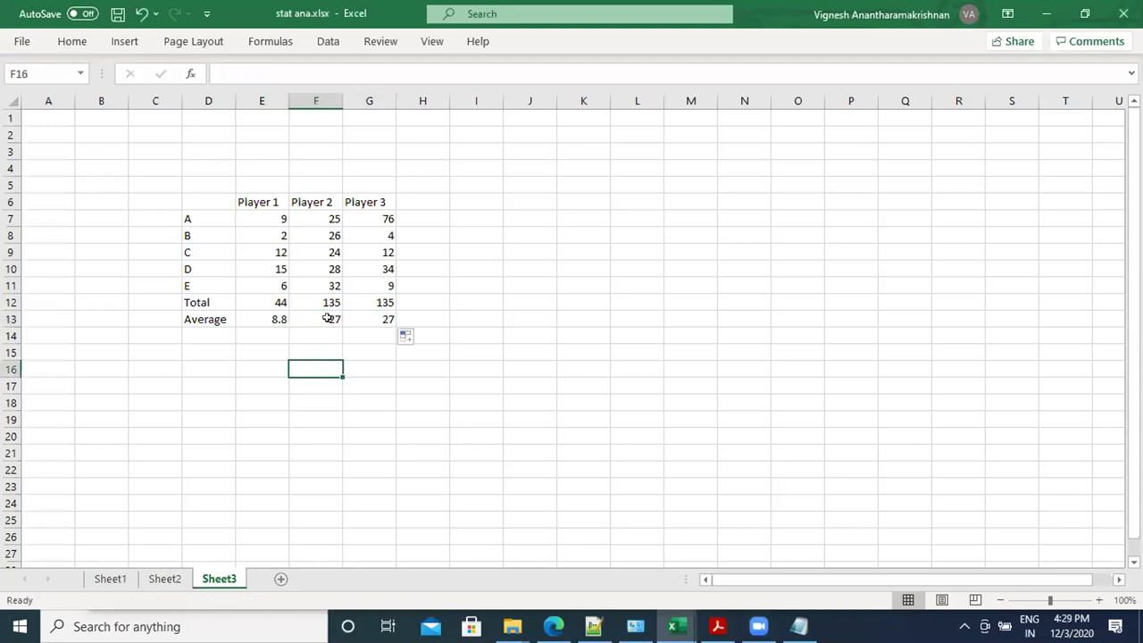
Step: Examine the average formulas in row 13 and Player 1's individual values, total and average
click(328, 318)
click(369, 316)
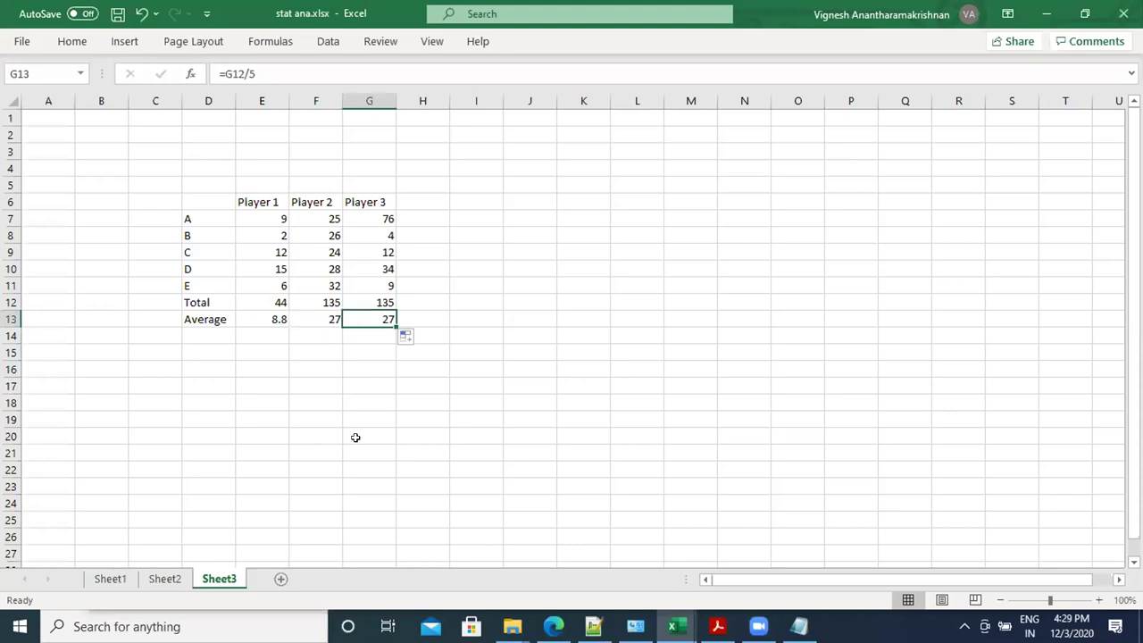
click(266, 318)
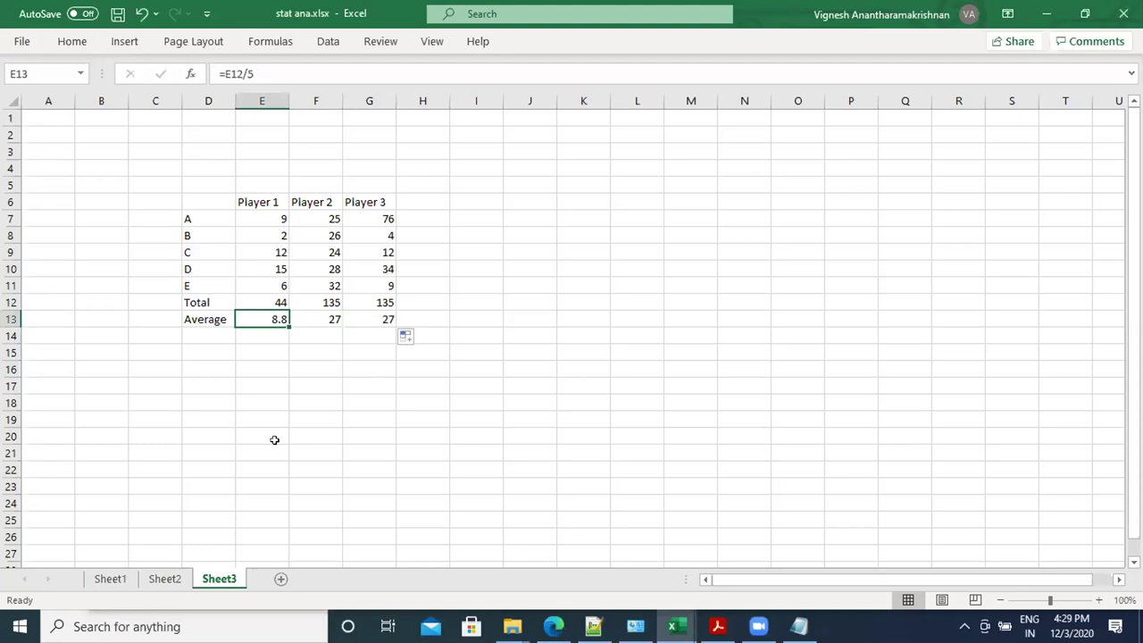
click(325, 382)
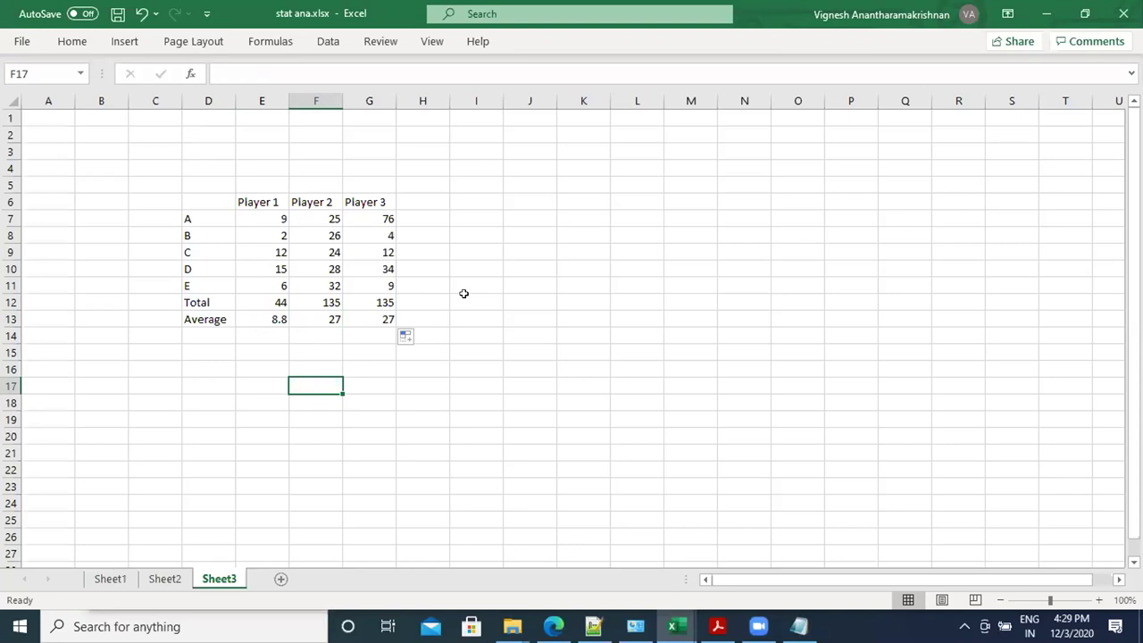
click(267, 332)
key(Up)
drag(272, 218, 272, 252)
drag(273, 305, 274, 320)
Step: Enter the text Not selected in cell E14 below Player 1's average and widen column E to fit it
click(266, 331)
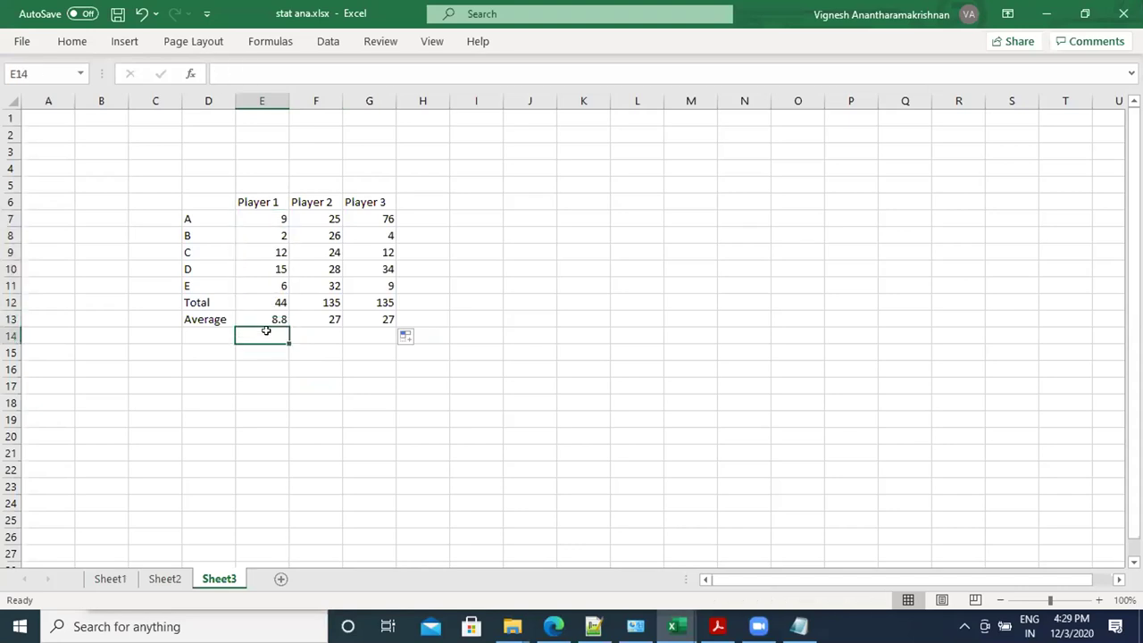
text(Not )
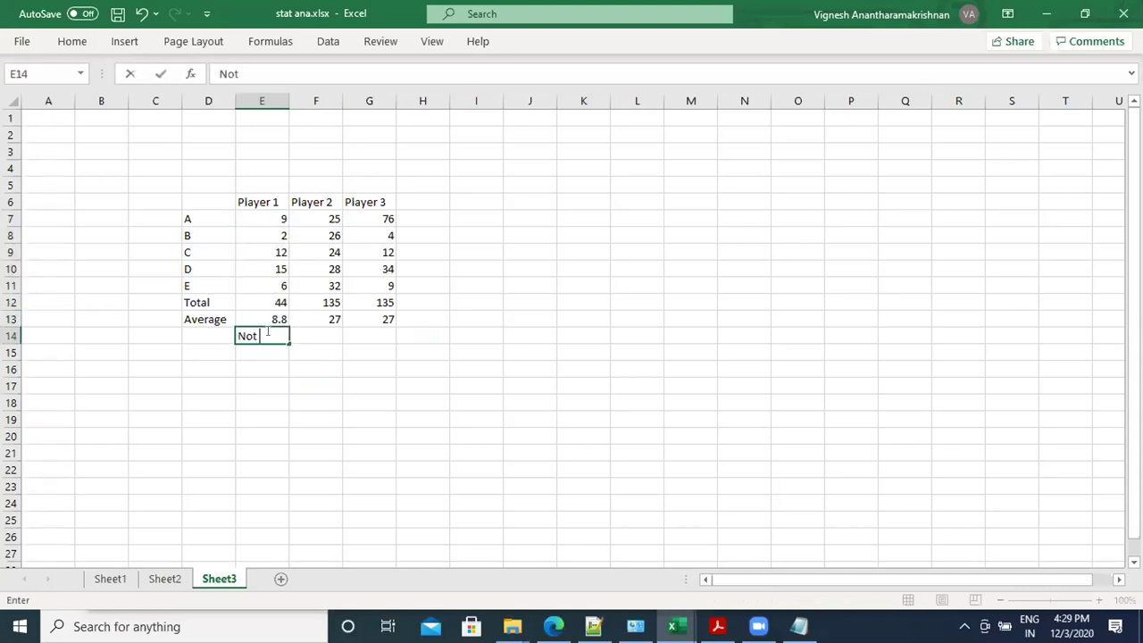
text(selected)
key(F2)
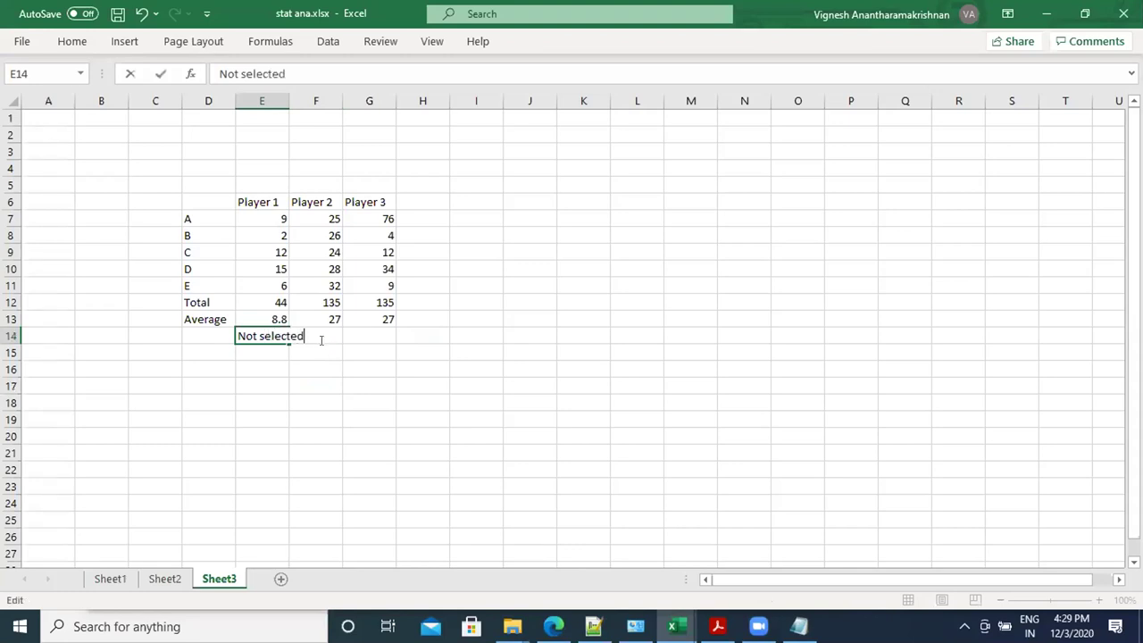
click(307, 366)
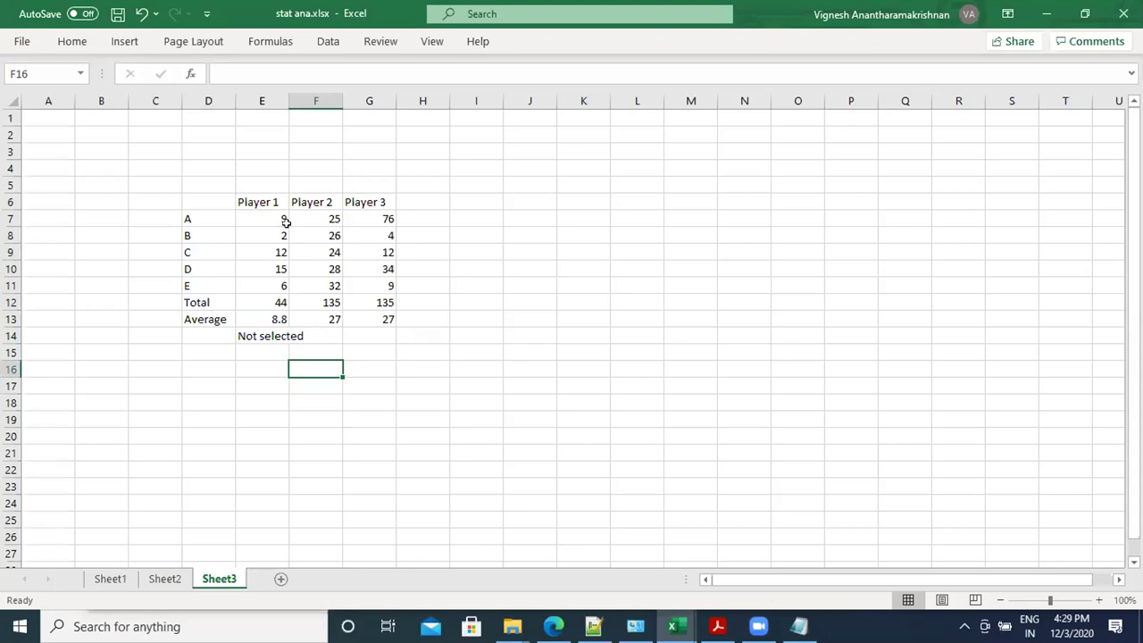
drag(288, 100, 307, 100)
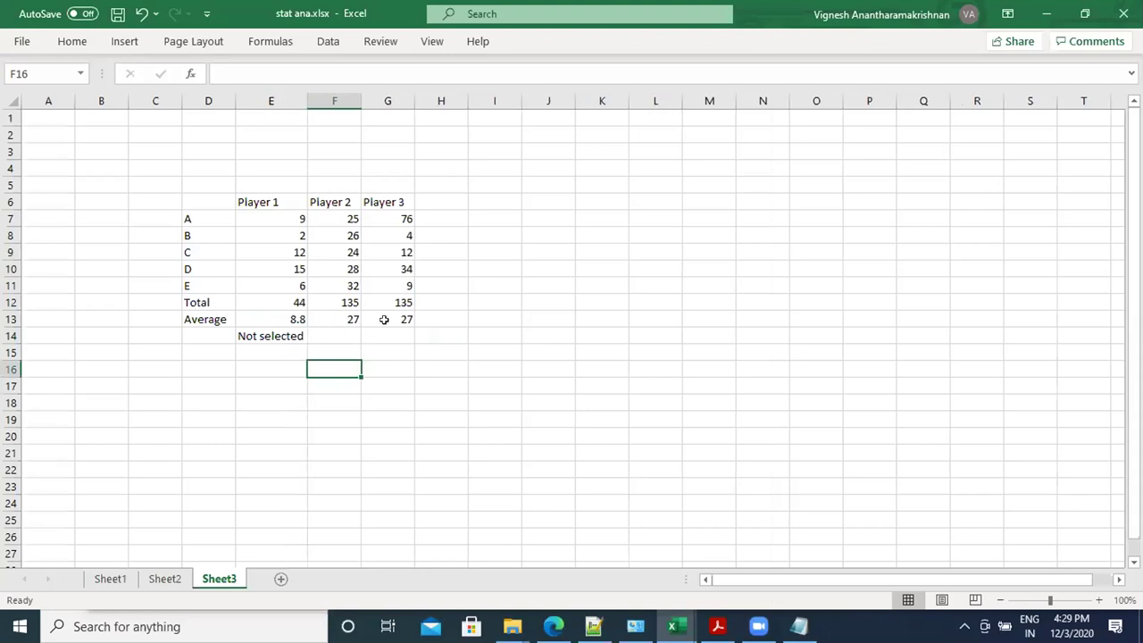
click(398, 371)
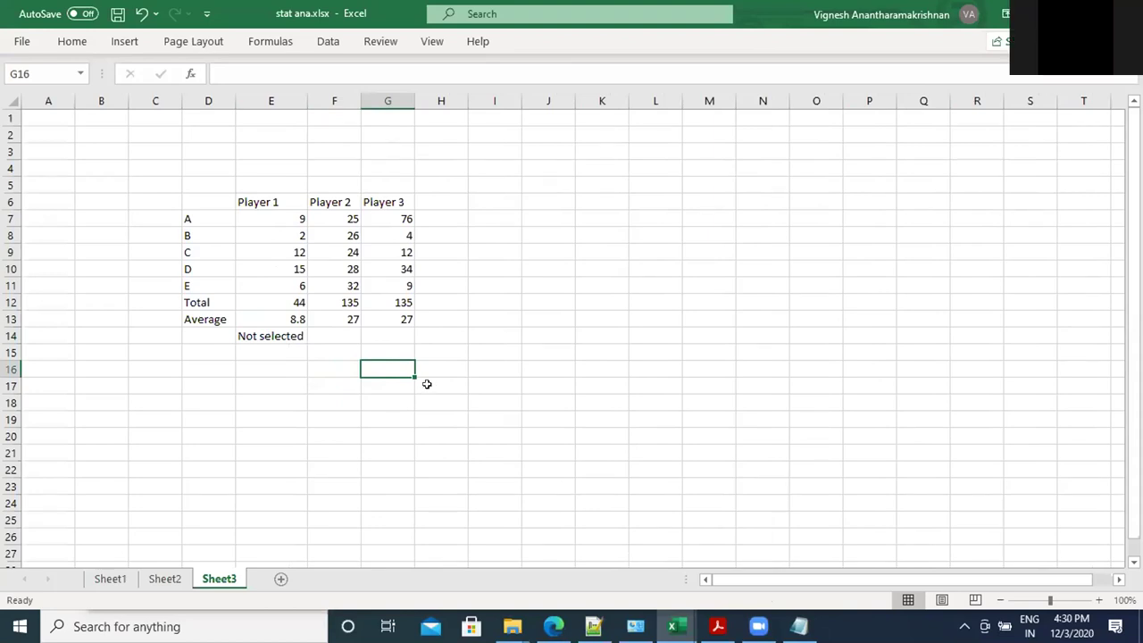
Step: Compare the values, totals and averages of Player 2 and Player 3 in rows 7 to 13
click(339, 336)
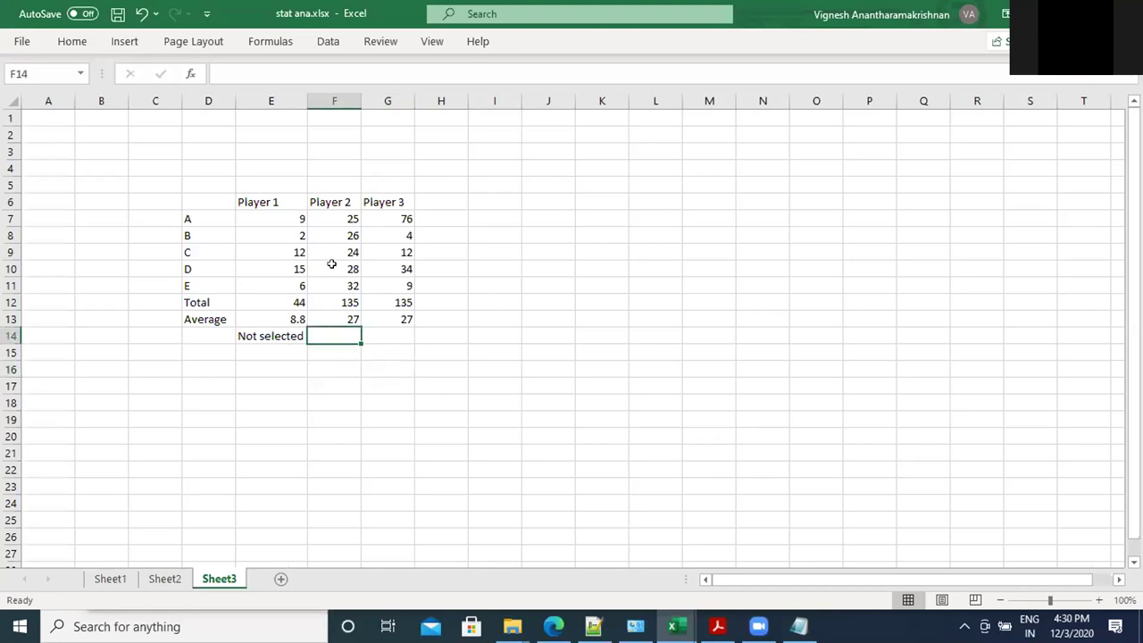
drag(340, 219, 339, 319)
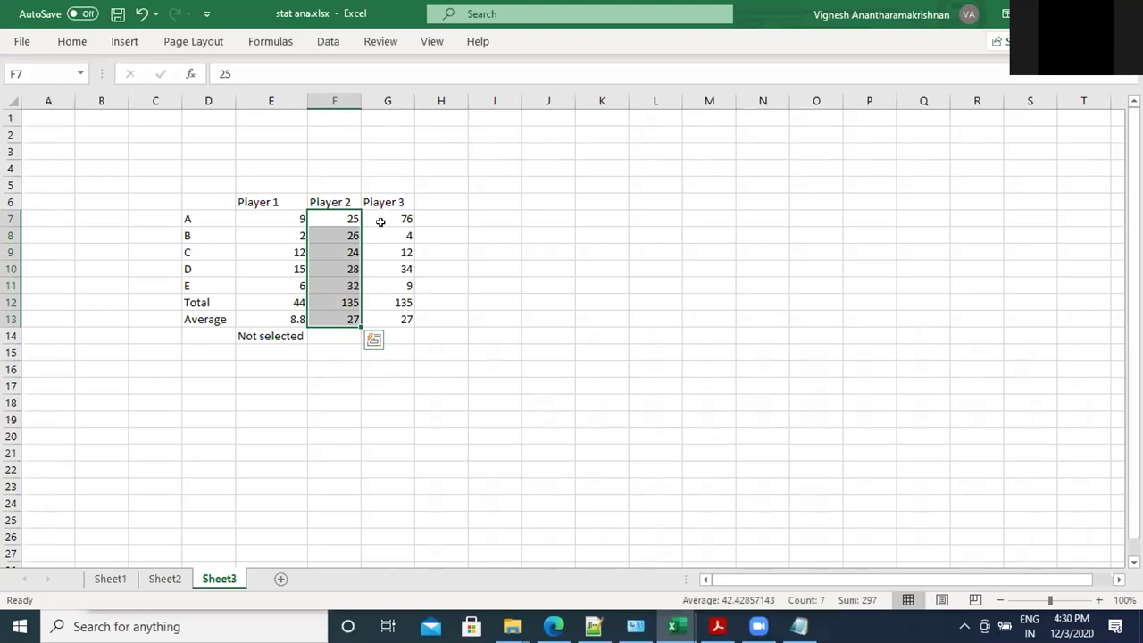
drag(388, 218, 396, 312)
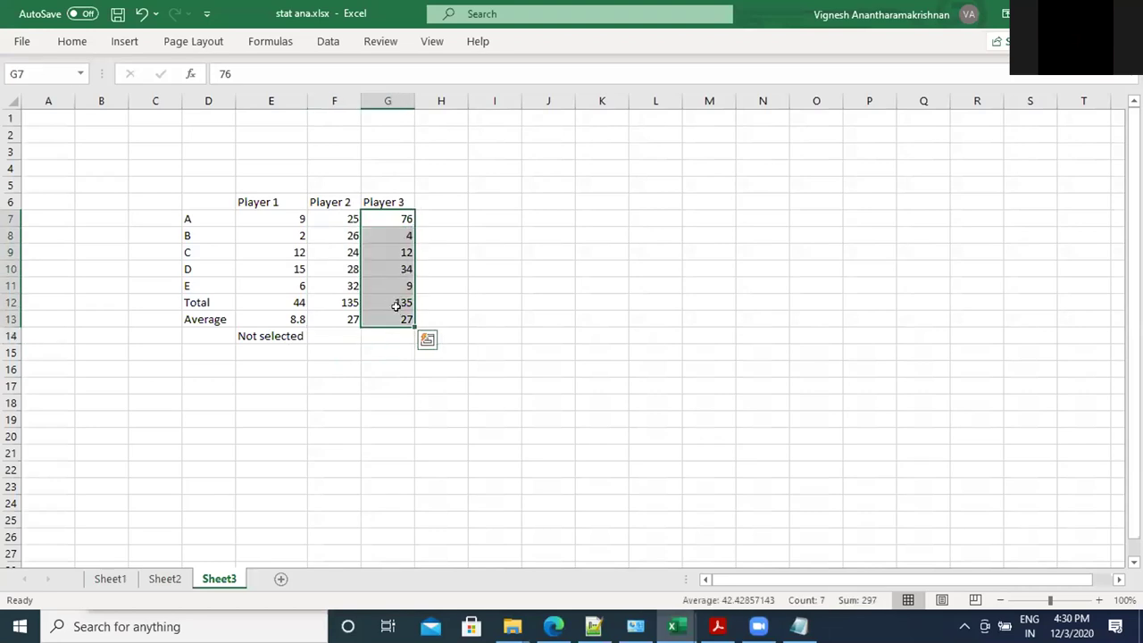
drag(347, 218, 351, 318)
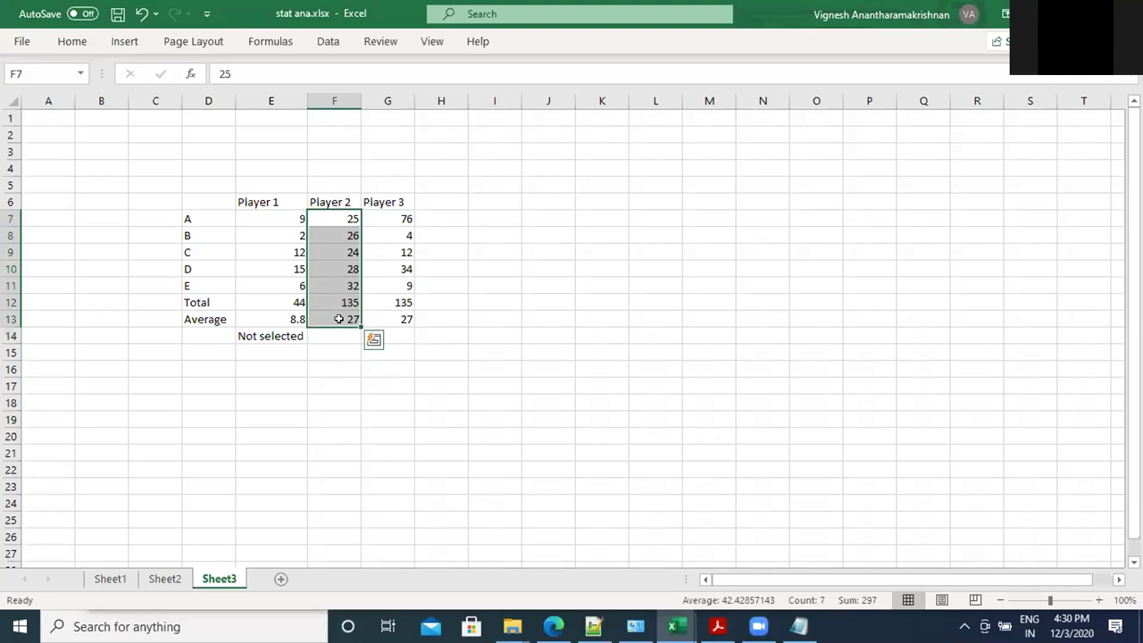
click(340, 348)
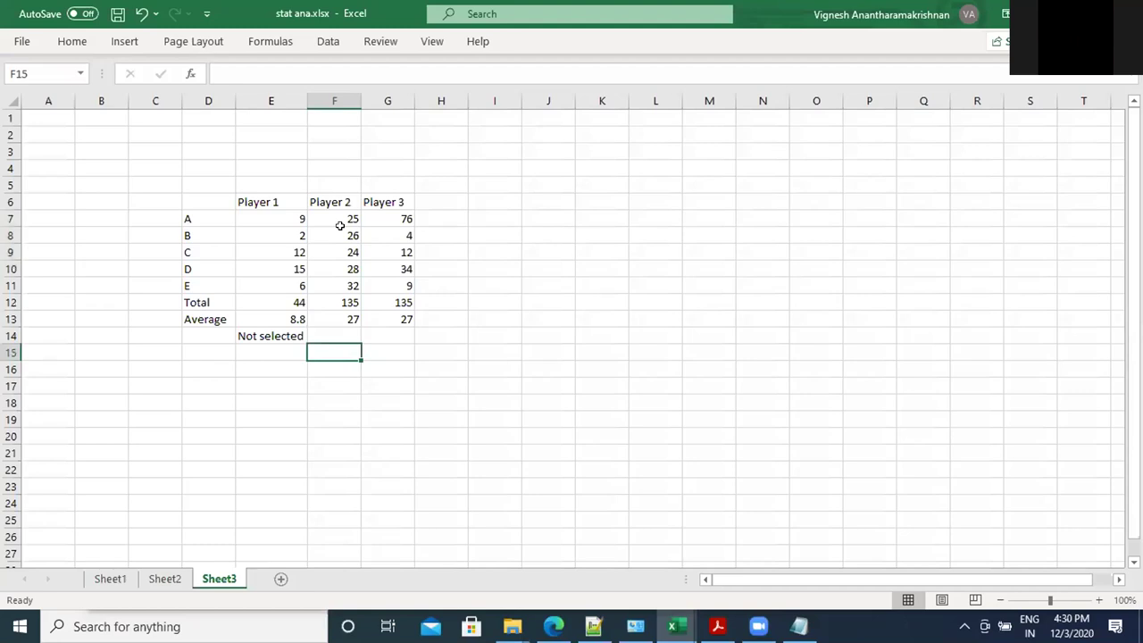
click(273, 380)
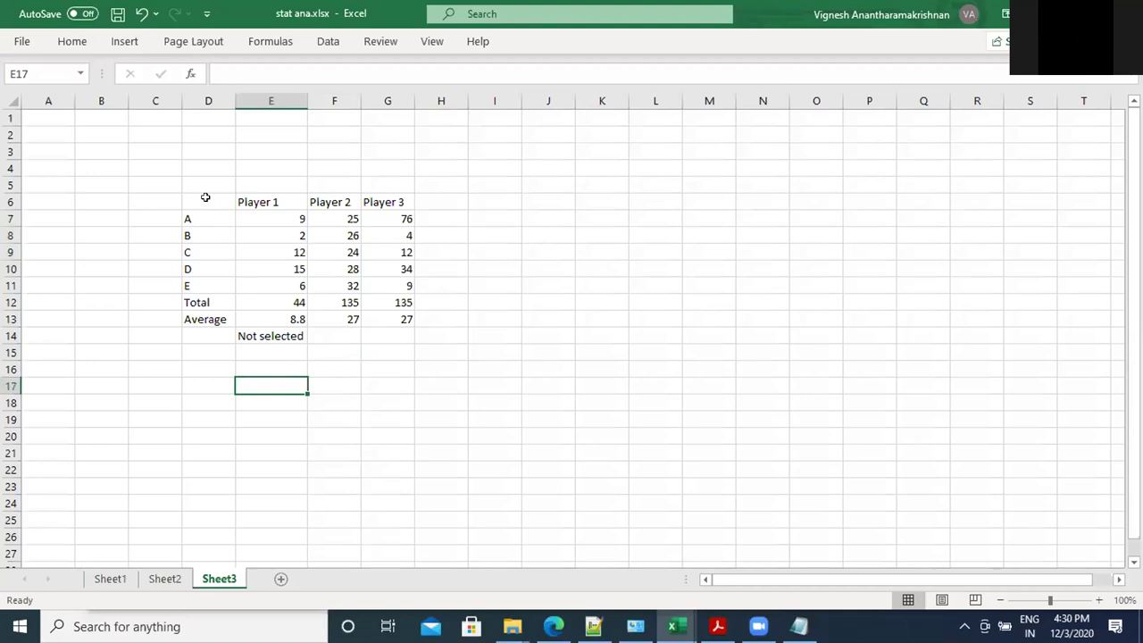
drag(205, 197, 403, 322)
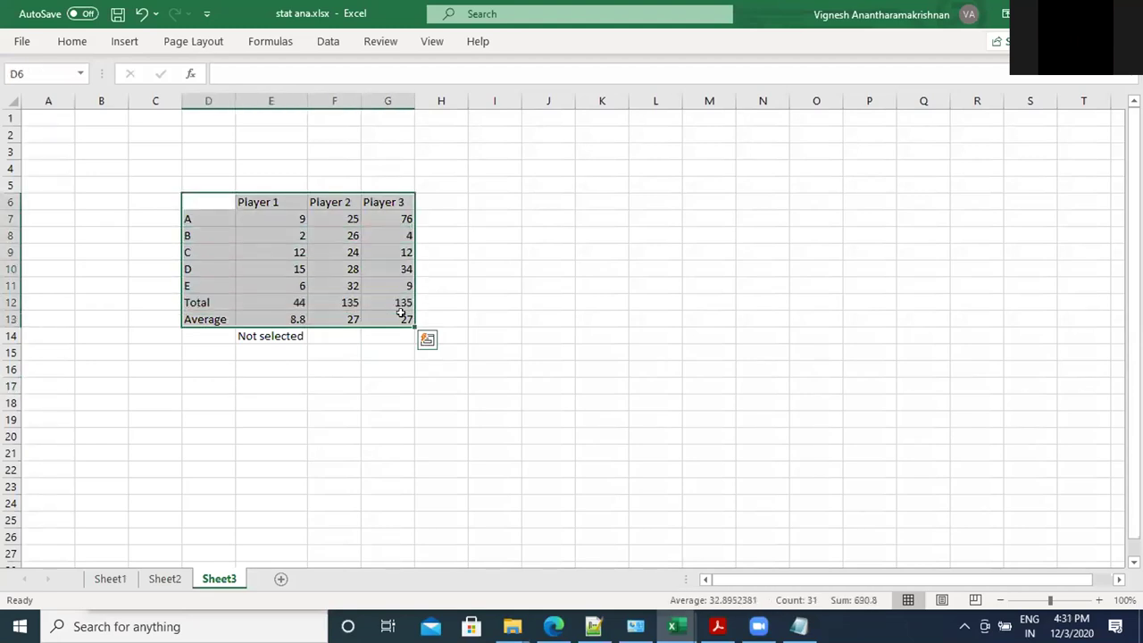
click(277, 402)
Step: Insert a Scatter with Straight Lines chart of the range D6:G11 and move it clear of the table, starting around cell J2
drag(195, 196, 396, 285)
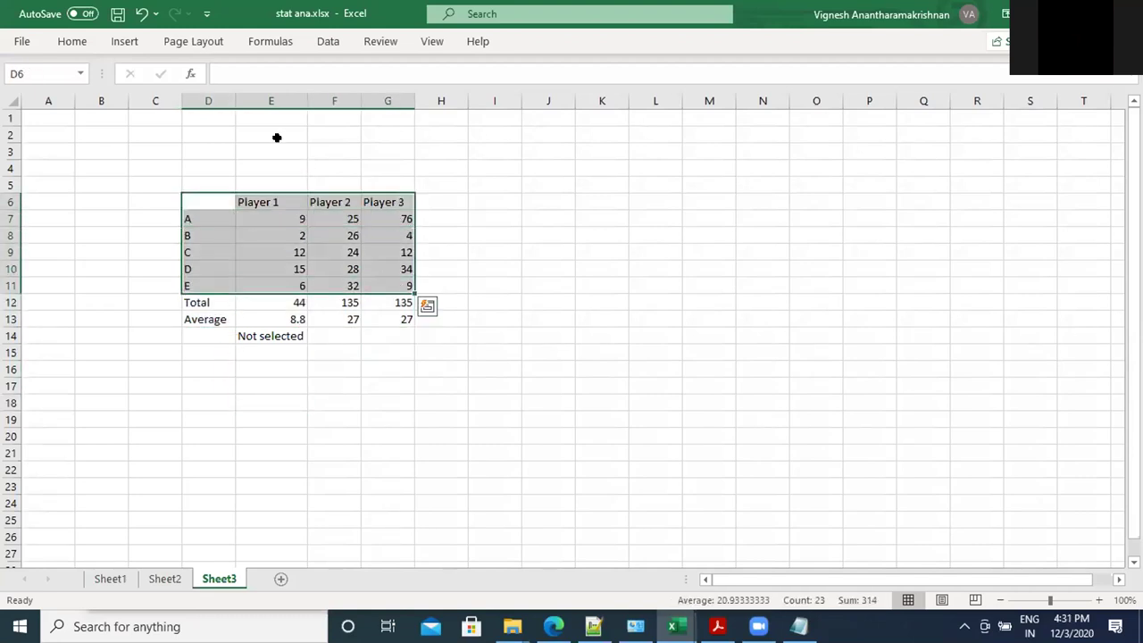
click(141, 47)
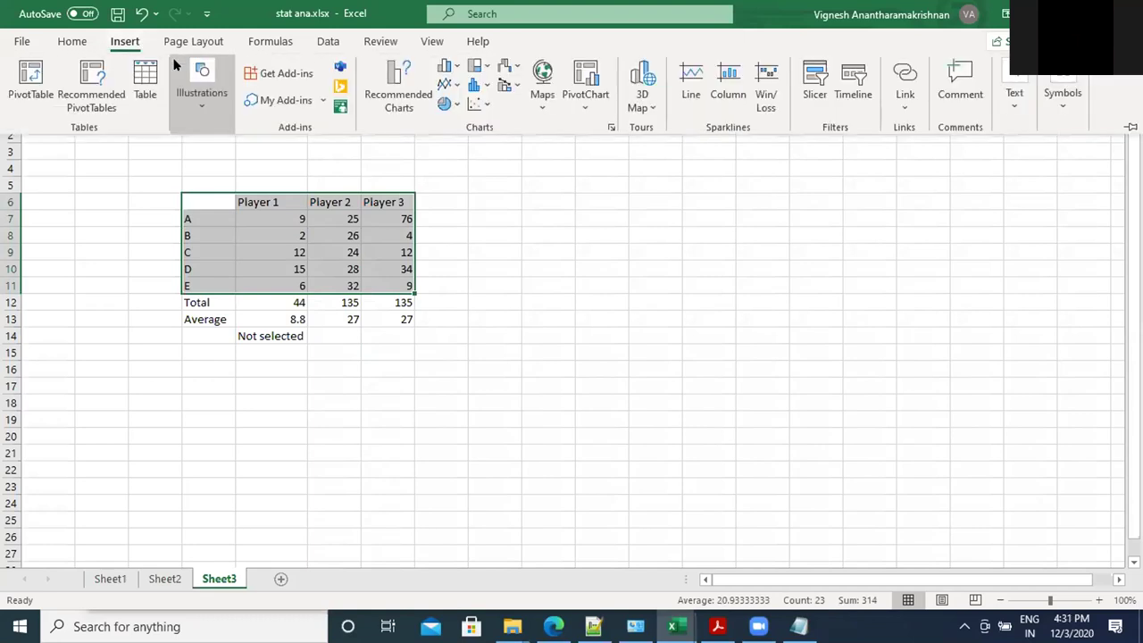
click(483, 106)
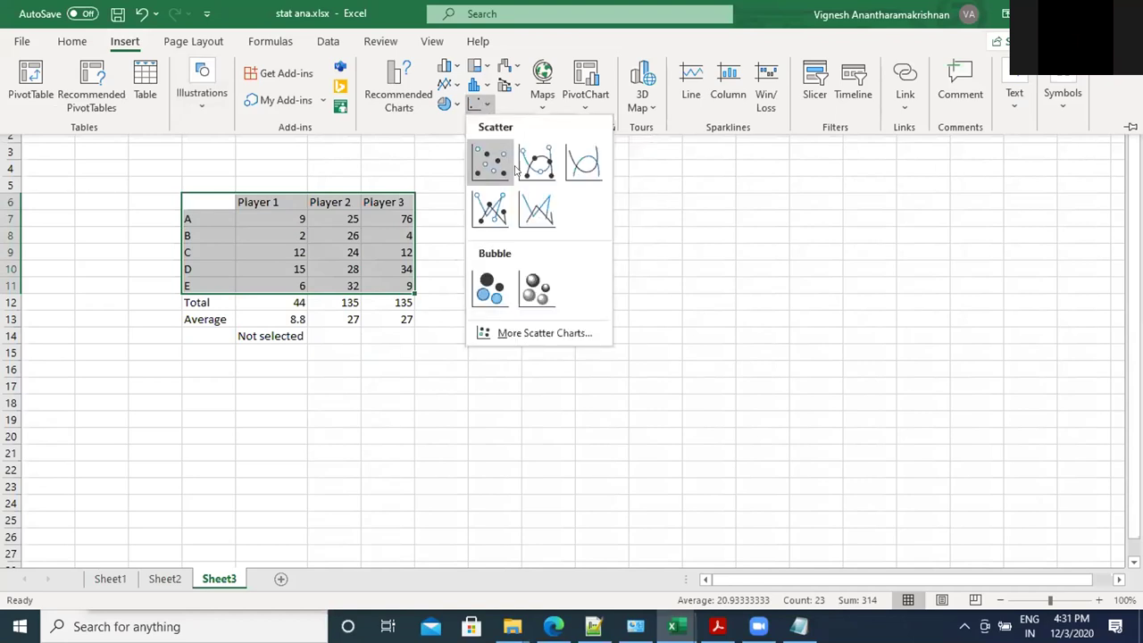
click(613, 247)
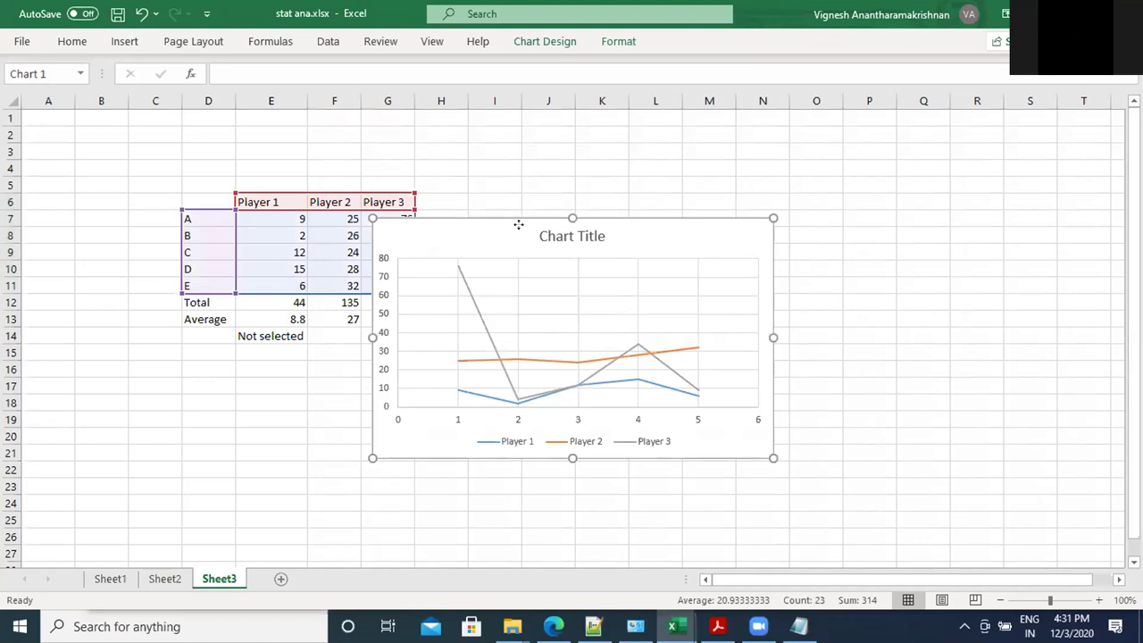
drag(518, 224, 630, 155)
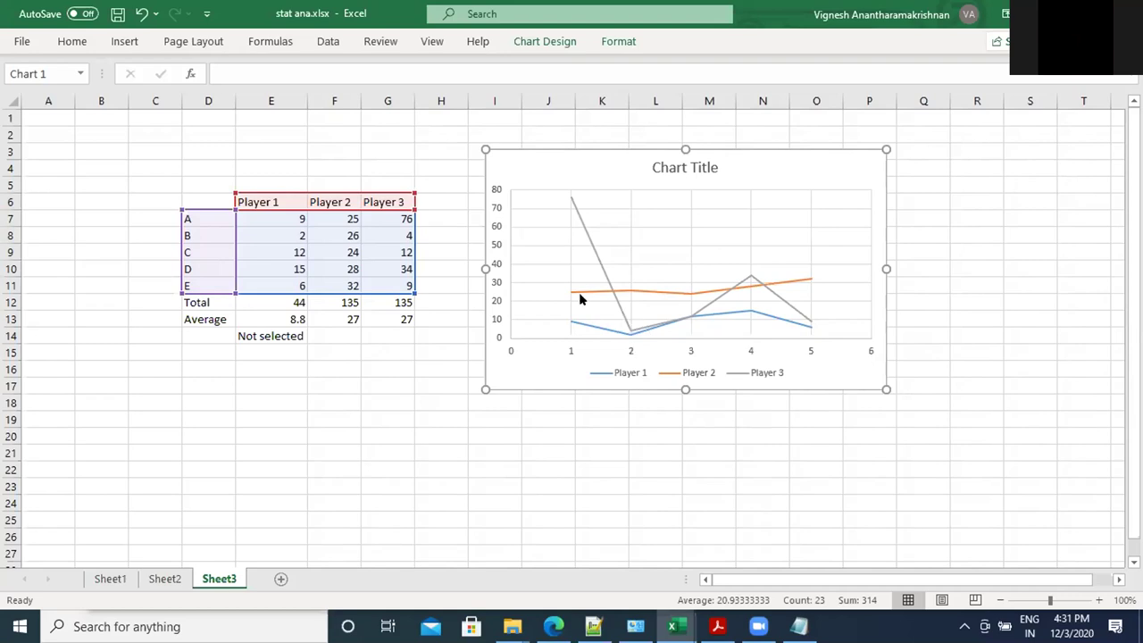
mouse_move(570, 298)
drag(594, 153, 674, 137)
click(552, 432)
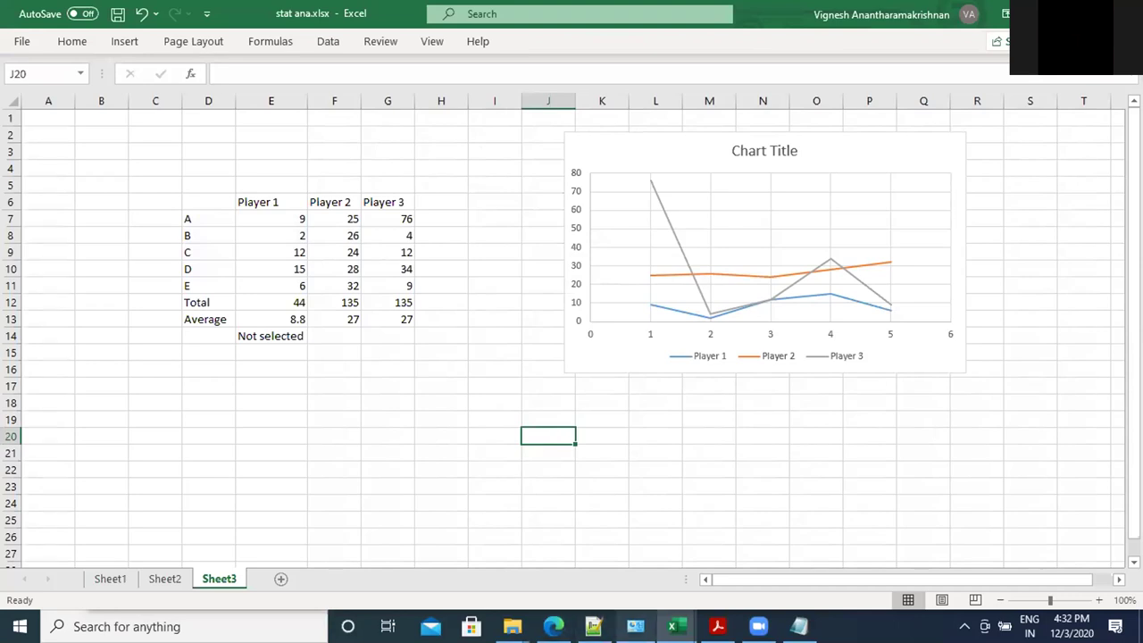
Step: Switch to the Notepad document and add the line "Company head quarters - New York" below Linear Regression, separated by a blank line
click(799, 626)
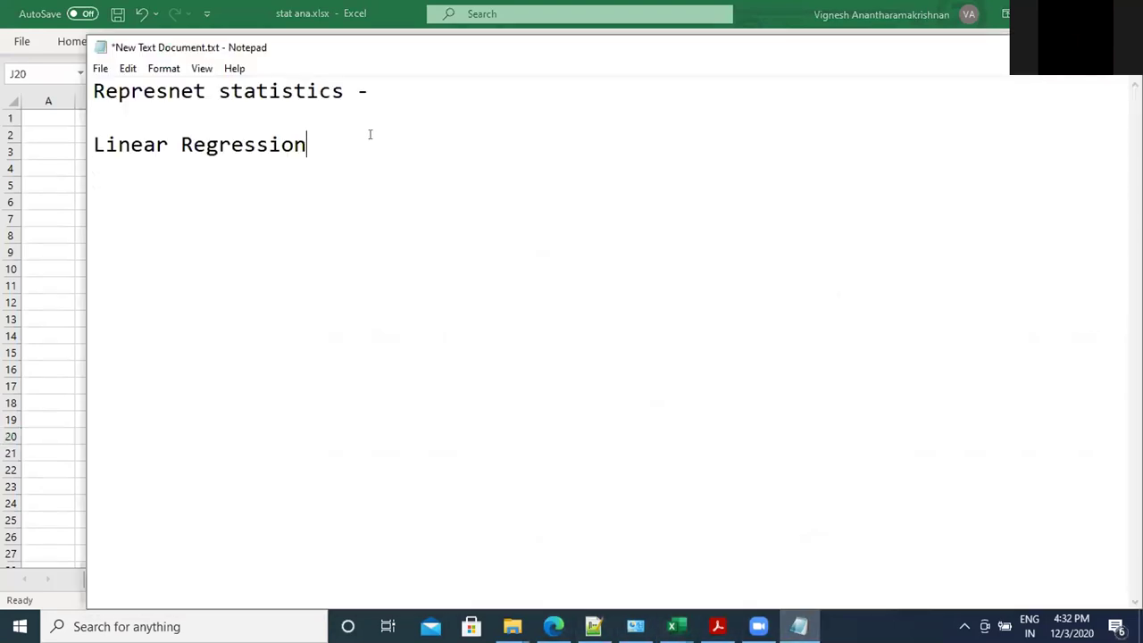
key(Return)
key(Return)
text(Company )
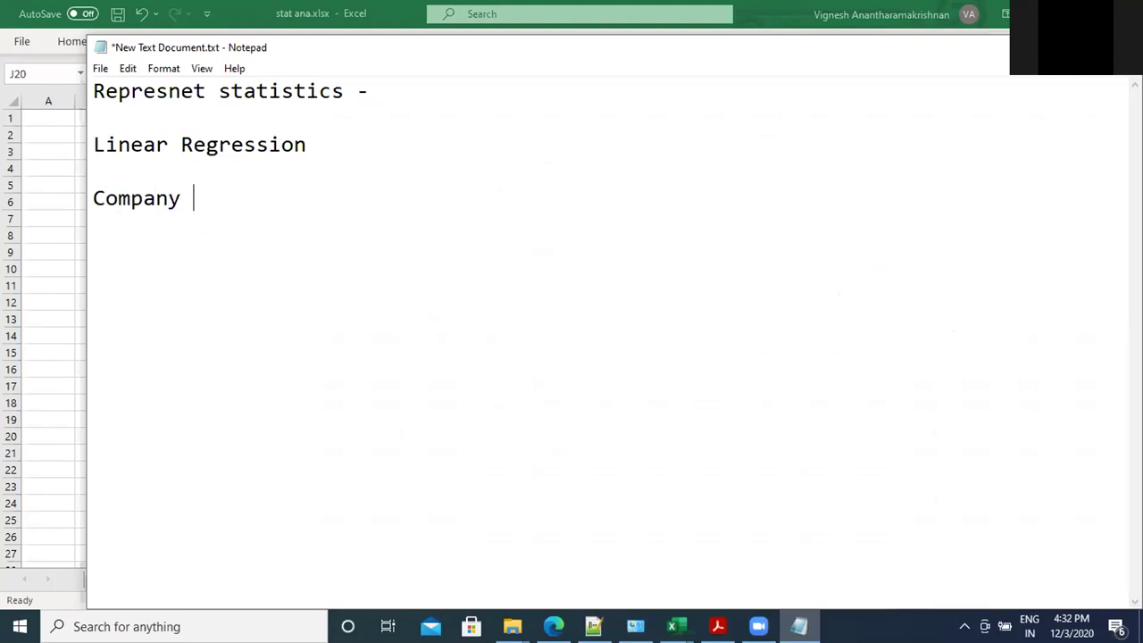
text(head qu)
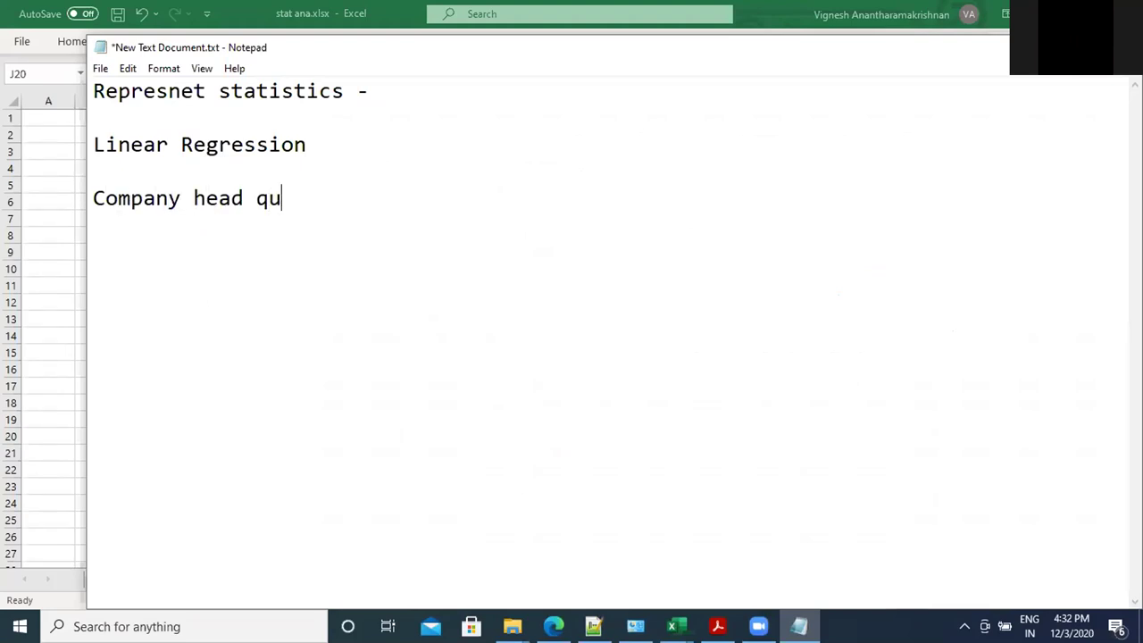
text(arters )
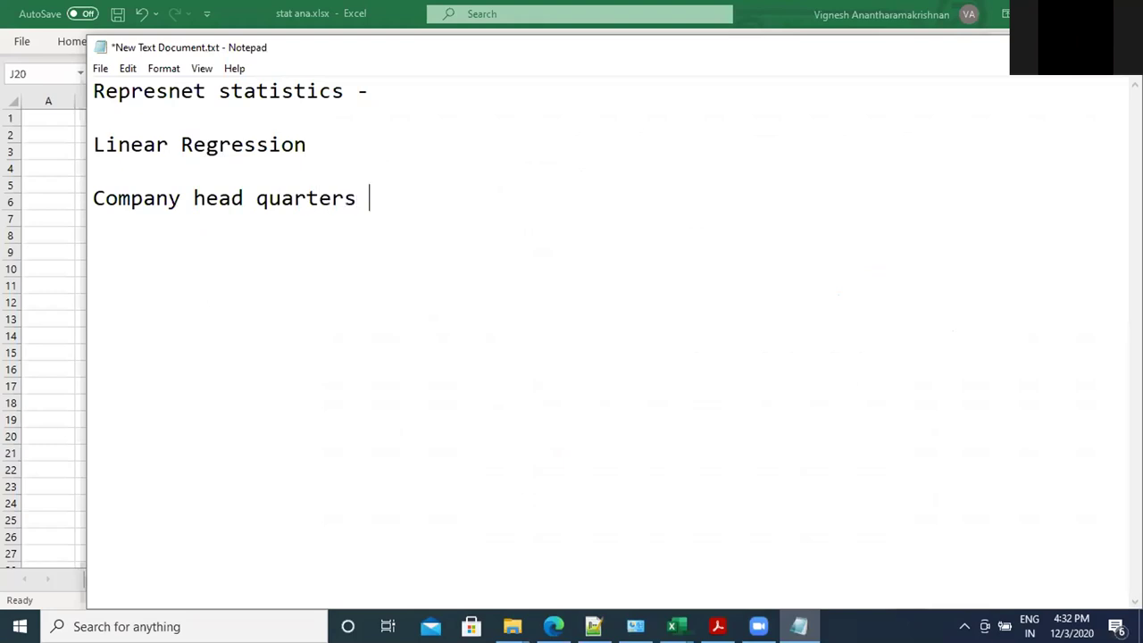
text(- Ney)
key(BackSpace)
key(BackSpace)
text(w Yoork)
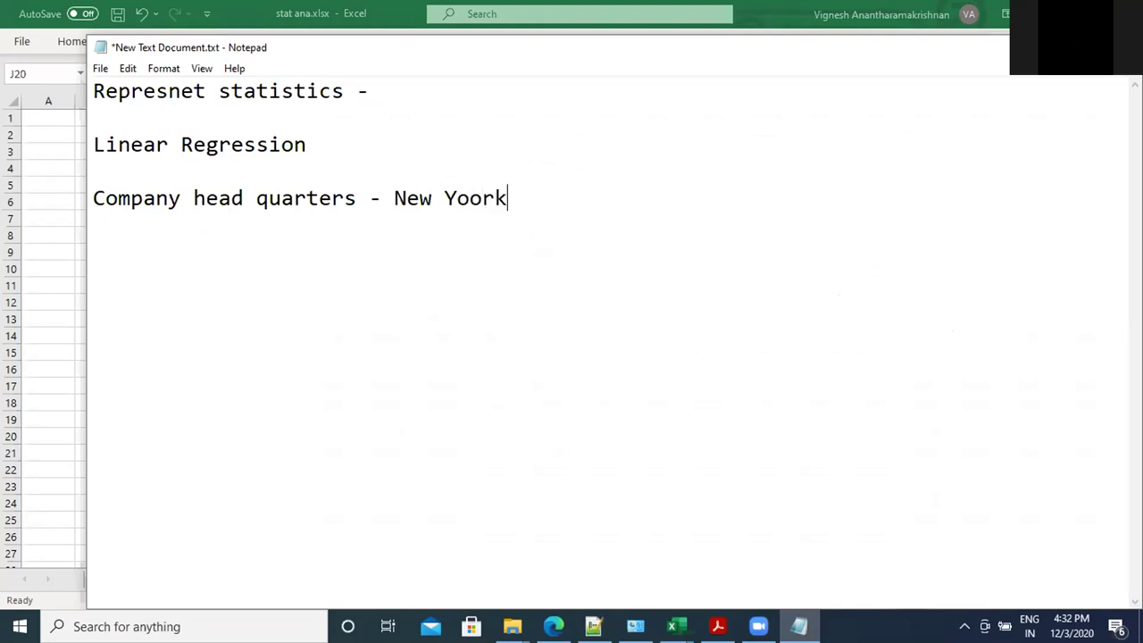
key(BackSpace)
key(BackSpace)
key(BackSpace)
text(rk)
Step: Add the city names Chennai and Trivandrum on two consecutive lines below the company headquarters line, leaving two blank lines between
key(Return)
key(Return)
key(Return)
text(Chennai)
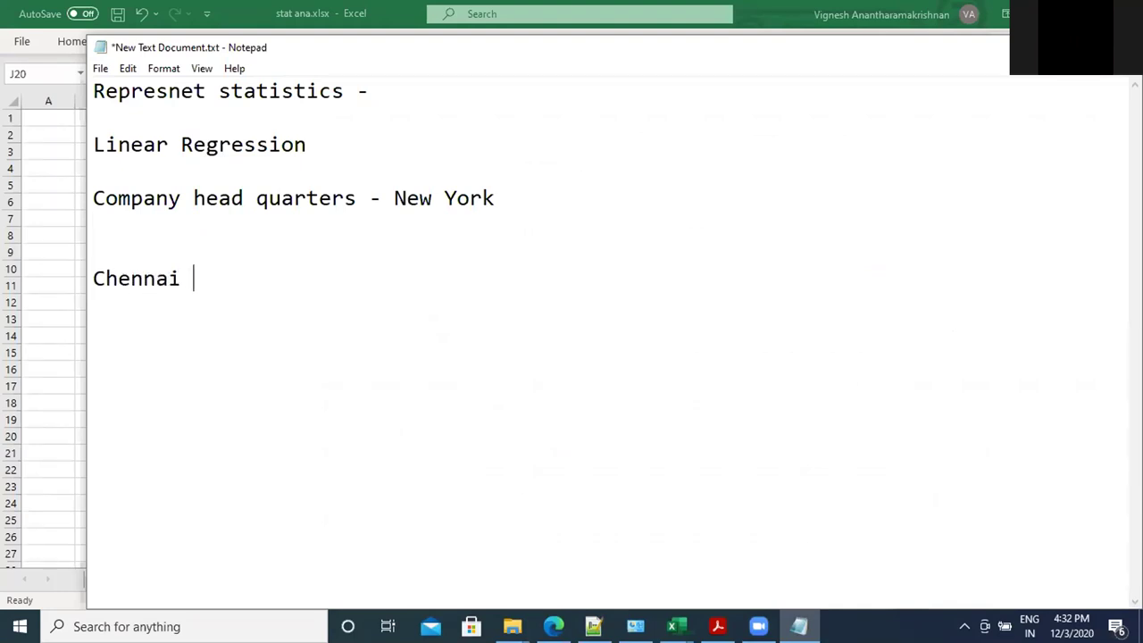
key(Return)
text(Trivandrum)
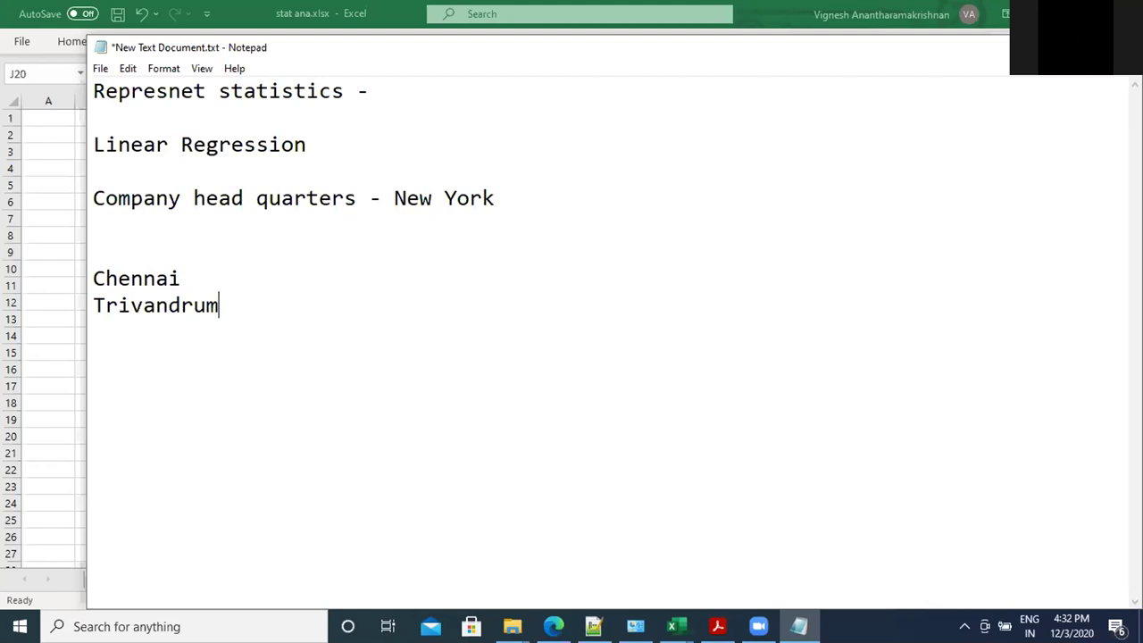
Step: Add the amount 4,00,000 below the city names after a blank line, with +2 lakhs on the line under it
key(Return)
key(Return)
text(4,00,000)
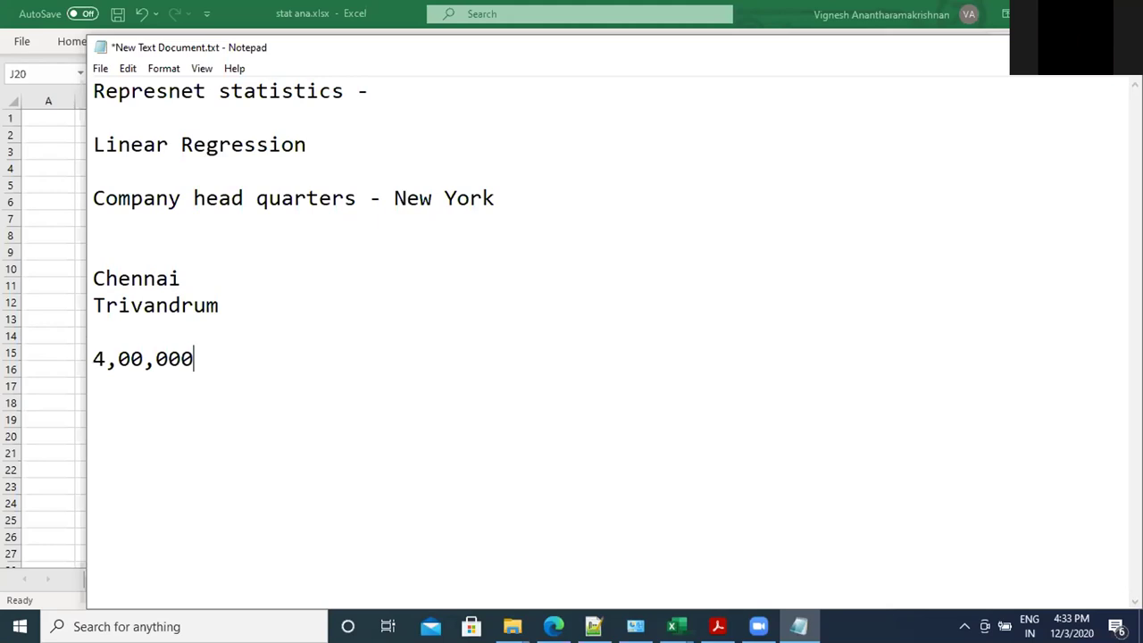
key(Return)
text(+2 lakhs)
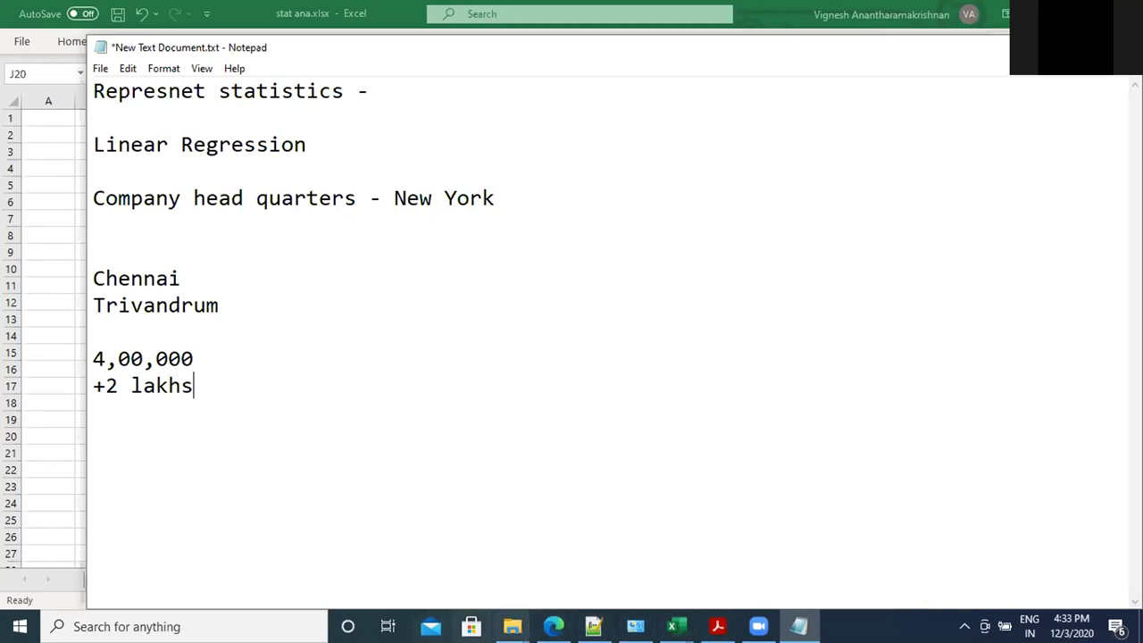
Step: Find and open the Paint app
click(179, 625)
text(pai)
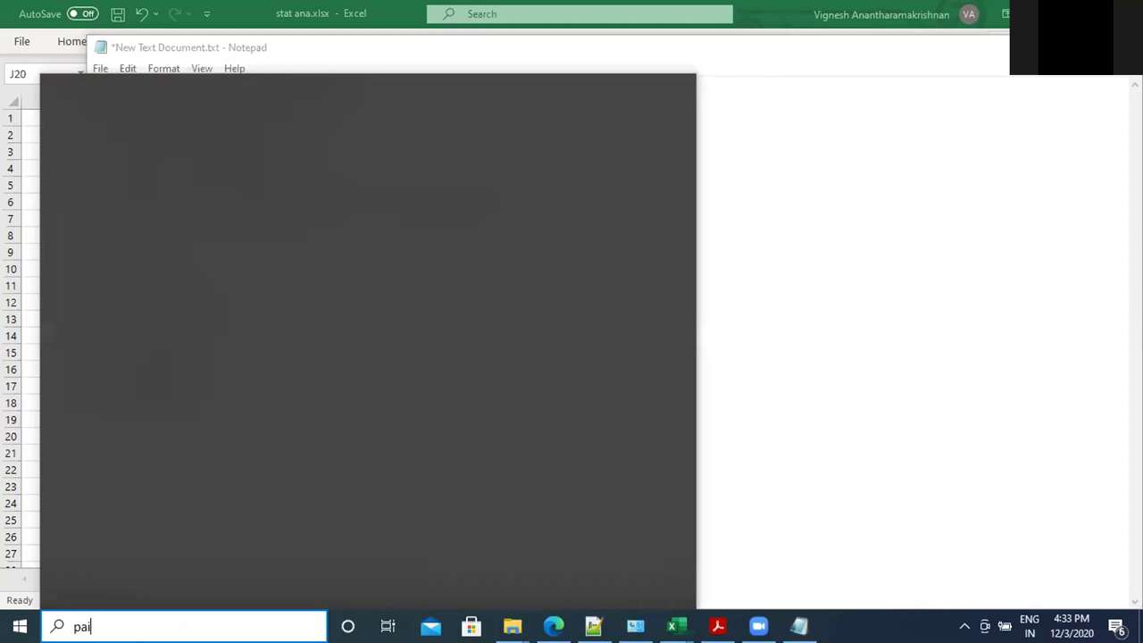
text(nt)
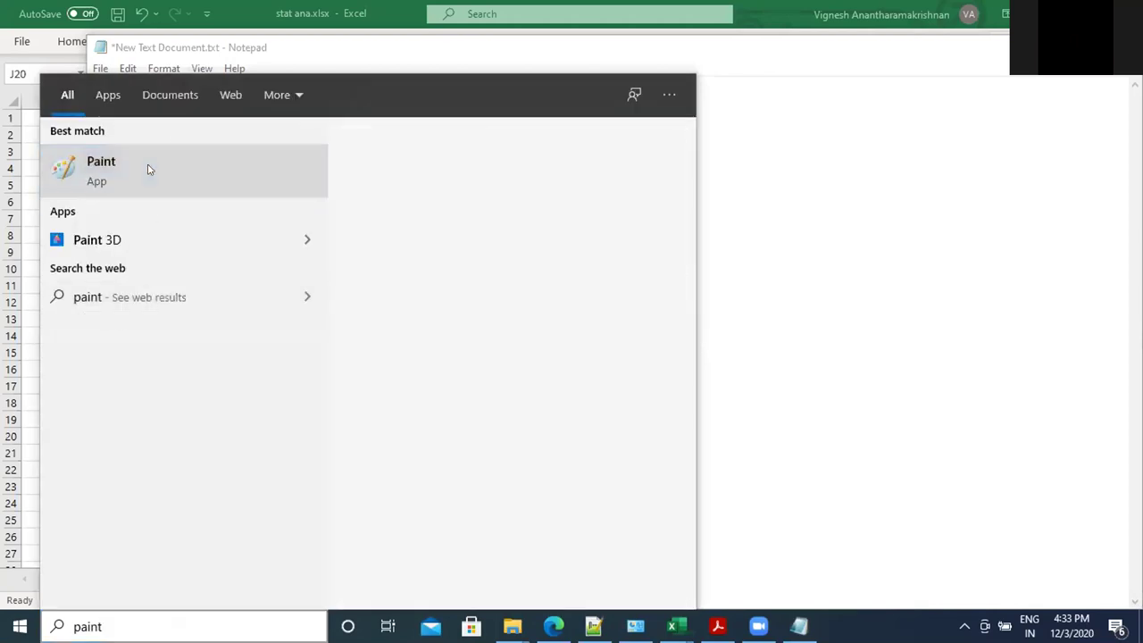
click(147, 168)
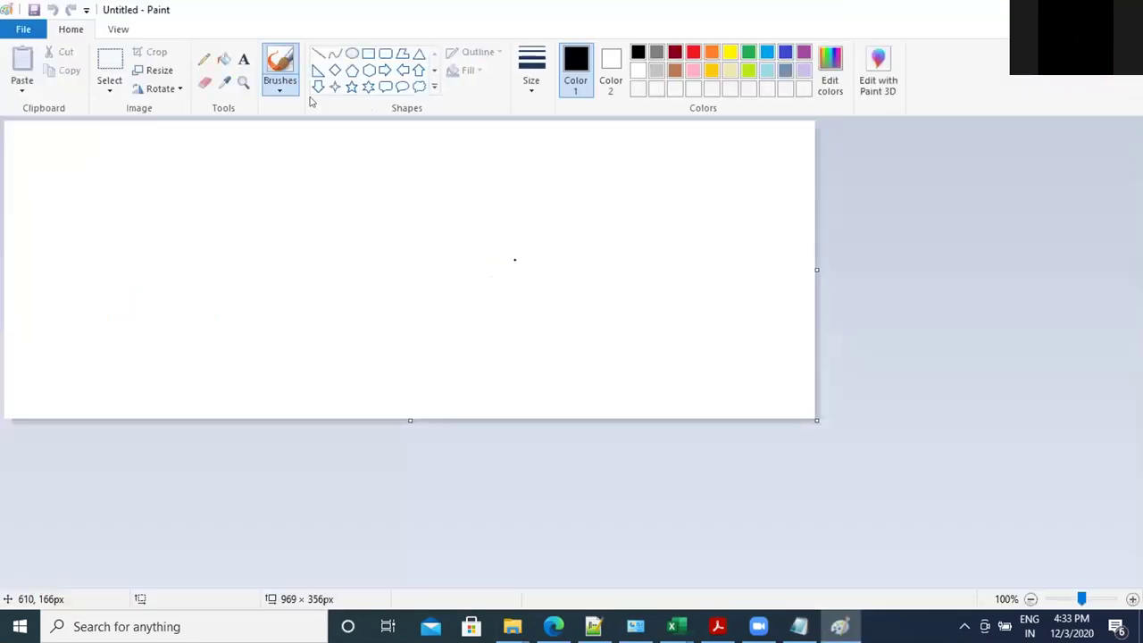
Step: Enlarge the canvas to about 1033 × 534 px and draw crossing vertical and horizontal black lines as chart axes, the horizontal one about 557 px long
click(318, 53)
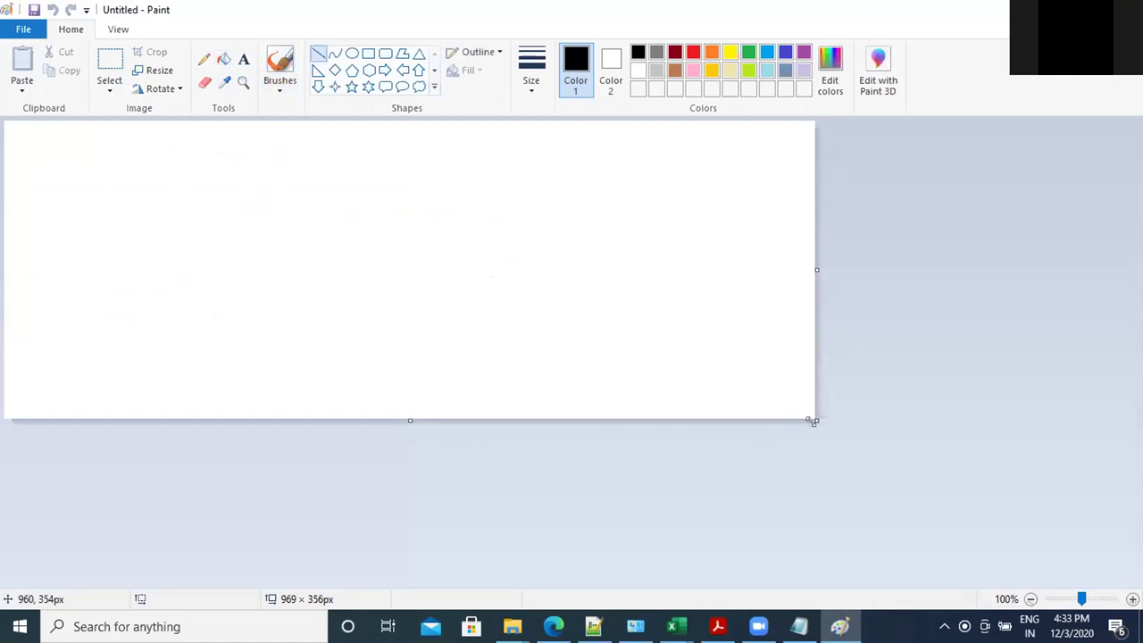
drag(812, 420, 869, 568)
mouse_move(215, 186)
mouse_down()
mouse_move(205, 482)
mouse_move(216, 514)
mouse_up()
drag(189, 473, 658, 472)
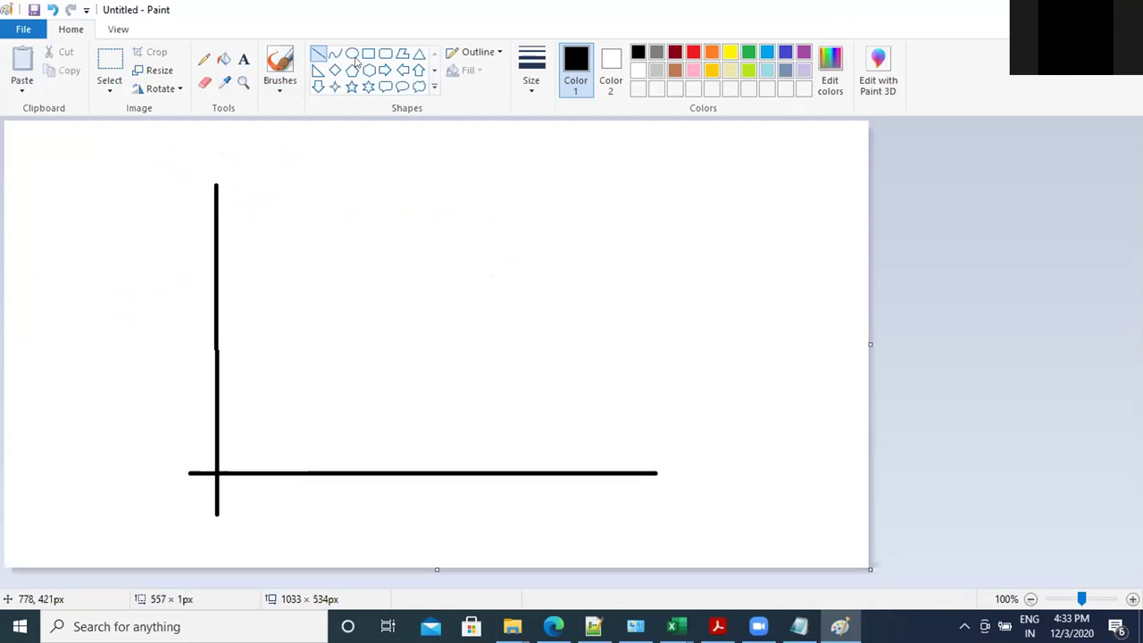
click(693, 53)
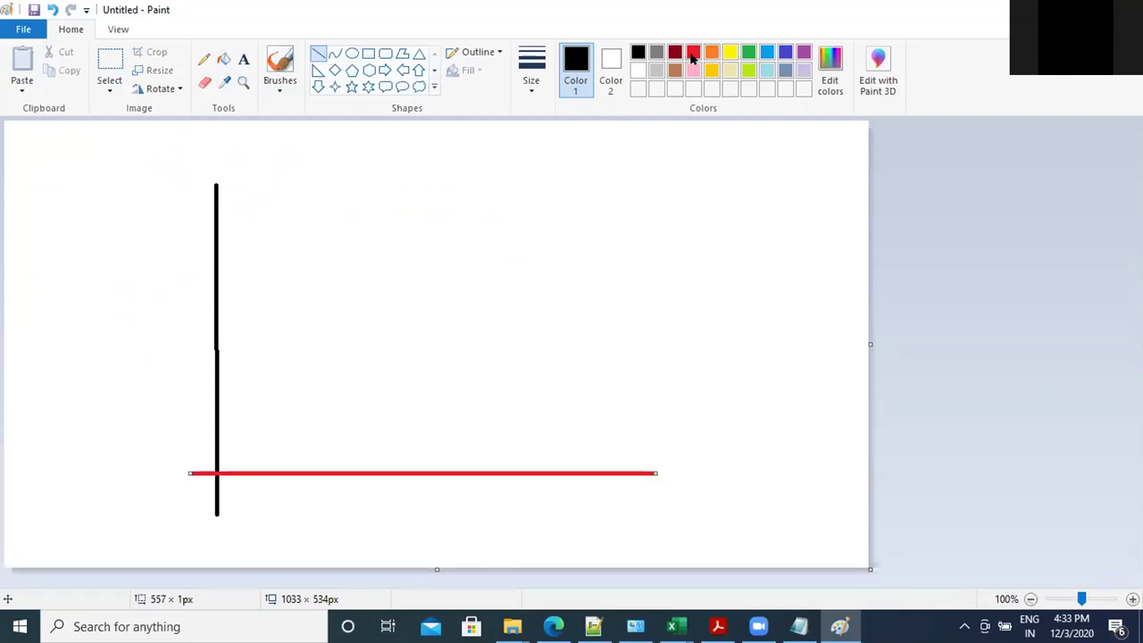
click(640, 56)
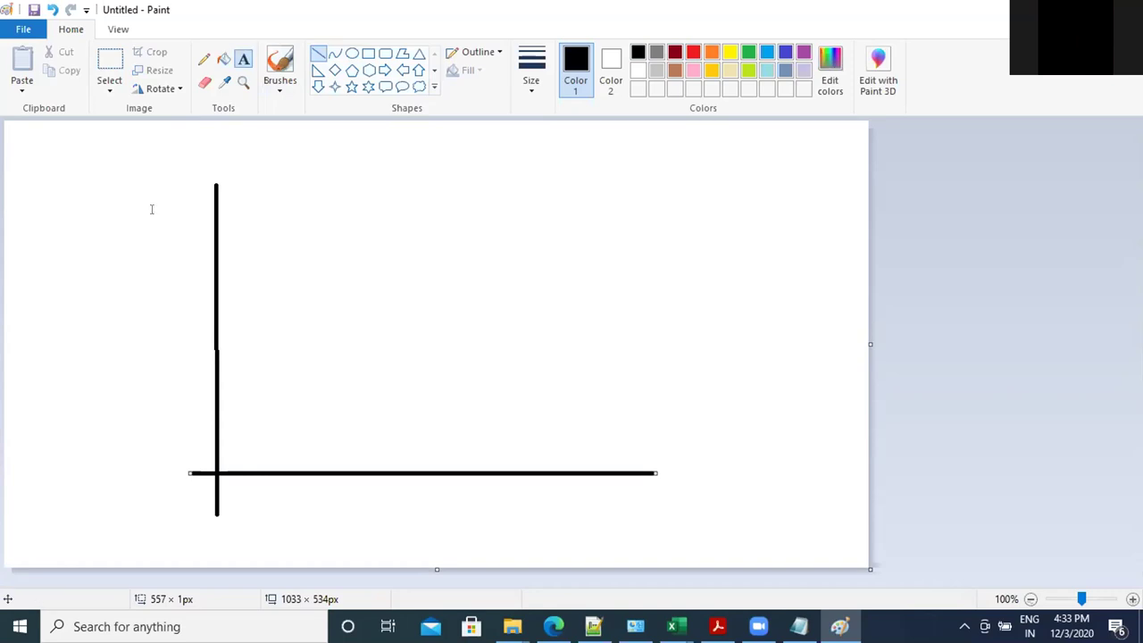
Step: Add a text box along the vertical axis with the scale numbers 10, 8, 6, 4 and 2 spaced downwards by blank lines
drag(159, 202, 162, 230)
drag(193, 444, 197, 453)
text(10)
key(Return)
key(Return)
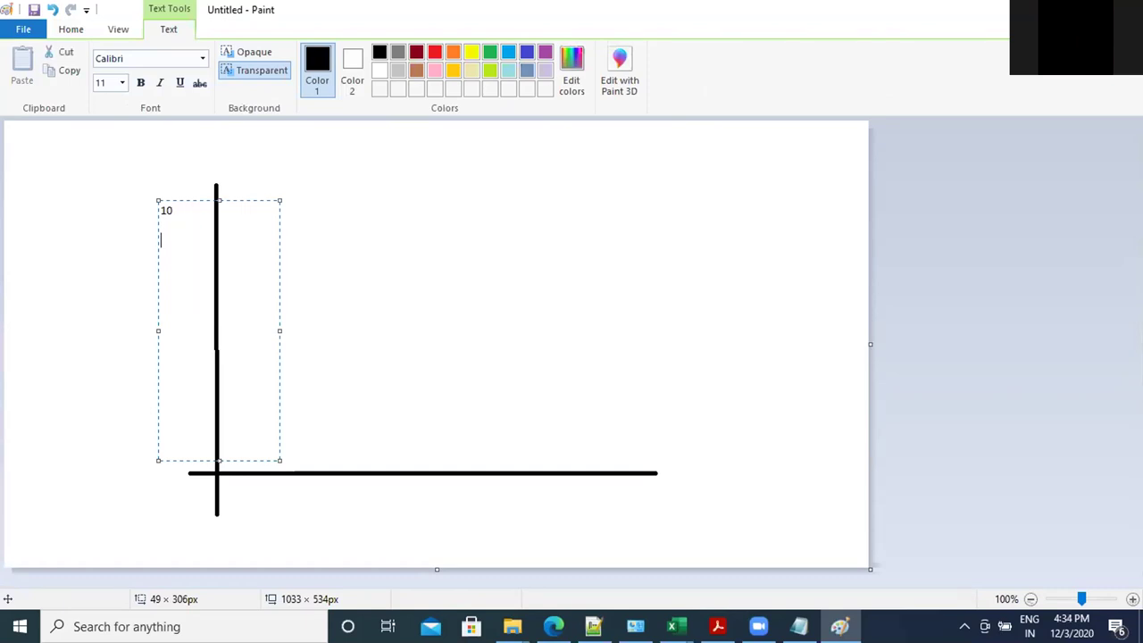
key(BackSpace)
key(BackSpace)
key(BackSpace)
text(0   )
text(8)
key(Return)
key(Return)
key(Return)
key(Return)
text(6)
key(Return)
key(Return)
key(Return)
key(Return)
text(4)
key(Return)
key(Return)
key(Return)
text(2)
Step: Set the font size of all the vertical axis numbers to 26
mouse_move(196, 421)
mouse_down()
mouse_move(168, 384)
mouse_move(127, 196)
mouse_up()
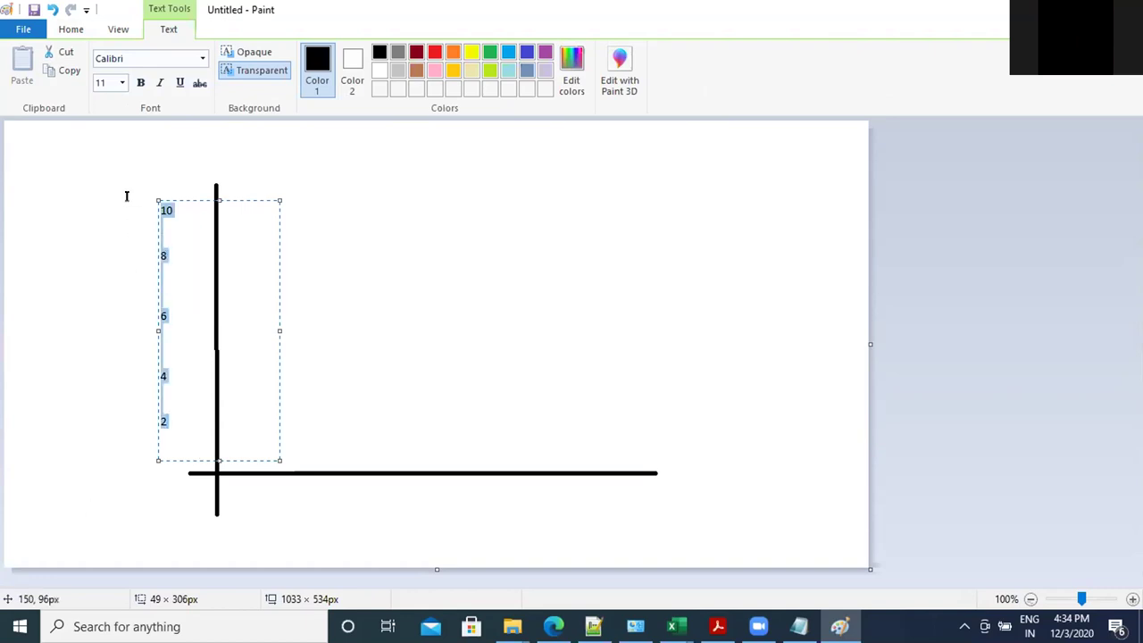
click(122, 82)
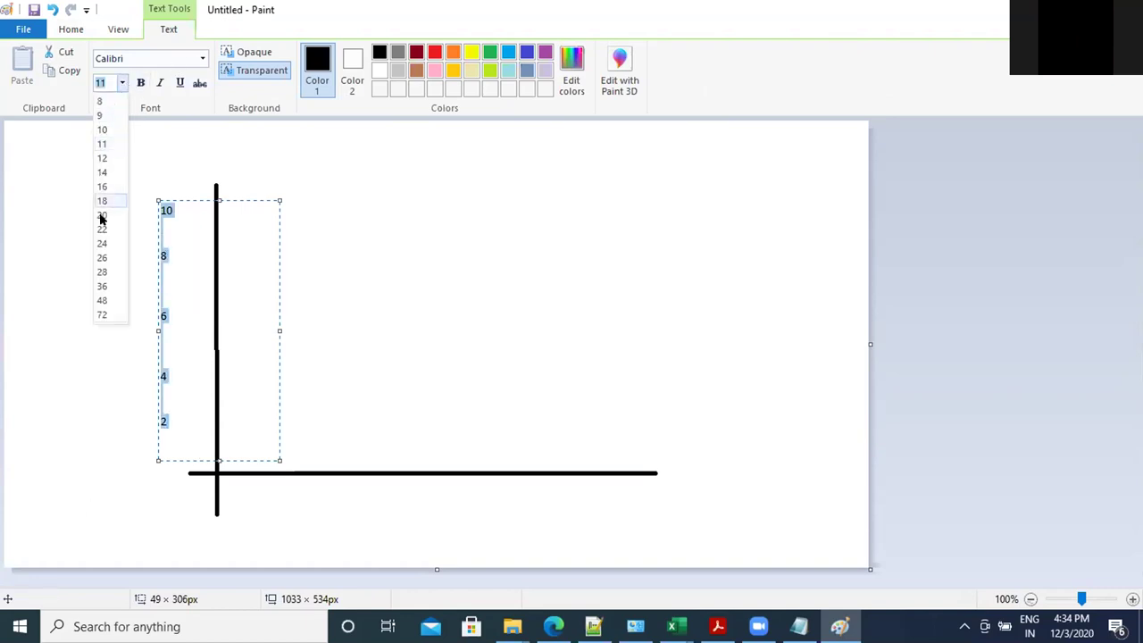
click(102, 257)
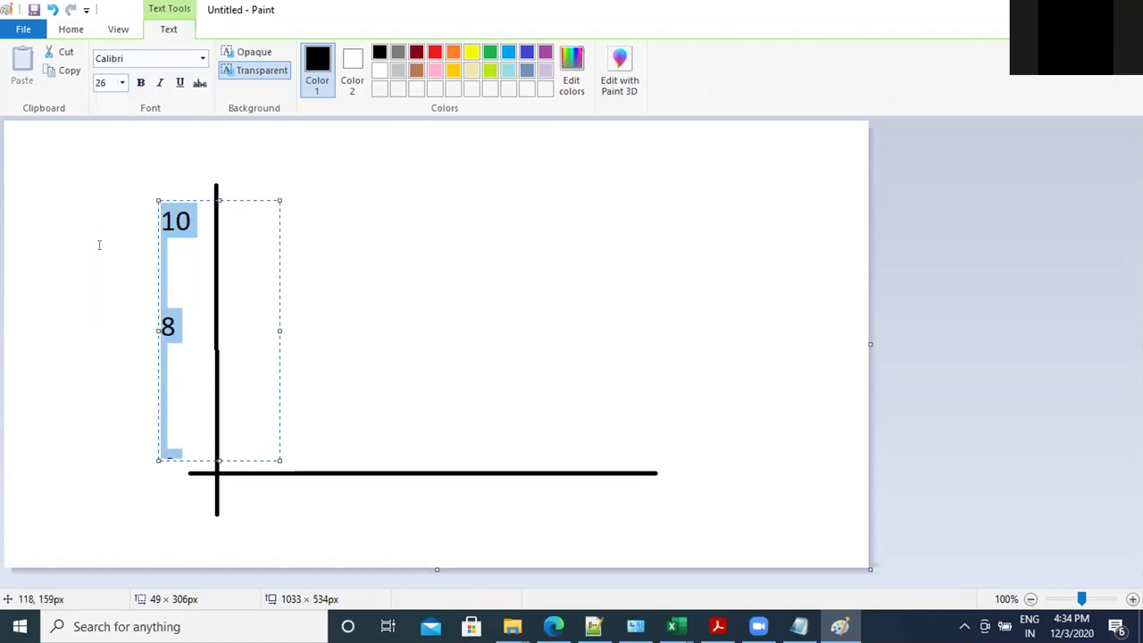
click(121, 82)
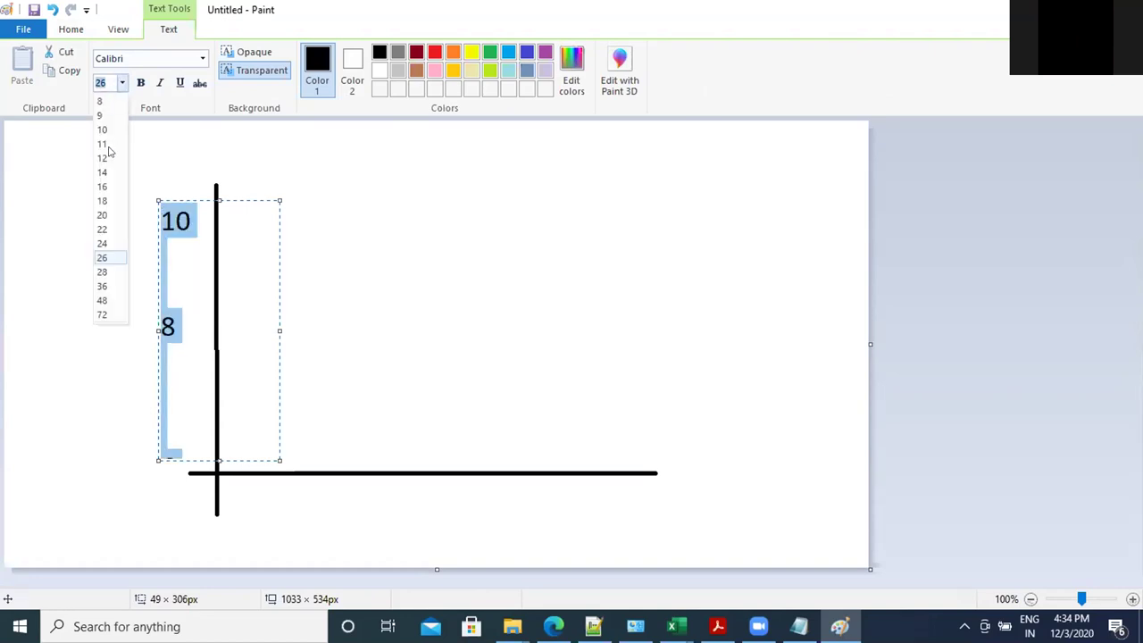
Step: Set the vertical-axis labels' font size to 14 and stretch their text box upward to about 378 px tall
click(101, 201)
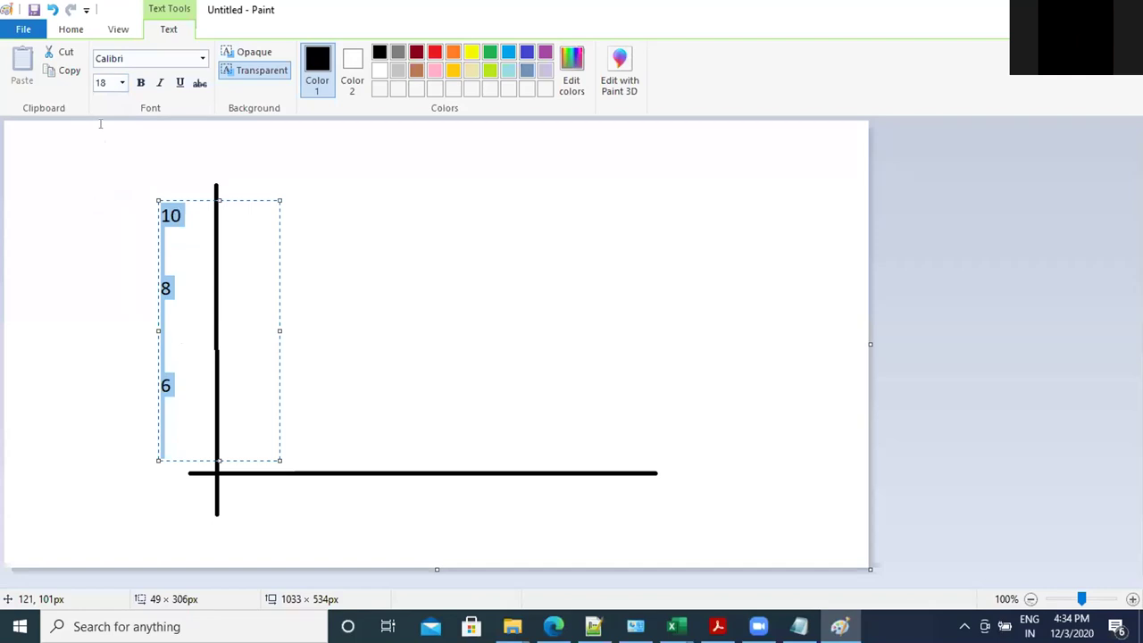
click(122, 82)
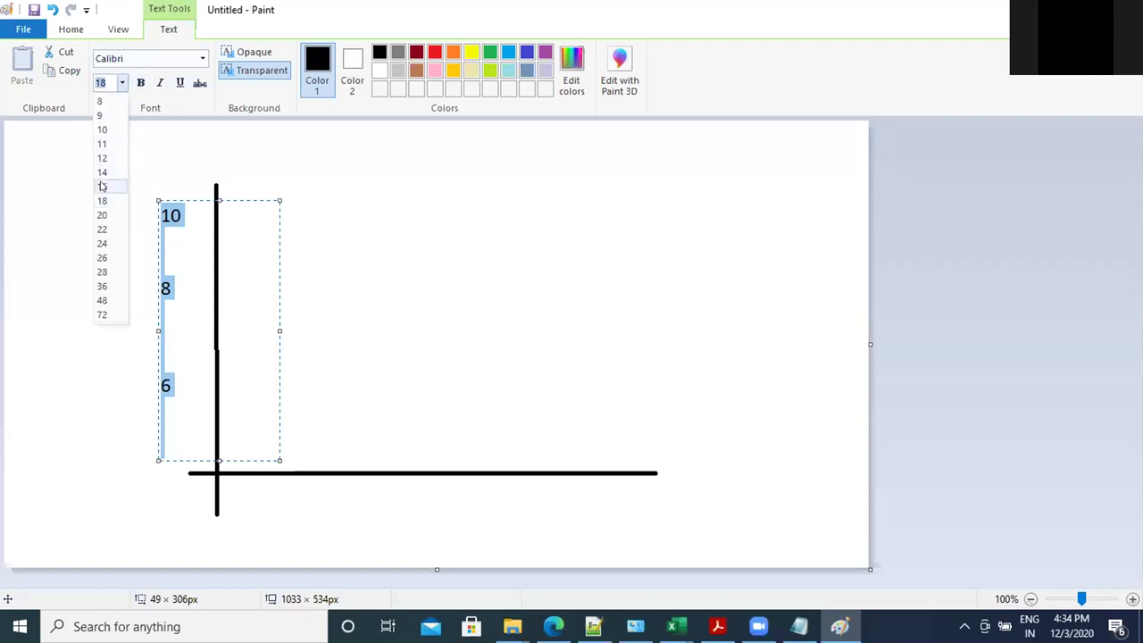
click(101, 185)
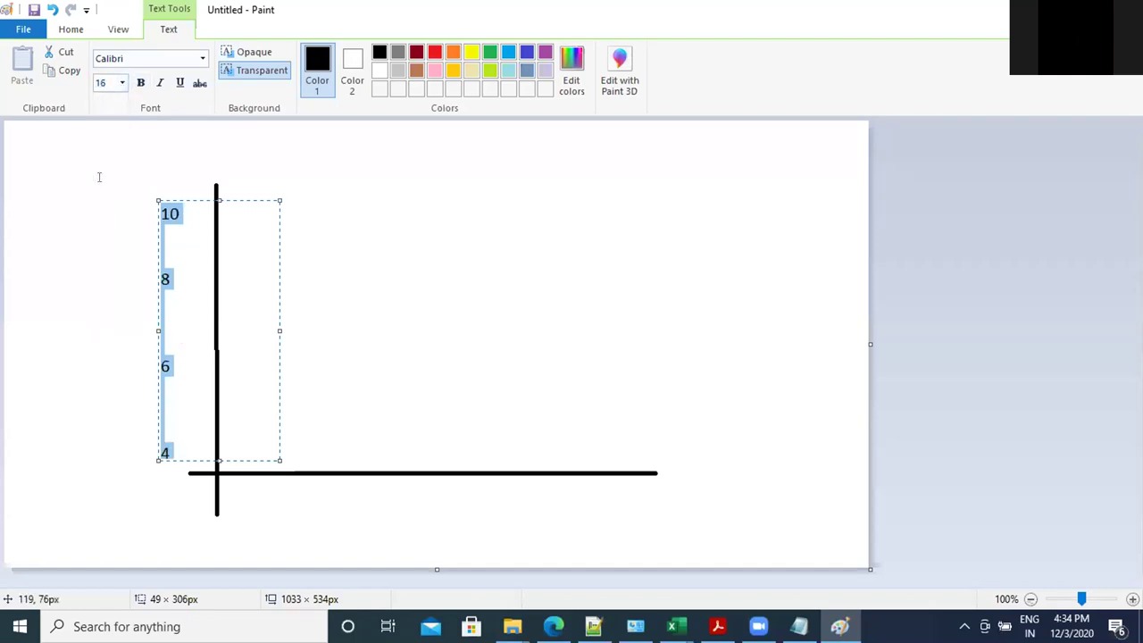
click(121, 82)
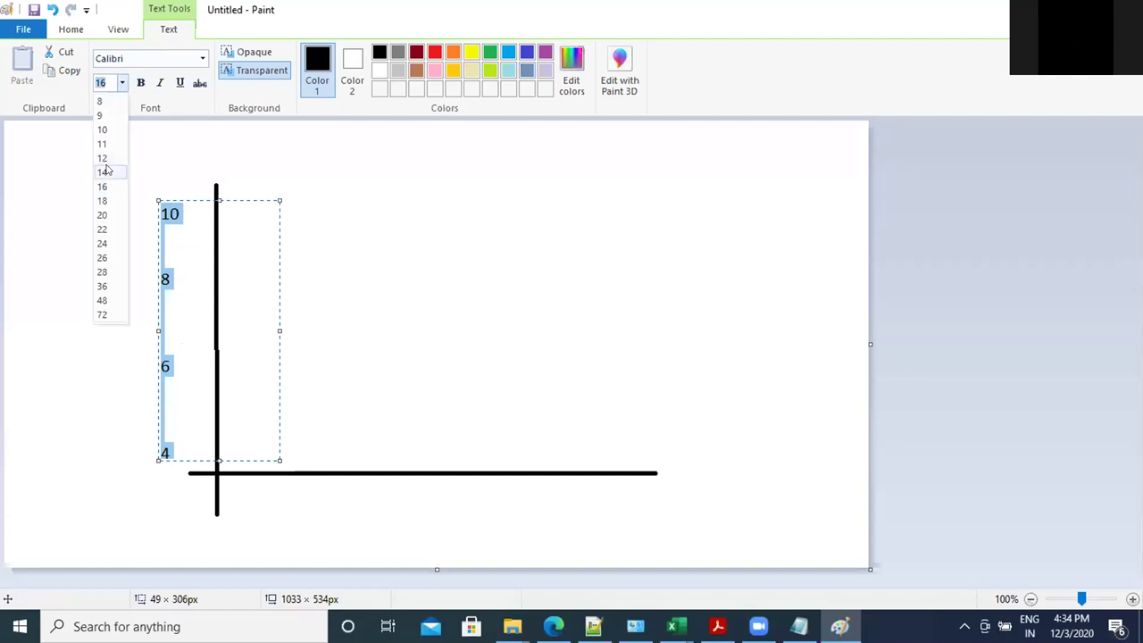
click(105, 171)
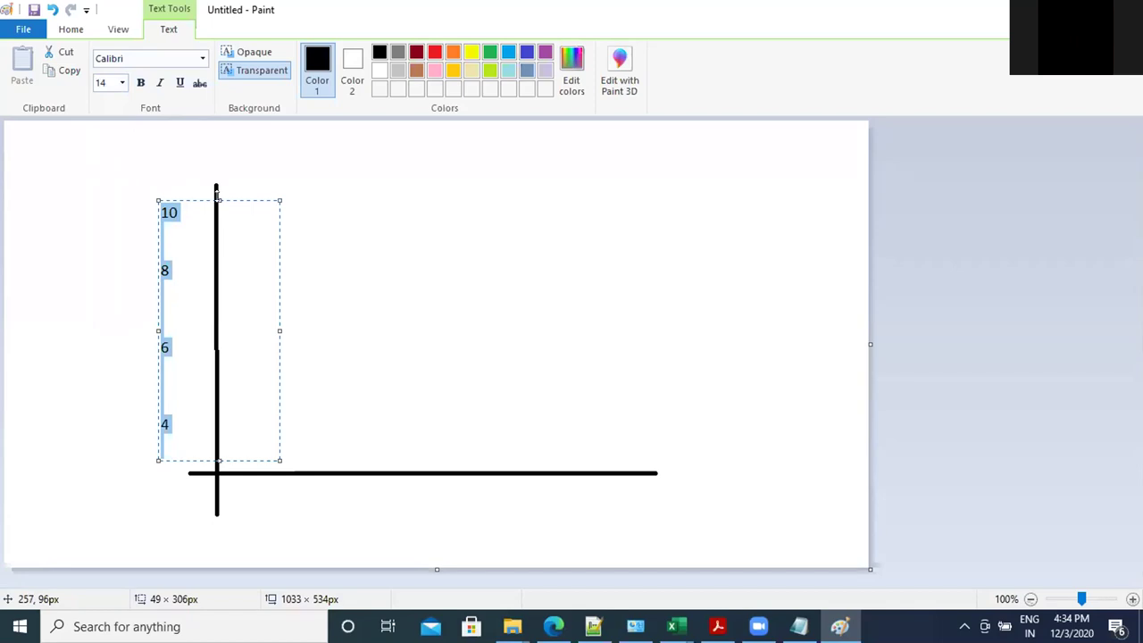
drag(216, 194, 216, 142)
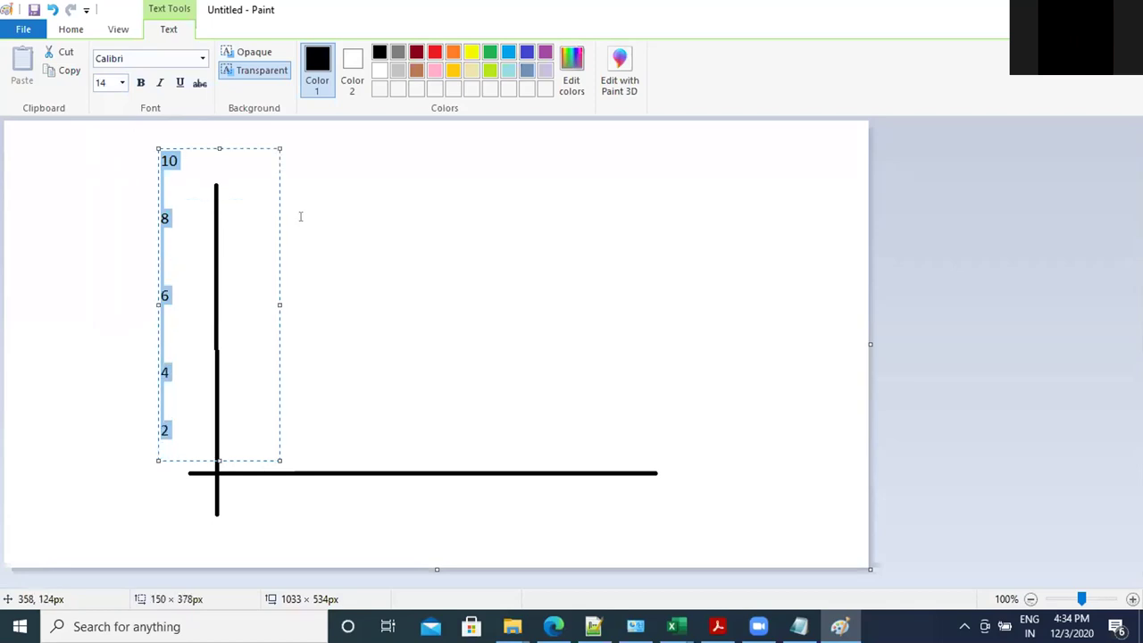
click(300, 216)
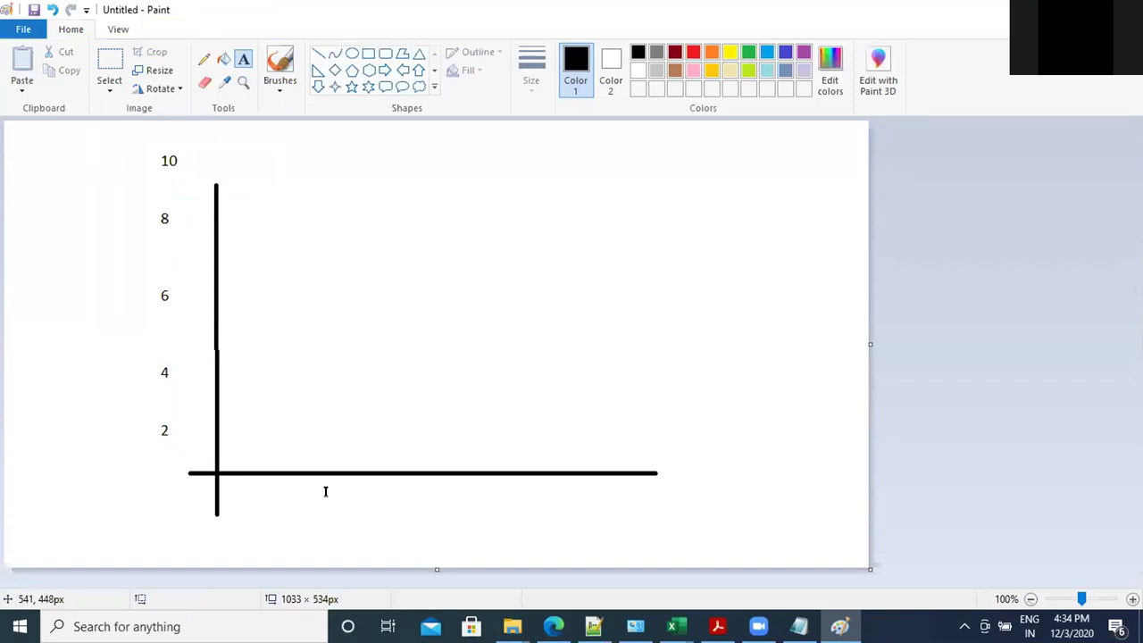
Step: Add the labels 1, 2, 3, 4 and 5, spaced out beneath the horizontal axis, in a text box about 541 × 29 px
click(237, 482)
drag(237, 482, 692, 506)
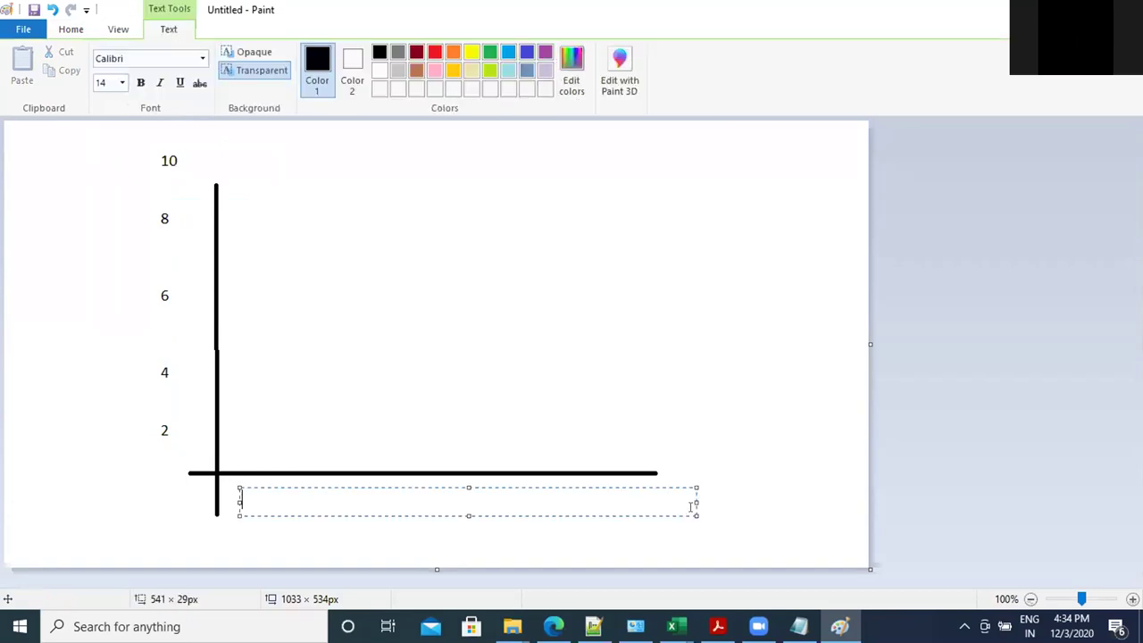
text(1        2          3          4     5)
Step: Draw a straight black line rising diagonally from 4 on the vertical axis to near the canvas's upper edge
click(73, 32)
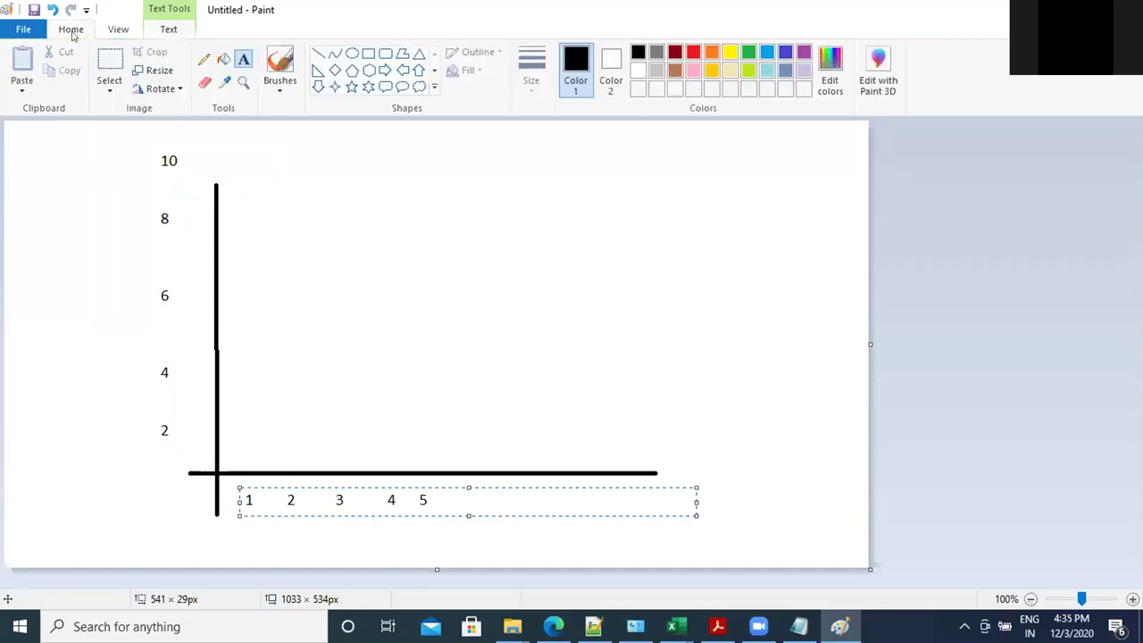
click(317, 53)
drag(209, 367, 209, 367)
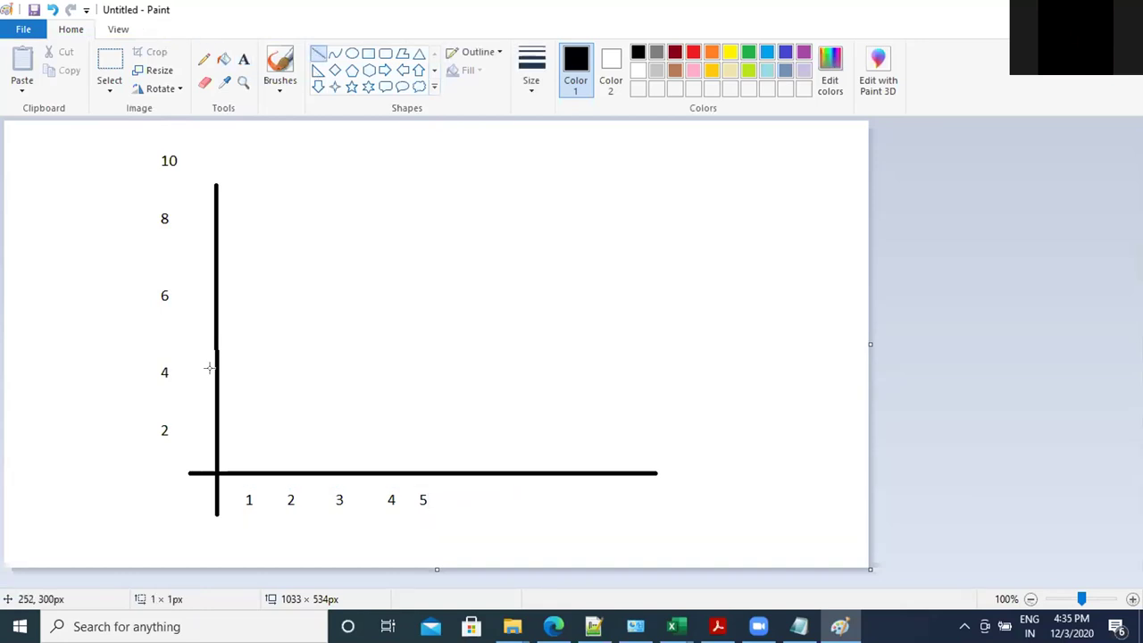
drag(209, 367, 210, 368)
drag(210, 368, 467, 119)
click(811, 186)
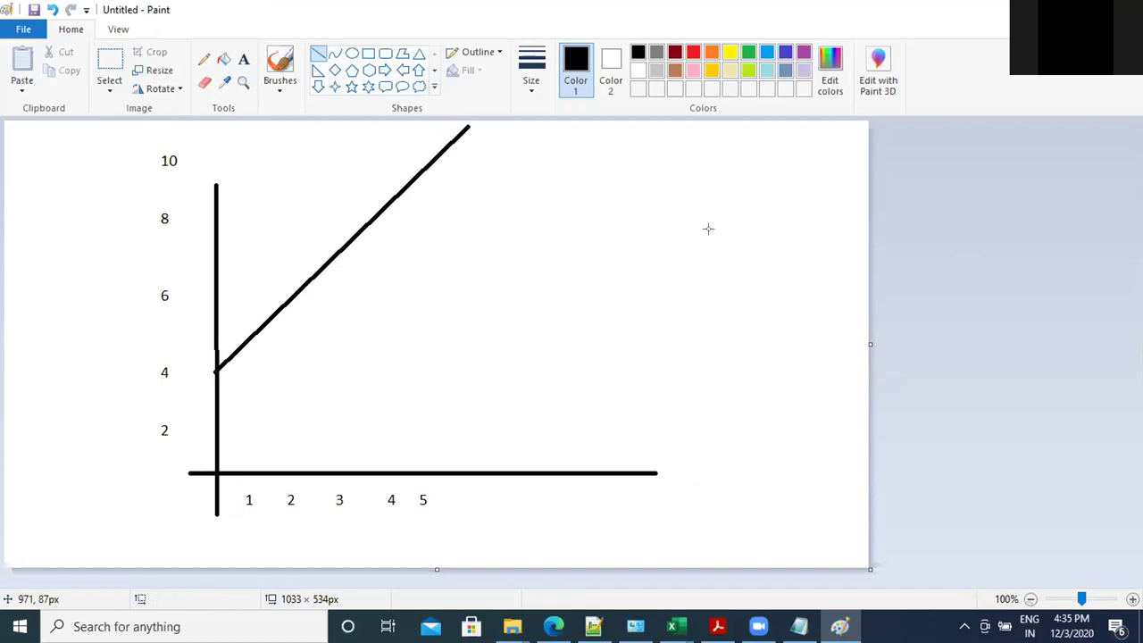
Step: Draw two small rounded rectangles beside the graph, a red one and an indigo one about 44 × 30 px beneath it
click(692, 55)
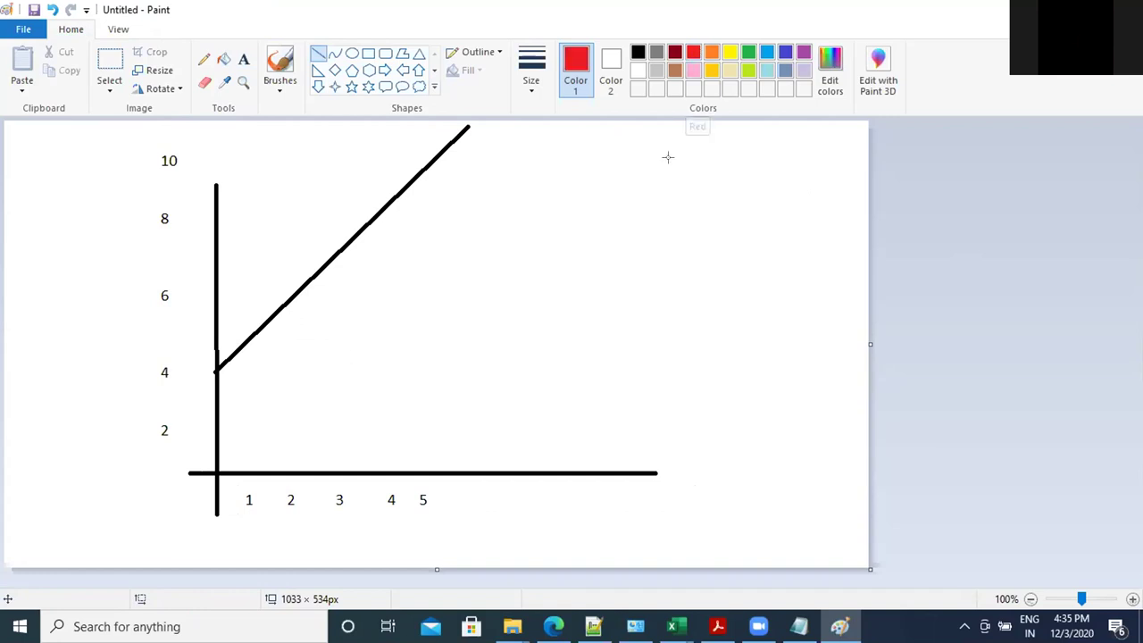
mouse_move(666, 166)
mouse_down()
mouse_move(688, 183)
mouse_move(665, 174)
mouse_up()
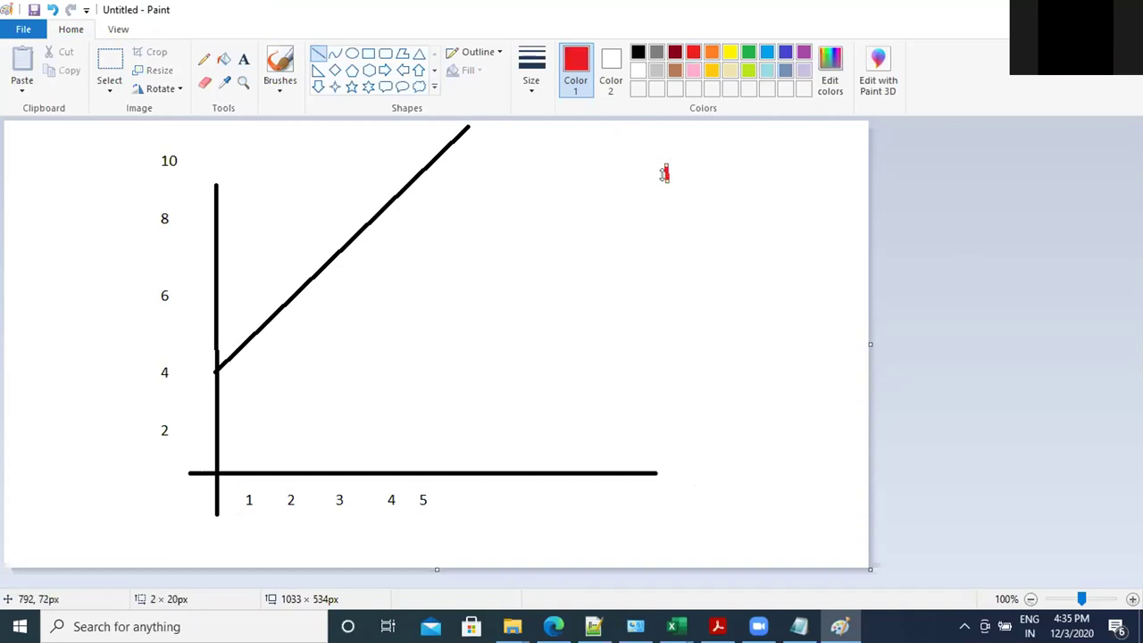
key(ctrl+z)
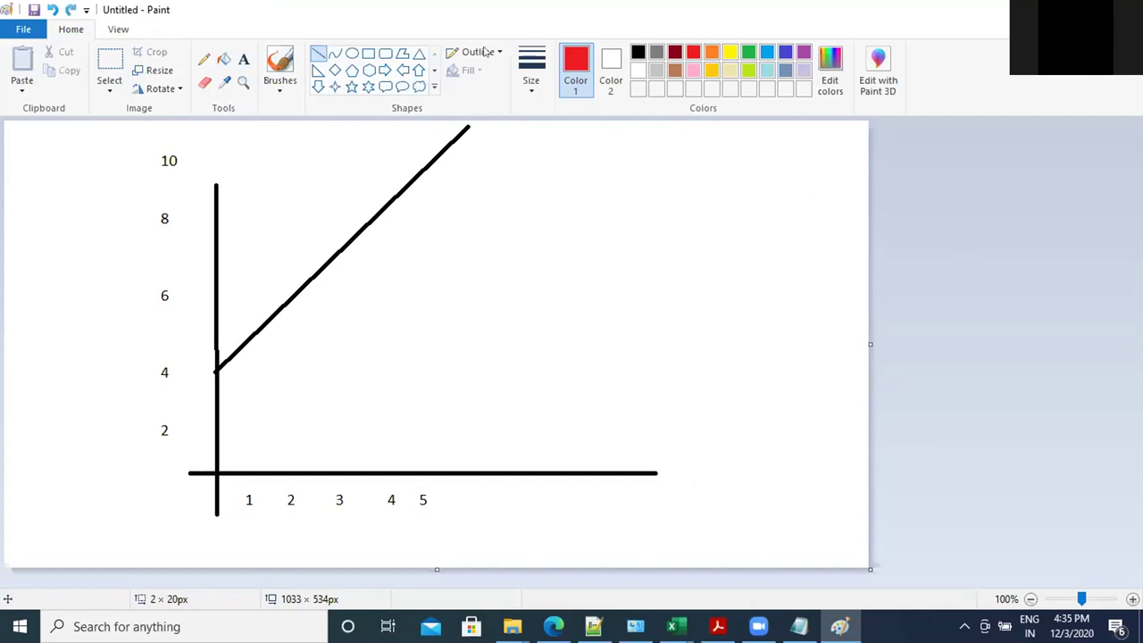
click(384, 54)
drag(659, 158, 699, 178)
click(681, 240)
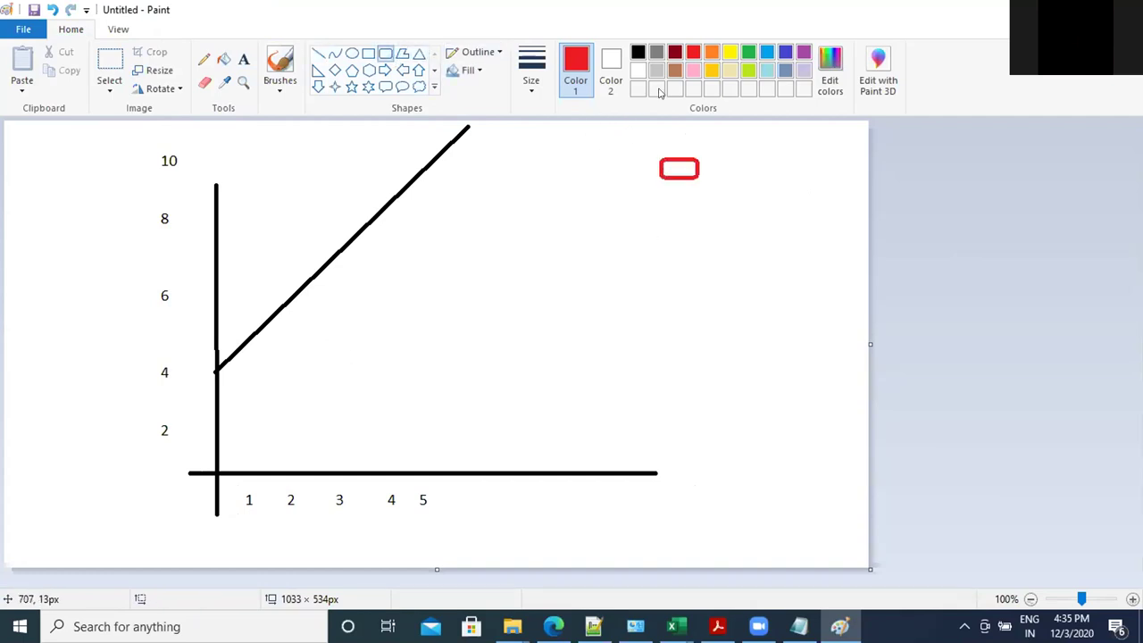
click(785, 56)
drag(661, 195, 700, 221)
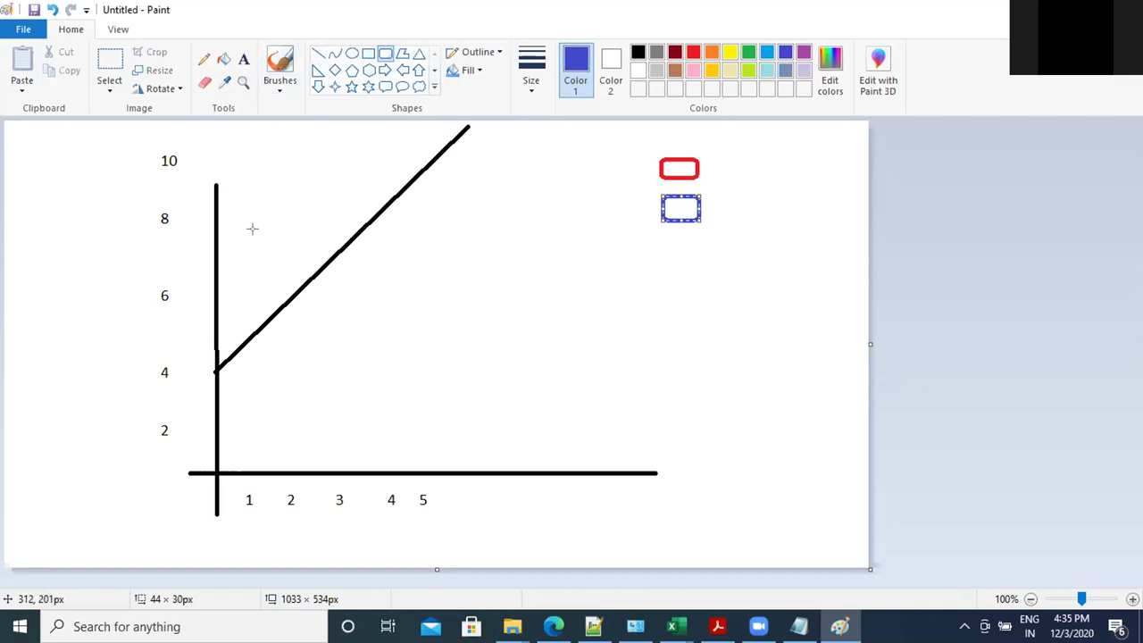
Step: Plot five small indigo ovals close to the diagonal line, some above and some below it
click(352, 55)
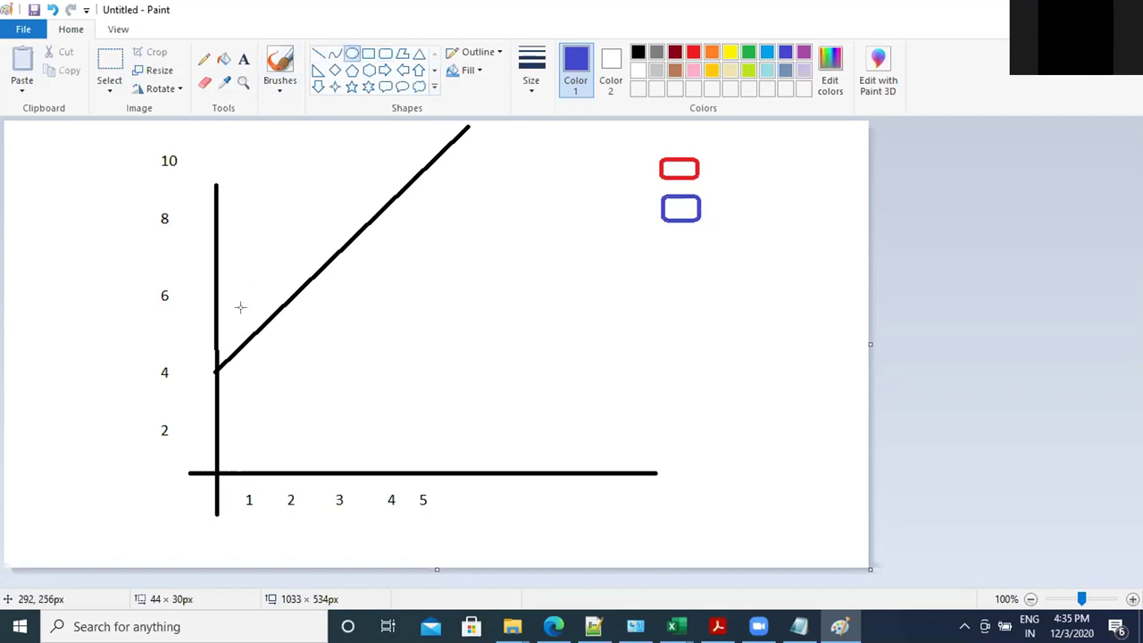
drag(227, 324, 235, 334)
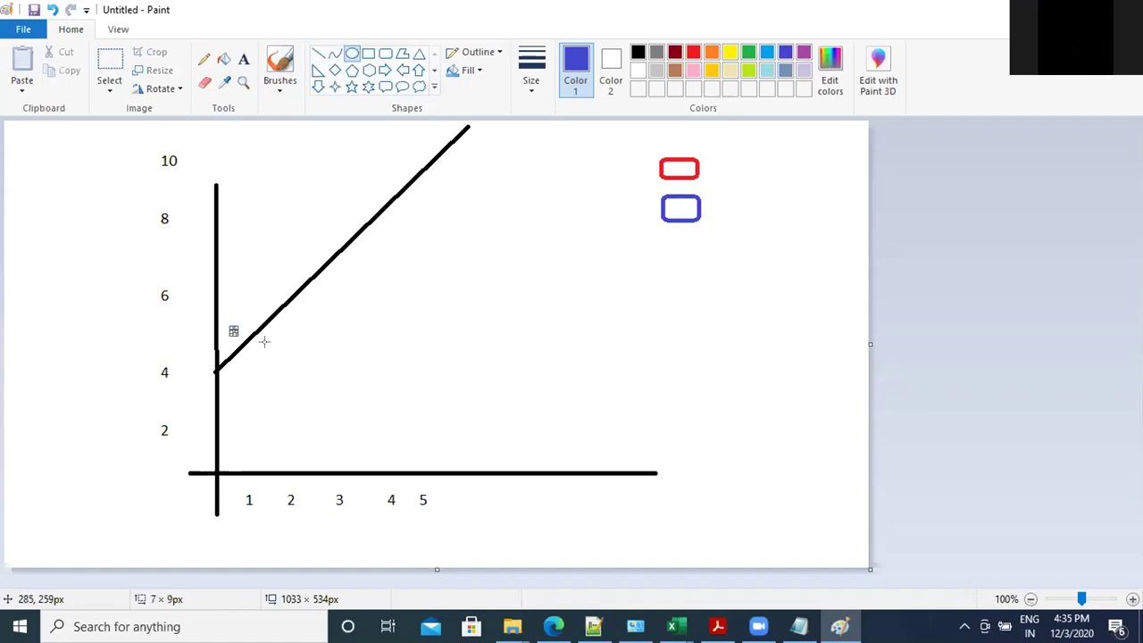
drag(277, 324, 284, 333)
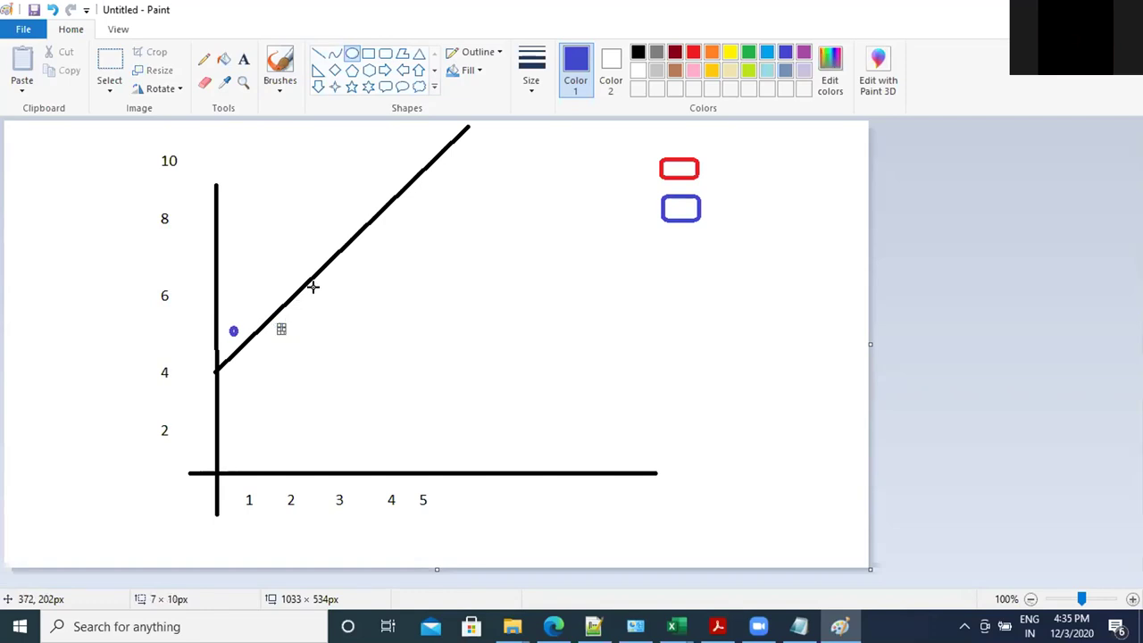
drag(327, 282, 321, 276)
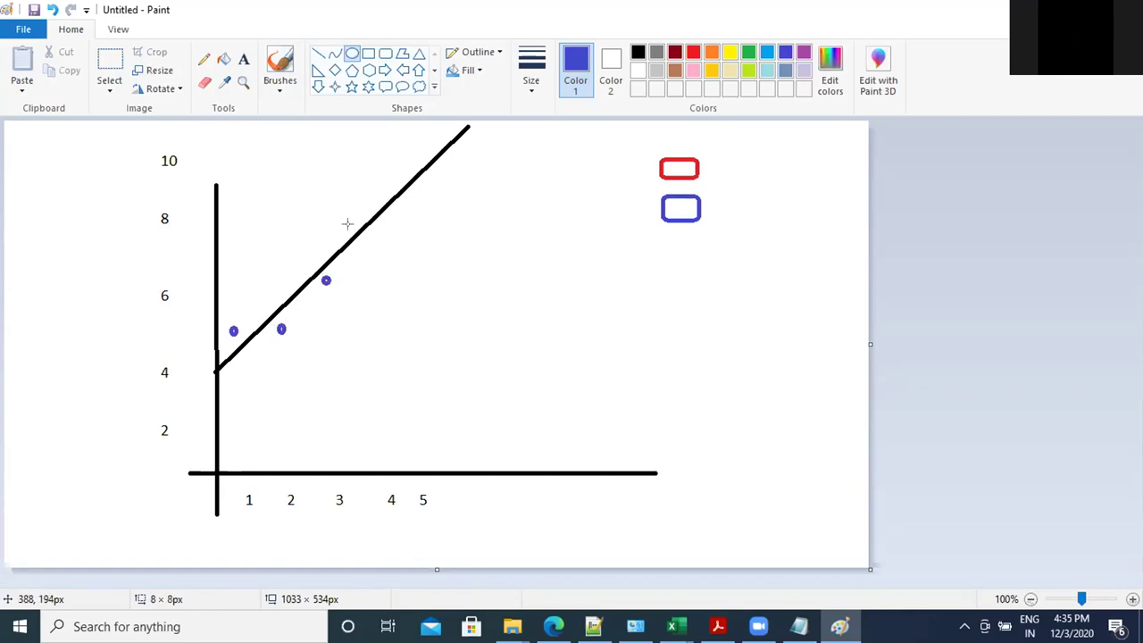
drag(368, 200, 375, 211)
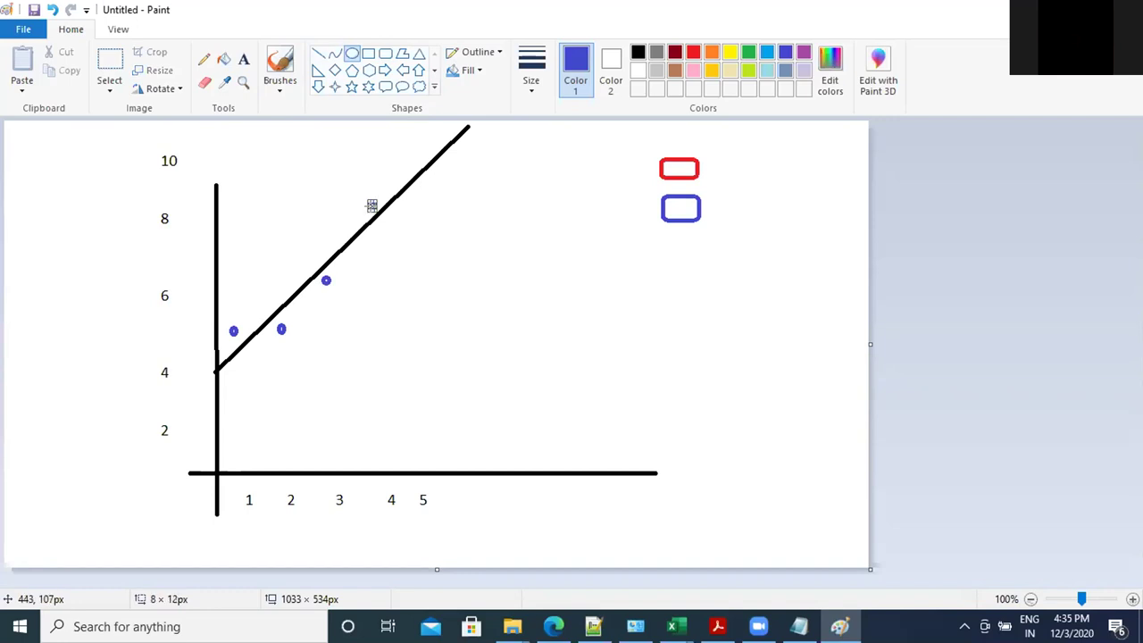
drag(413, 143, 427, 159)
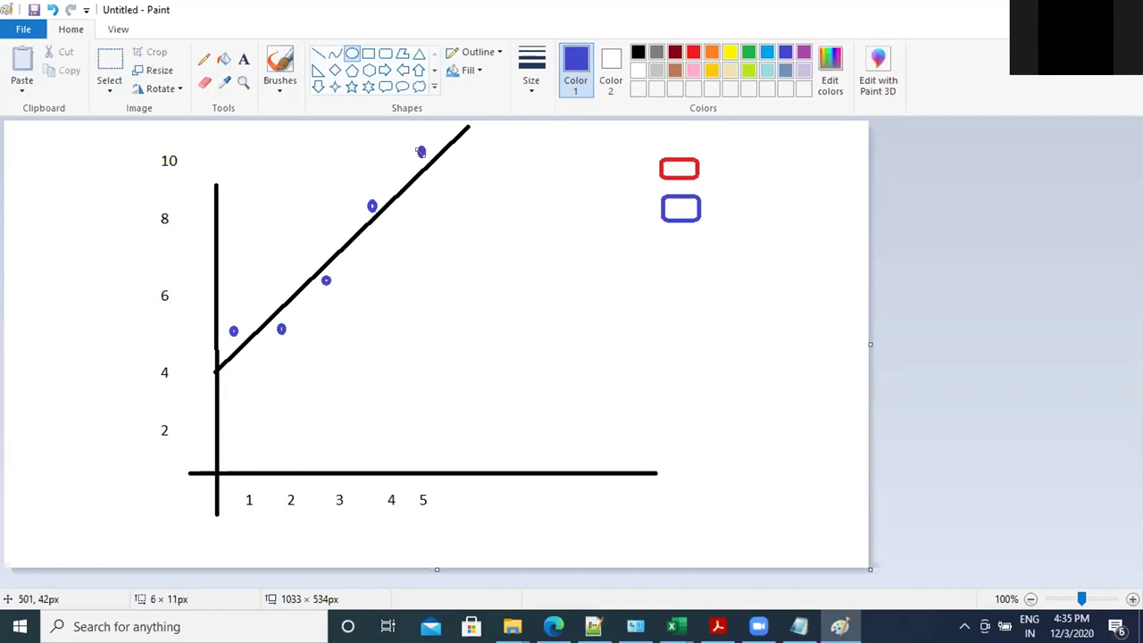
click(406, 267)
Step: Draw a tiny red oval away from the graph and five red ovals scattered farther above and below the diagonal line
drag(761, 278, 764, 286)
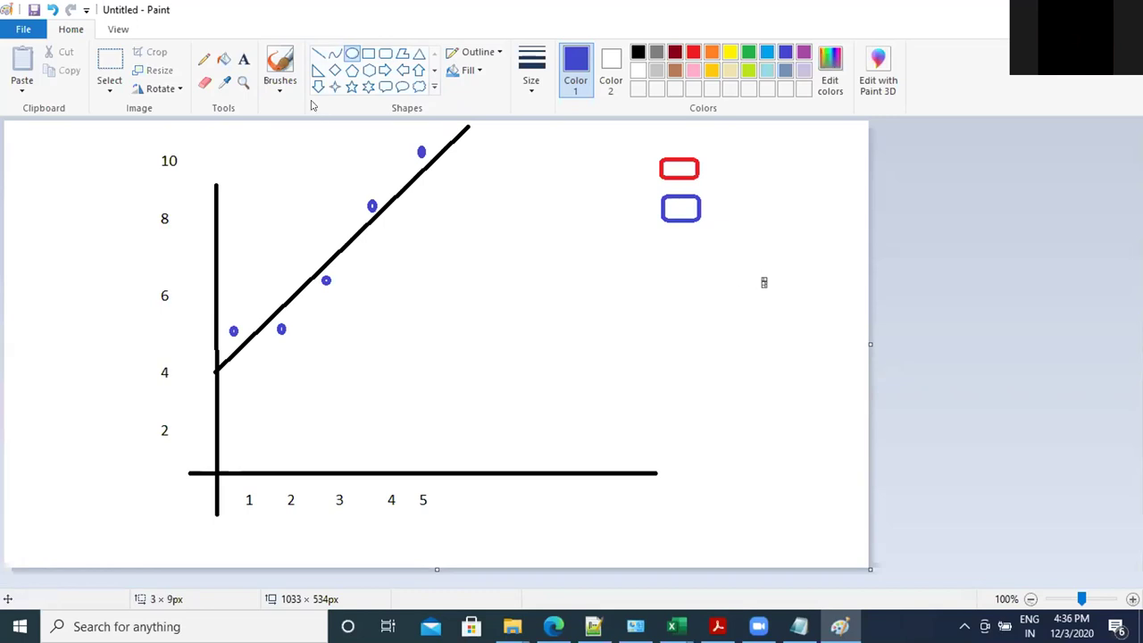
click(692, 52)
drag(226, 300, 237, 312)
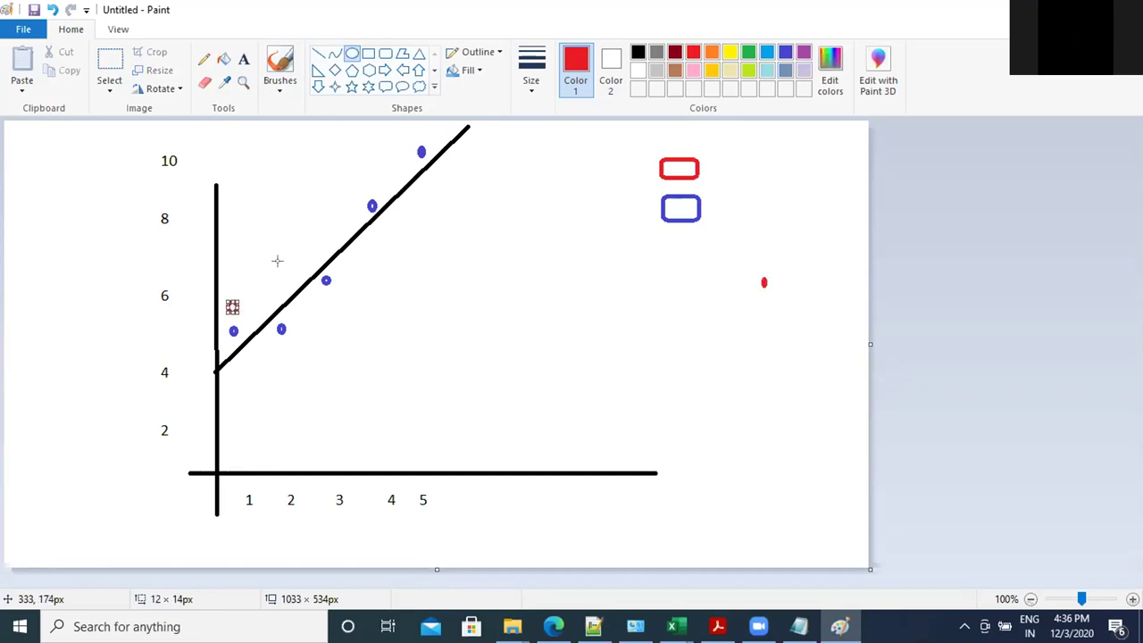
drag(272, 257, 285, 266)
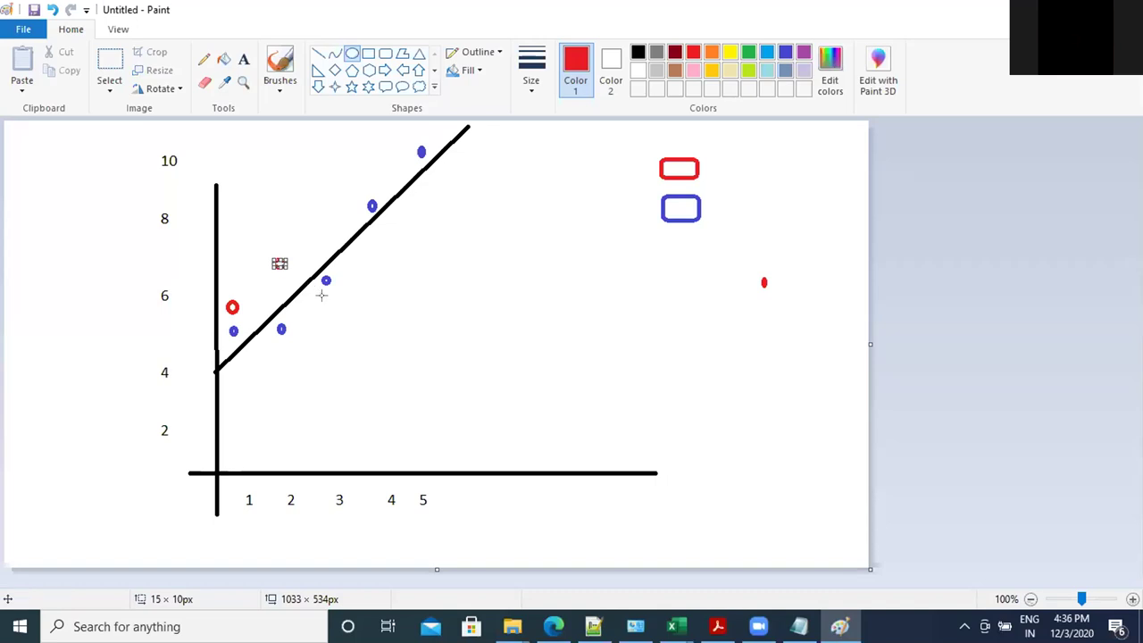
drag(327, 325, 343, 339)
drag(387, 261, 403, 272)
drag(434, 183, 452, 197)
click(440, 264)
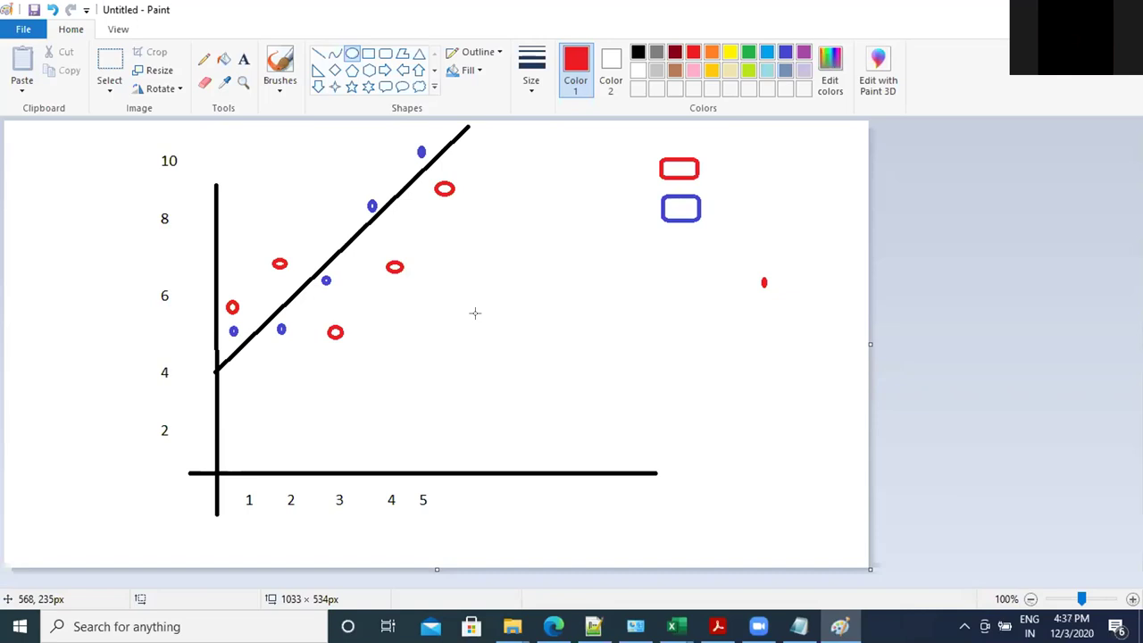
Step: Add a red text box about 296 × 81 px beside the graph, reading "Exected - actual"
click(242, 60)
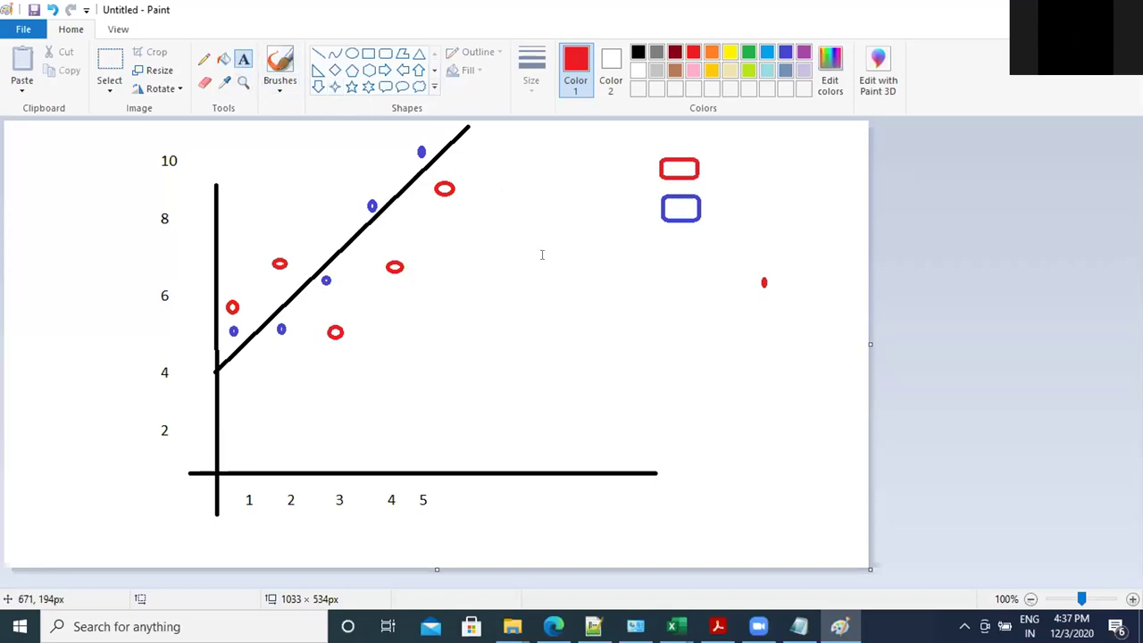
drag(529, 253, 777, 321)
text(E)
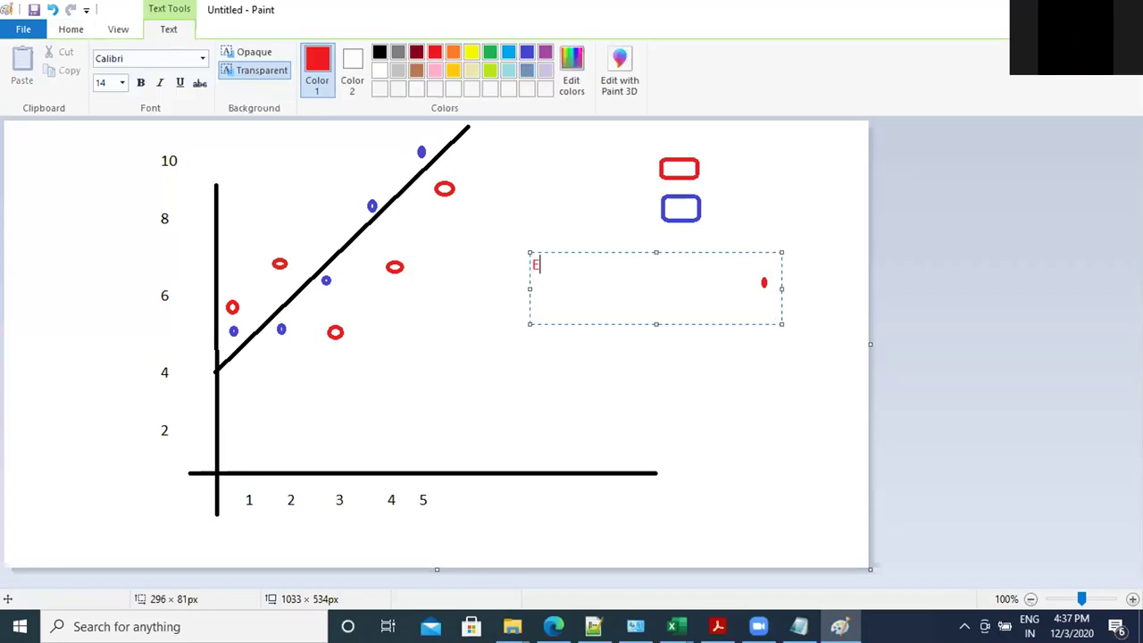
text(xected - actual)
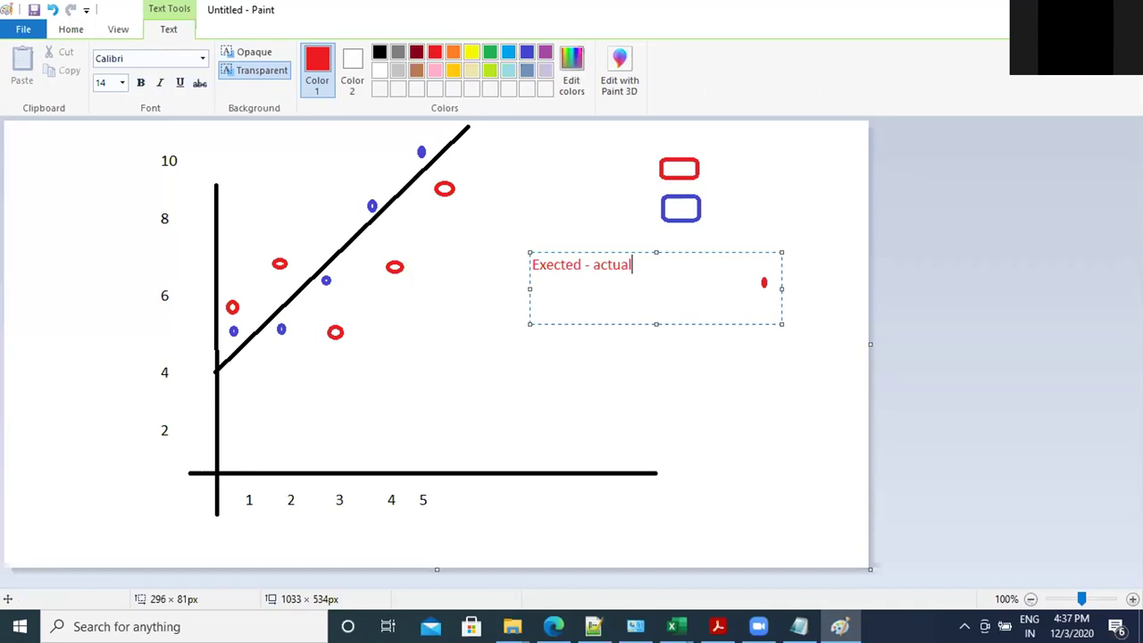
Step: Wrap the "Exected - actual" expression in "sum(" and a closing parenthesis
key(Left)
key(Left)
key(Left)
key(Left)
key(Left)
key(Left)
key(Left)
key(Left)
key(Left)
key(Left)
key(Left)
key(Left)
key(Left)
key(Left)
key(Left)
key(Left)
text(sum()
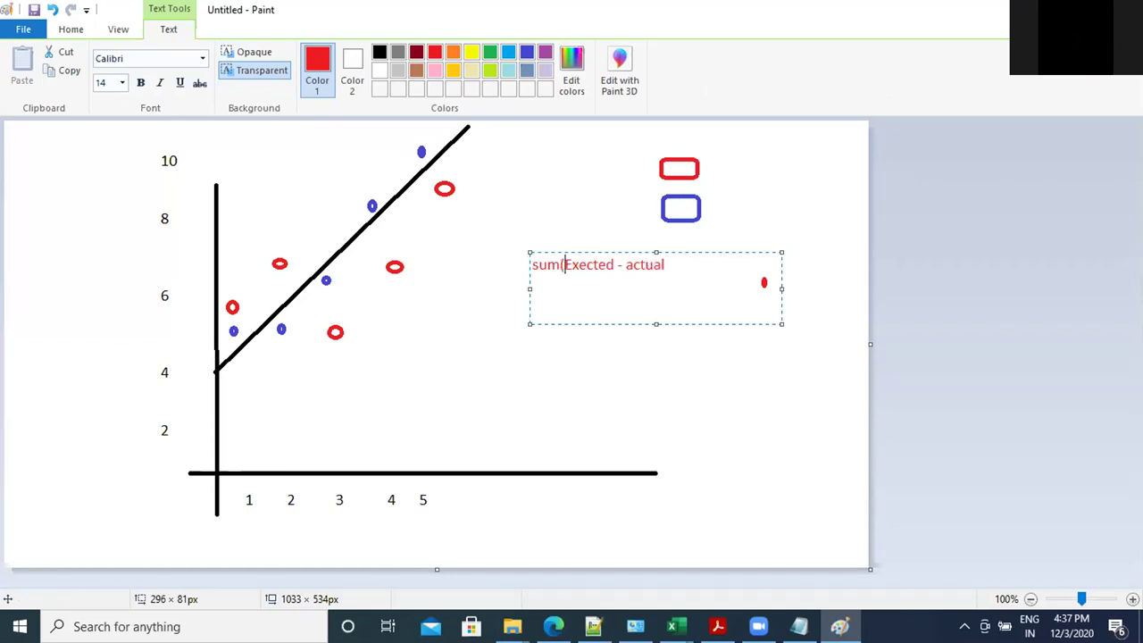
key(Right)
key(Right)
key(Right)
key(Right)
key(Right)
key(Right)
key(Right)
key(Right)
key(Right)
key(Right)
key(Right)
key(Right)
key(Right)
key(Right)
key(Right)
key(Right)
text())
Step: Replace the expression inside the sum so the formula reads "sum(Actual - expected)"
key(BackSpace)
key(BackSpace)
key(BackSpace)
key(BackSpace)
key(BackSpace)
key(BackSpace)
key(BackSpace)
key(BackSpace)
key(BackSpace)
key(BackSpace)
key(BackSpace)
key(BackSpace)
key(BackSpace)
key(BackSpace)
key(BackSpace)
key(BackSpace)
key(BackSpace)
text(Actua)
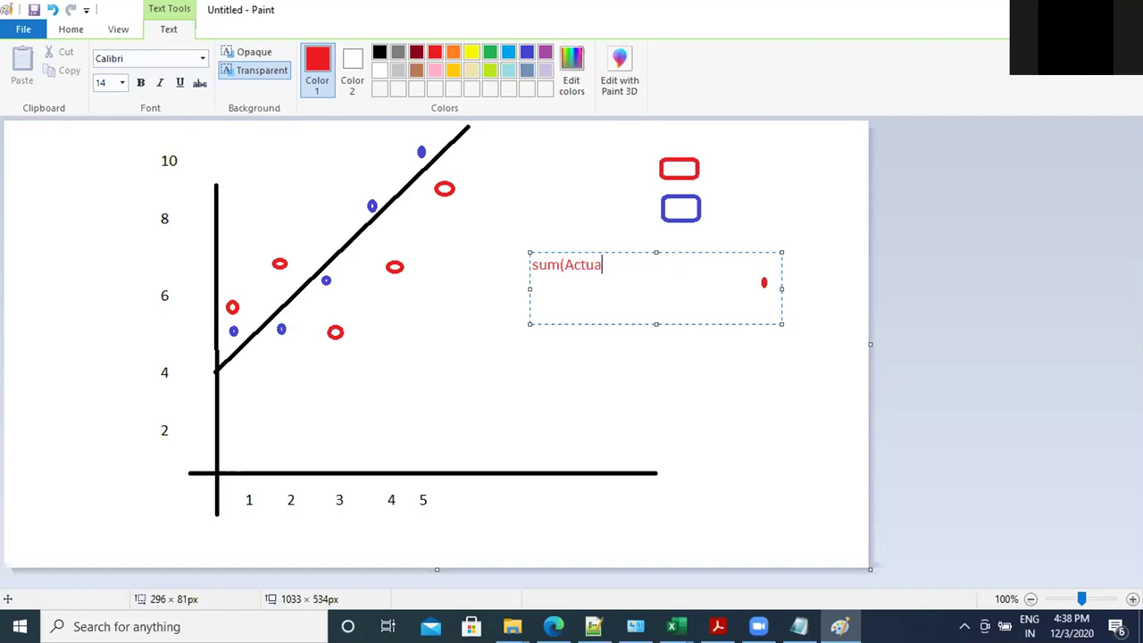
text(l - expected))
Step: Write the error sum "+1 + 1 - 2 -2 -1 =-3" on the line below the formula
key(Return)
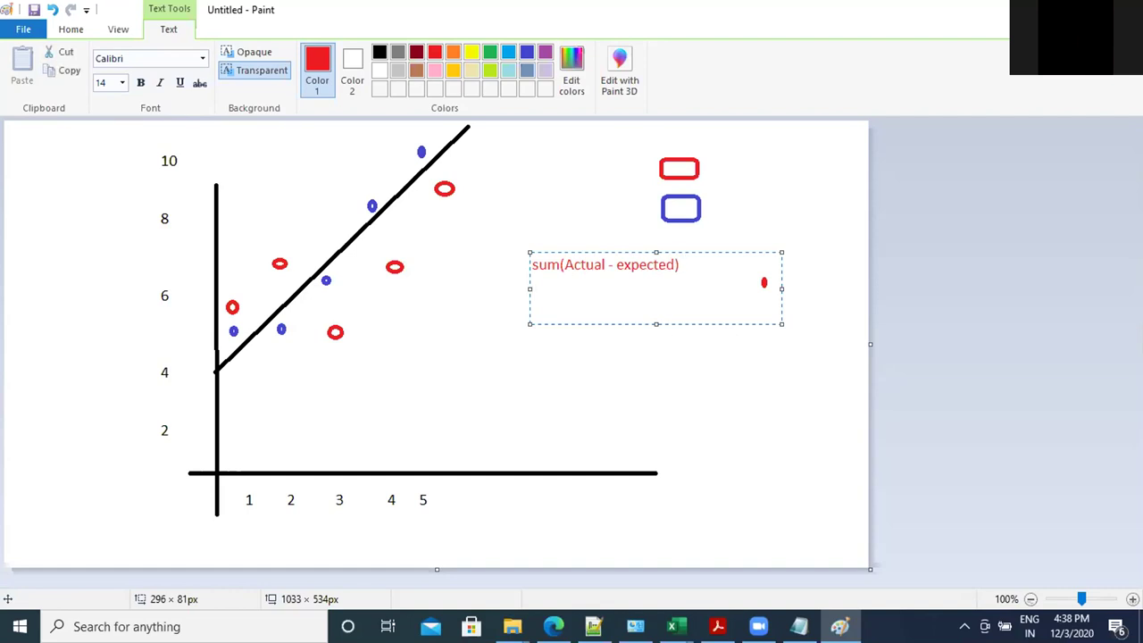
text(+1 + 1 -)
text(2 -2 -1)
text(=-3)
Step: Leave a blank line and write the second set of errors as "+.5 -.5 -.25 +.15 + .25"
key(Return)
key(Return)
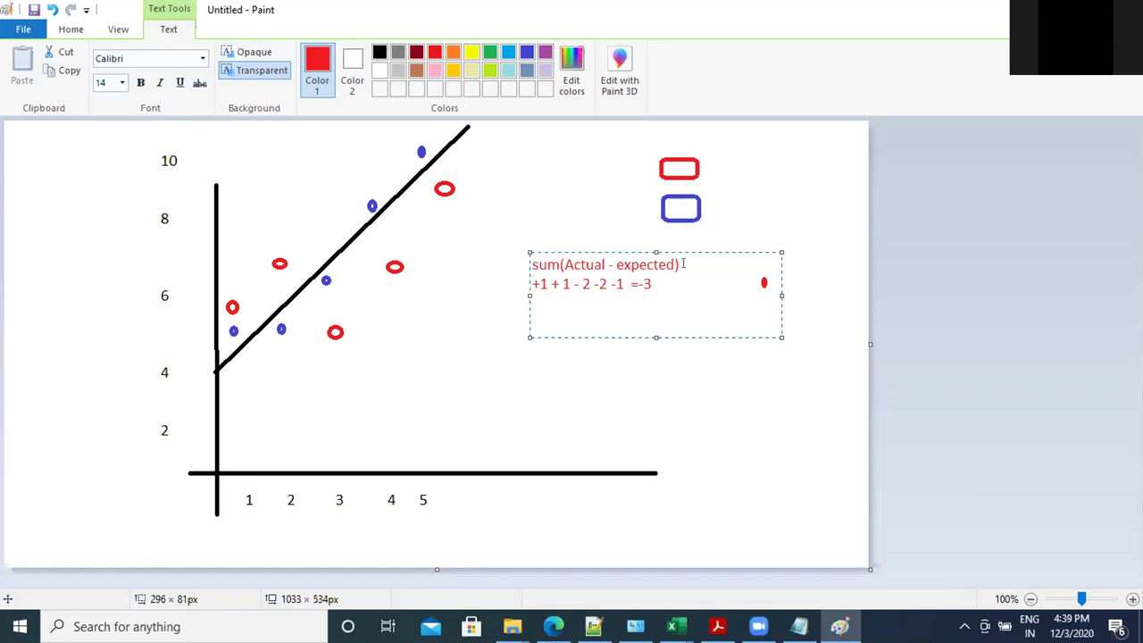
text(+.5 -.5 -.225)
key(BackSpace)
key(BackSpace)
text(5 +.15 + .25)
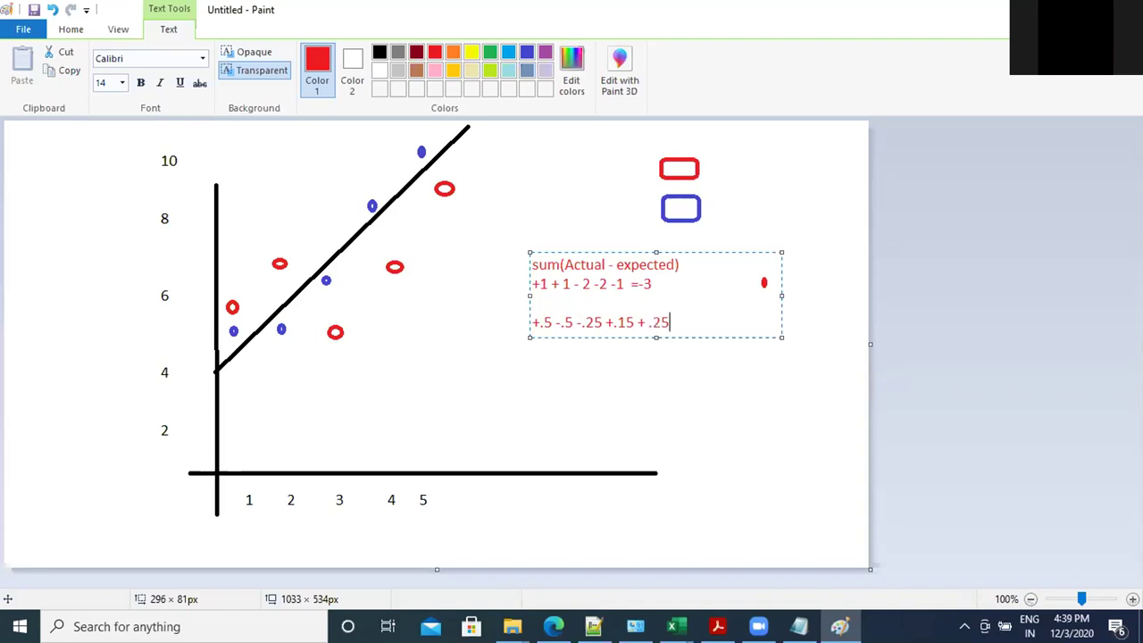
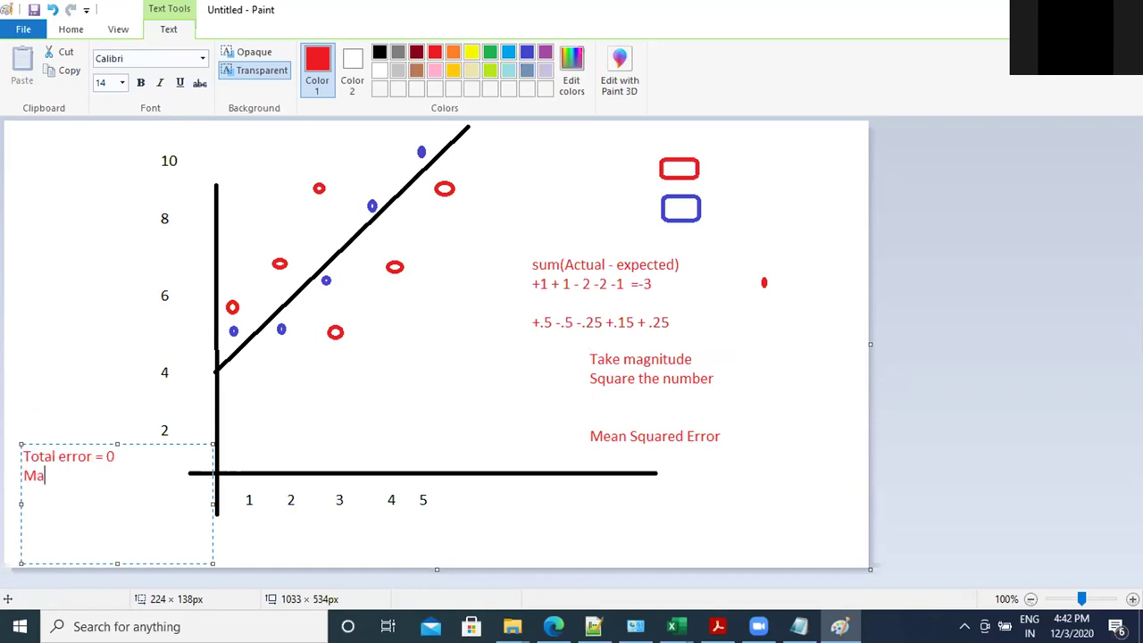
Step: Complete the "Magnitude =" line with the value 13 and add "+ 3" beside the -3 error sum
text(tude =)
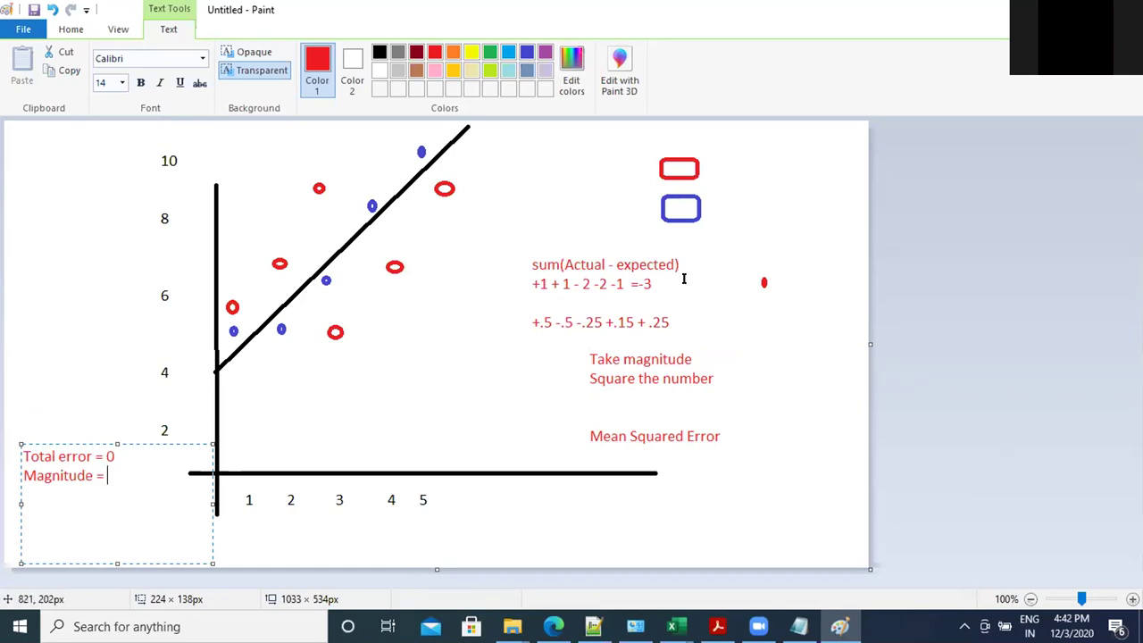
drag(658, 267, 719, 299)
text(+ 3)
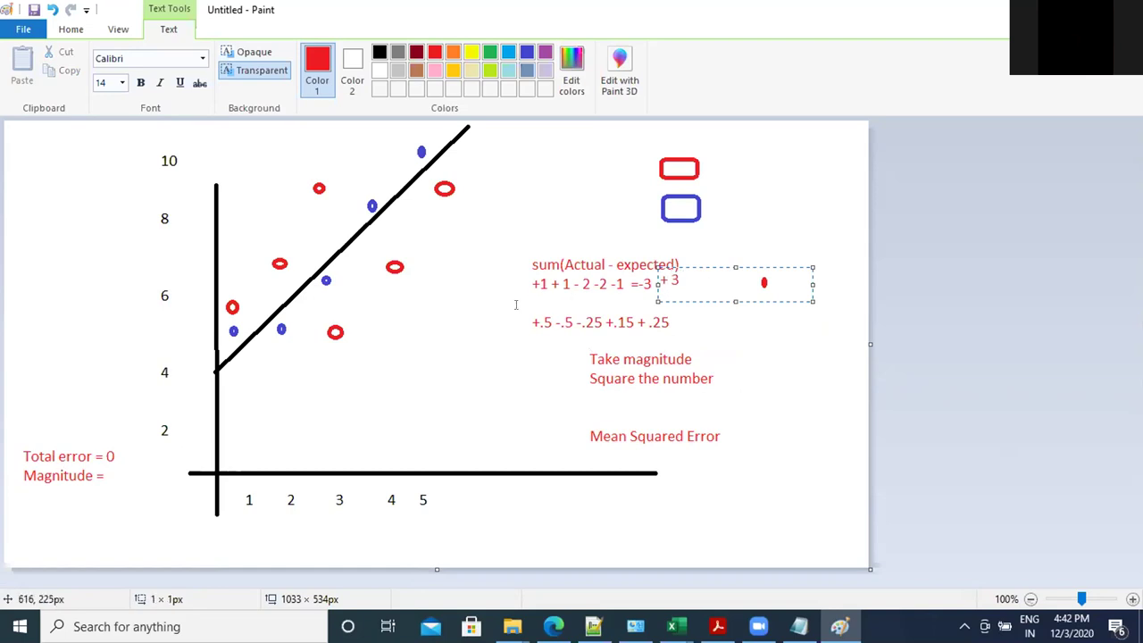
click(580, 304)
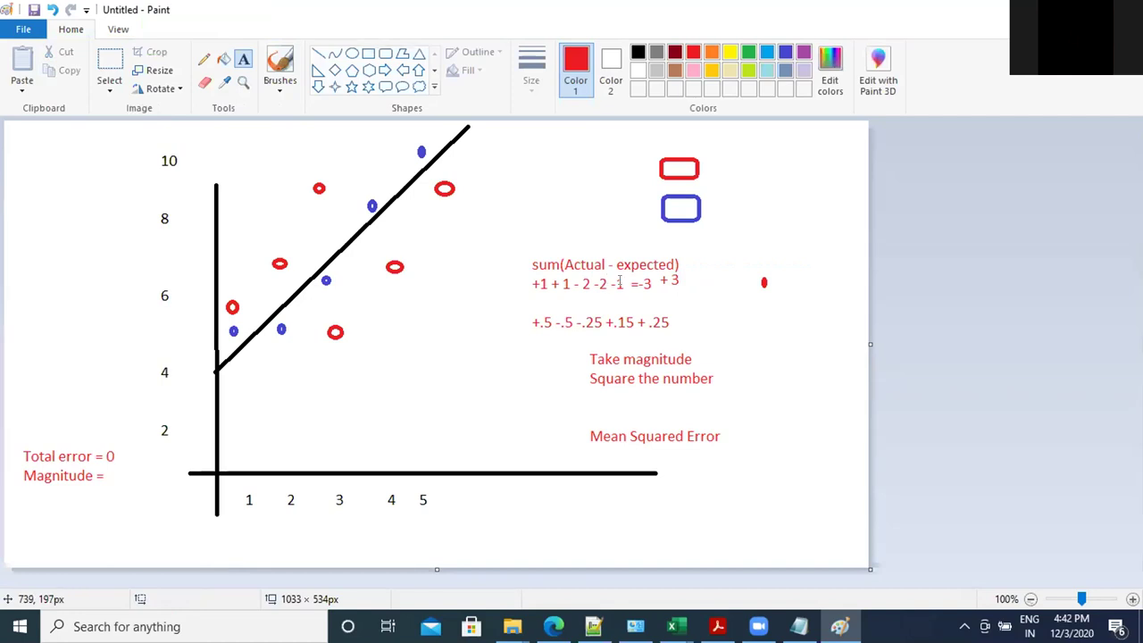
click(122, 468)
text(13)
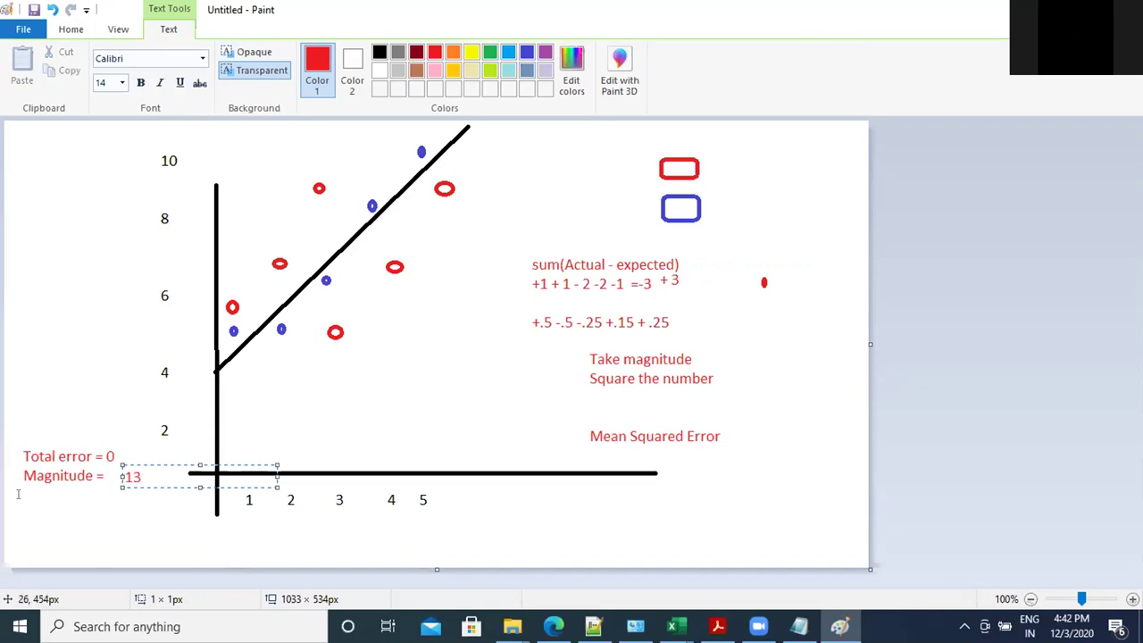
Step: Write "SSE = 29" and "MSE 29/ 6 = 4.166" on two lines below the magnitude
drag(23, 491, 177, 524)
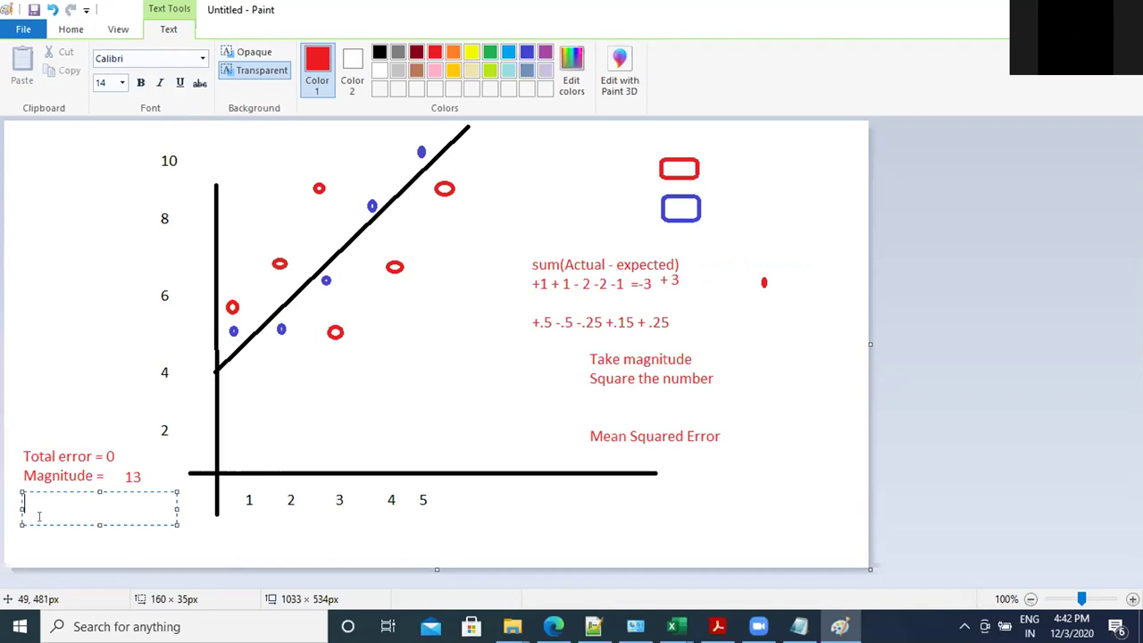
text(SSE = 29)
key(Return)
text(MSE)
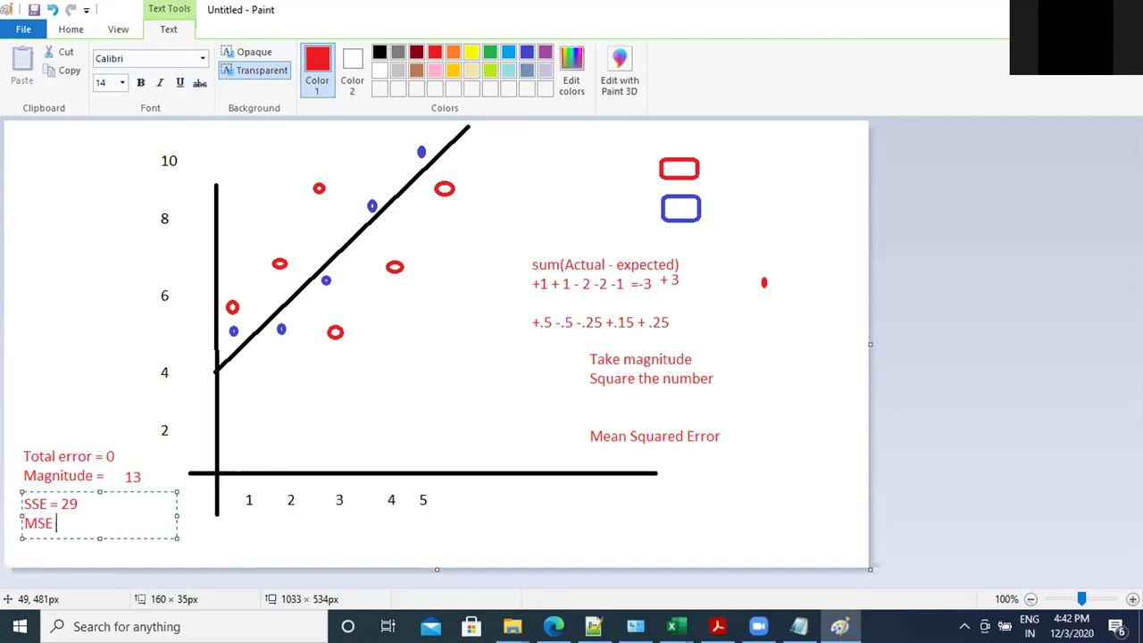
text( 29/ 6 = 4.3)
key(BackSpace)
text(166)
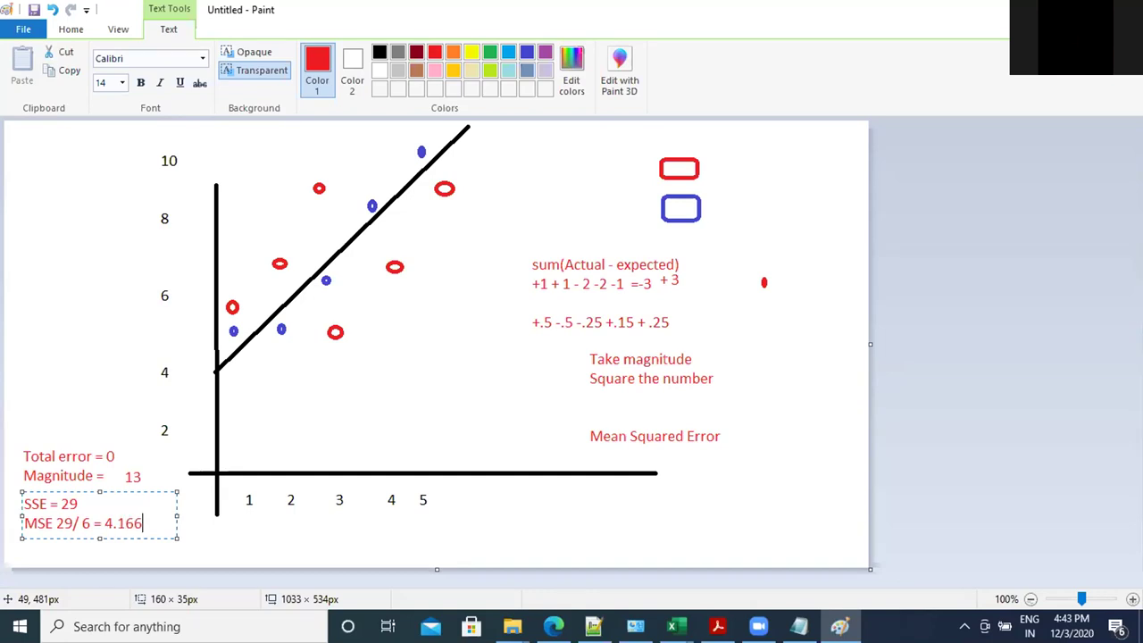
Step: Add the line "RMS = 2.24" below the MSE line
key(Return)
text(RMS )
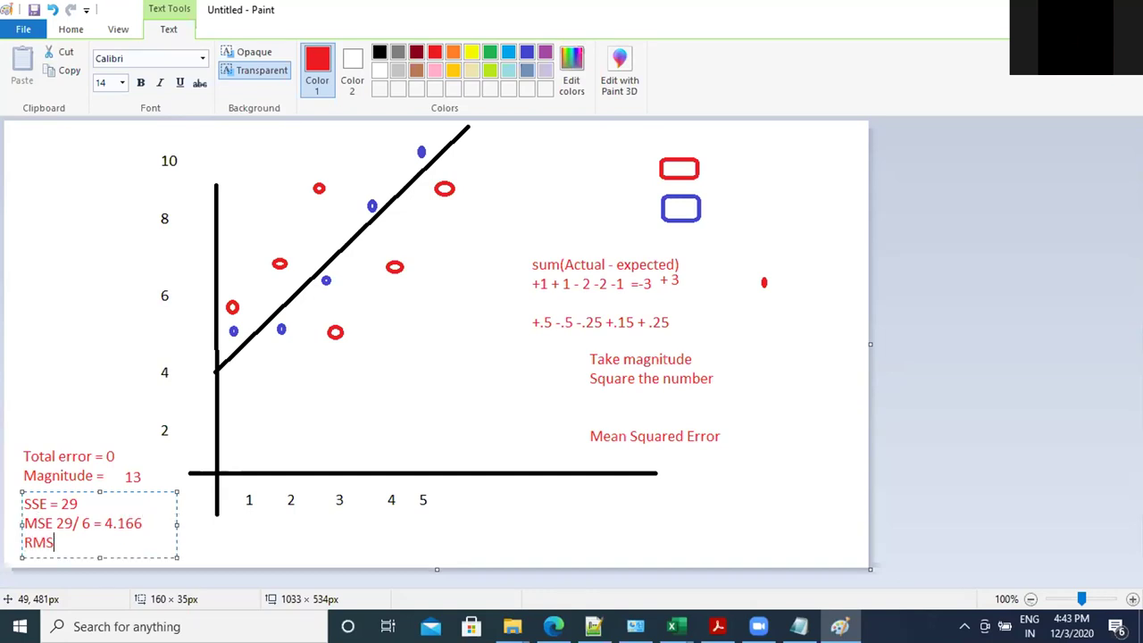
text(= 2.24)
Step: Switch to the stat ana.xlsx workbook in Excel and show Sheet2 with the student marks
key(alt+Tab)
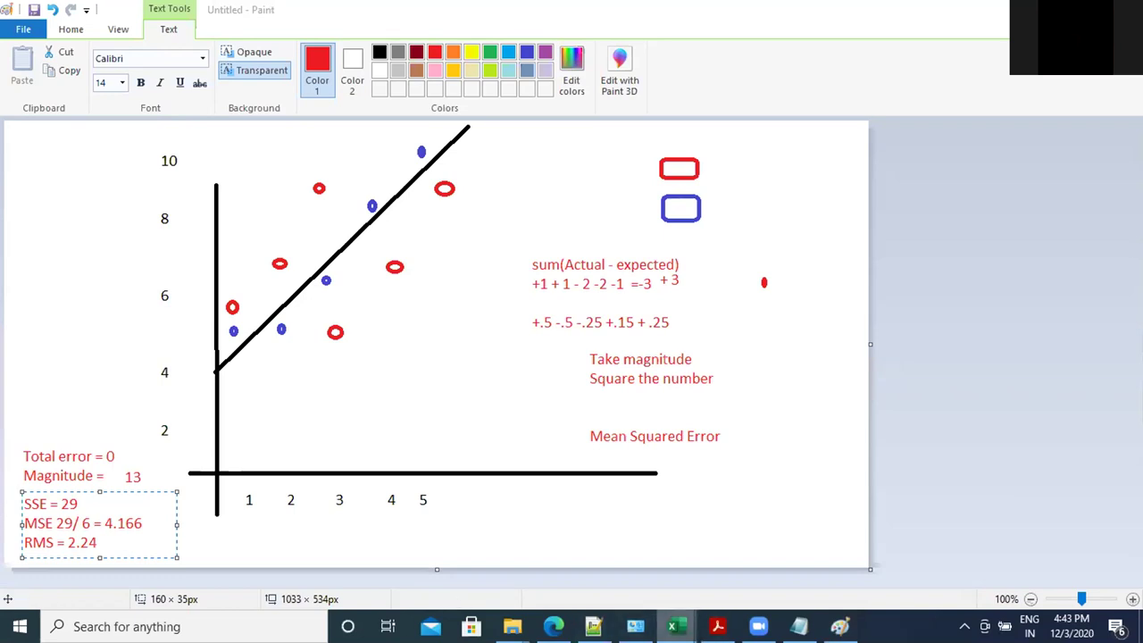
mouse_move(674, 625)
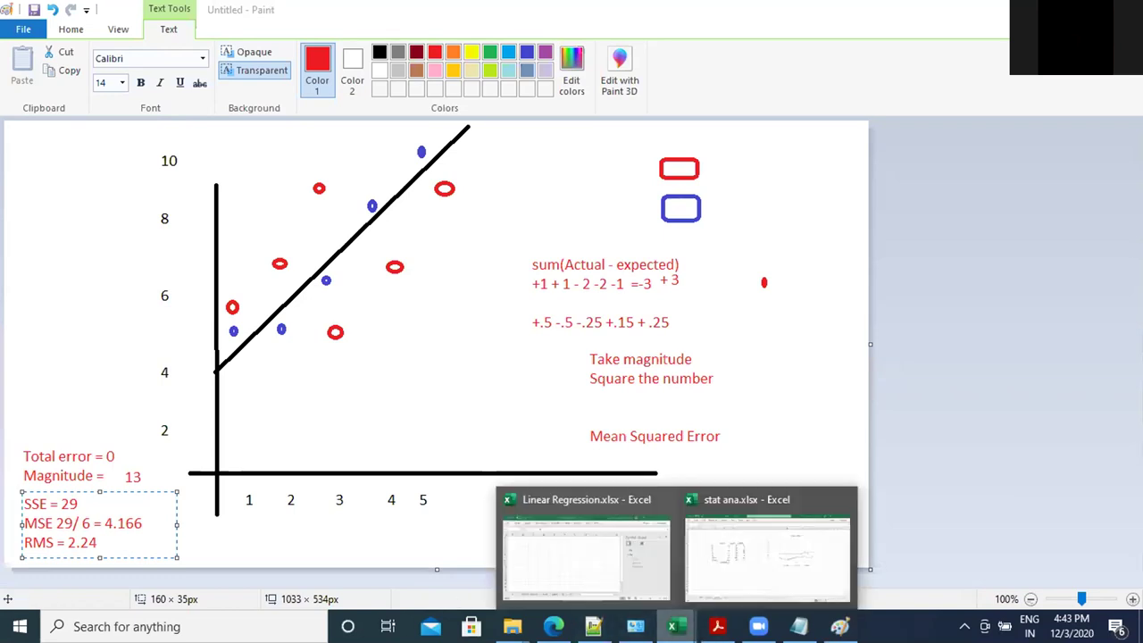
click(740, 569)
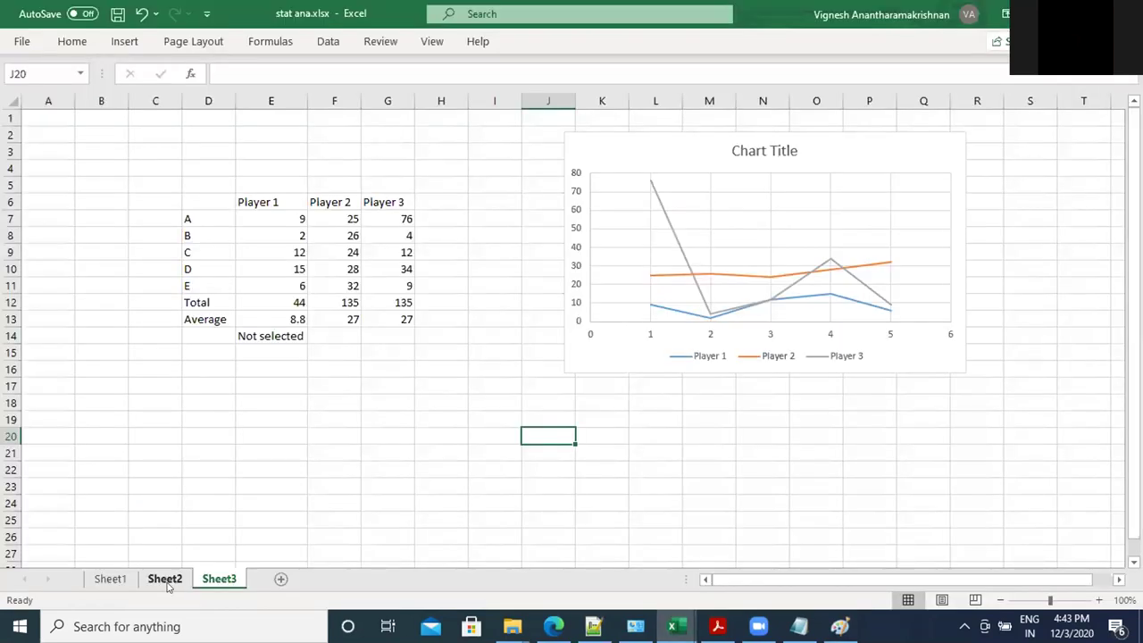
click(166, 580)
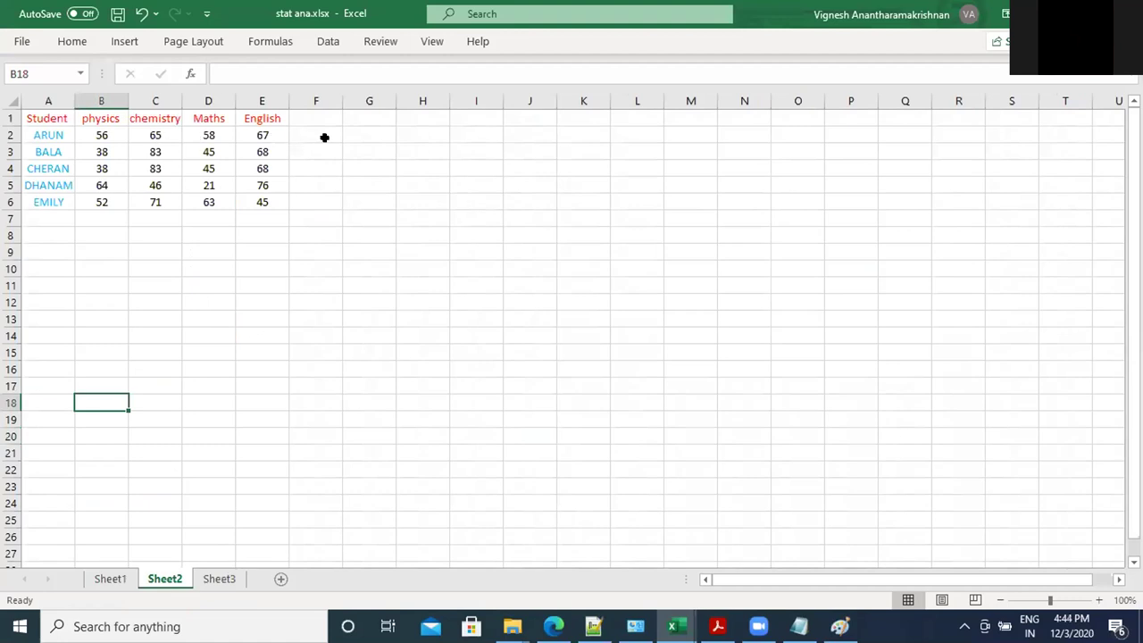
Step: Enter =SUM(B2:E2) in cell F2 to total the first student's marks
click(322, 136)
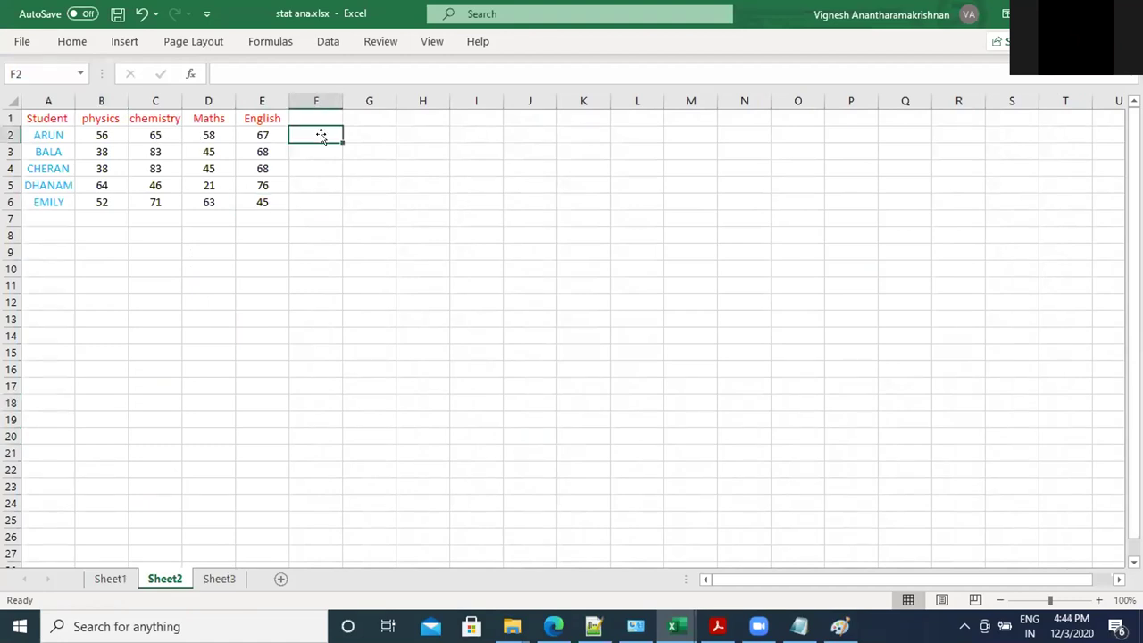
text(=sum()
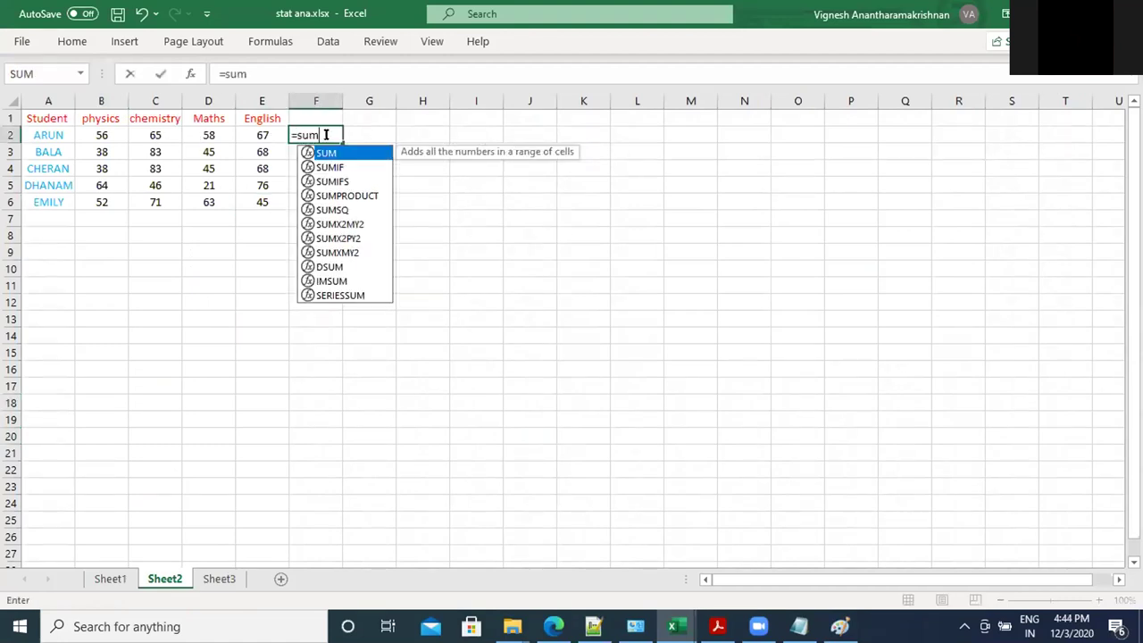
click(106, 134)
drag(196, 128, 265, 134)
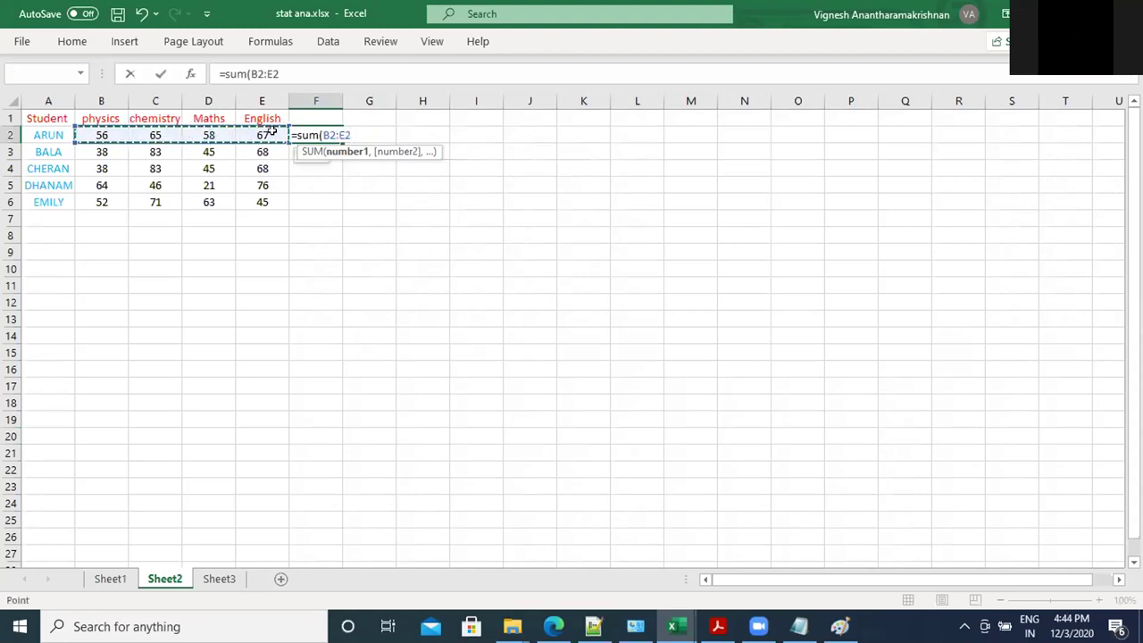
click(292, 72)
text())
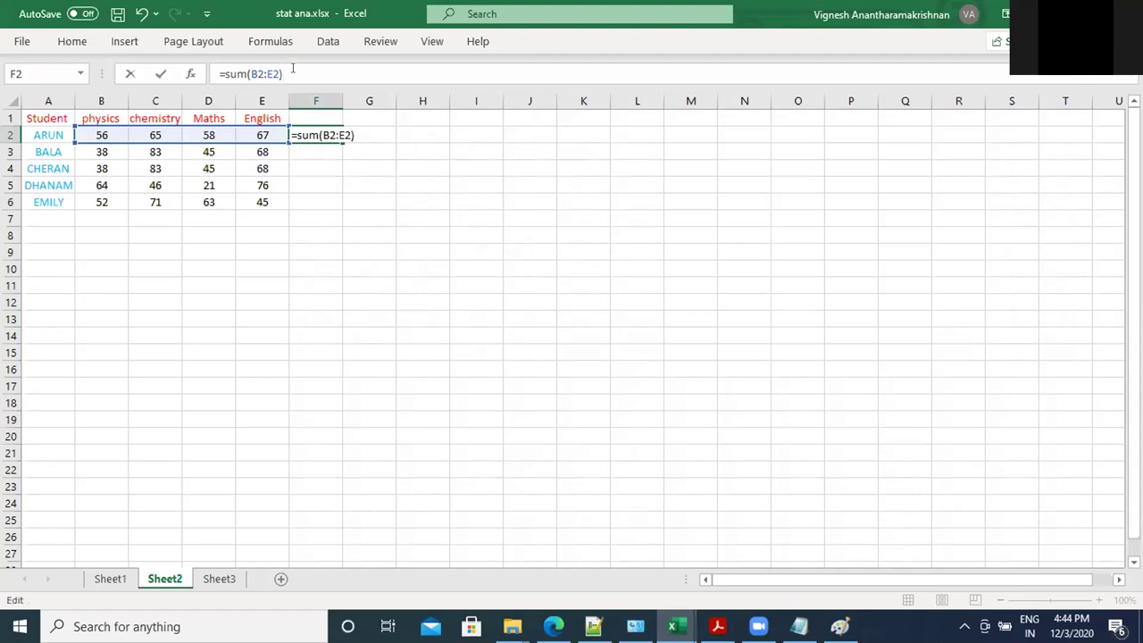
click(160, 75)
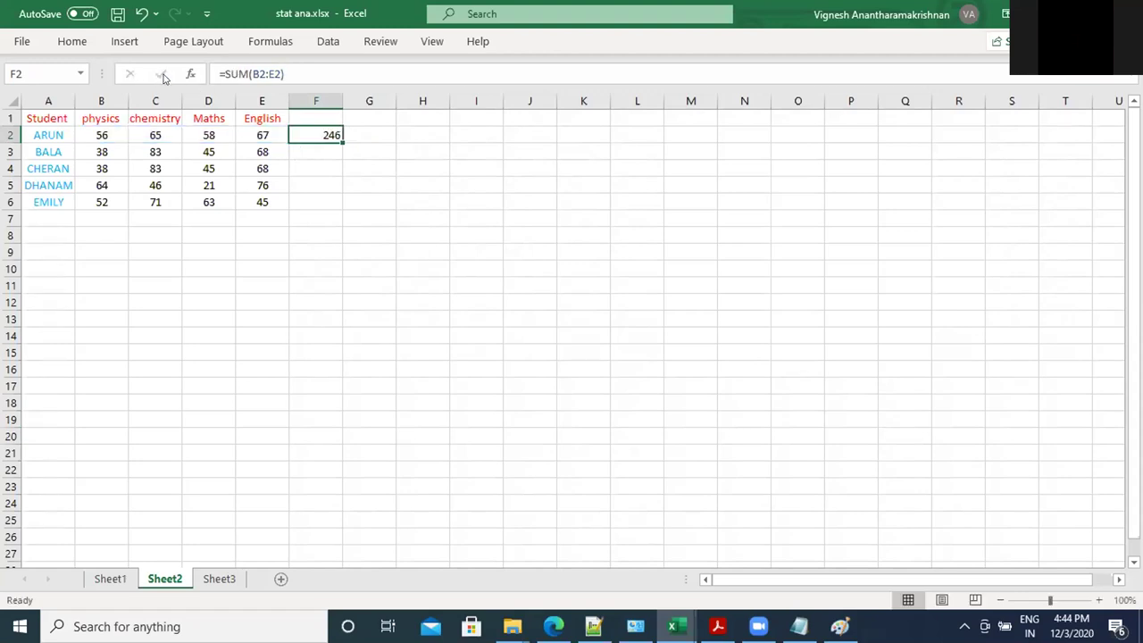
Step: Fill the total formula from F2 down to F6 and check the copied formulas in F3 and F4
drag(342, 138, 339, 206)
click(314, 253)
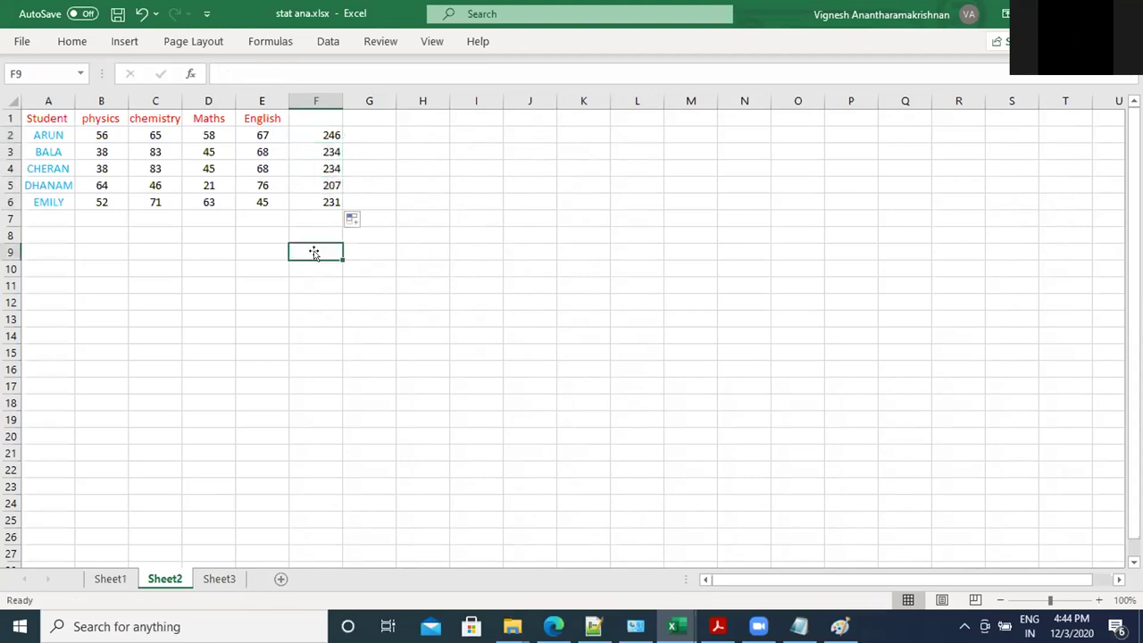
click(323, 153)
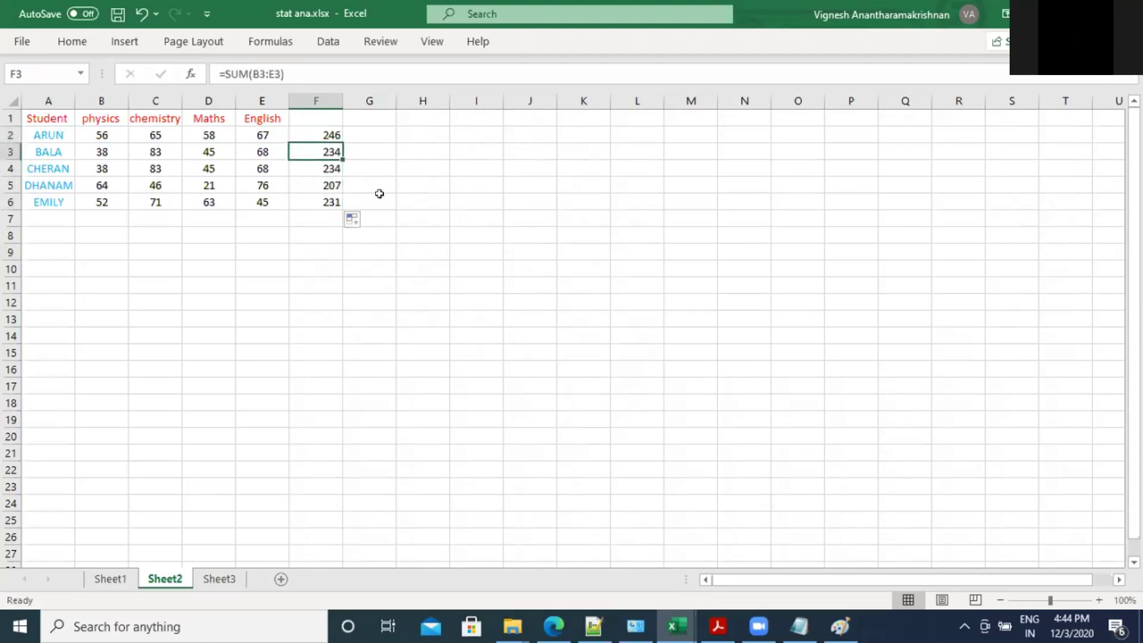
click(293, 168)
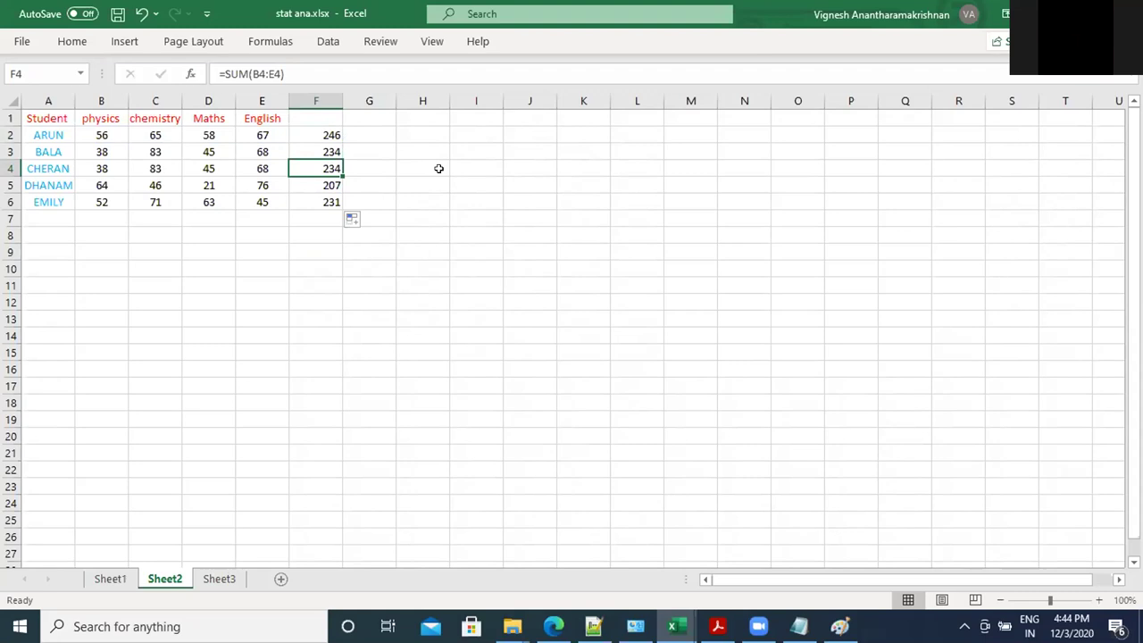
Step: Enter =SUM(B2:B7) in cell B7 below the physics marks and dismiss the circular reference warning
click(101, 252)
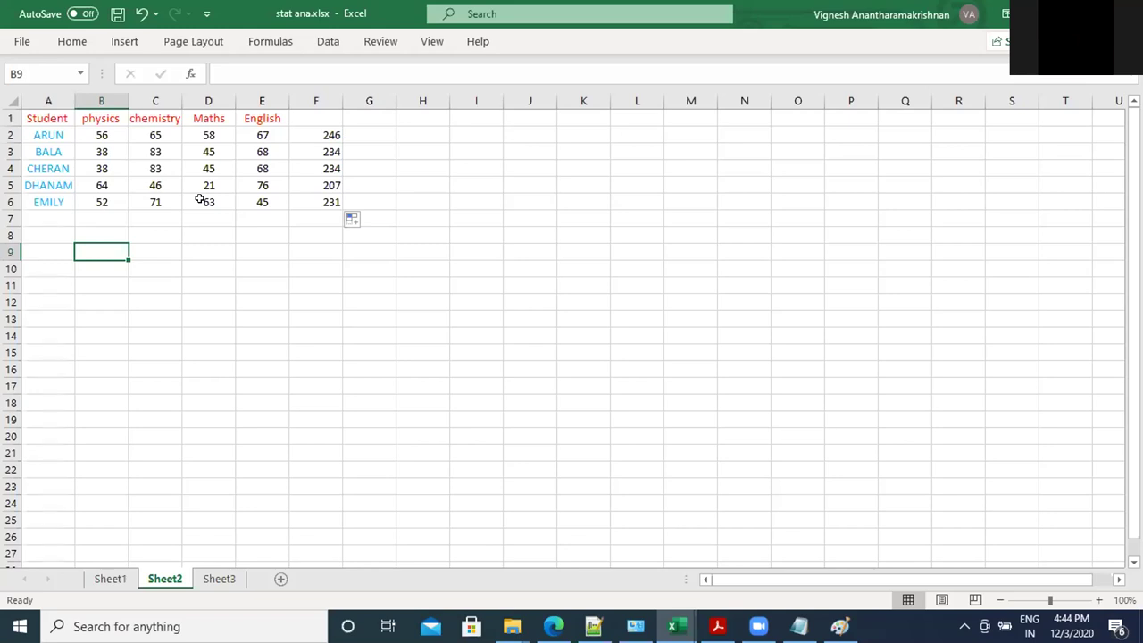
click(105, 219)
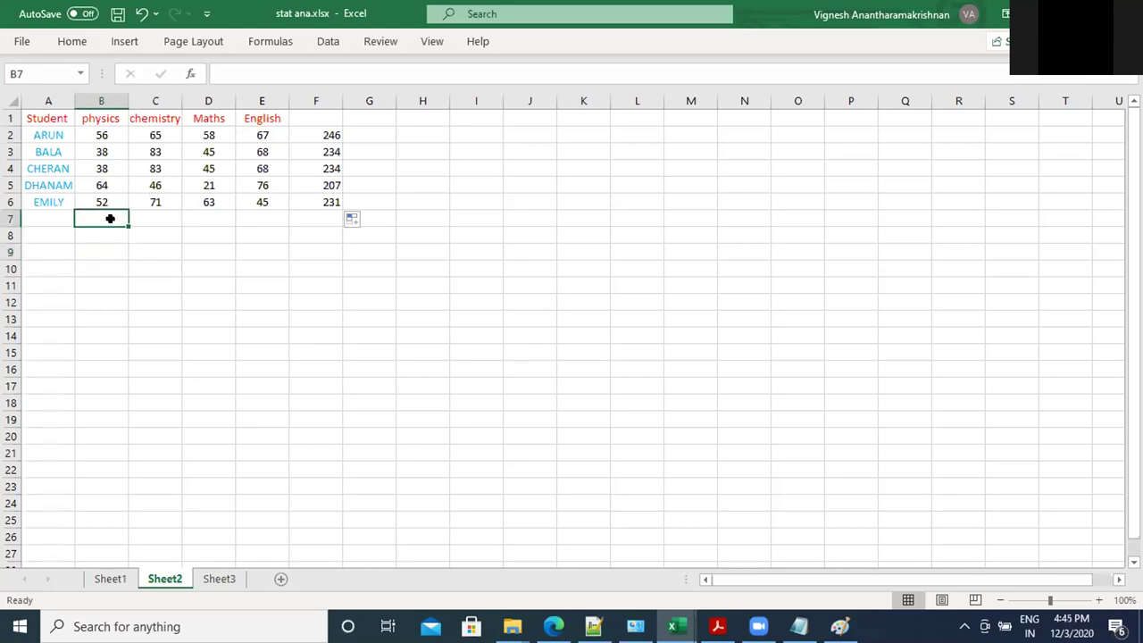
text(=sum()
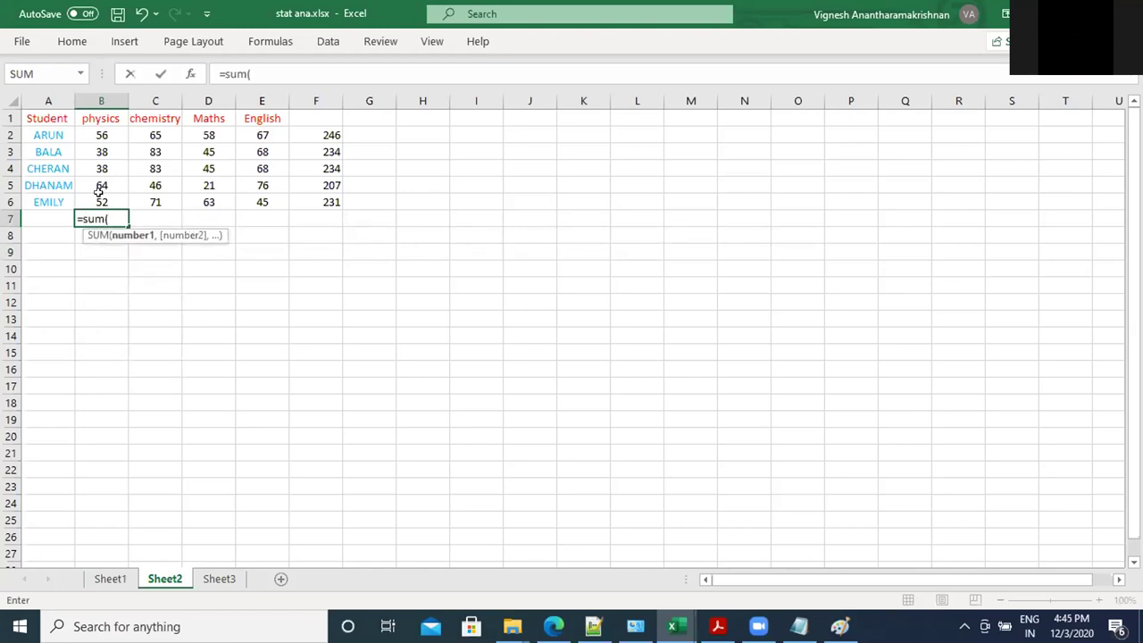
drag(103, 139, 104, 207)
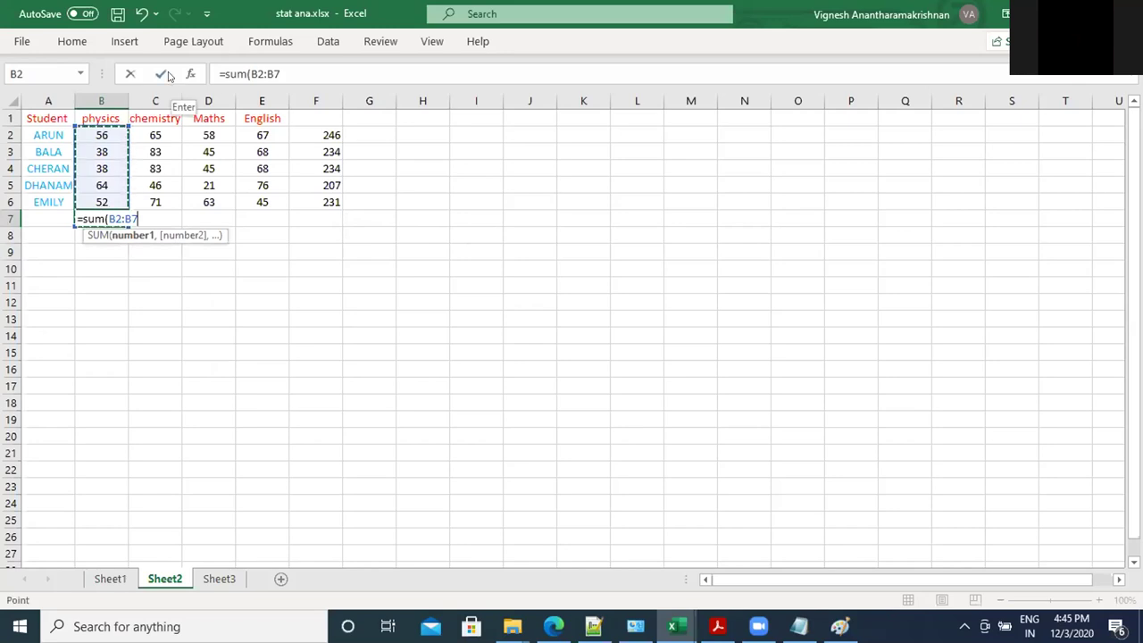
text())
click(166, 75)
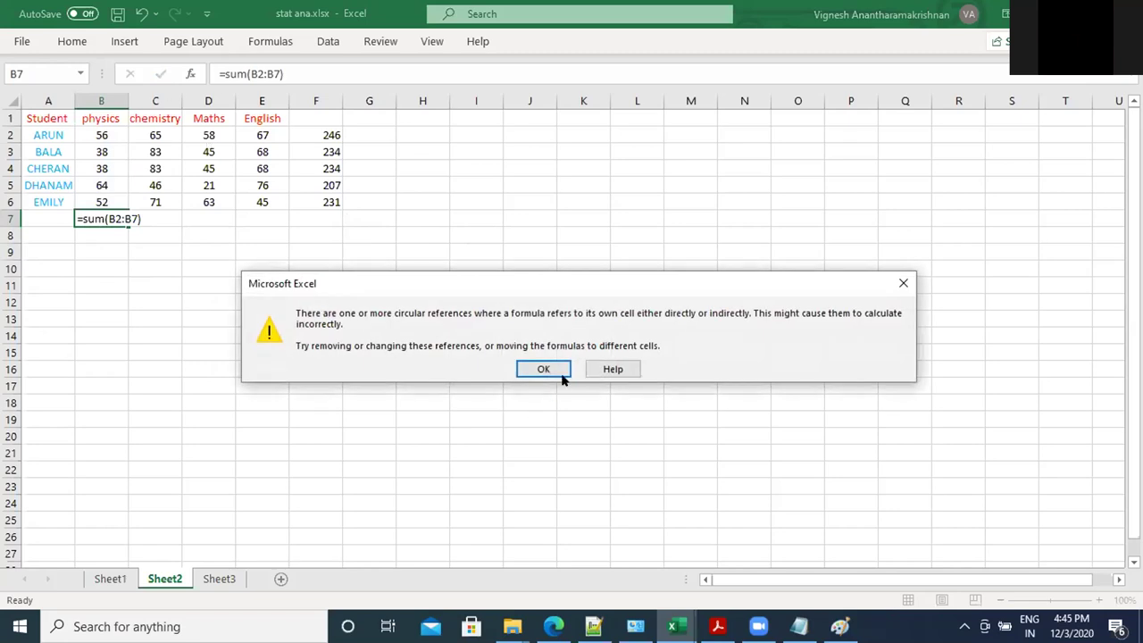
click(562, 376)
click(115, 267)
Step: Correct the formula in B7 to =SUM(B2:B6) and fill it across to E7
click(112, 222)
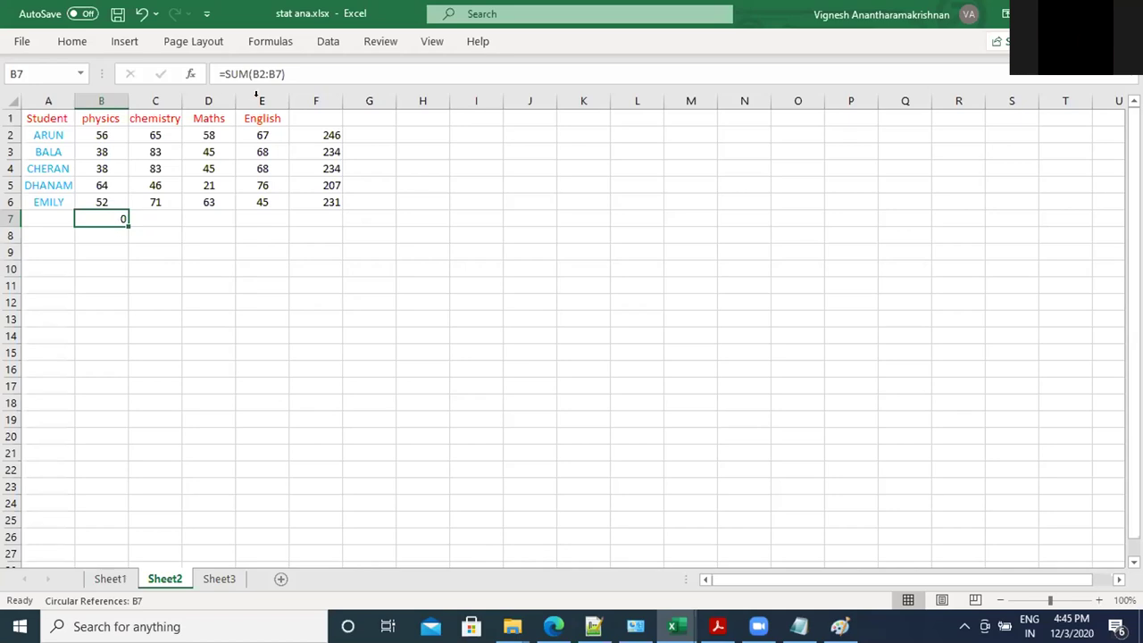
click(277, 74)
key(BackSpace)
key(BackSpace)
text(6))
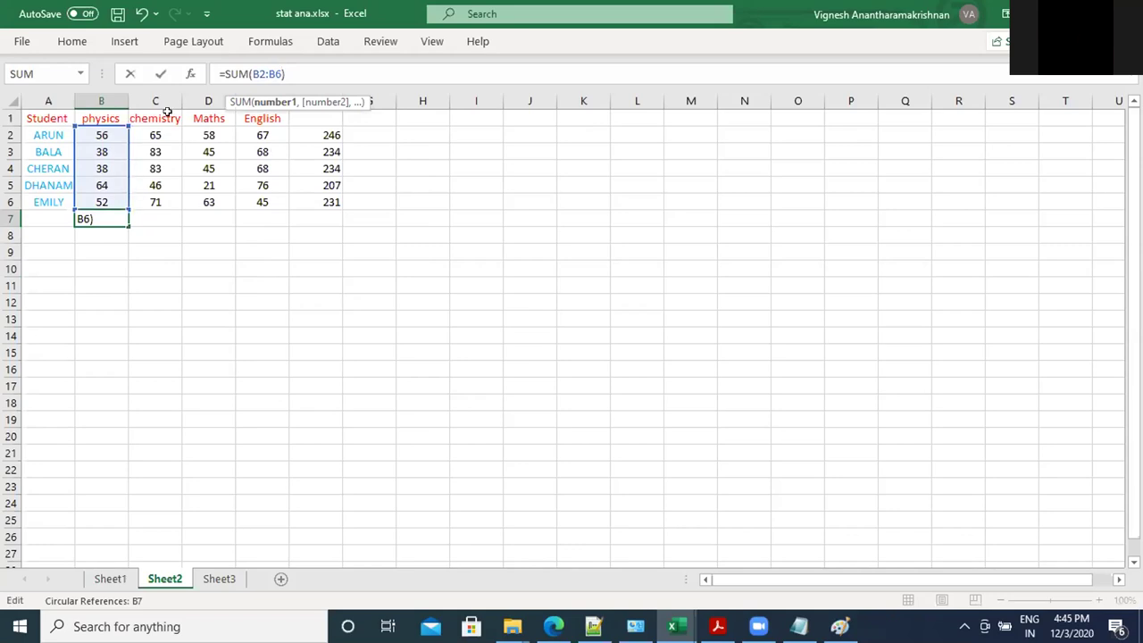
click(160, 74)
drag(127, 222, 171, 262)
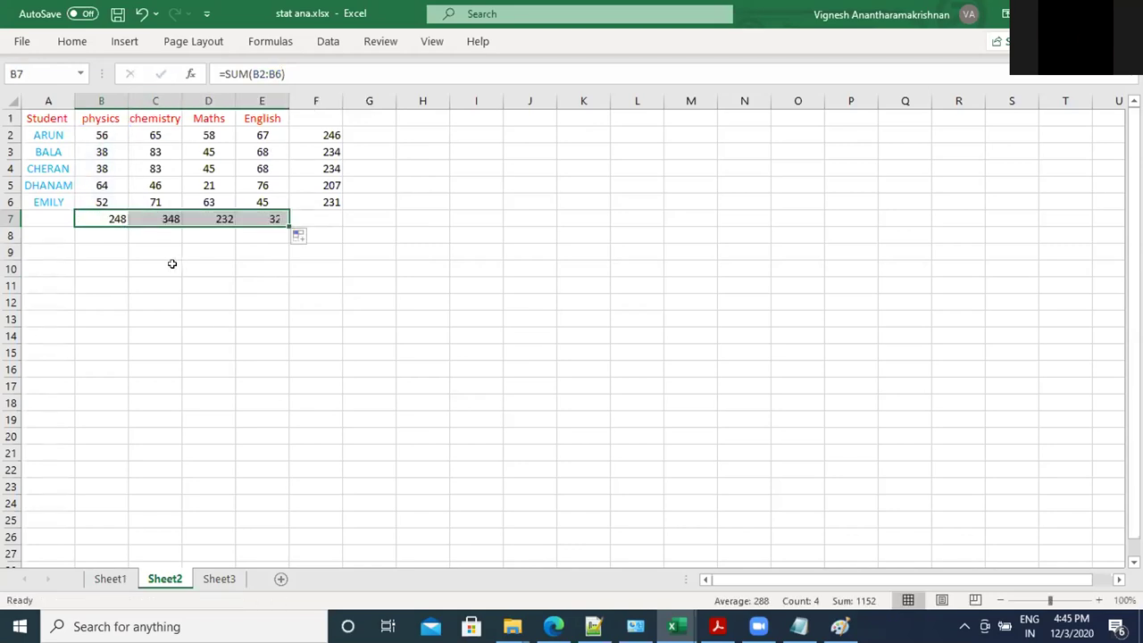
click(150, 266)
Step: Enter =B7/5 in cell B8 for the physics average and fill it across to E8
click(102, 235)
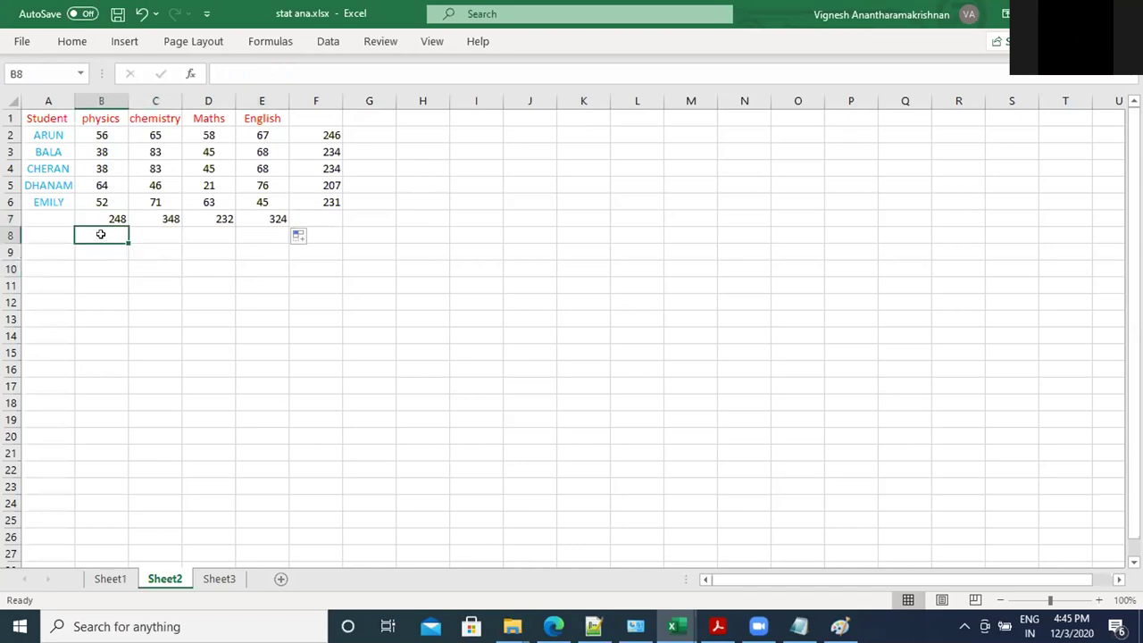
text(=)
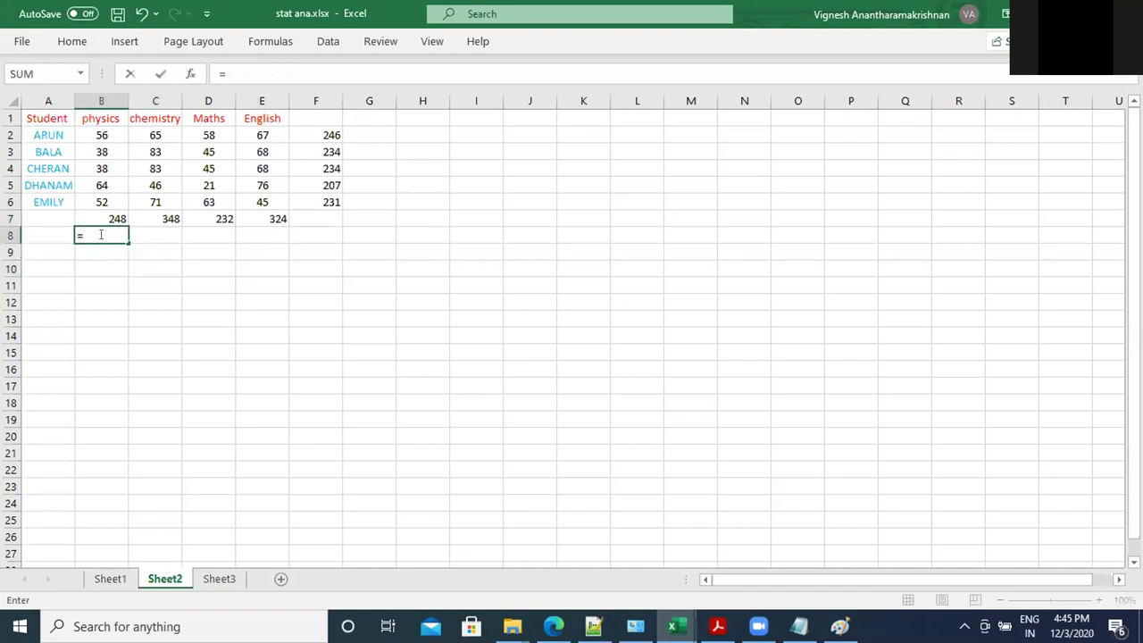
click(100, 220)
text(/5)
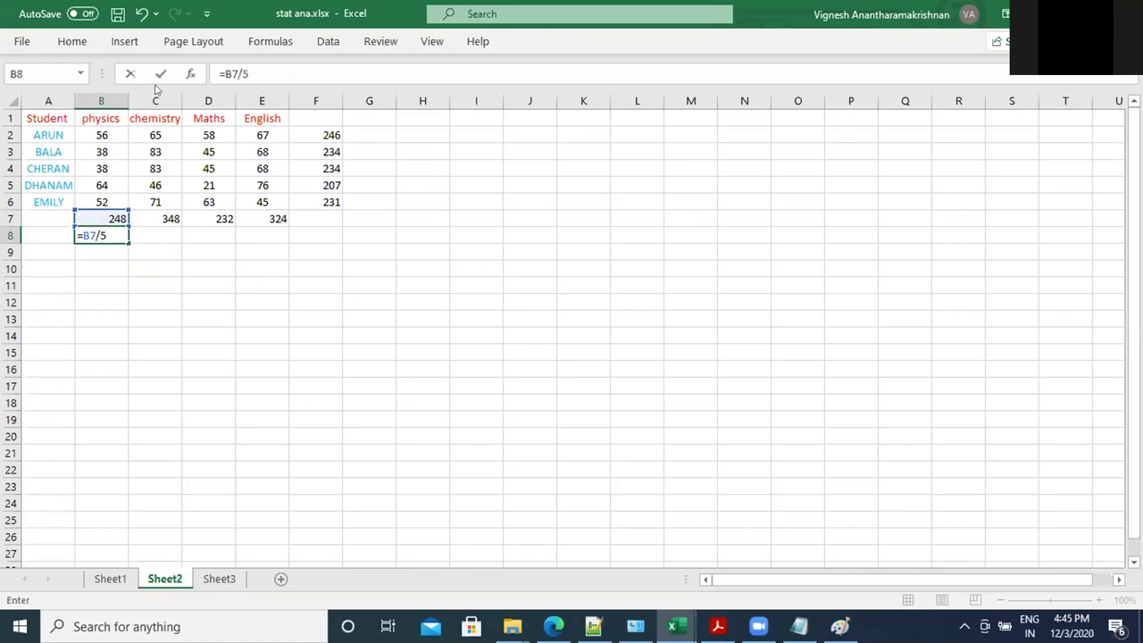
click(162, 76)
drag(129, 243, 279, 239)
click(238, 300)
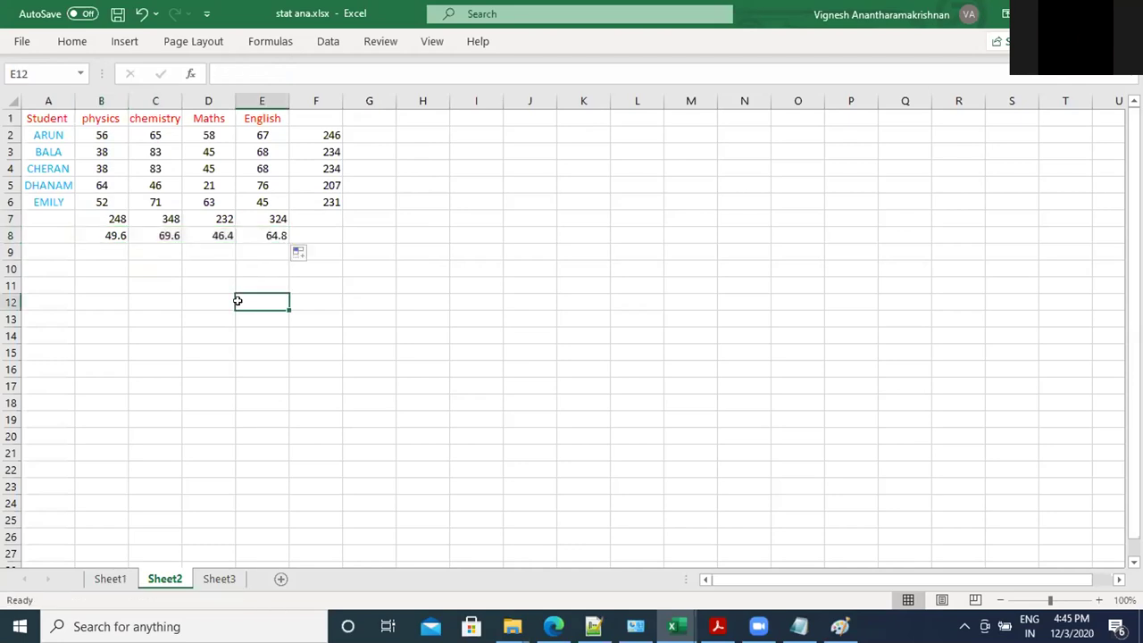
Step: Check the copied average formulas in cells C8, E8 and D8
click(166, 235)
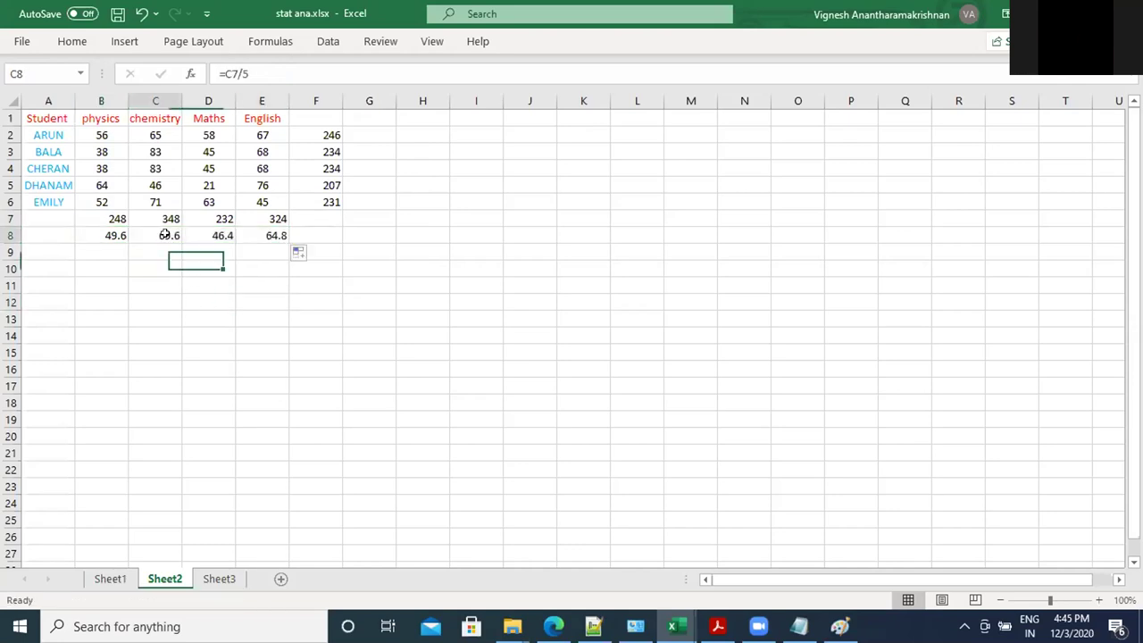
click(271, 234)
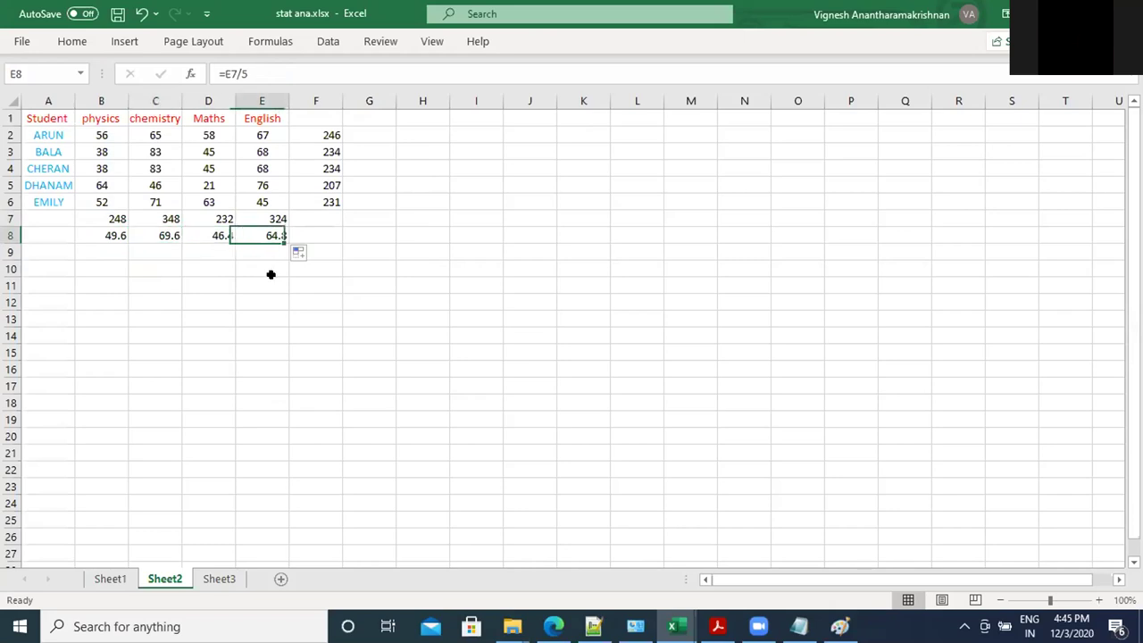
click(219, 235)
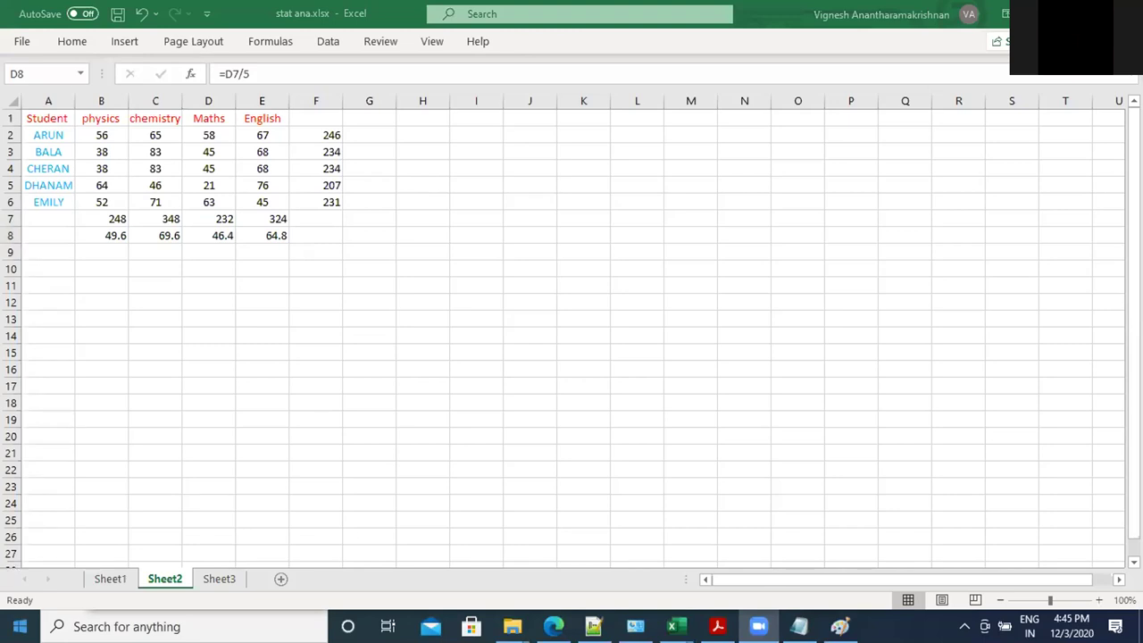
Step: Open Sheet1 and check the total formula in G2 and the average formula in I2
click(110, 578)
click(251, 482)
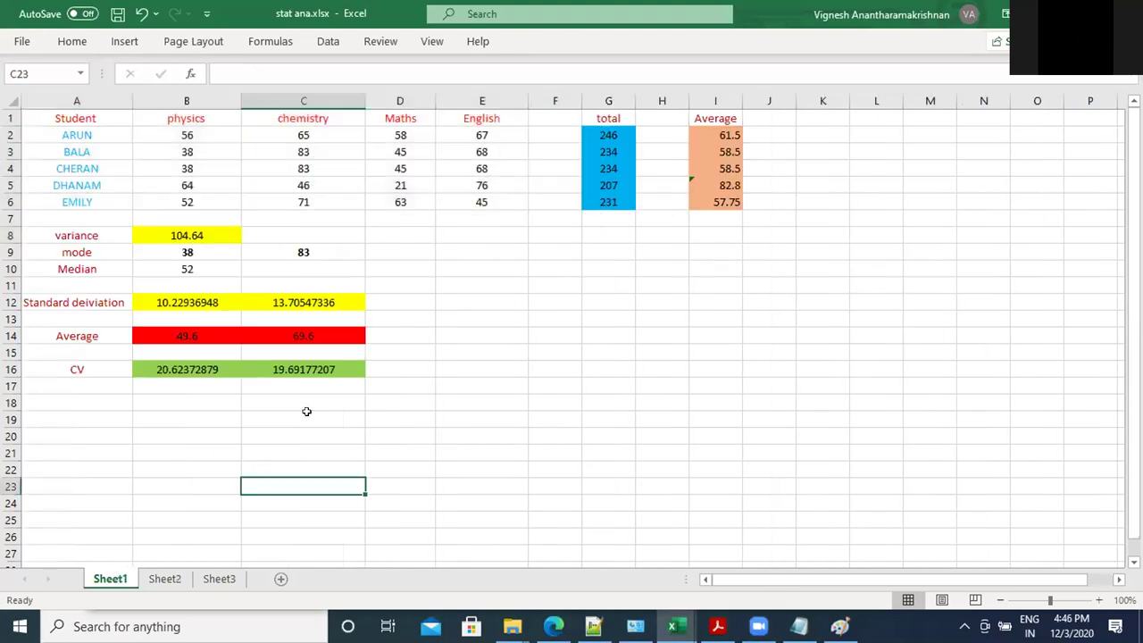
click(612, 133)
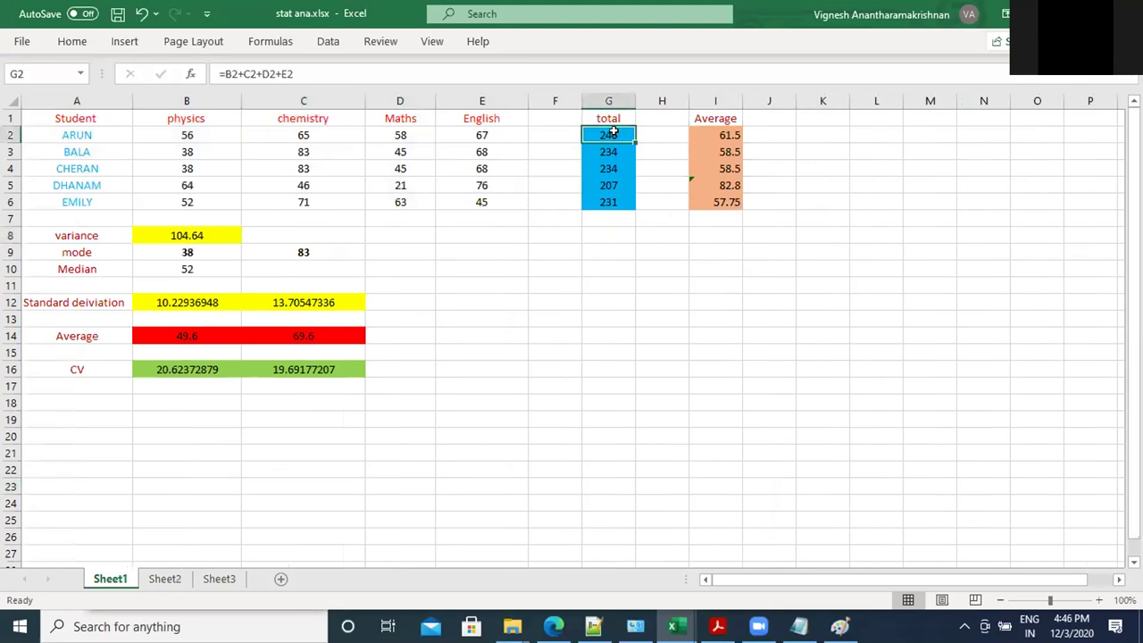
click(730, 134)
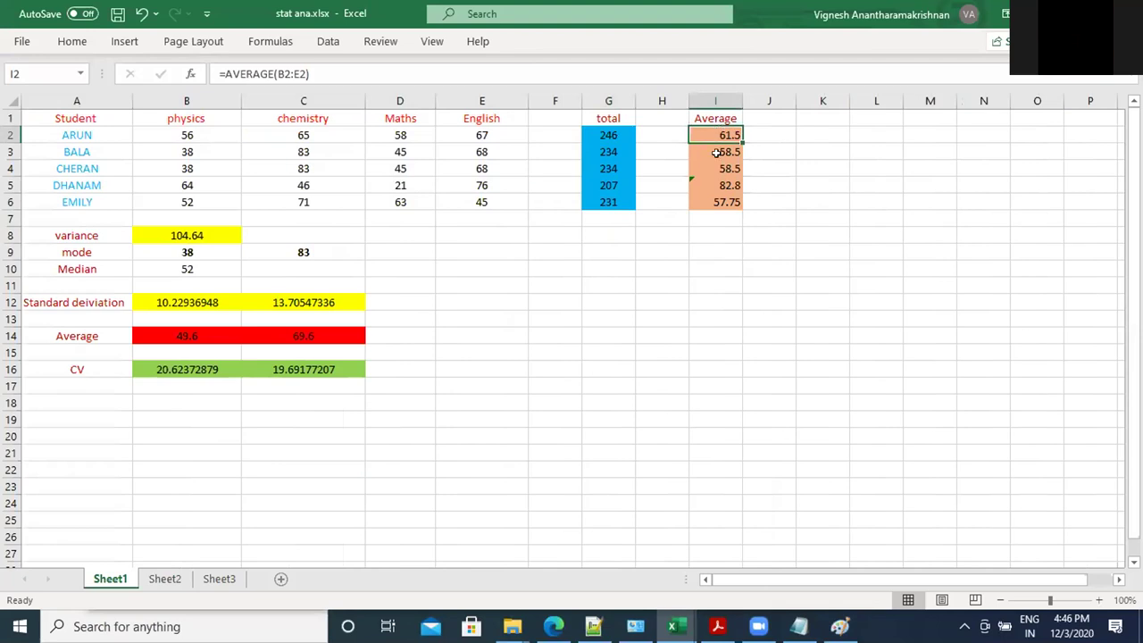
Step: Enter =AVERAGE(B2:E2) in cell J2 to average the first student's four marks
click(783, 129)
text(=AVE)
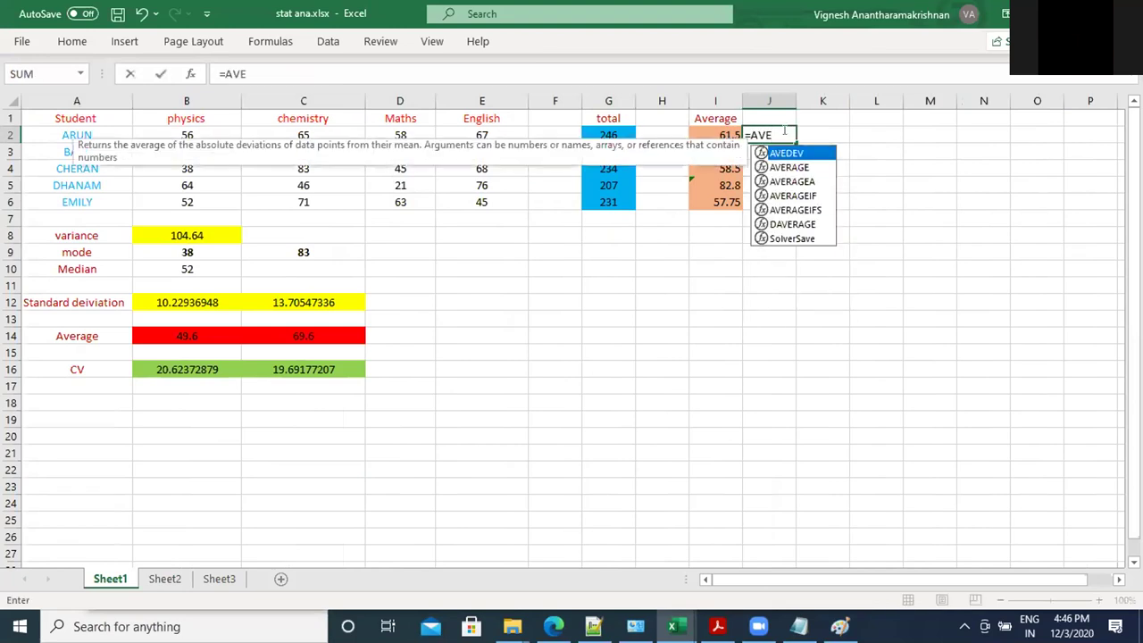
click(794, 166)
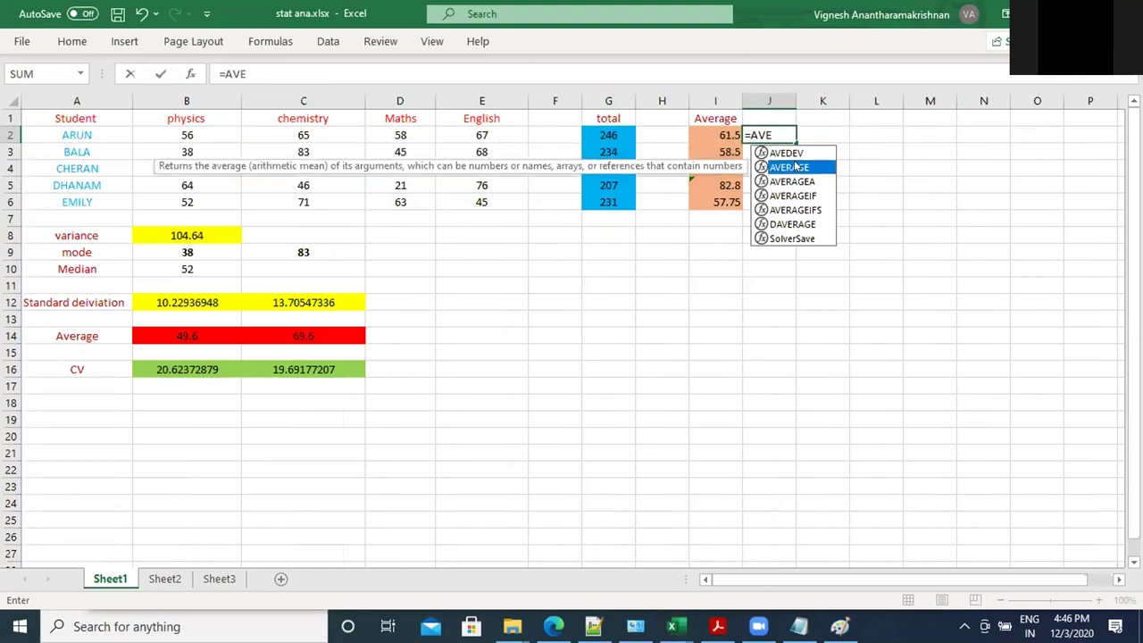
double_click(794, 166)
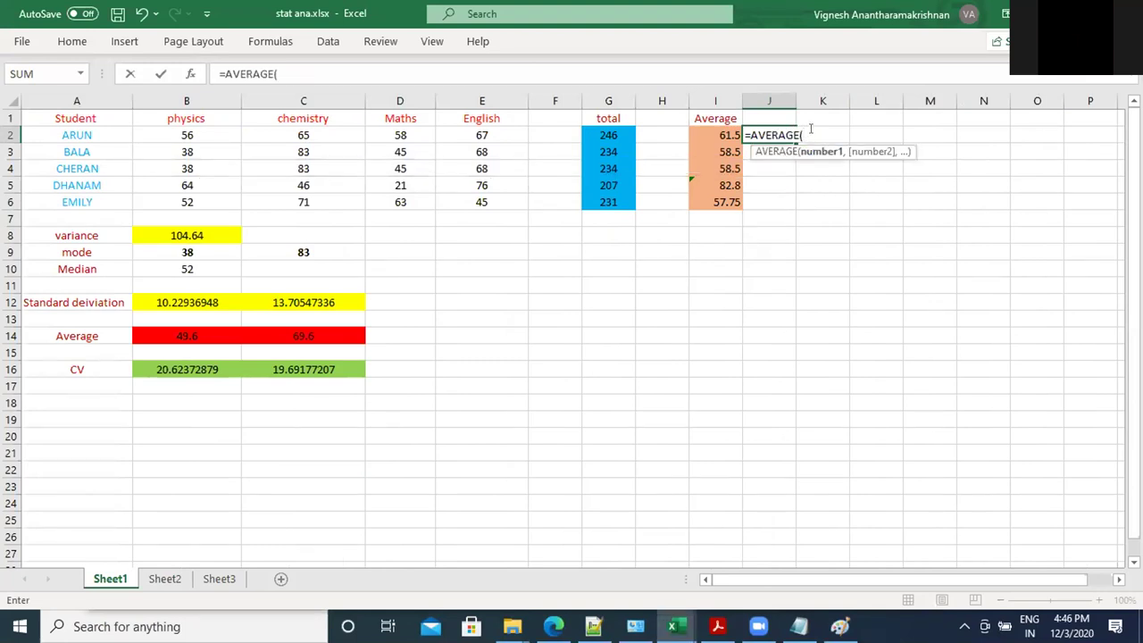
click(218, 130)
drag(218, 131, 480, 130)
click(306, 73)
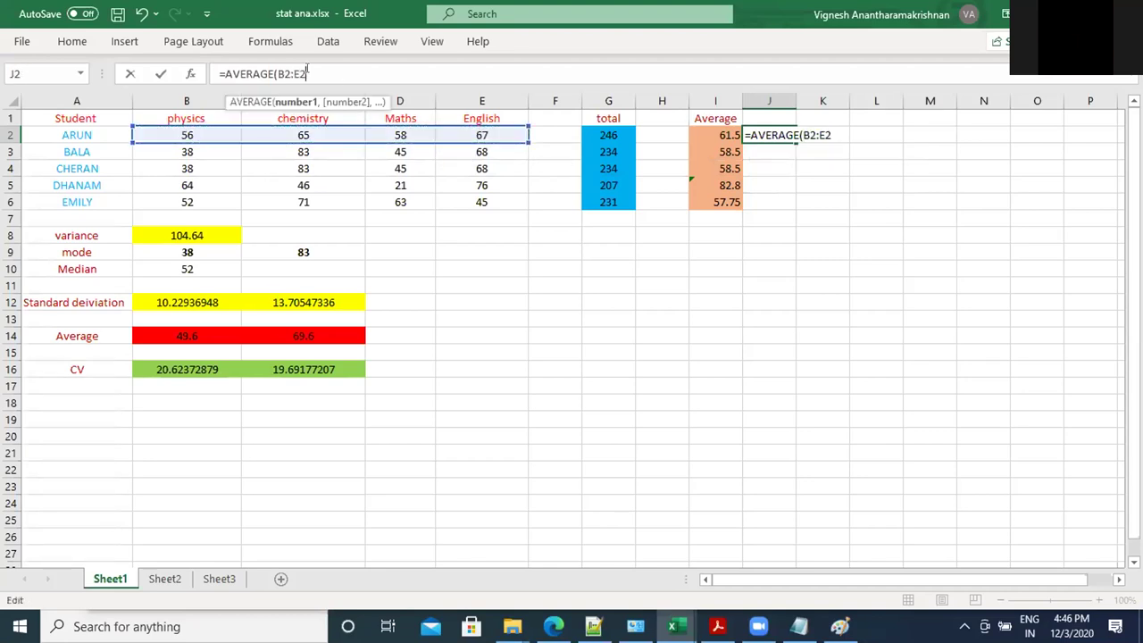
text())
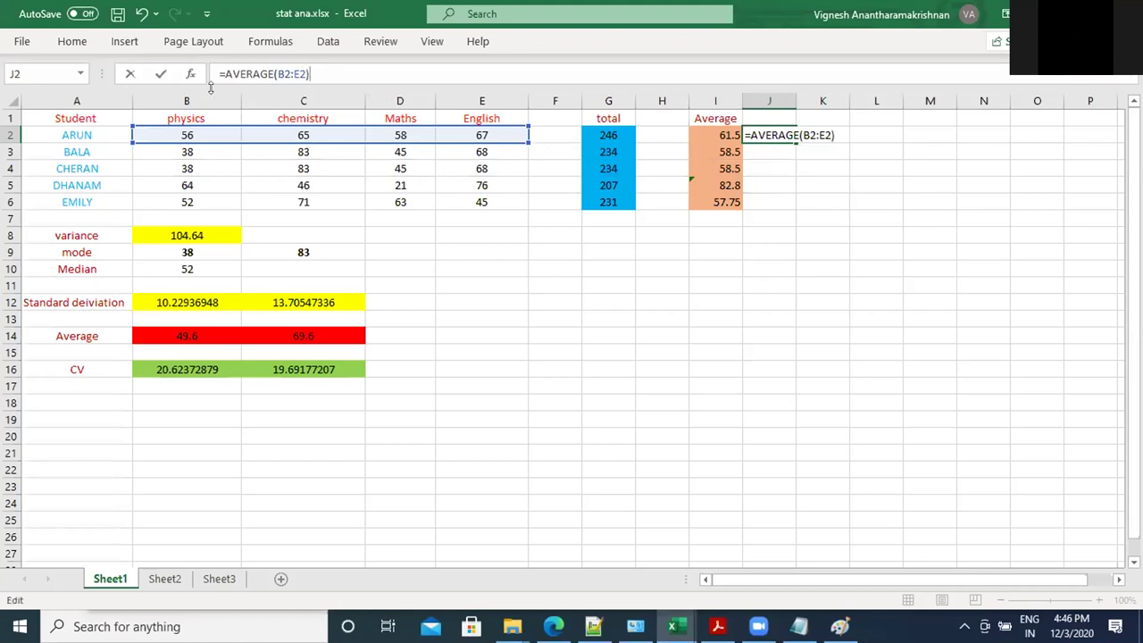
click(158, 74)
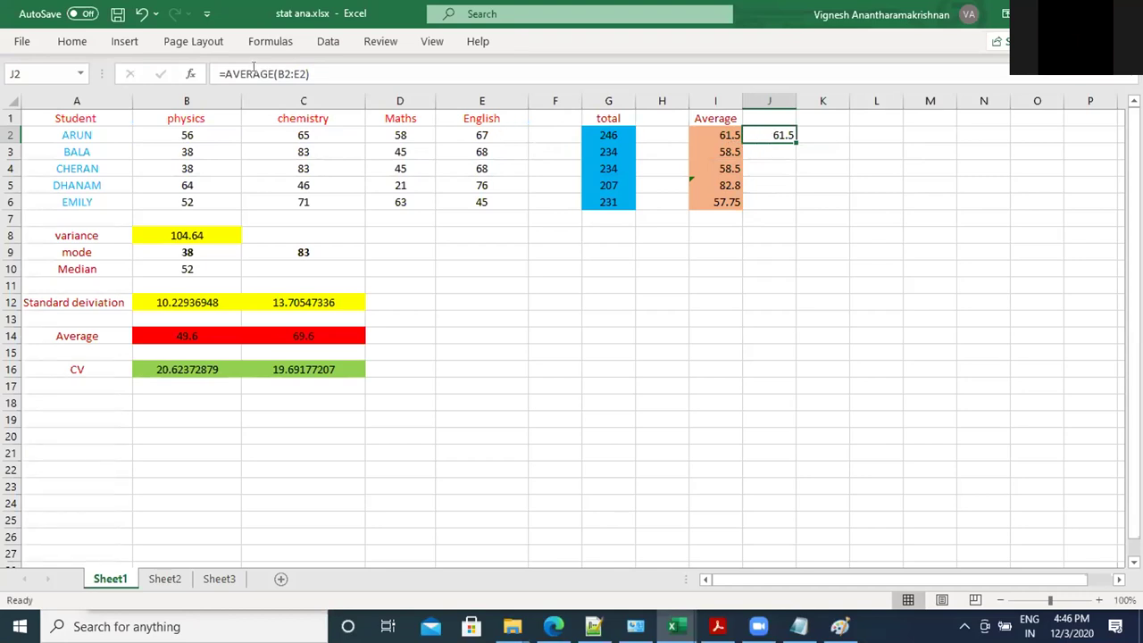
Step: Fill the average formula from J2 down to J6 for the remaining students
drag(789, 136, 789, 206)
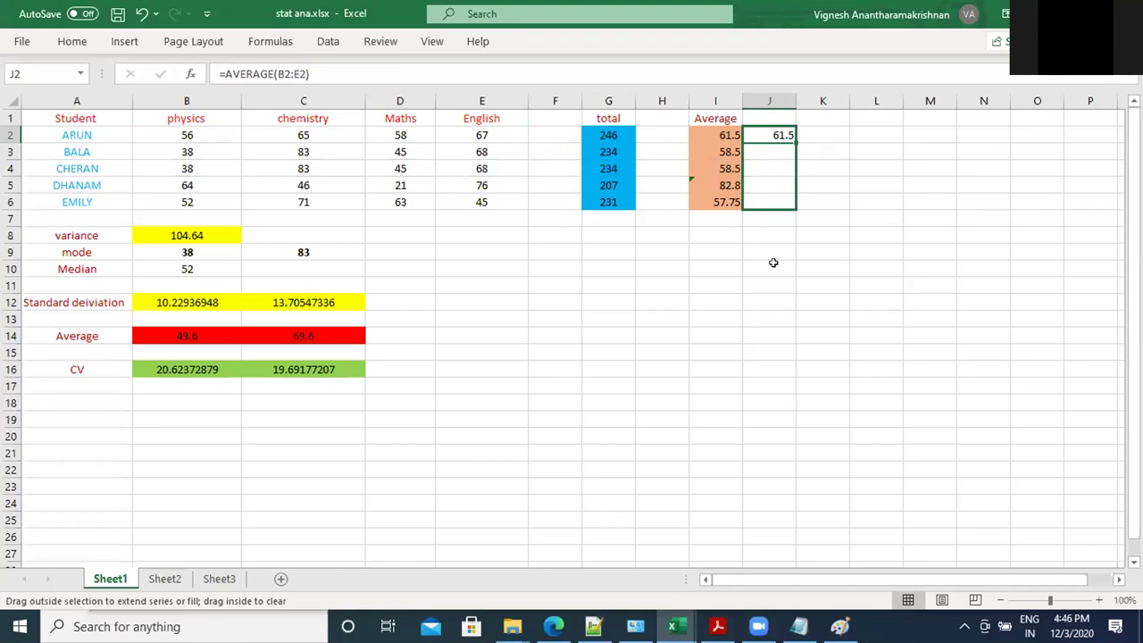
click(203, 218)
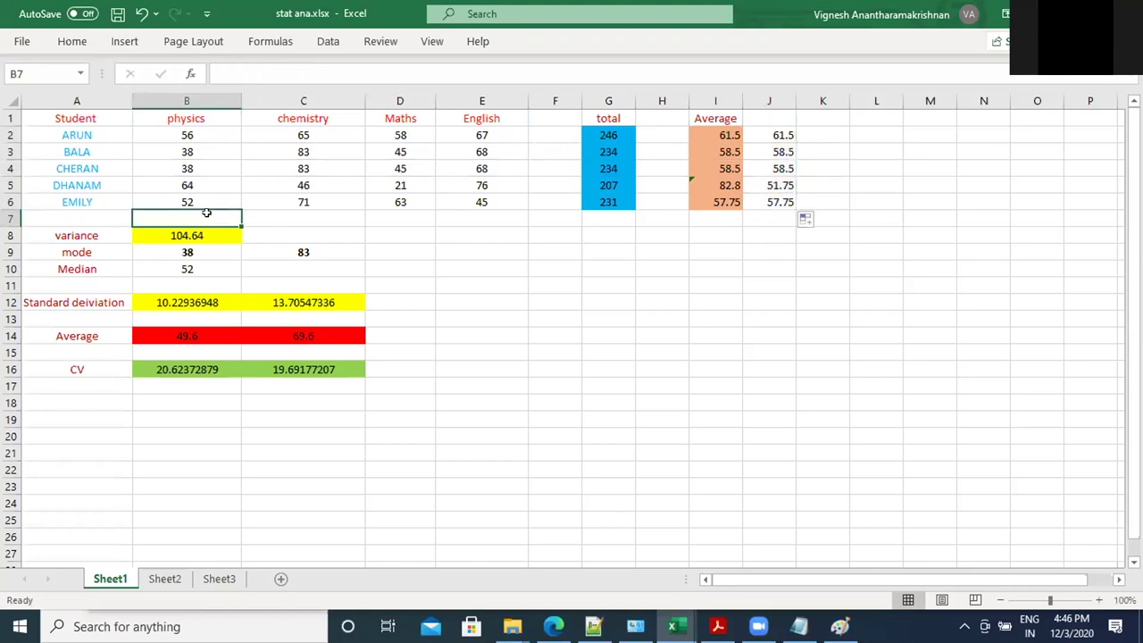
click(678, 280)
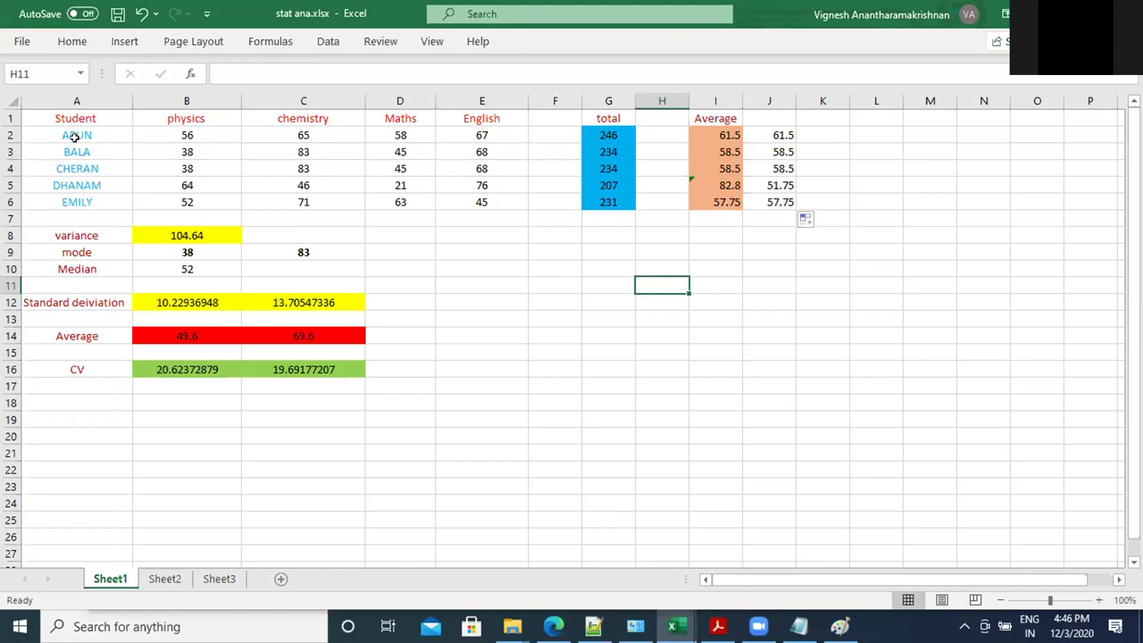
Step: Review the physics variance formula in B8 with its marks and fill it across to E8 for the other subjects
click(195, 234)
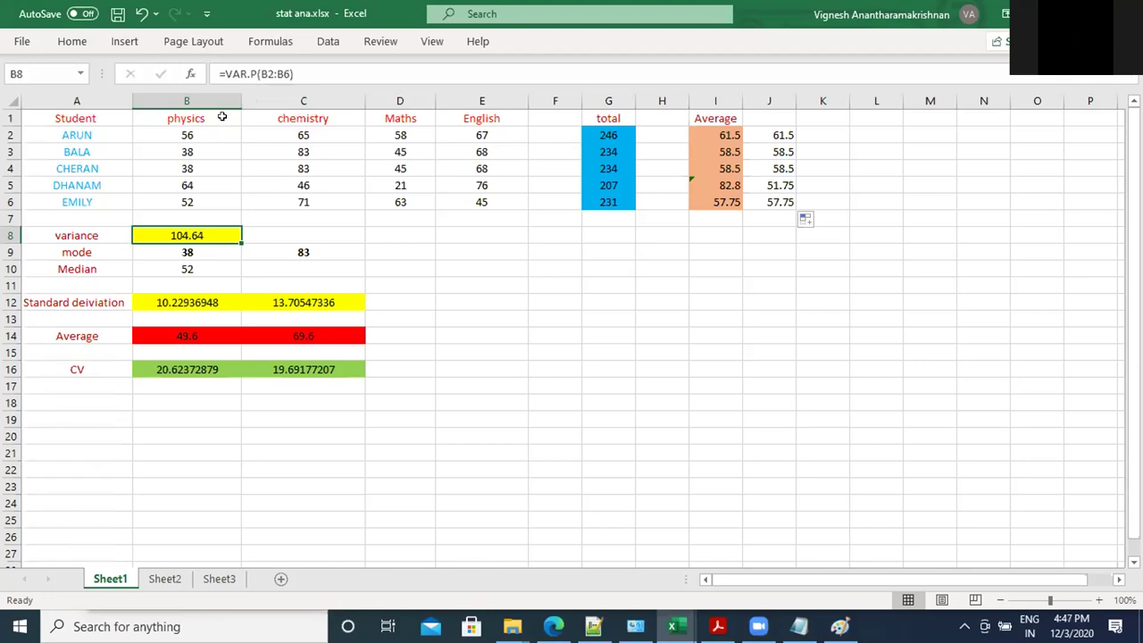
drag(197, 132, 197, 196)
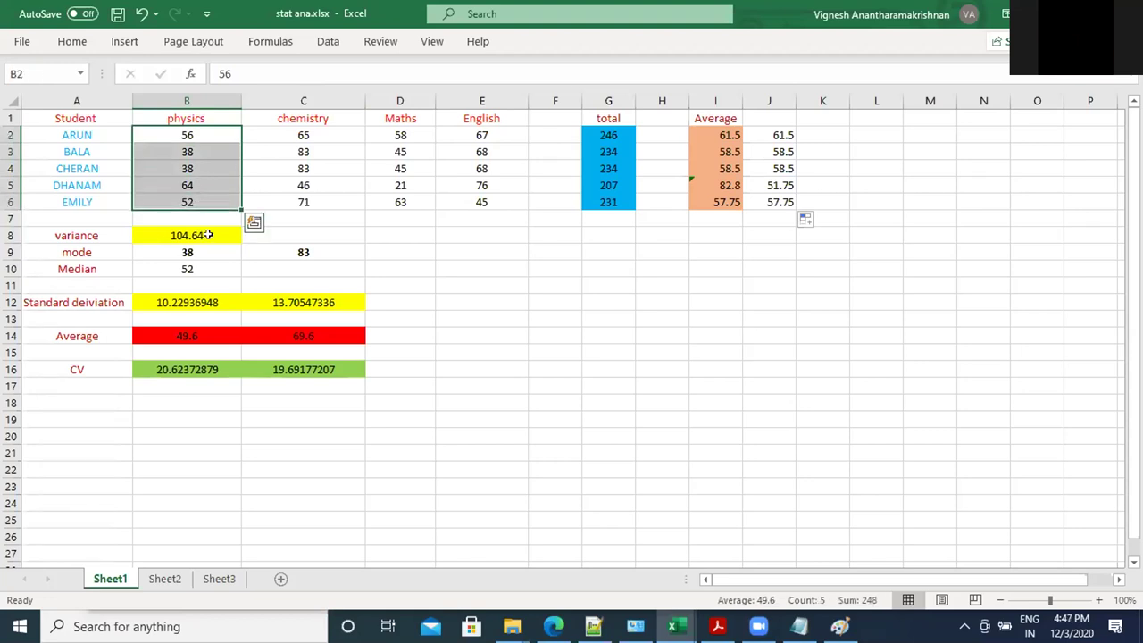
click(205, 235)
drag(354, 237, 515, 235)
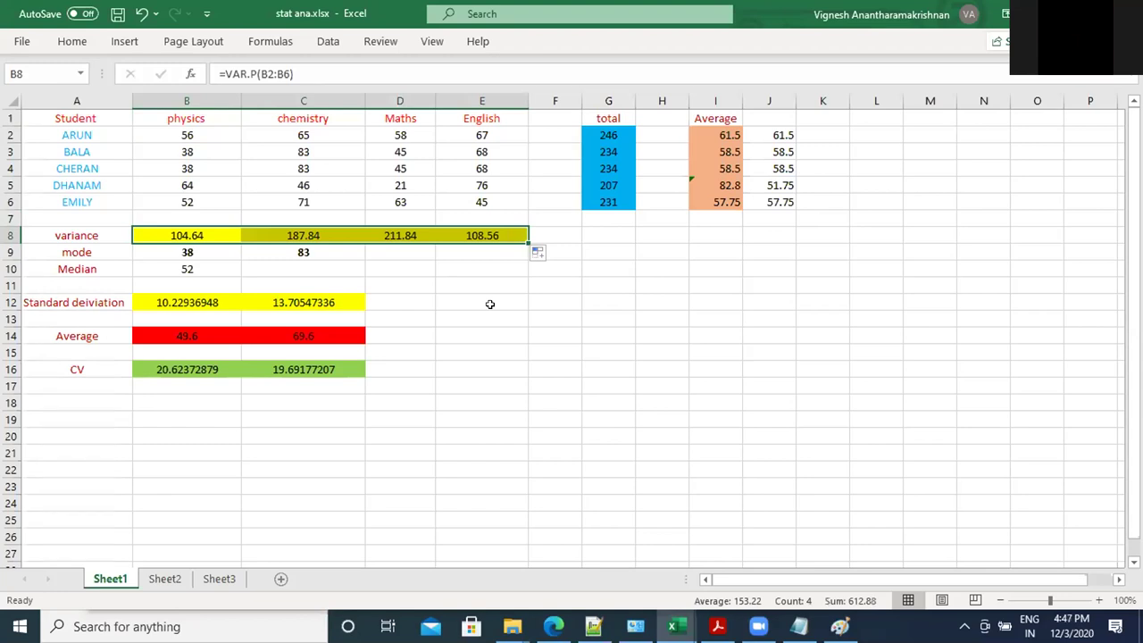
click(490, 305)
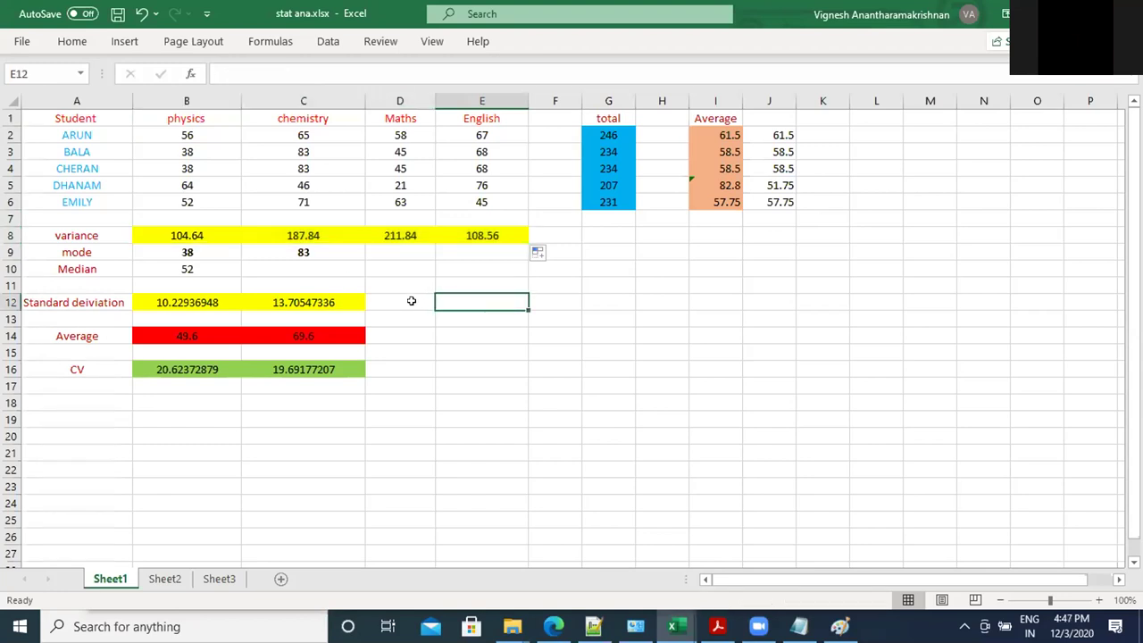
Step: Check the copied maths variance formula in D8 against the marks in D5 and D6
click(393, 234)
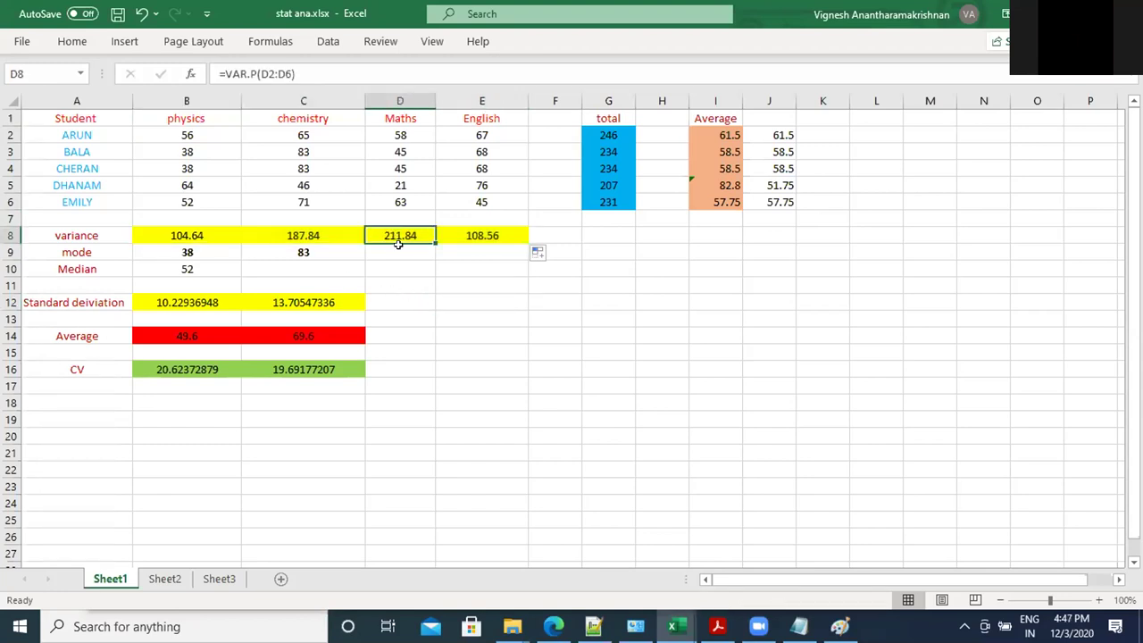
click(413, 183)
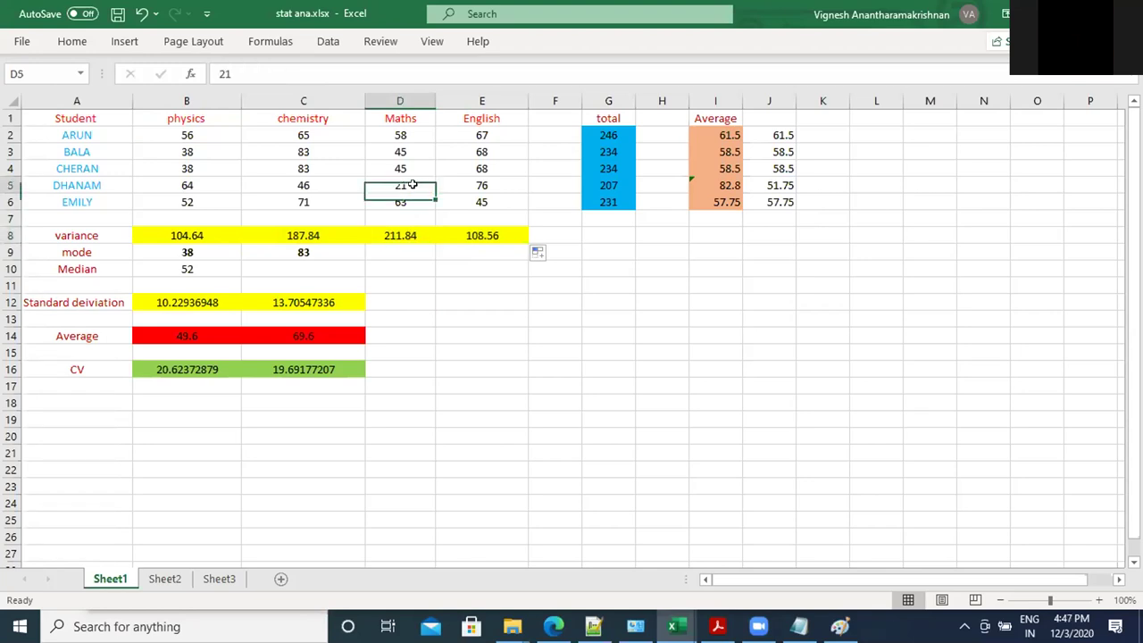
click(407, 202)
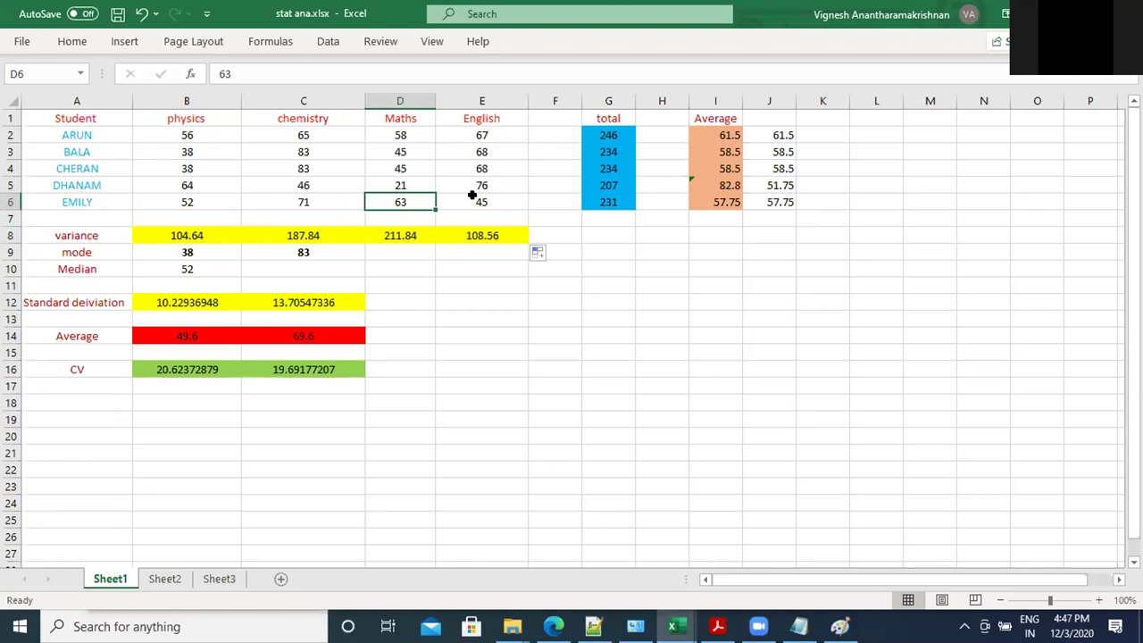
Step: Change the physics marks to 8 in B2 and 95 in B5, and check the effect on the variance in B8
click(204, 131)
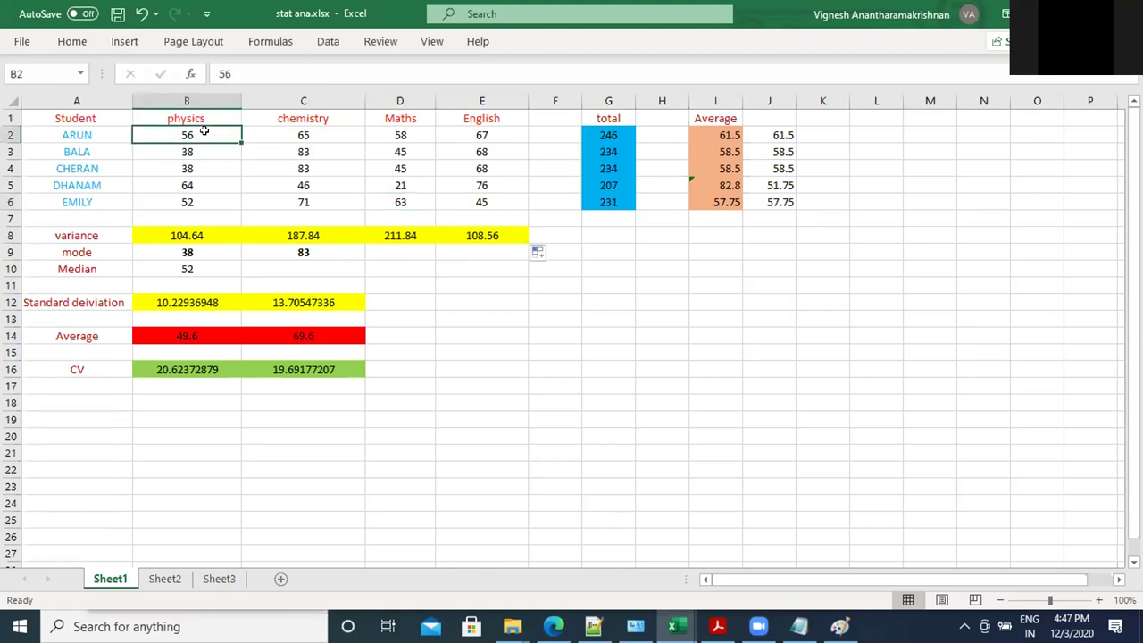
text(8)
click(192, 185)
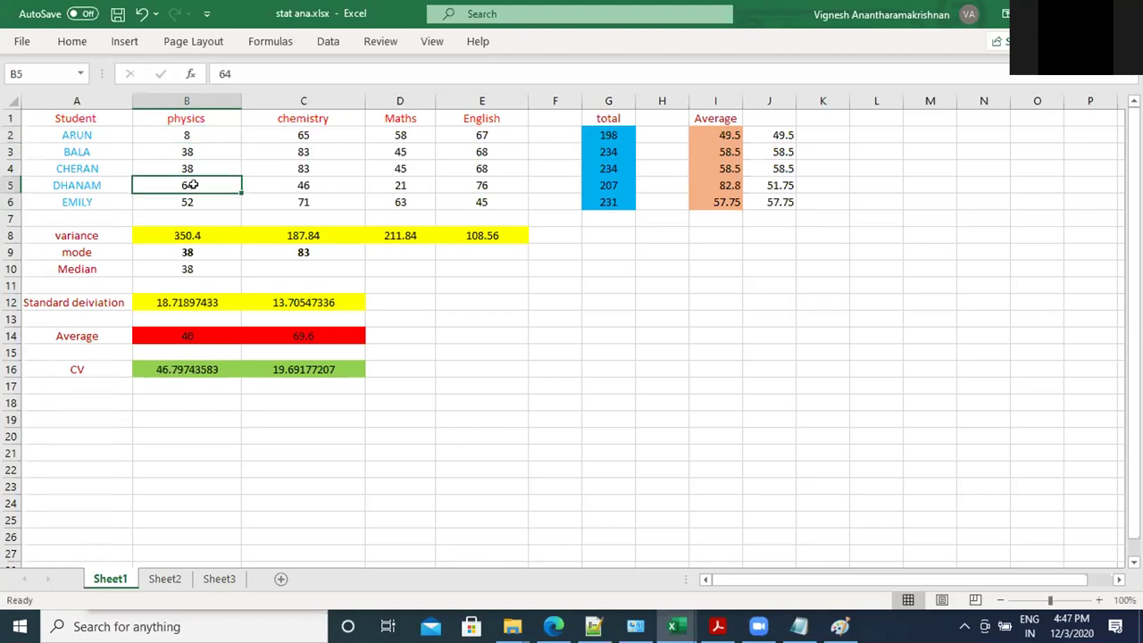
text(95)
click(207, 144)
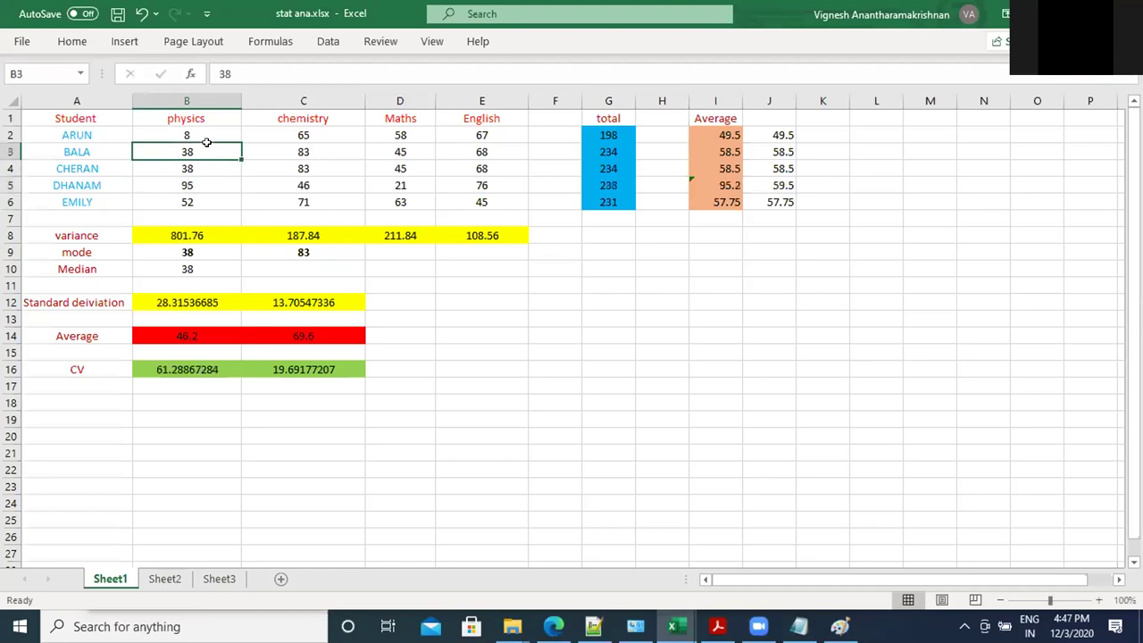
click(205, 234)
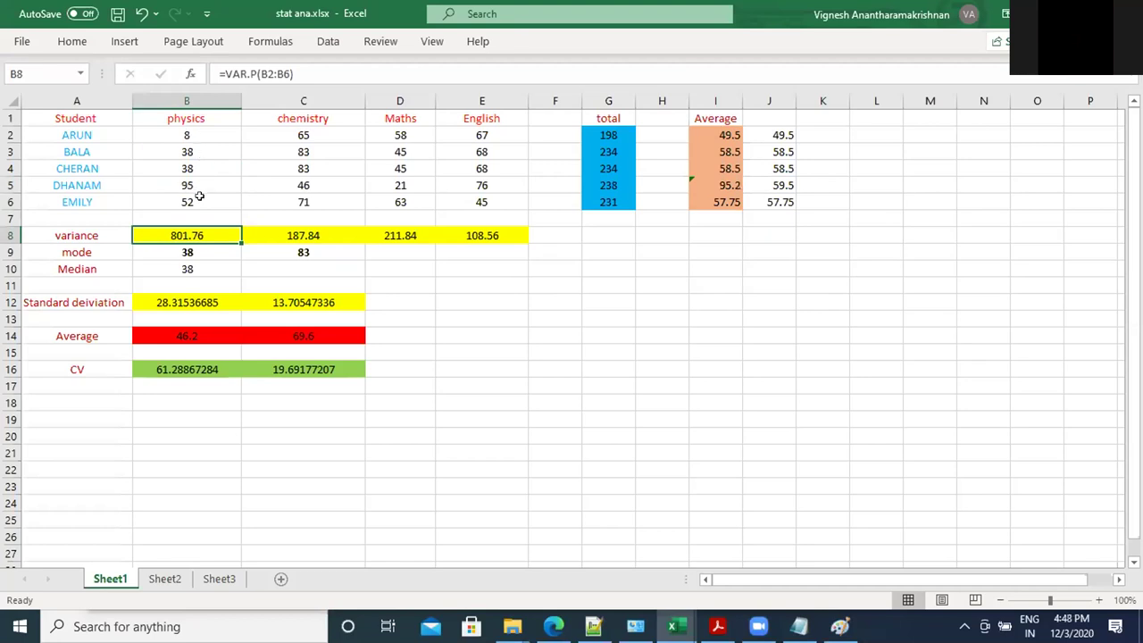
click(199, 183)
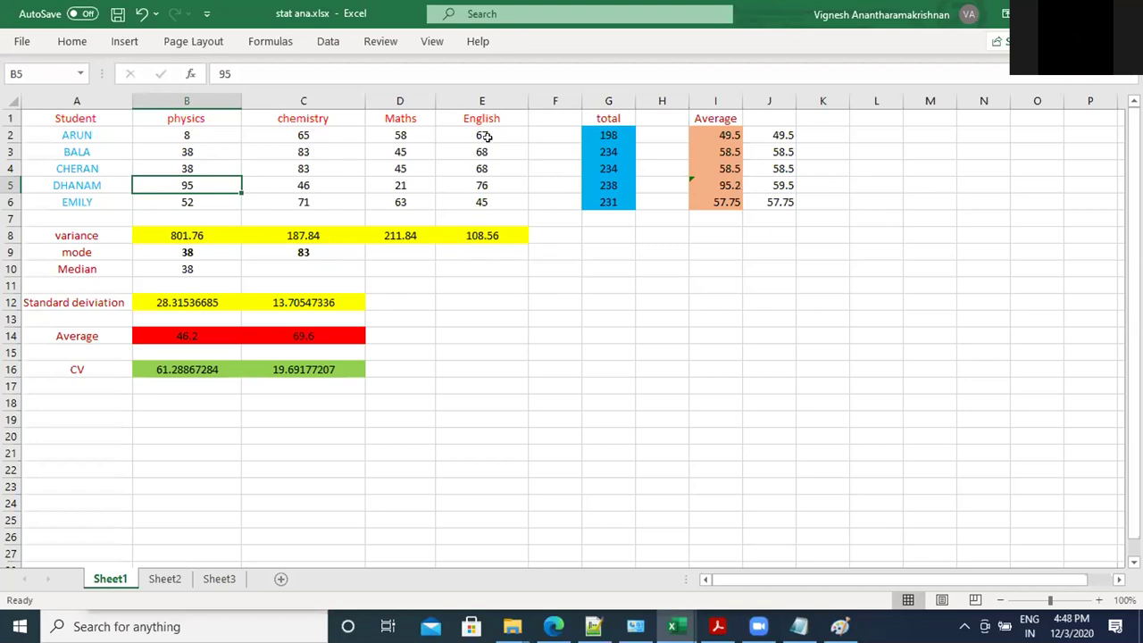
Step: Set the English mark in E6 to 70 and review the marks in E2:E6 against the English variance
click(490, 198)
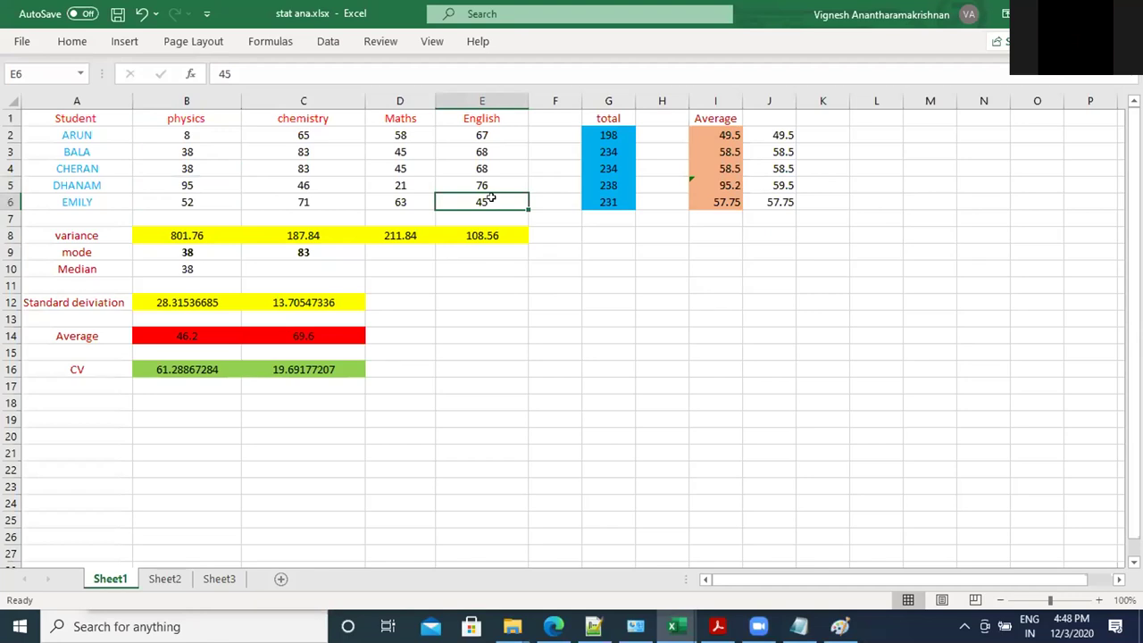
text(70)
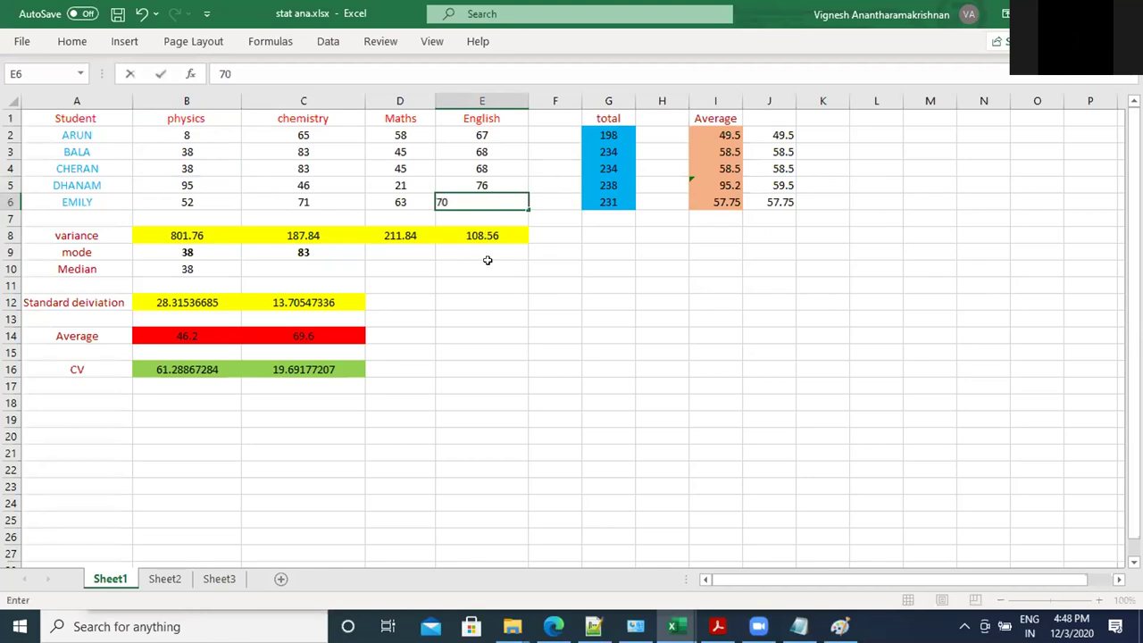
click(487, 261)
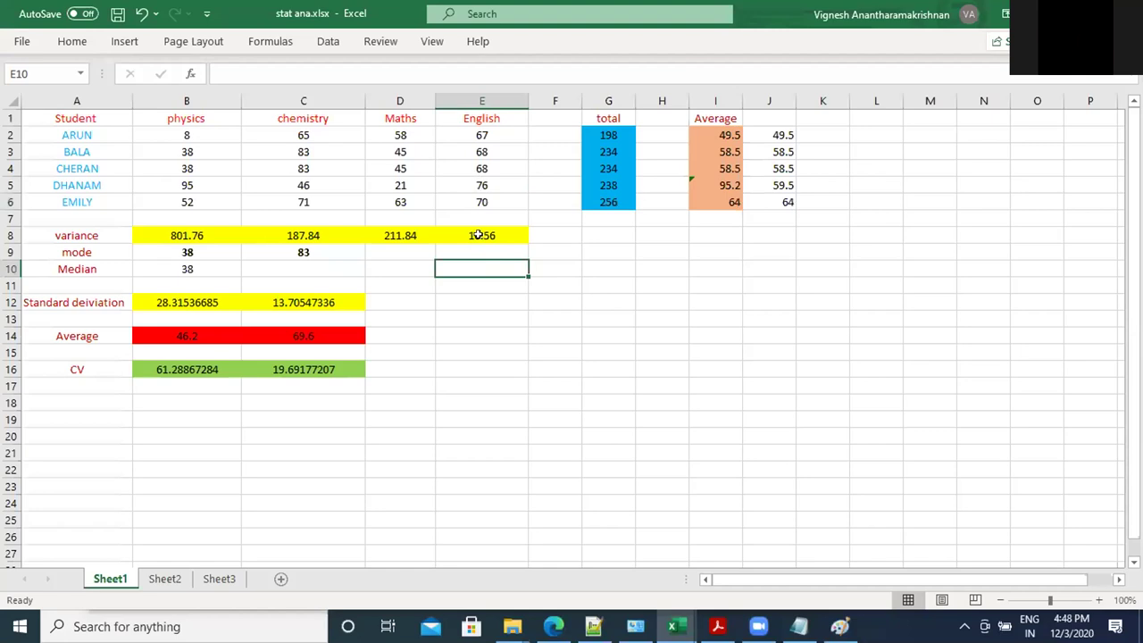
drag(487, 133, 490, 204)
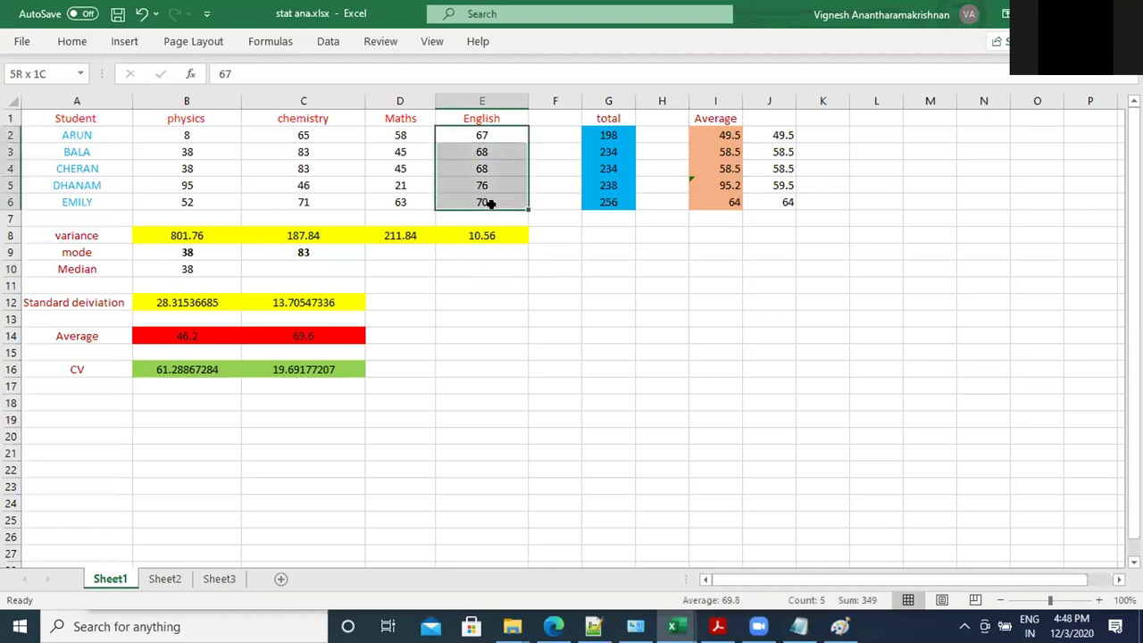
click(491, 285)
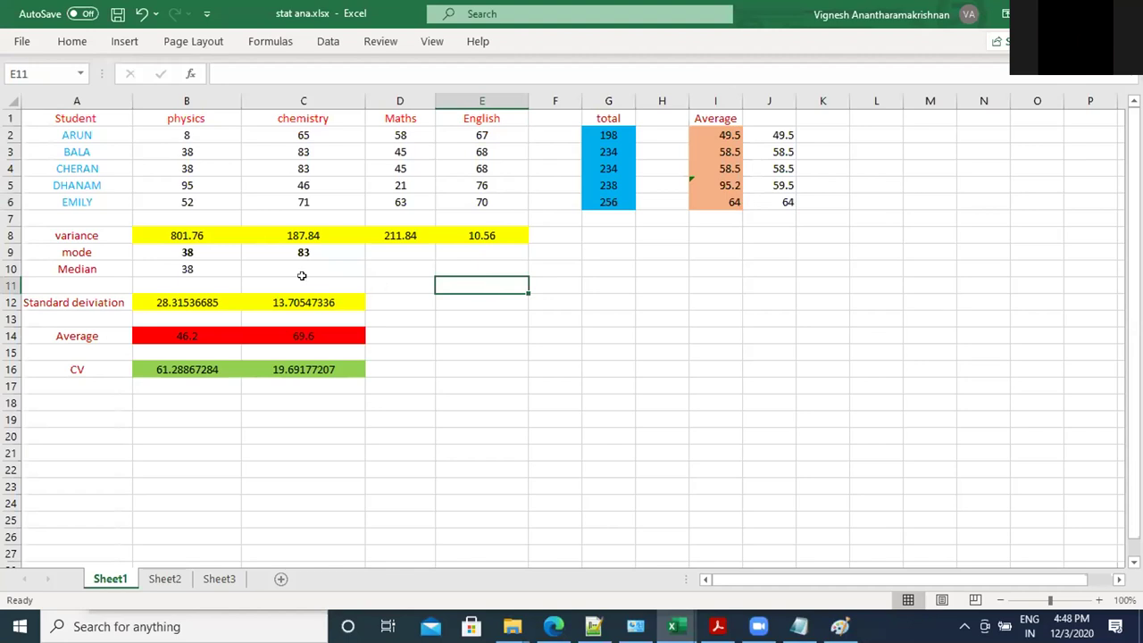
Step: Check the mode formulas in B9 and C9, and fill the one in C9 across to E9
click(202, 254)
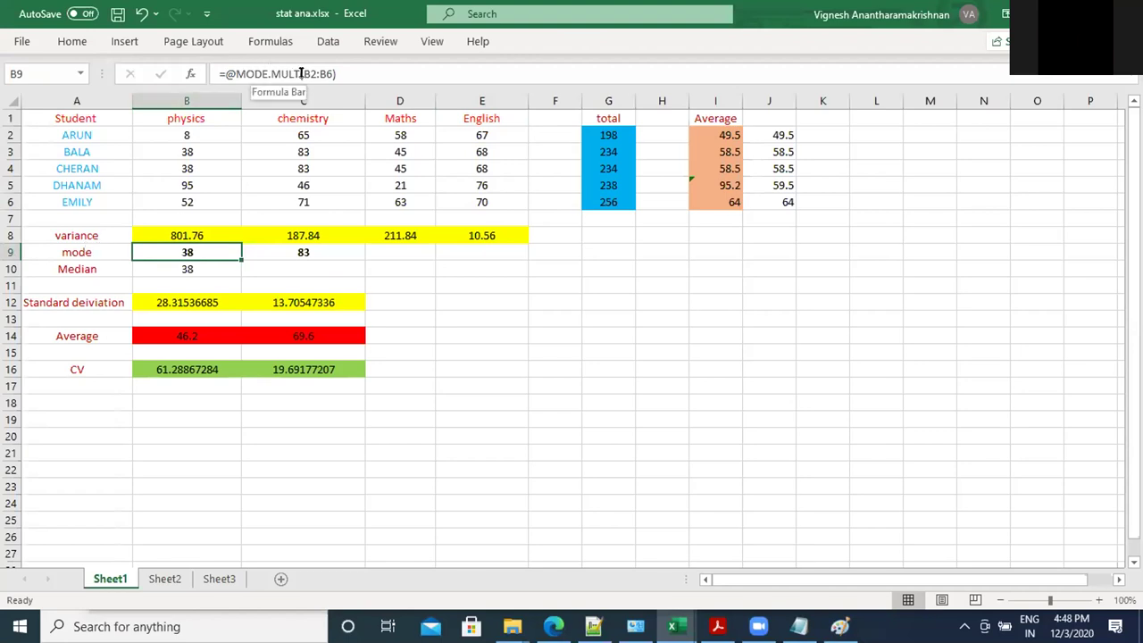
click(341, 247)
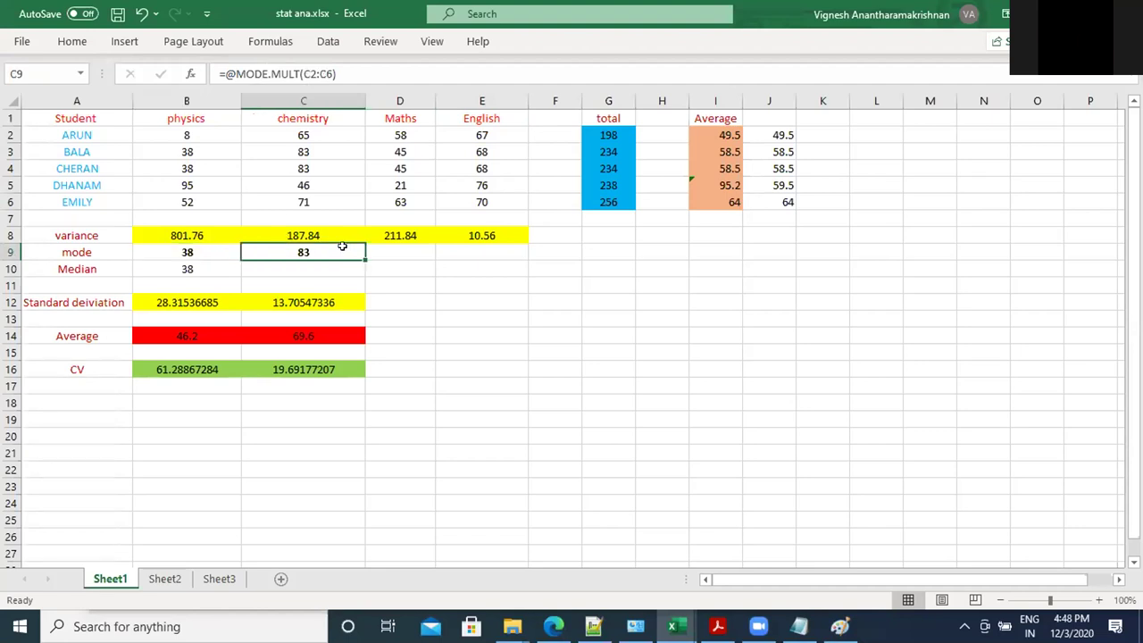
drag(359, 252, 521, 253)
Step: Fill the median formula from B10 across to E10 for chemistry, maths and English
click(205, 267)
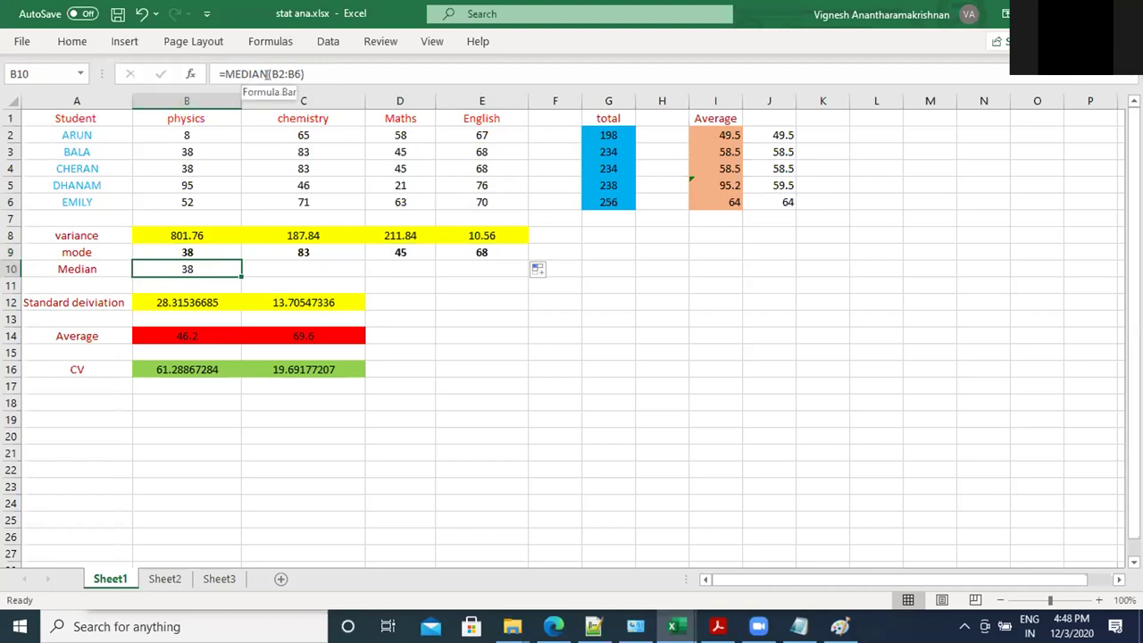
drag(238, 274, 501, 278)
click(476, 344)
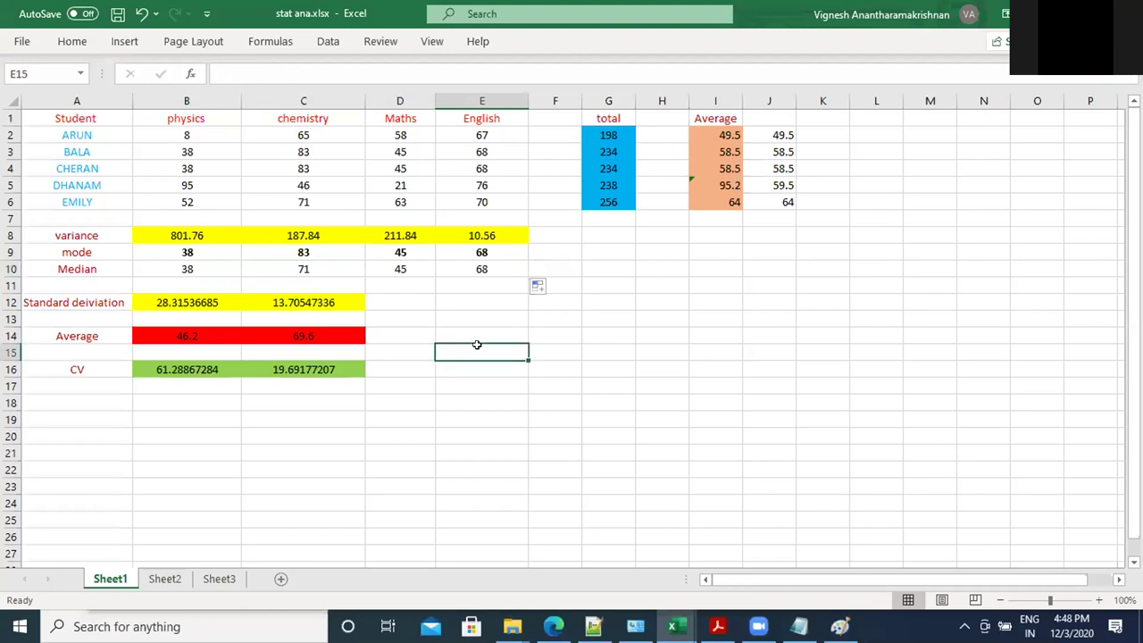
Step: Copy the chemistry marks from C2:C6 into the empty cells starting at N5
click(311, 134)
drag(314, 166, 319, 199)
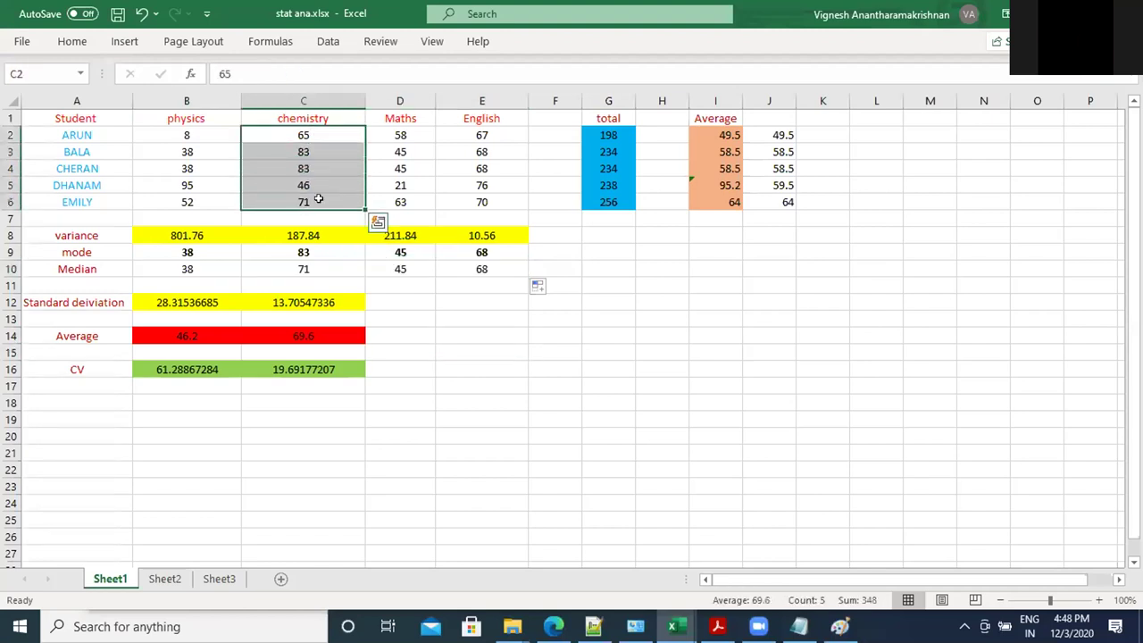
key(ctrl+c)
click(986, 179)
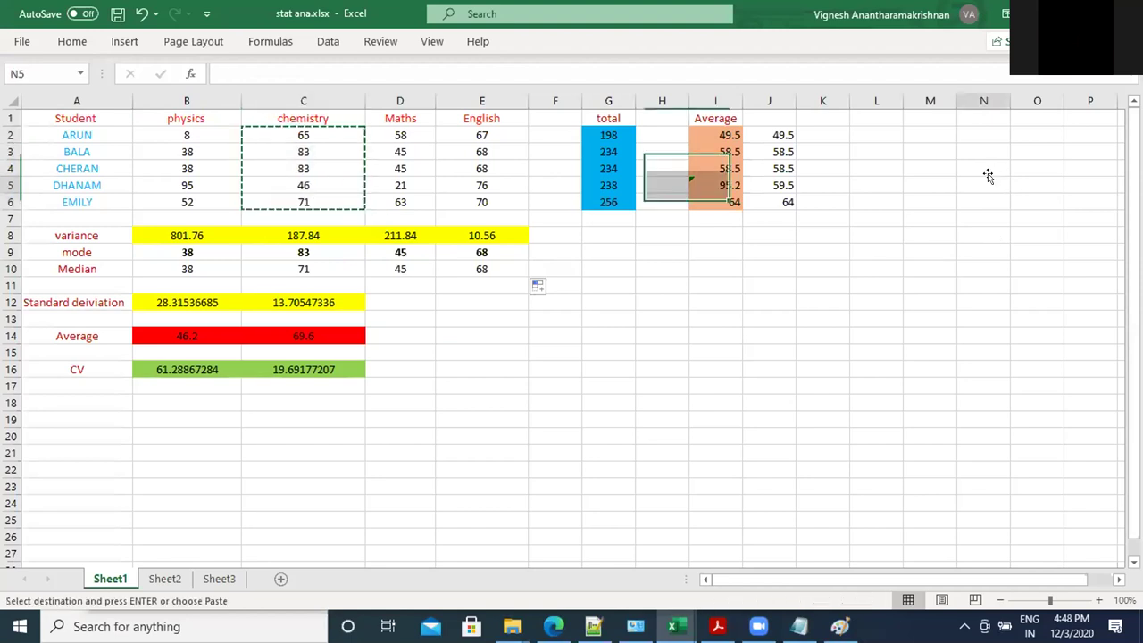
key(ctrl+v)
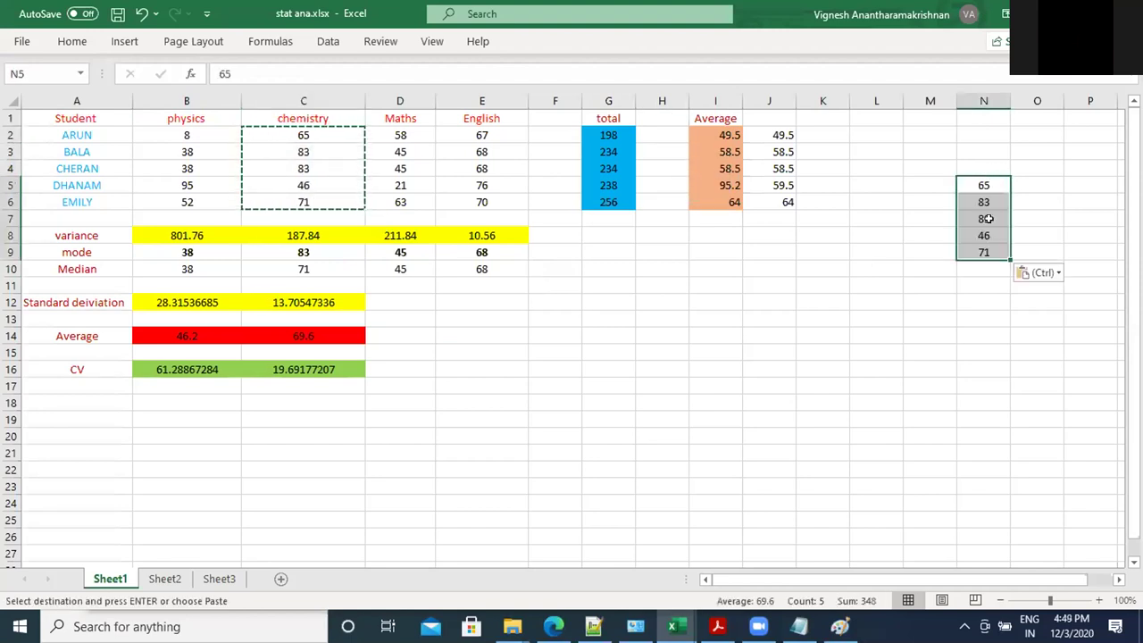
Step: Sort the copied chemistry marks in N5:N9 in ascending order
click(982, 220)
click(83, 41)
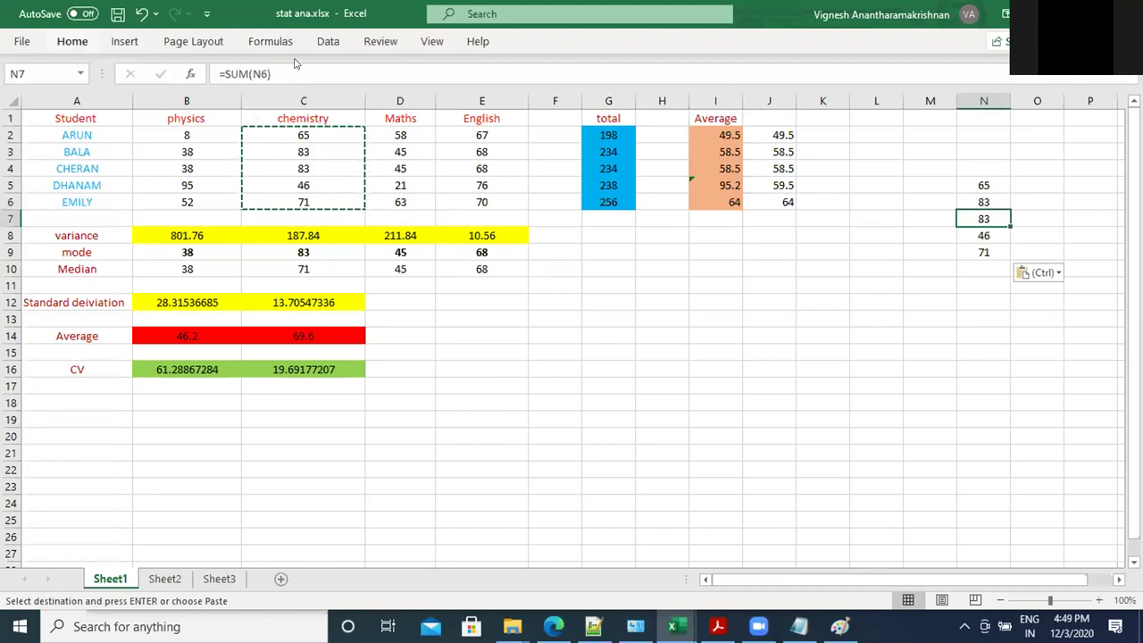
click(962, 93)
click(983, 131)
click(1021, 331)
click(982, 219)
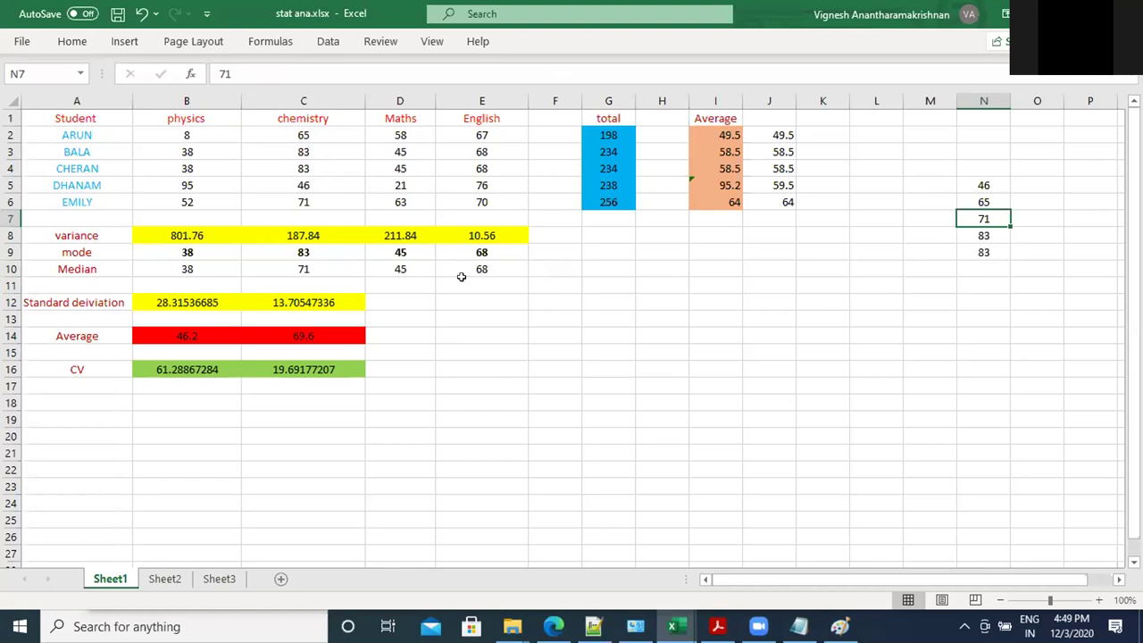
Step: Add the value 67 in N10 and calculate the median of N5:N10 in N14
click(996, 266)
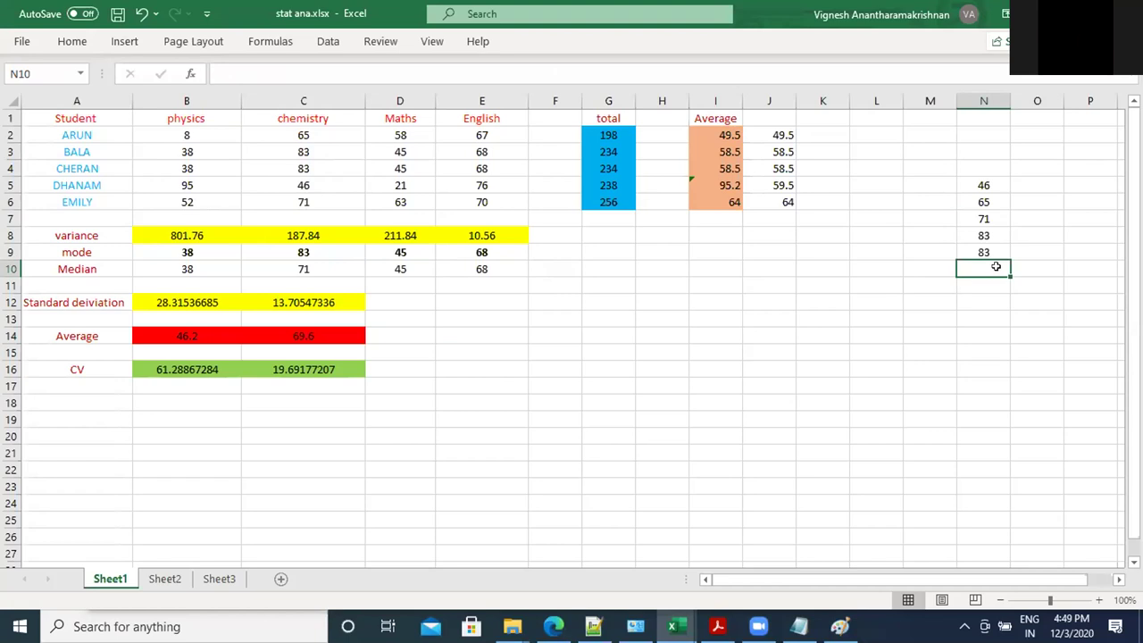
text(67)
click(983, 333)
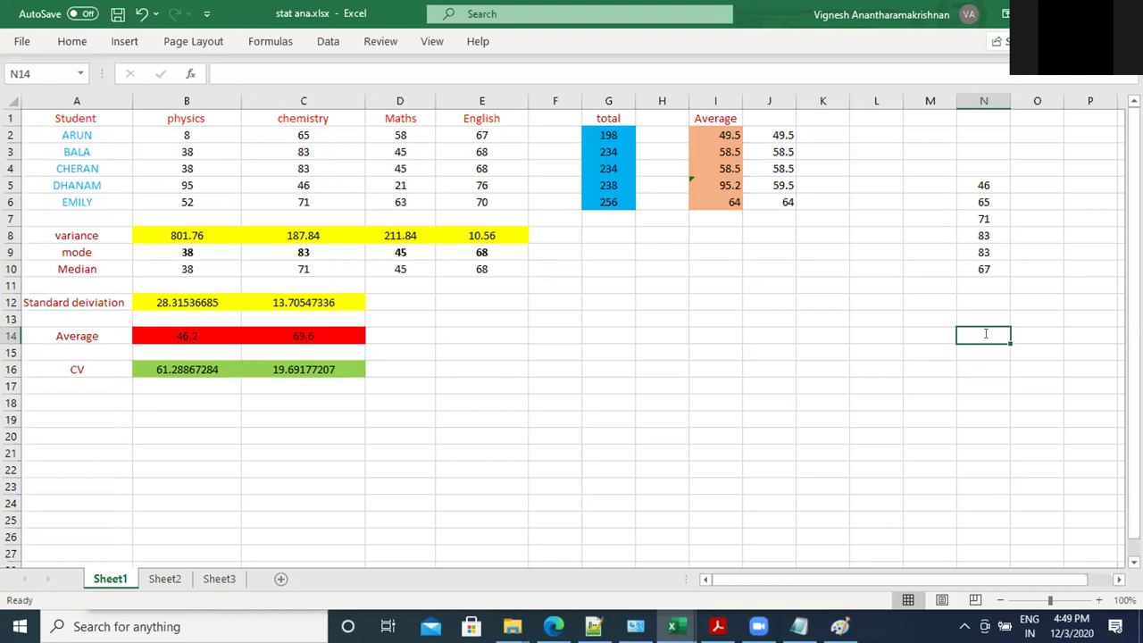
text(=Me)
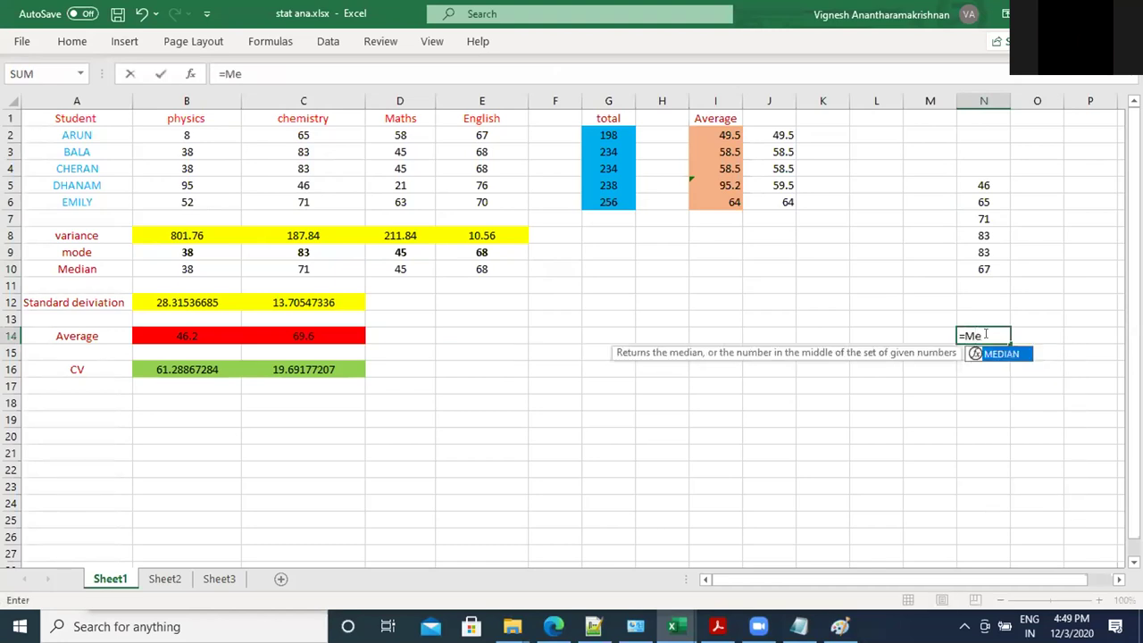
text(dian()
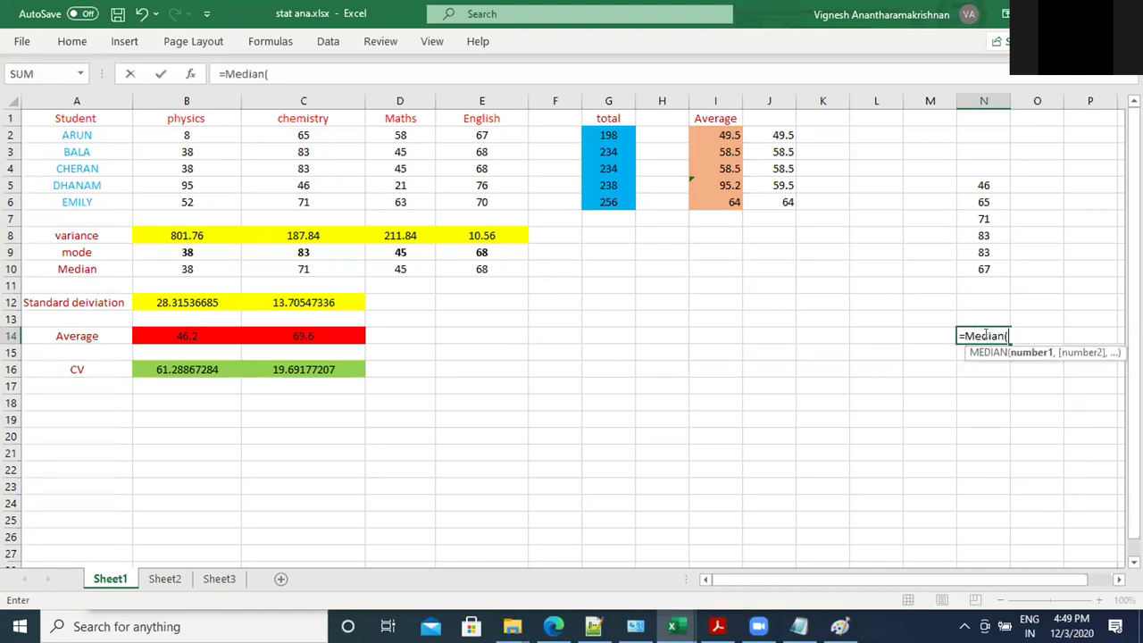
click(977, 184)
drag(980, 258, 982, 271)
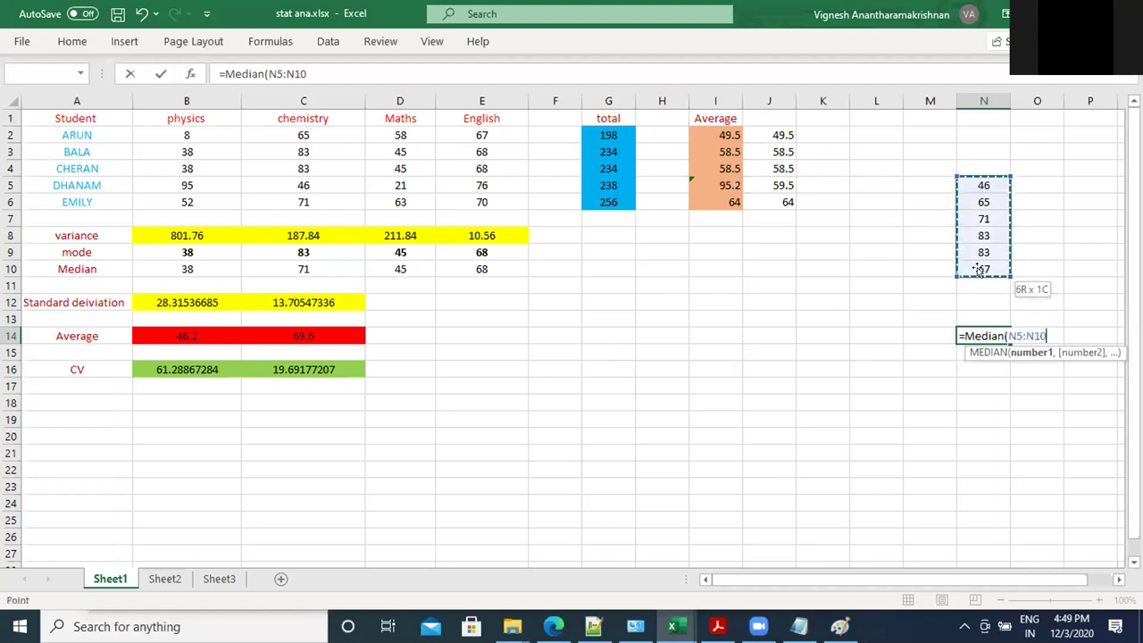
click(329, 72)
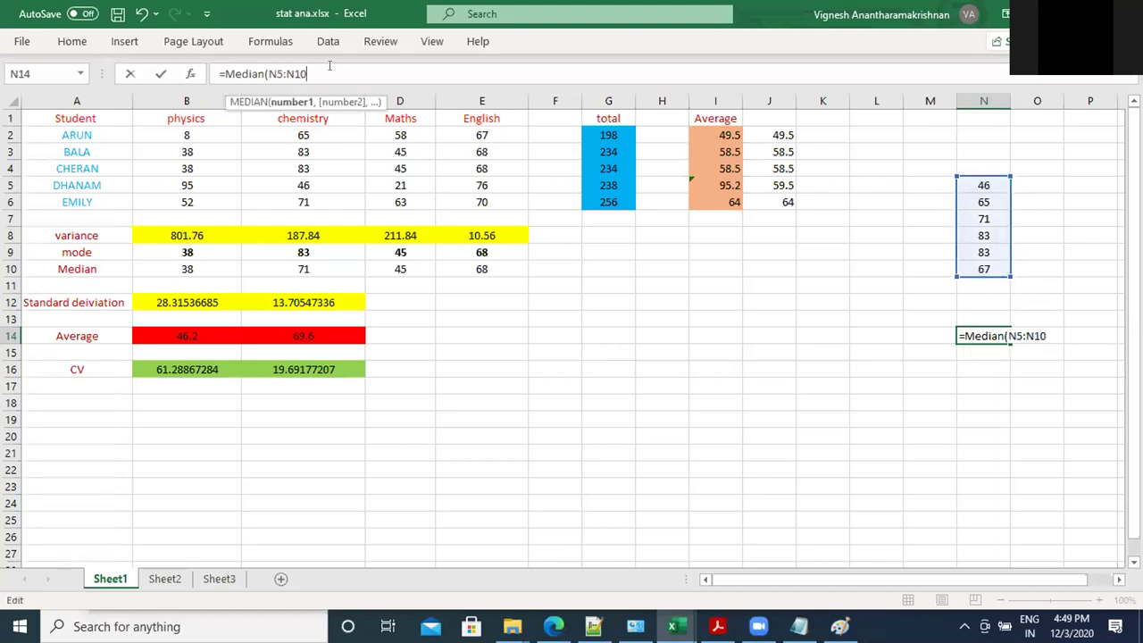
text())
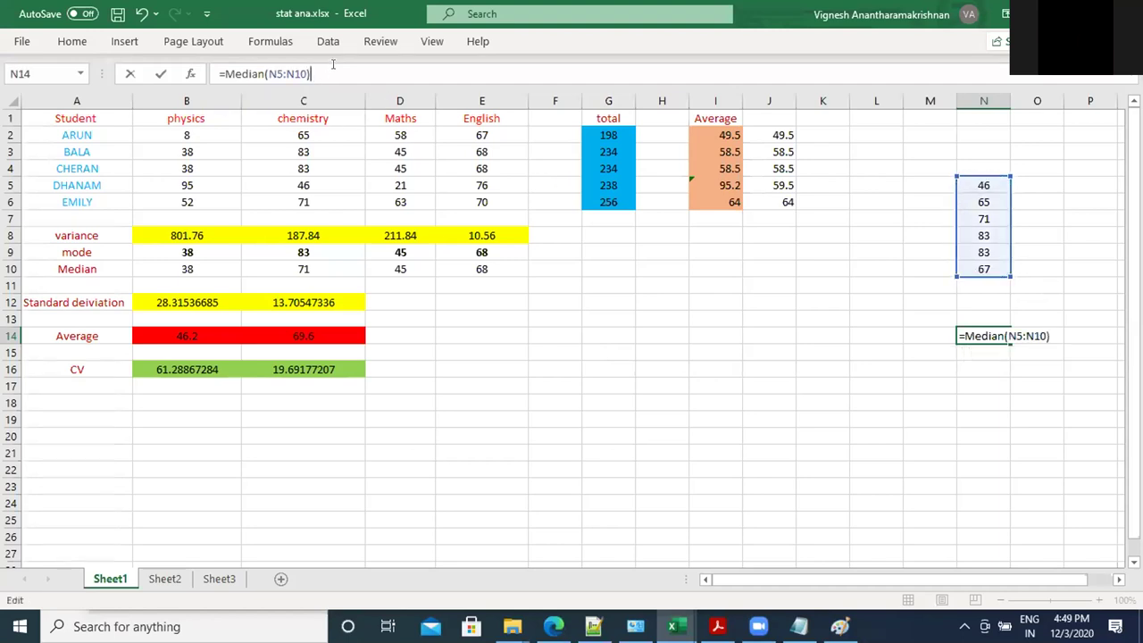
click(159, 74)
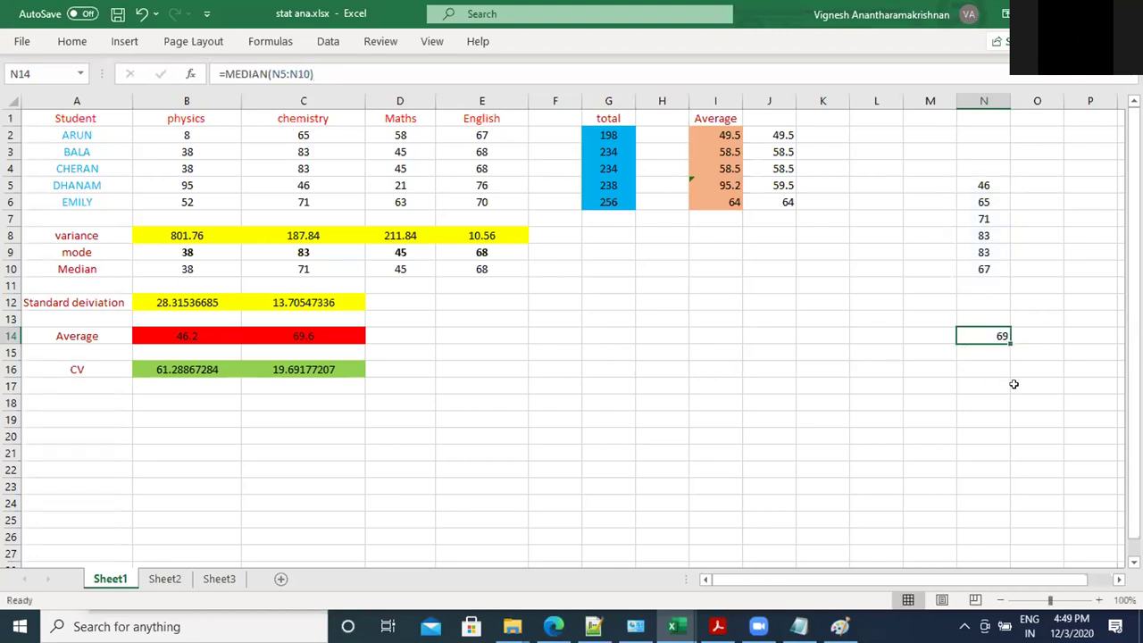
Step: Sort the extended list in N5:N10 from smallest to largest
click(988, 229)
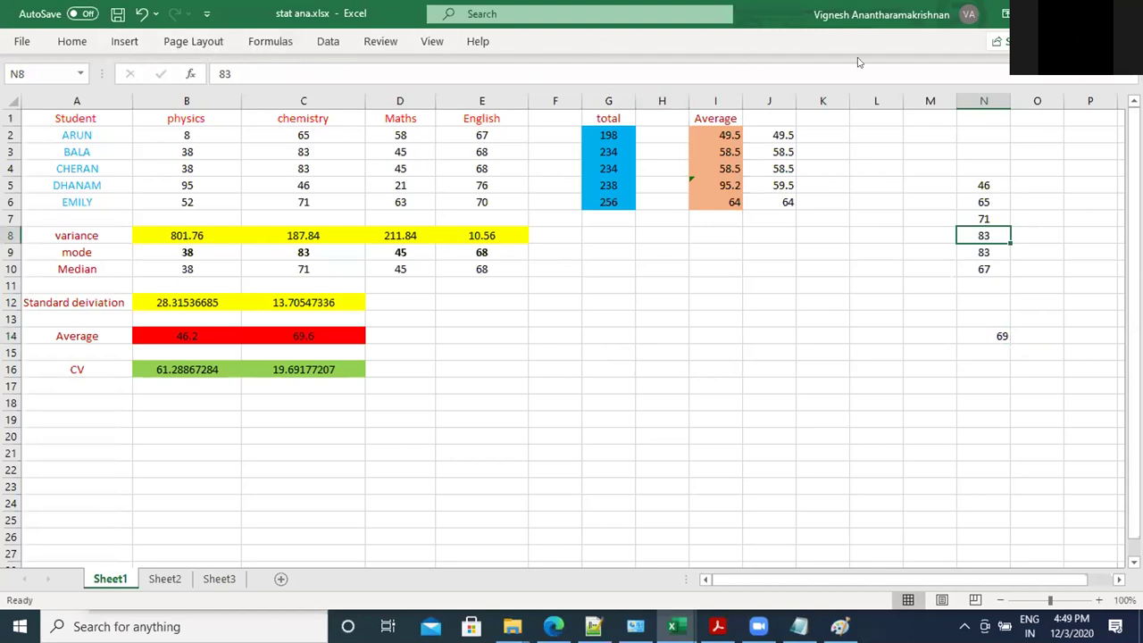
click(72, 42)
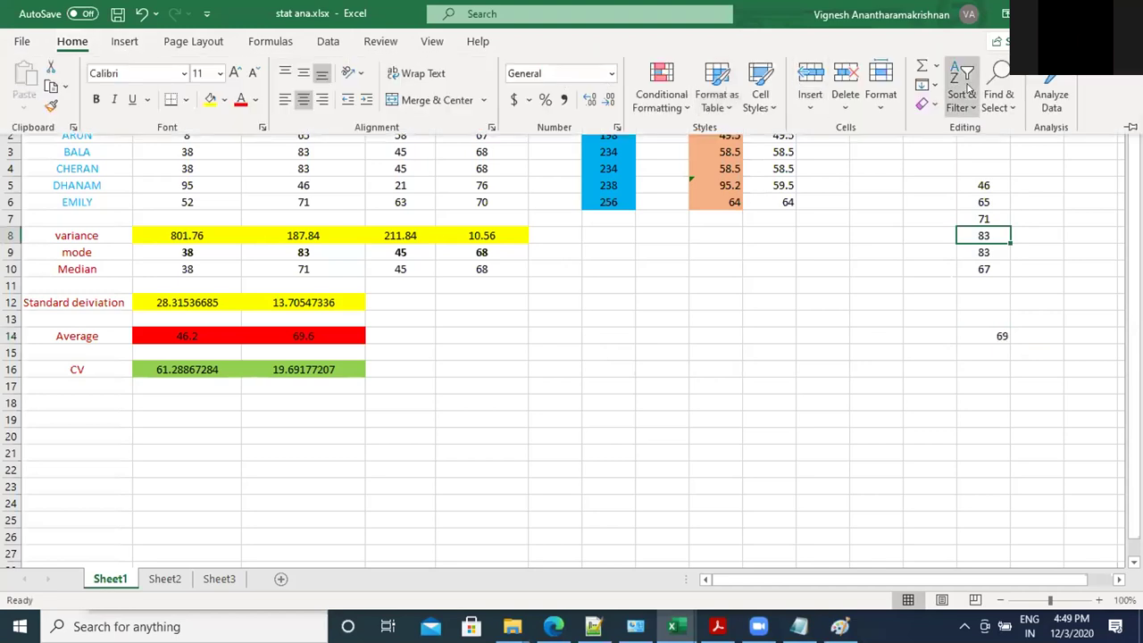
click(962, 100)
click(981, 131)
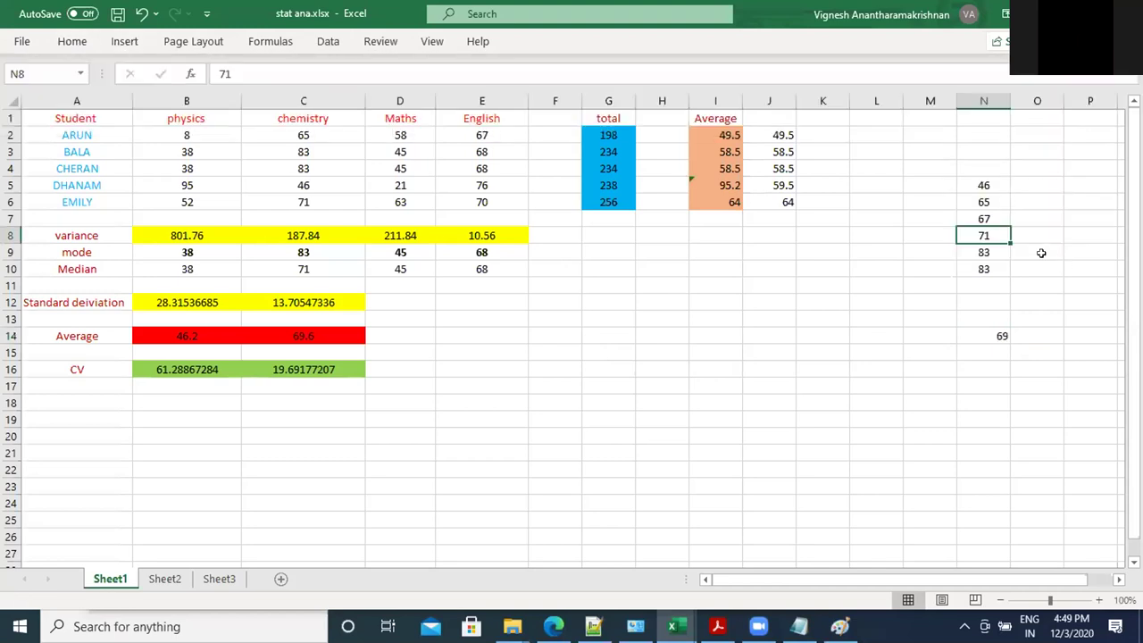
Step: Compare the two middle values in N7:N8 and their average with the median formula in N14
click(982, 217)
drag(982, 214, 983, 232)
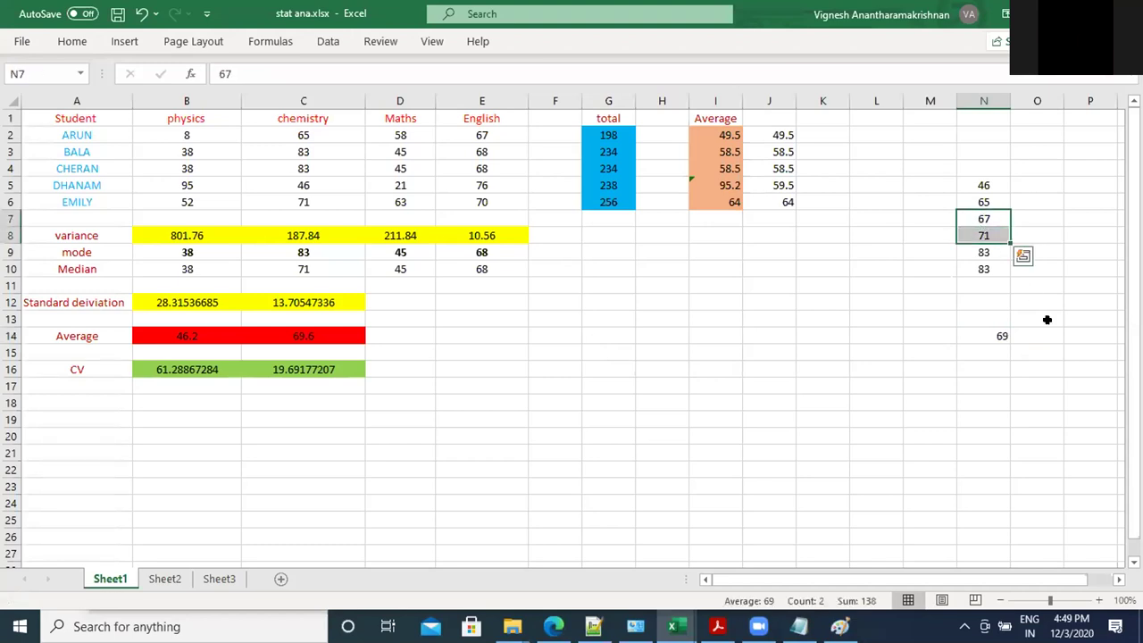
click(1002, 334)
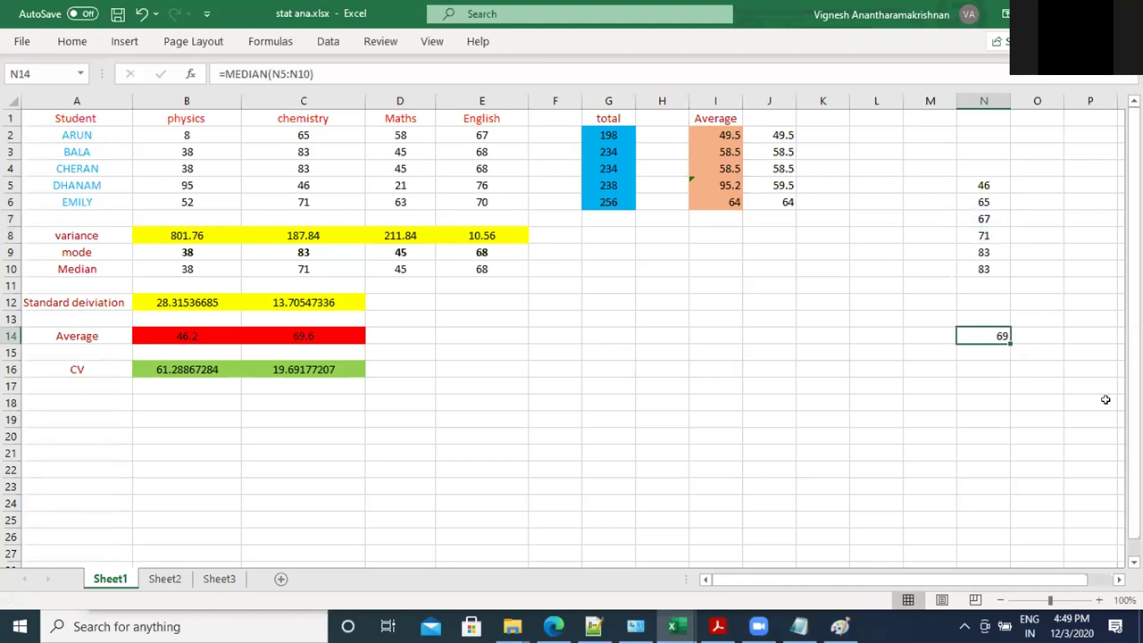
drag(983, 217, 983, 234)
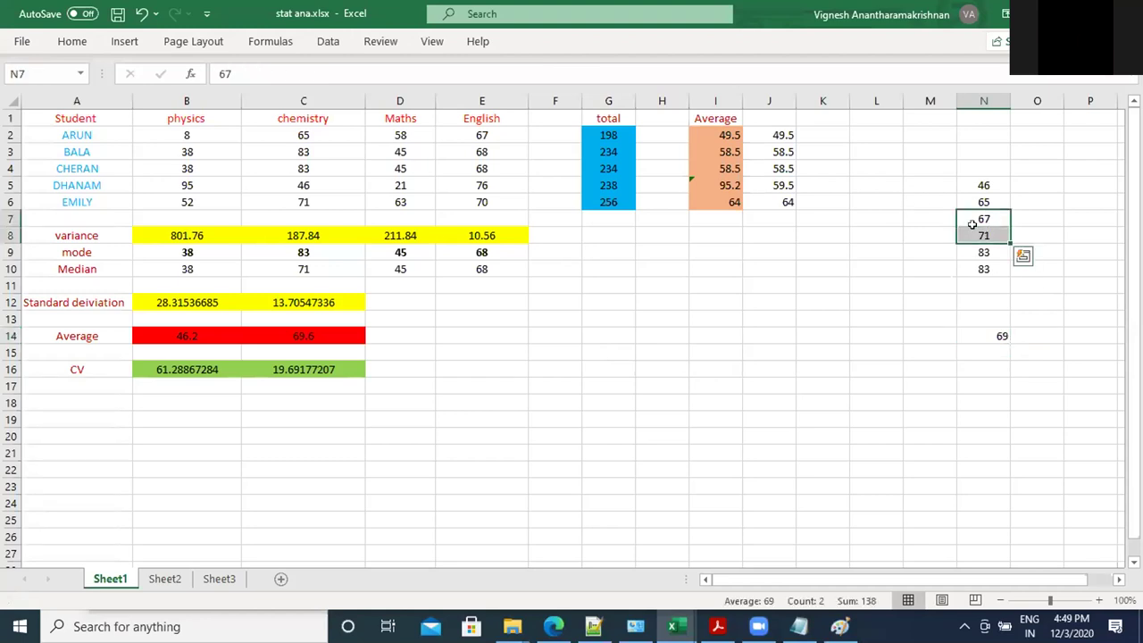
click(995, 334)
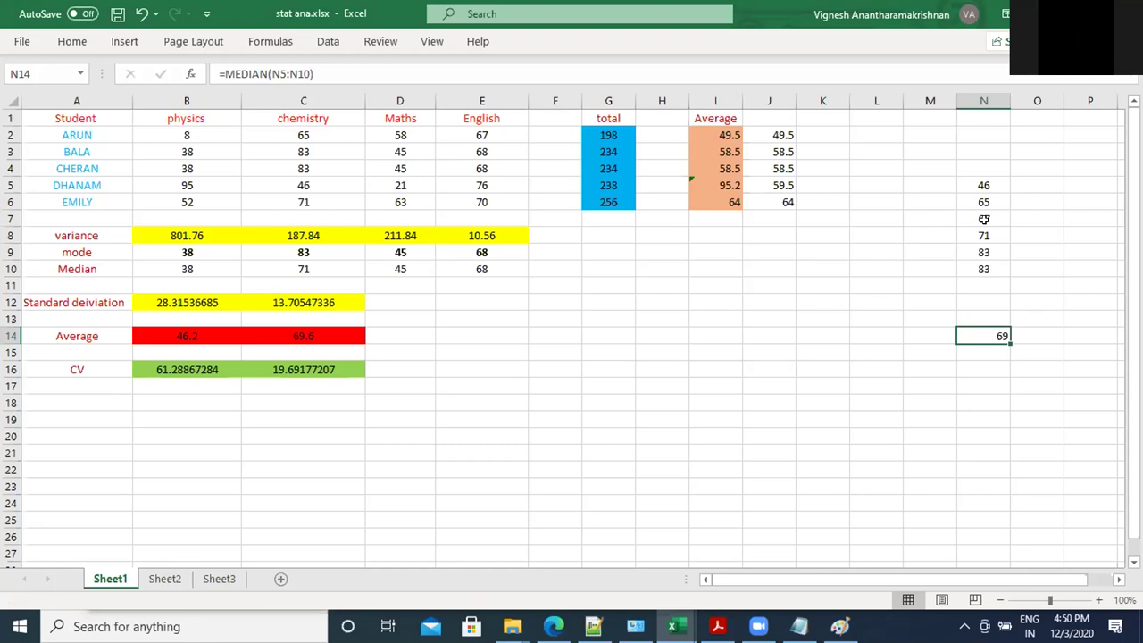
drag(982, 220, 983, 235)
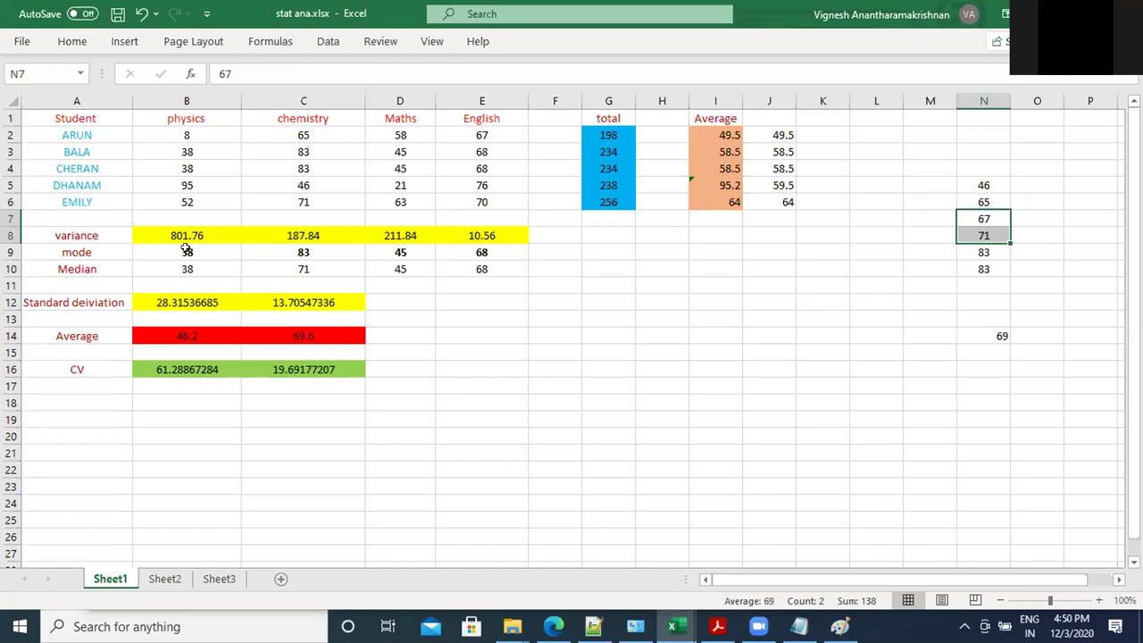
Step: Check the English mode in E9 against the repeated marks in E3:E4, and inspect the Maths mode formula in D9
click(463, 245)
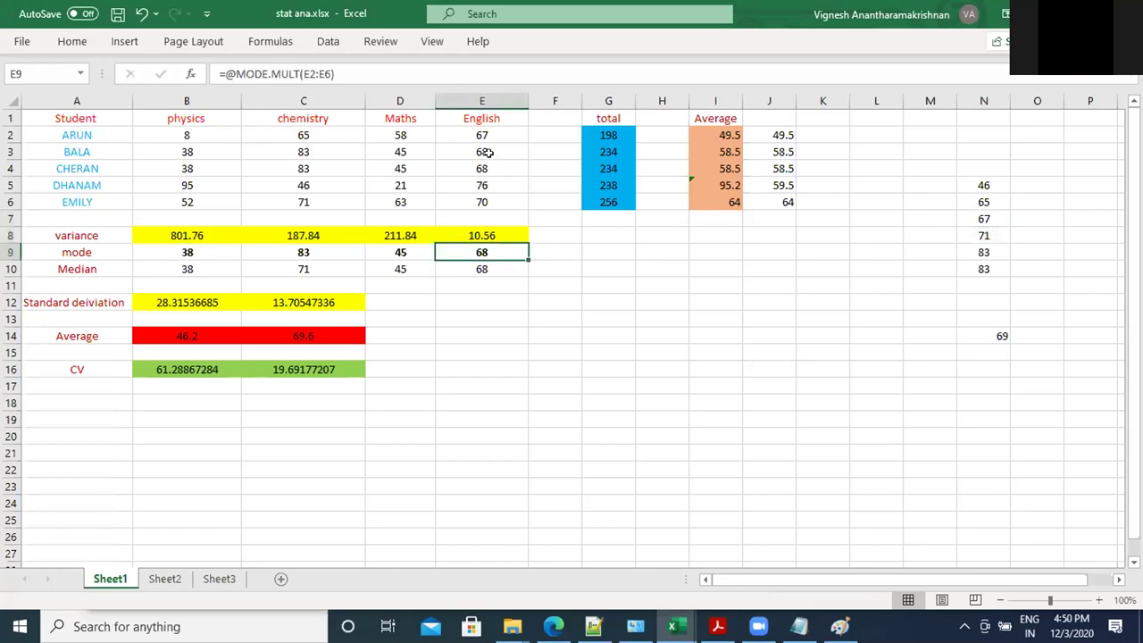
click(487, 185)
drag(487, 153, 486, 167)
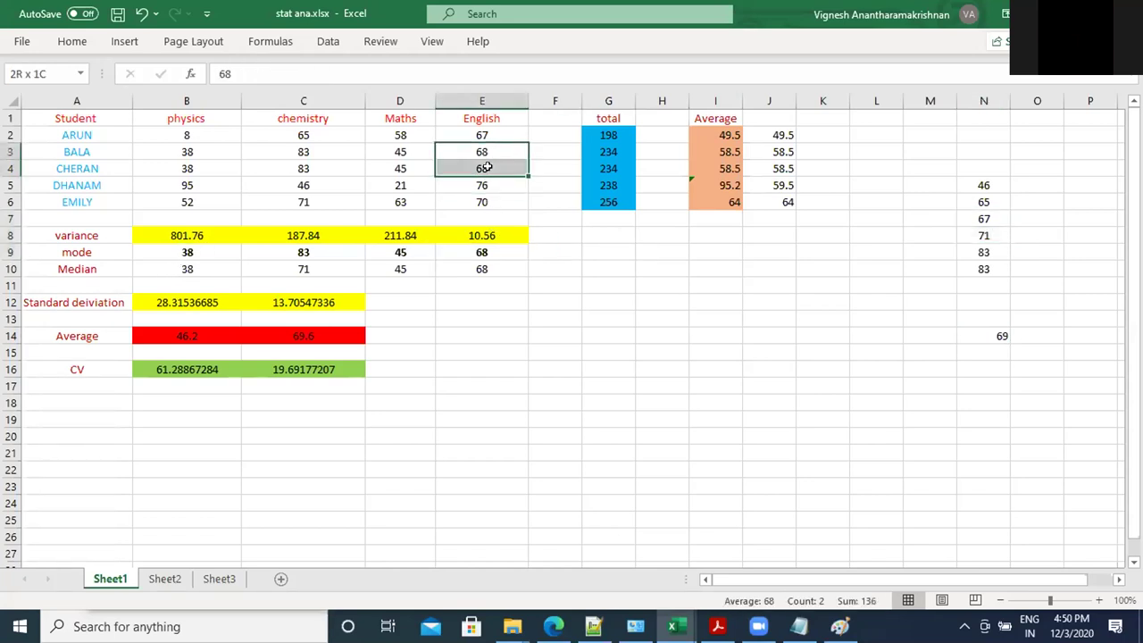
click(401, 249)
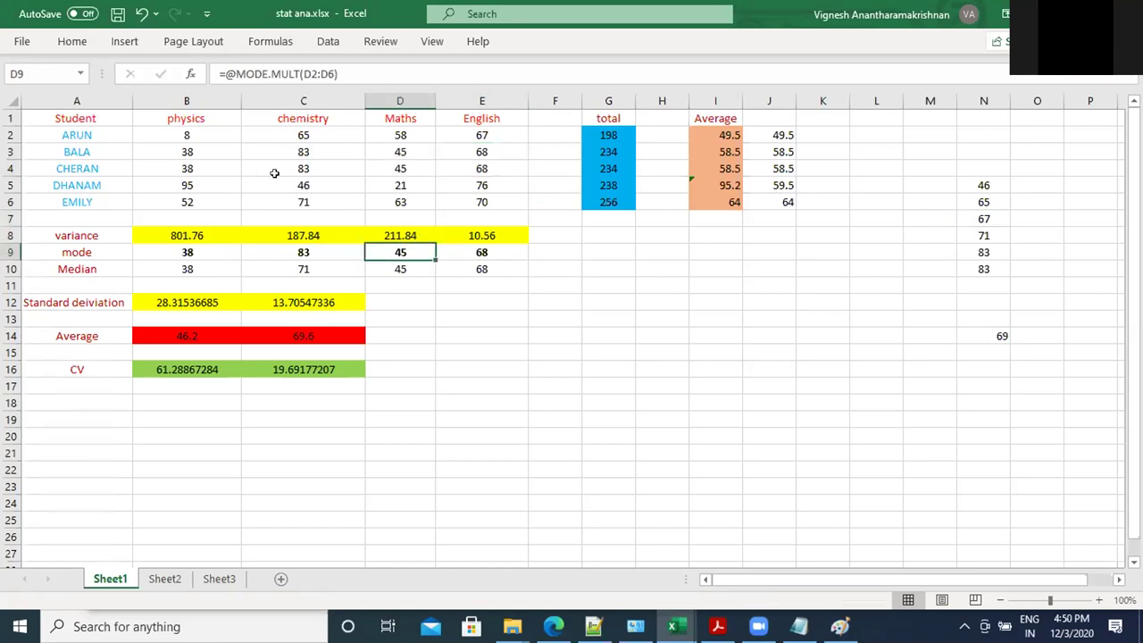
Step: Set the chemistry marks in C4 and C5 to 65 and check the mode in C9
click(317, 168)
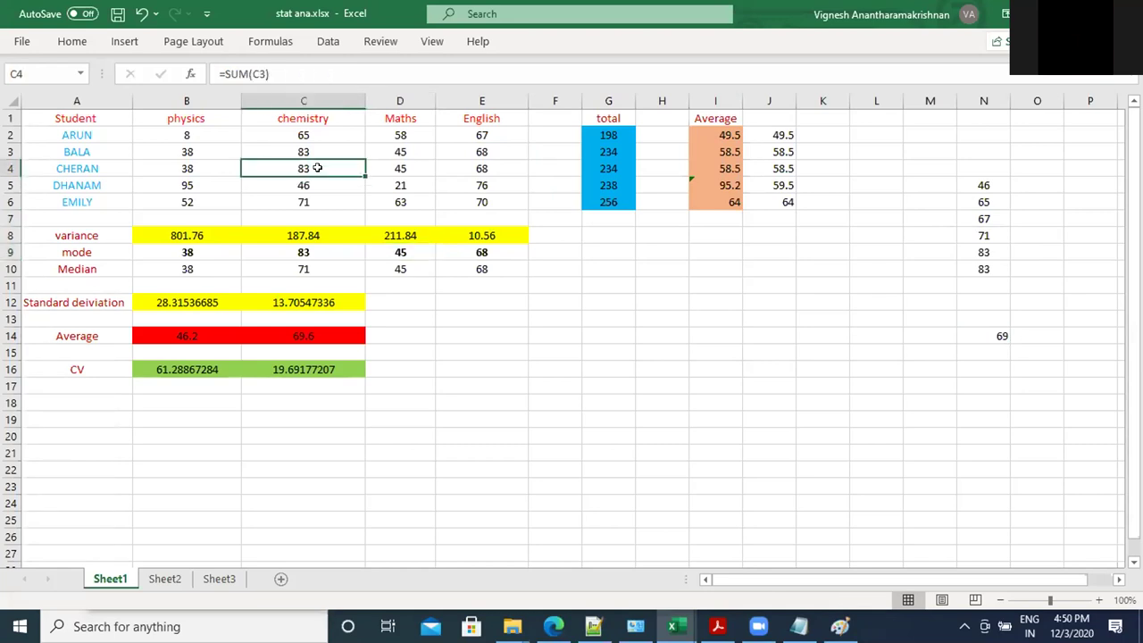
text(65)
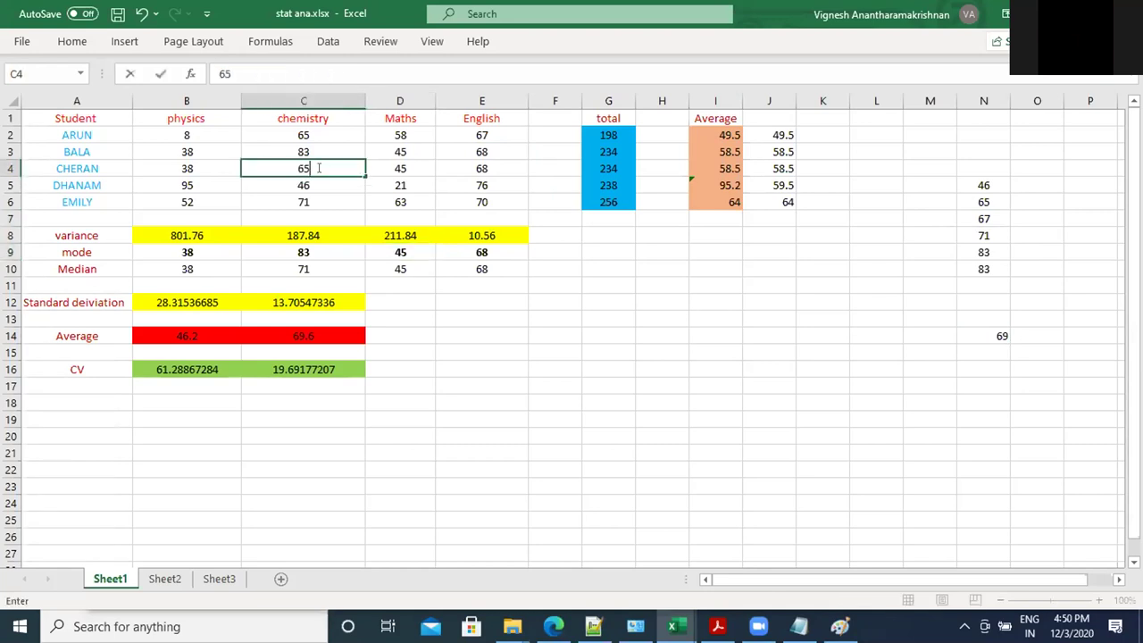
key(Return)
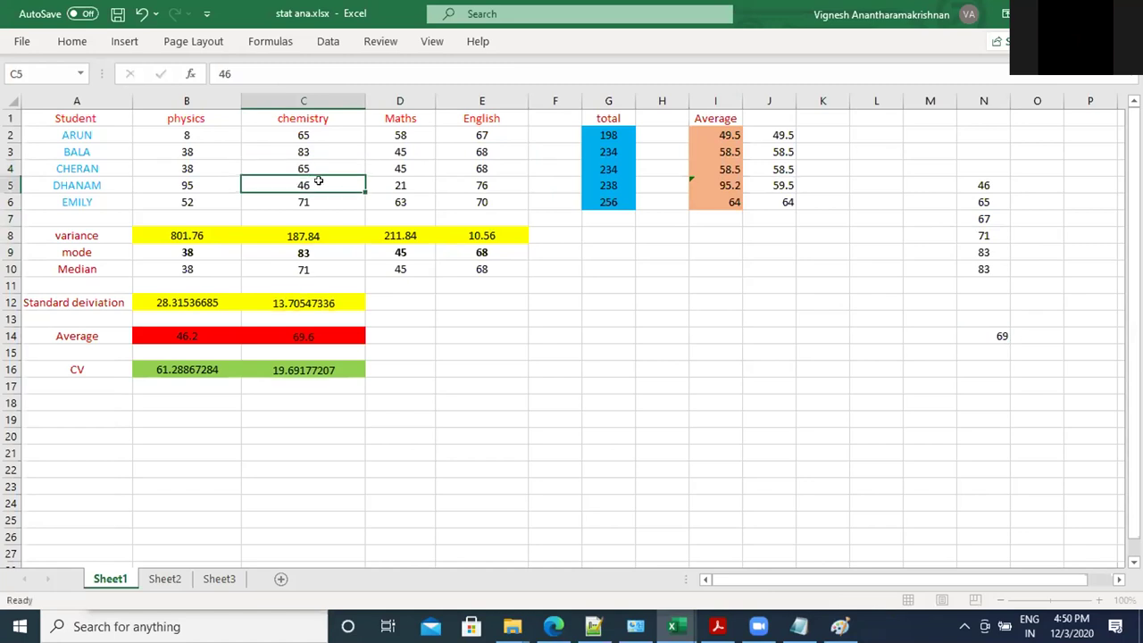
text(65)
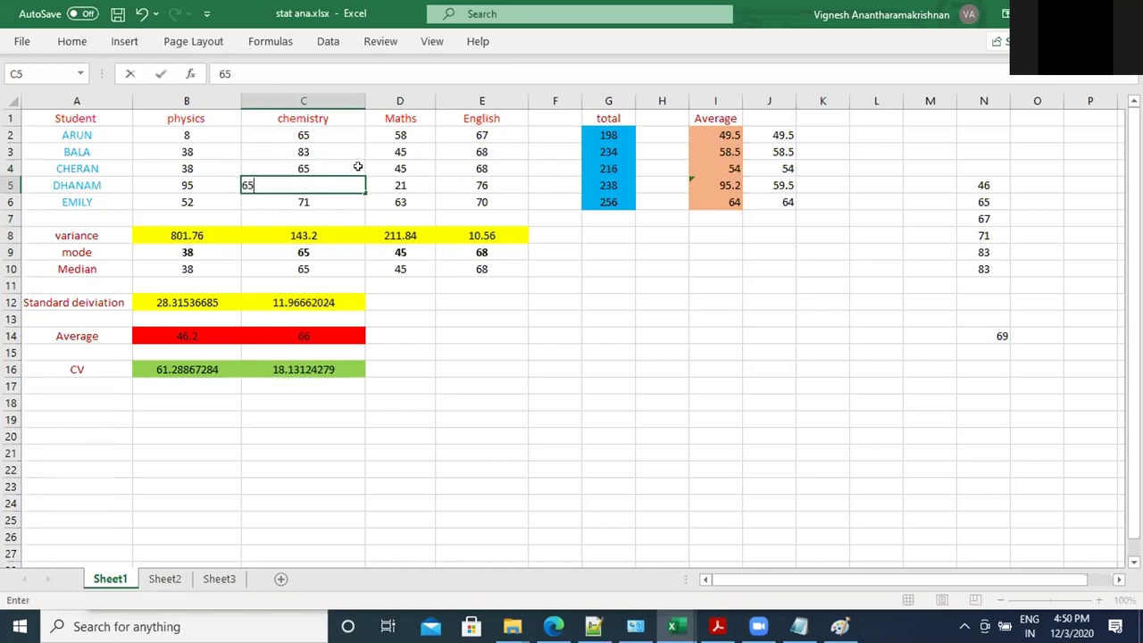
click(355, 166)
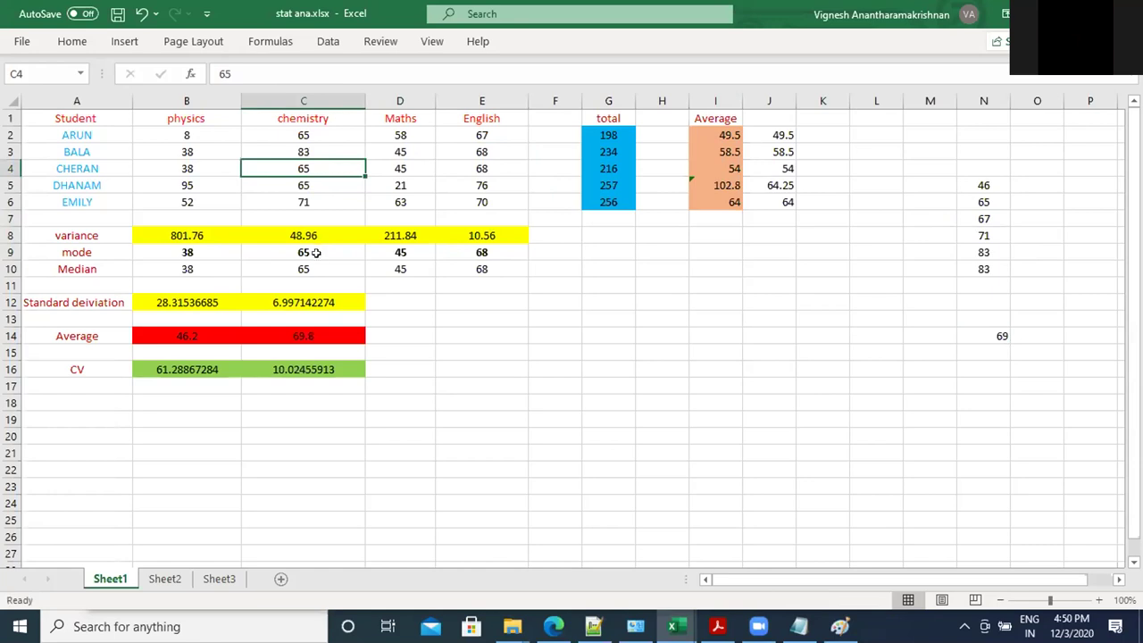
click(303, 252)
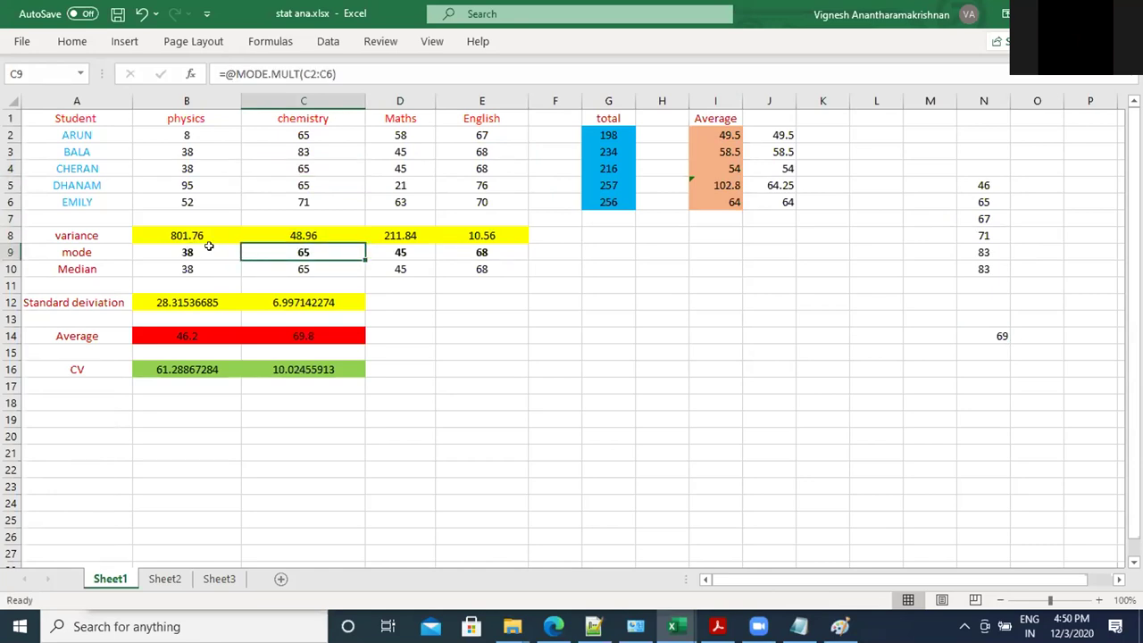
Step: Set the chemistry marks in C2, C3 and C4 to 12 and check the effect on the chemistry mode
click(311, 129)
text(12)
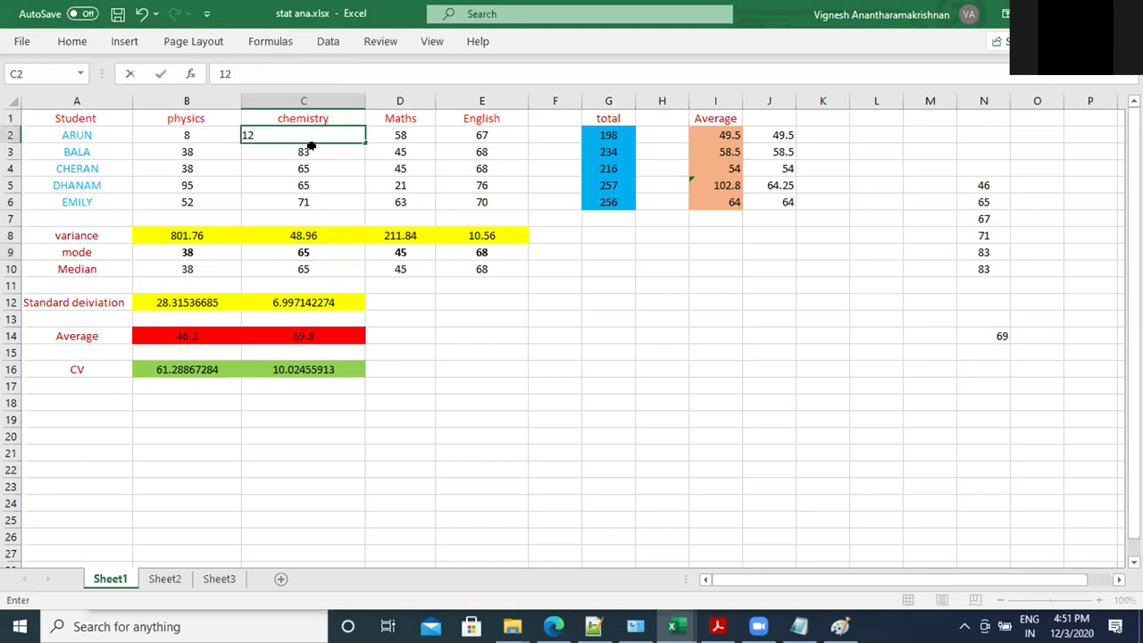
key(Return)
text(12)
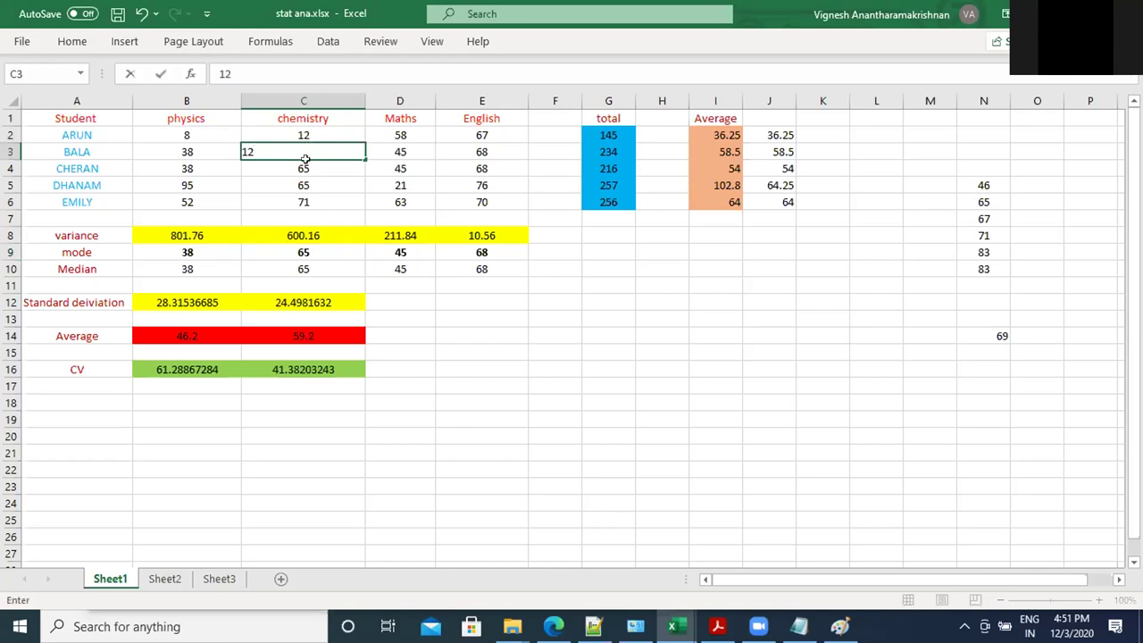
key(Return)
text(12)
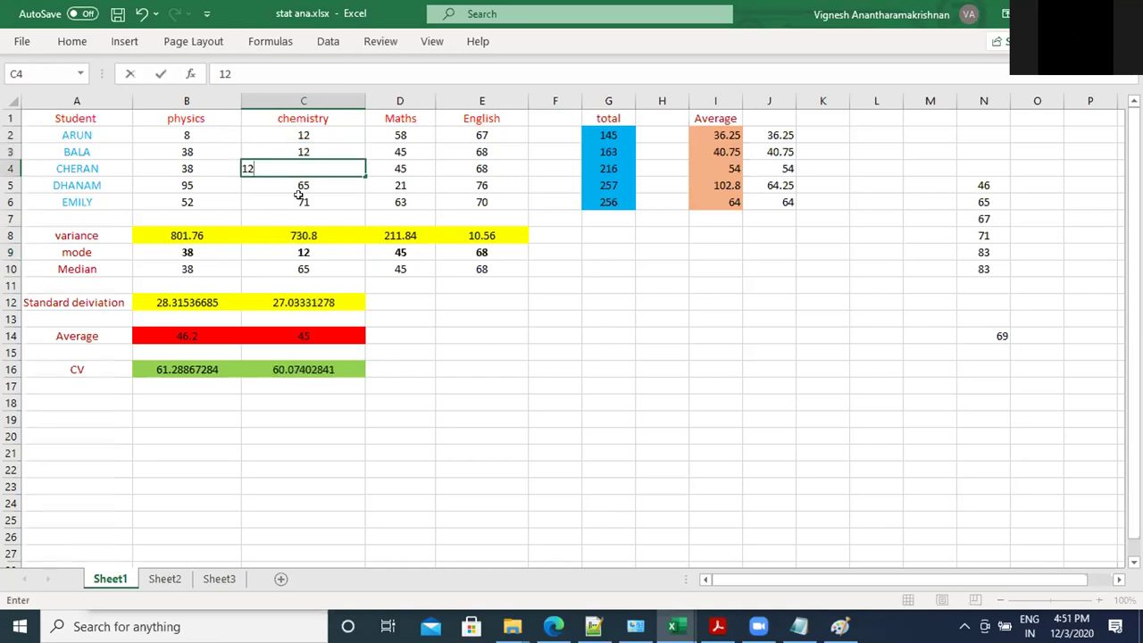
click(299, 196)
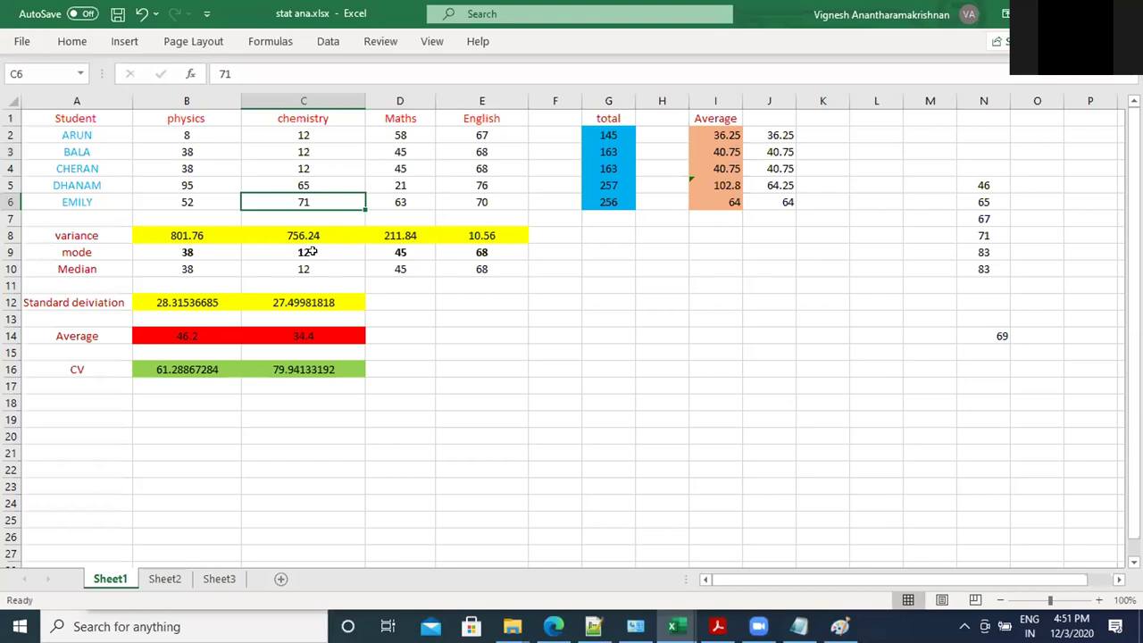
click(311, 168)
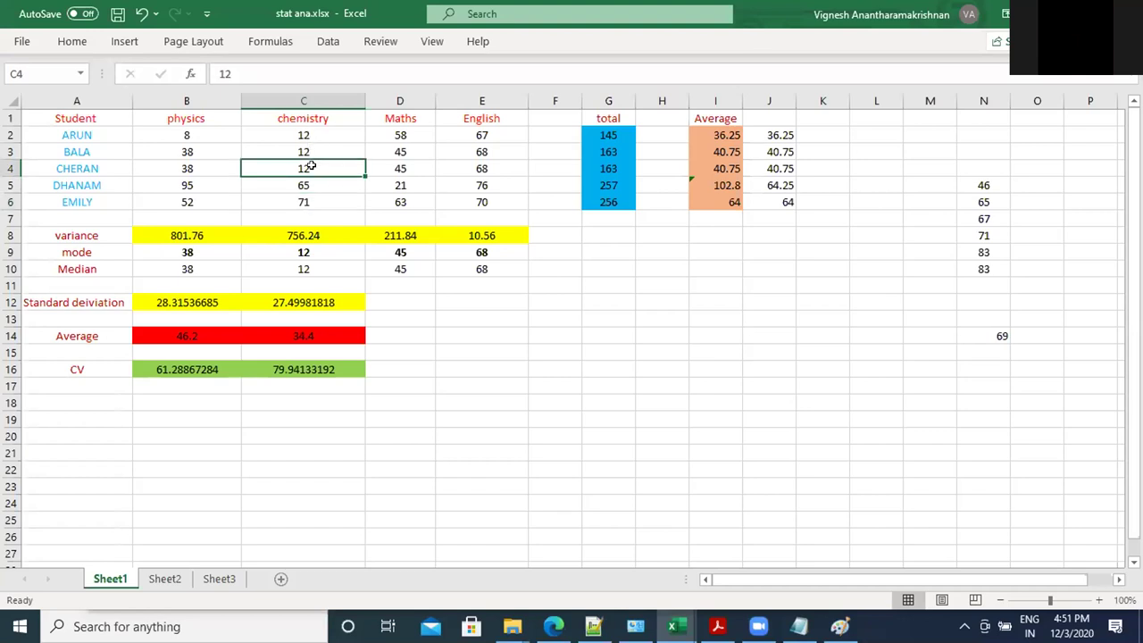
Step: Set the chemistry mark in C4 to 15 and check the chemistry mode formula in C9
text(15)
key(Return)
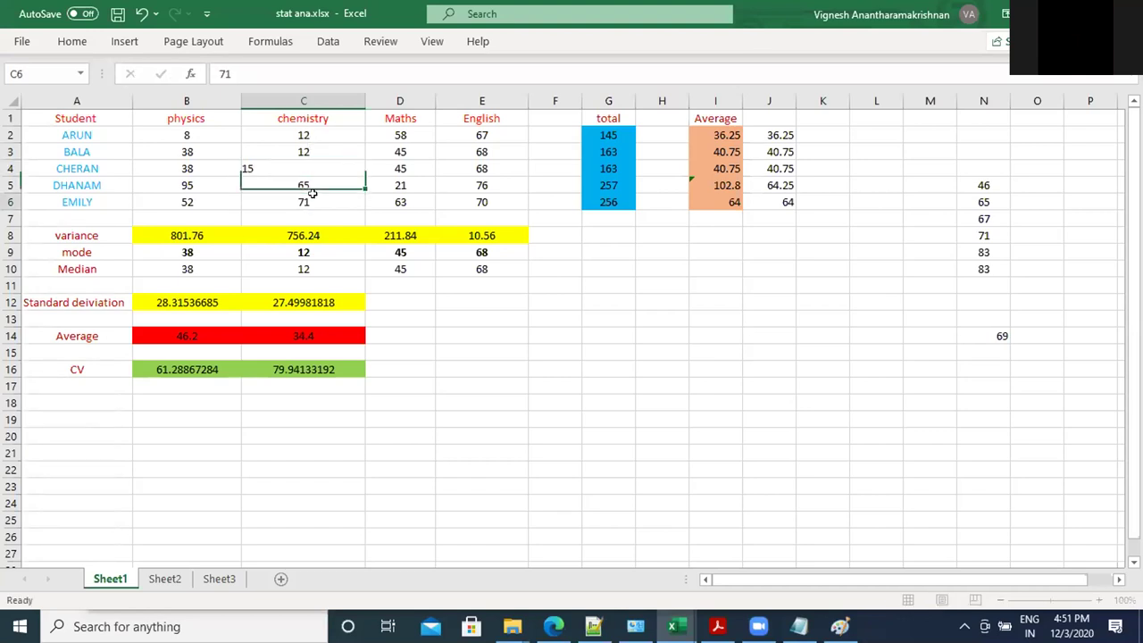
key(Return)
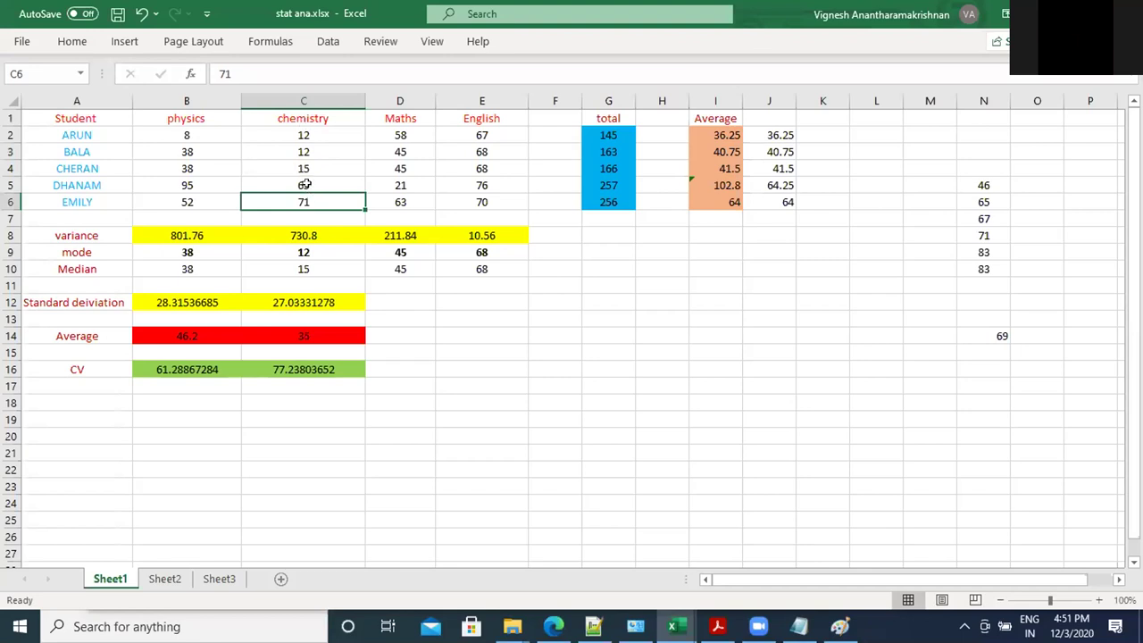
click(303, 250)
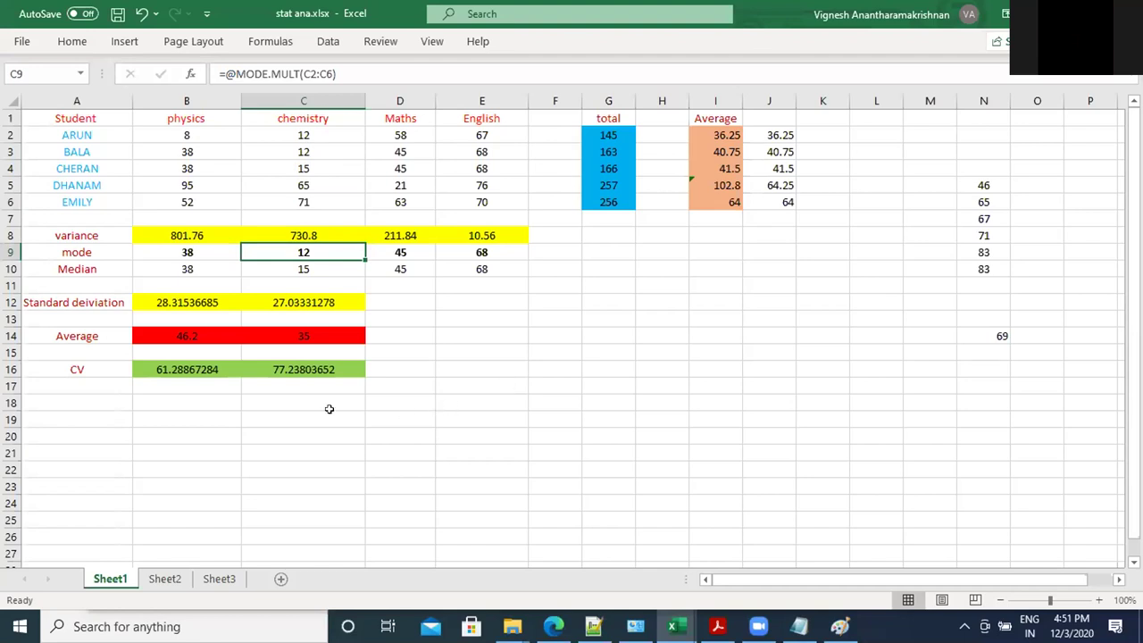
Step: Inspect the physics standard deviation formula in B12 and the coefficient of variation formula in B16
click(190, 305)
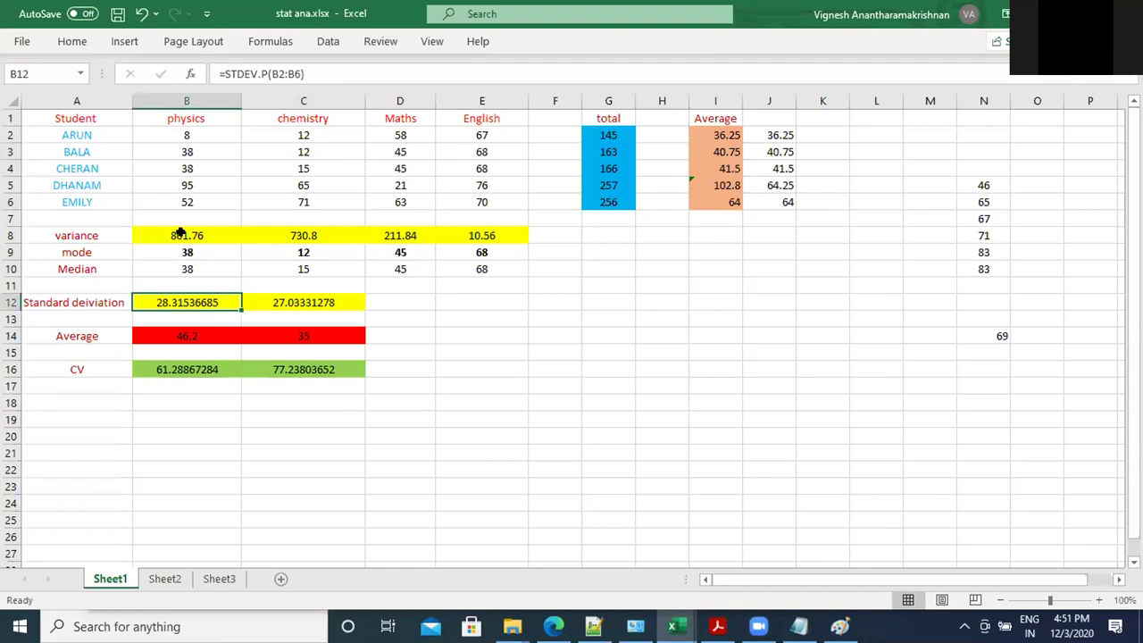
click(192, 369)
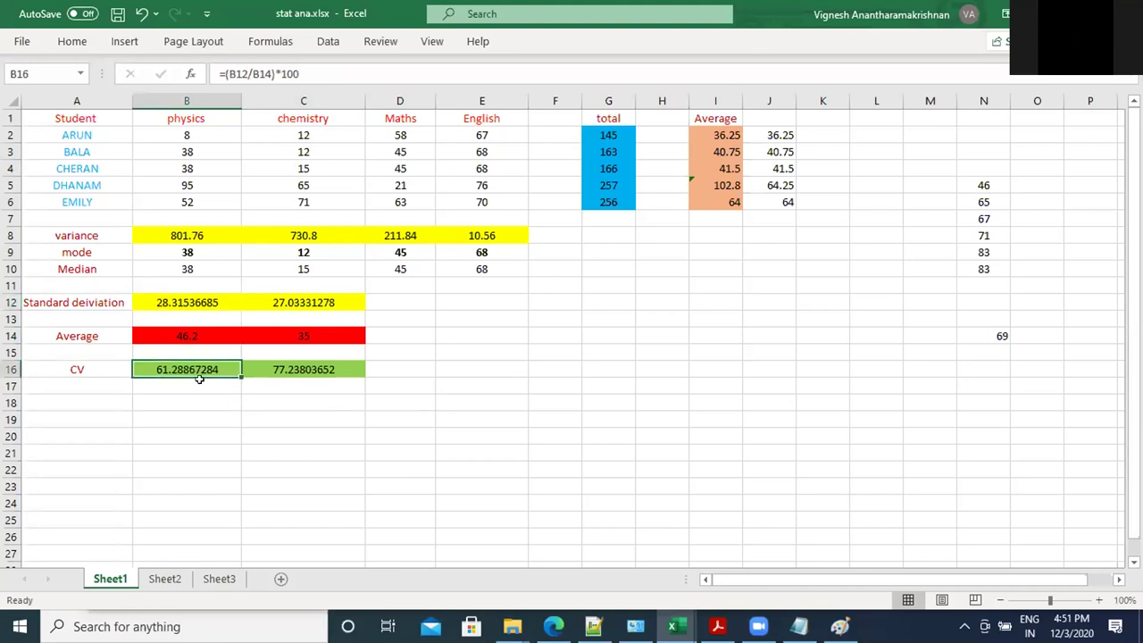
click(185, 299)
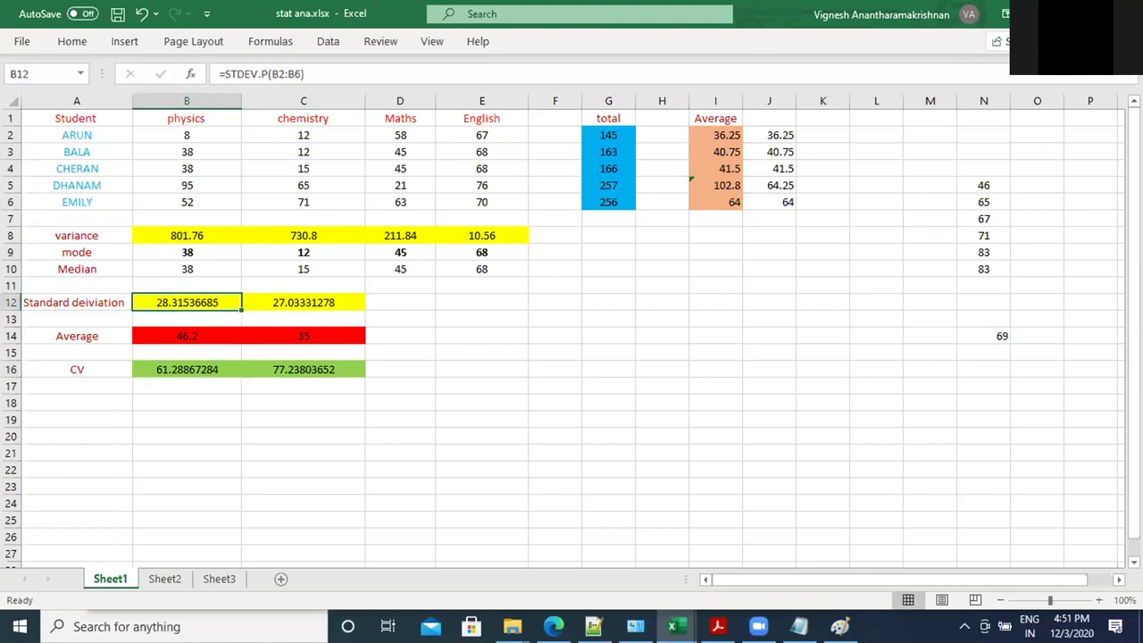
Step: Open the presentation "Excel training- stat analysis 3-12-2020" from the Statistics folder in File Explorer
key(alt+Tab)
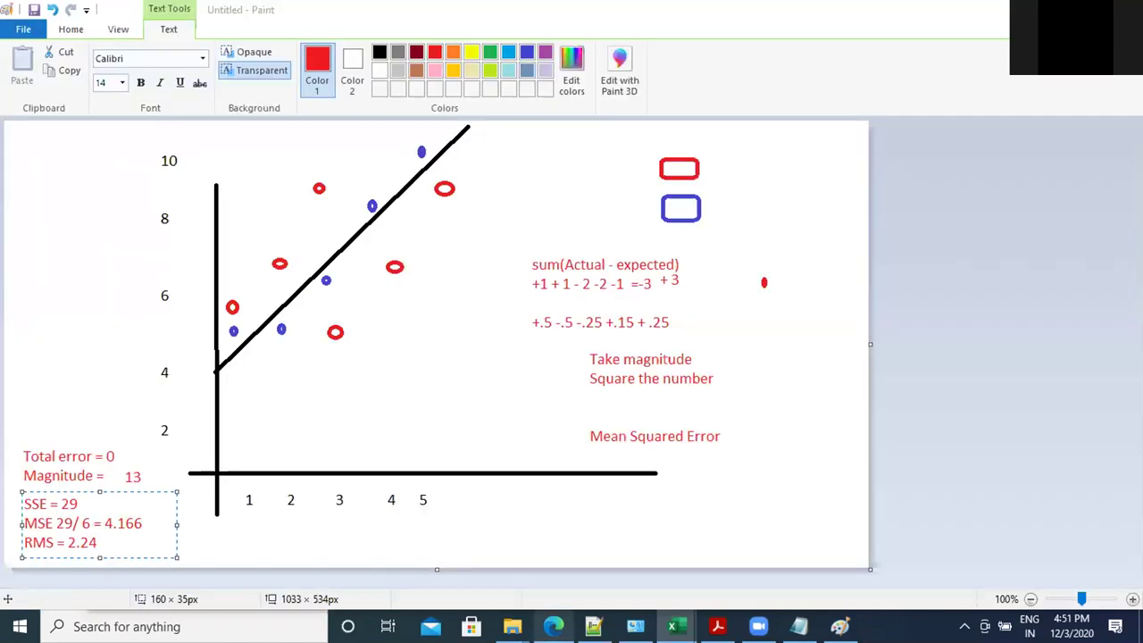
mouse_move(512, 626)
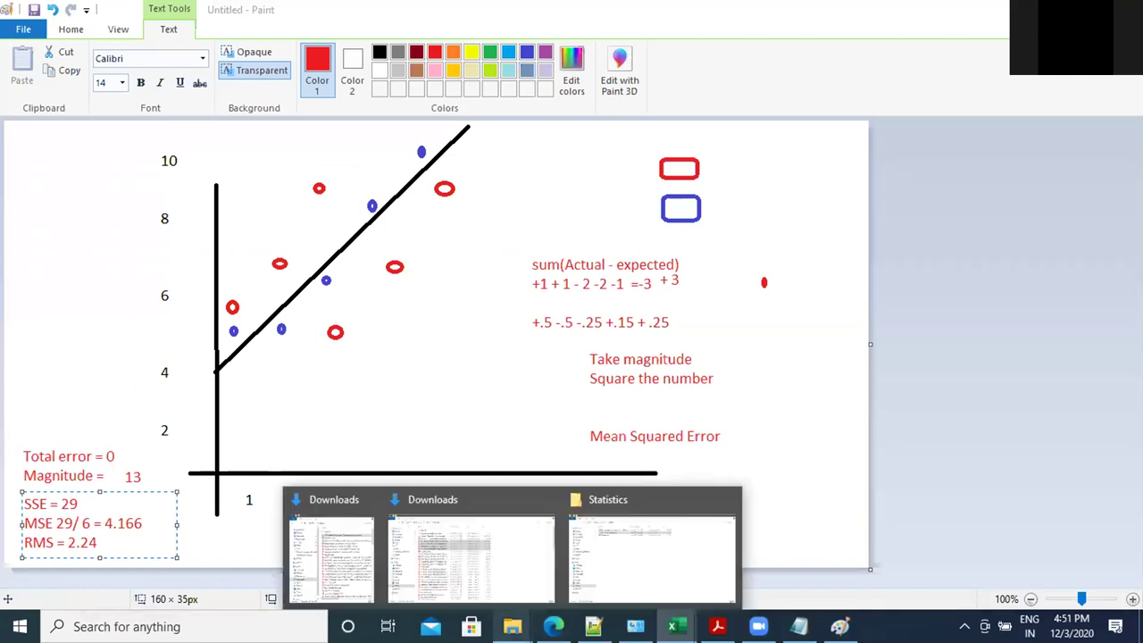
click(625, 568)
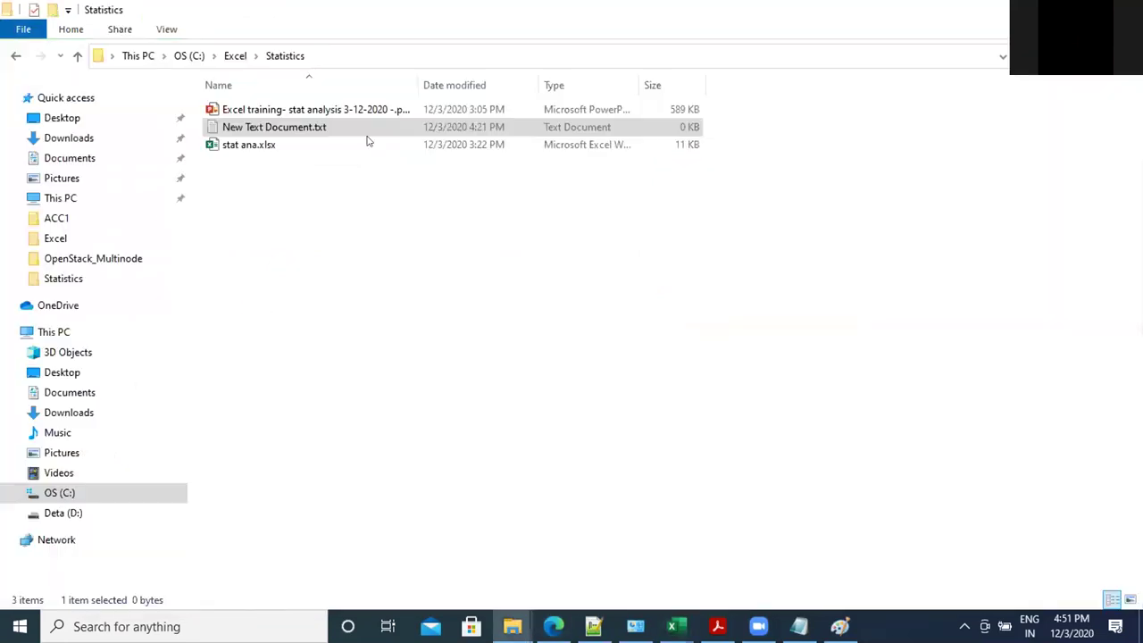
double_click(326, 109)
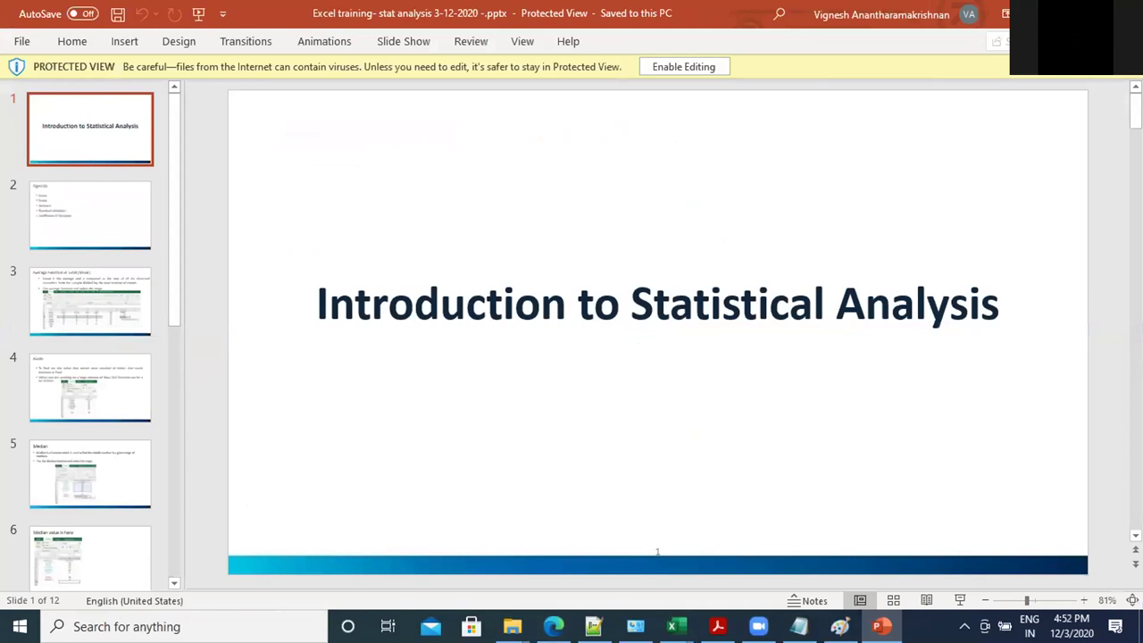
Step: Start the slide show from the title slide, end it, and view the Agenda slide in the editing view
key(F5)
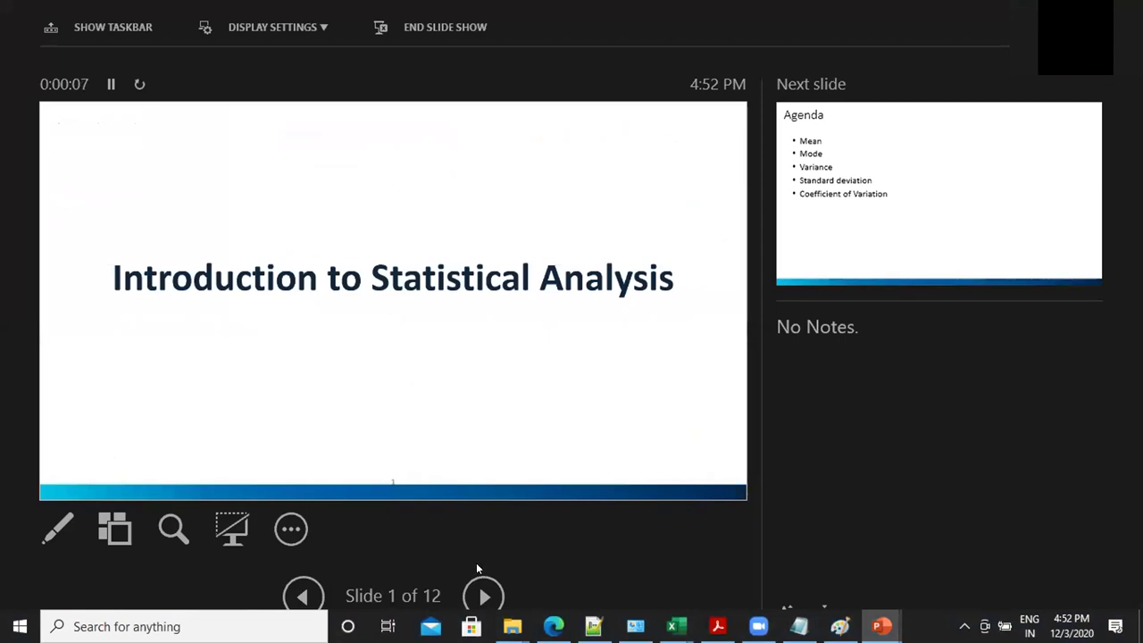
key(Escape)
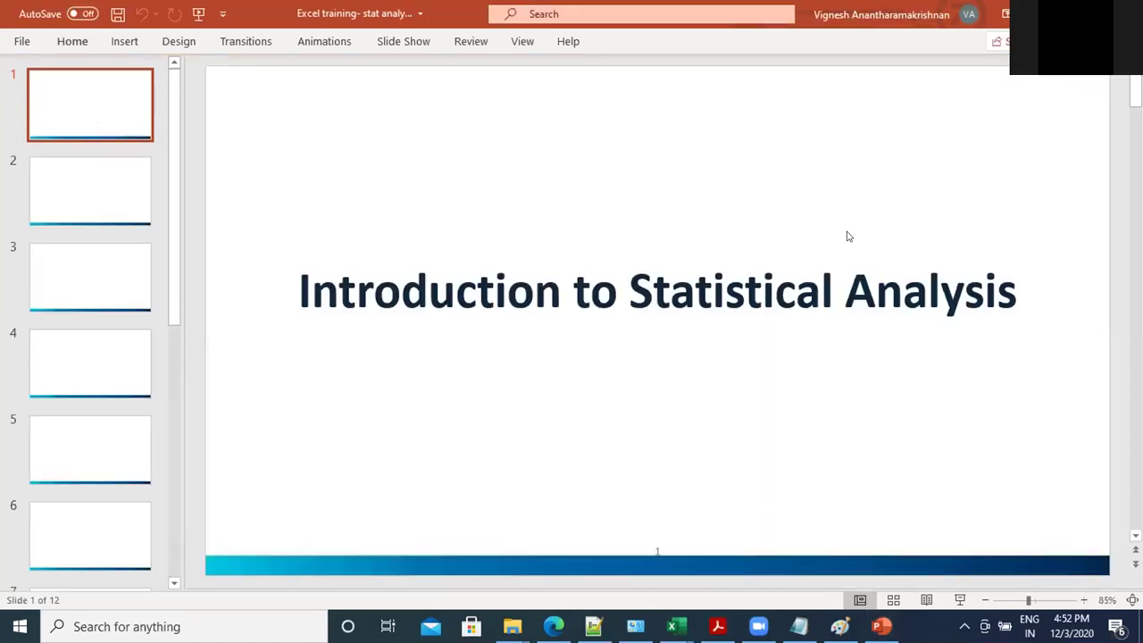
scroll(848, 236, down, 1)
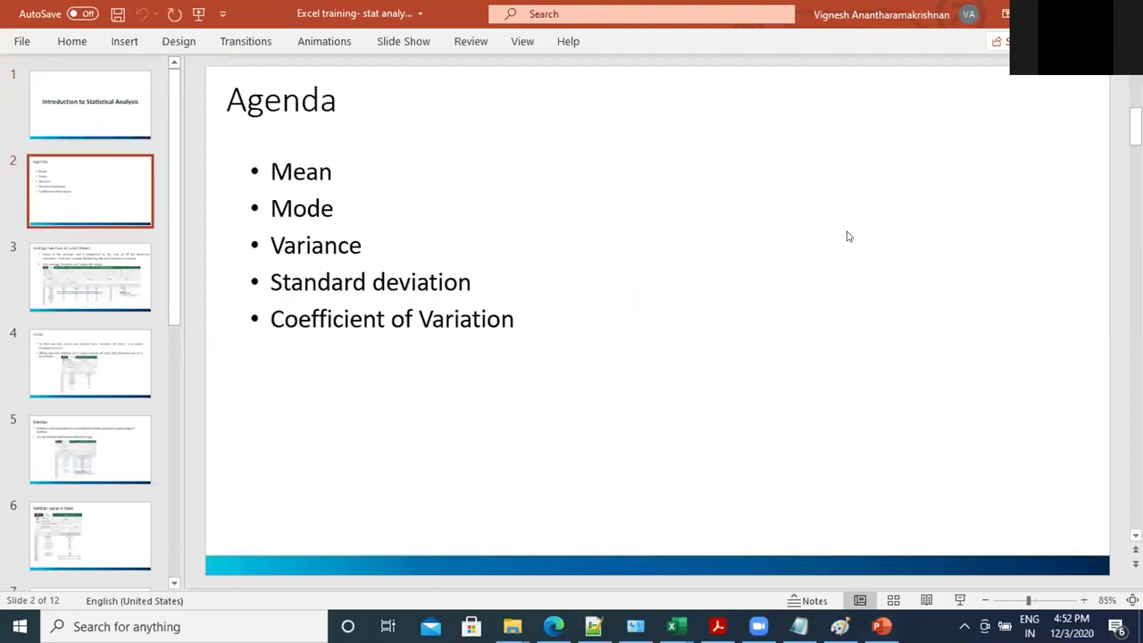
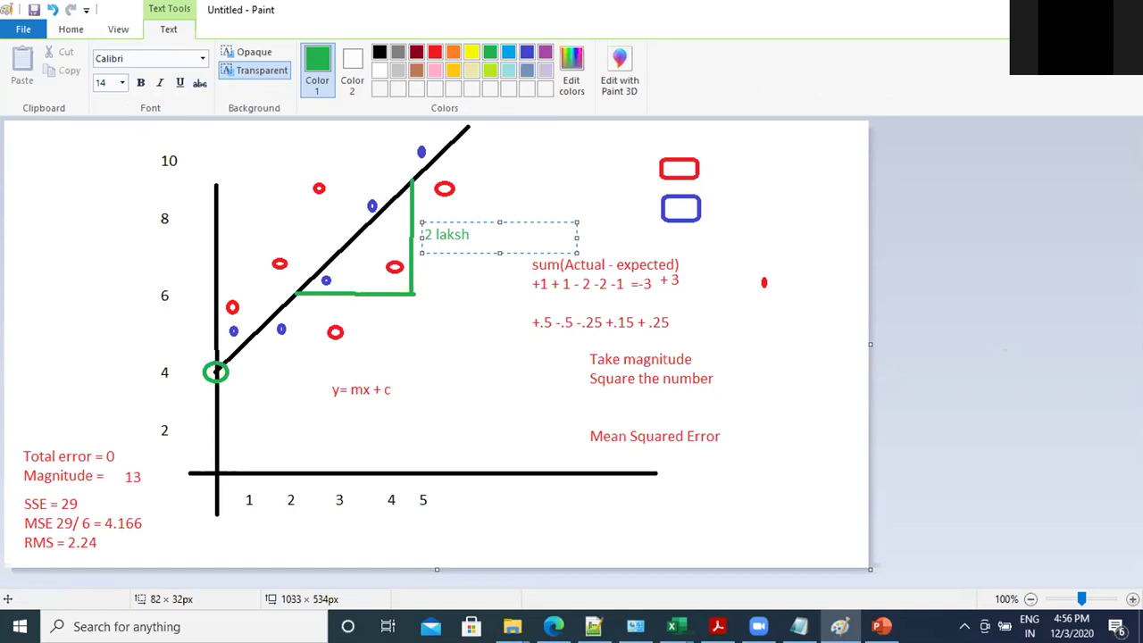
Step: Label the green slope triangle with "1 year" under its base, "6" beside "2 laksh", and "3" below "1 year"
drag(326, 305, 391, 315)
text(1 year)
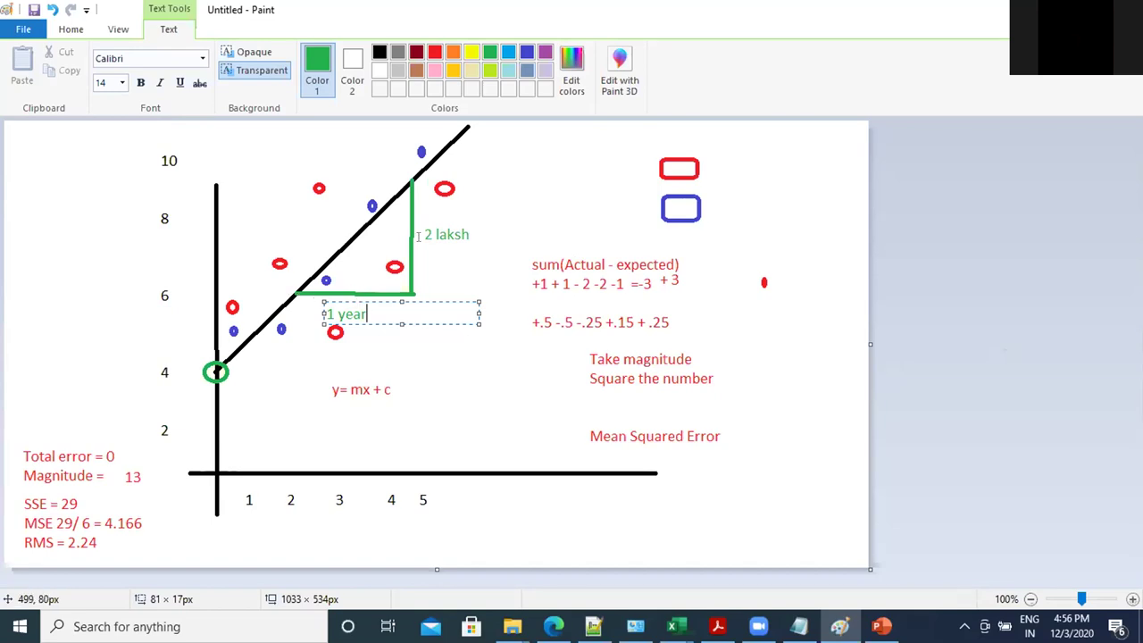
drag(478, 216, 633, 256)
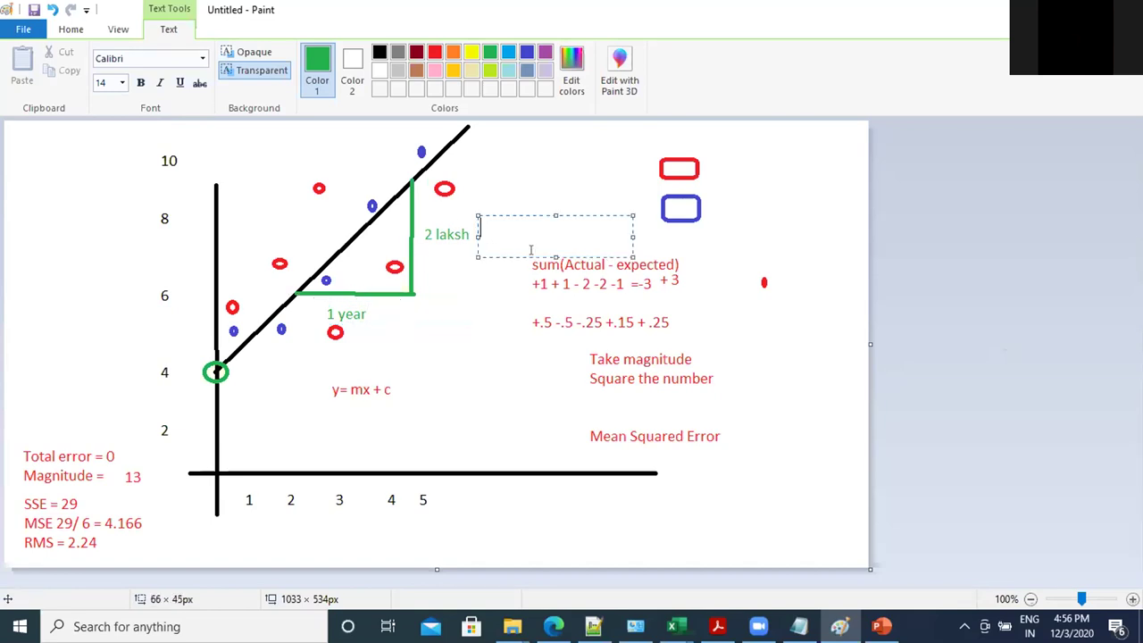
text(6)
drag(404, 323, 558, 357)
text(3)
Step: Add the green text "salary = 2 * years + 4" below the y= mx + c equation
drag(282, 417, 317, 436)
drag(390, 437, 435, 444)
text(sala)
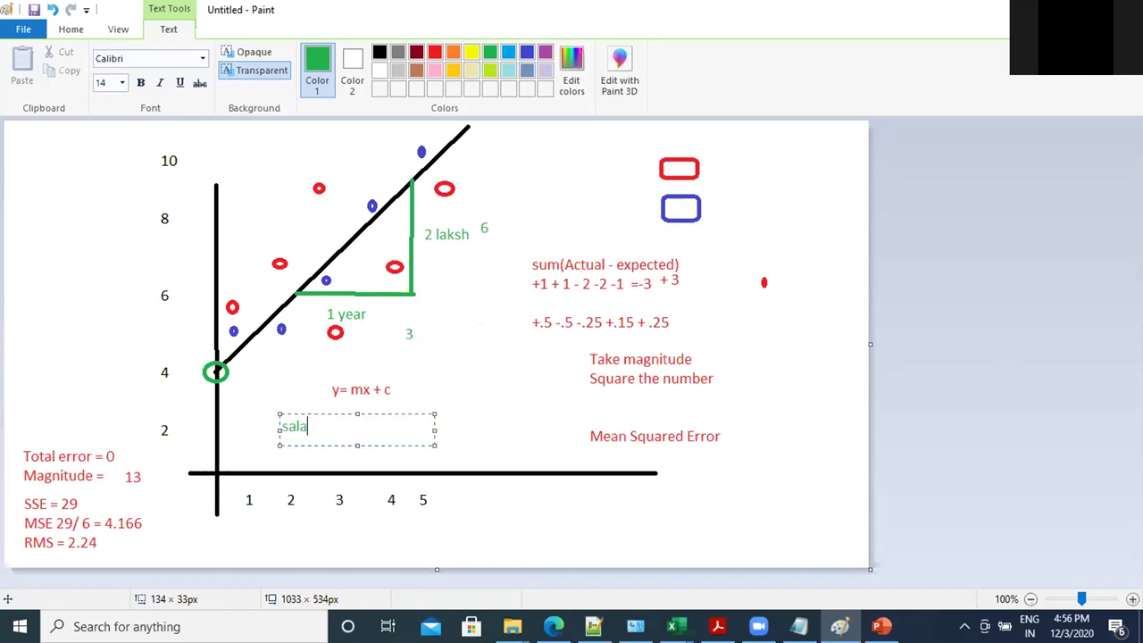
text(ry = 2 * years + 4)
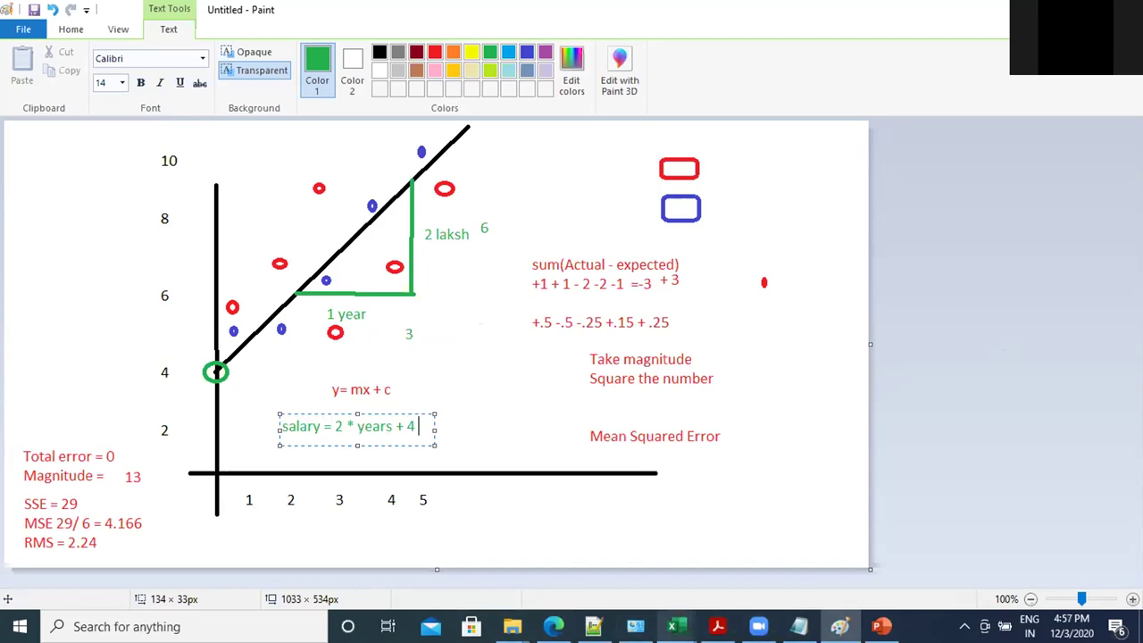
Step: Switch to the Linear Regression.xlsx workbook in Excel and maximize its window
click(675, 626)
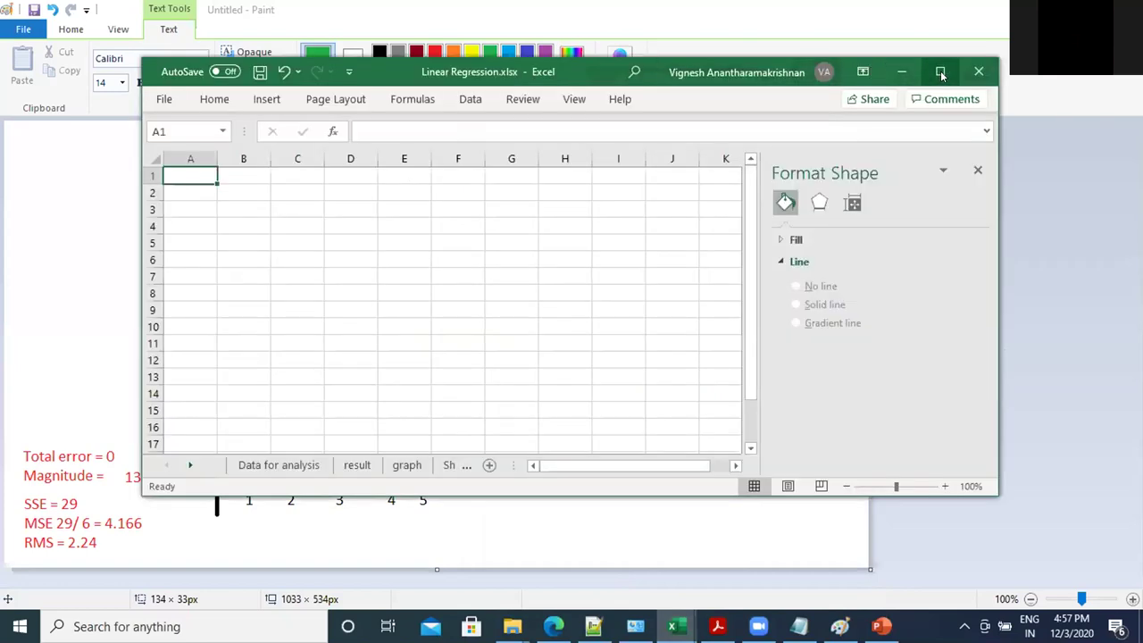
click(939, 71)
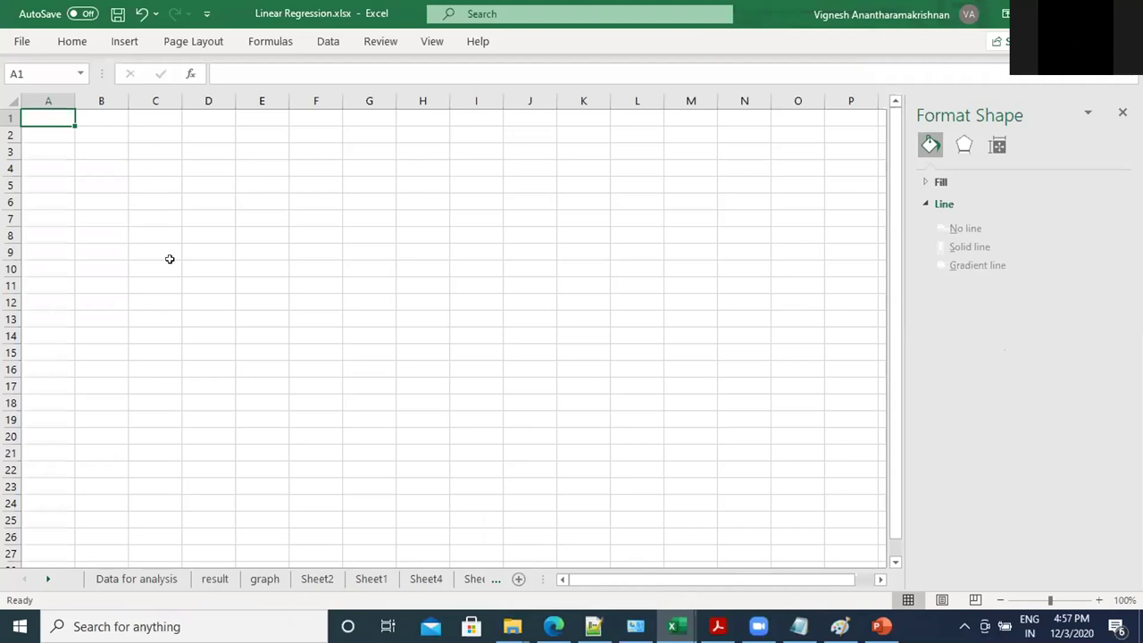
click(22, 42)
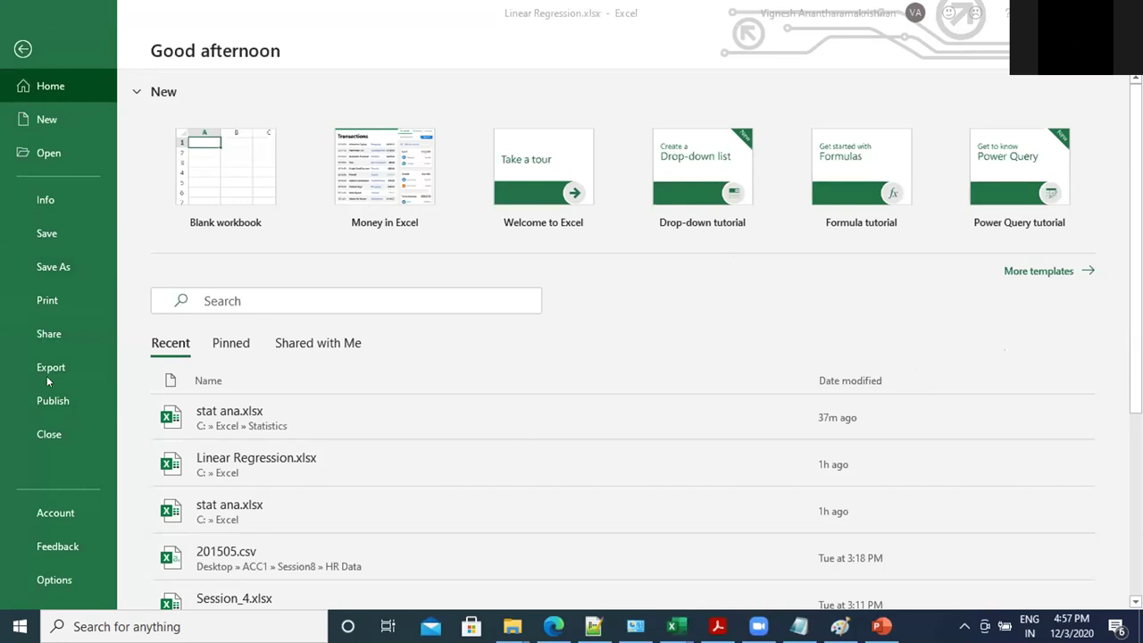
click(54, 580)
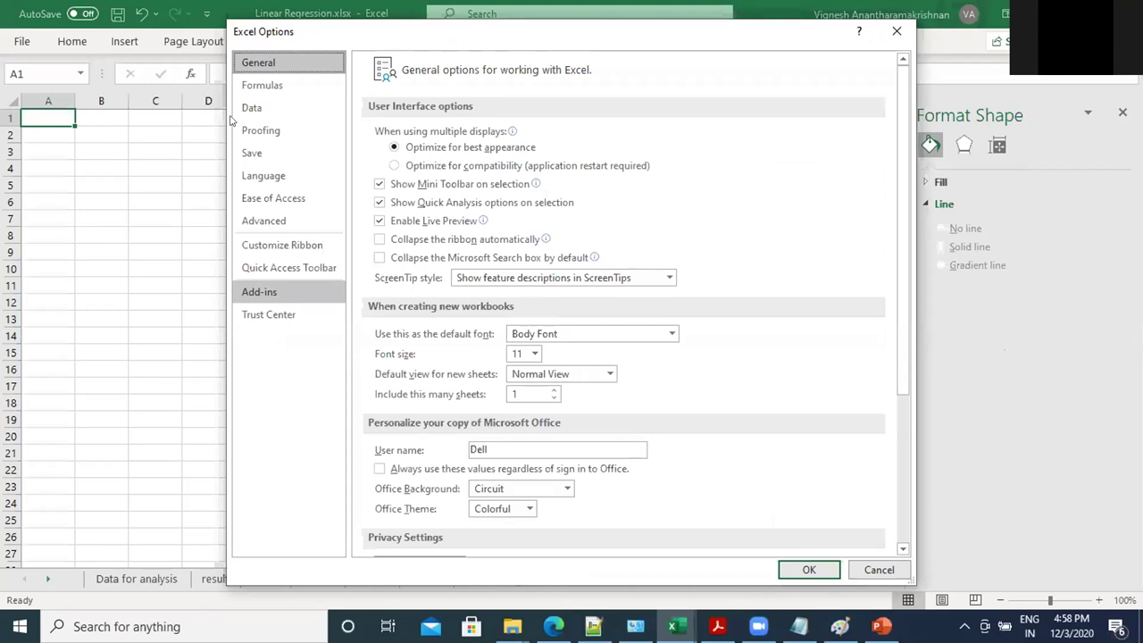
click(877, 569)
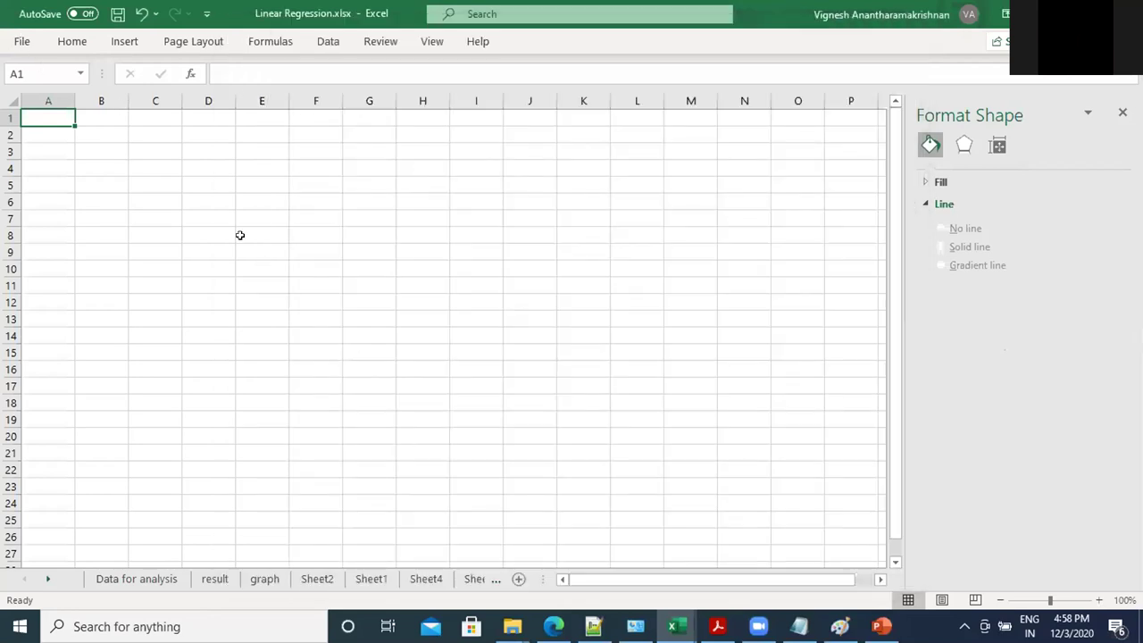
Step: Open the Add-ins page of the Excel options, highlight Analysis ToolPak, and bring up the Excel Add-ins manager
click(23, 42)
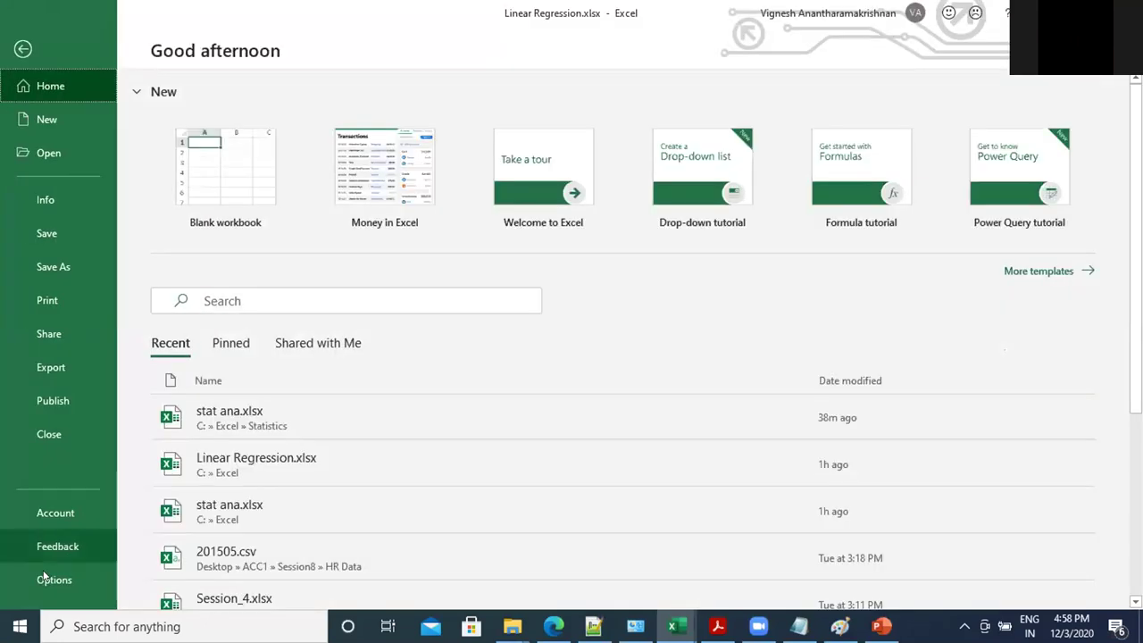
click(44, 580)
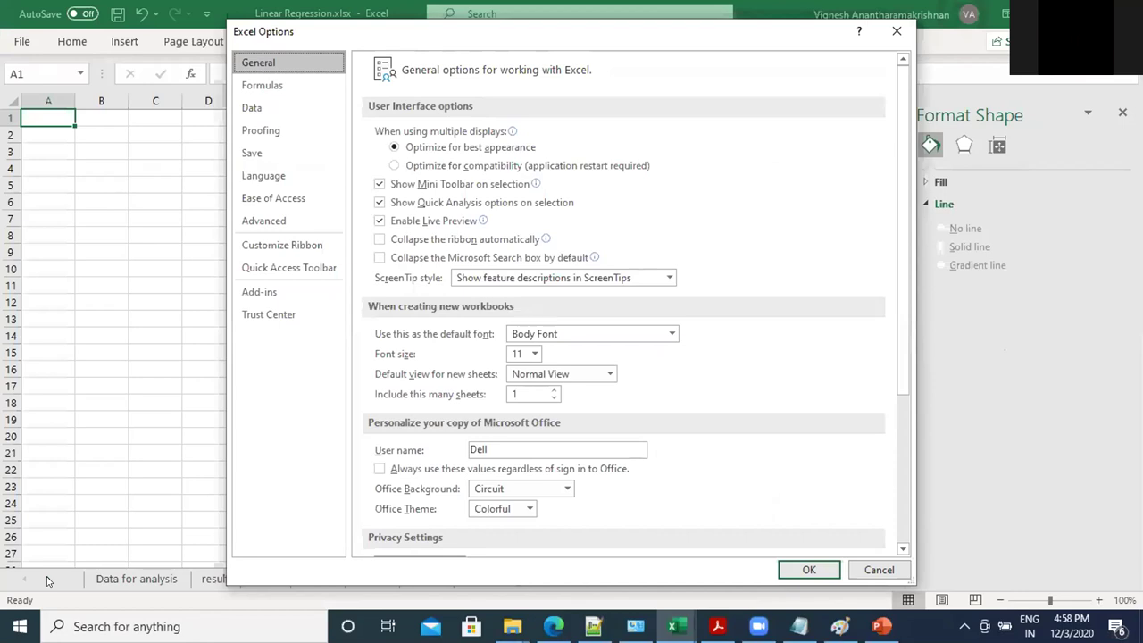
click(260, 292)
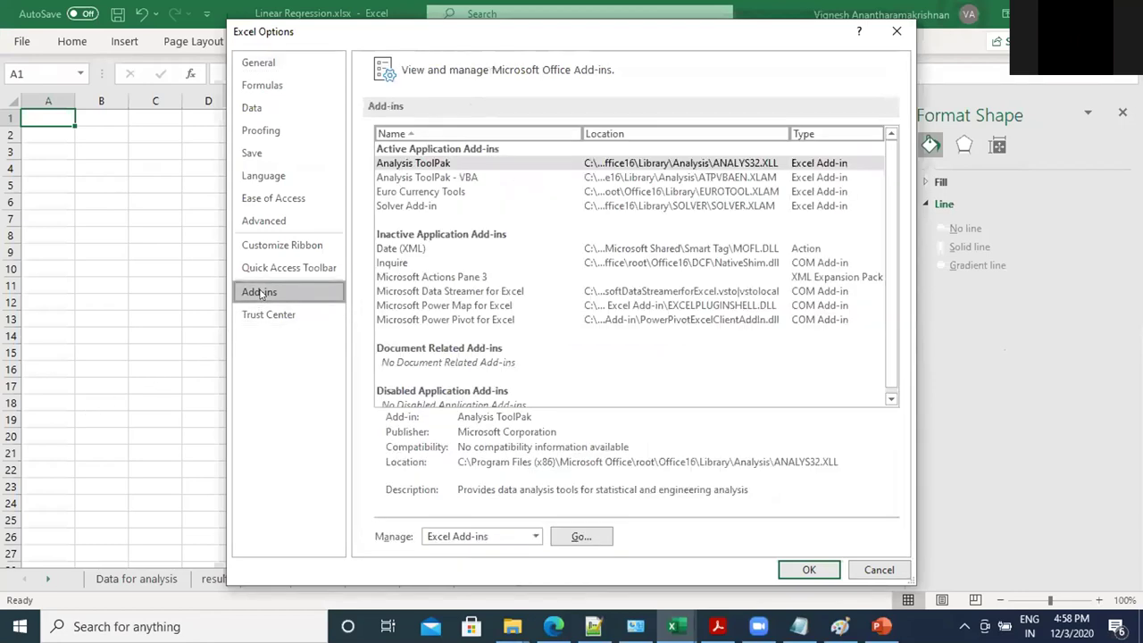
click(421, 164)
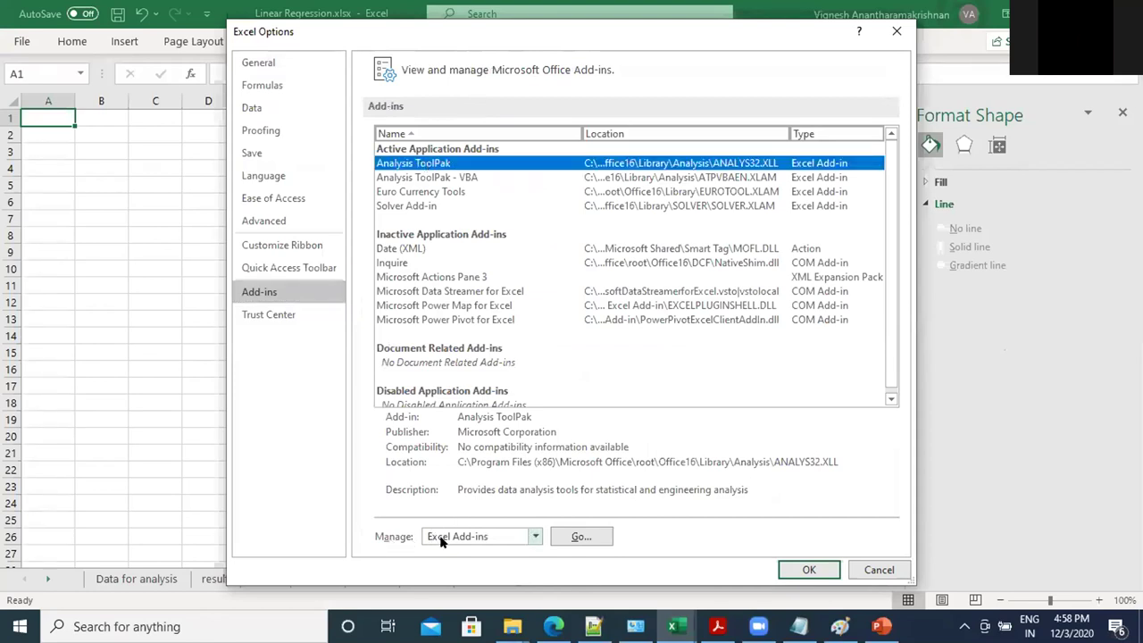
click(535, 537)
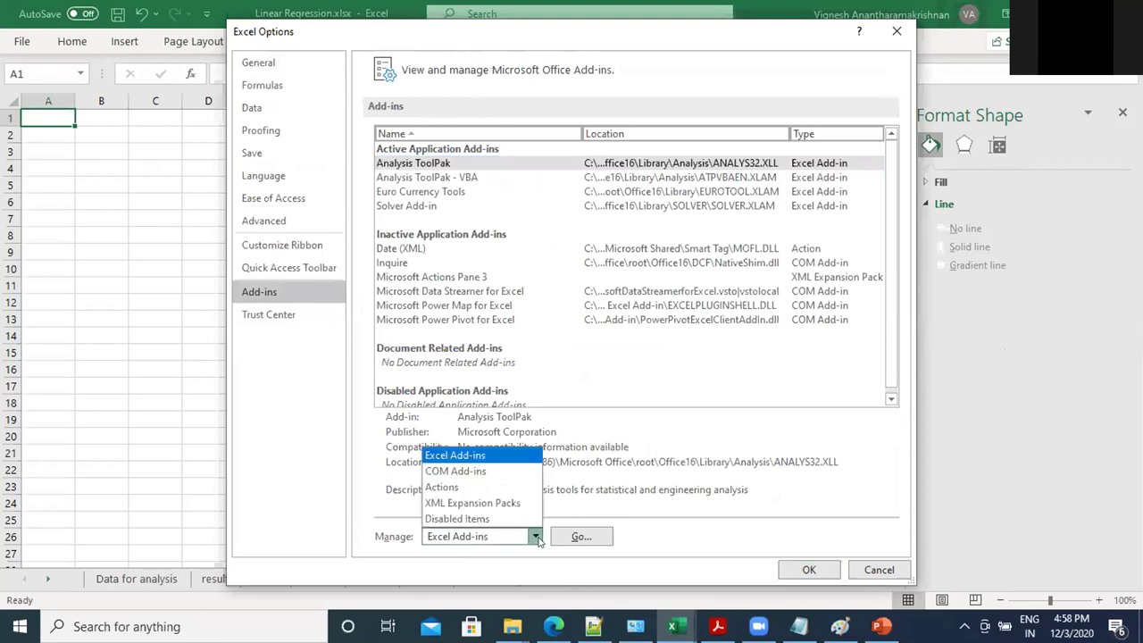
click(476, 453)
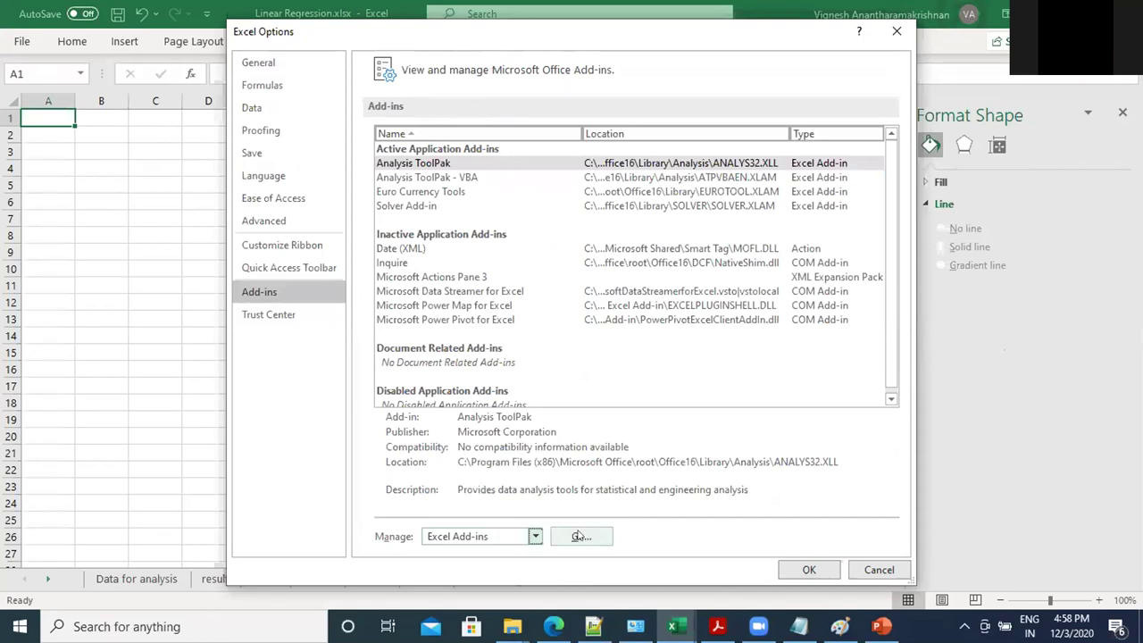
click(577, 535)
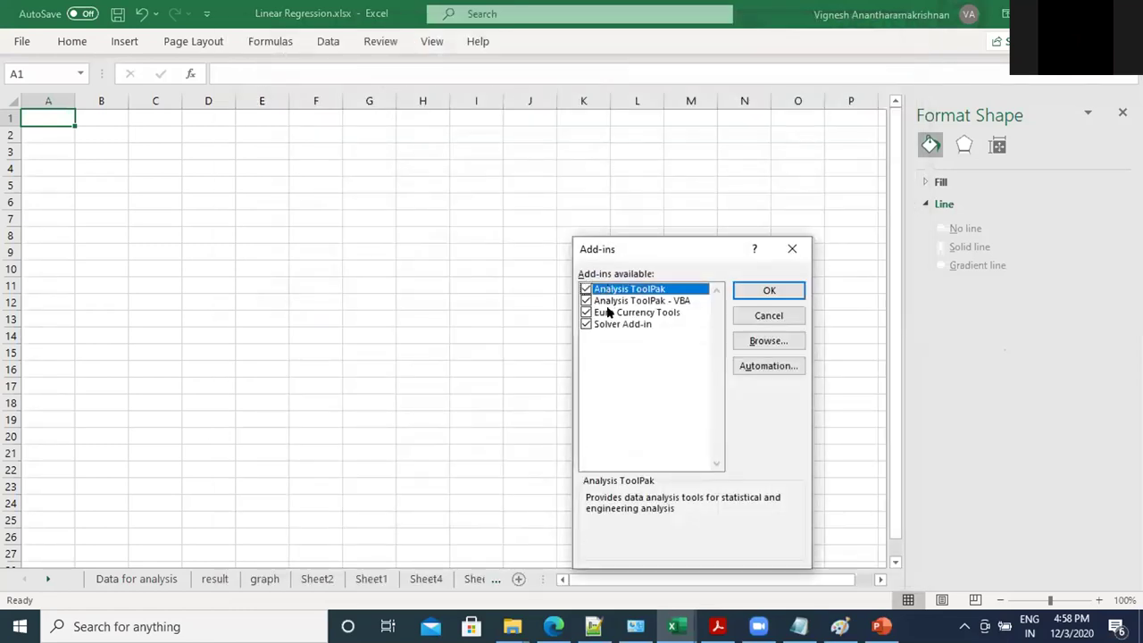
Step: Disable Analysis ToolPak - VBA, Euro Currency Tools and Solver Add-in, keep Analysis ToolPak enabled, and check for the Data Analysis command
click(585, 304)
click(586, 311)
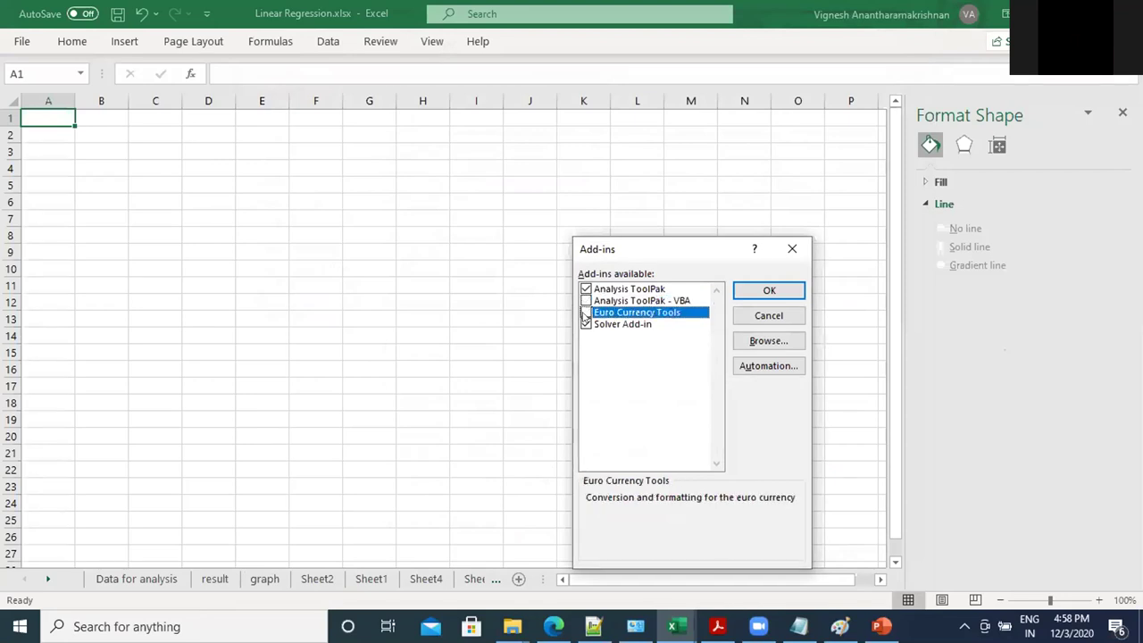
click(586, 324)
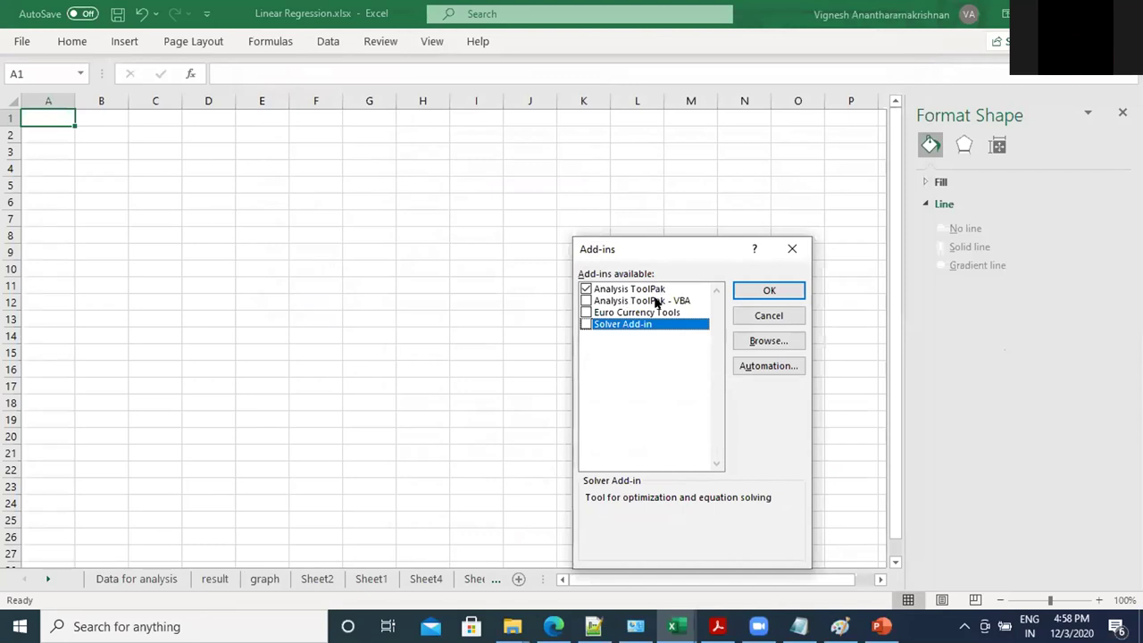
click(767, 293)
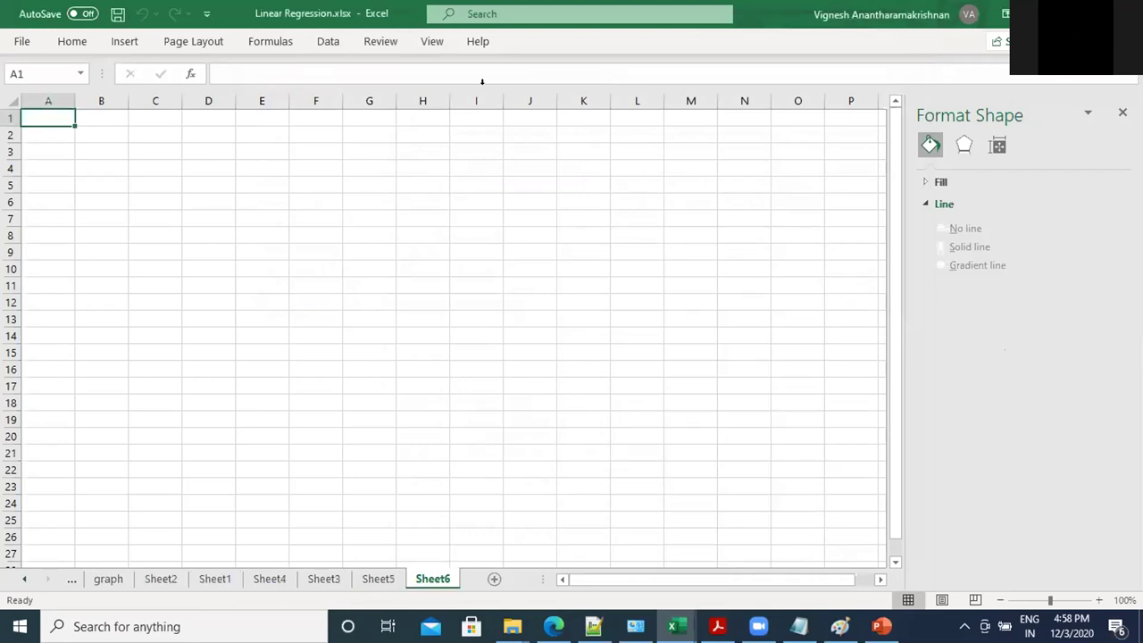
click(329, 41)
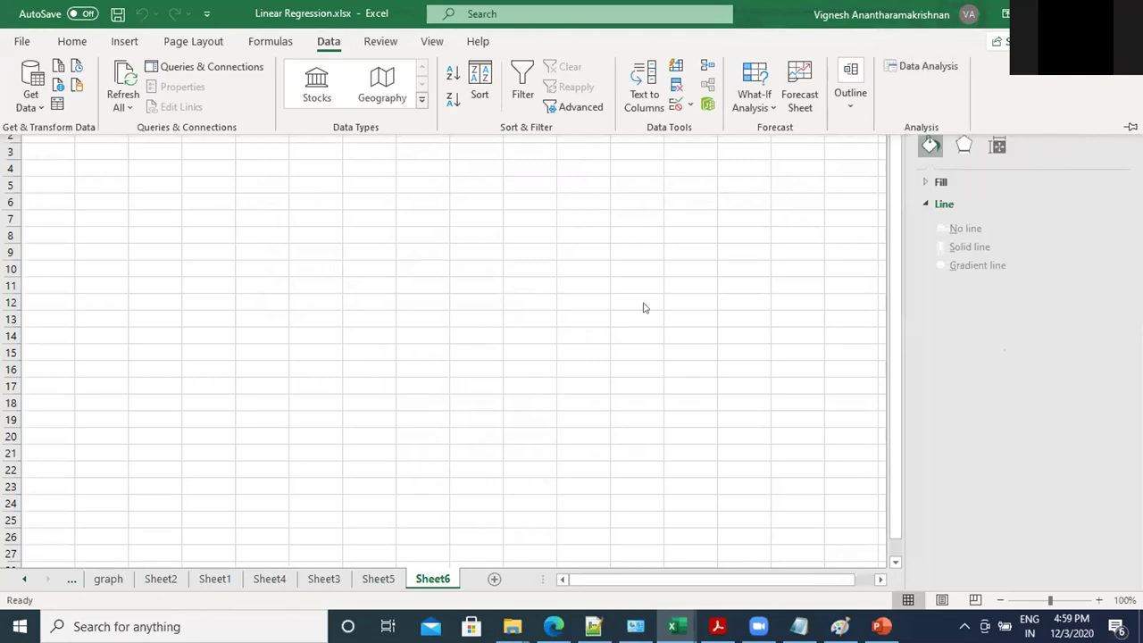
click(327, 278)
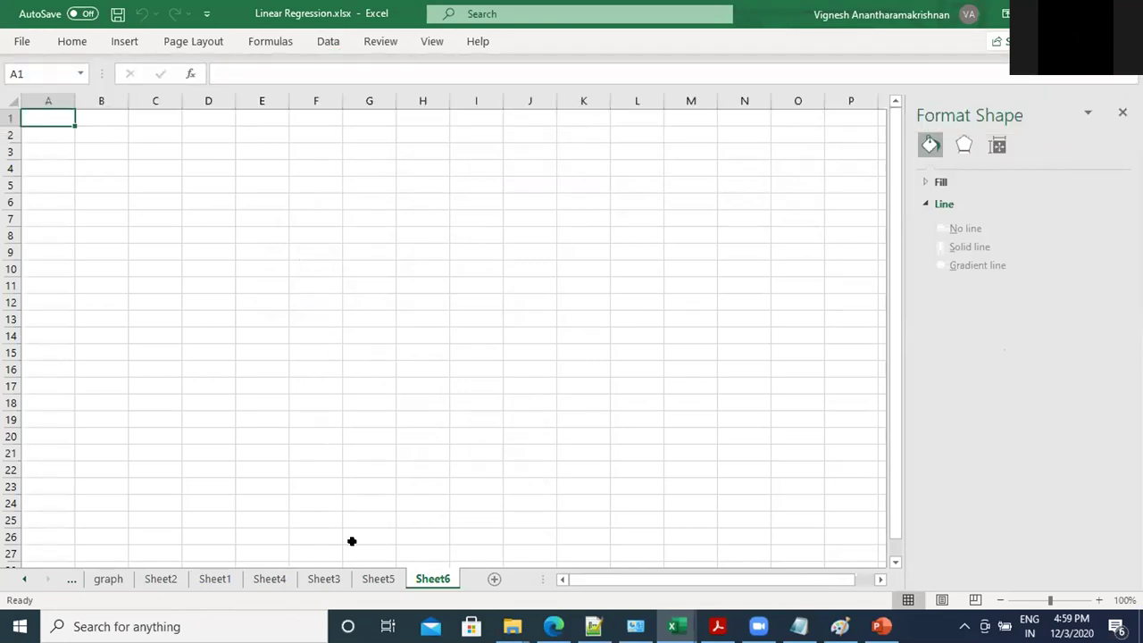
Step: Copy the Years of Experience and Salary table from Sheet3 into Sheet6 starting at cell E3
click(379, 580)
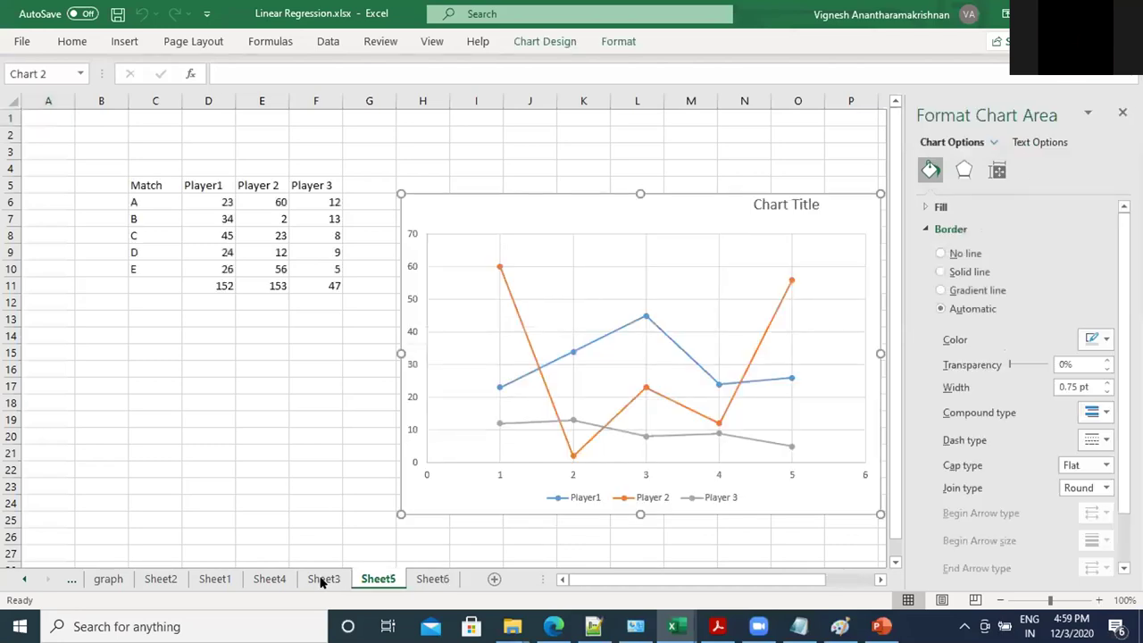
click(323, 580)
drag(291, 167, 424, 304)
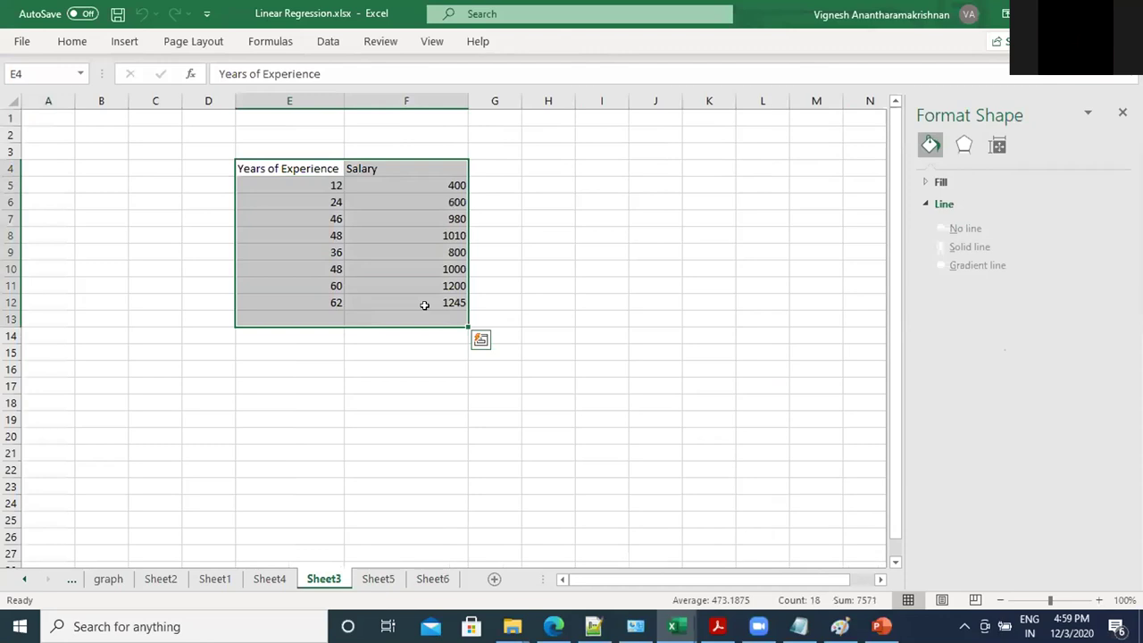
key(ctrl+c)
click(433, 579)
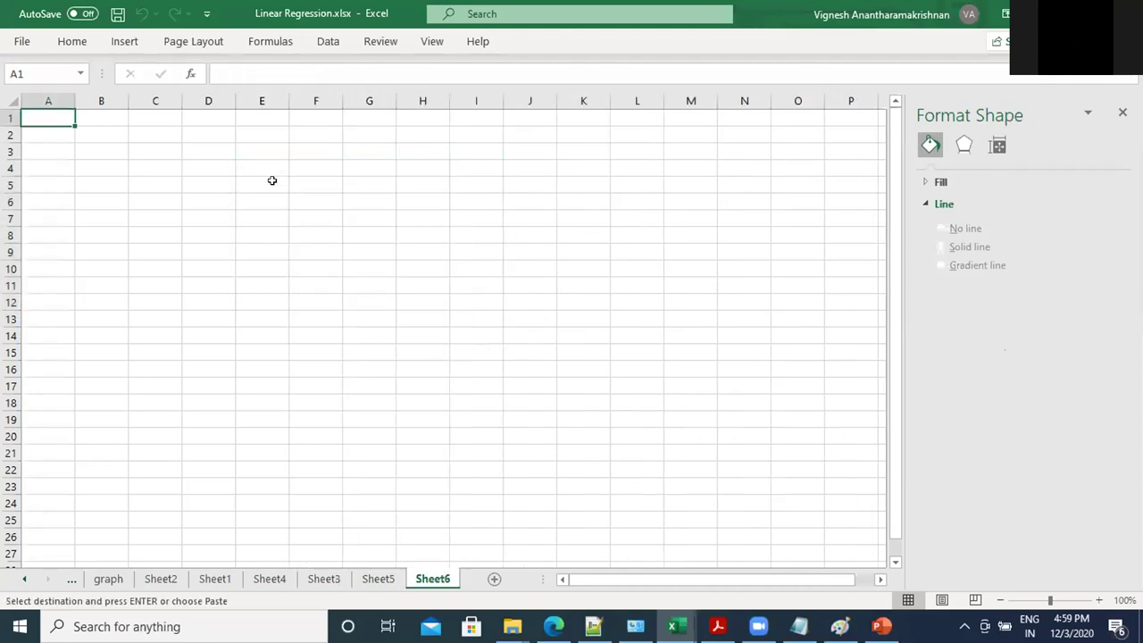
click(250, 152)
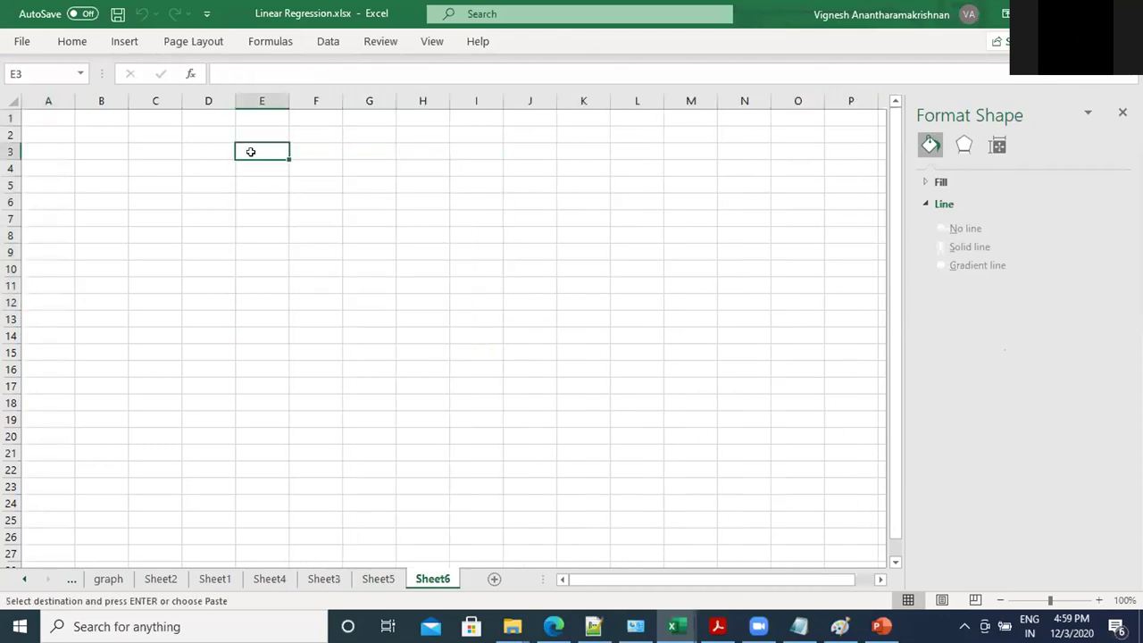
key(ctrl+v)
Step: Extend the Years of Experience column with 72, 84, 98 and 100 in cells E12 to E15
click(273, 300)
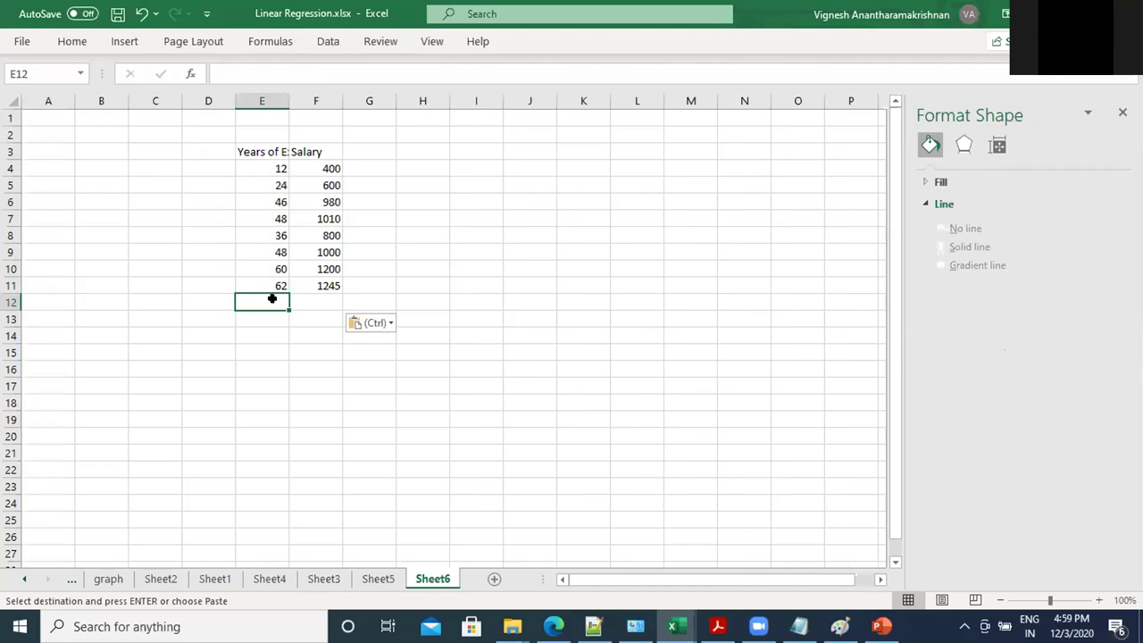
text(72)
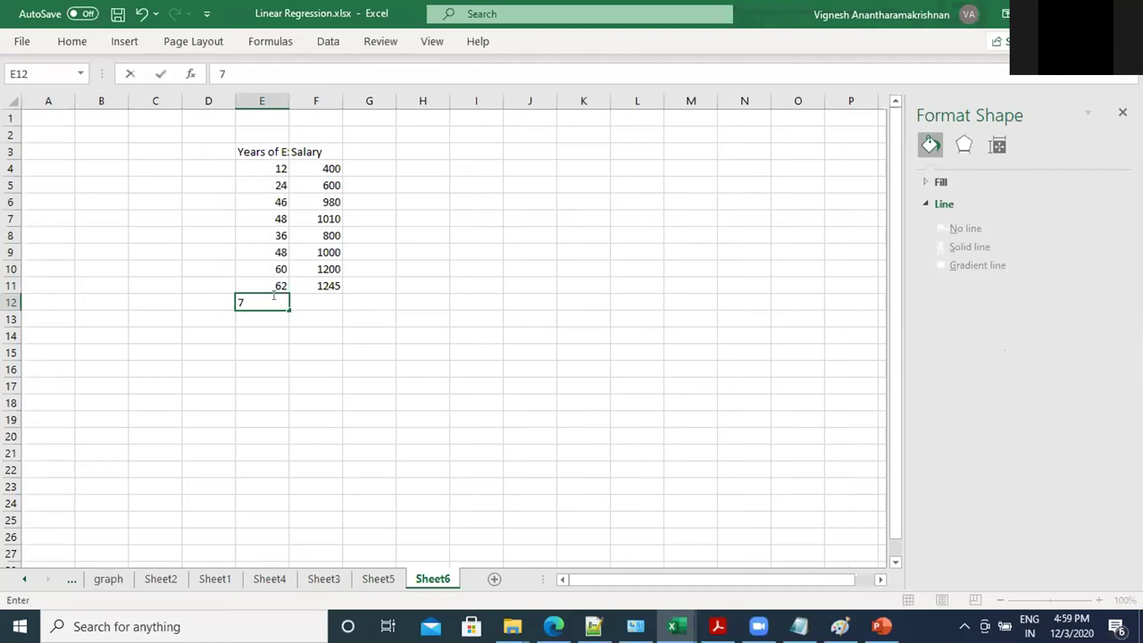
key(Return)
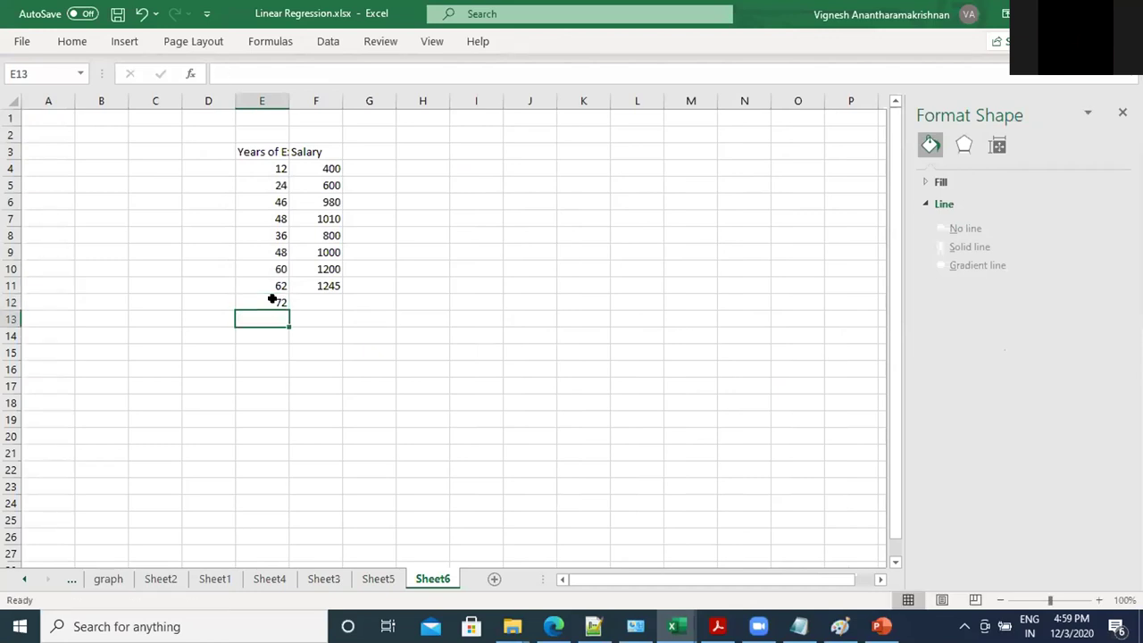
text(84)
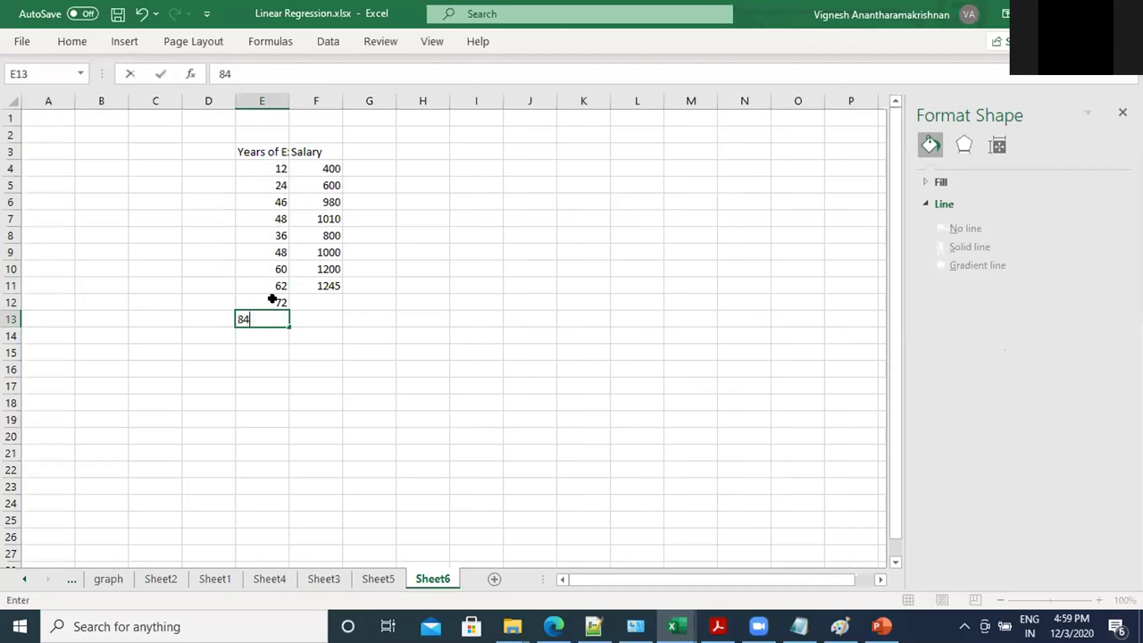
key(Return)
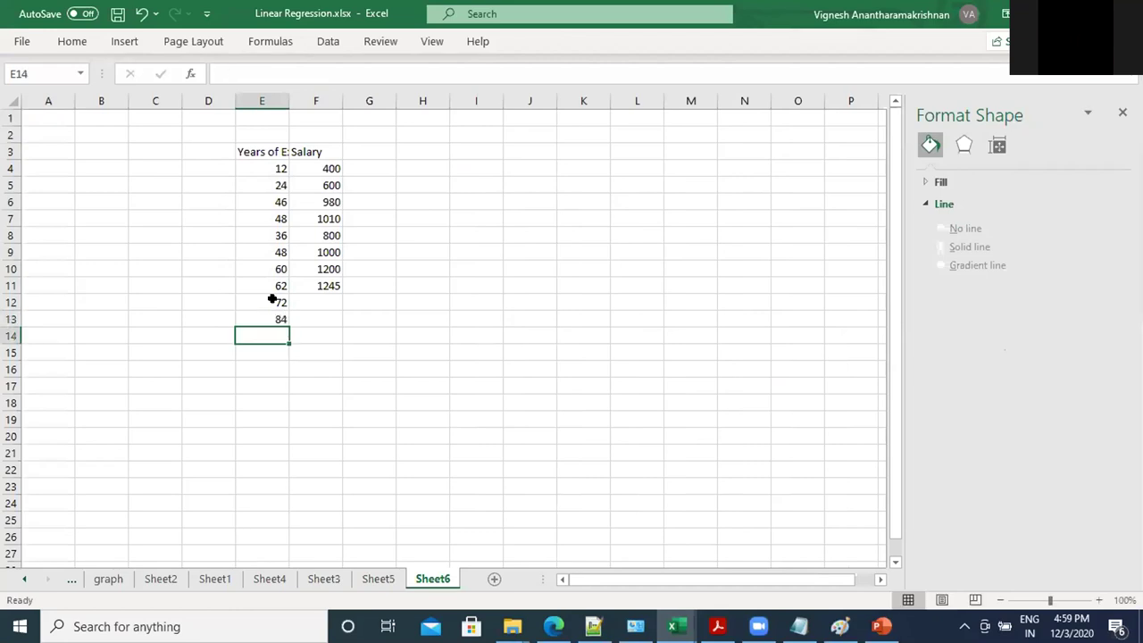
text(98)
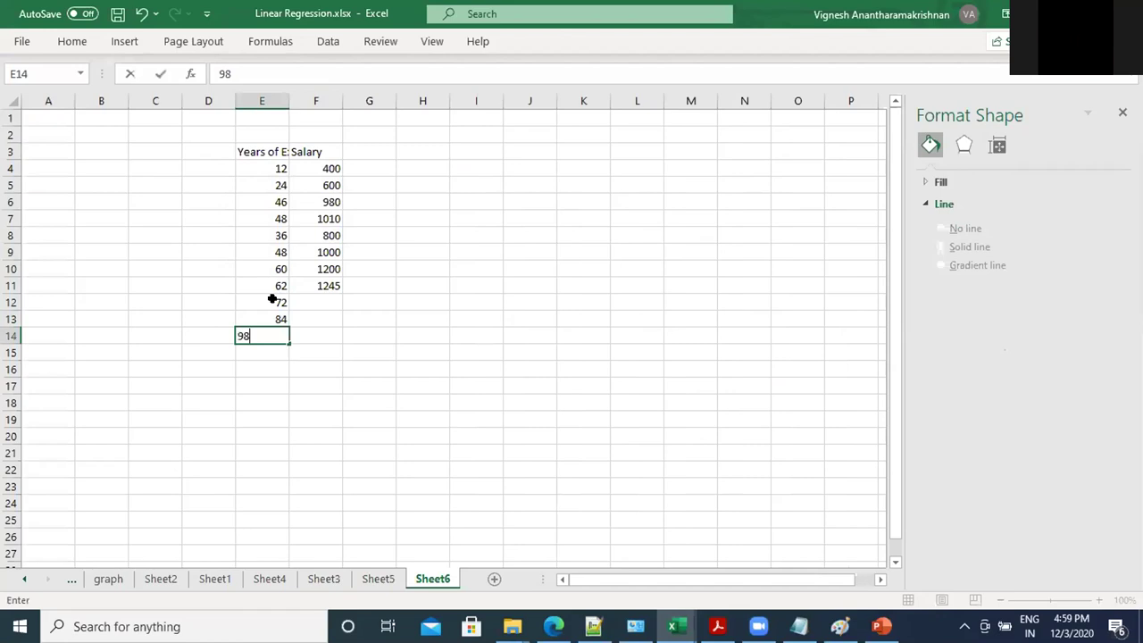
key(Return)
text(100)
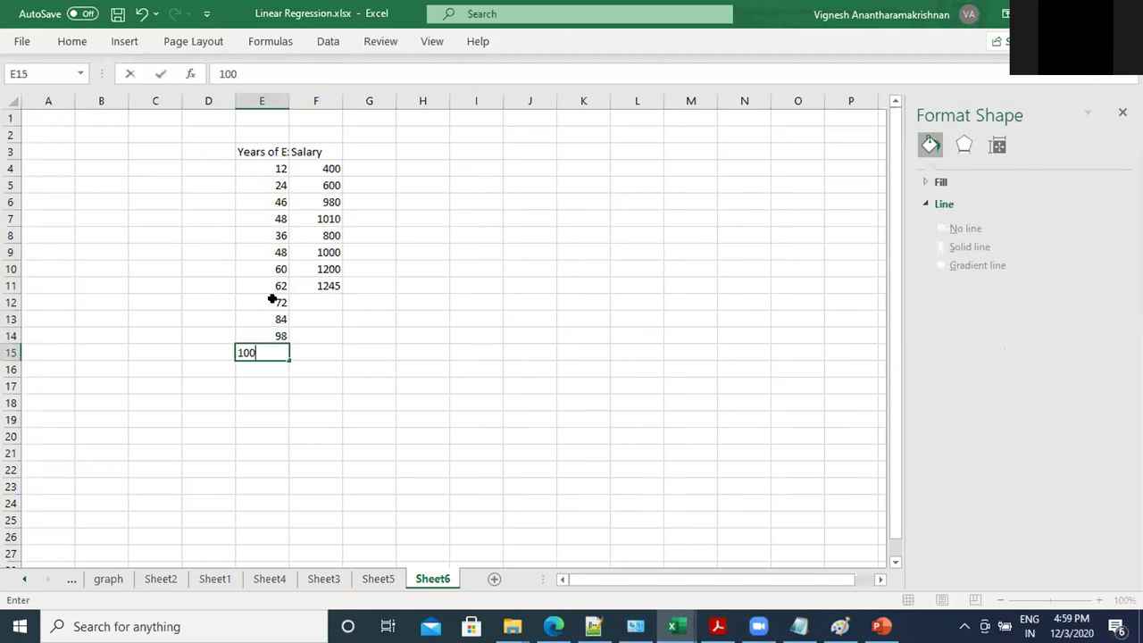
Step: Enter the salaries 1620 in F12 and 1630 in F13
key(Tab)
key(Up)
key(Up)
key(Up)
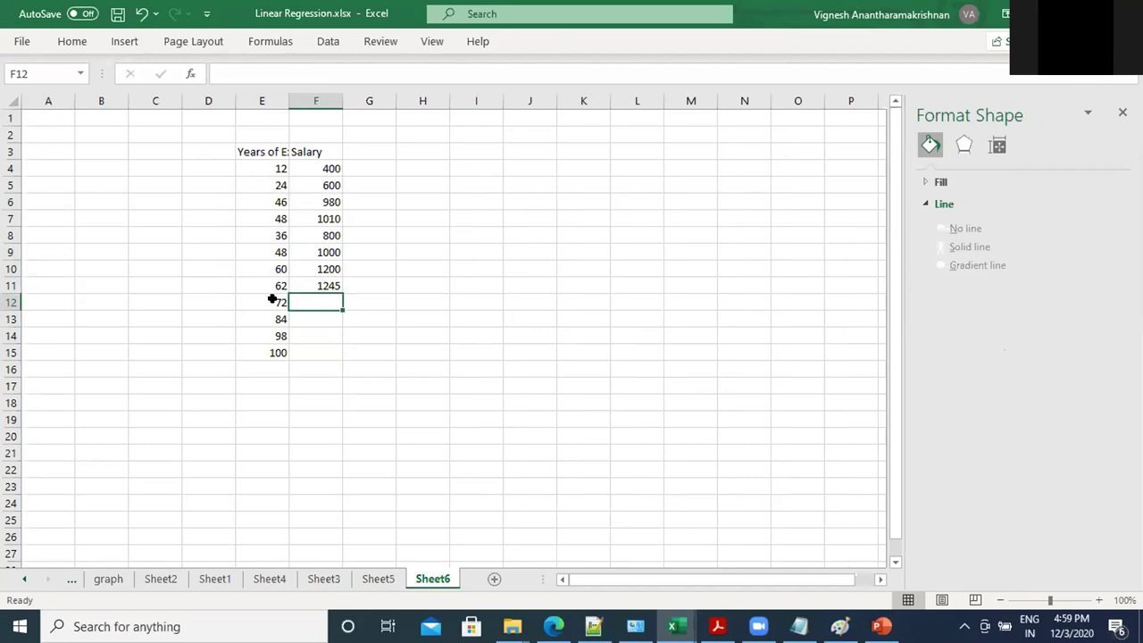
text(1620)
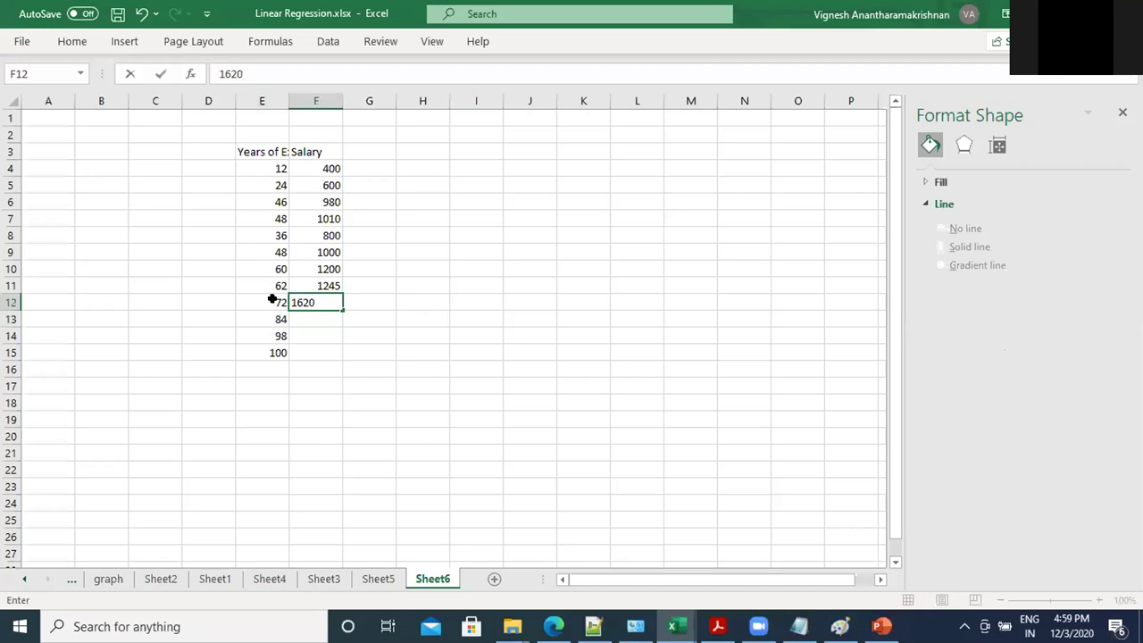
key(Return)
text(1630)
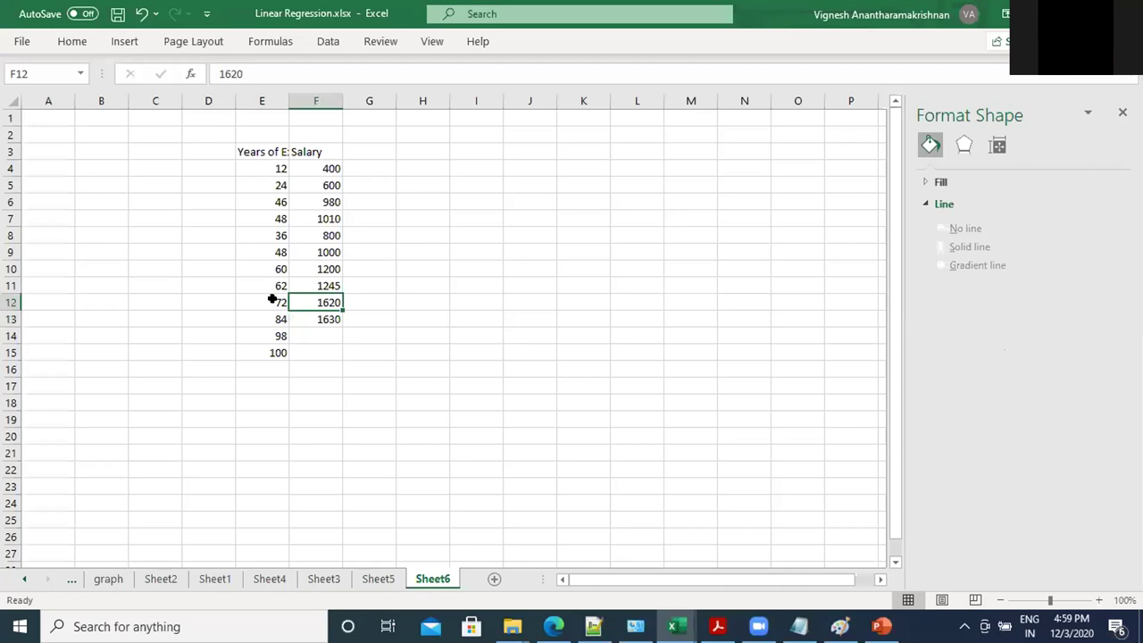
Step: Correct the salary in F12 to 1420 and enter 1750 in F14 and 2020 in F15
text(1420)
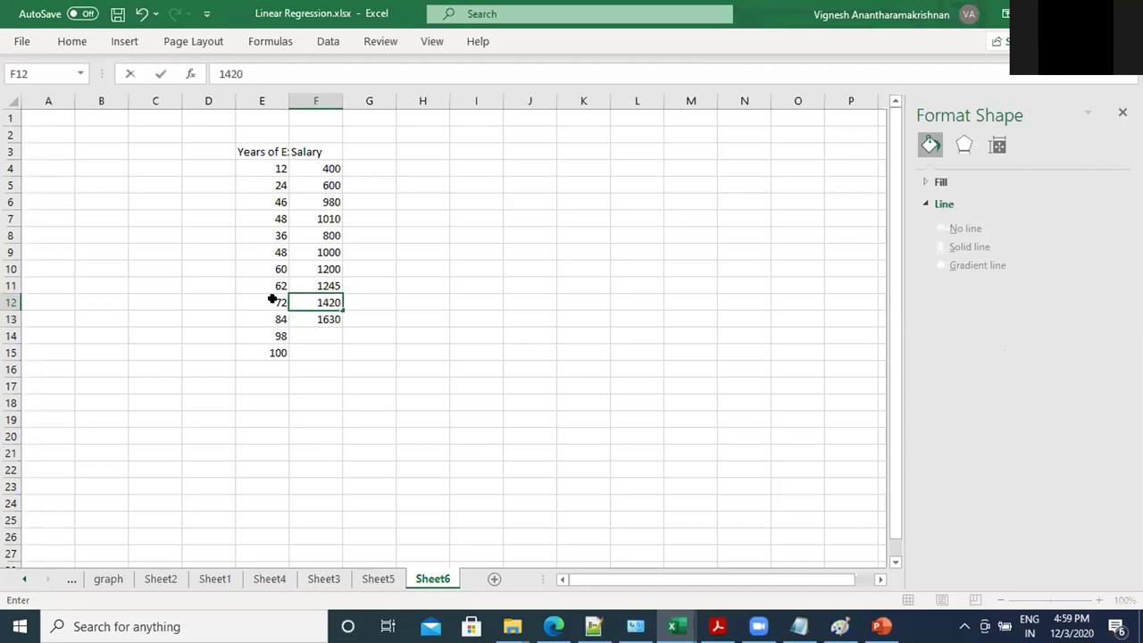
key(Return)
key(Return)
text(1750)
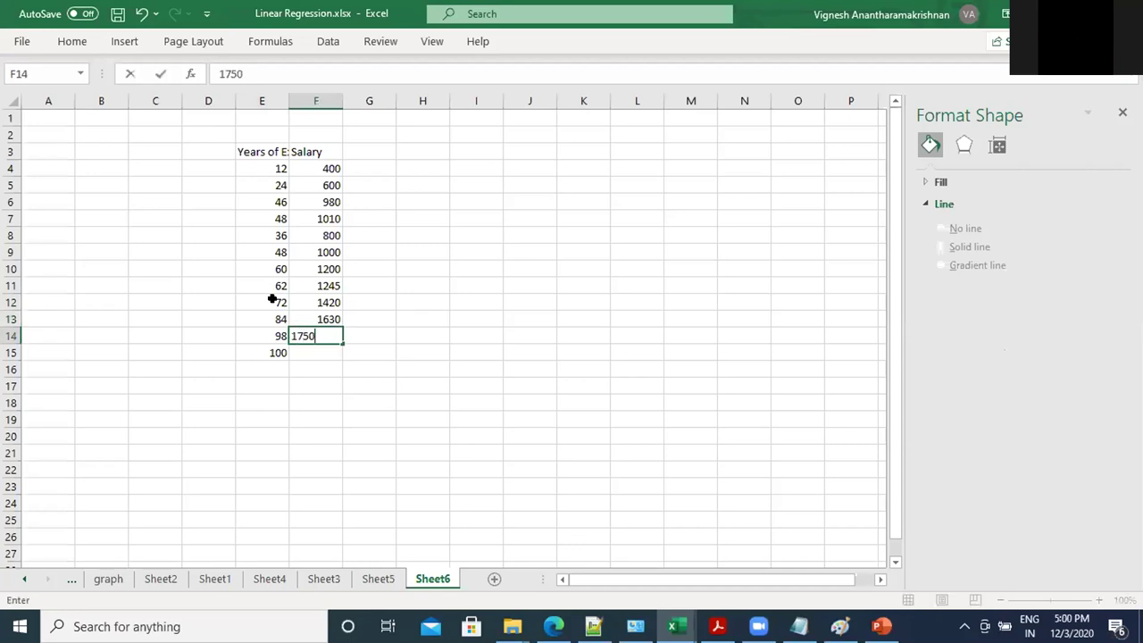
key(Return)
text(2020)
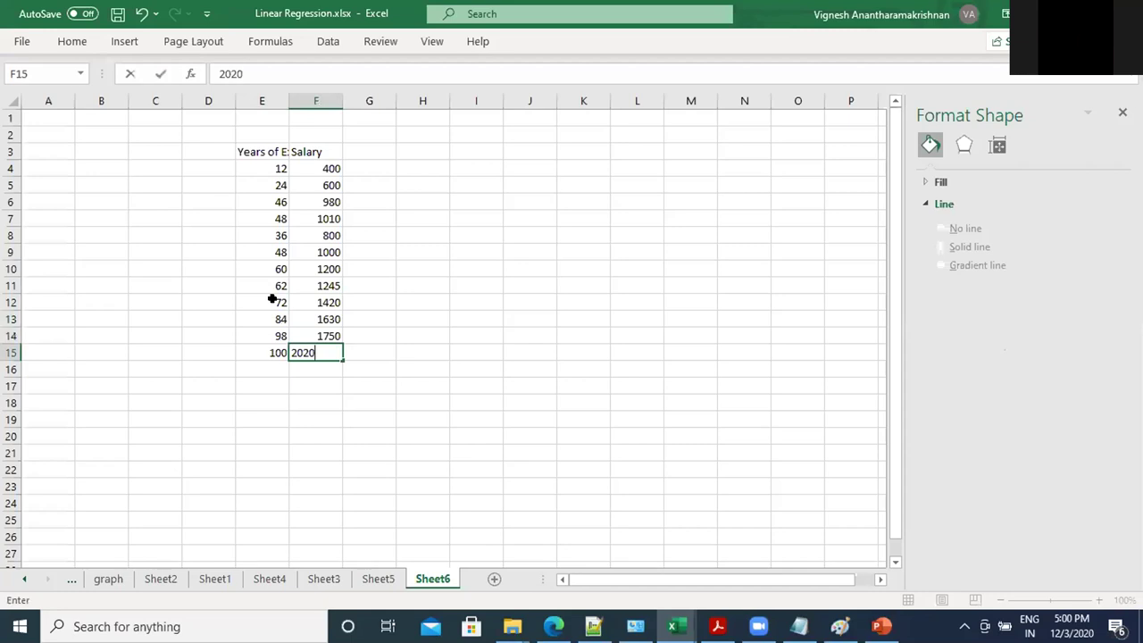
click(265, 382)
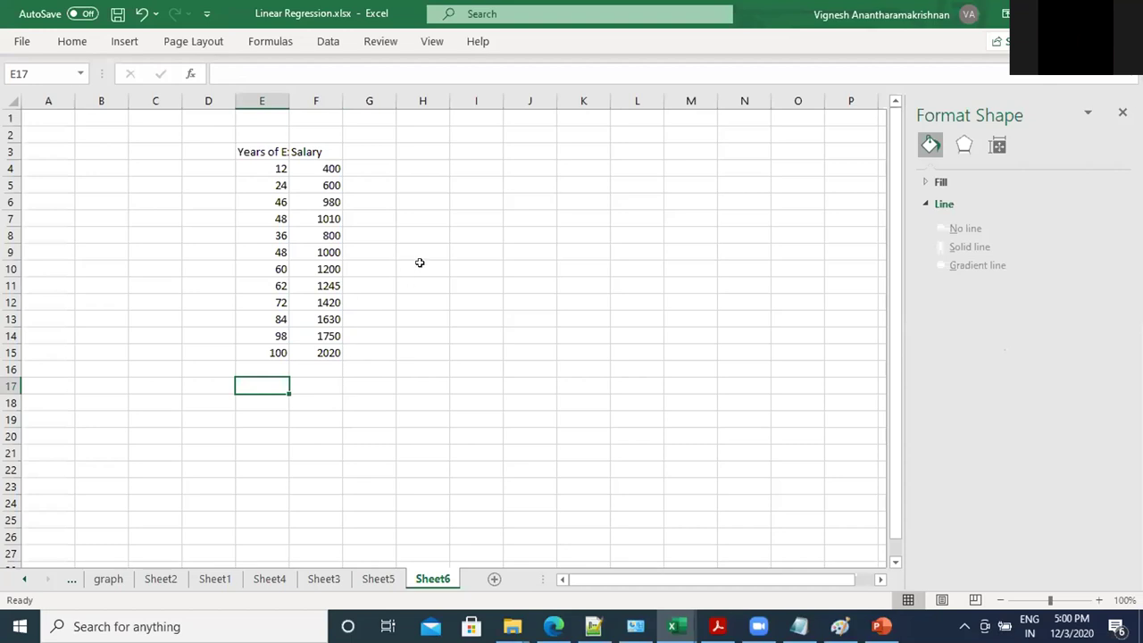
Step: Select the experience and salary table E3:F15 and start the Regression tool from Data Analysis
click(259, 150)
drag(268, 152, 332, 350)
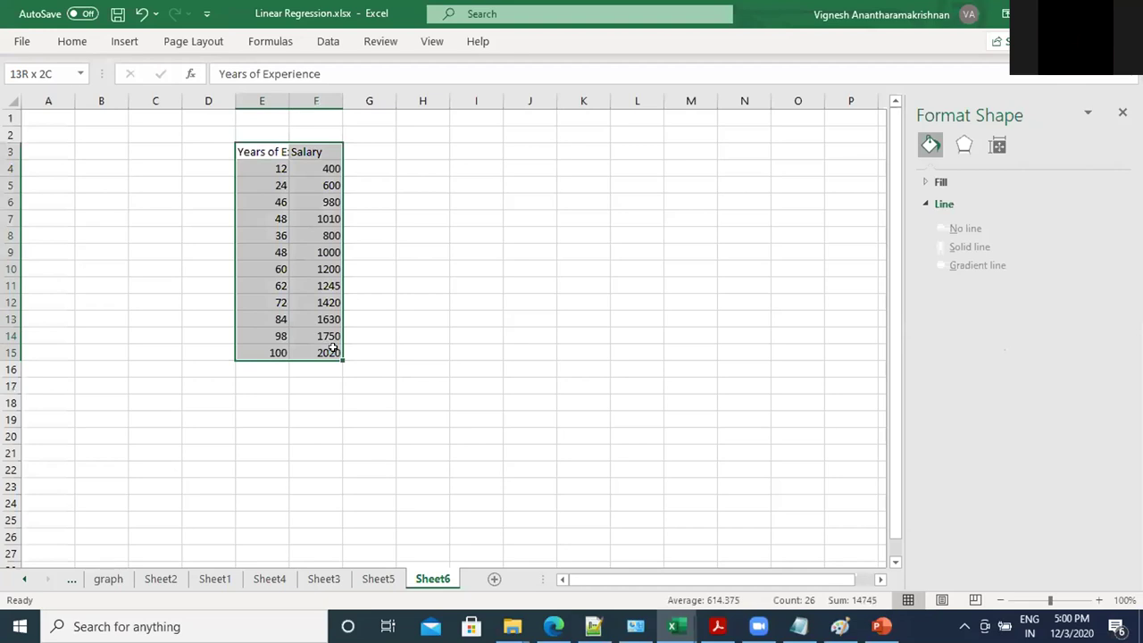
click(328, 42)
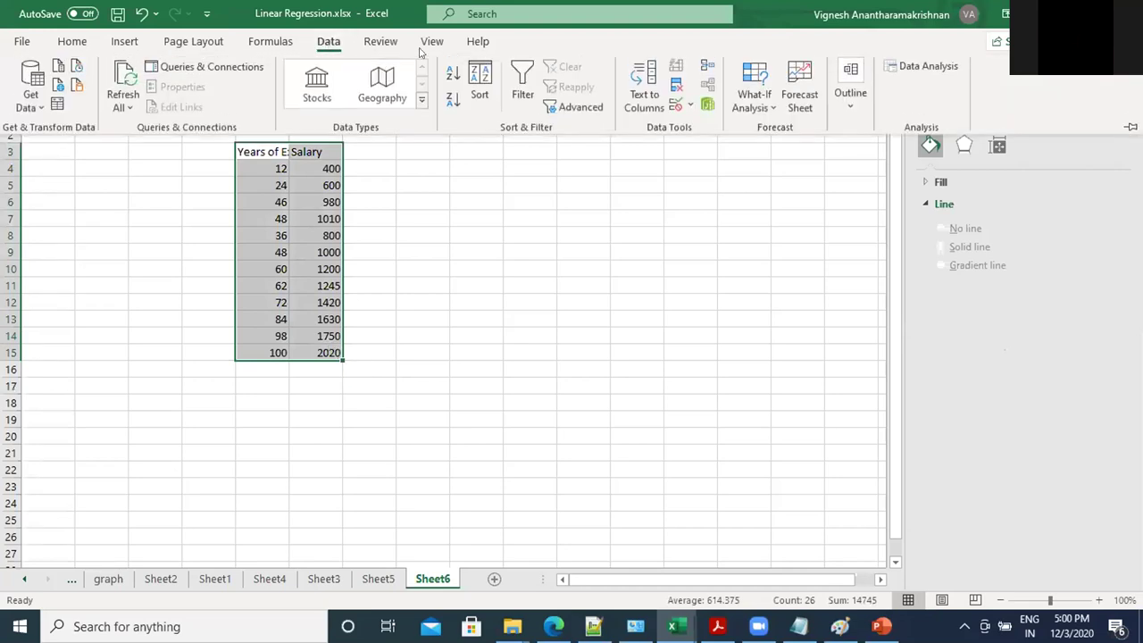
click(920, 67)
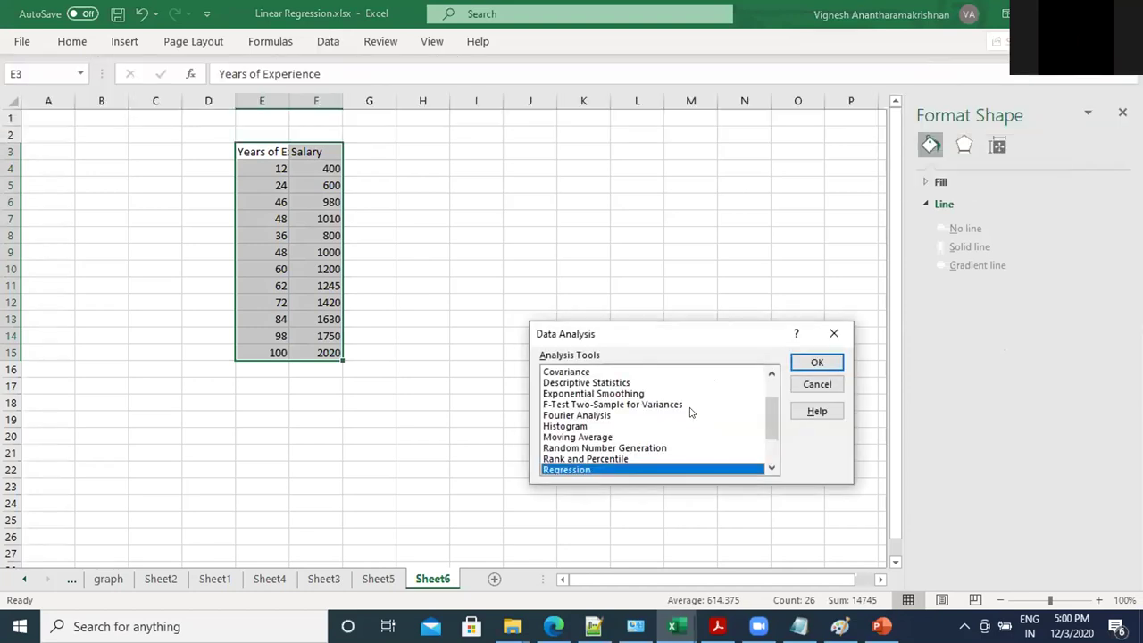
drag(771, 407, 770, 386)
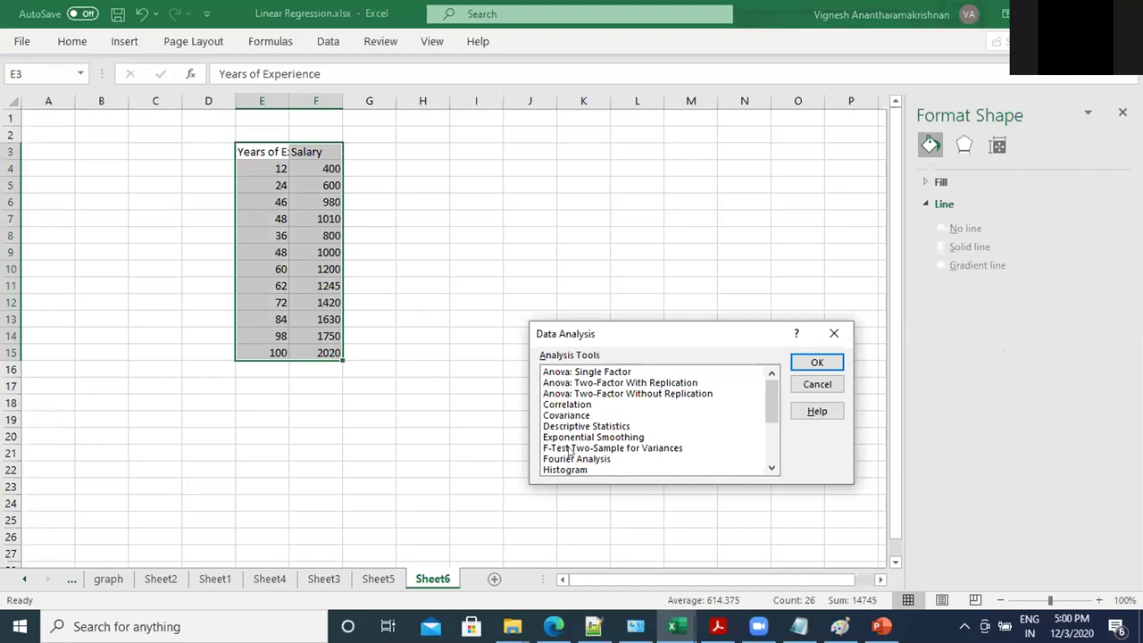
drag(767, 413, 772, 448)
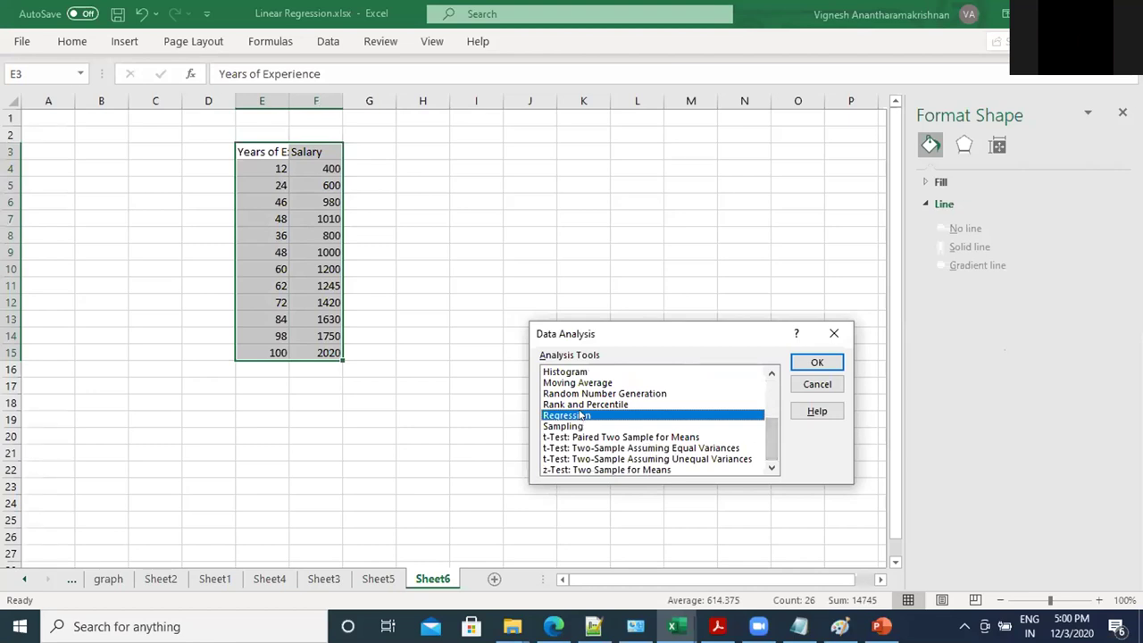
click(799, 367)
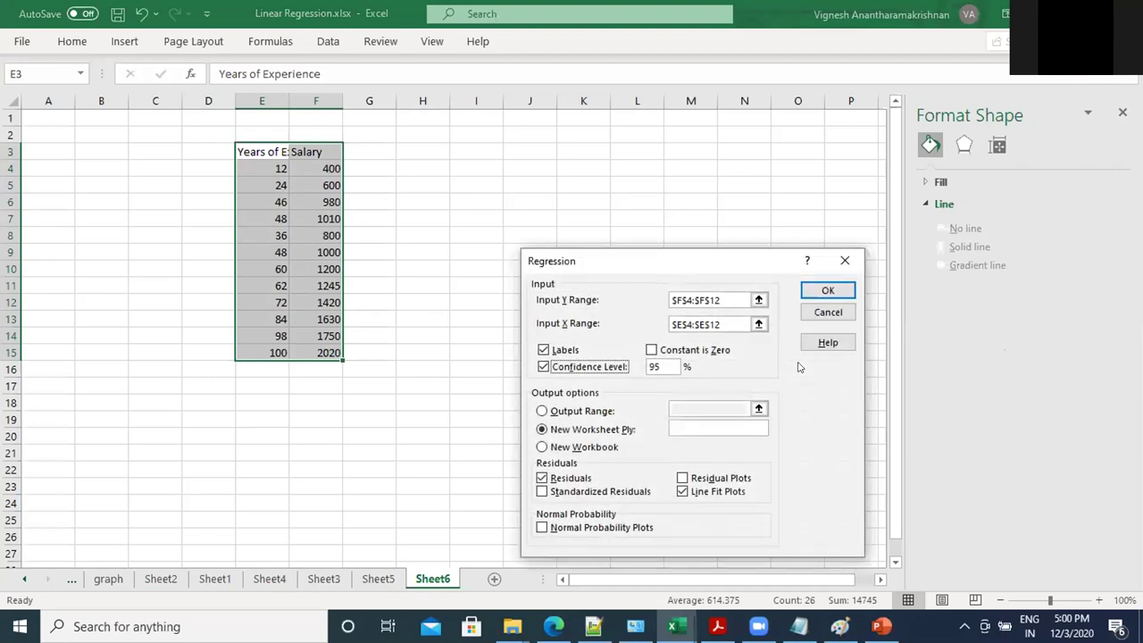
Step: Set the regression's Input Y Range to the Salary column with its header, $F$3:$F$15
drag(703, 250, 683, 125)
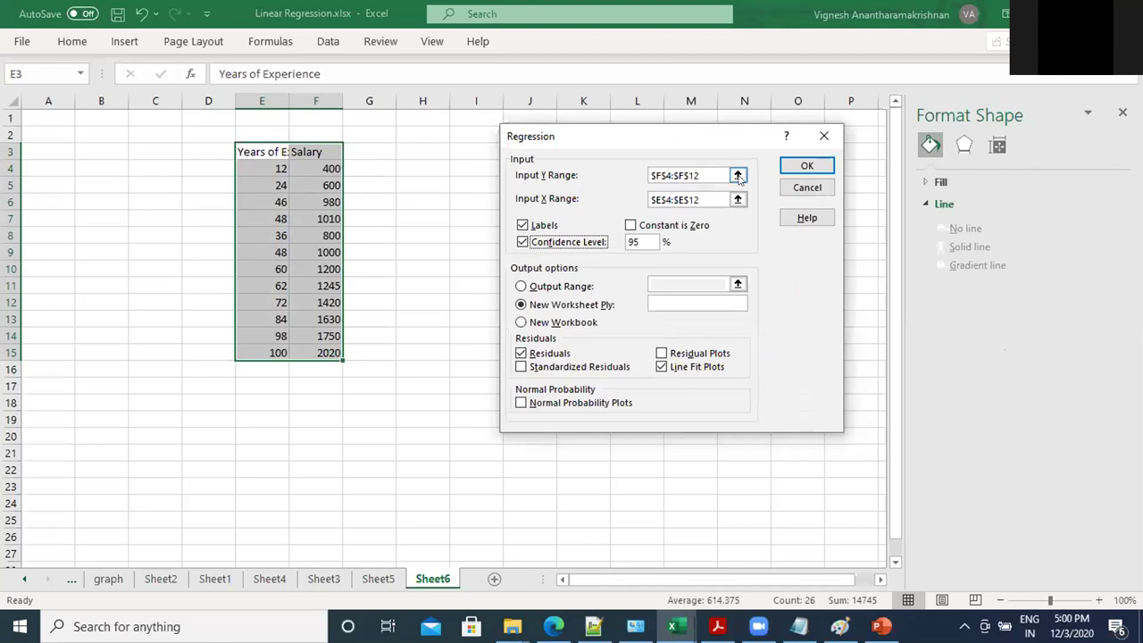
click(737, 176)
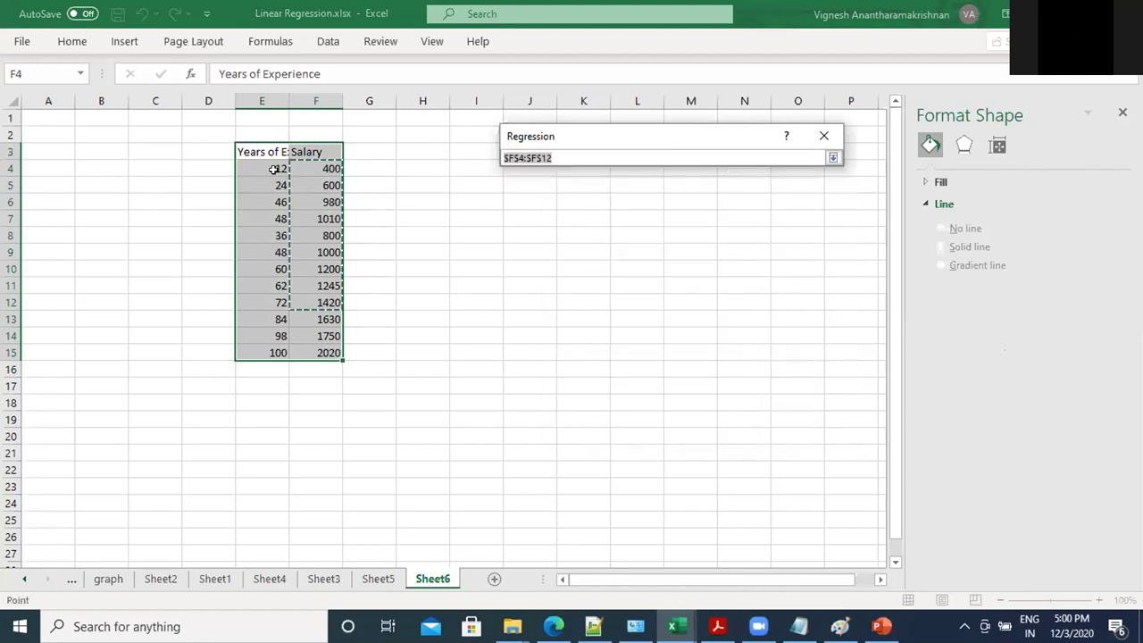
drag(306, 162, 318, 347)
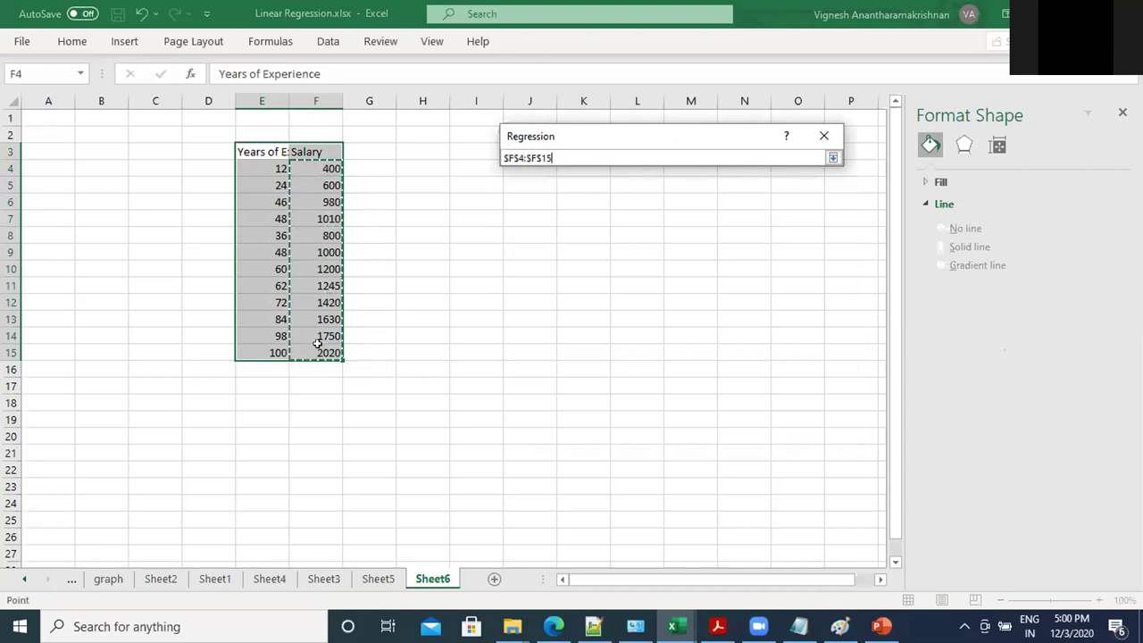
drag(324, 147, 327, 353)
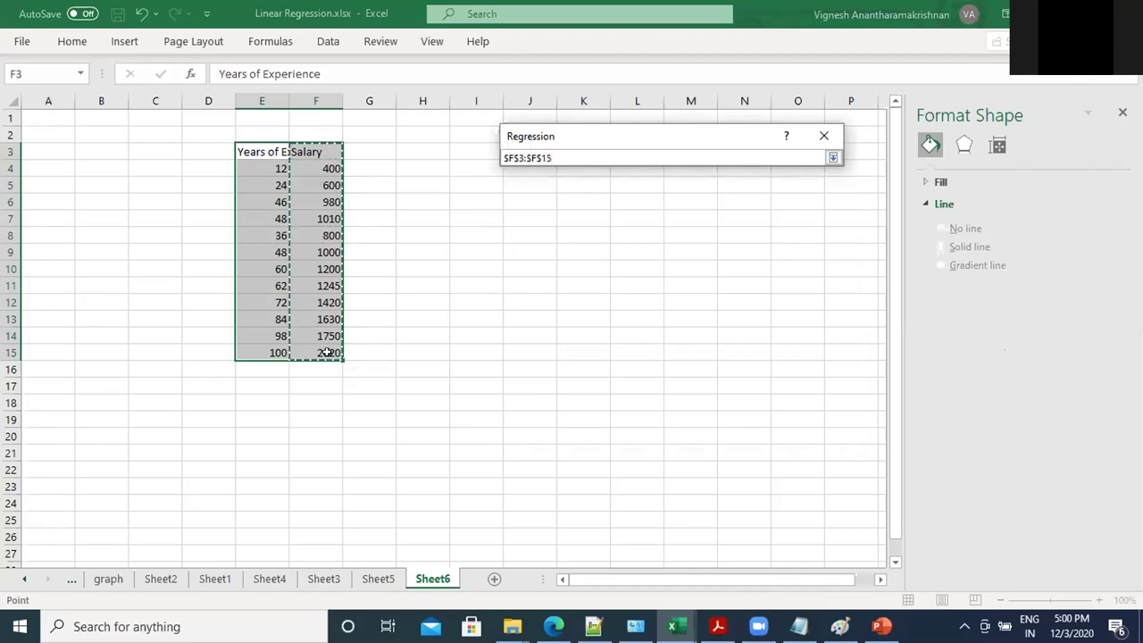
click(823, 132)
Step: Set the regression's Input X Range to the Years of Experience column with its header, $E$3:$E$15
click(735, 198)
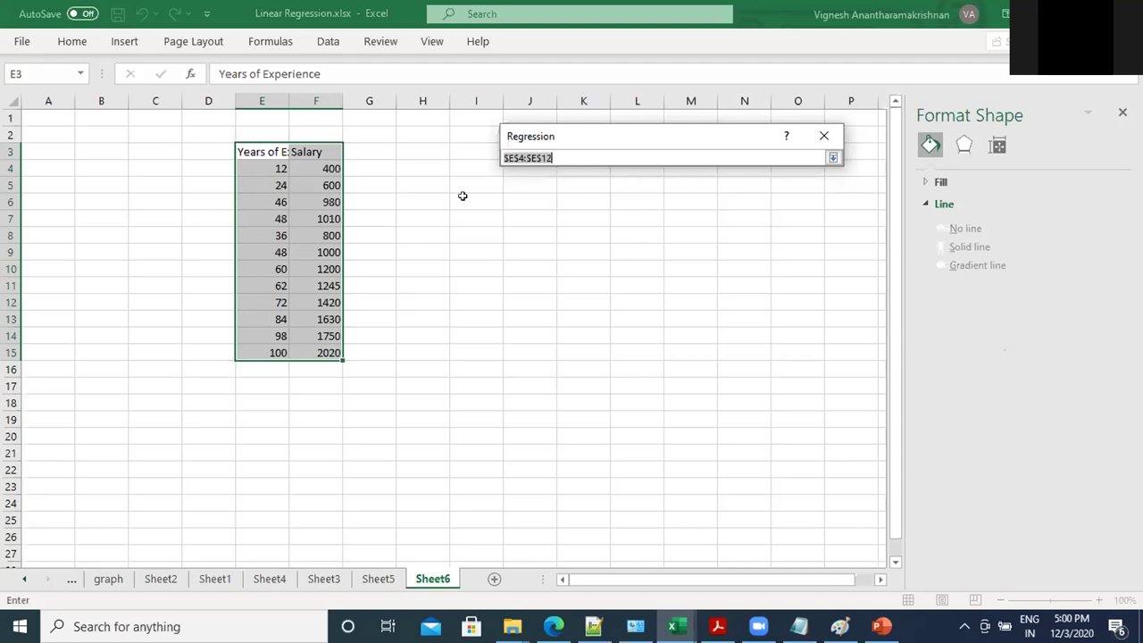
drag(272, 152, 275, 352)
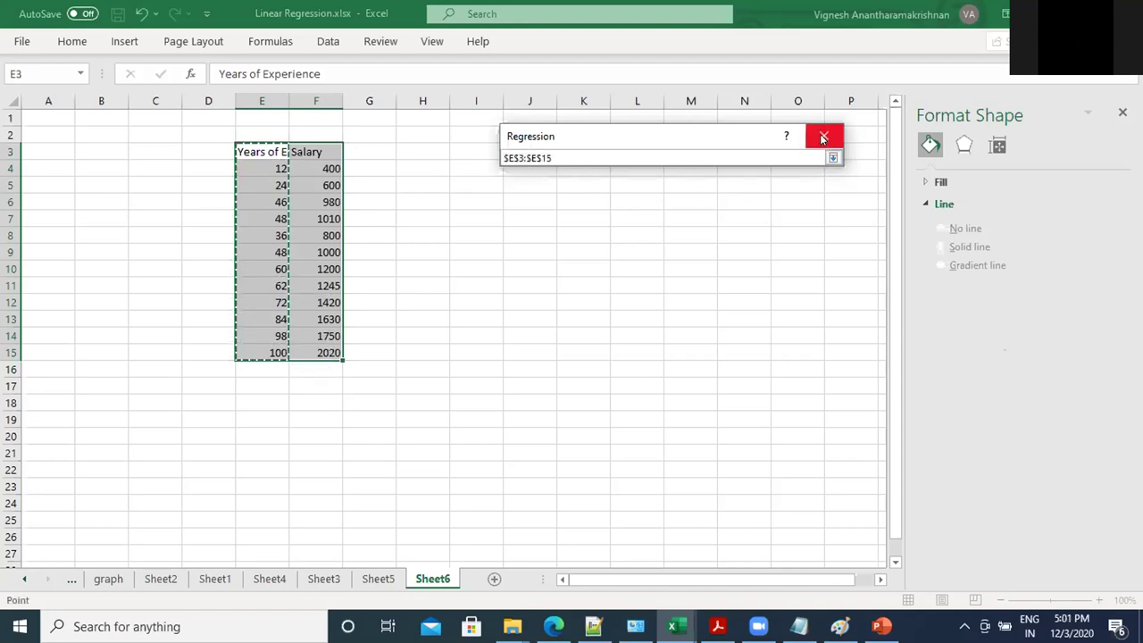
click(822, 138)
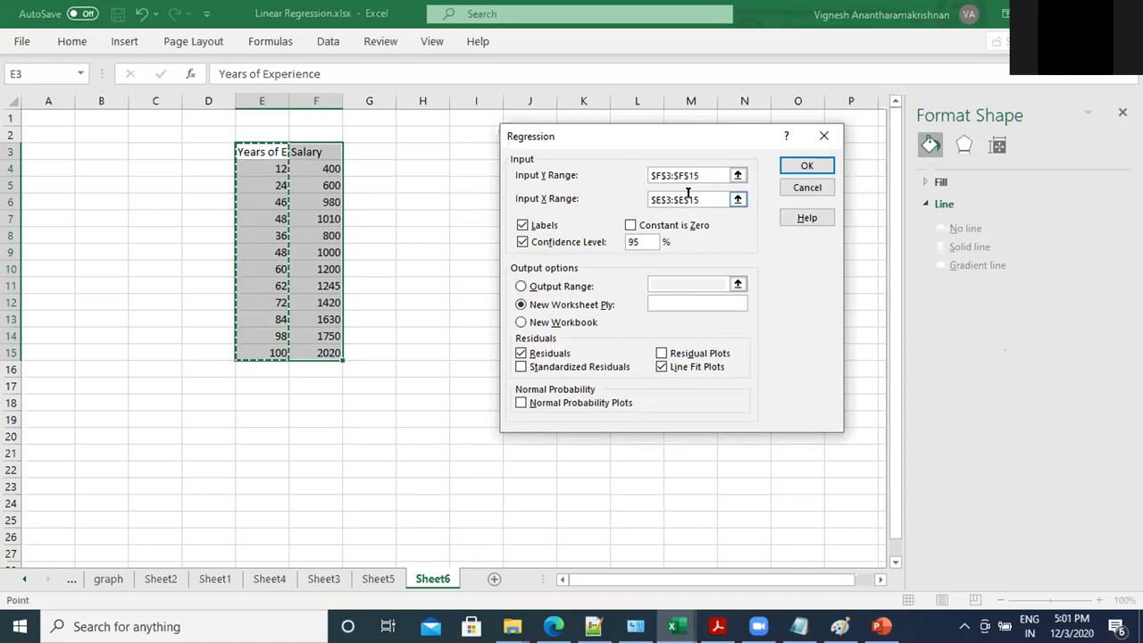
Step: Keep Labels enabled, disable Line Fit Plots, enable Standardized Residuals, and direct the regression output to a new workbook
click(522, 225)
click(523, 225)
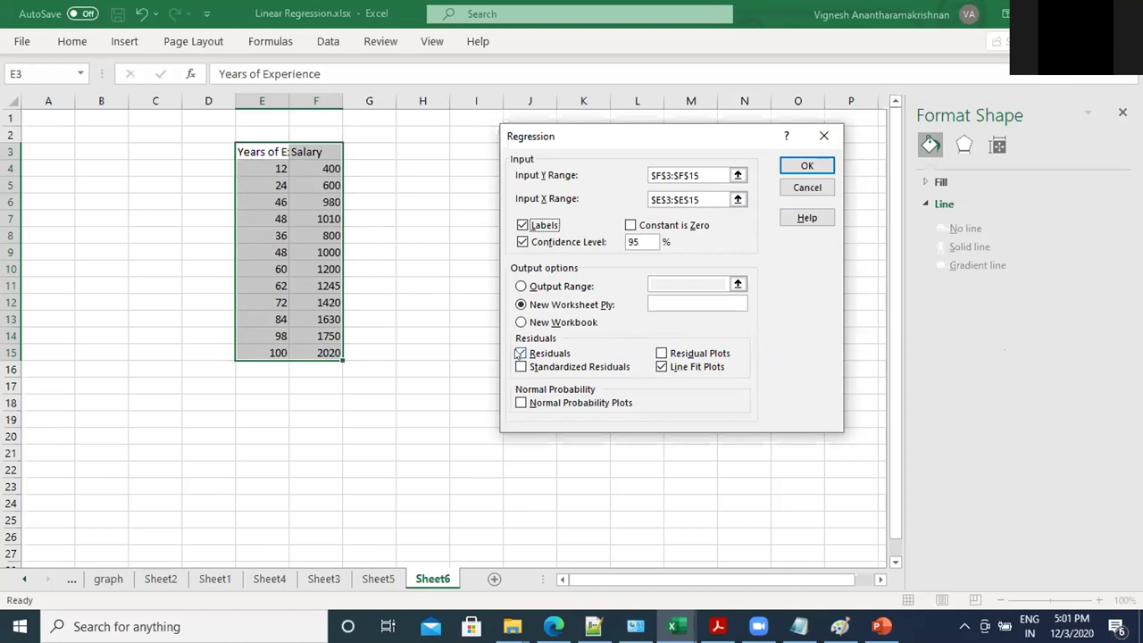
click(661, 367)
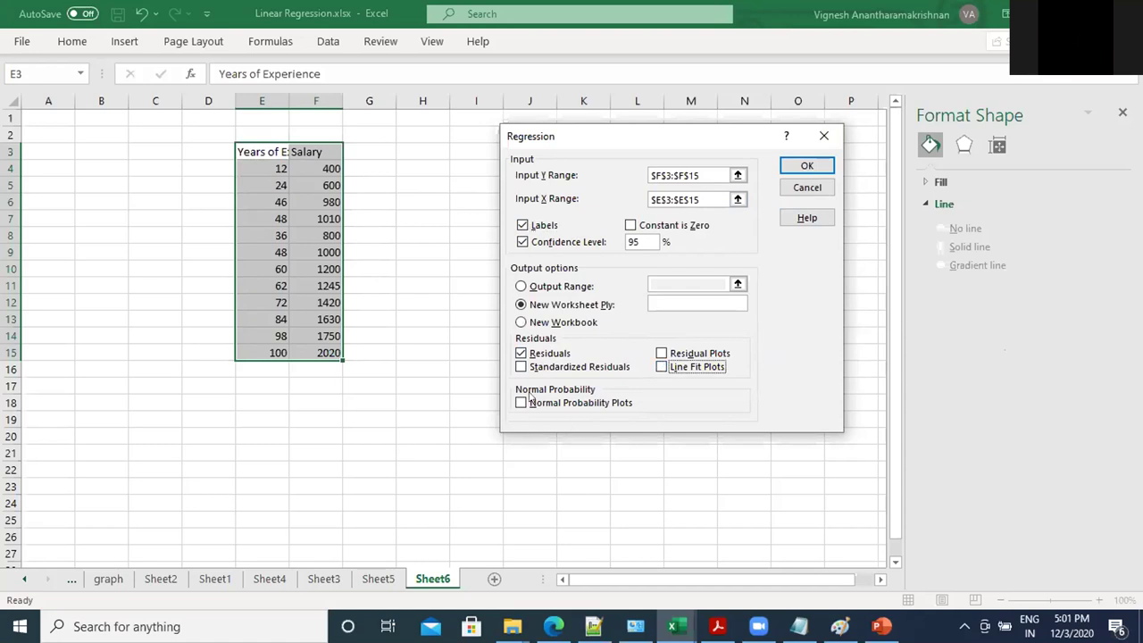
click(522, 368)
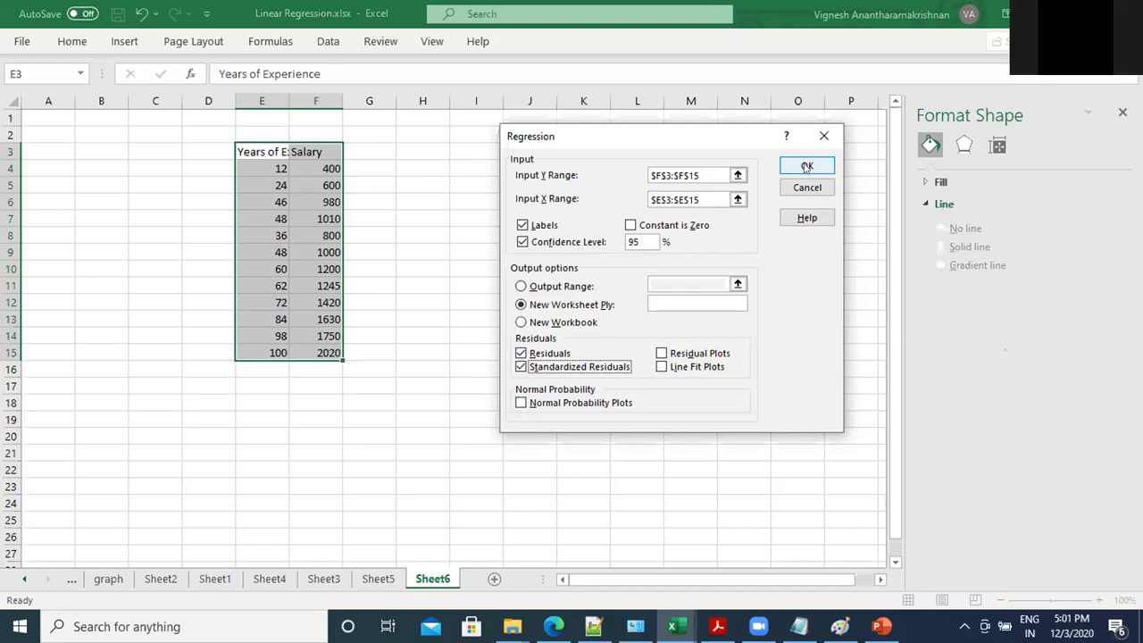
click(519, 318)
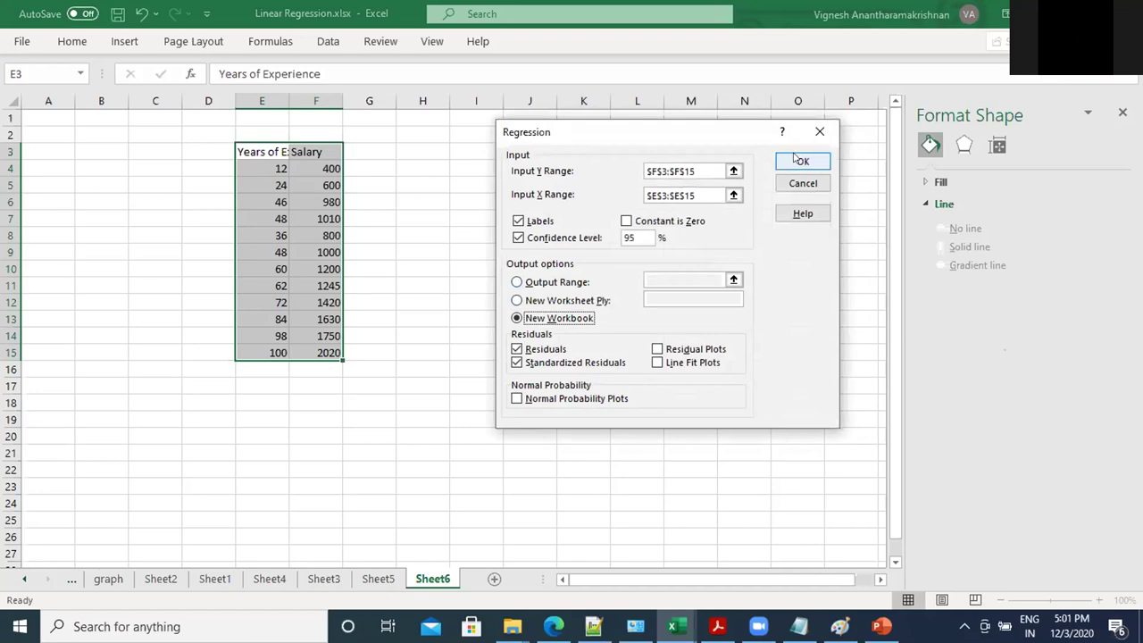
Step: Run the regression into the new workbook and autofit column A of the summary output
click(801, 160)
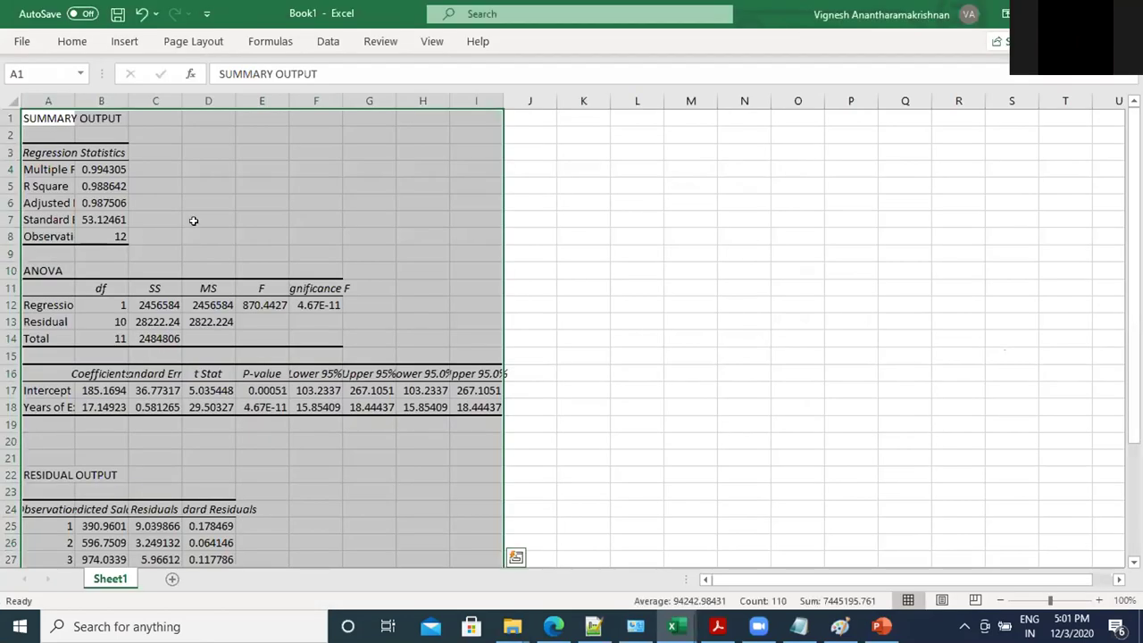
click(193, 219)
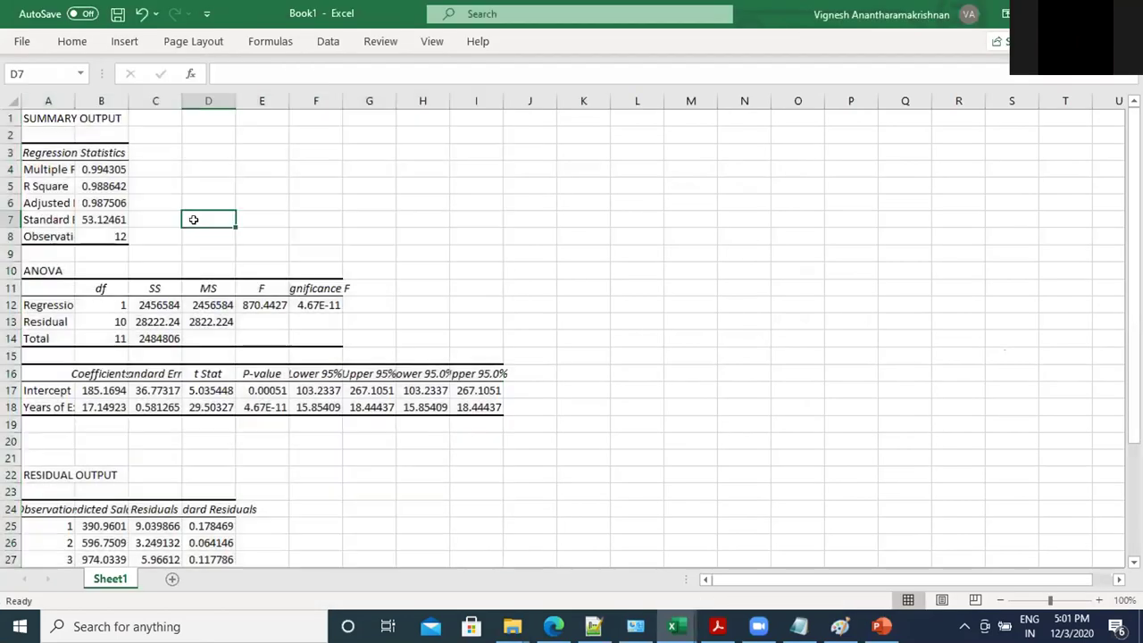
double_click(75, 100)
Step: Examine the regression statistics from Multiple R to Observations, followed by the ANOVA, coefficients and residual output tables
click(72, 170)
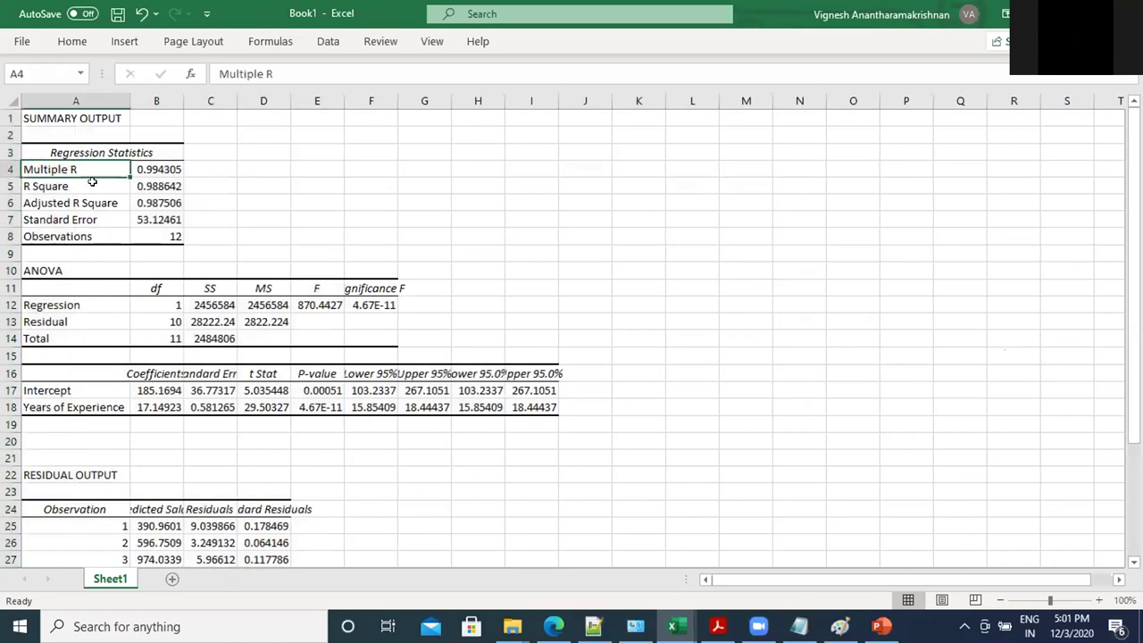
click(74, 187)
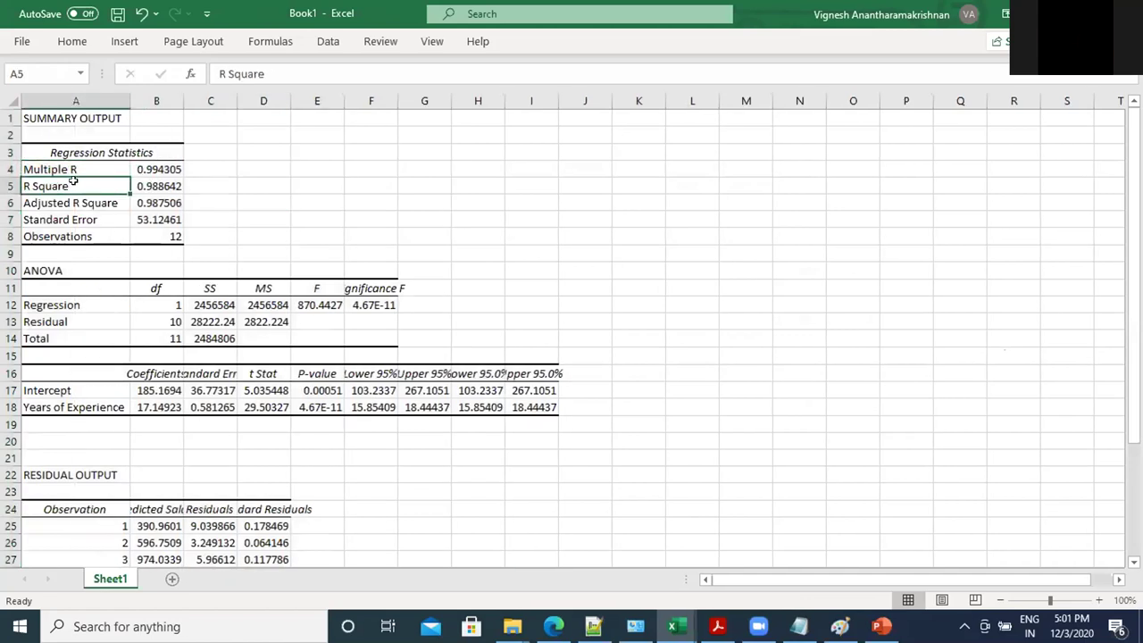
click(76, 202)
click(78, 220)
click(78, 234)
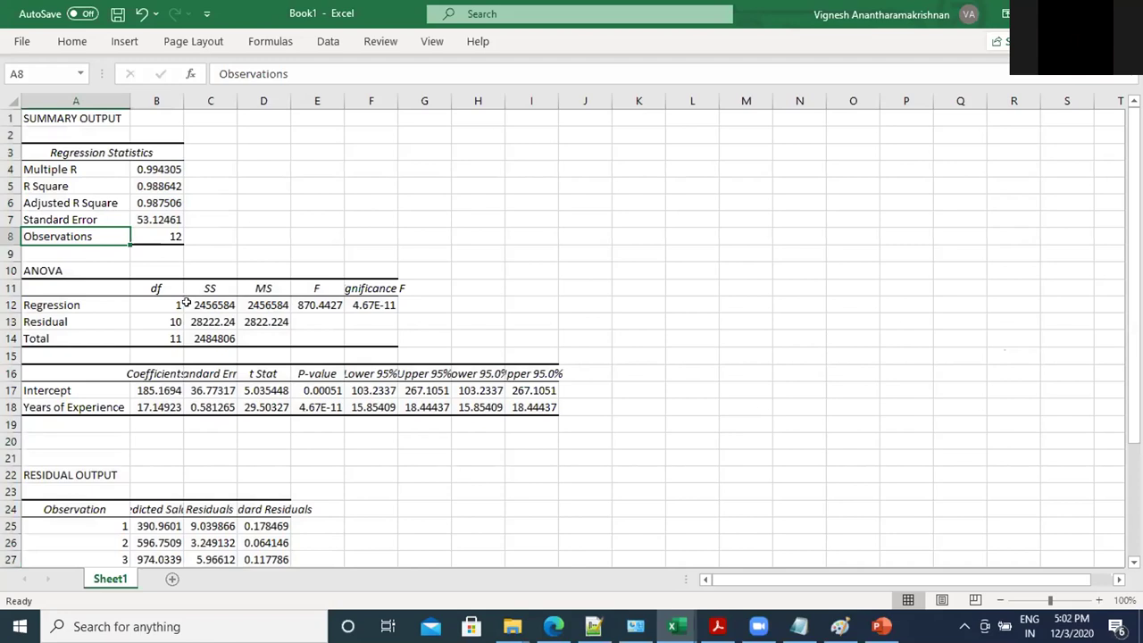
scroll(60, 390, down, 2)
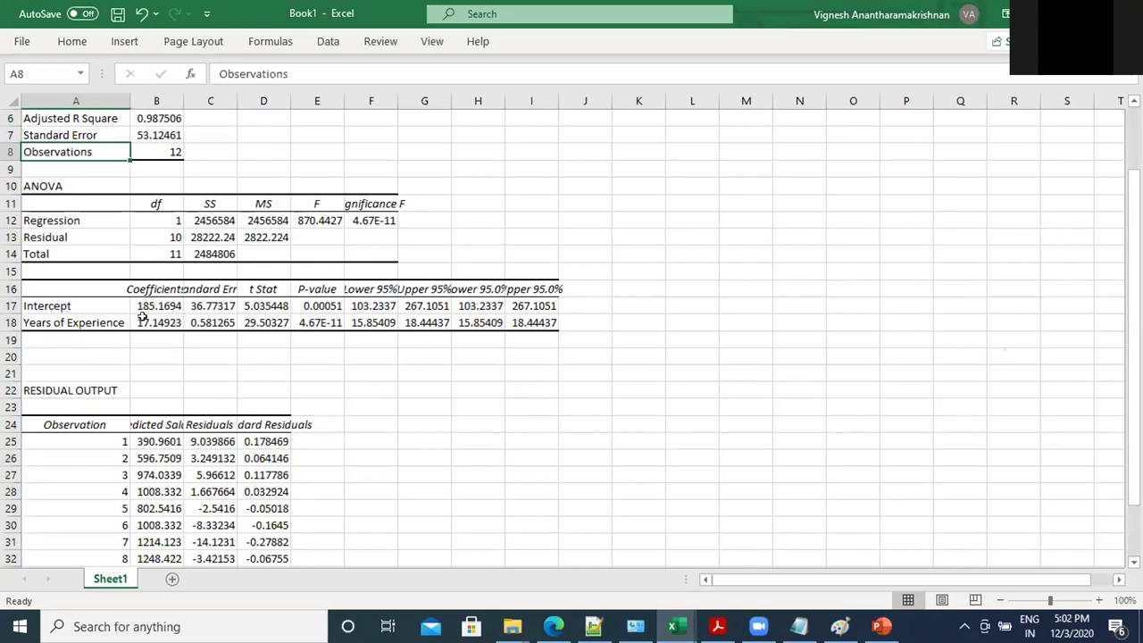
scroll(142, 317, down, 2)
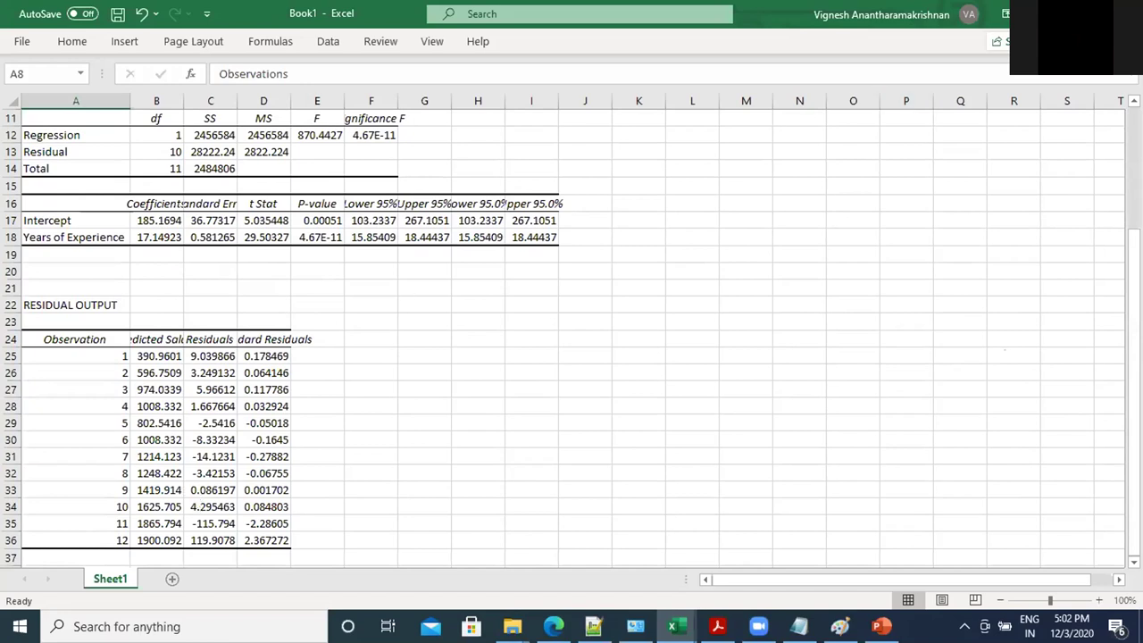
Step: Return to the Linear Regression workbook, insert a markers-only scatter chart from E3:F16 on Sheet6, and place it beside the table
key(alt+Tab)
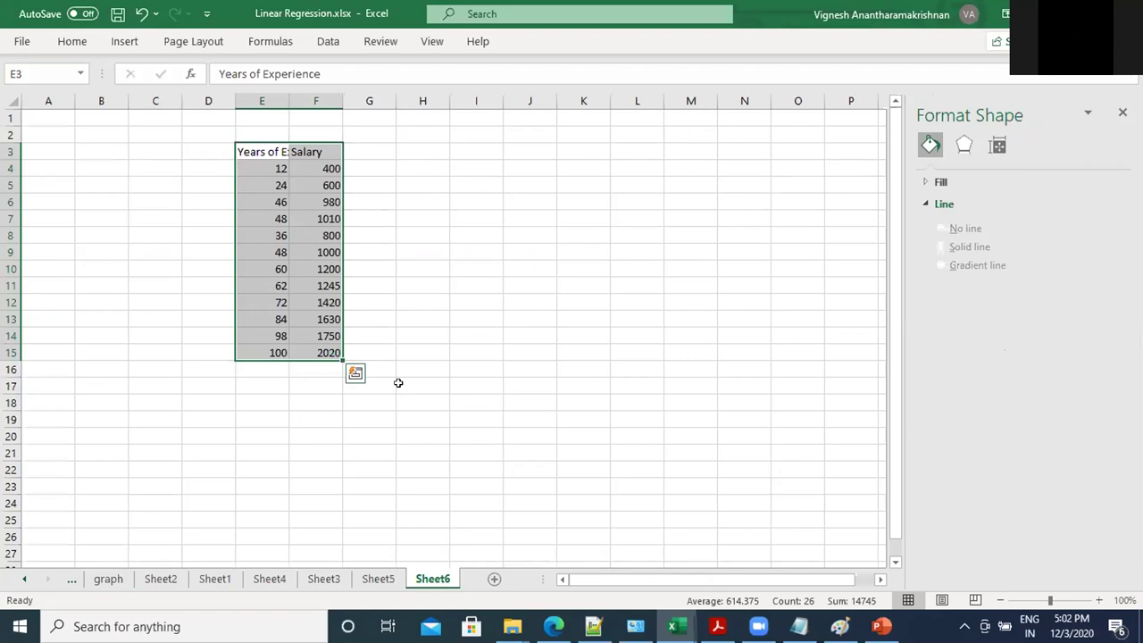
drag(260, 151, 321, 368)
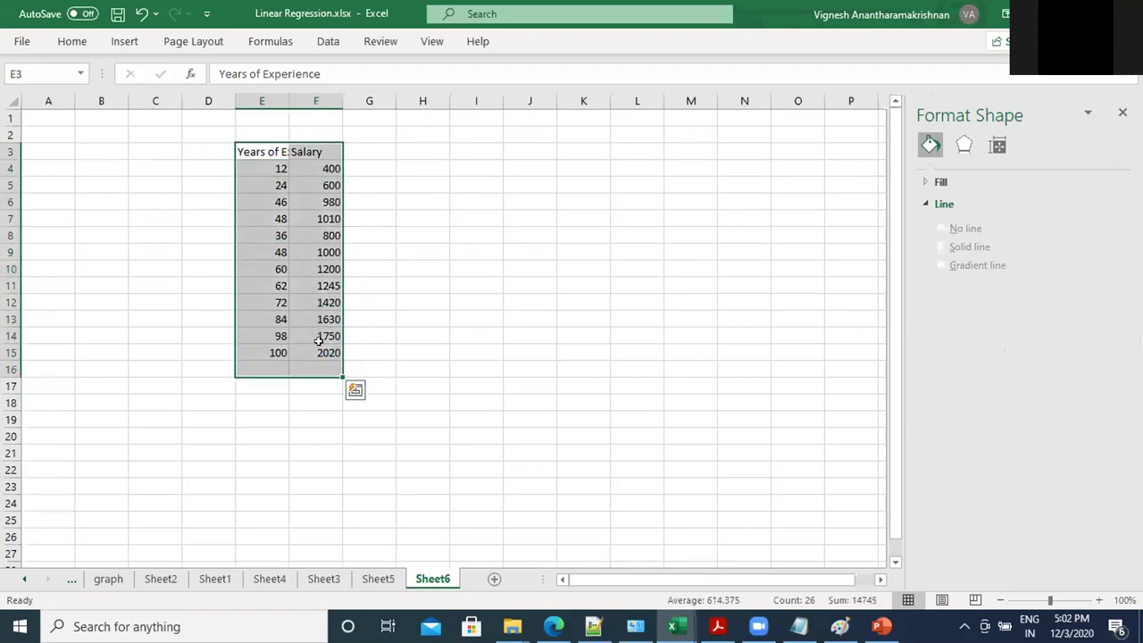
click(135, 42)
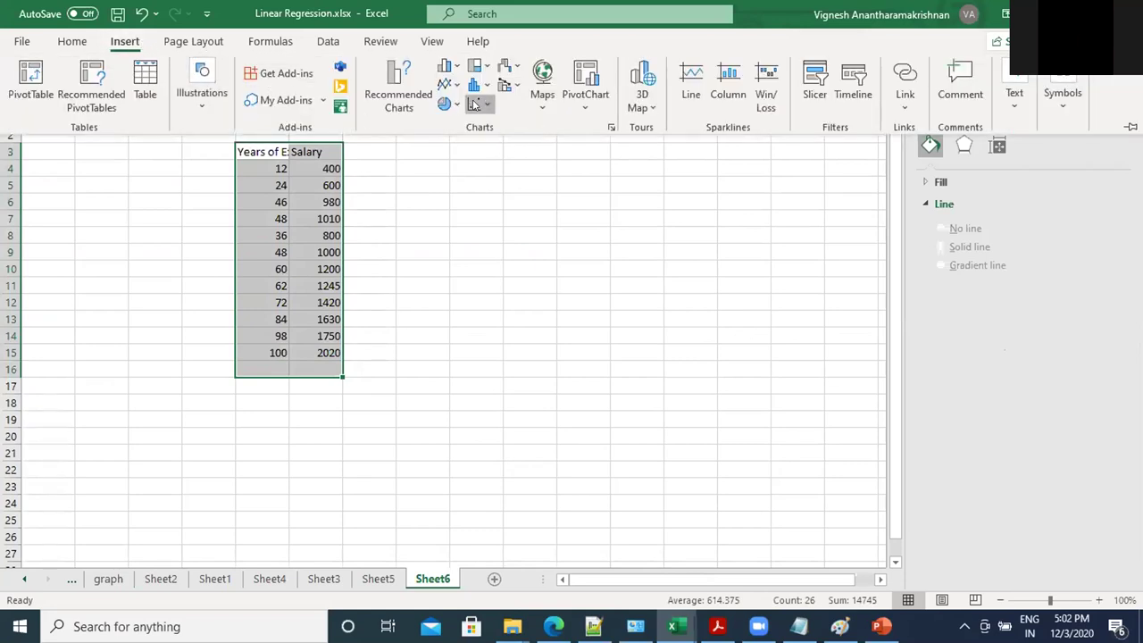
click(474, 106)
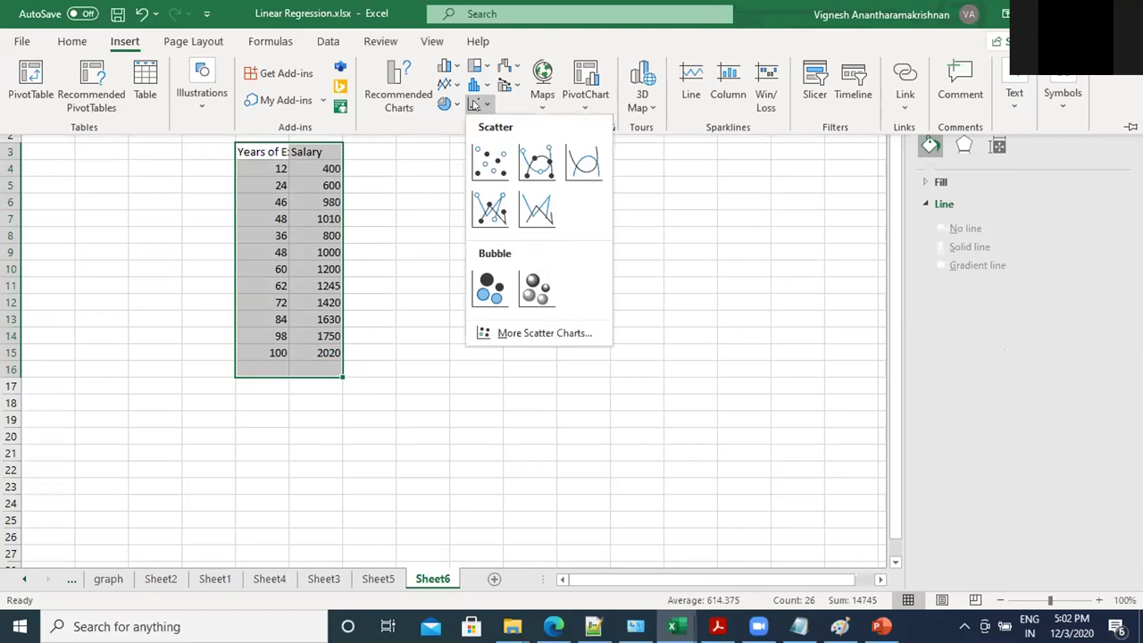
click(485, 167)
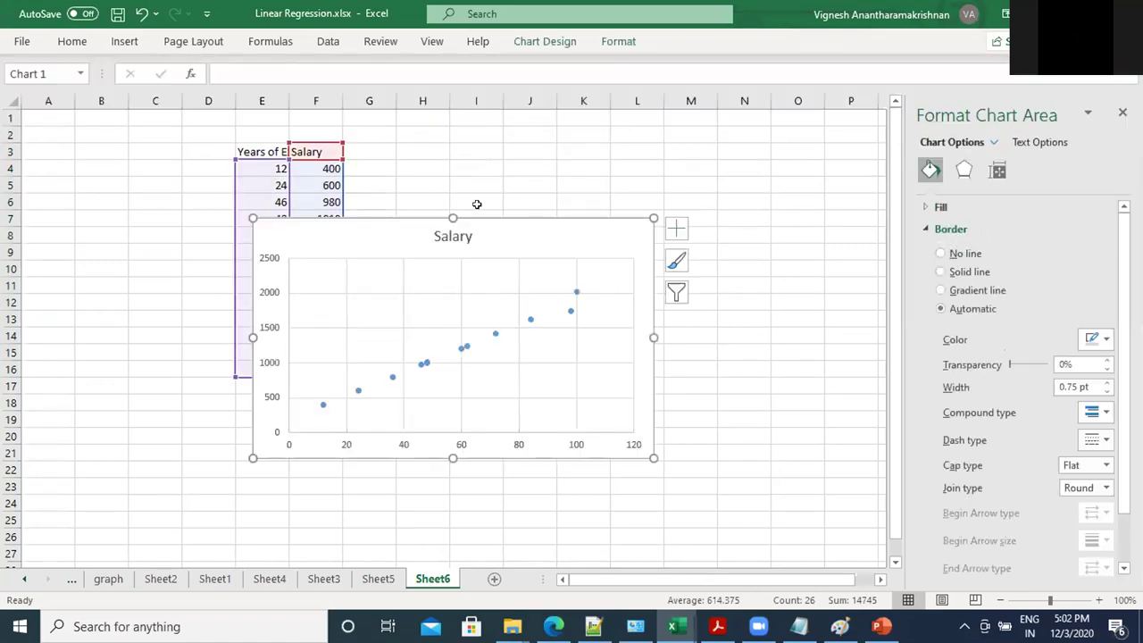
drag(484, 227, 653, 155)
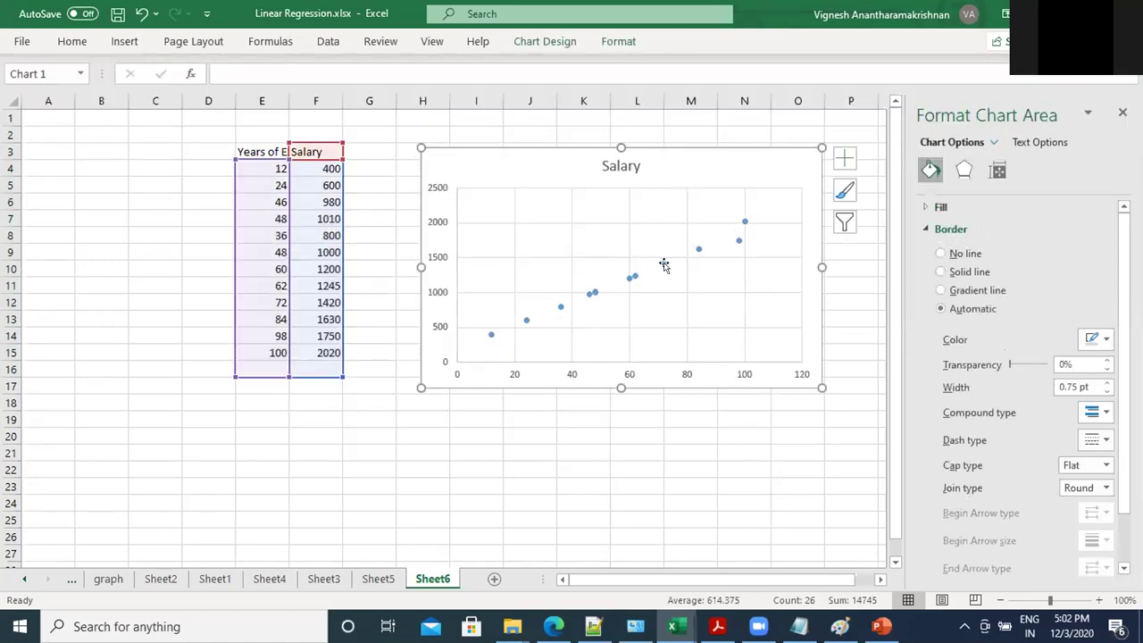
Step: Add a linear trendline to the chart's Salary series and display its equation on the chart
click(594, 292)
right_click(594, 292)
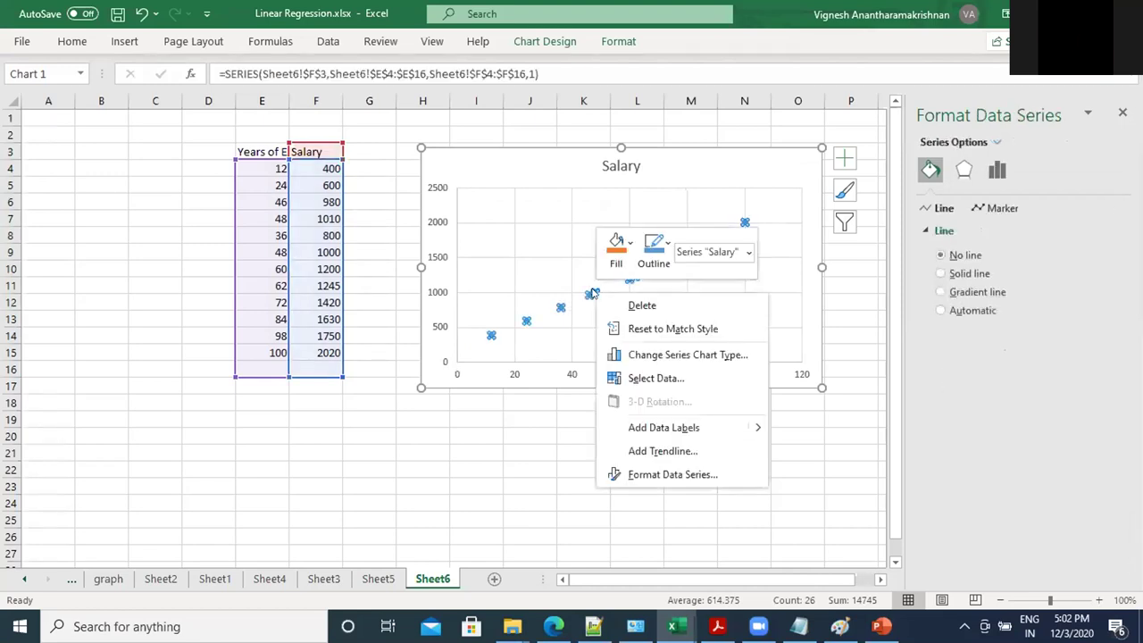
click(673, 454)
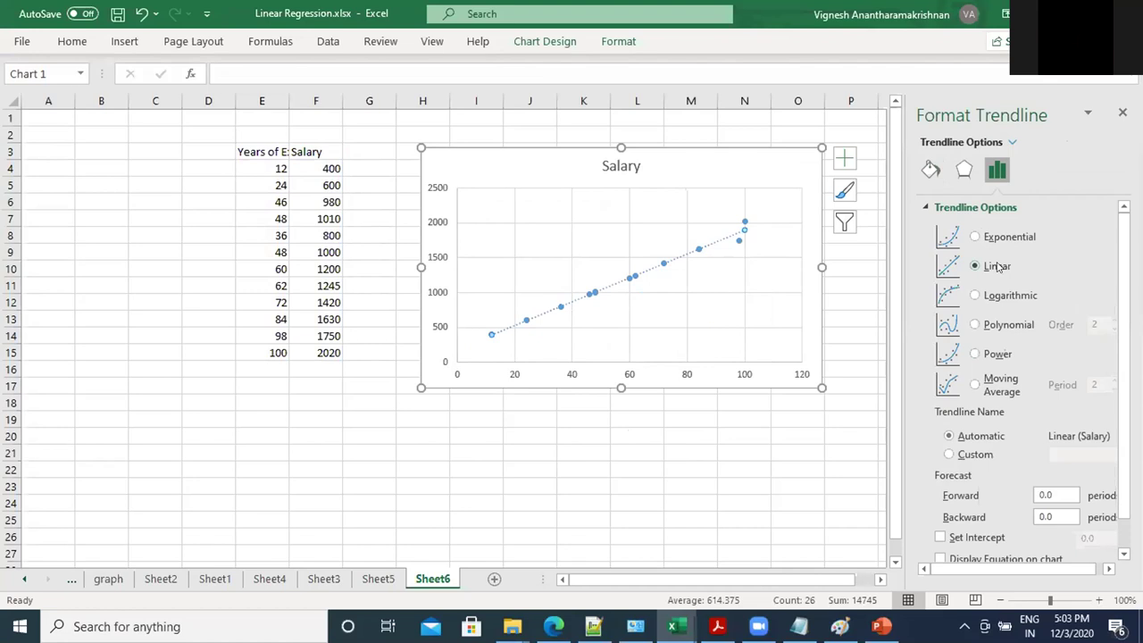
click(929, 170)
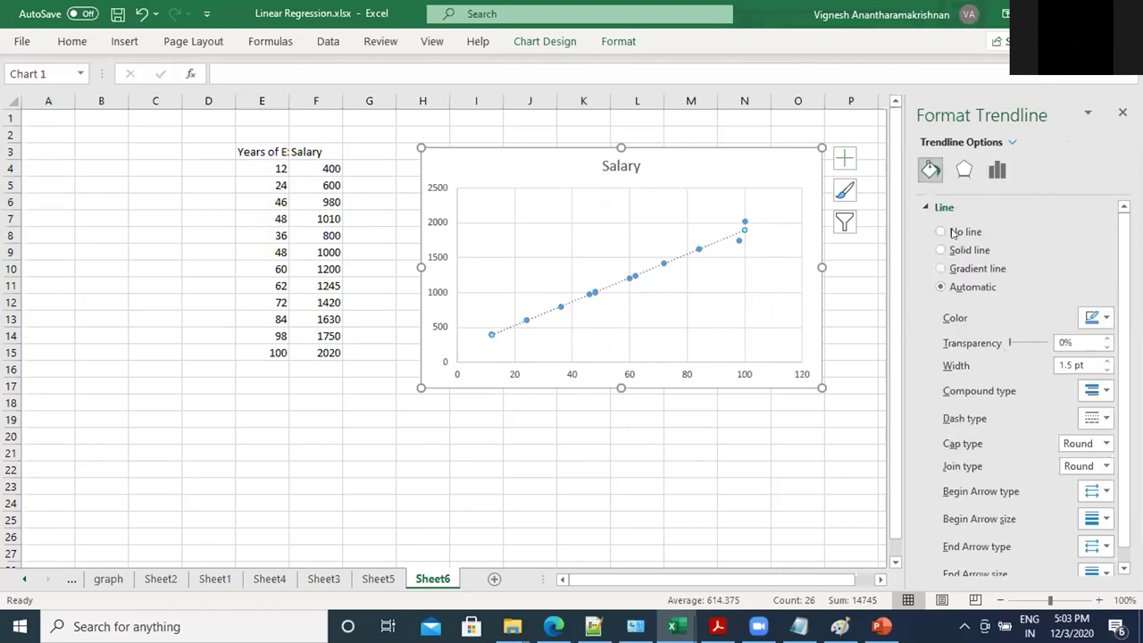
click(964, 172)
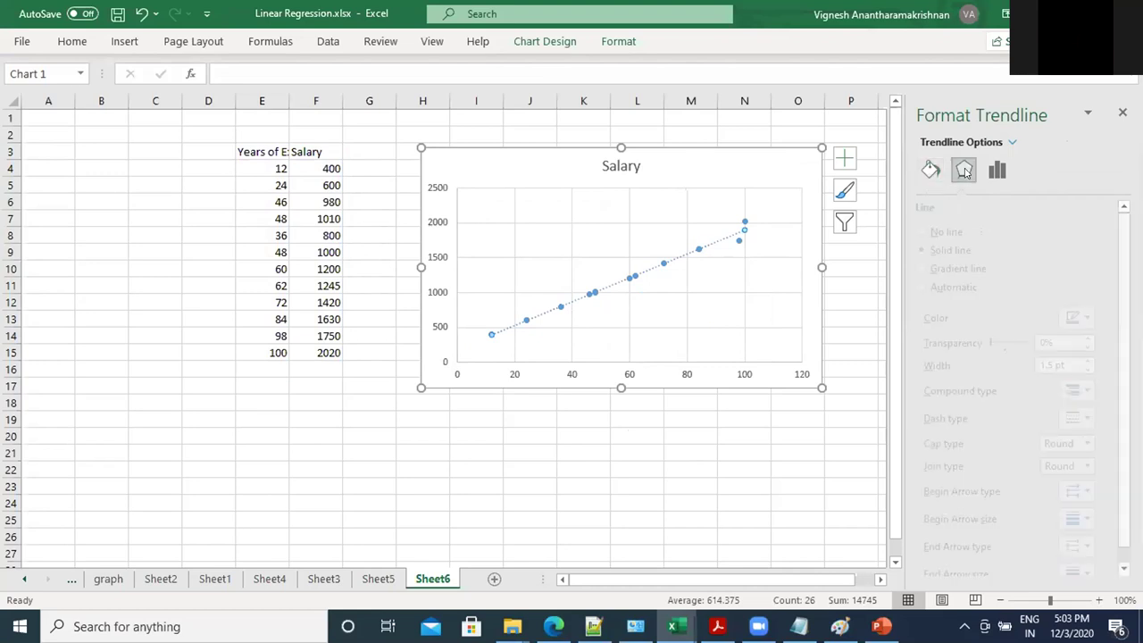
click(995, 173)
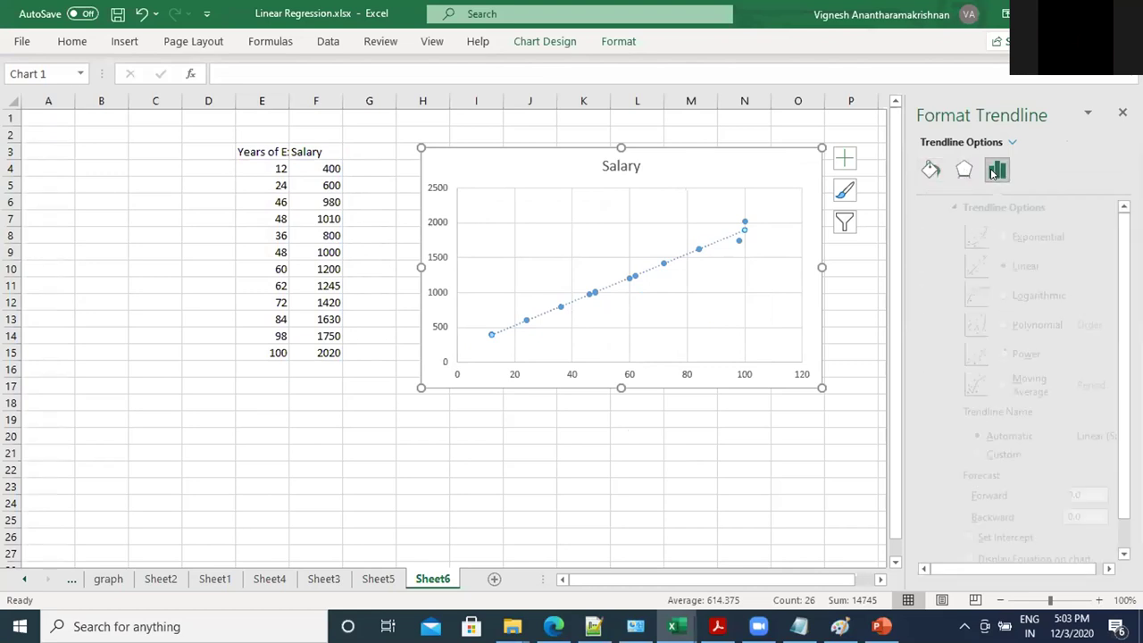
scroll(982, 455, down, 1)
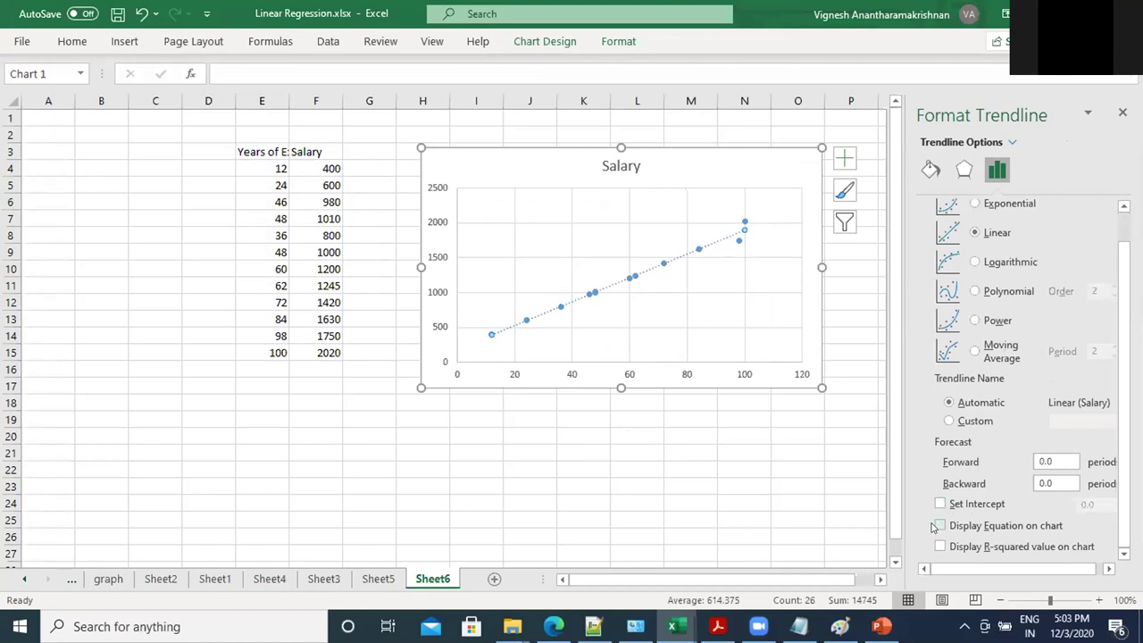
click(939, 526)
click(378, 580)
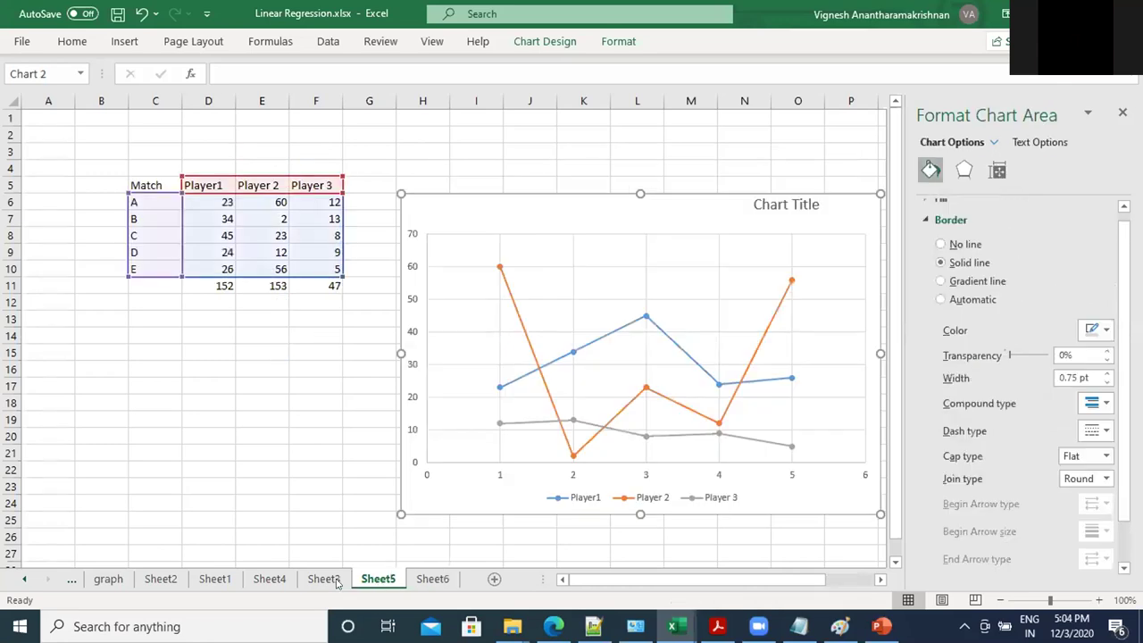
click(324, 580)
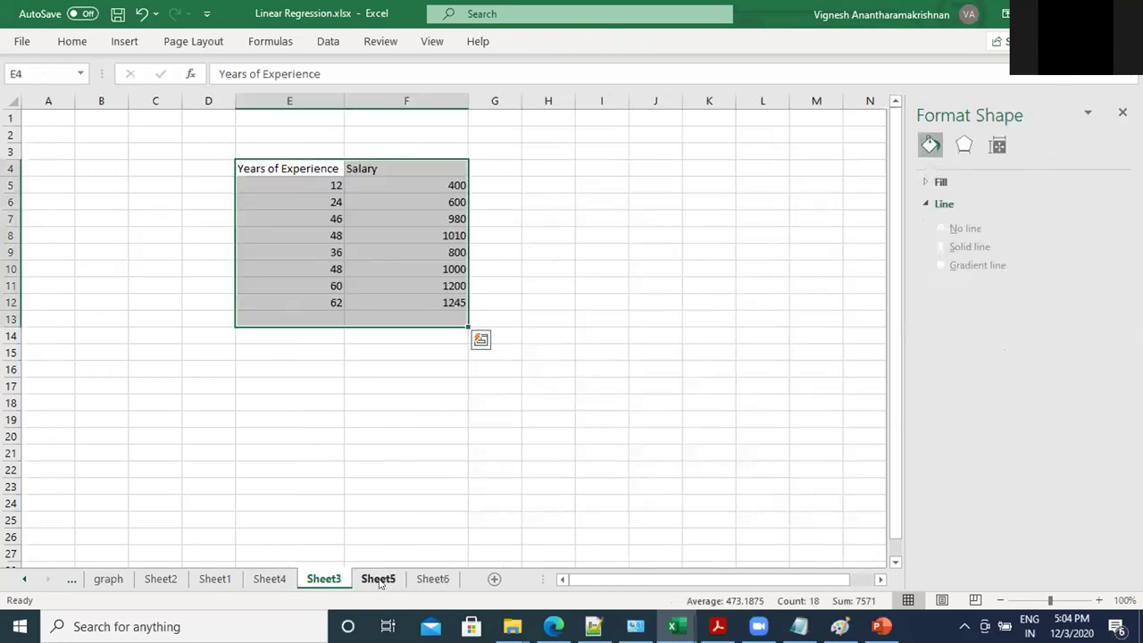
click(378, 580)
key(ctrl+Page_Down)
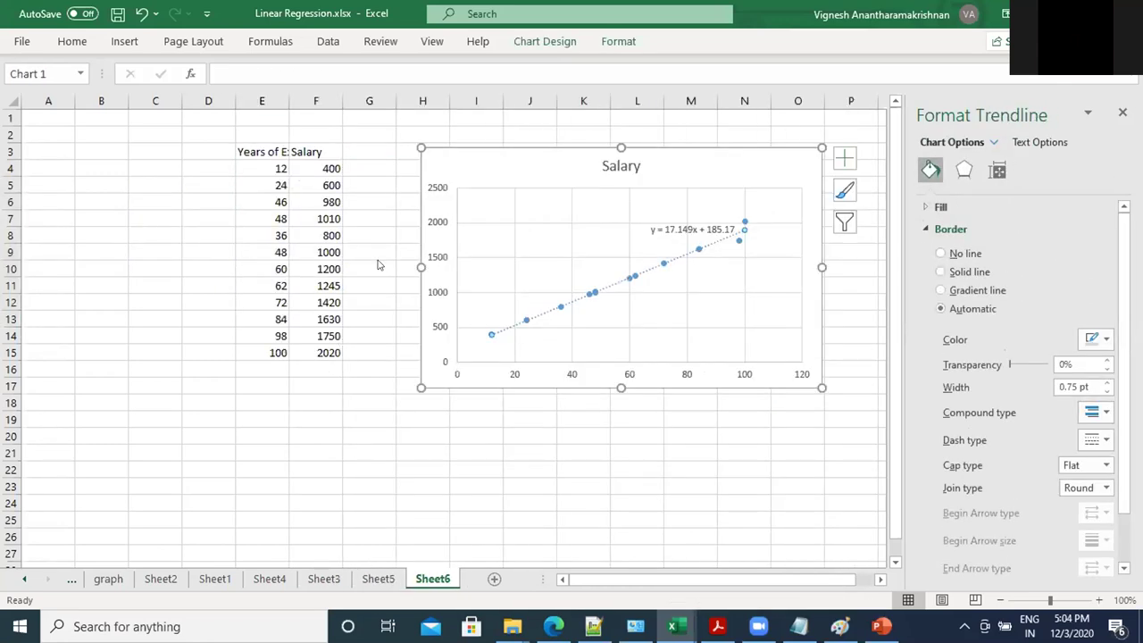
Step: Move the Salary chart farther from the table and start the Regression tool from Data Analysis with E3:F15 selected
drag(502, 158, 614, 124)
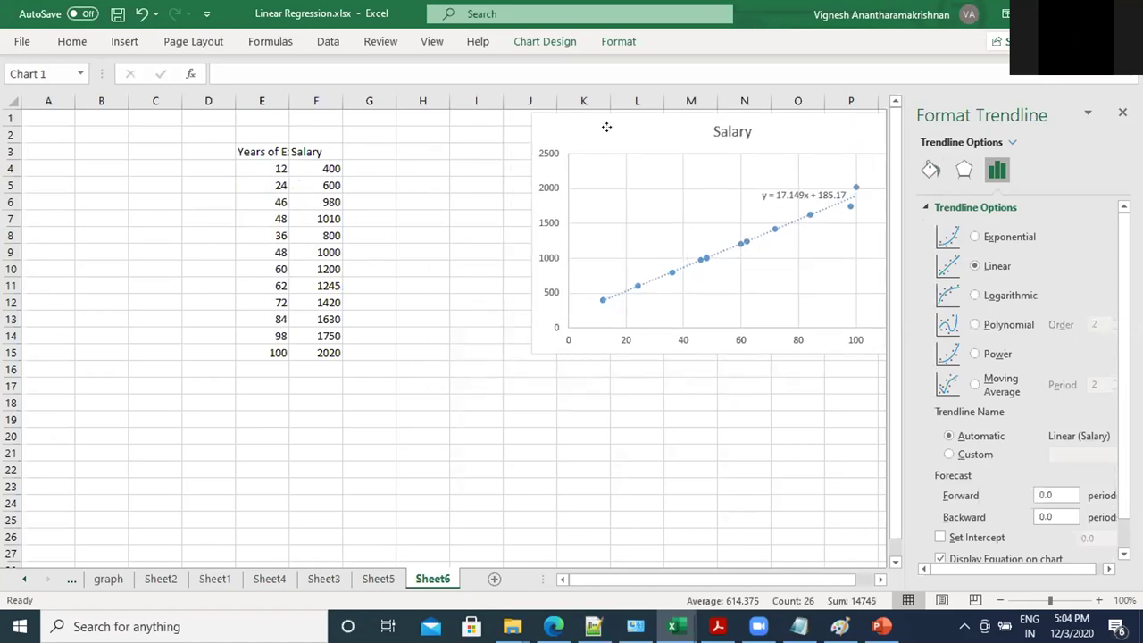
drag(262, 151, 314, 152)
drag(328, 302, 328, 354)
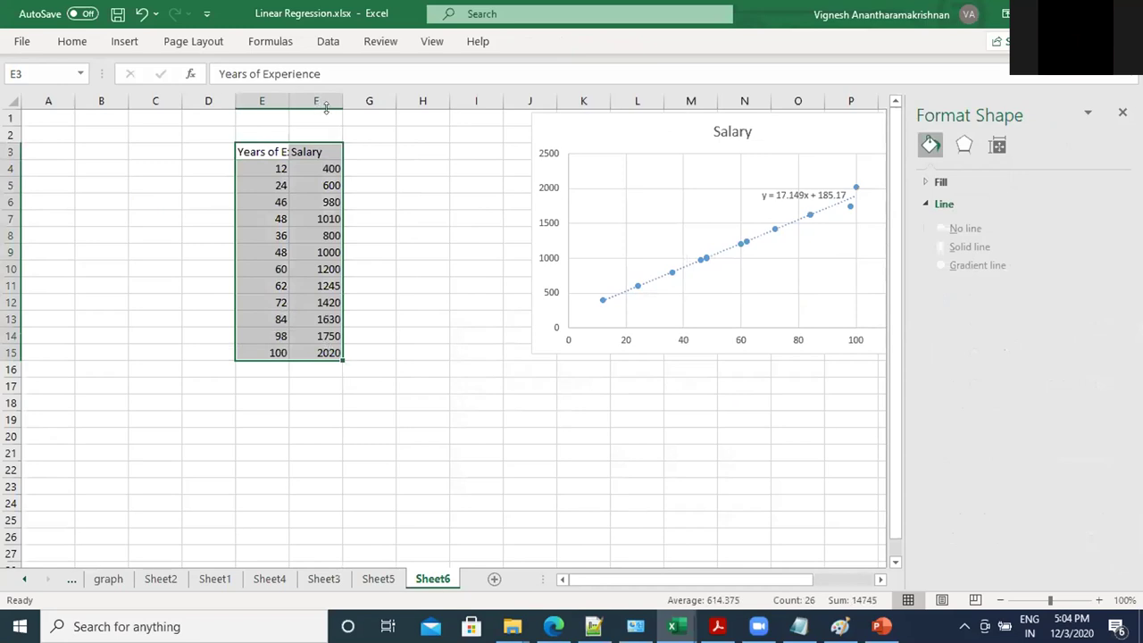
click(329, 42)
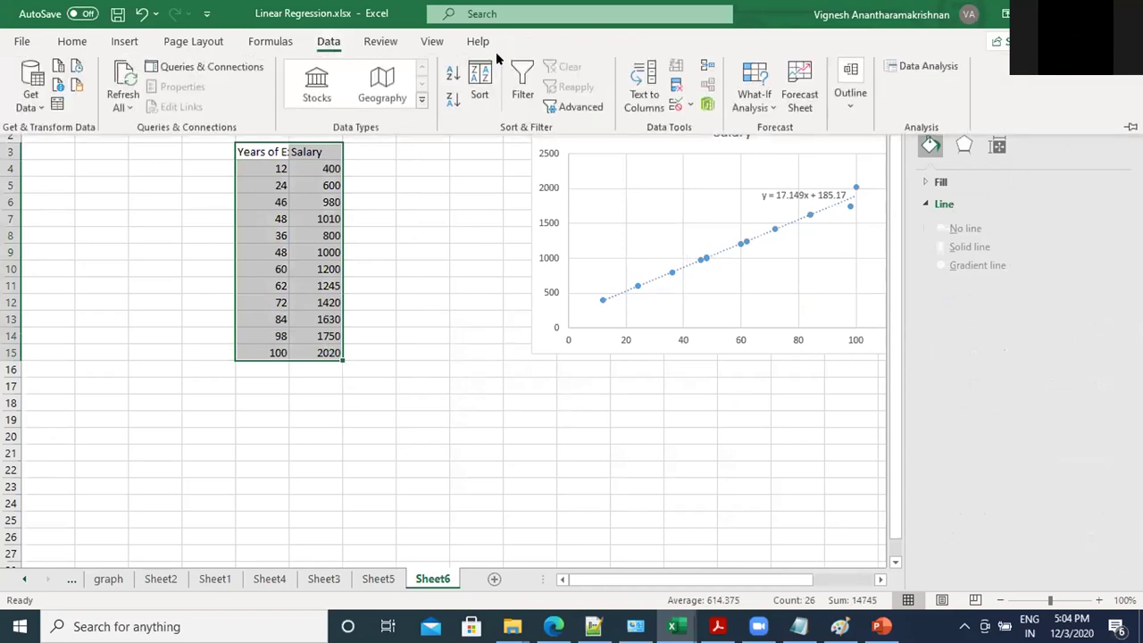
click(903, 66)
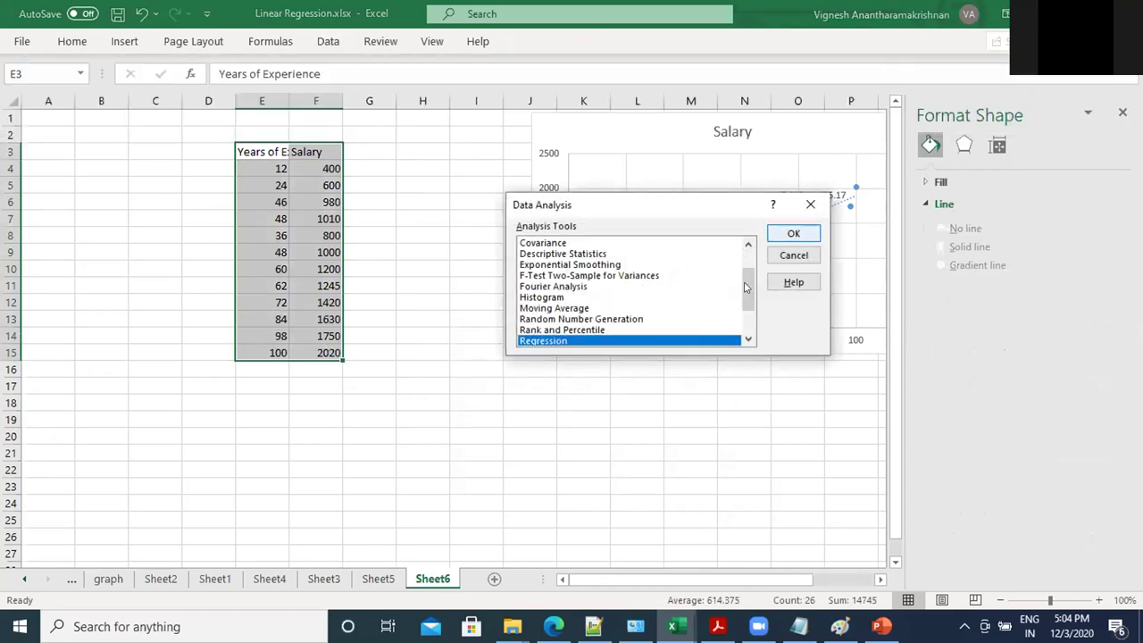
click(790, 234)
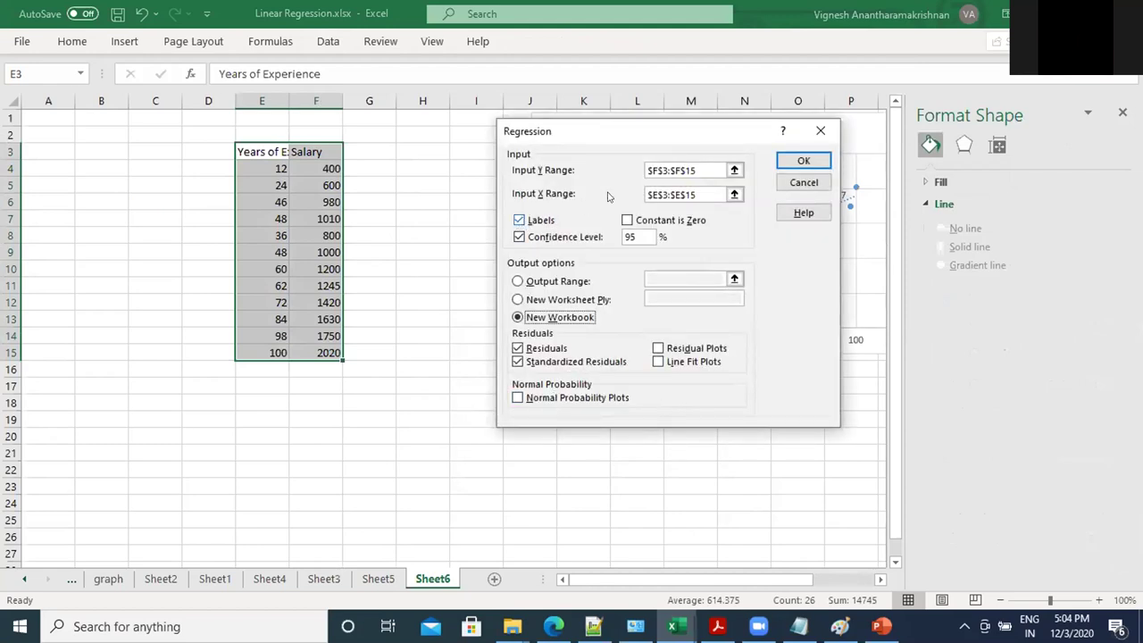
Step: Reselect the regression's Input Y Range as $F$3:$F$15 and its Input X Range as $E$3:$E$15
click(733, 170)
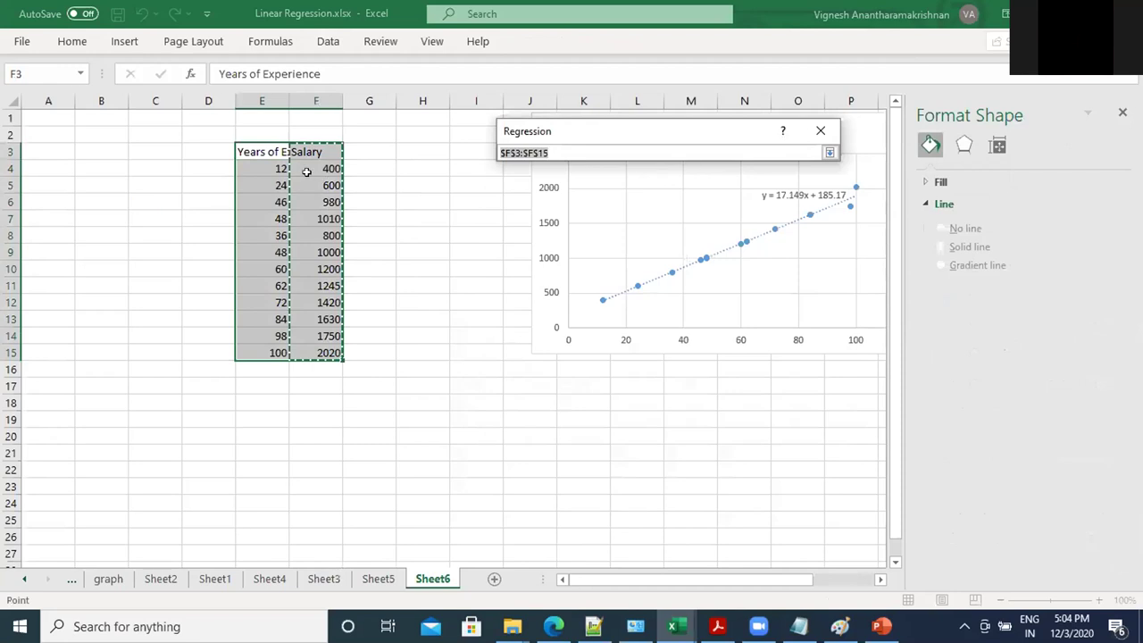
drag(328, 153, 332, 353)
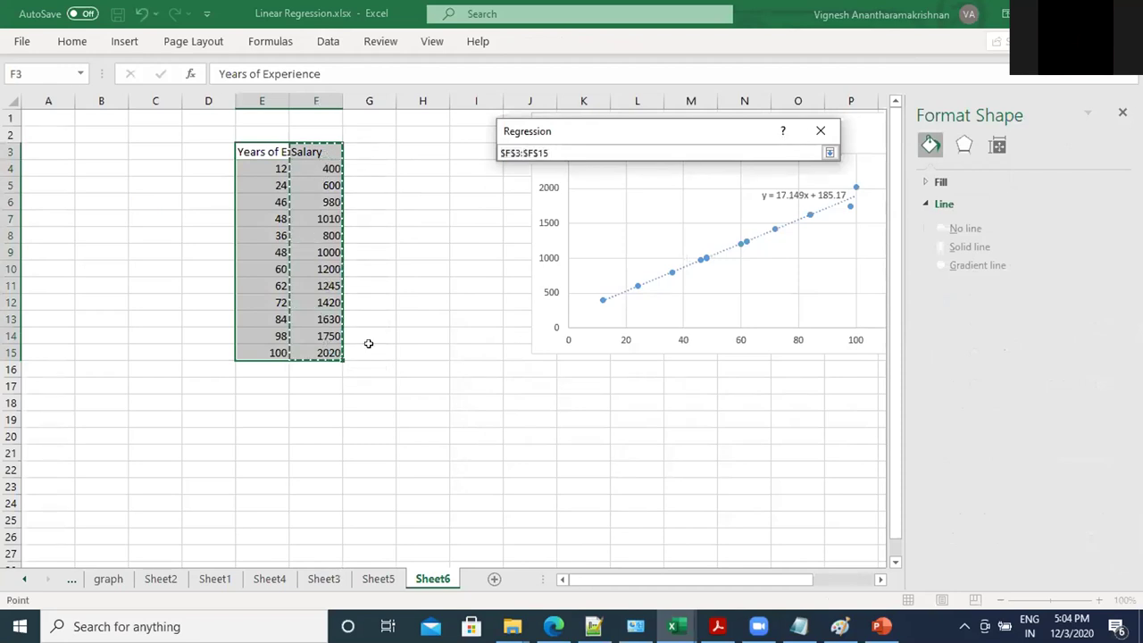
click(821, 132)
click(733, 194)
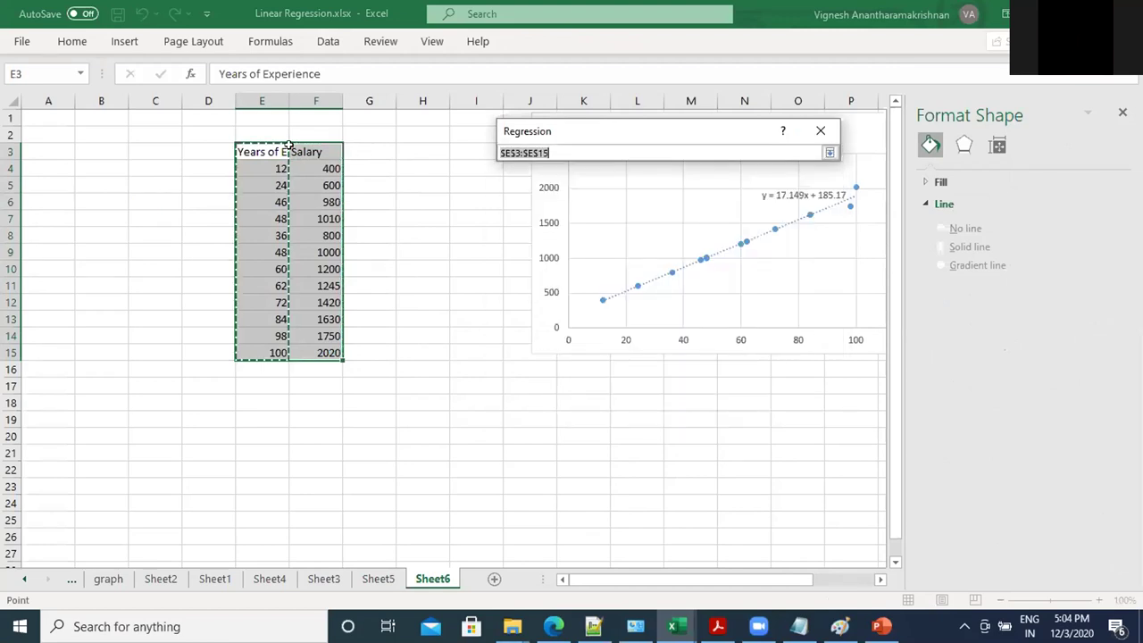
drag(273, 150, 273, 348)
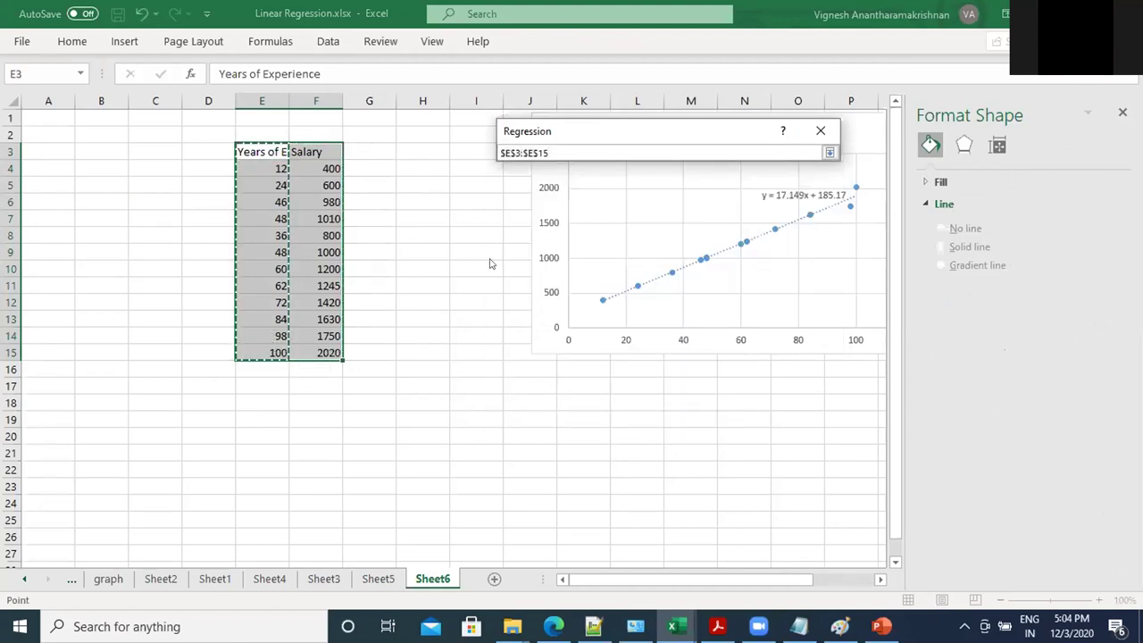
click(821, 132)
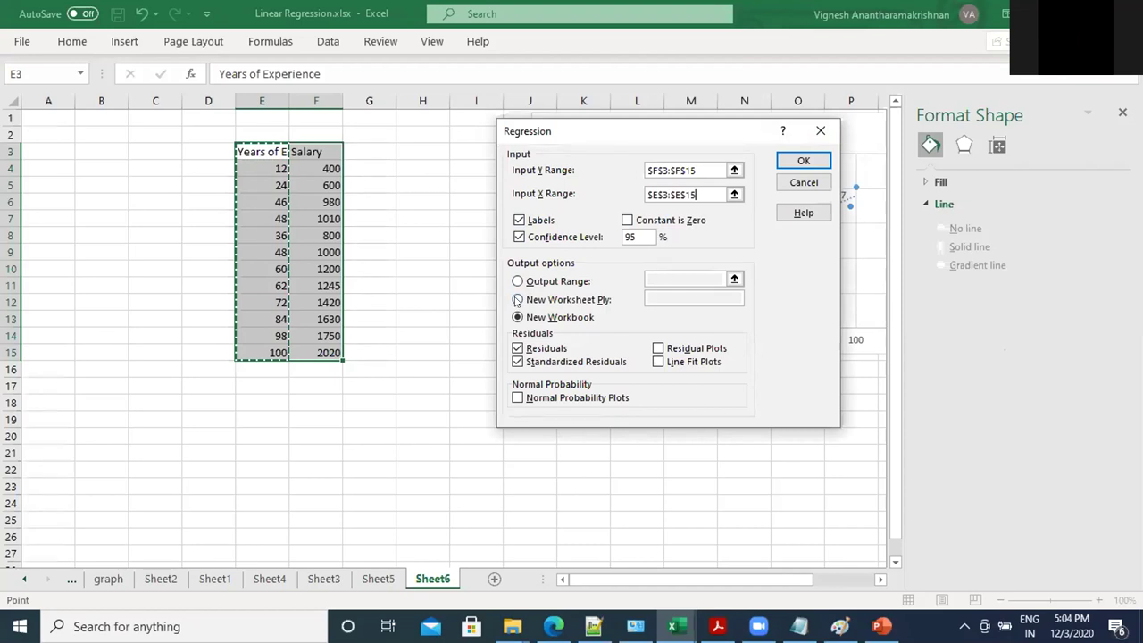
Step: Direct the output to a new worksheet ply, keep Standardized Residuals, enable Residual Plots and Line Fit Plots, and run the regression
click(517, 300)
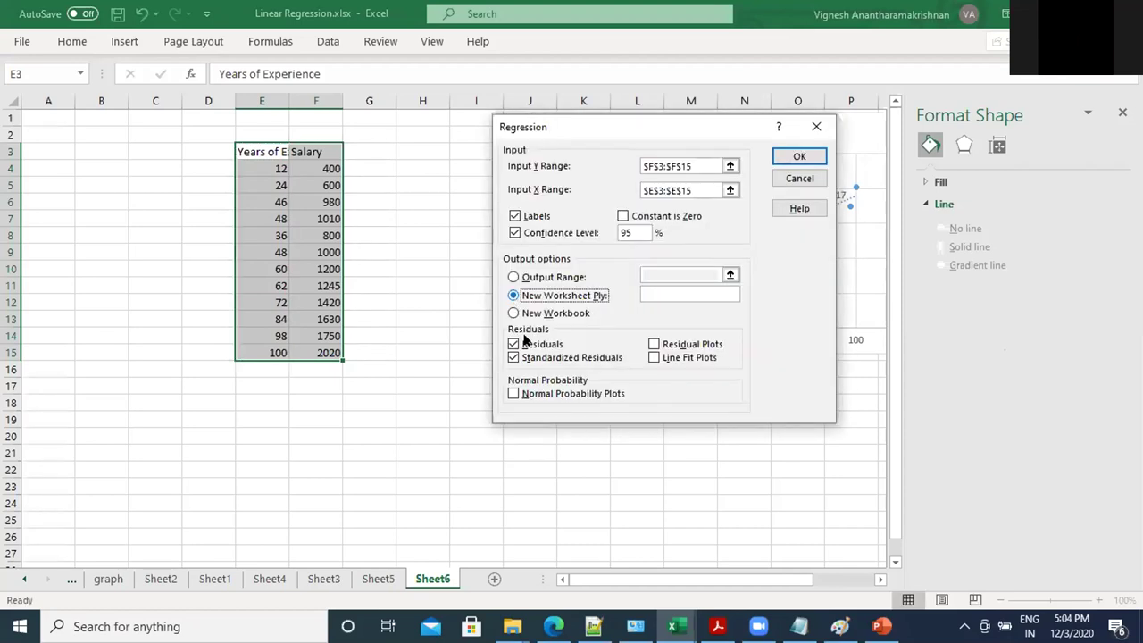
click(514, 356)
click(653, 344)
click(653, 358)
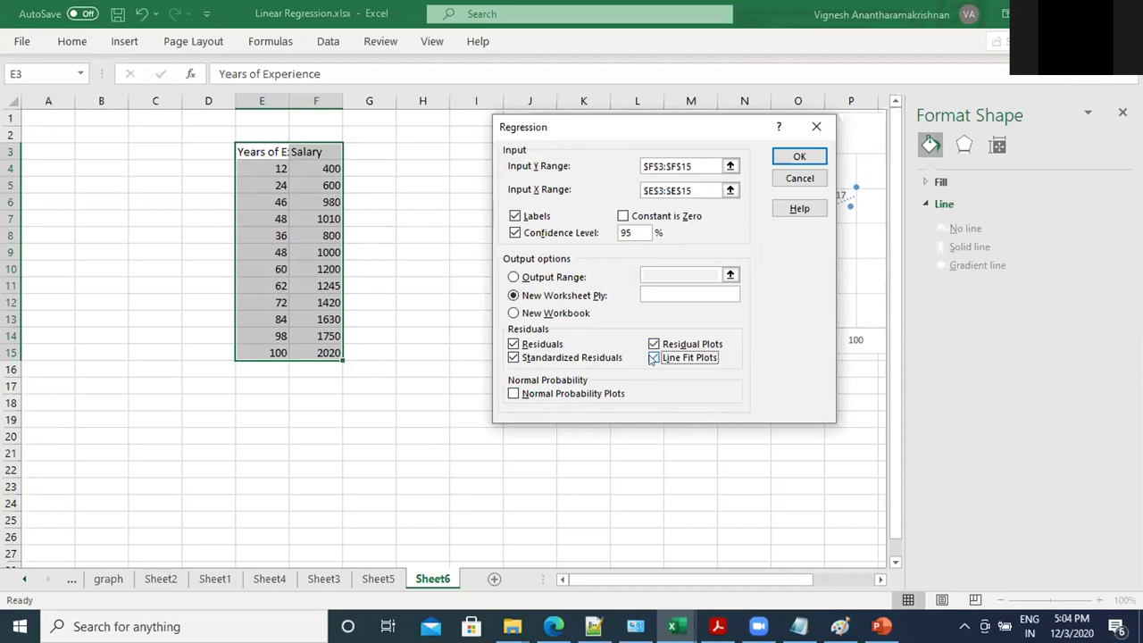
click(800, 156)
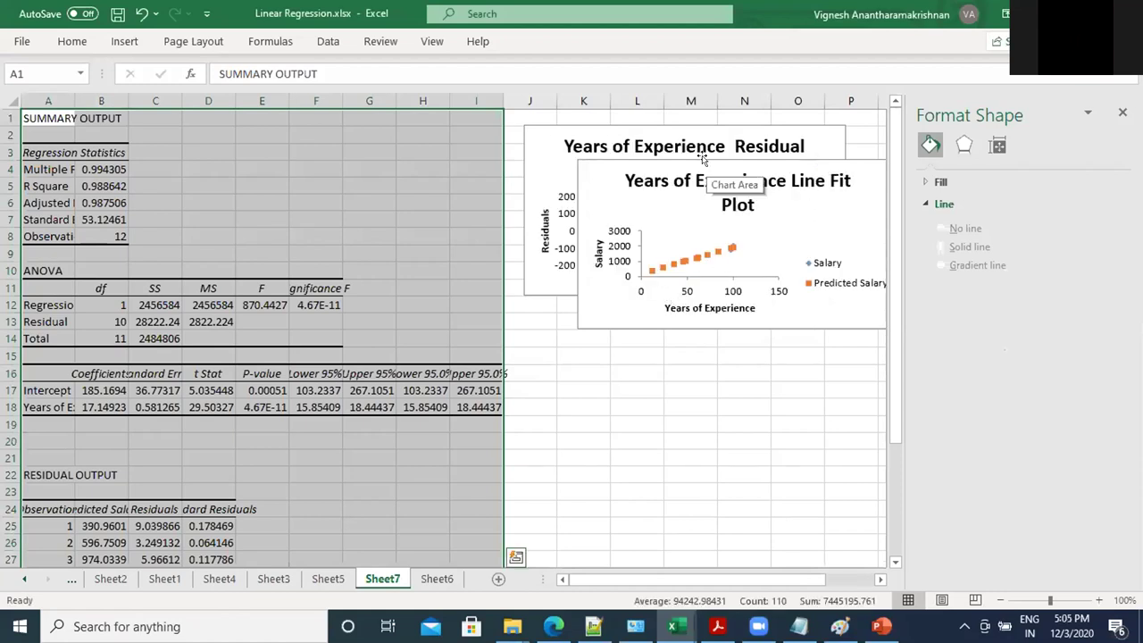
Step: Move the Years of Experience Line Fit Plot below the Residual Plot and enlarge the chart
drag(714, 168, 678, 337)
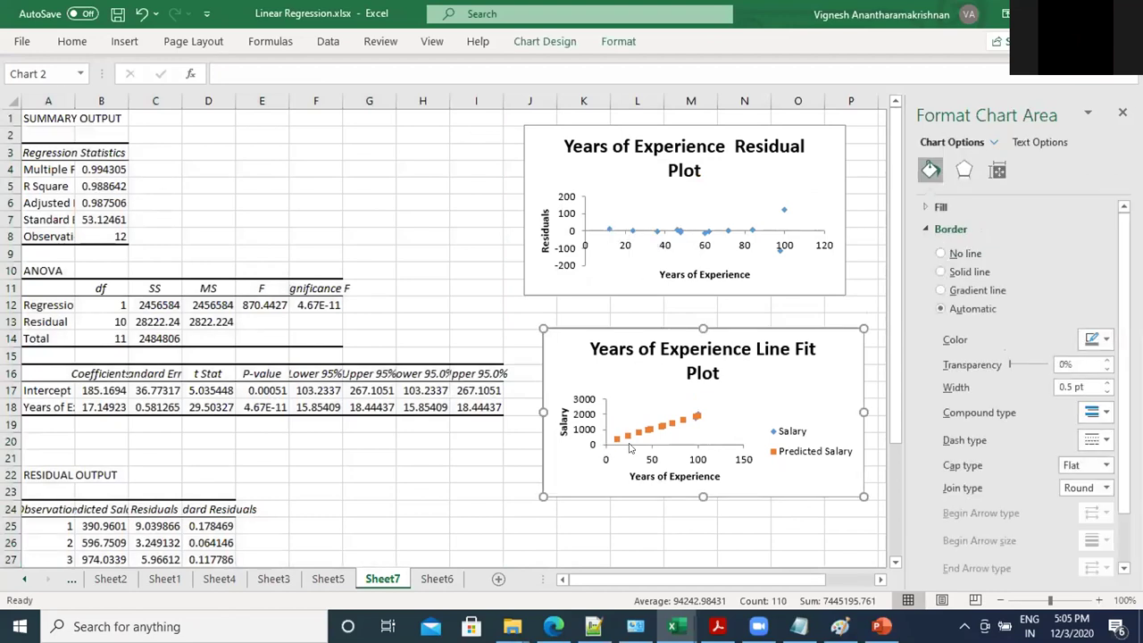
click(697, 415)
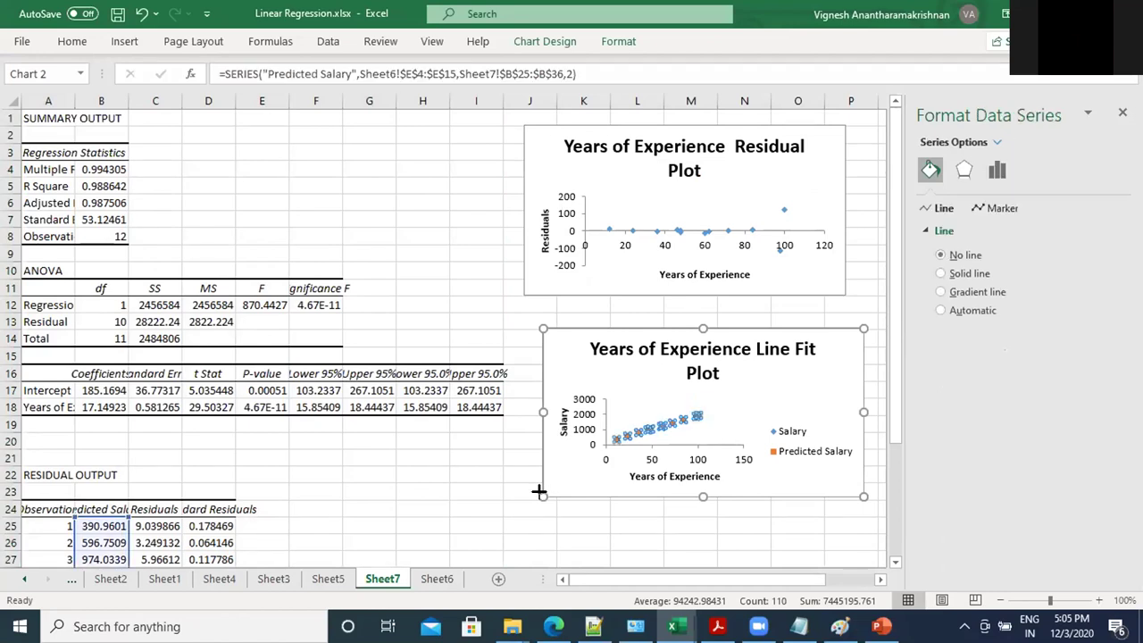
drag(441, 536, 441, 547)
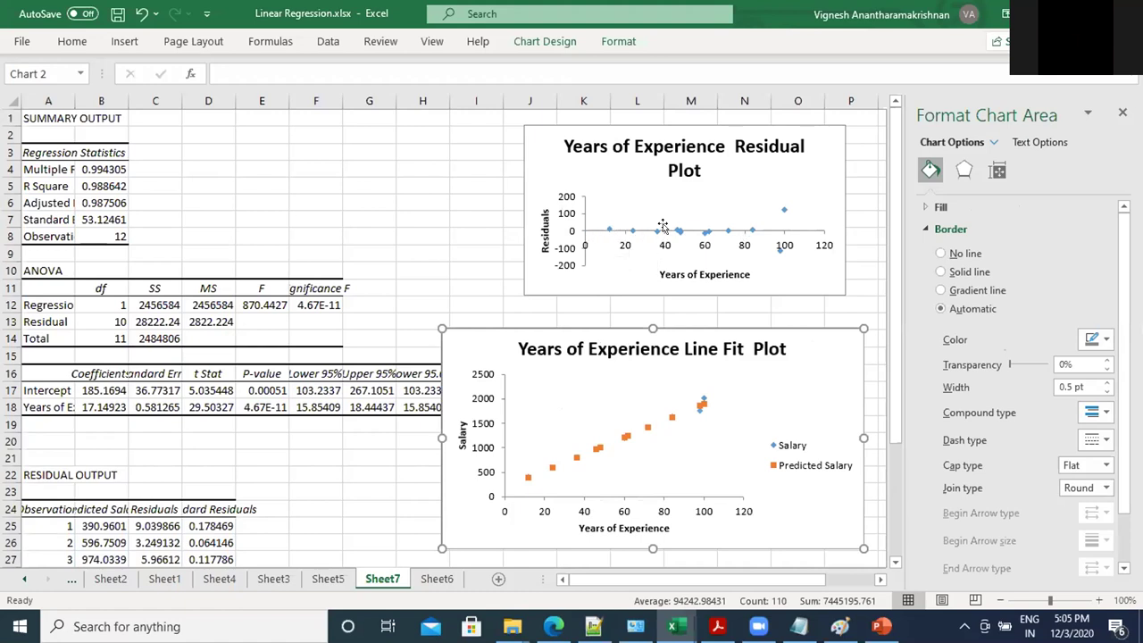
Step: Copy the Years of Experience and Salary table E3:F15 from Sheet6 into a new worksheet starting at E3
click(337, 576)
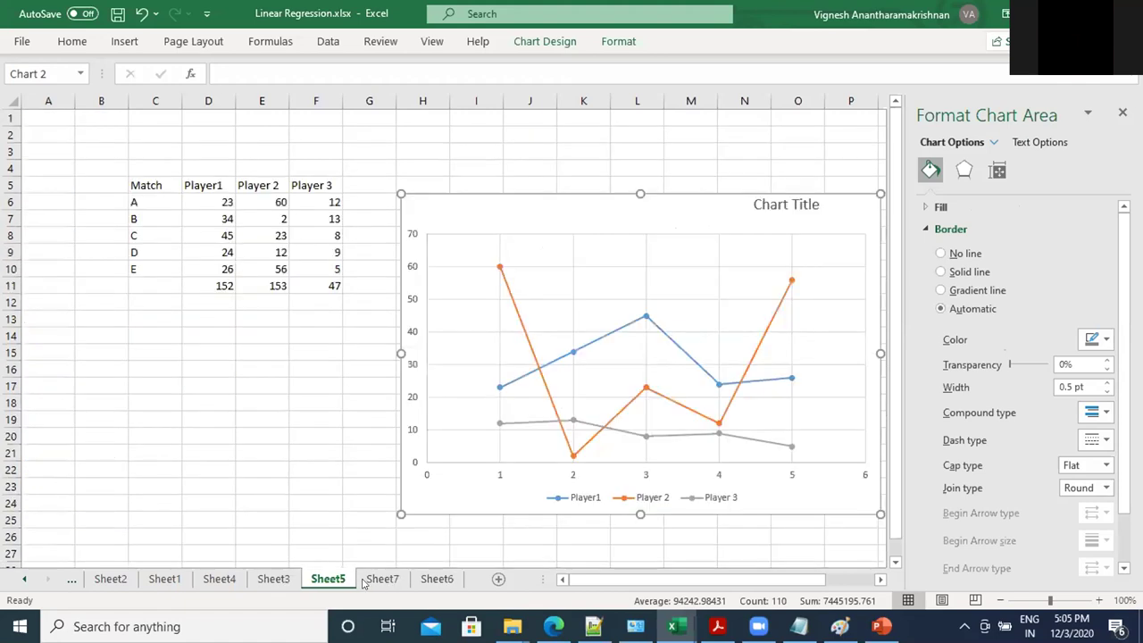
click(281, 581)
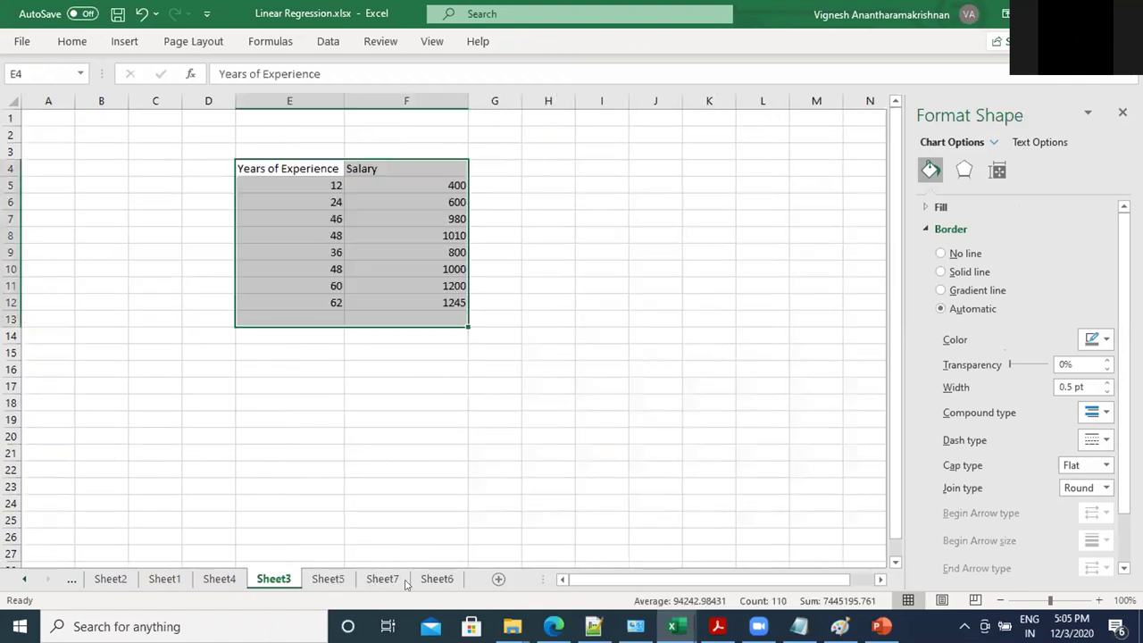
click(382, 579)
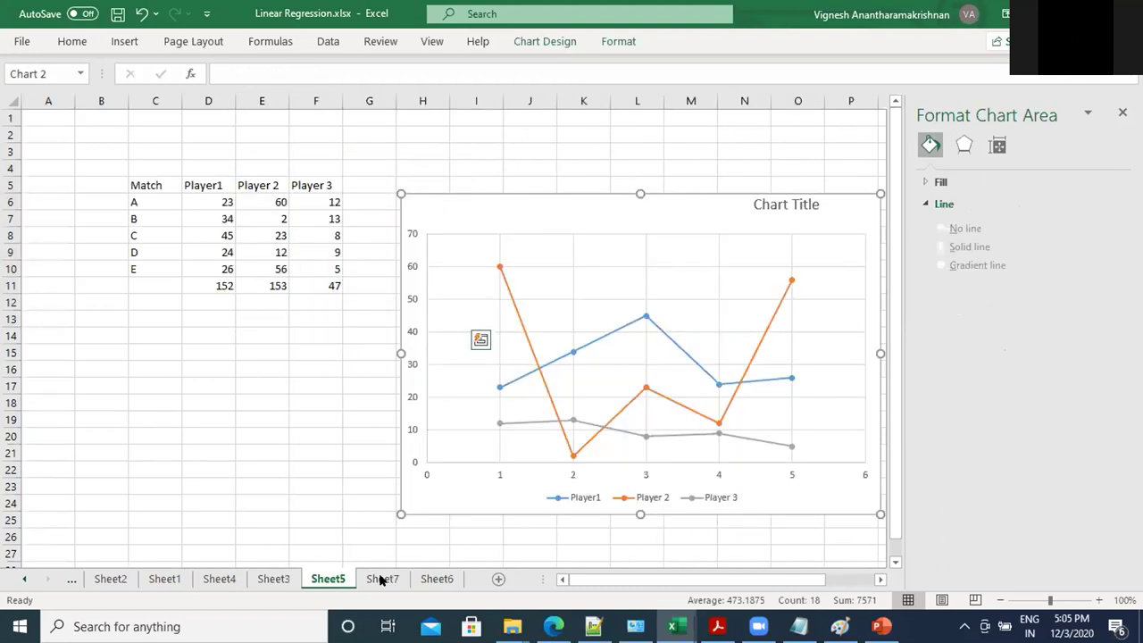
key(ctrl+Page_Down)
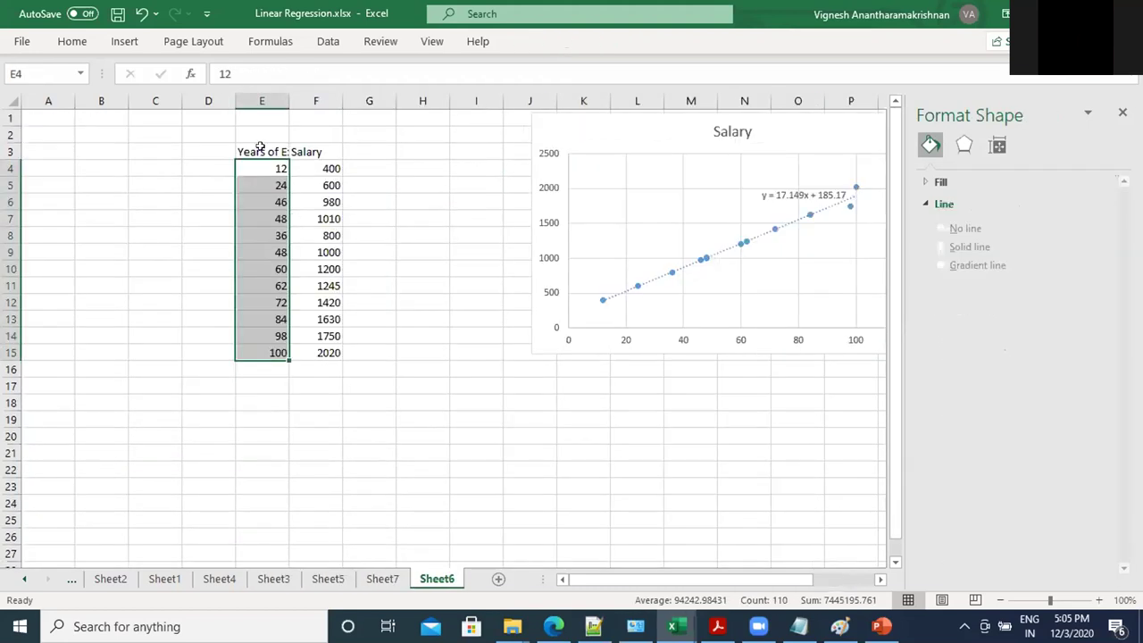
drag(258, 152, 319, 352)
key(ctrl+c)
click(498, 578)
click(252, 153)
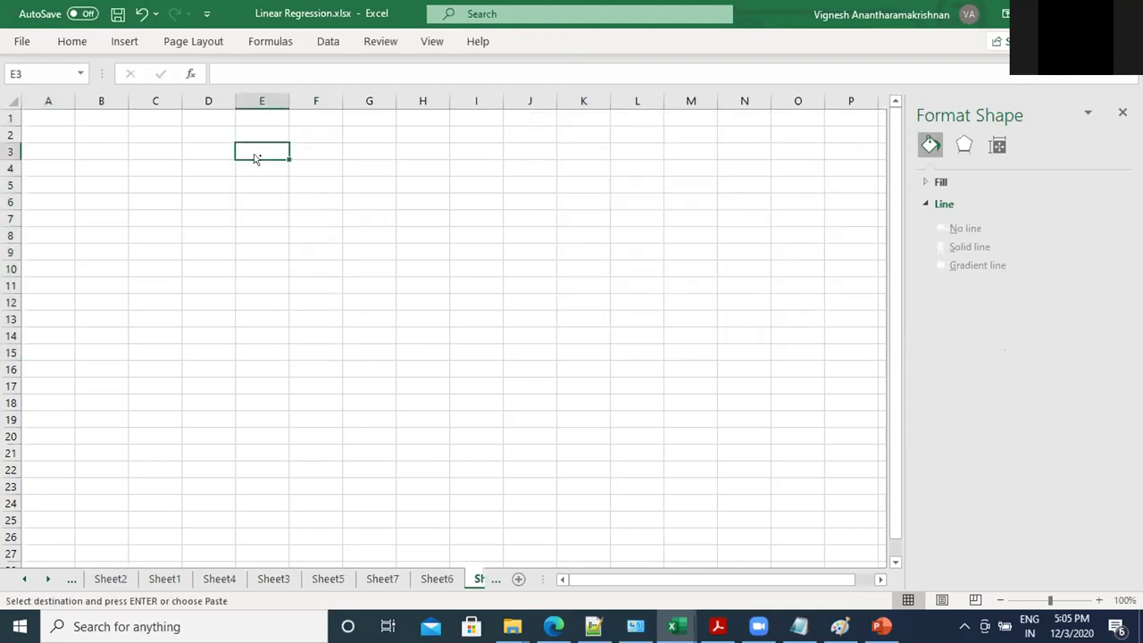
key(ctrl+v)
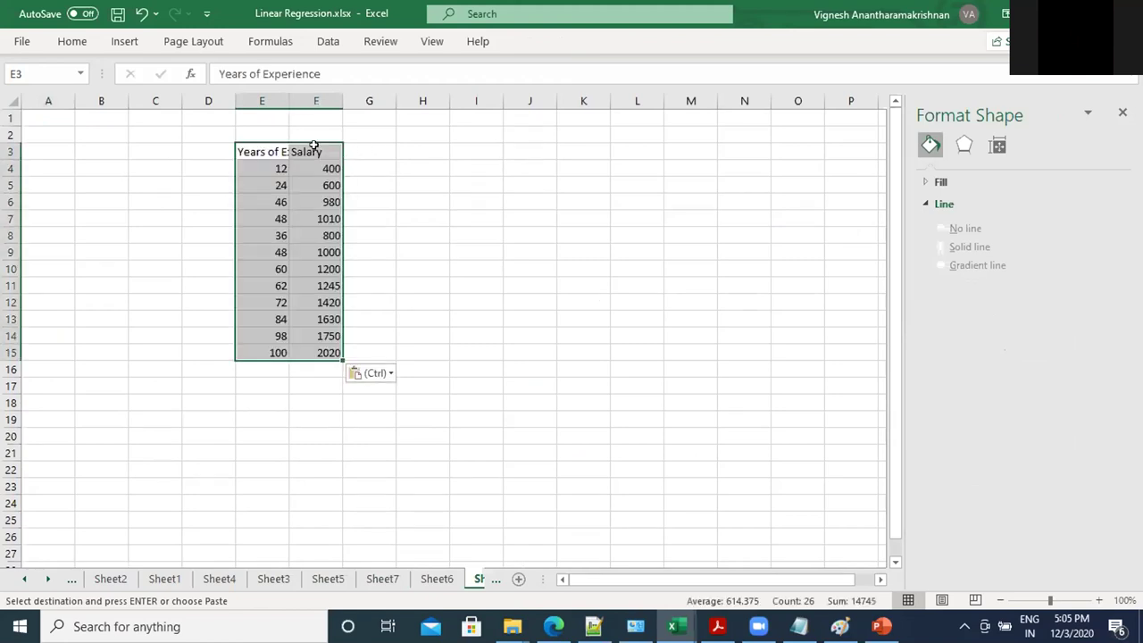
Step: Rename the header in F3 to Salary A and add a Salary B header in G3
click(314, 150)
text(Salary A)
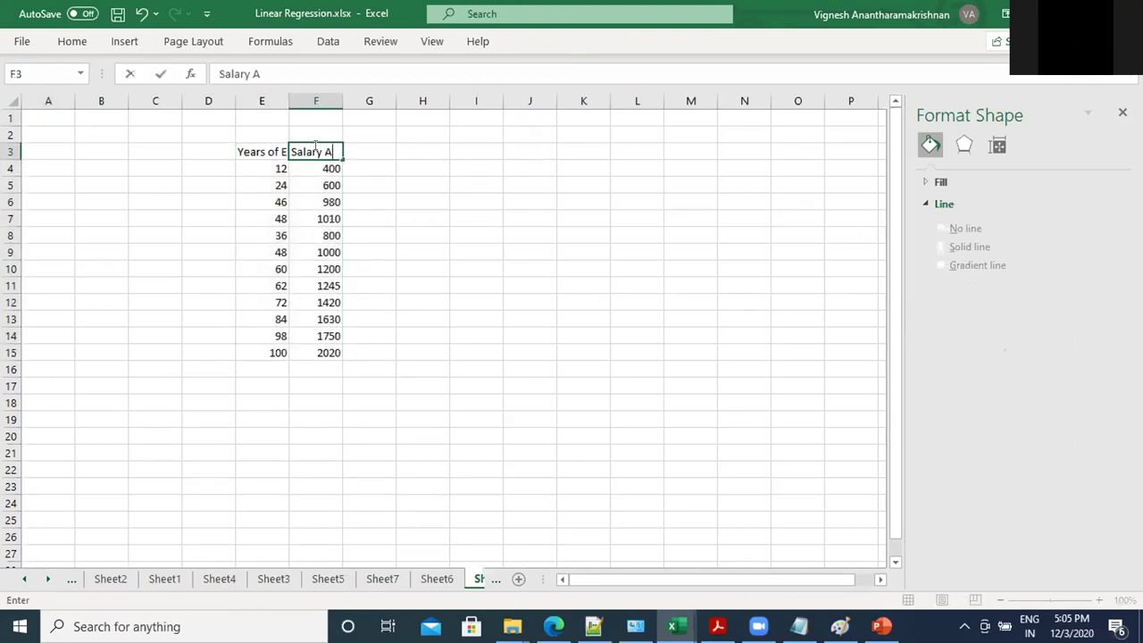
click(369, 139)
click(369, 152)
text(Sala)
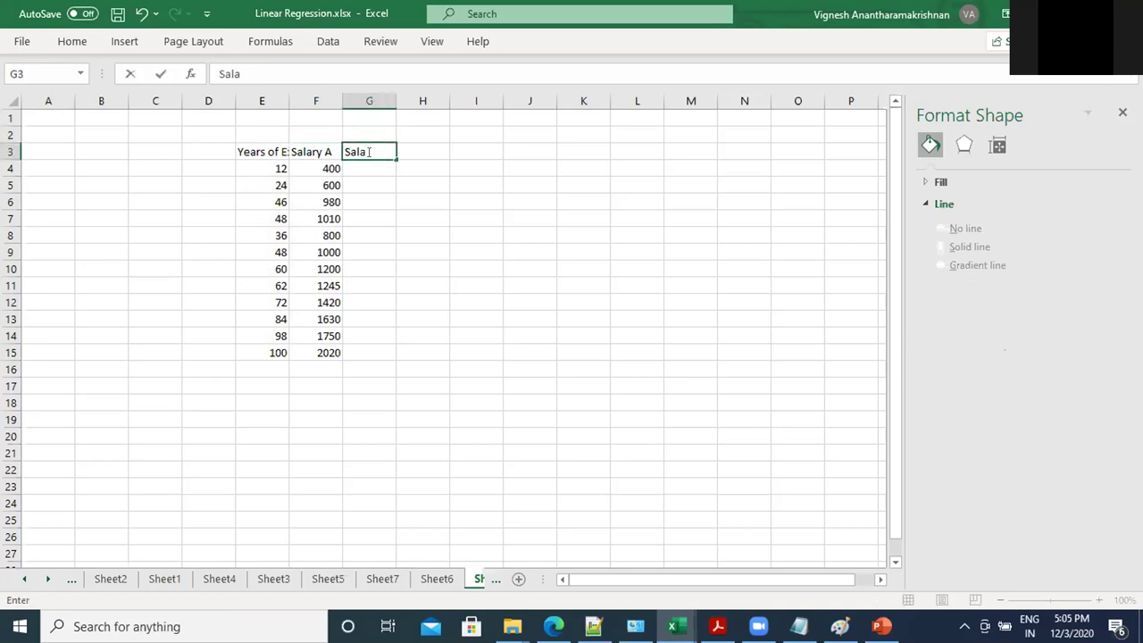
text(ry B)
click(382, 228)
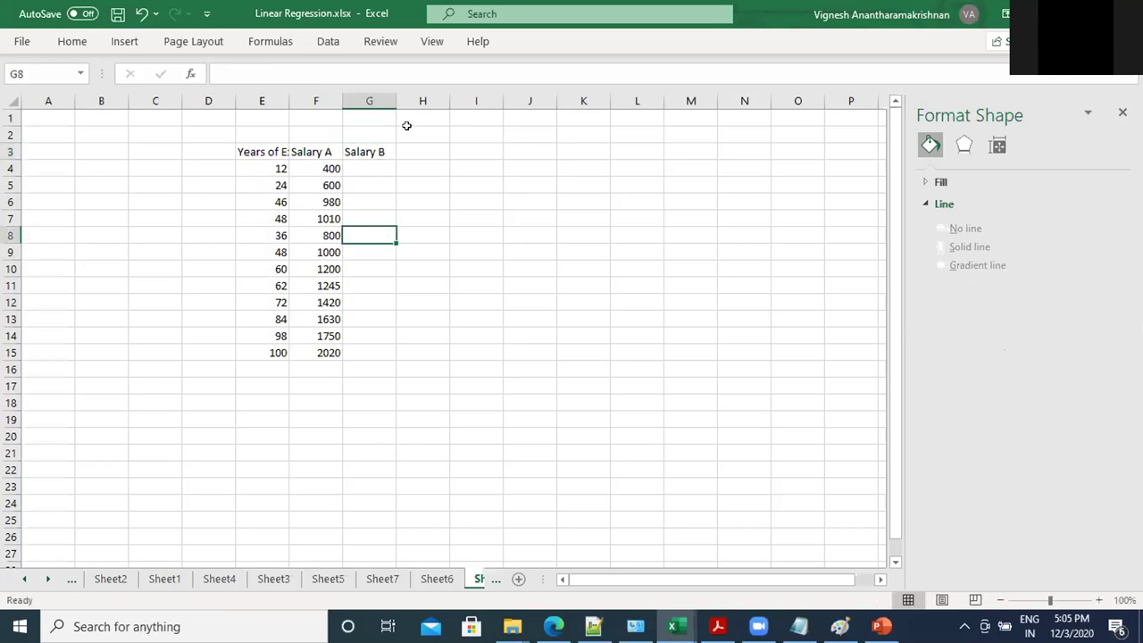
Step: Enter the offsets 20, 12, 20, 12, 4, 5, -7, -56, -23, -12, 23 and 12 down cells H4:H15
click(436, 167)
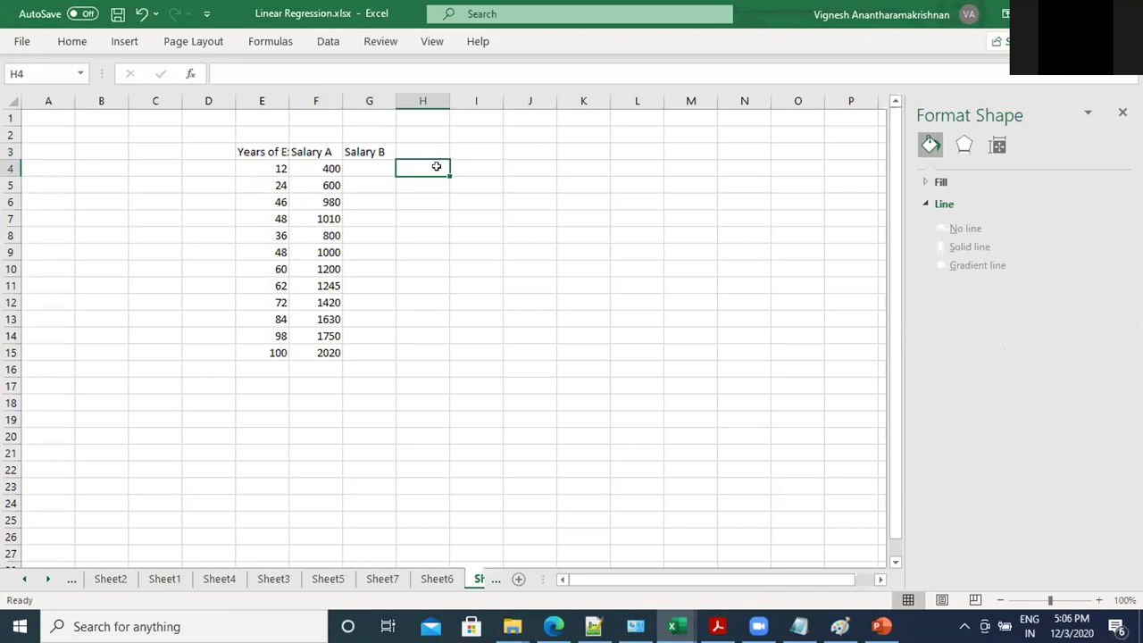
text(20)
key(Return)
text(12)
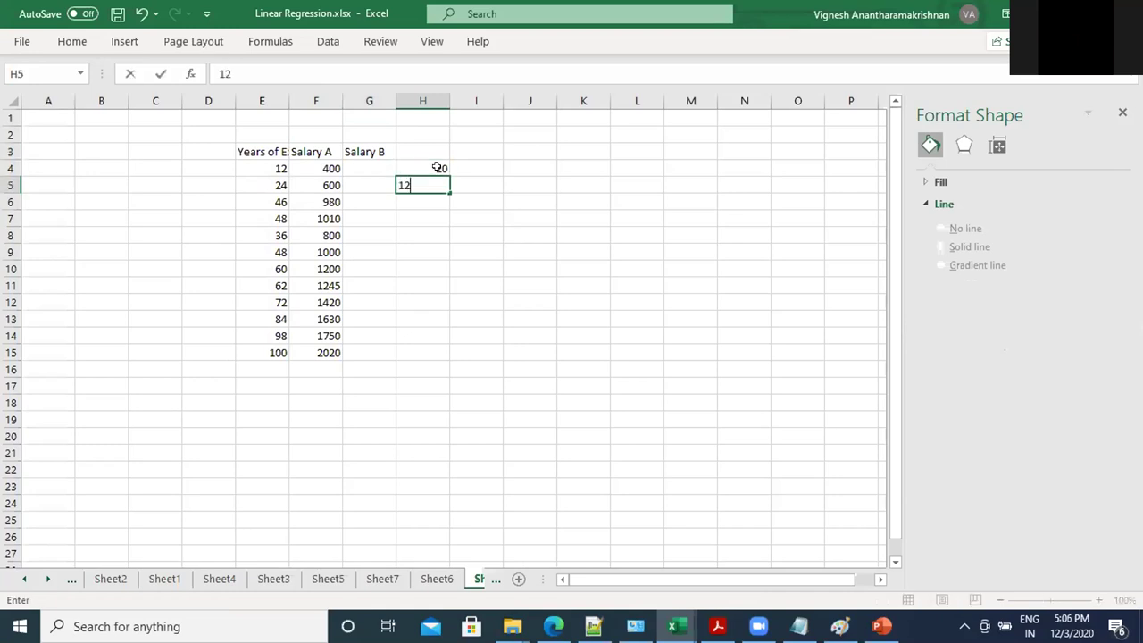
key(Return)
text(20)
key(Return)
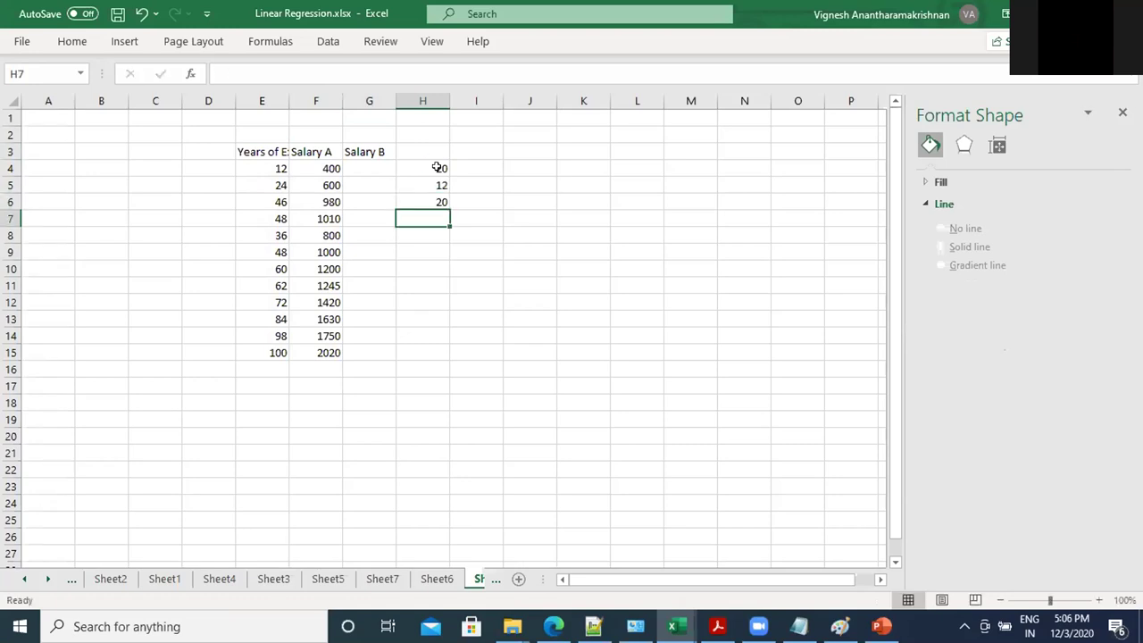
text(12)
key(Return)
text(4)
key(Return)
text(5)
key(Return)
text(-7)
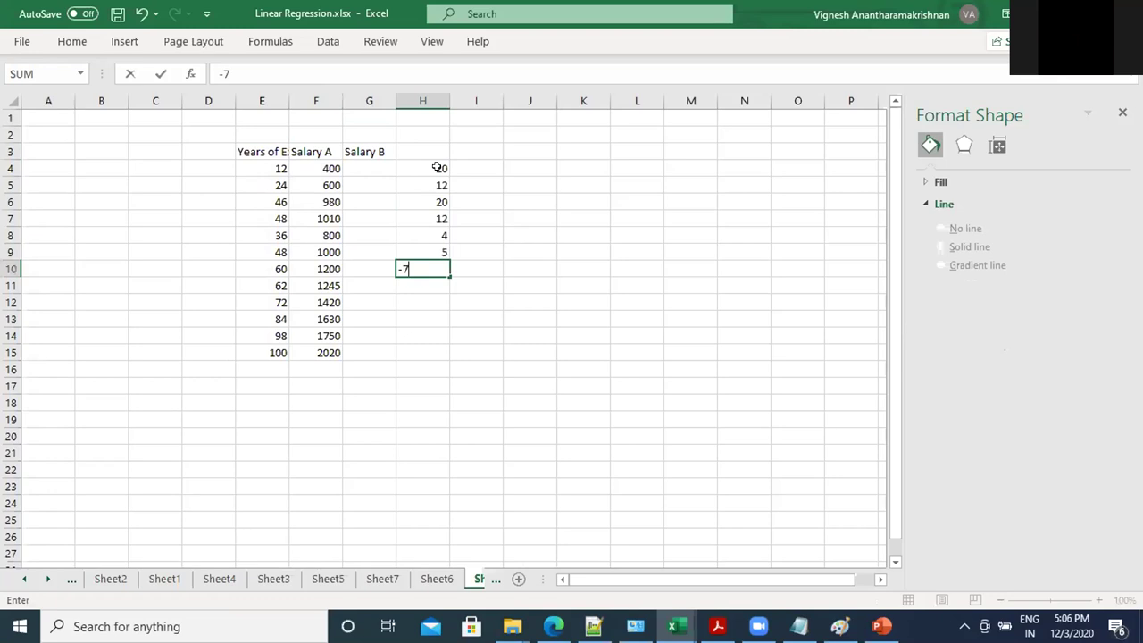
key(Return)
text(-56)
key(Return)
key(Up)
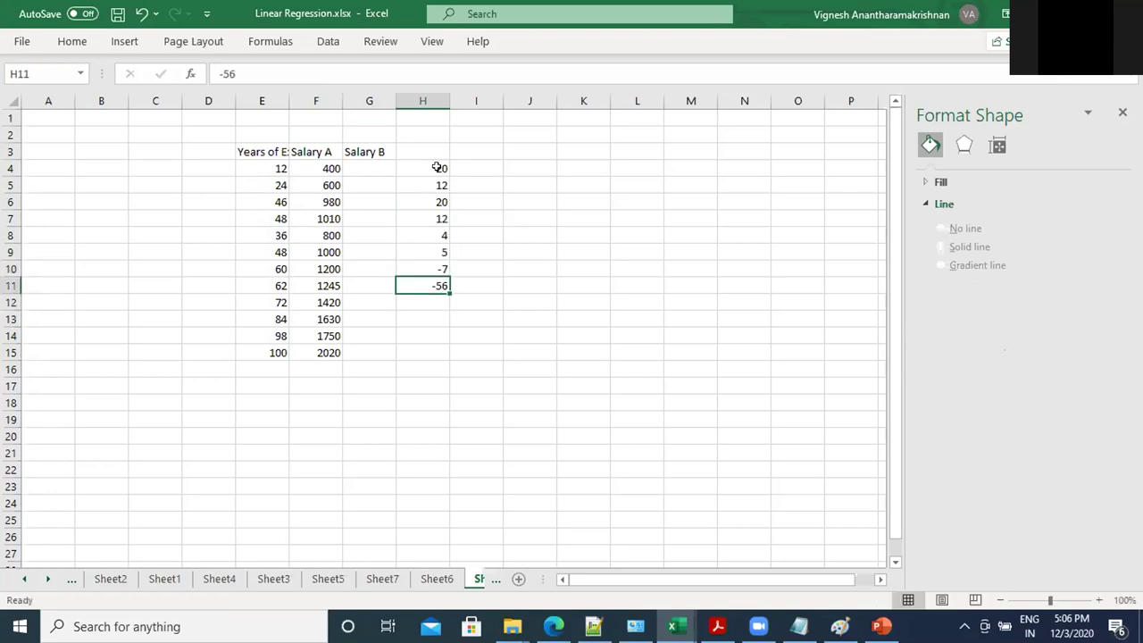
key(Down)
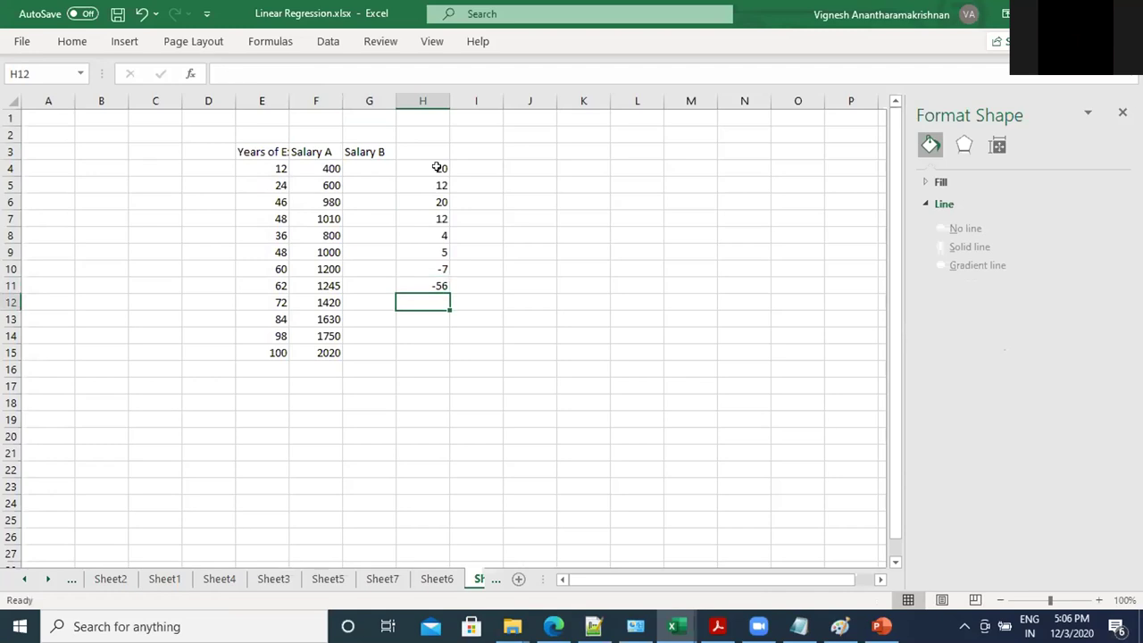
text(-23)
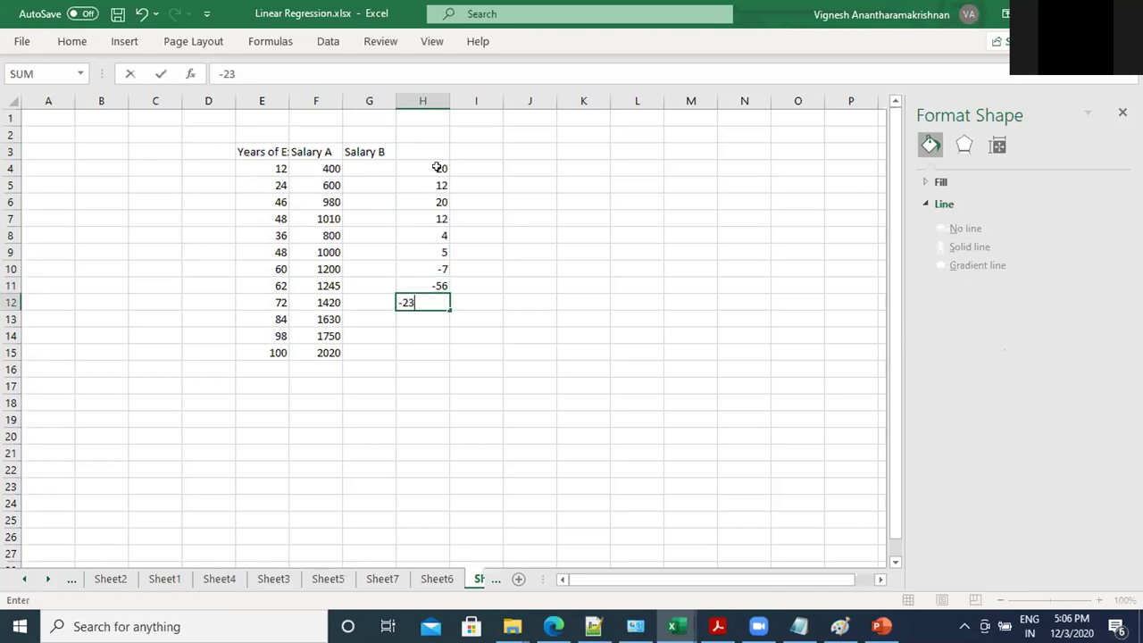
key(Return)
text(-)
text(12)
key(Return)
text(23)
key(Return)
text(12)
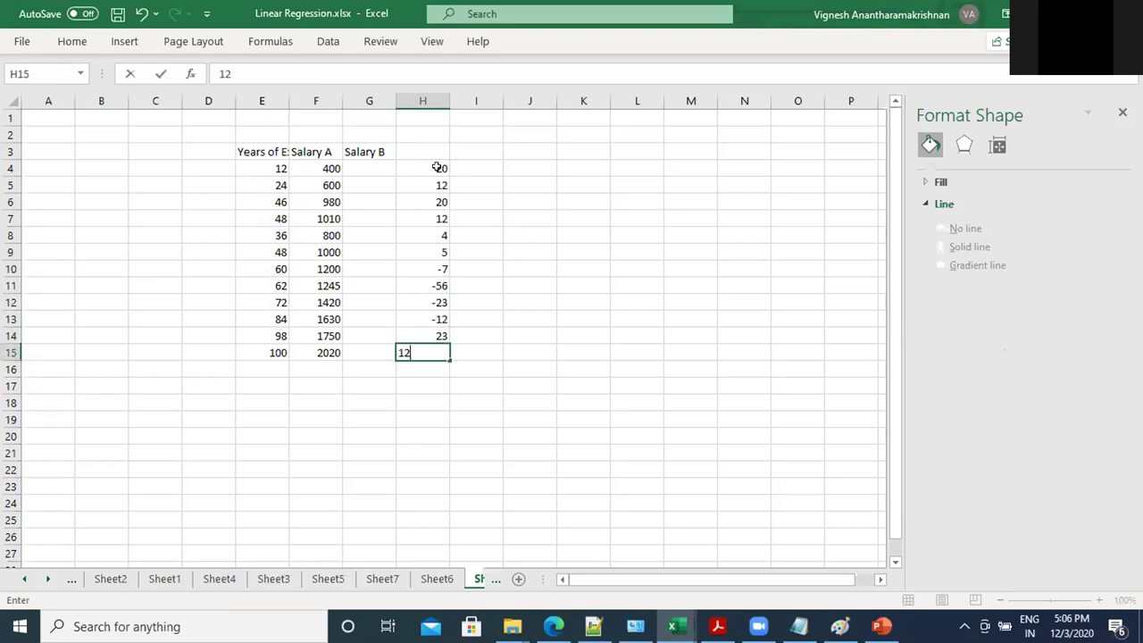
key(Return)
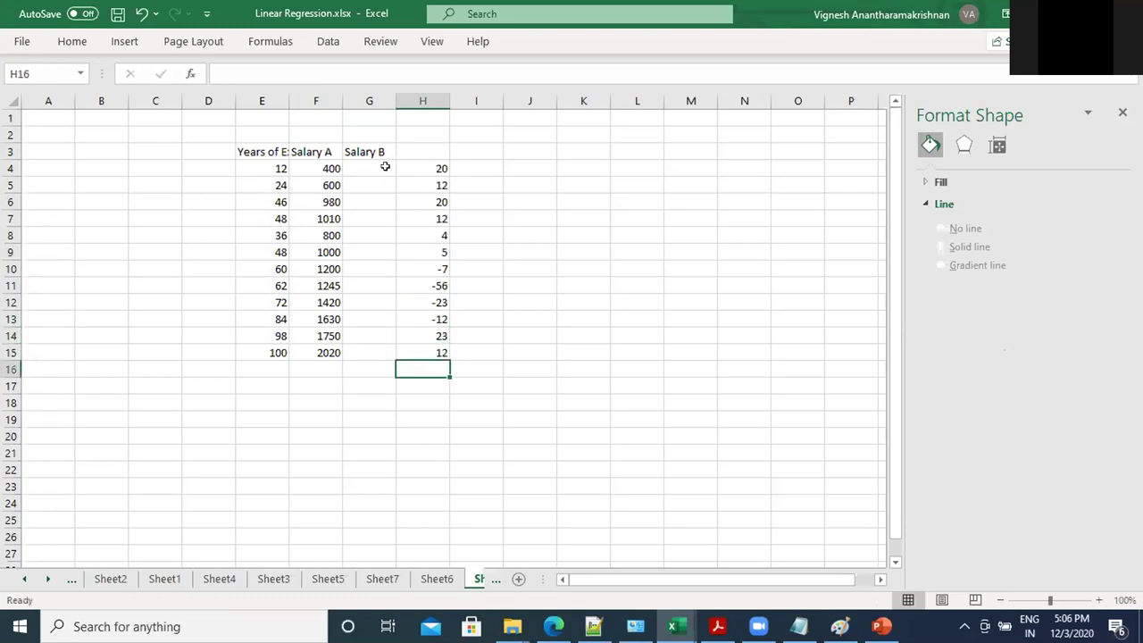
Step: Calculate Salary B in G4 with the formula =F4-H4 and fill it down to G15
click(384, 166)
text(=)
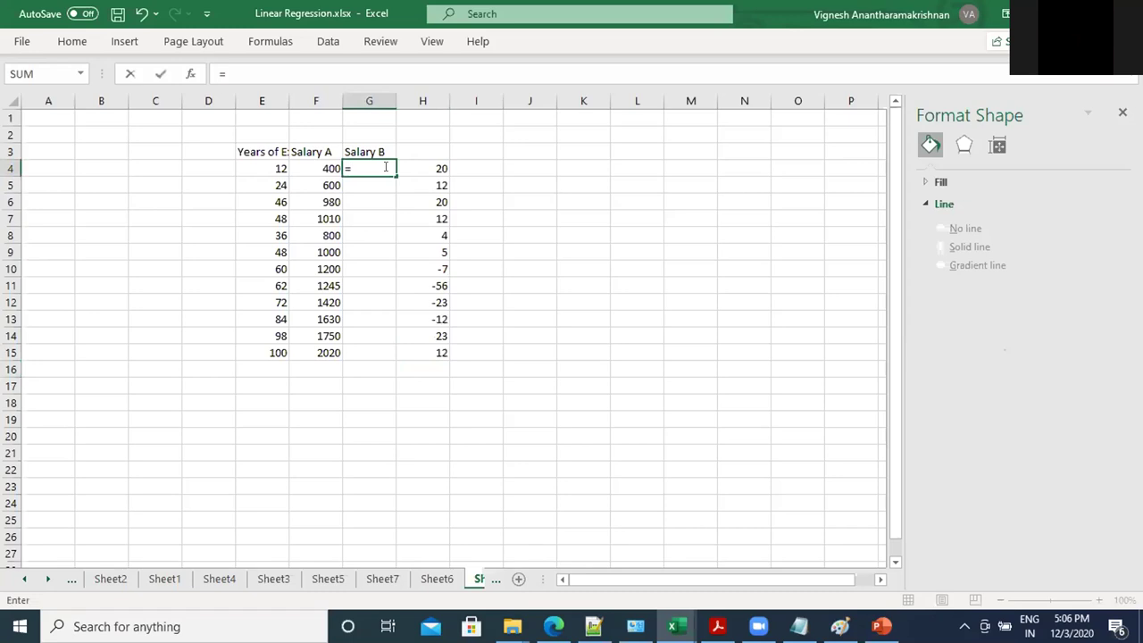
click(328, 166)
text(-)
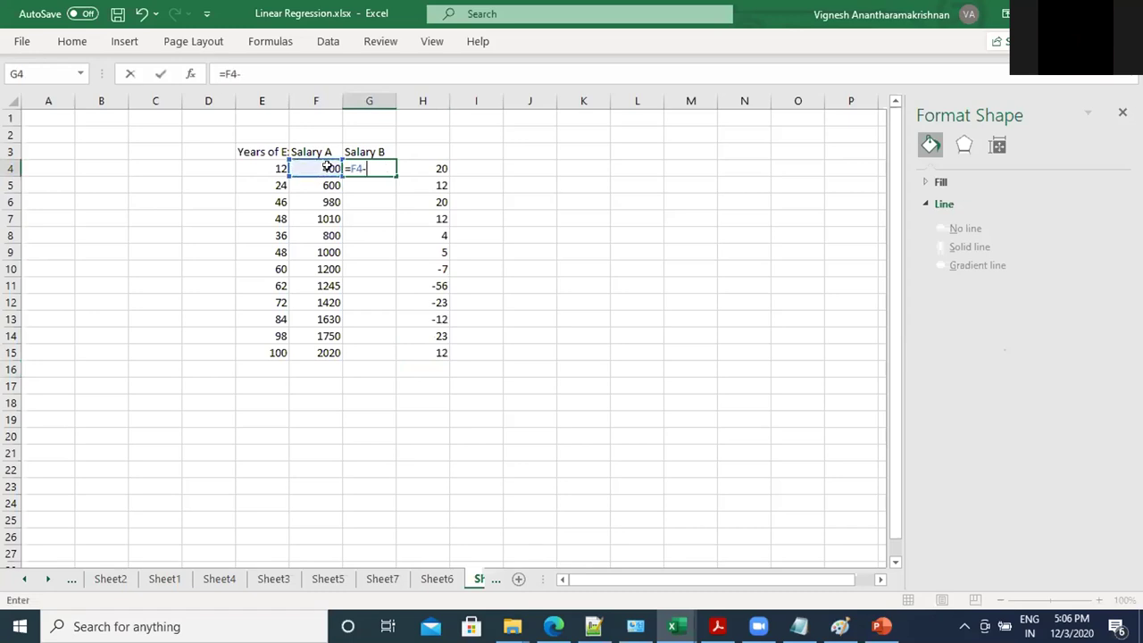
click(433, 169)
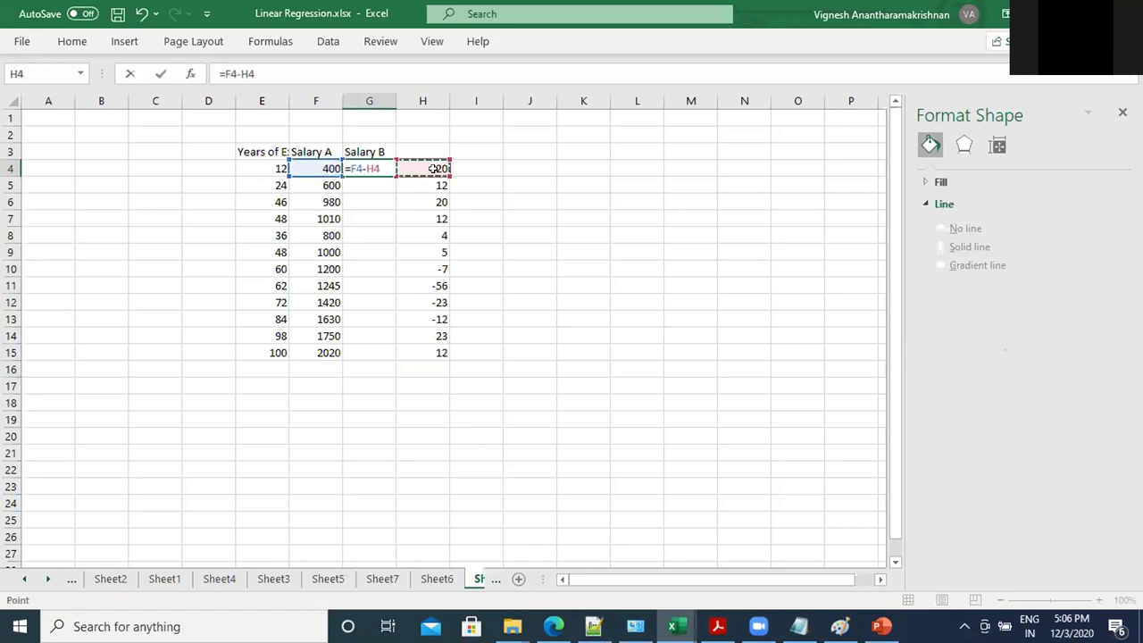
click(162, 76)
drag(387, 170, 388, 355)
drag(428, 392, 425, 385)
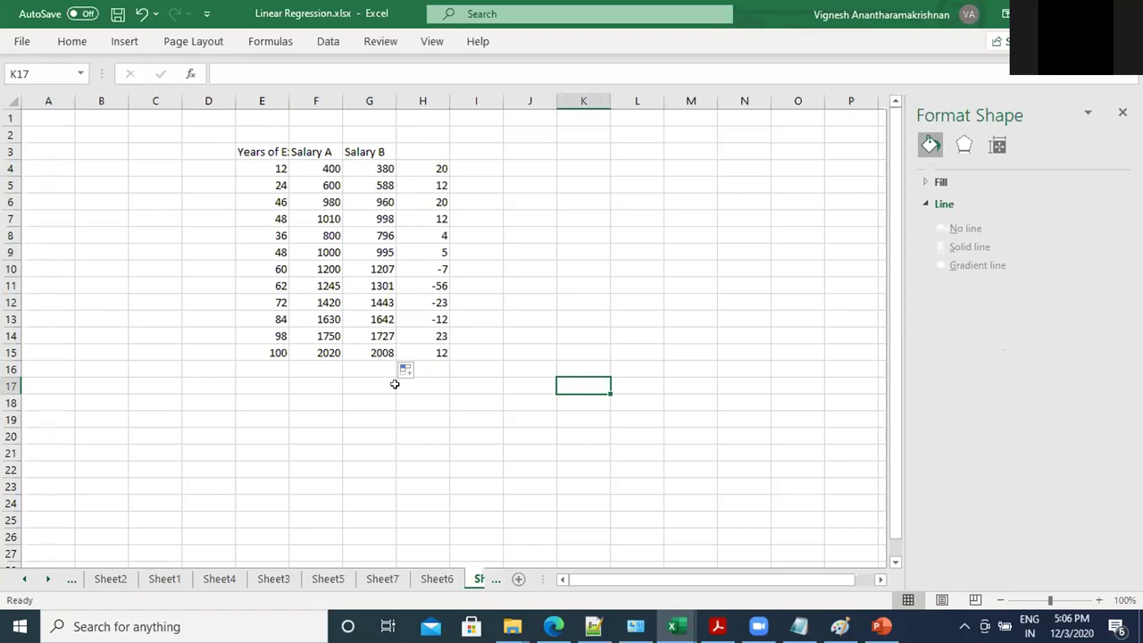
Step: Start the Regression tool from Data Analysis with E3:G15 selected and set its Input Y Range to $G$3:$G$15
drag(260, 151, 371, 352)
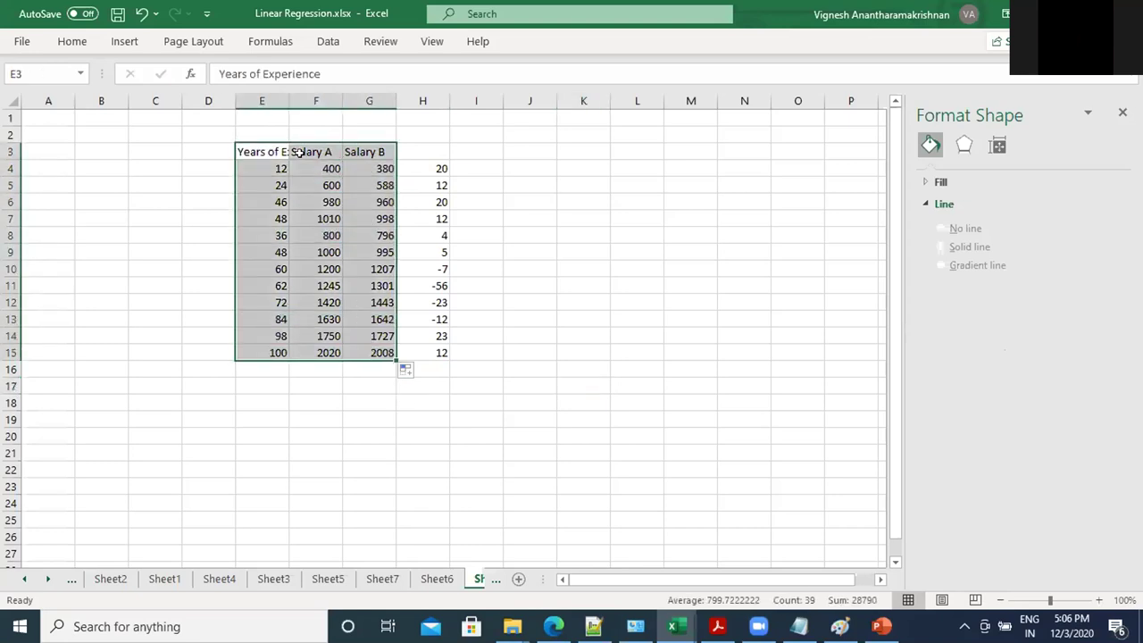
click(327, 42)
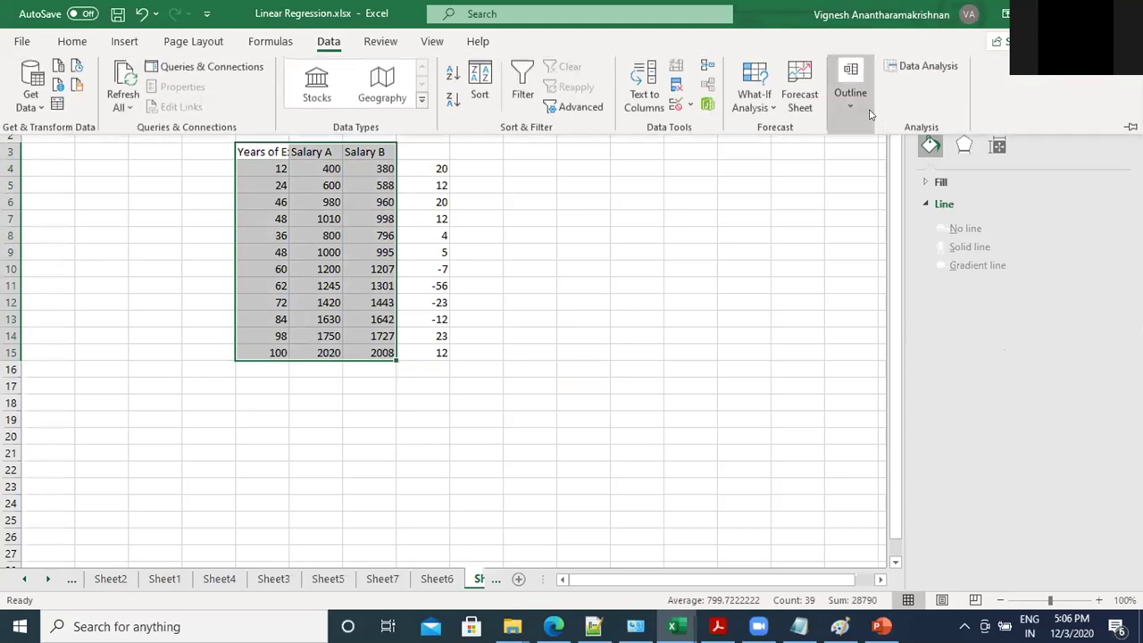
click(918, 65)
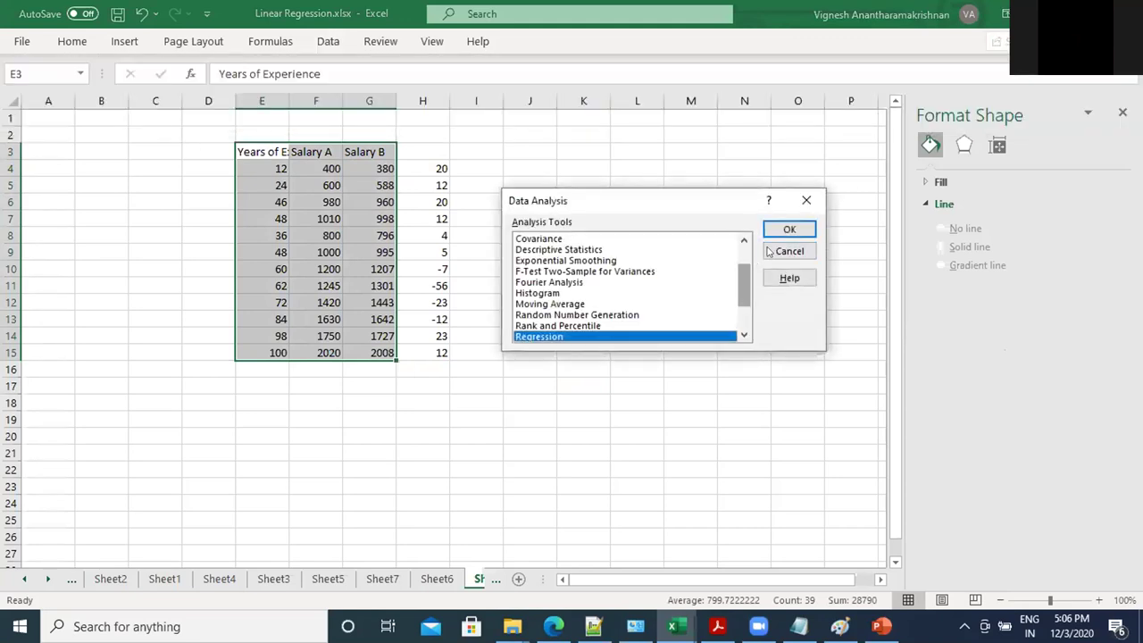
click(784, 225)
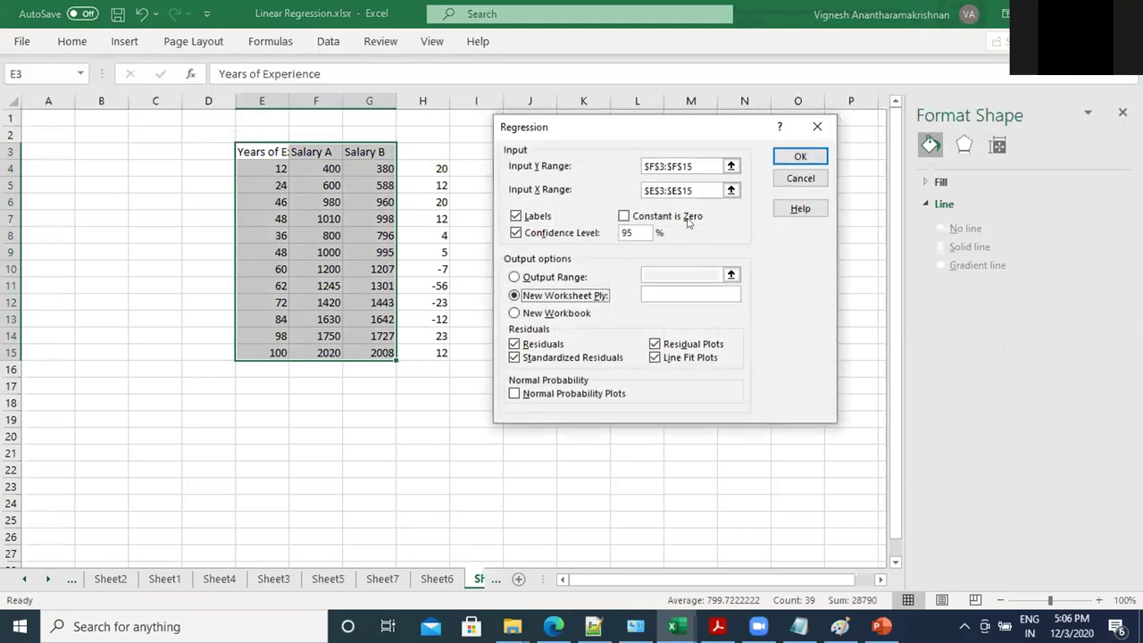
click(731, 166)
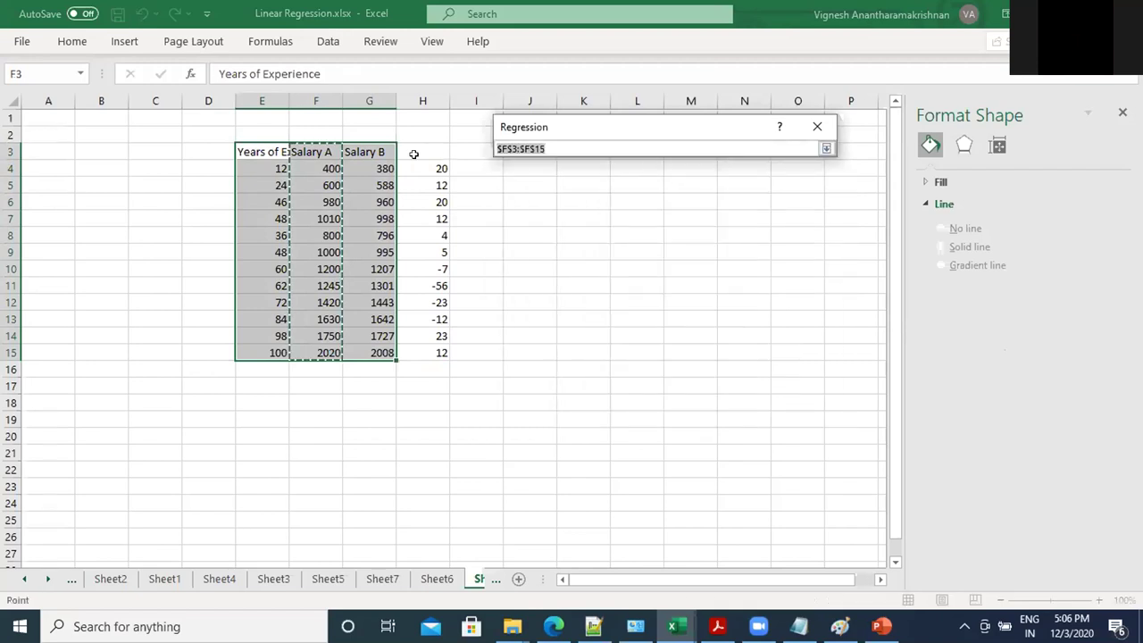
drag(375, 148, 378, 353)
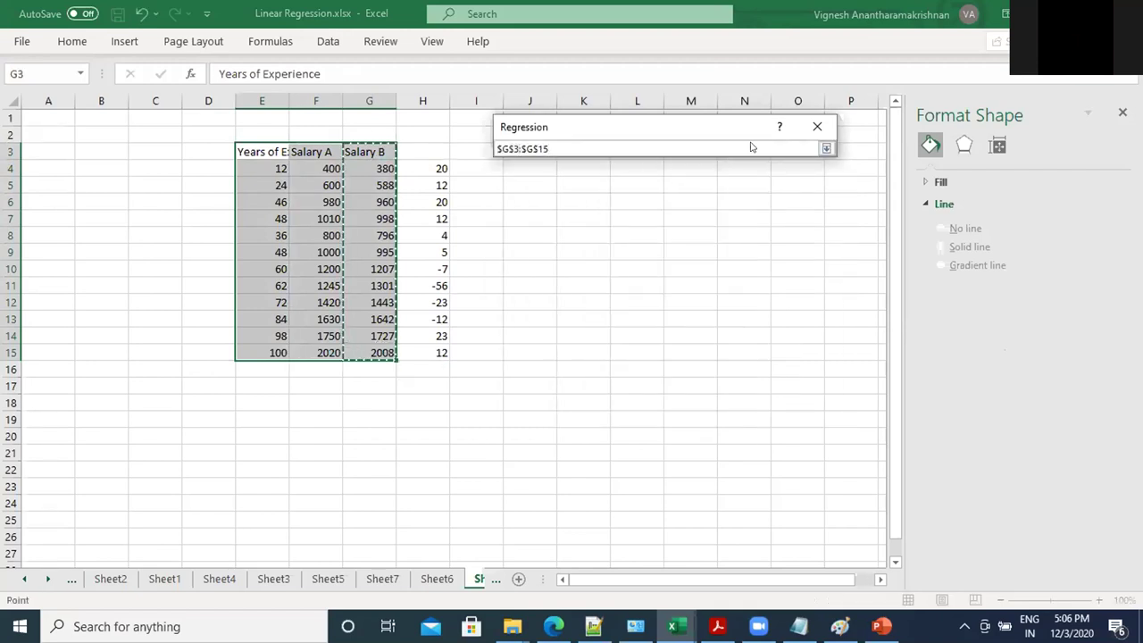
click(817, 126)
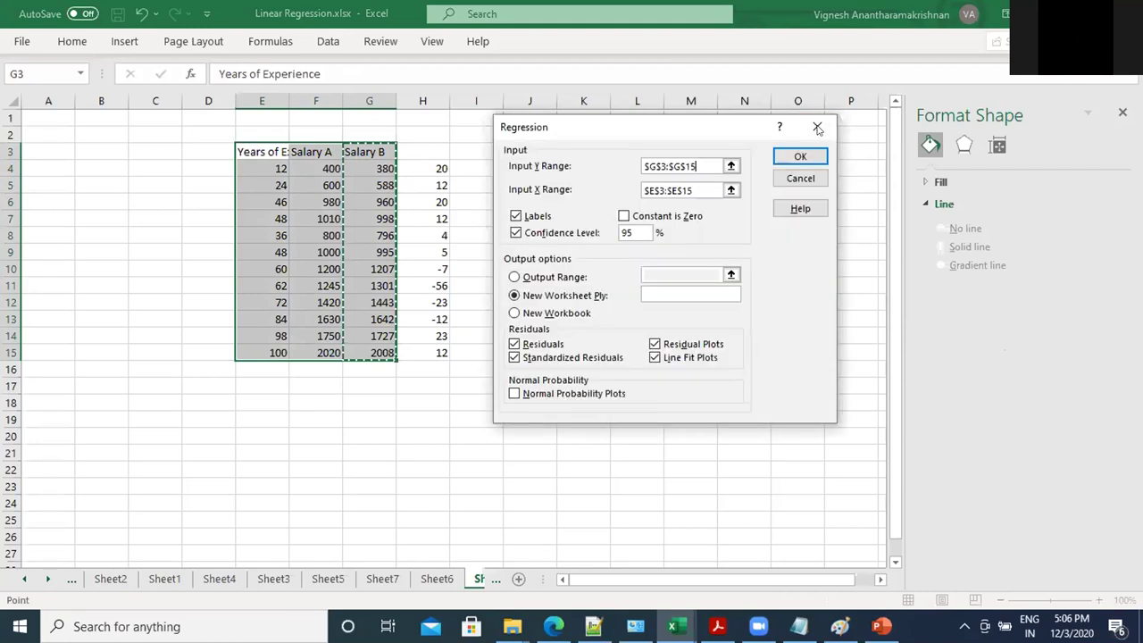
Step: Reselect $E$3:$E$15 as the Input X Range and run the Salary B regression to a new worksheet ply
click(730, 190)
drag(264, 150, 275, 346)
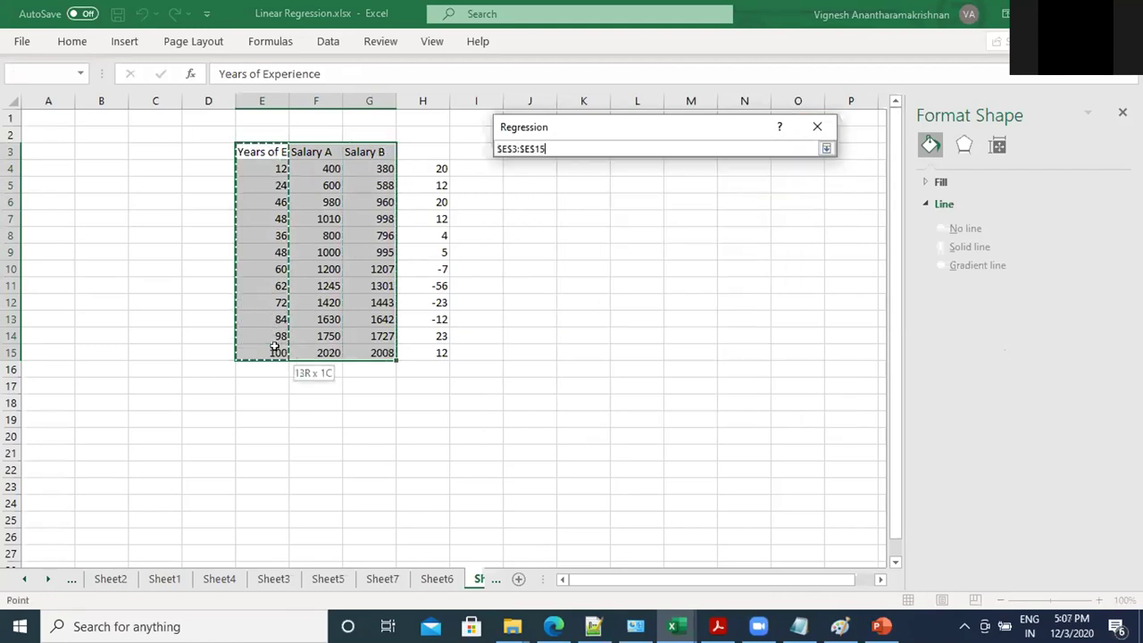
click(817, 126)
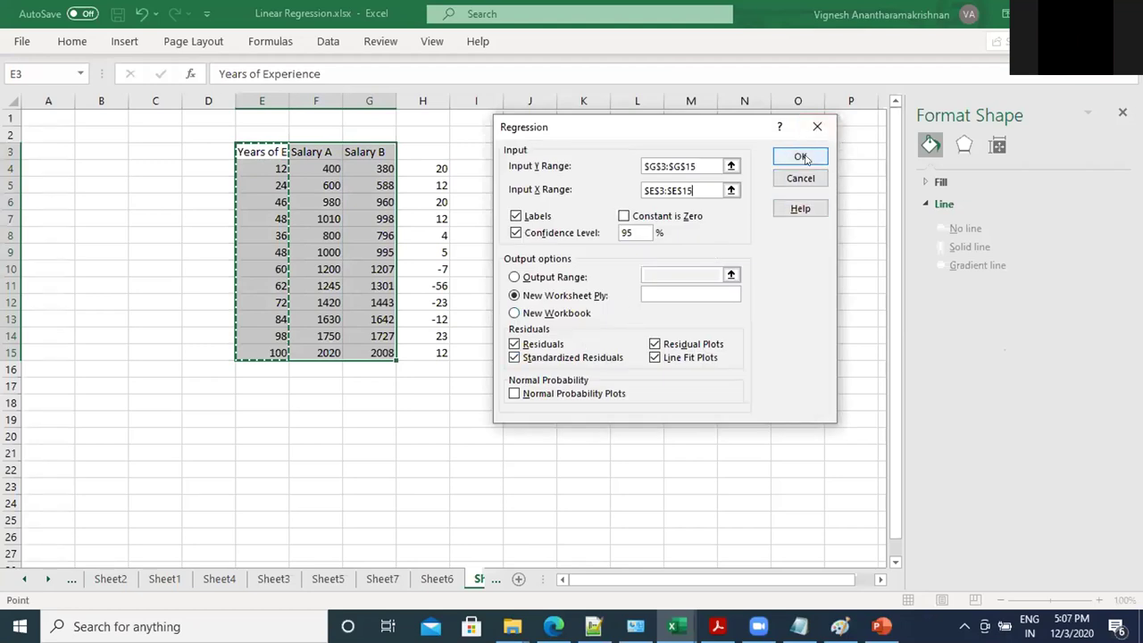
click(800, 157)
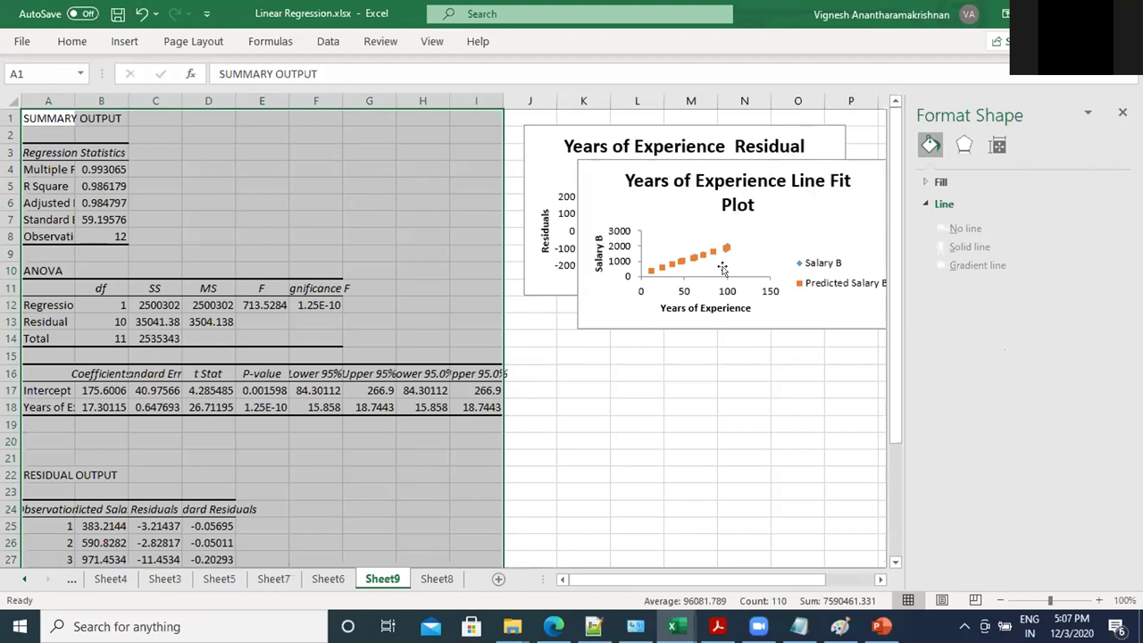
drag(730, 161, 704, 330)
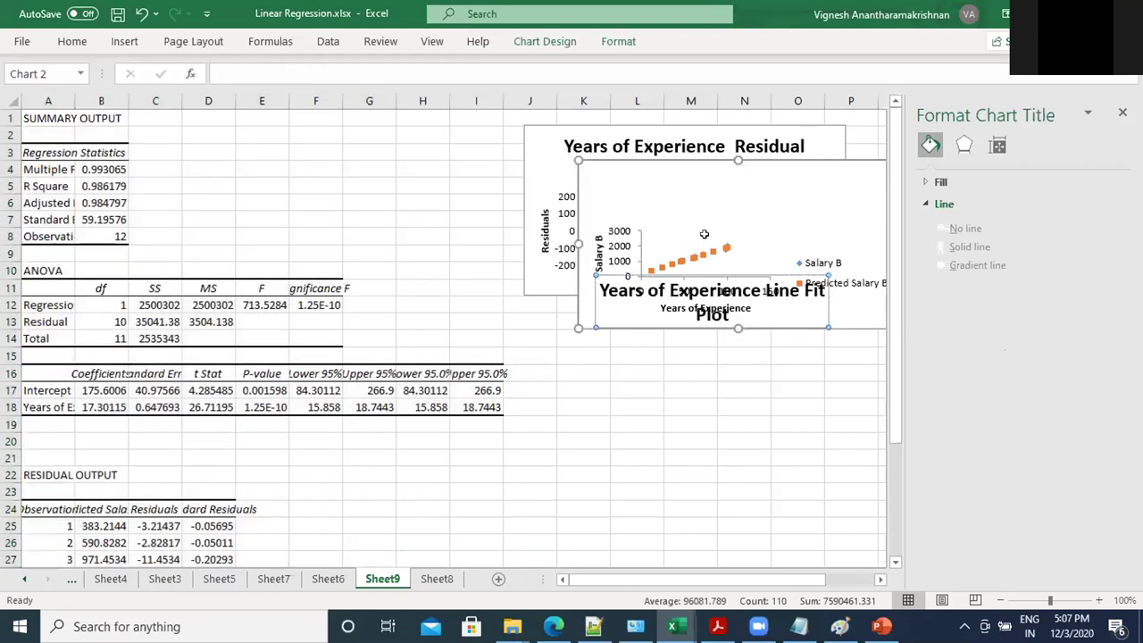
key(ctrl+z)
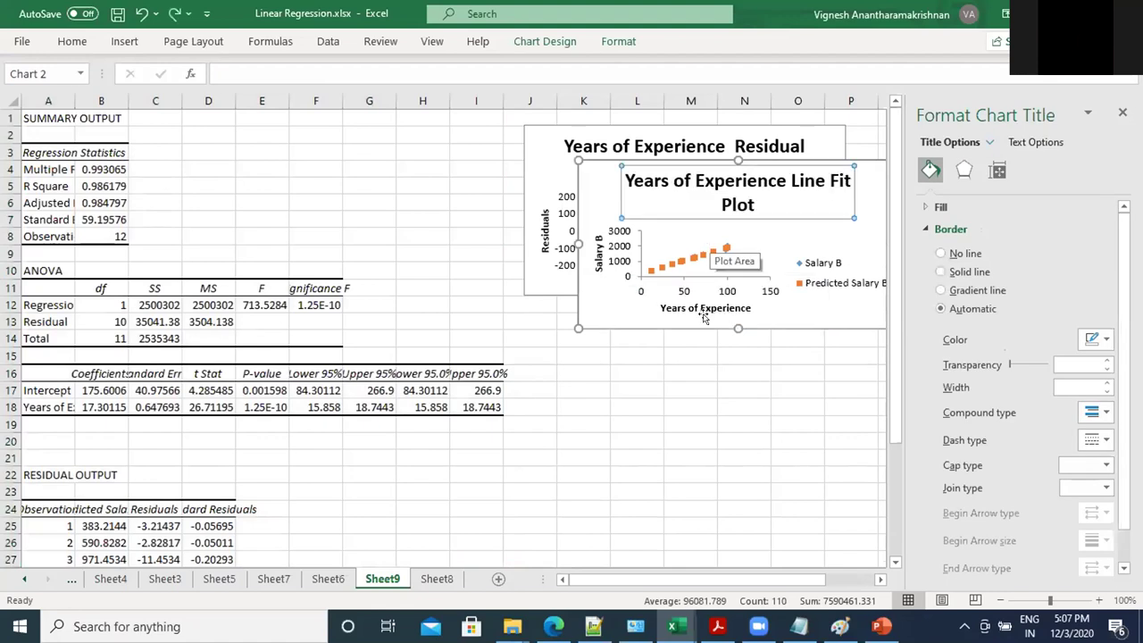
click(706, 351)
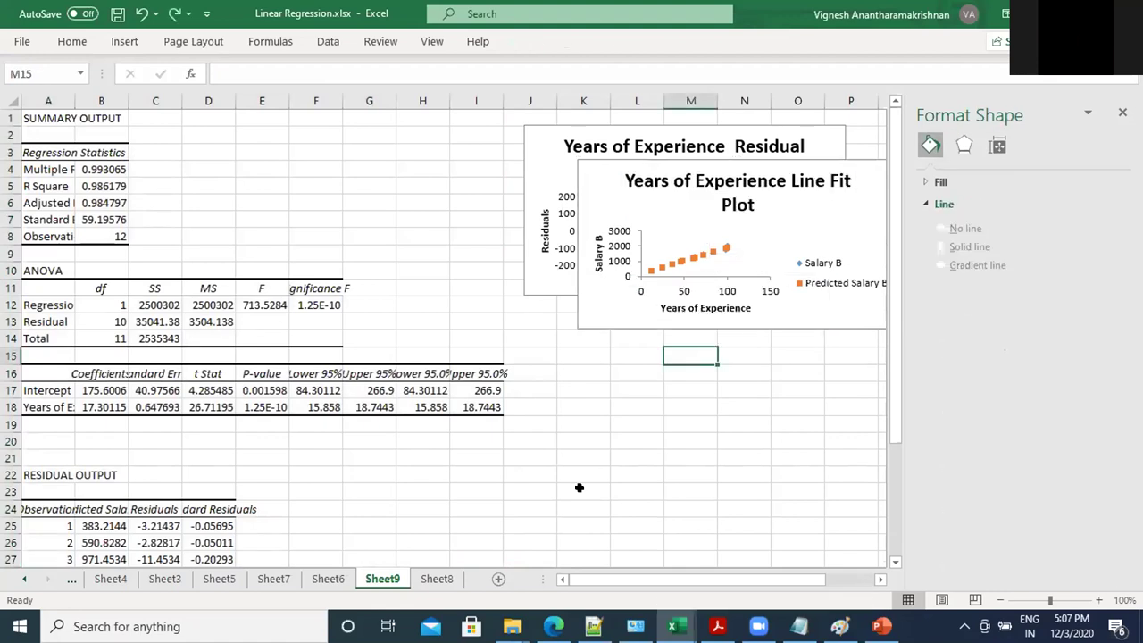
Step: Enlarge the Years of Experience Line Fit Plot chart on Sheet9 so its points are spread out
click(328, 579)
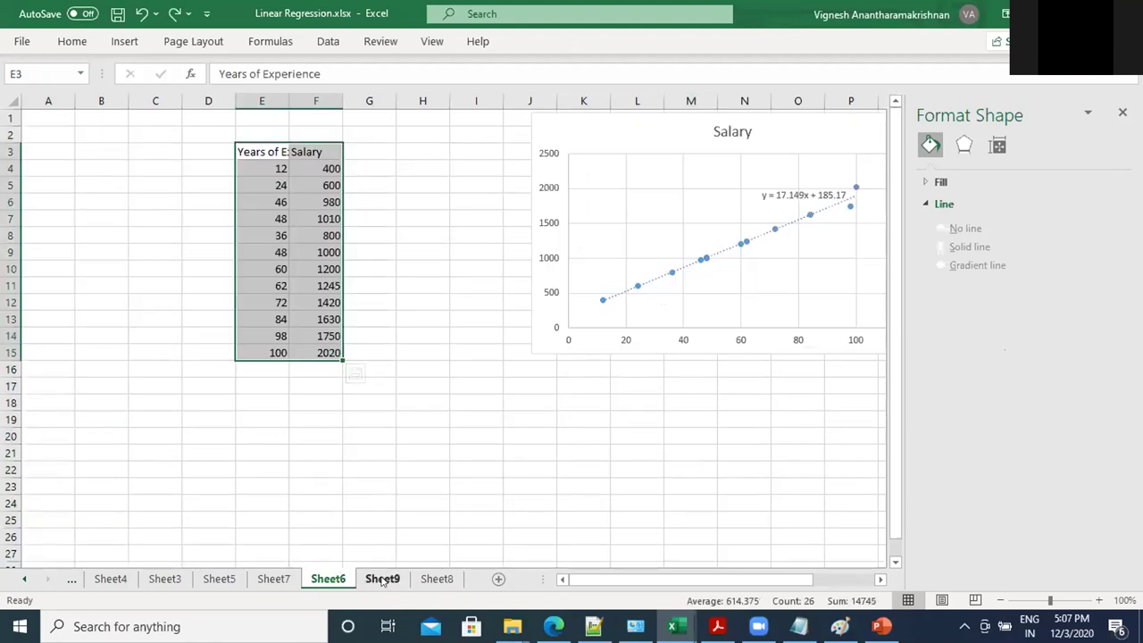
click(382, 578)
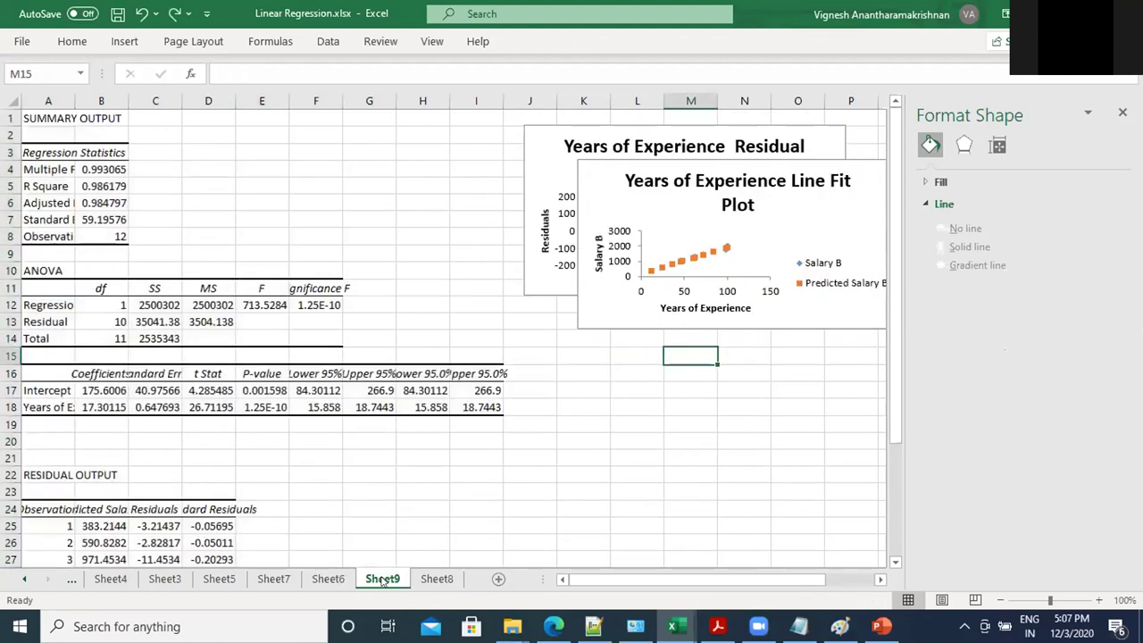
click(579, 320)
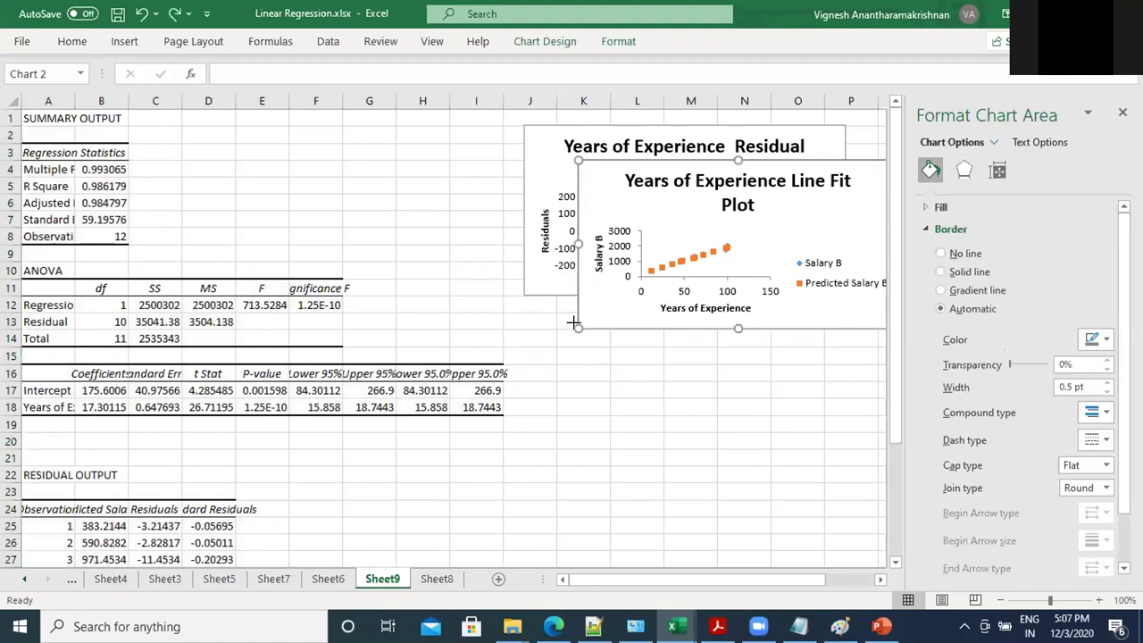
drag(413, 443, 304, 517)
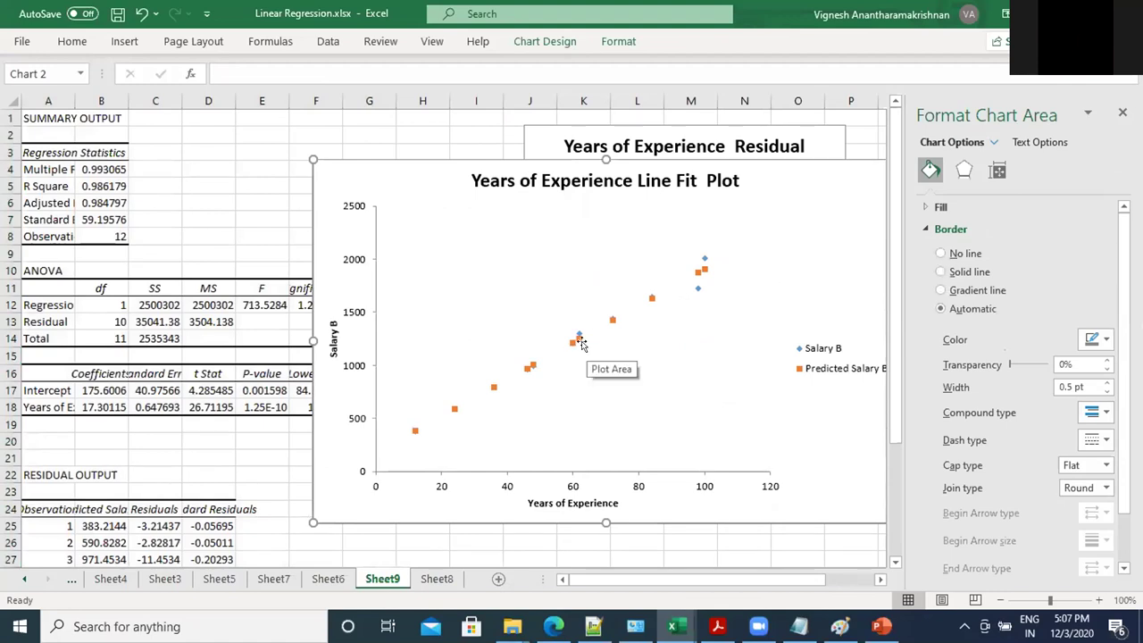
Step: Compare the Salary B formulas in G4 and G5 on Sheet8 with the line fit plot on Sheet9
click(436, 579)
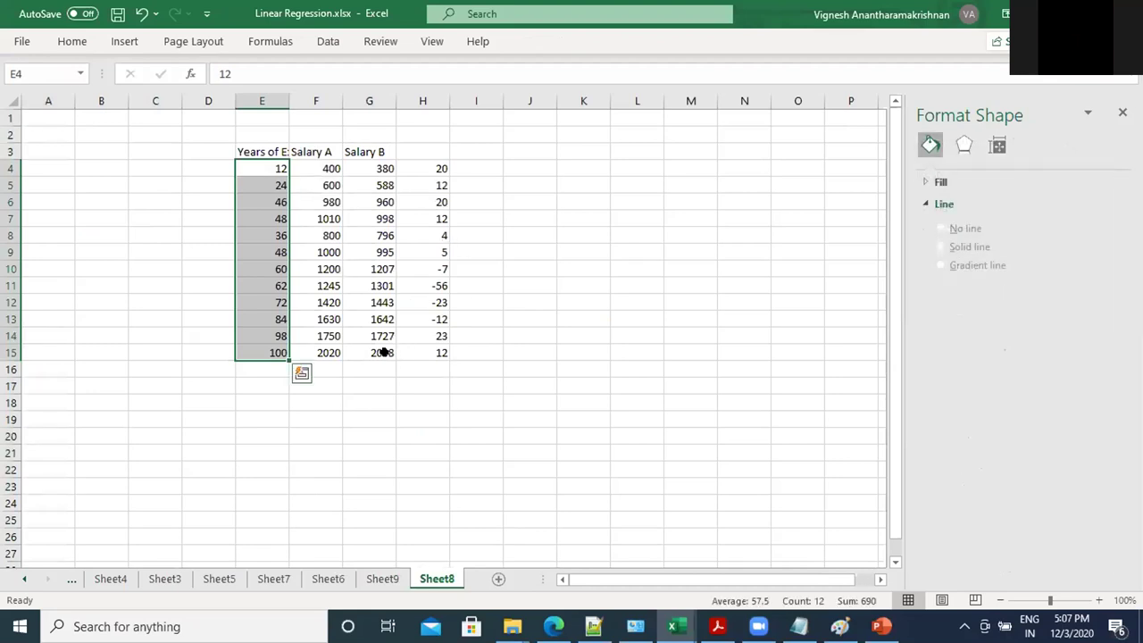
click(384, 166)
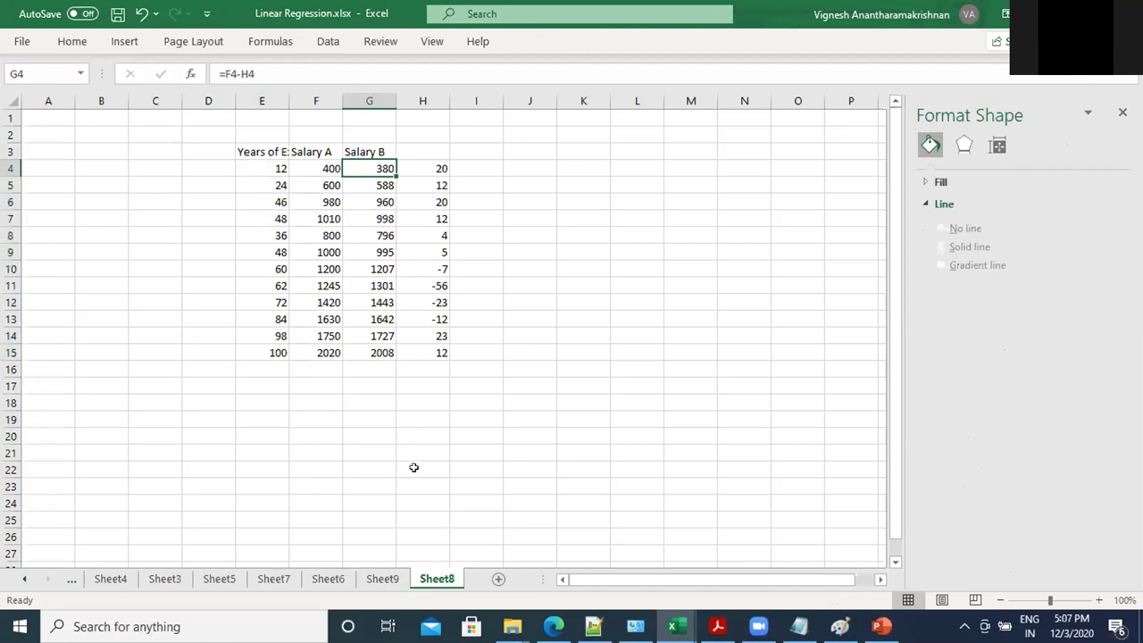
click(378, 183)
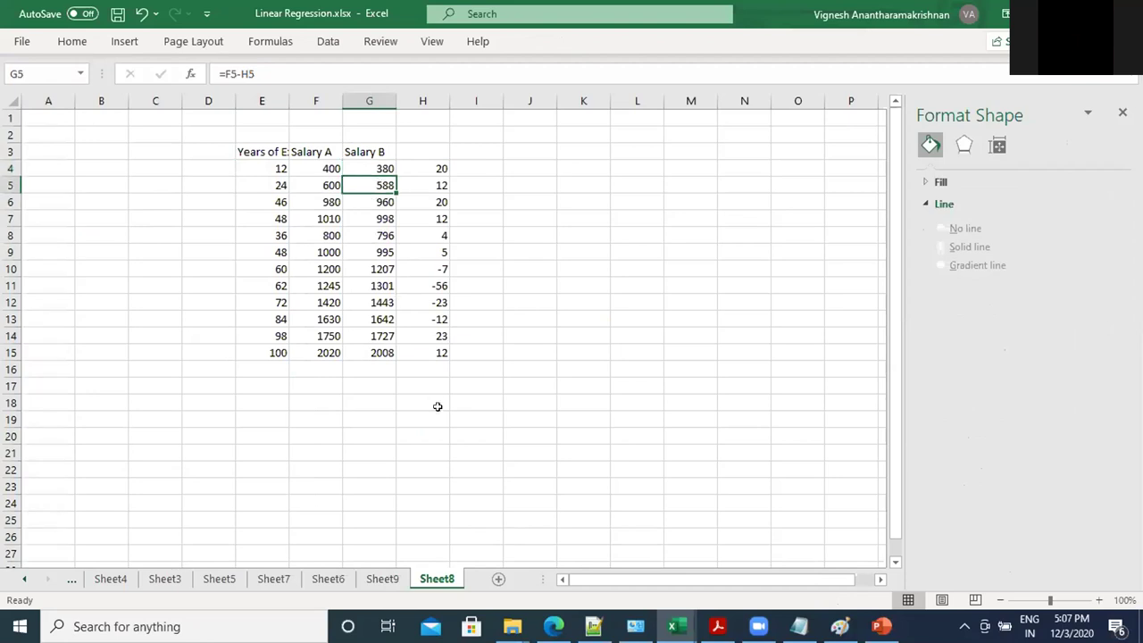
click(402, 579)
click(544, 360)
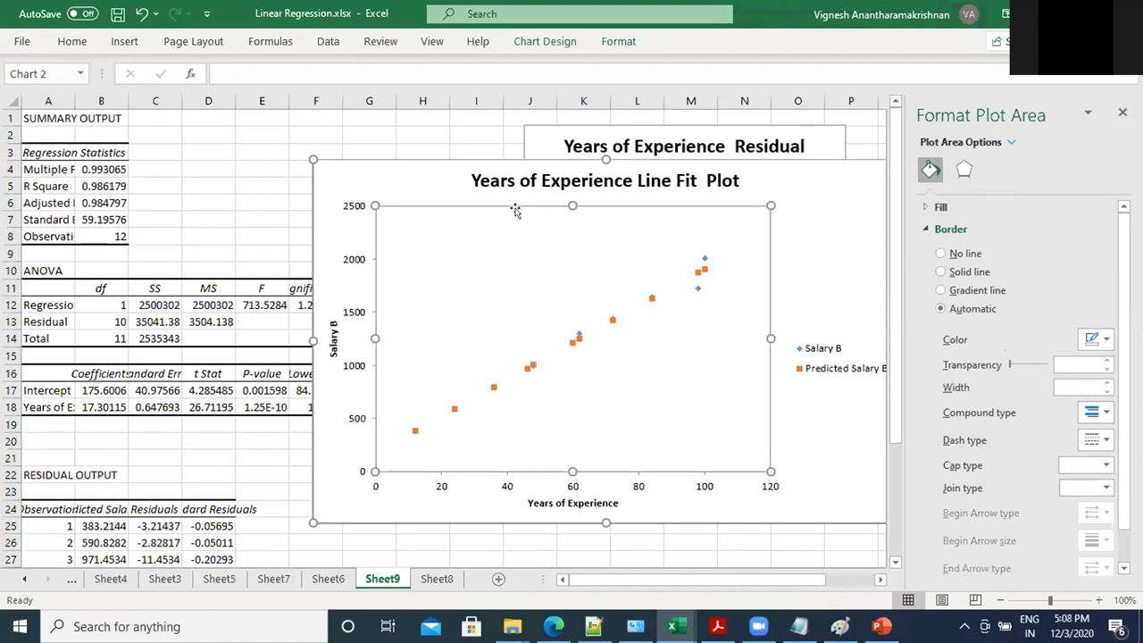
click(434, 579)
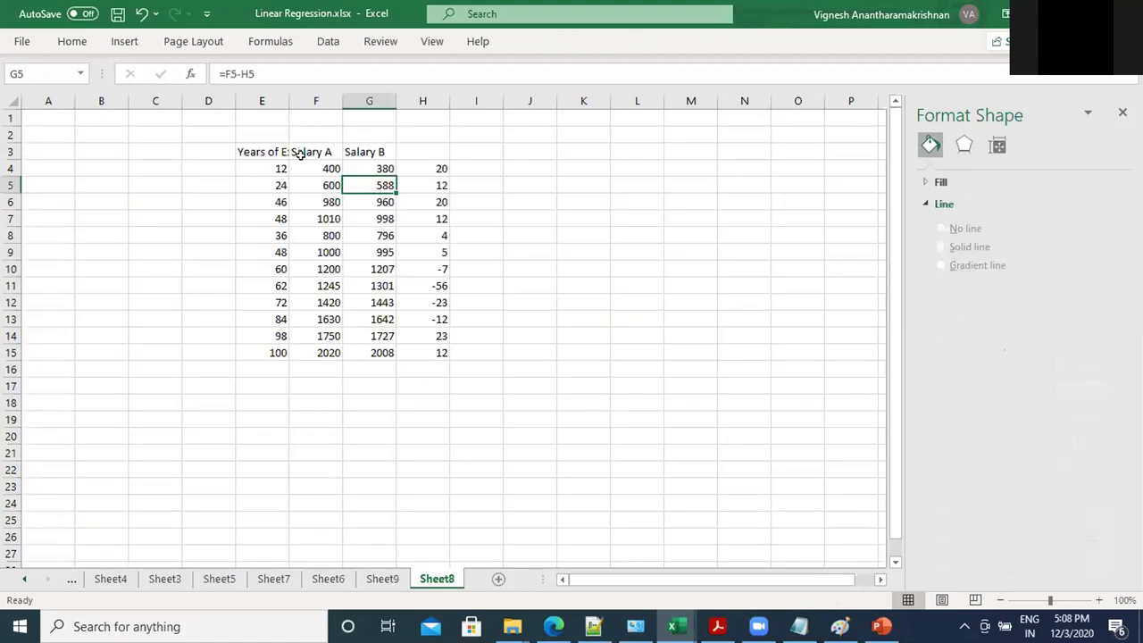
Step: Try clearing the contents of the Salary A column on Sheet8 and undo the deletion
click(315, 93)
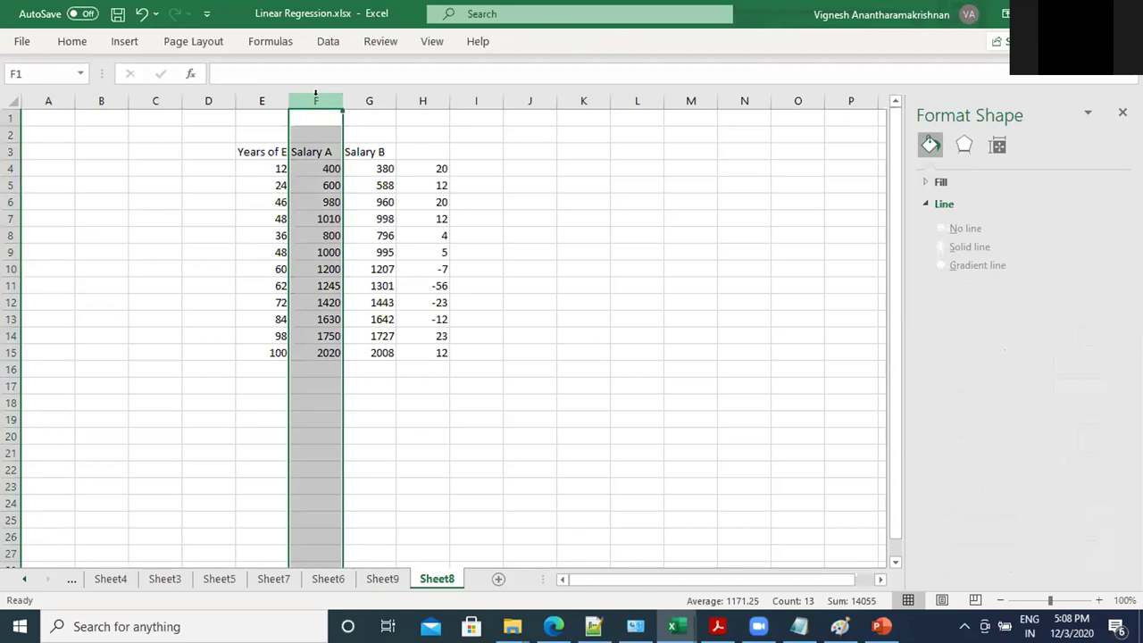
key(Delete)
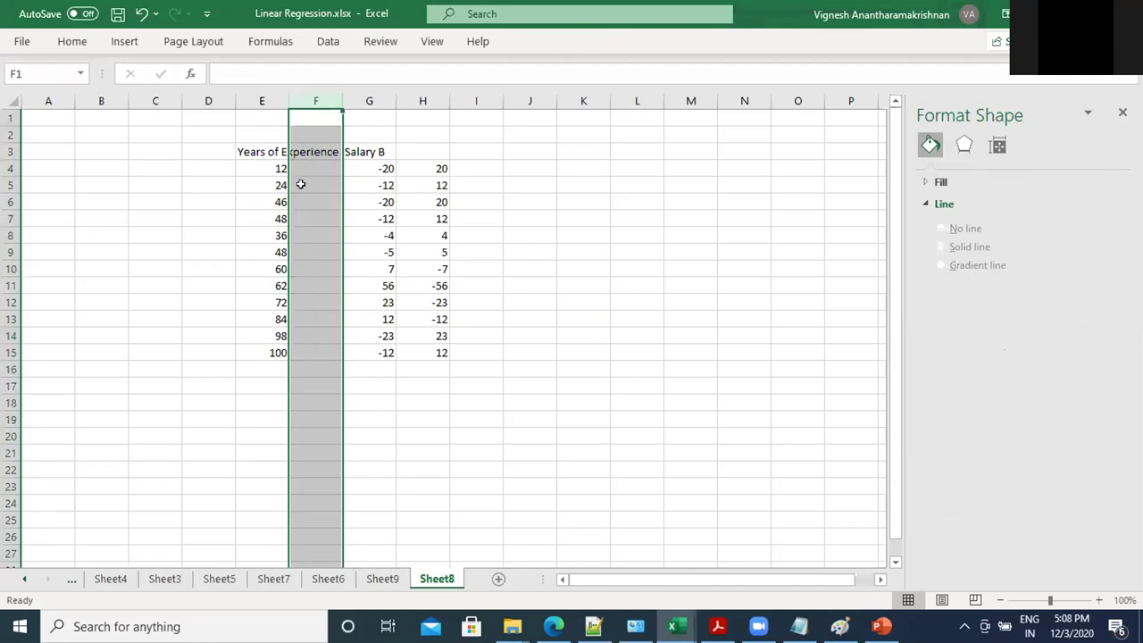
key(ctrl+z)
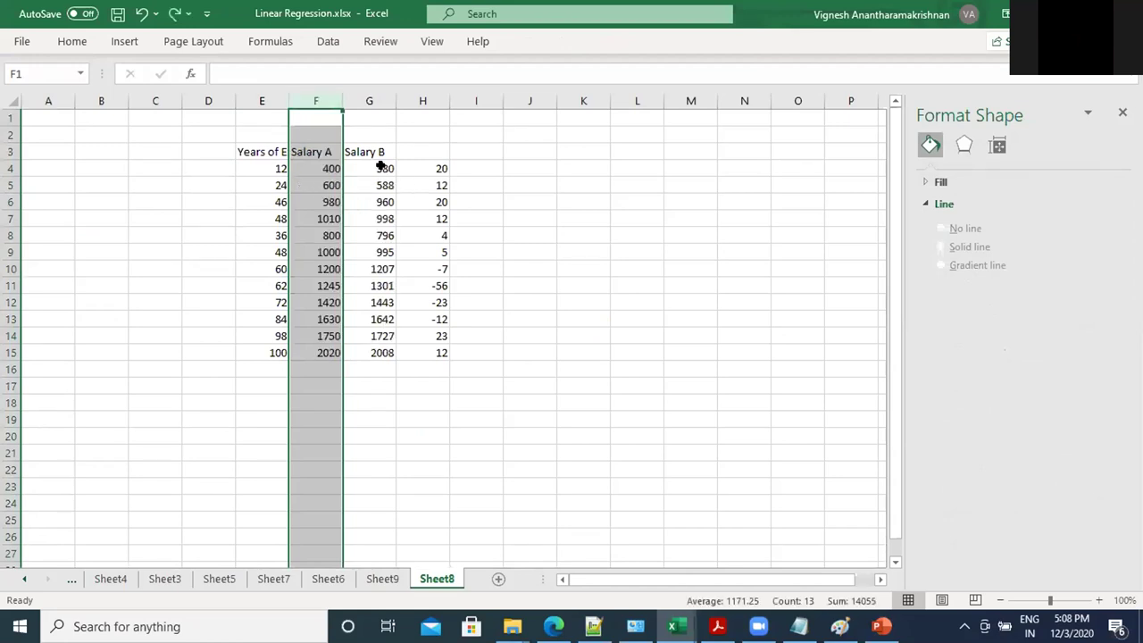
click(559, 263)
Step: Insert a scatter chart of E3:G15 on Sheet8, place it beside the data and enlarge it
drag(260, 147, 366, 357)
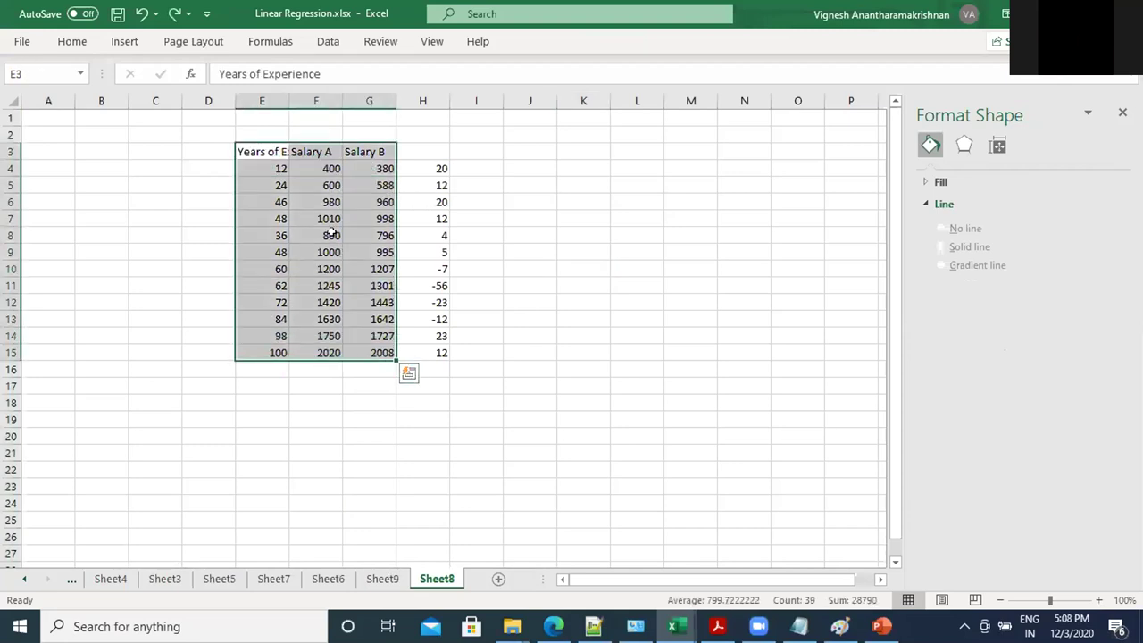
click(112, 40)
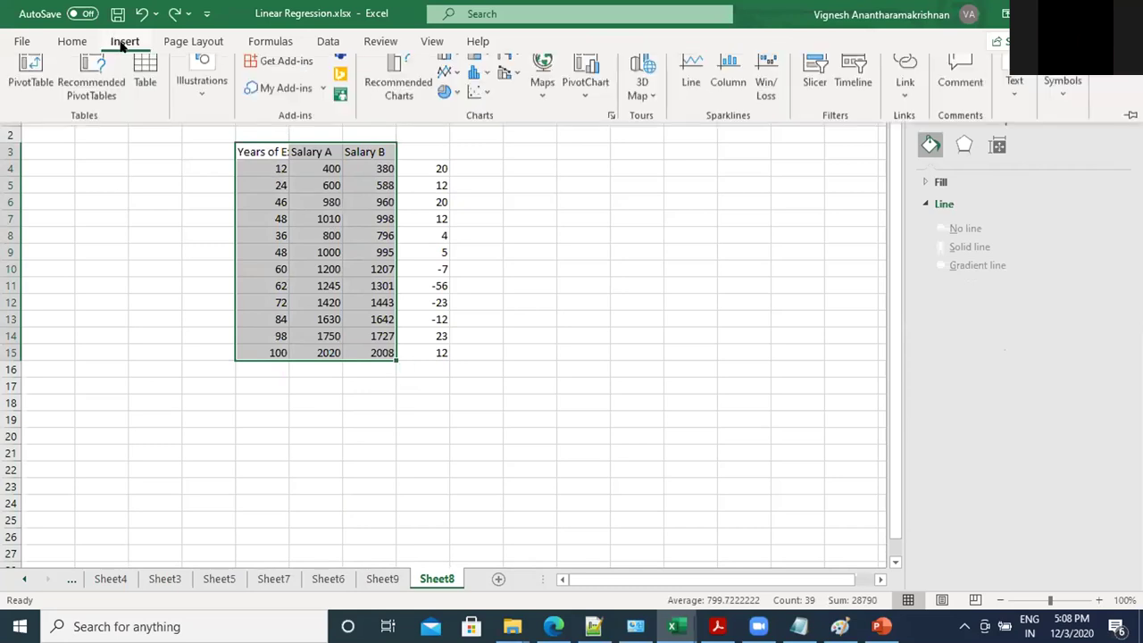
click(474, 103)
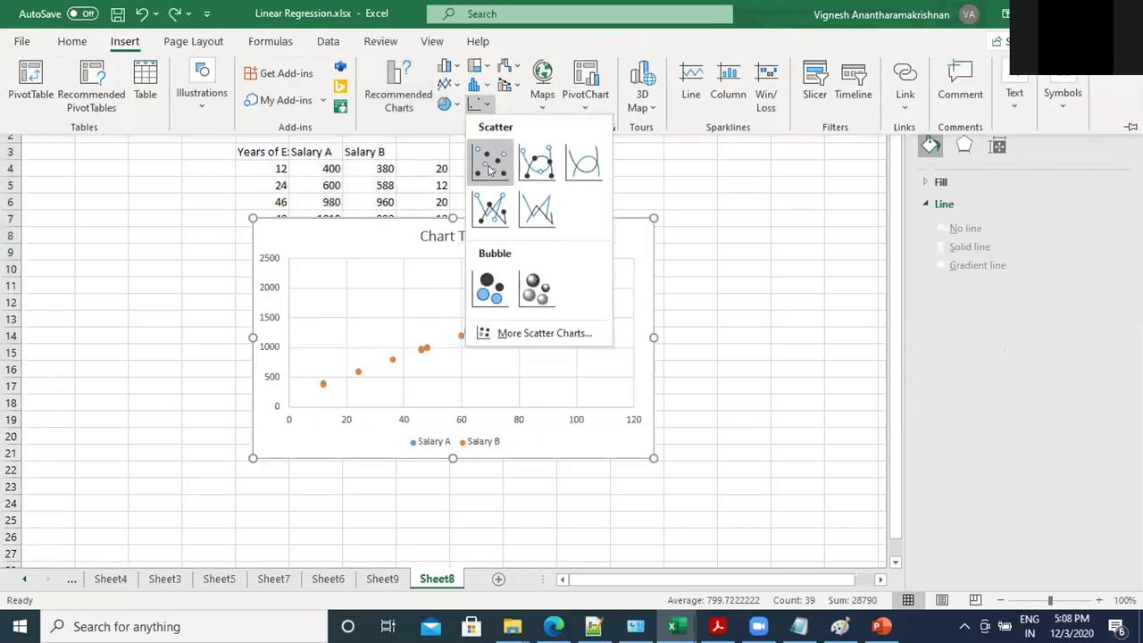
click(489, 163)
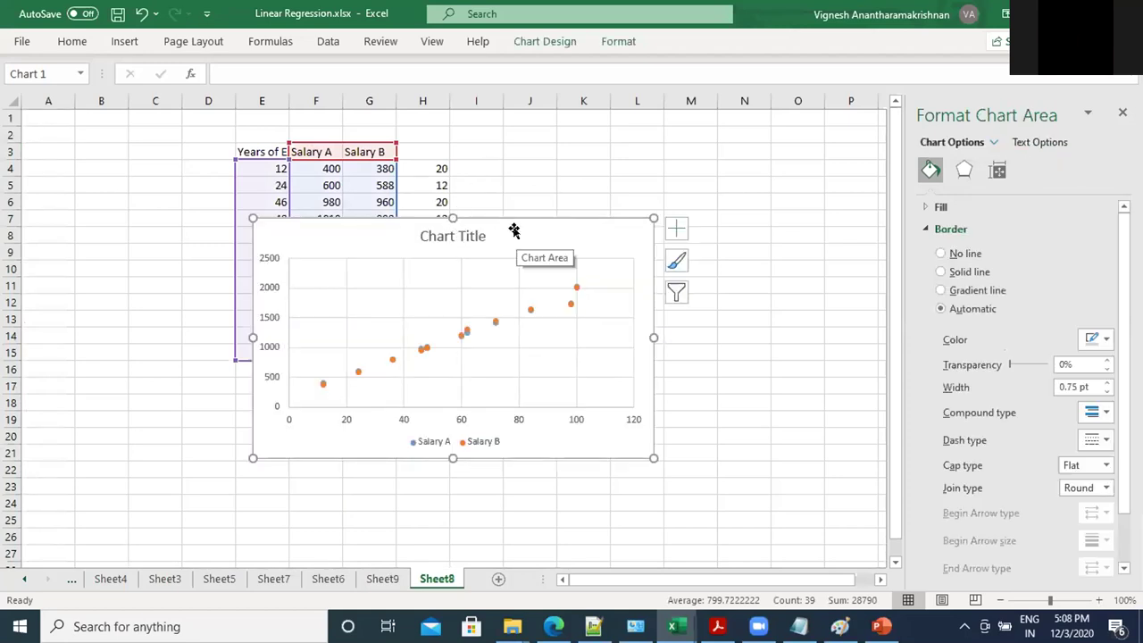
drag(610, 259, 714, 280)
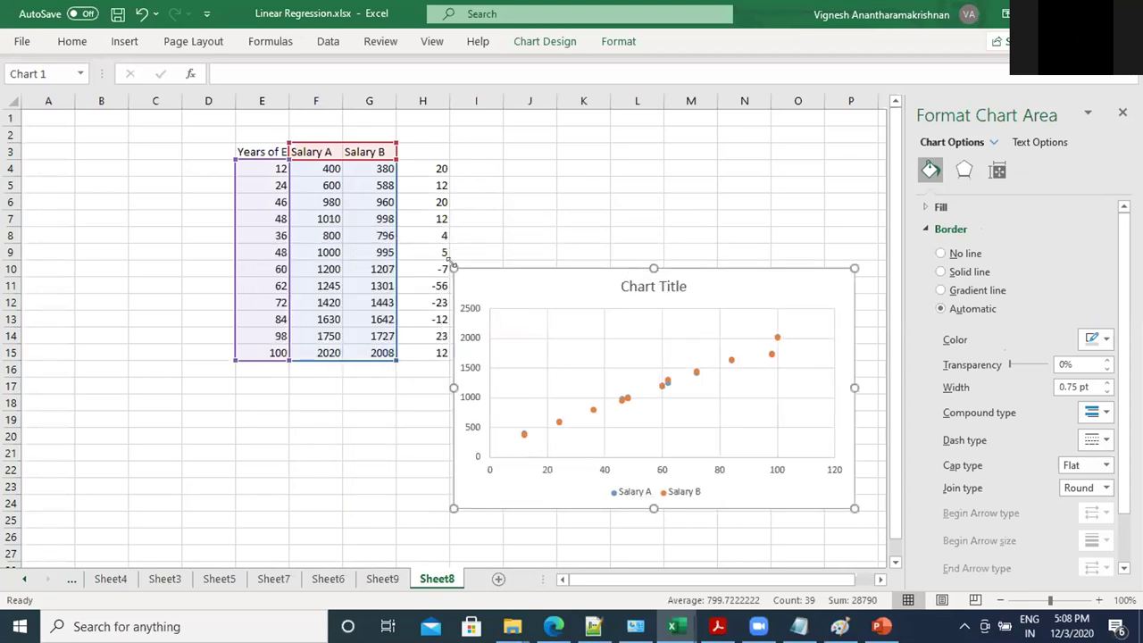
drag(444, 264, 309, 134)
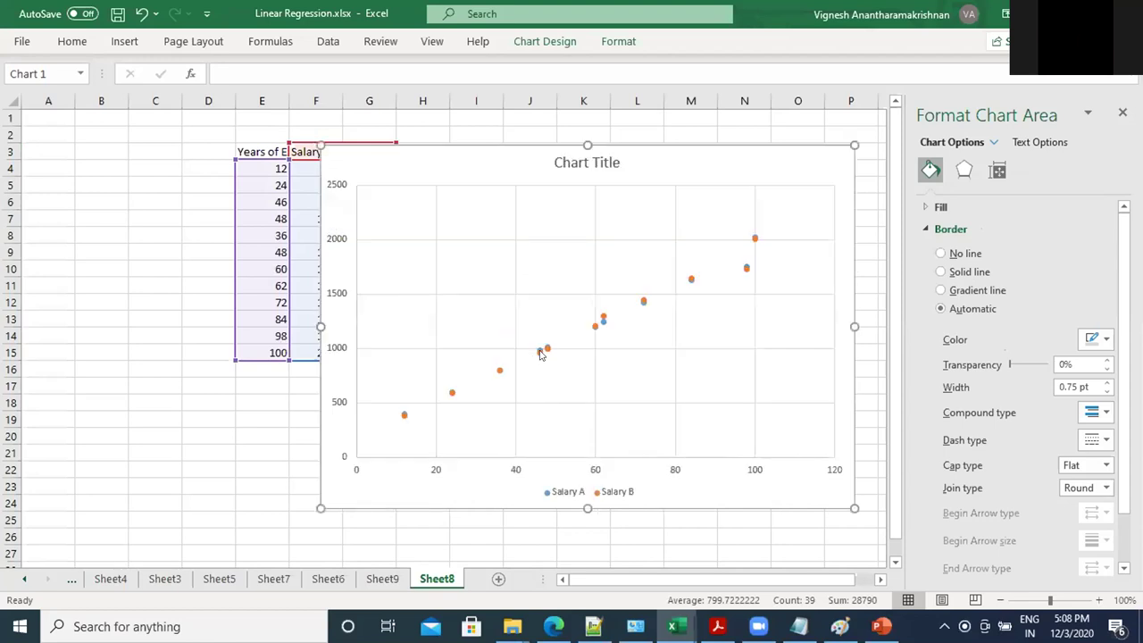
Step: Inspect the Salary B series and its point at 46 years of experience in the scatter chart
click(540, 353)
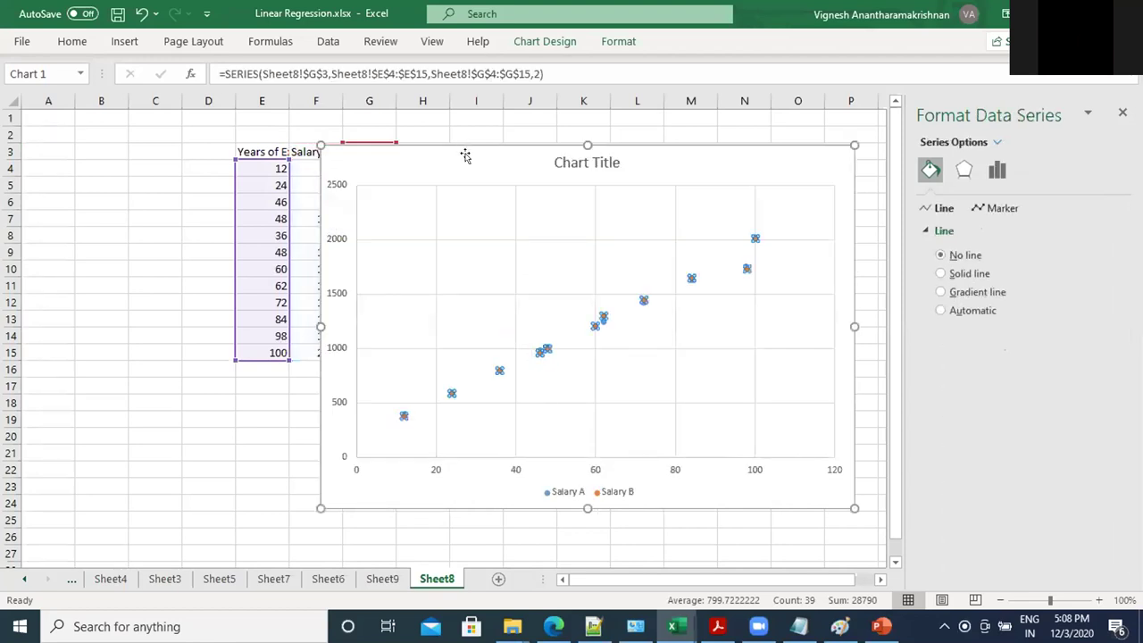
mouse_move(533, 346)
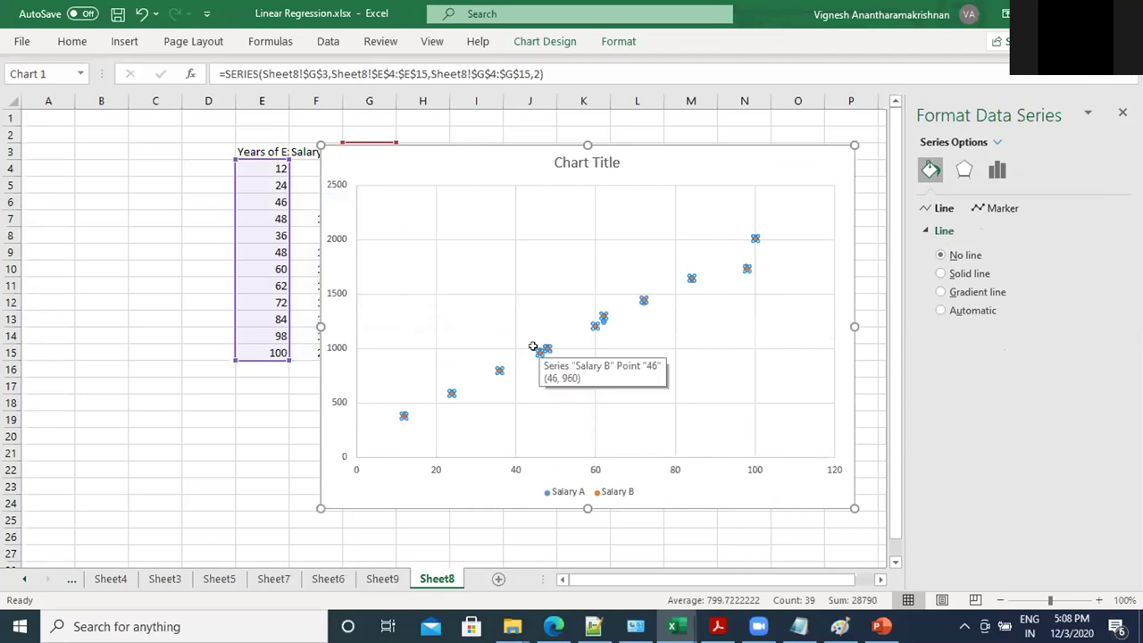
click(306, 447)
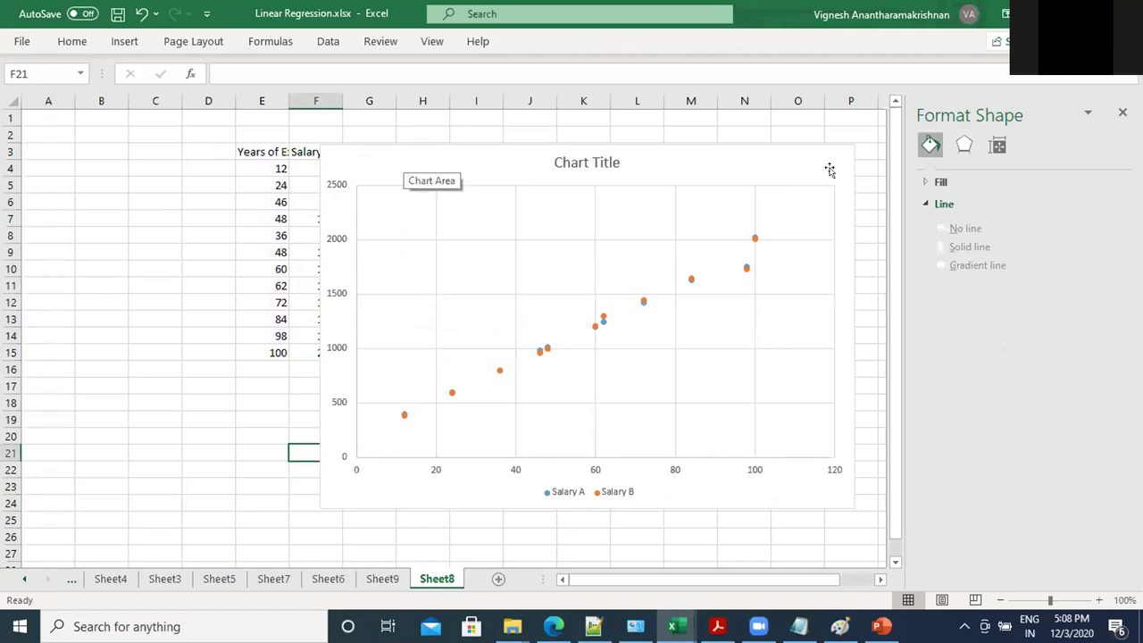
Step: Undo the scatter chart's resizing, move and insertion
click(495, 416)
key(ctrl+z)
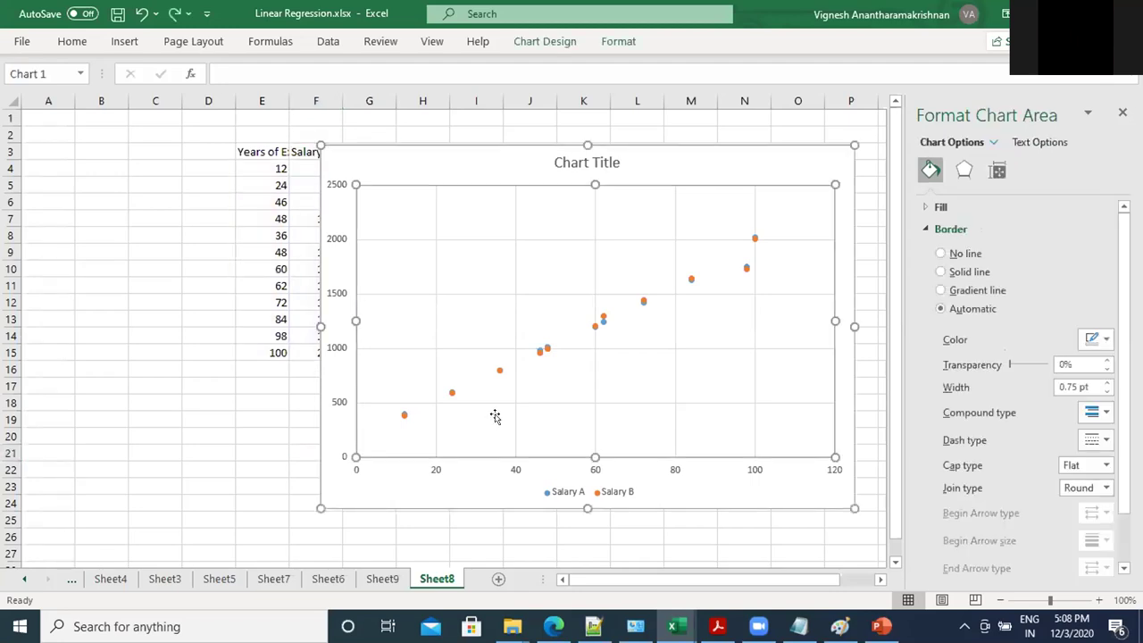
key(ctrl+z)
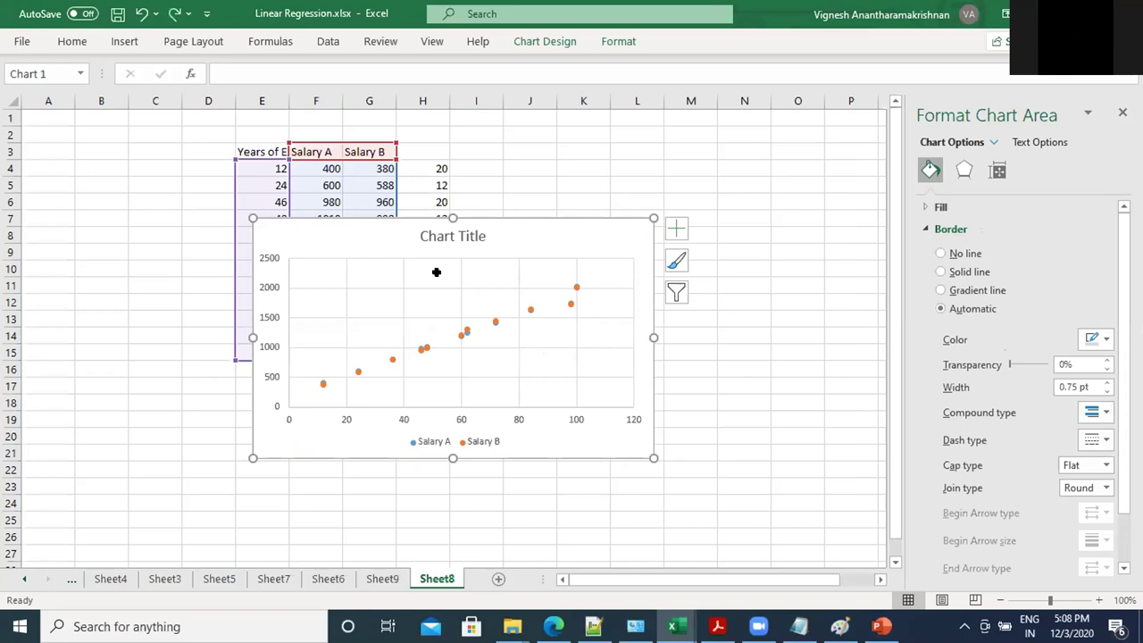
key(ctrl+z)
Step: Change the Salary B formula in G4 to =F4-H4*10 and fill it down to G15
click(427, 168)
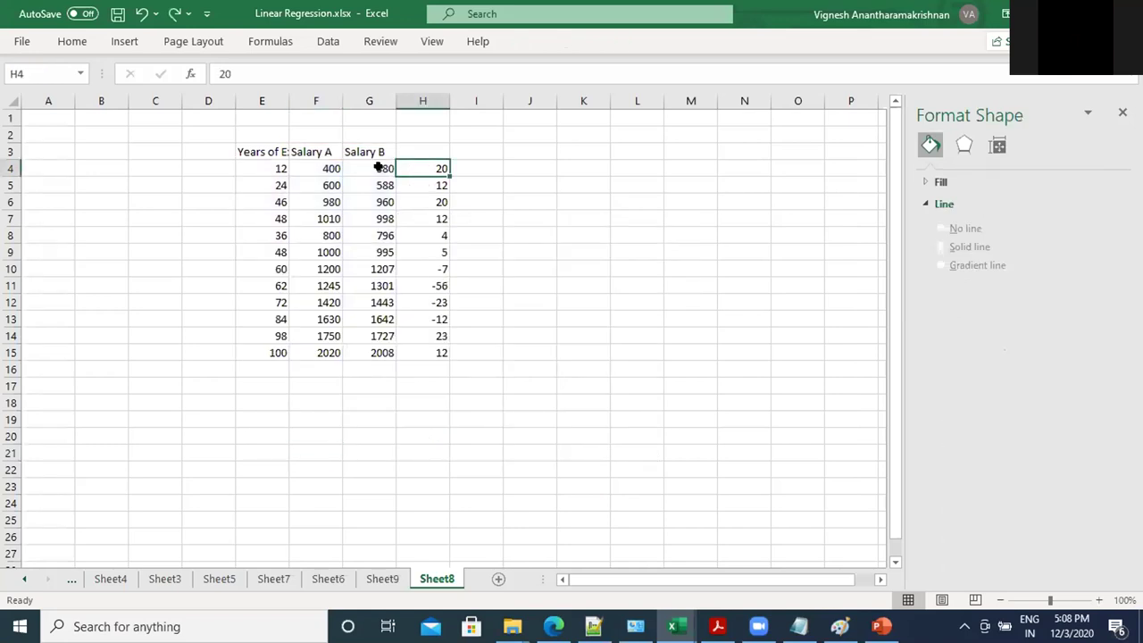
key(Left)
click(253, 73)
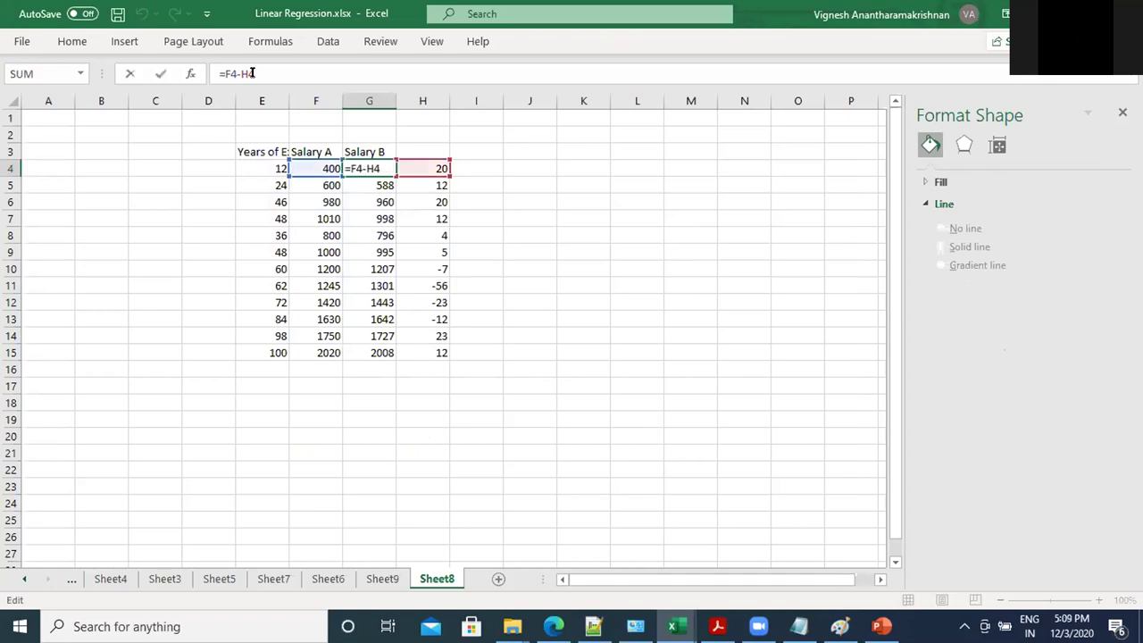
text(*10)
click(159, 74)
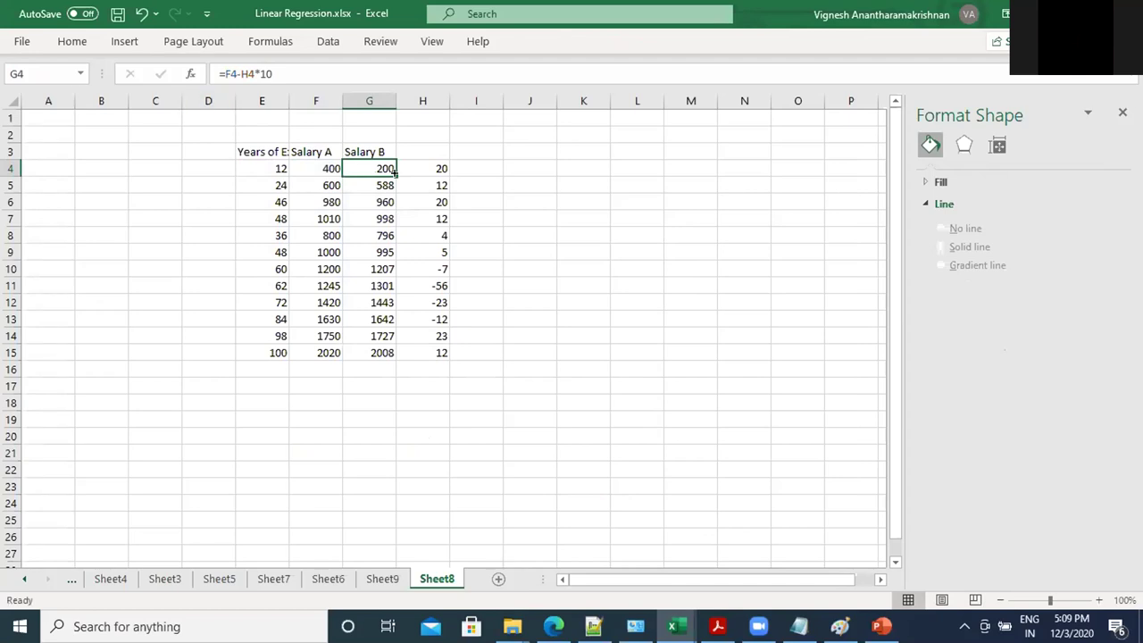
drag(400, 211, 420, 359)
Step: Insert a markers-only scatter chart of Years of Experience, Salary A and Salary B from E3:G15
drag(251, 151, 357, 360)
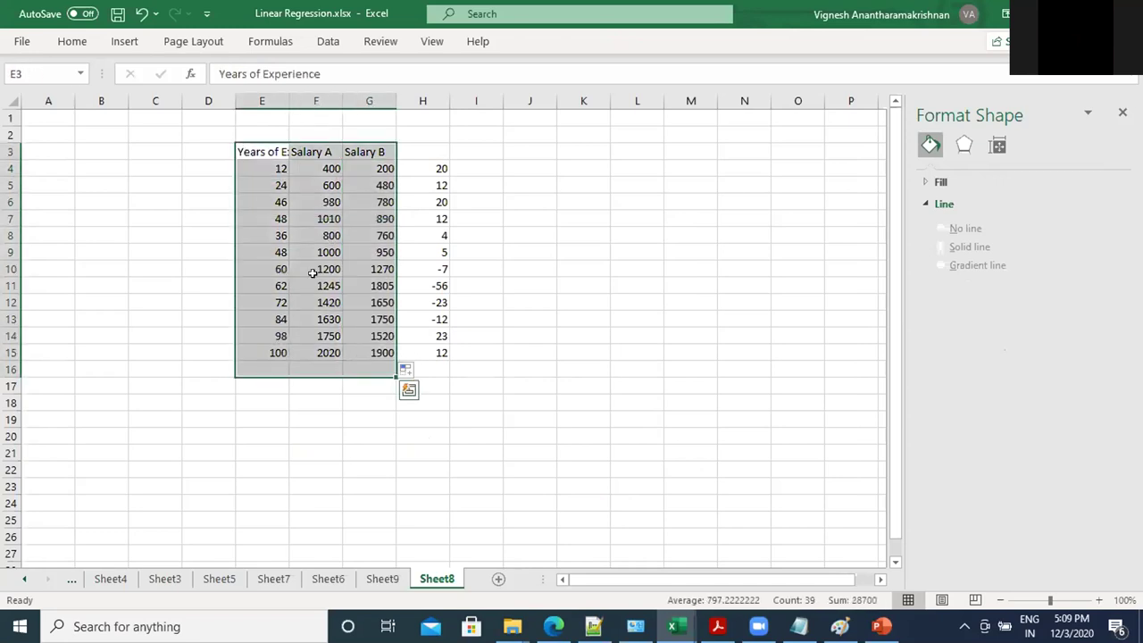
click(262, 201)
click(264, 147)
drag(264, 147, 380, 357)
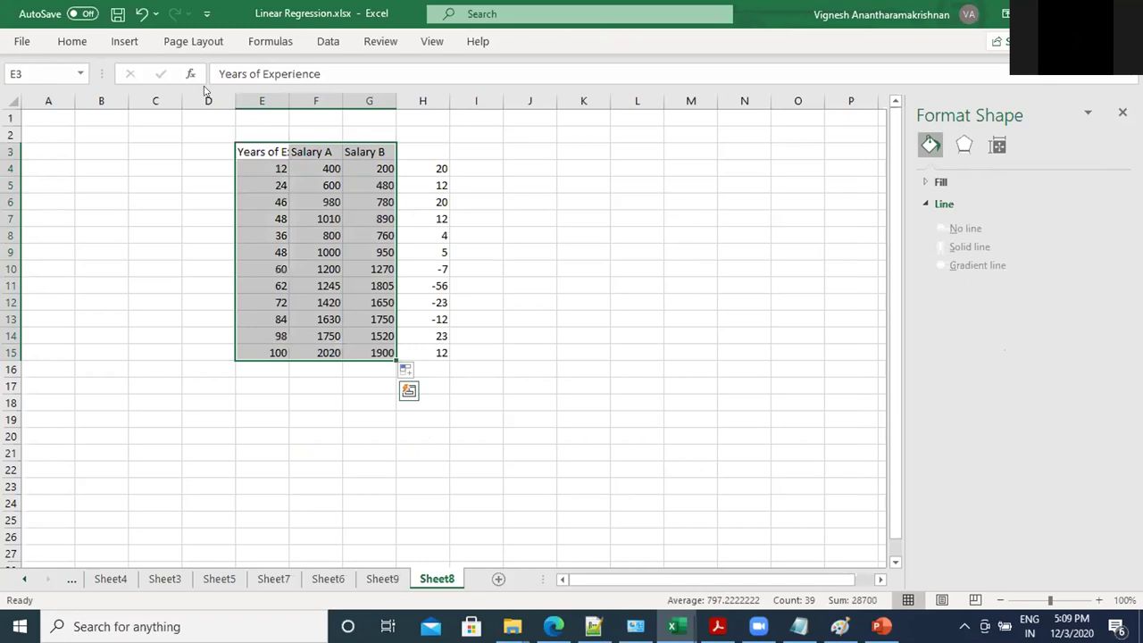
click(125, 44)
click(447, 103)
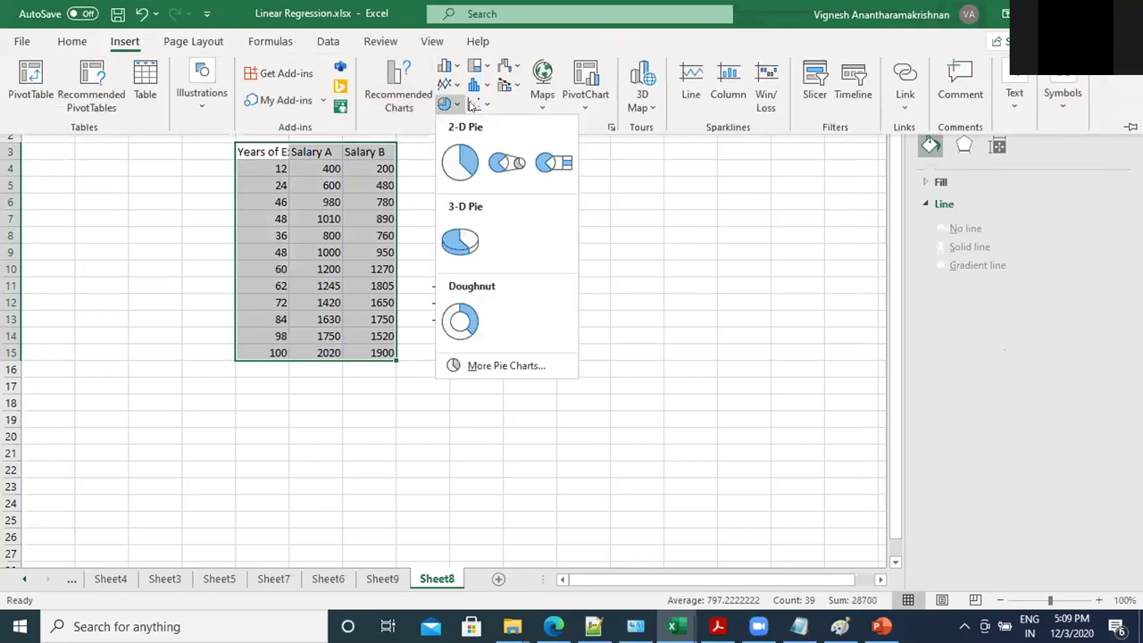
click(476, 105)
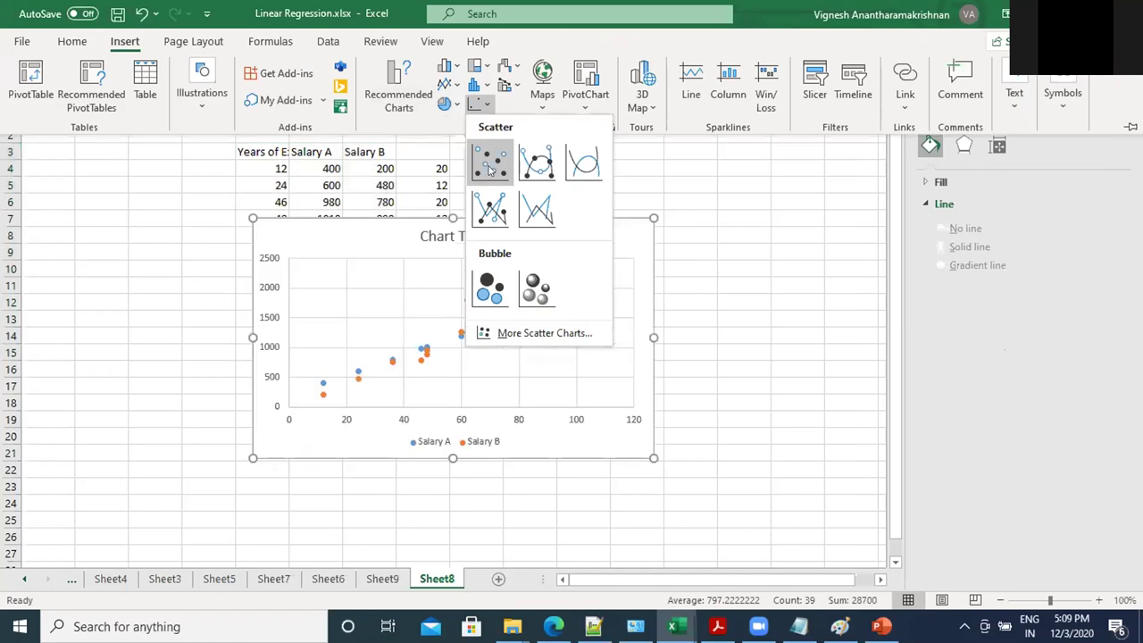
click(490, 158)
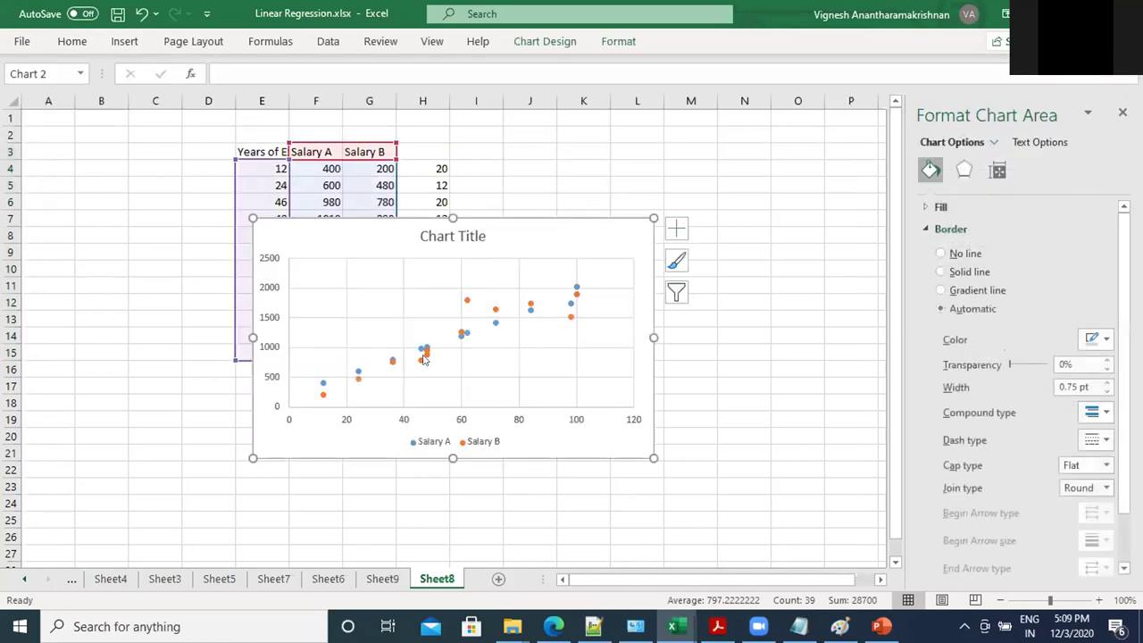
Step: Add a linear trendline to the Salary A series, display its equation on the chart and set its intercept to 0.0
click(491, 319)
right_click(495, 328)
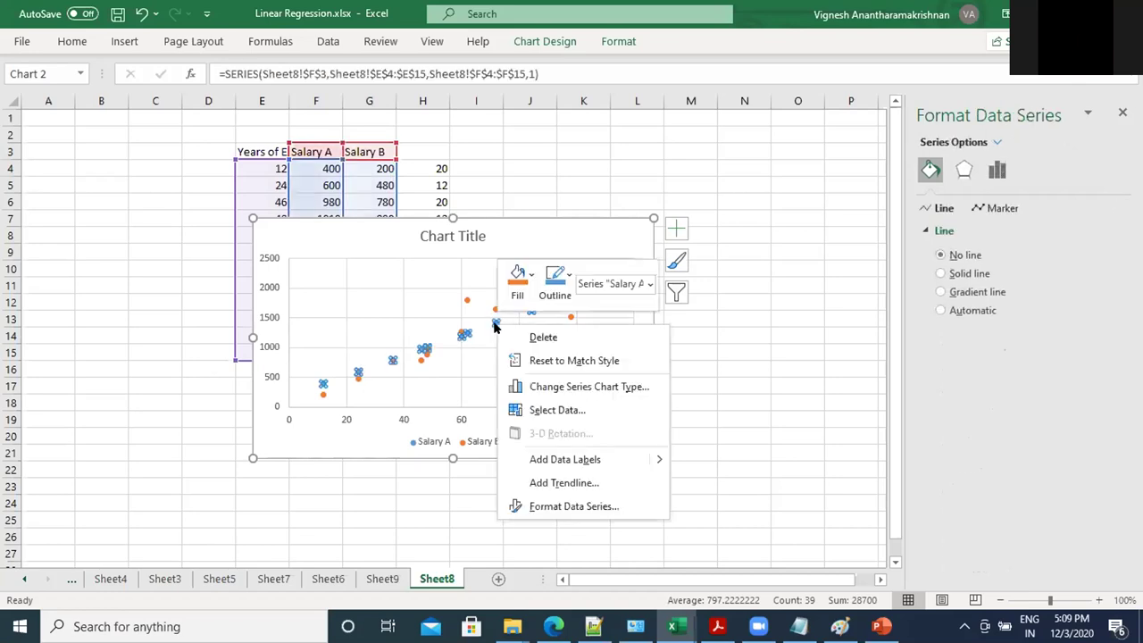
click(548, 483)
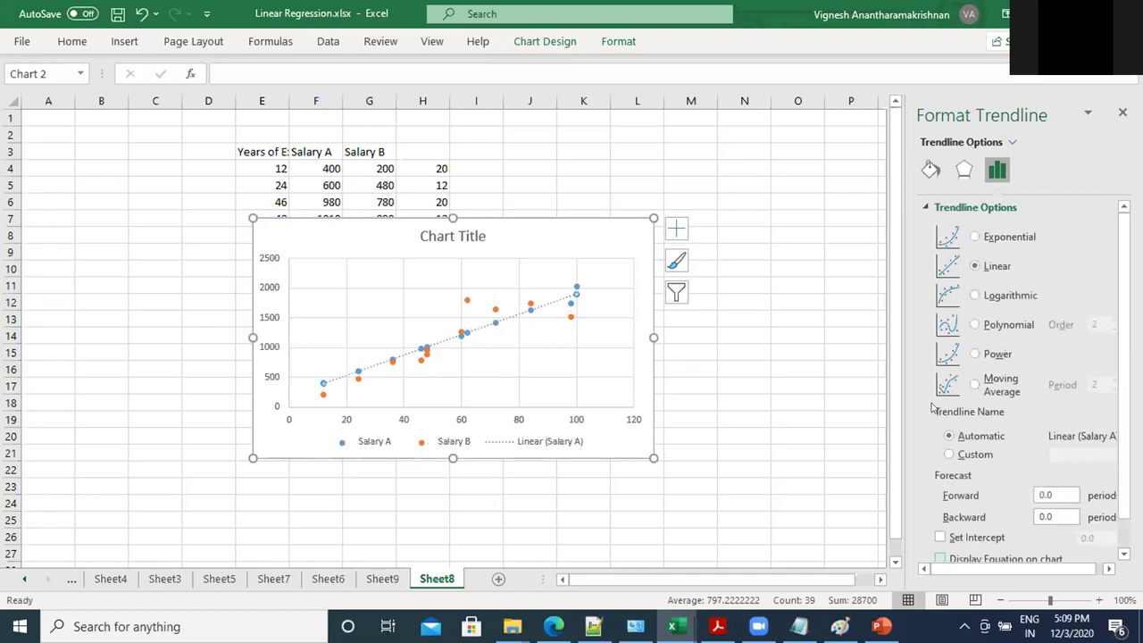
scroll(1122, 535, down, 1)
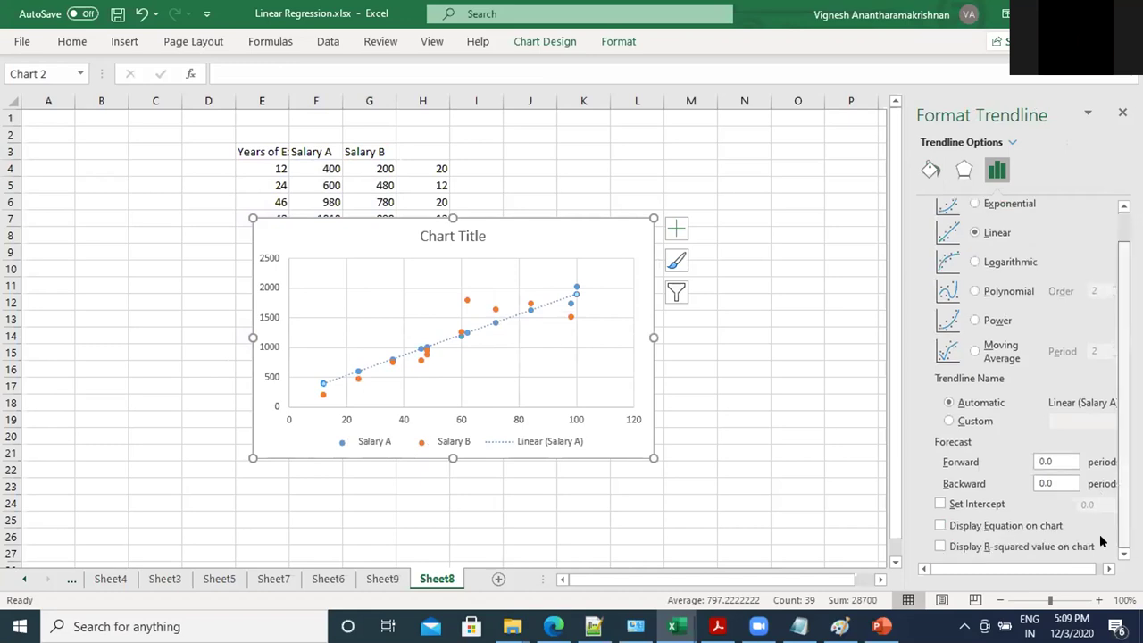
click(940, 525)
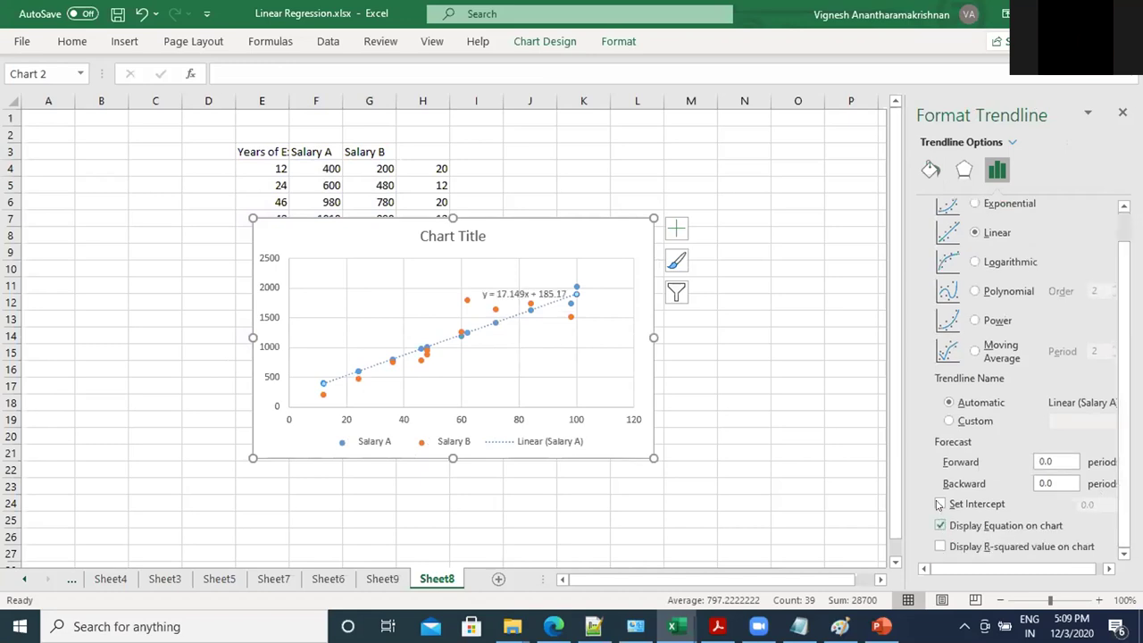
click(940, 504)
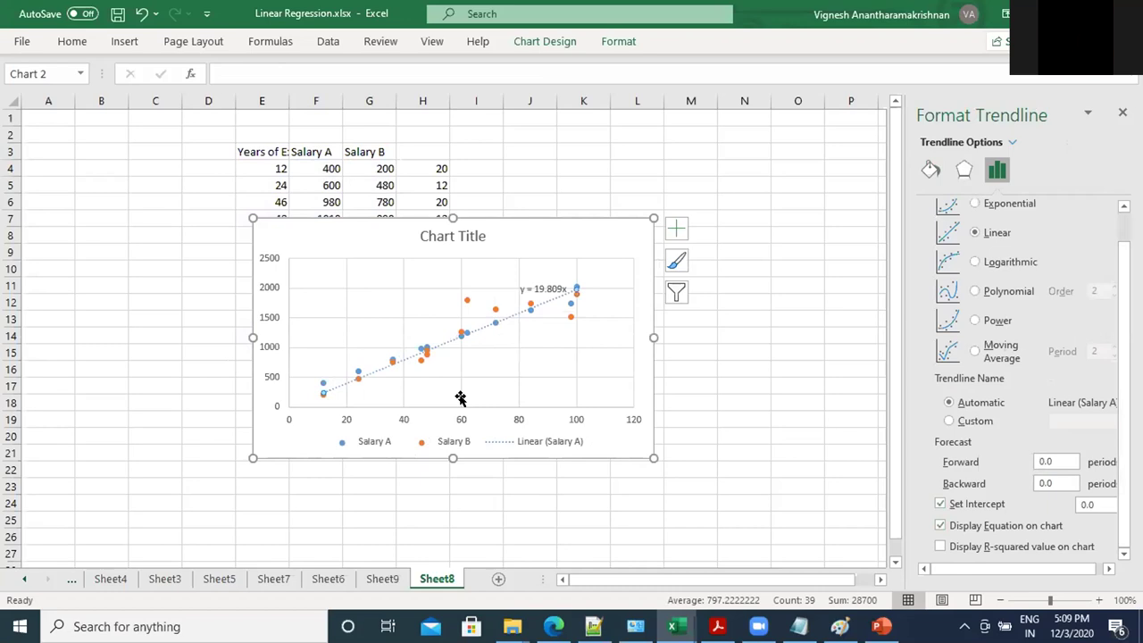
Step: Add a linear trendline to the Salary B series and display its equation on the chart
click(464, 301)
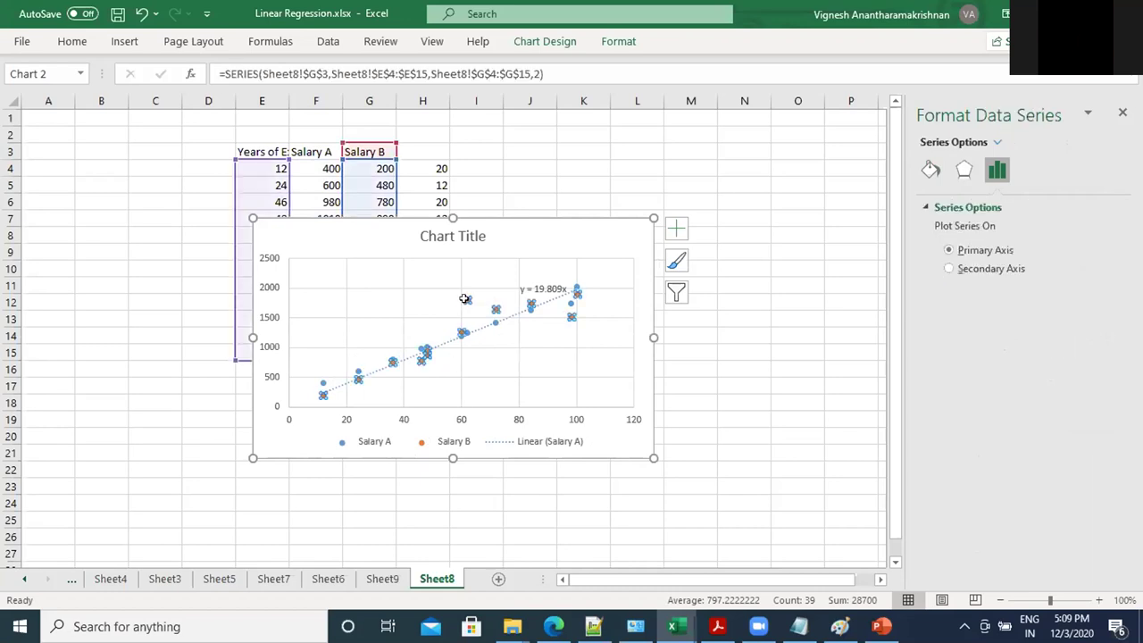
right_click(464, 301)
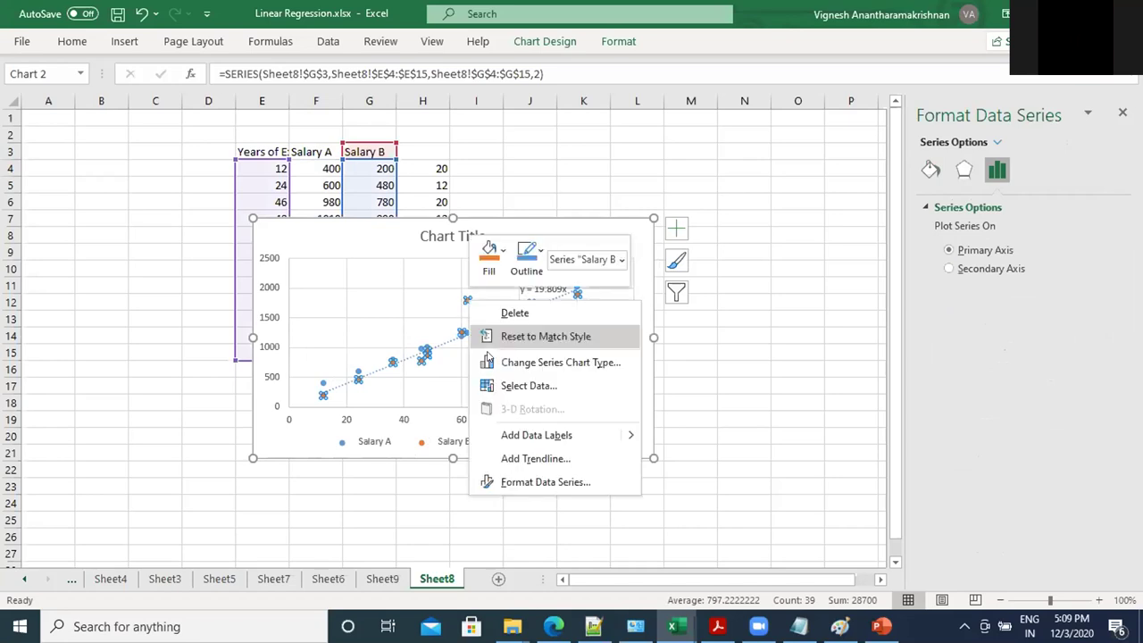
click(536, 458)
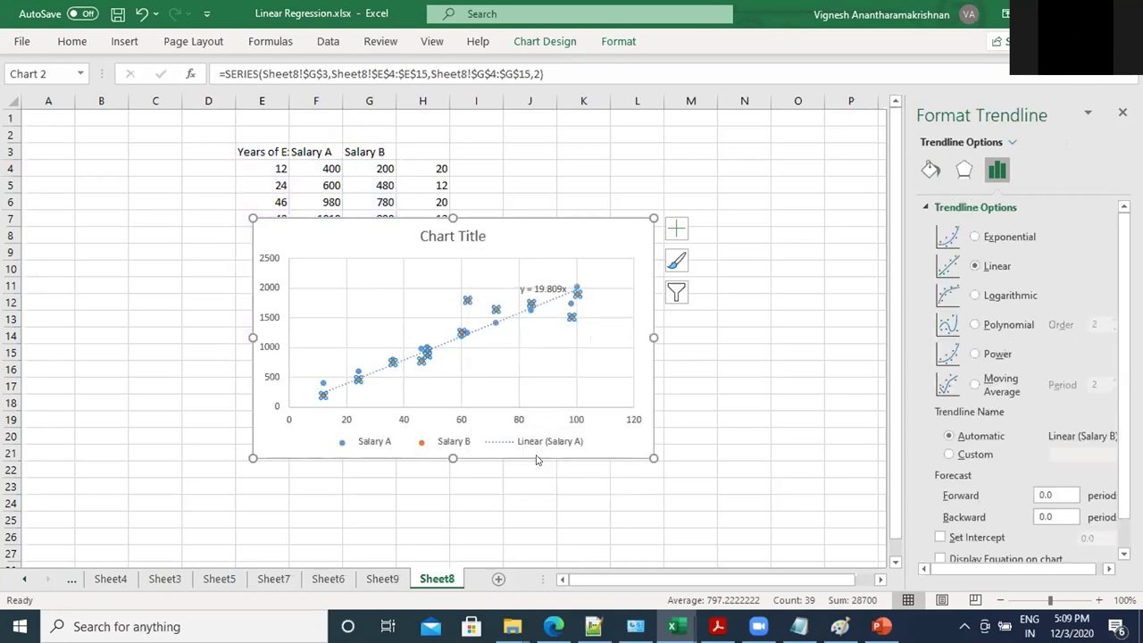
scroll(958, 476, down, 1)
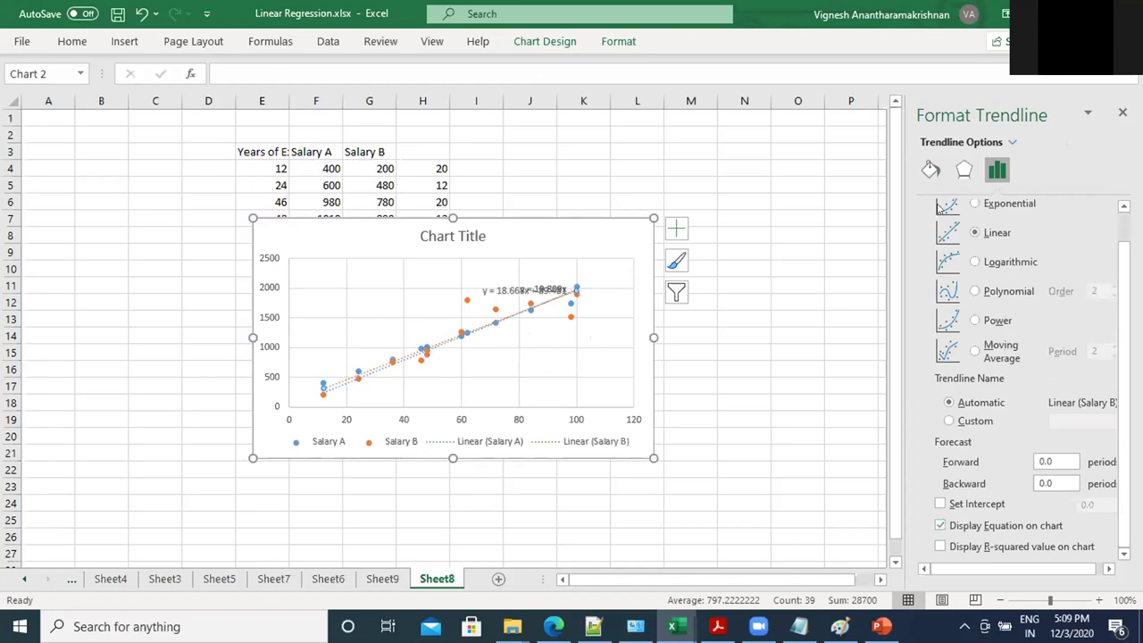
Step: Separate the overlapping trendline equations by moving the Salary B label upward and the Salary A label toward the middle of the plot
click(528, 286)
drag(520, 280, 510, 256)
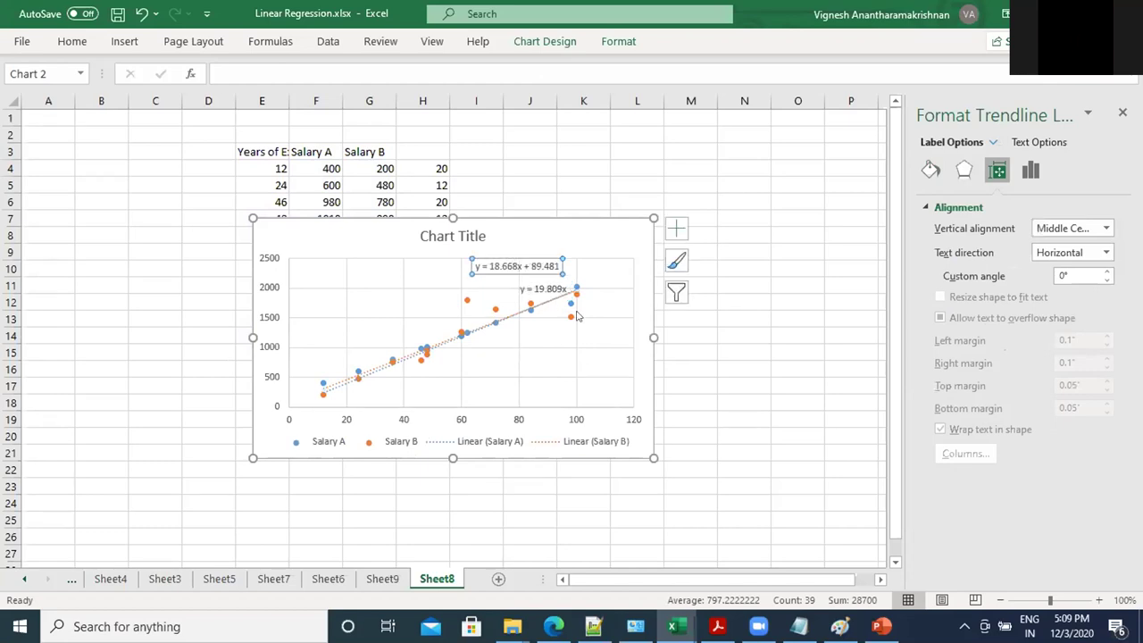
click(528, 288)
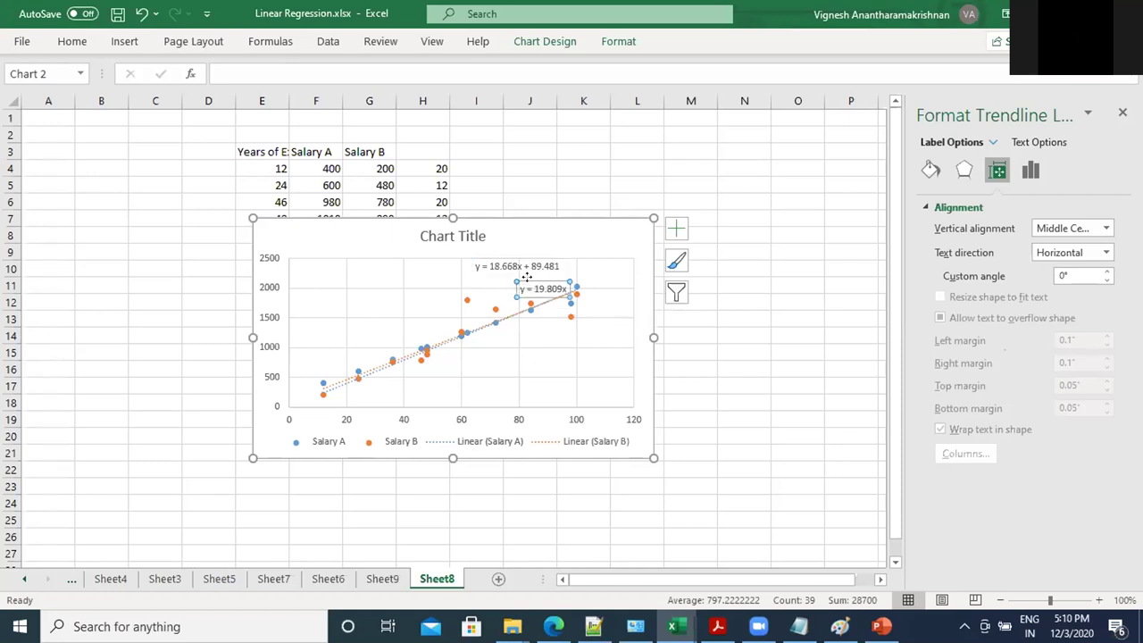
drag(528, 278, 448, 280)
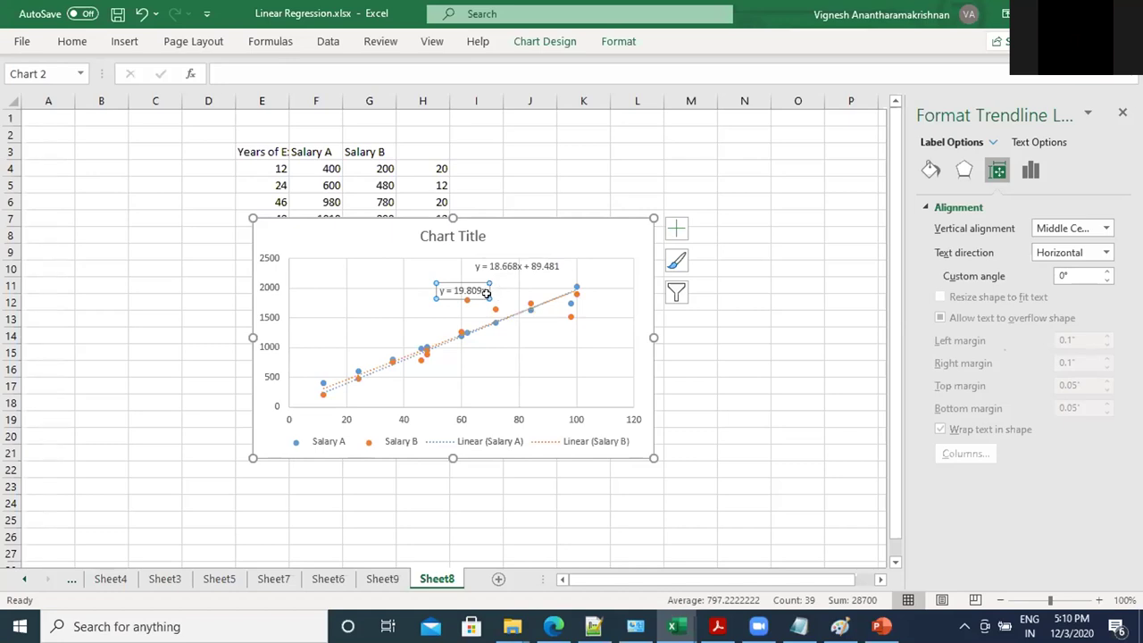
click(587, 329)
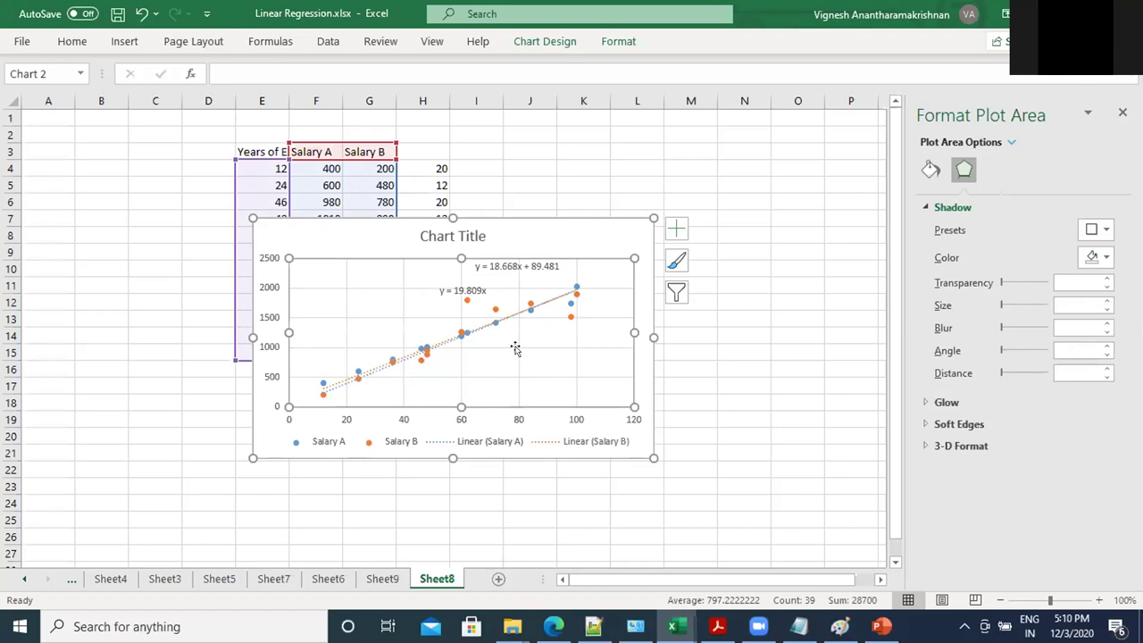
click(484, 346)
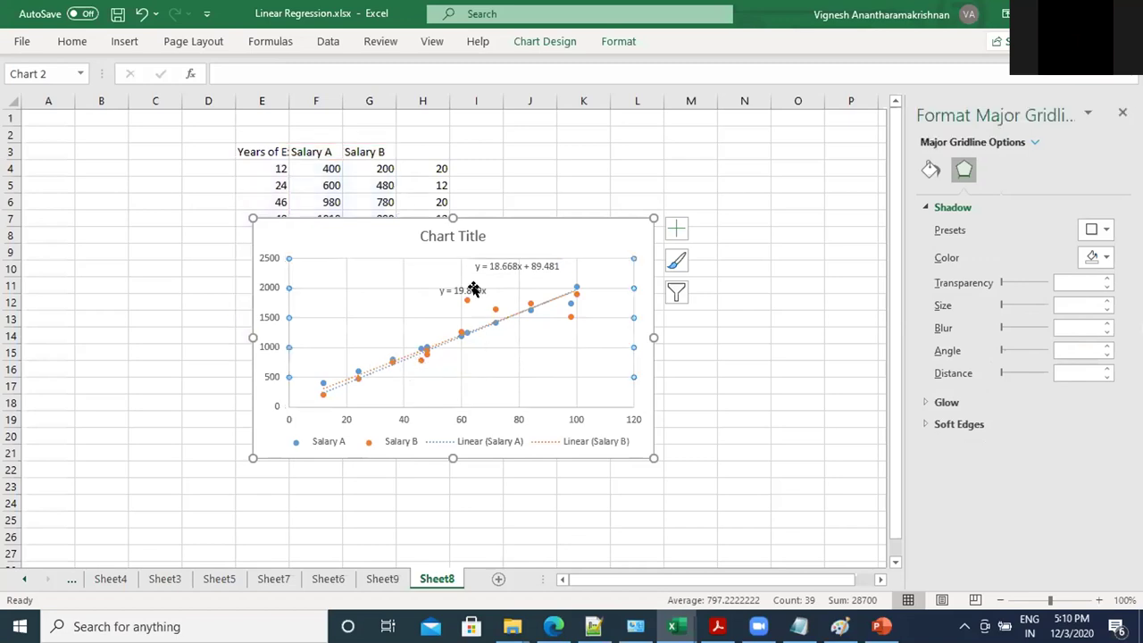
click(473, 334)
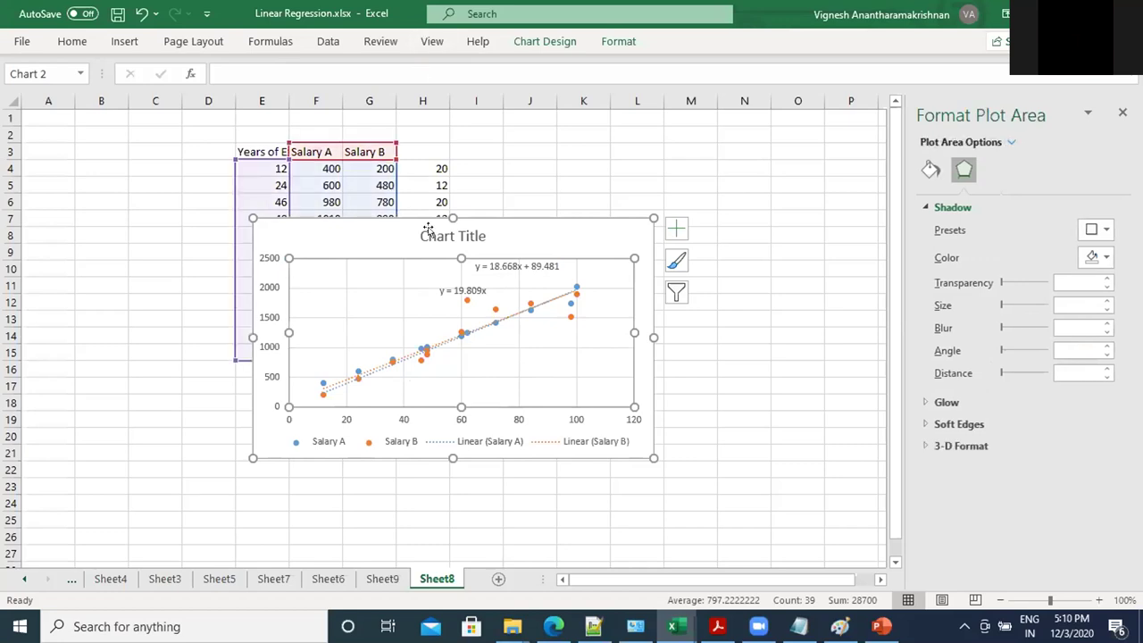
Step: Review the regression statistics, coefficients and residual output on Sheet9, undoing the enlargement of its line fit plot
click(382, 578)
click(309, 153)
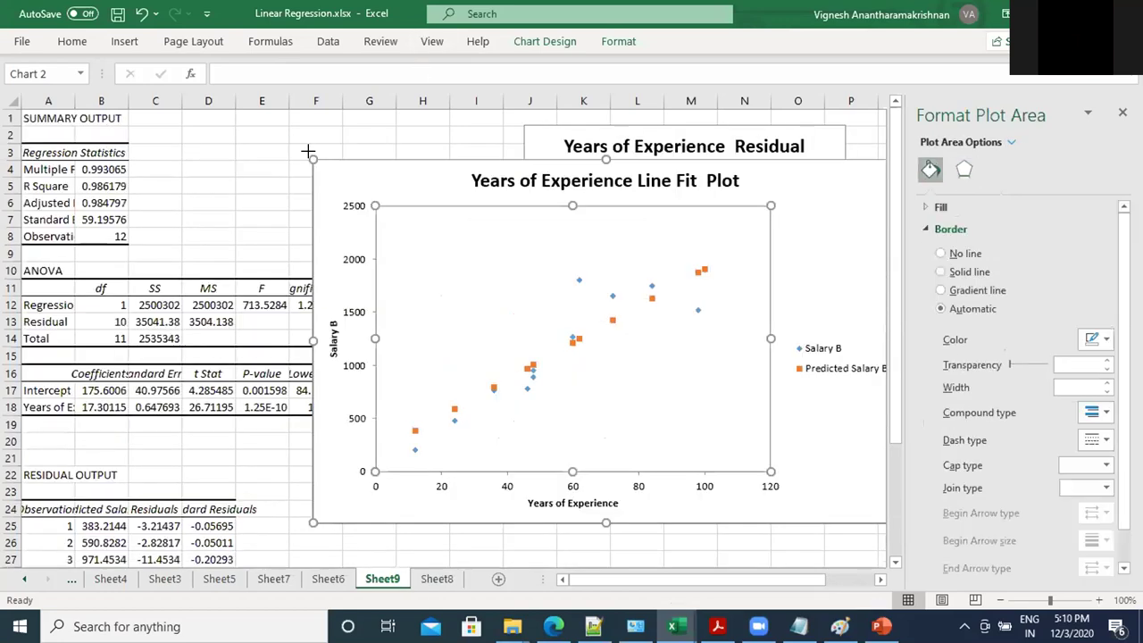
key(ctrl+z)
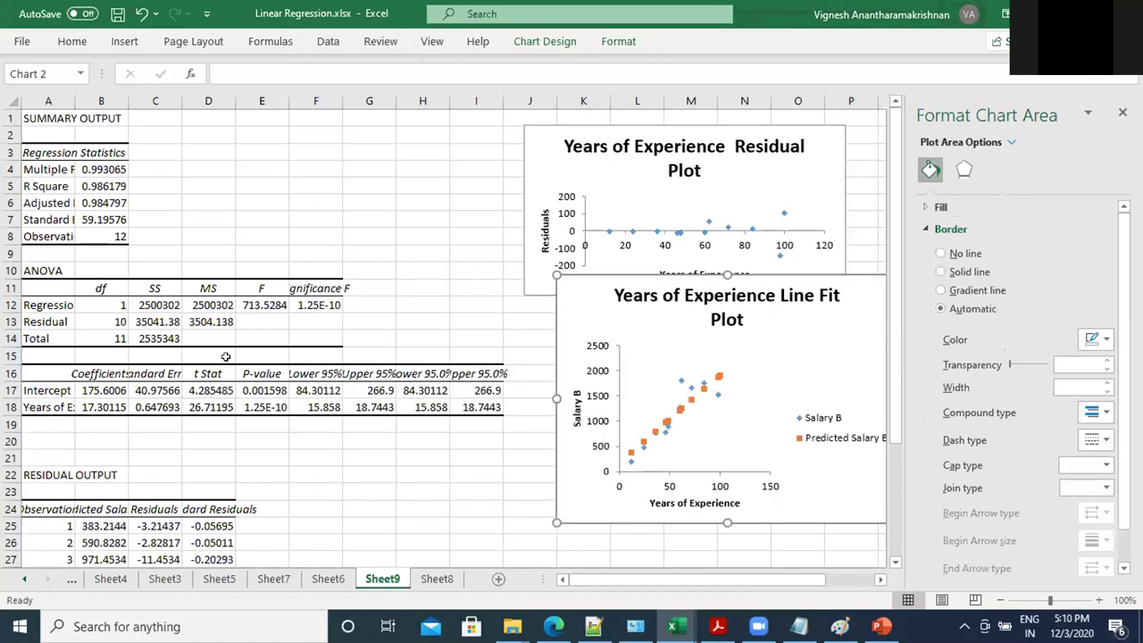
scroll(226, 357, down, 3)
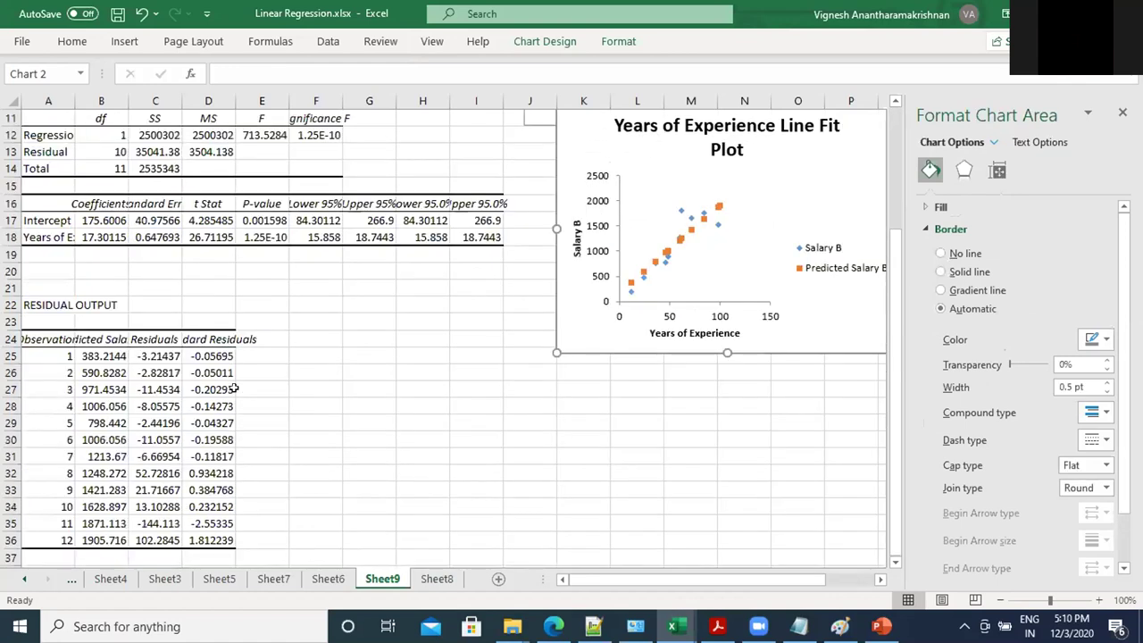
scroll(226, 388, up, 2)
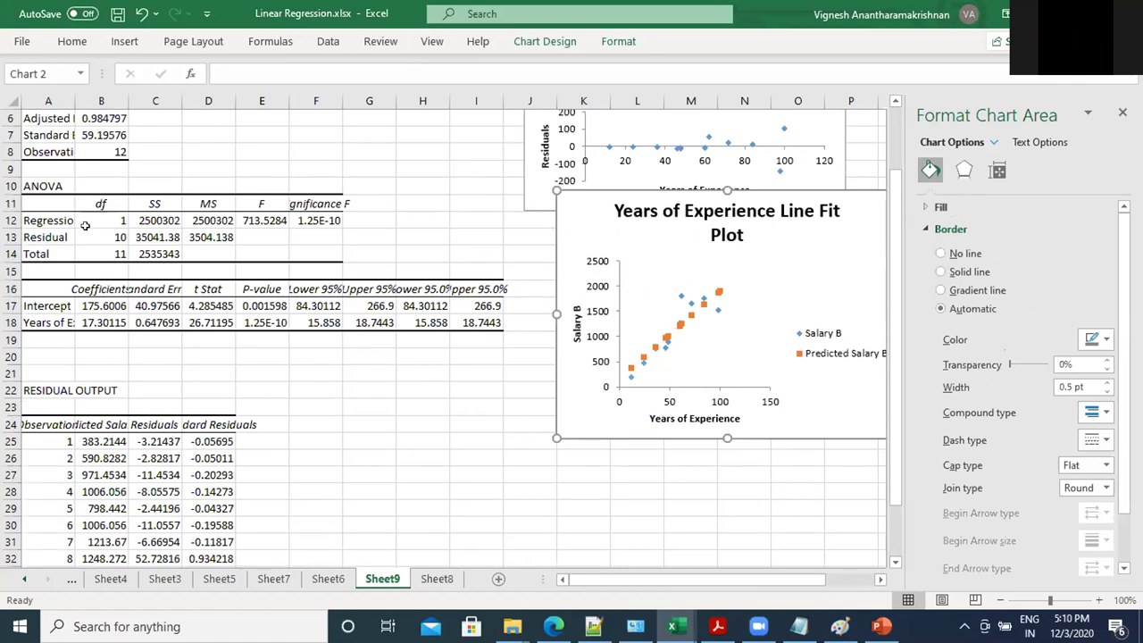
scroll(85, 225, up, 2)
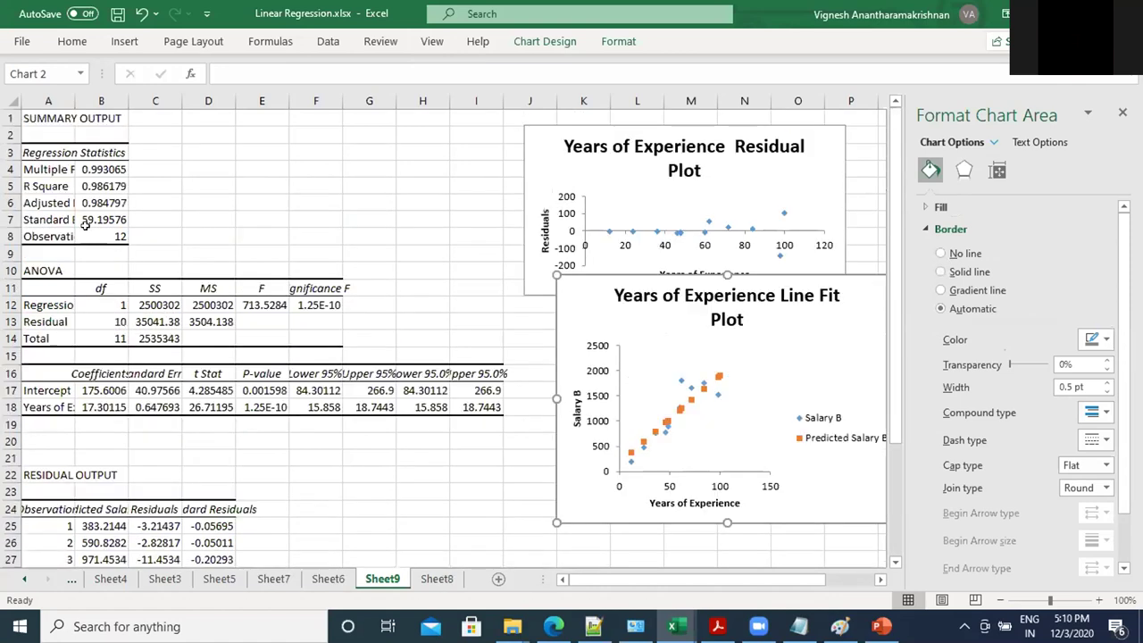
scroll(85, 220, down, 5)
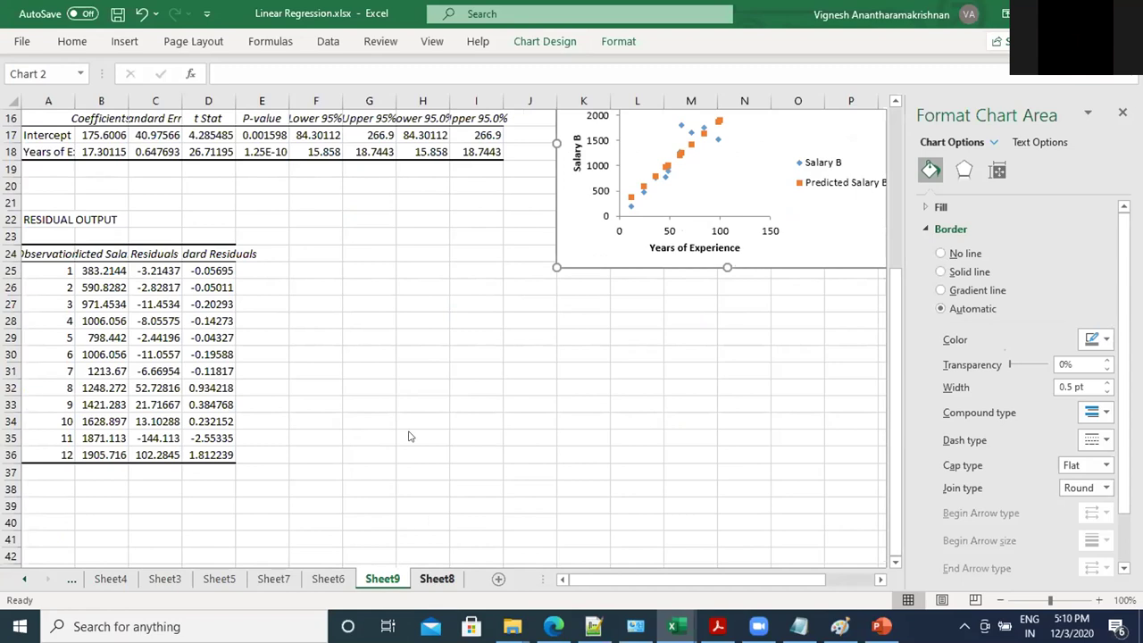
Step: Select E3:G12 on Sheet8, look through the available Data Analysis tools and close the list without running one
key(ctrl+Page_Down)
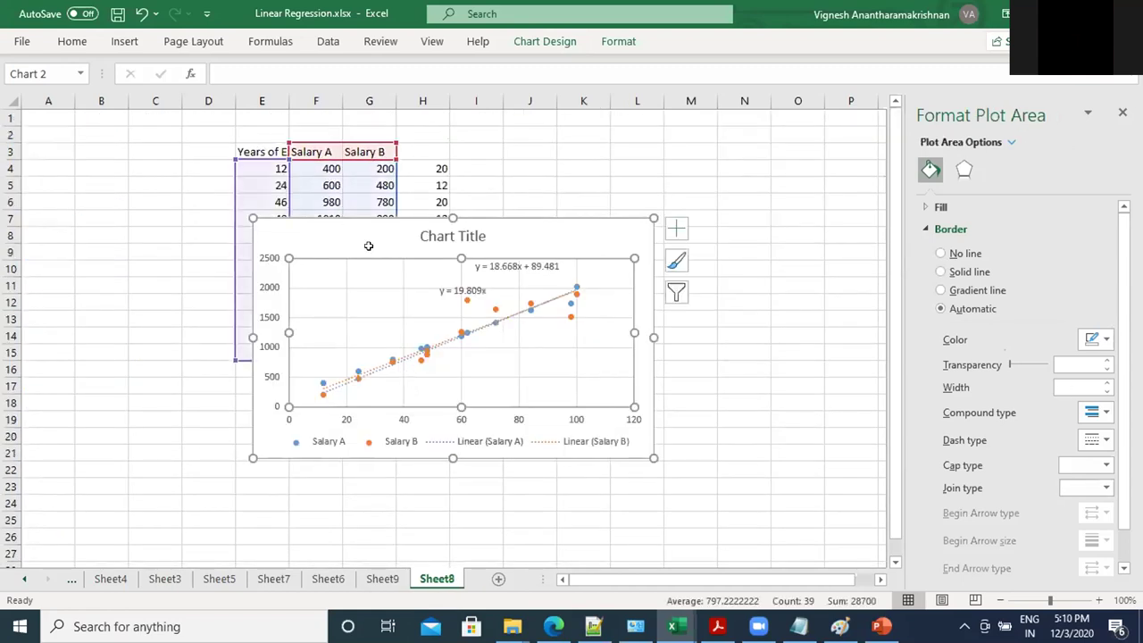
drag(261, 151, 369, 302)
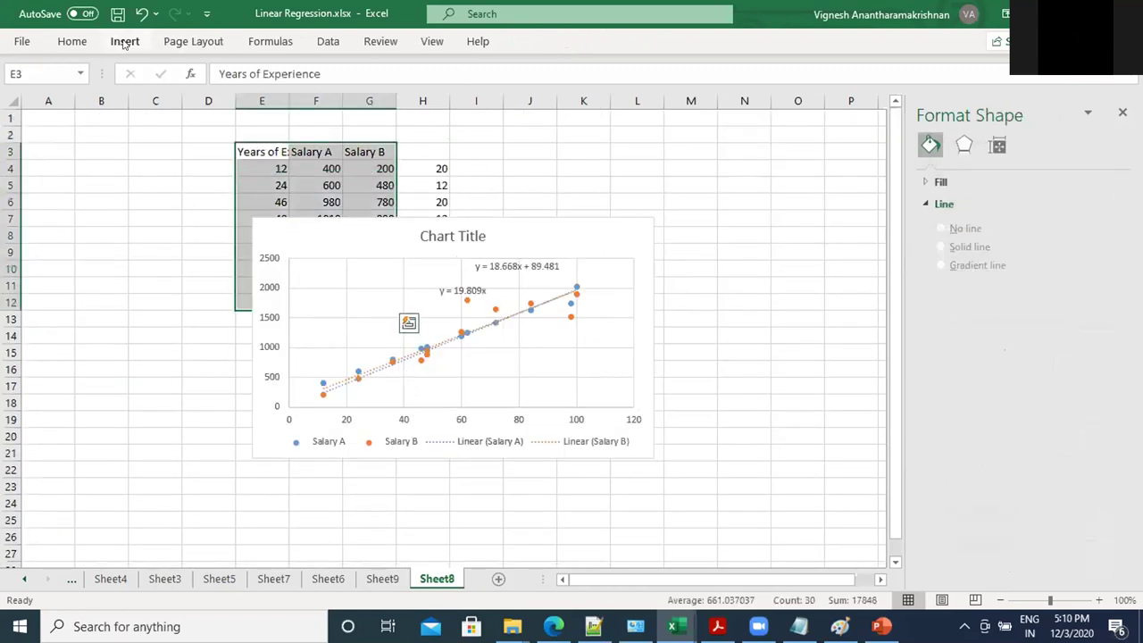
click(327, 43)
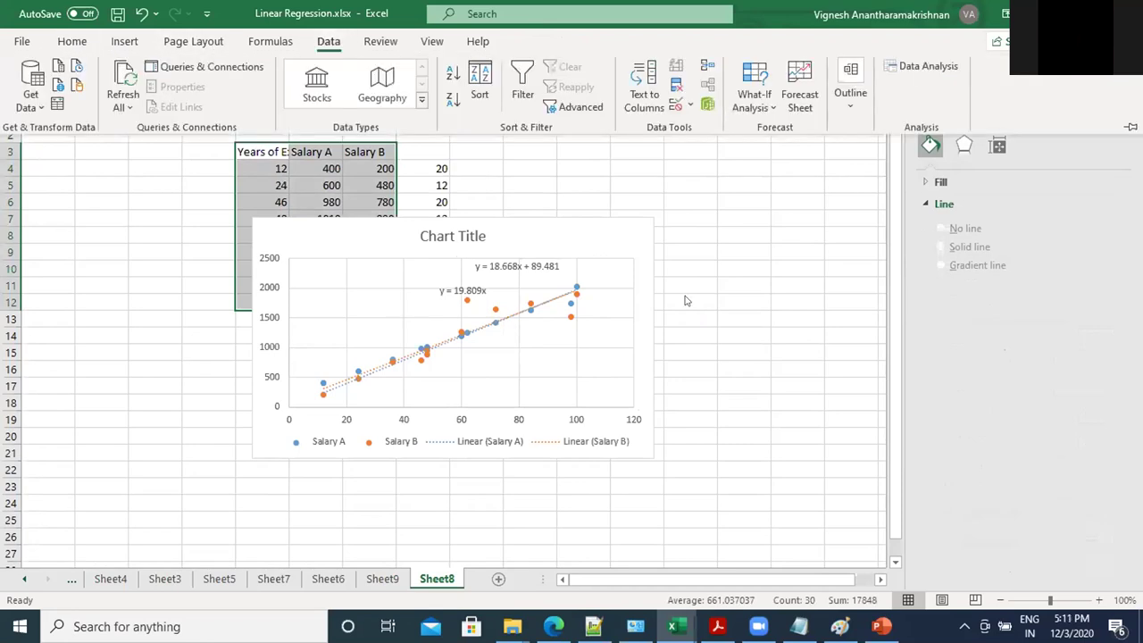
scroll(641, 290, up, 2)
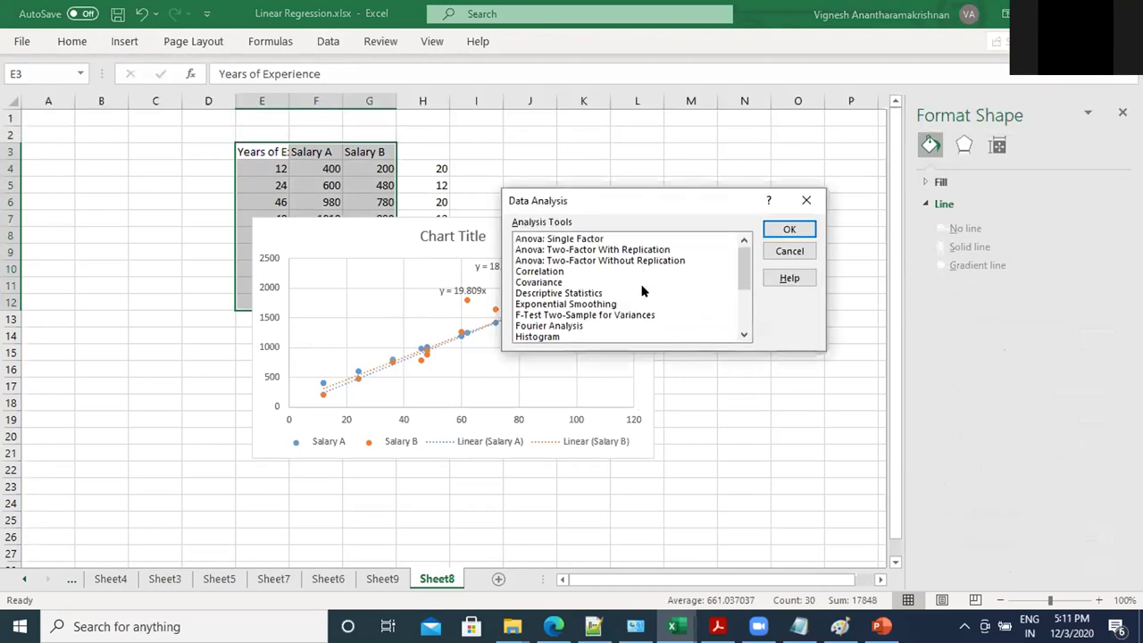
click(565, 282)
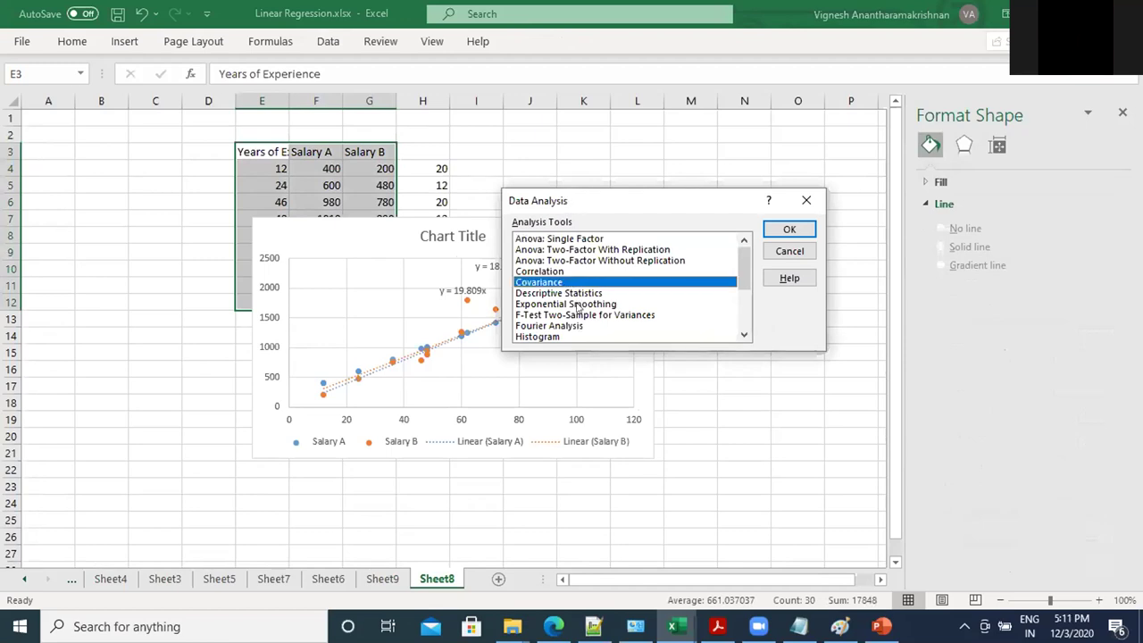
key(Down)
key(Down)
scroll(549, 286, down, 1)
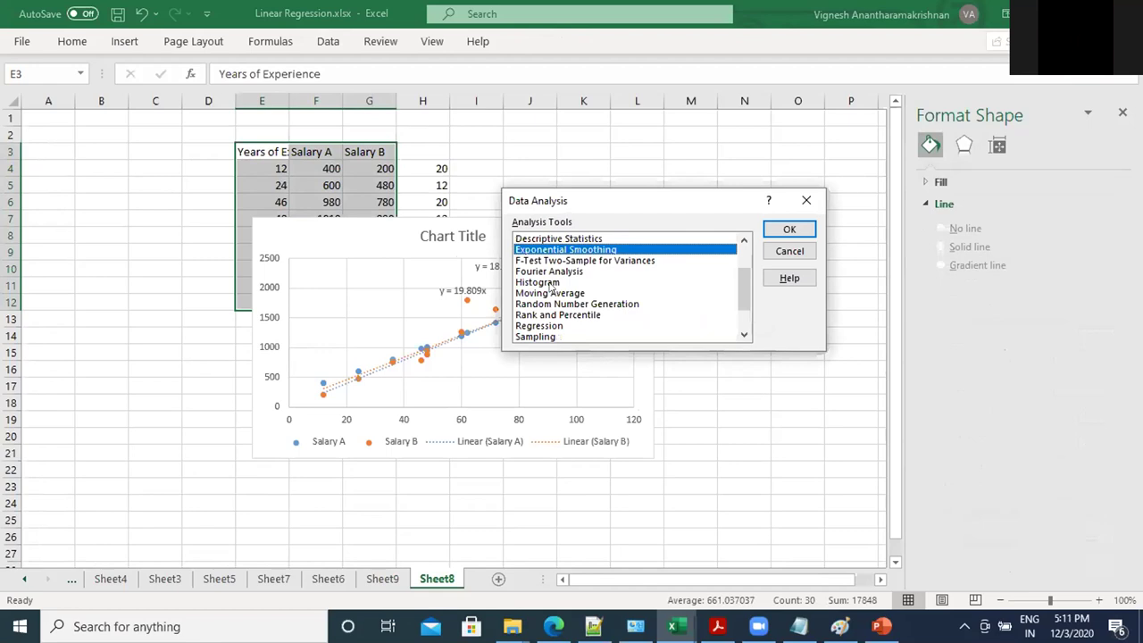
scroll(551, 288, down, 2)
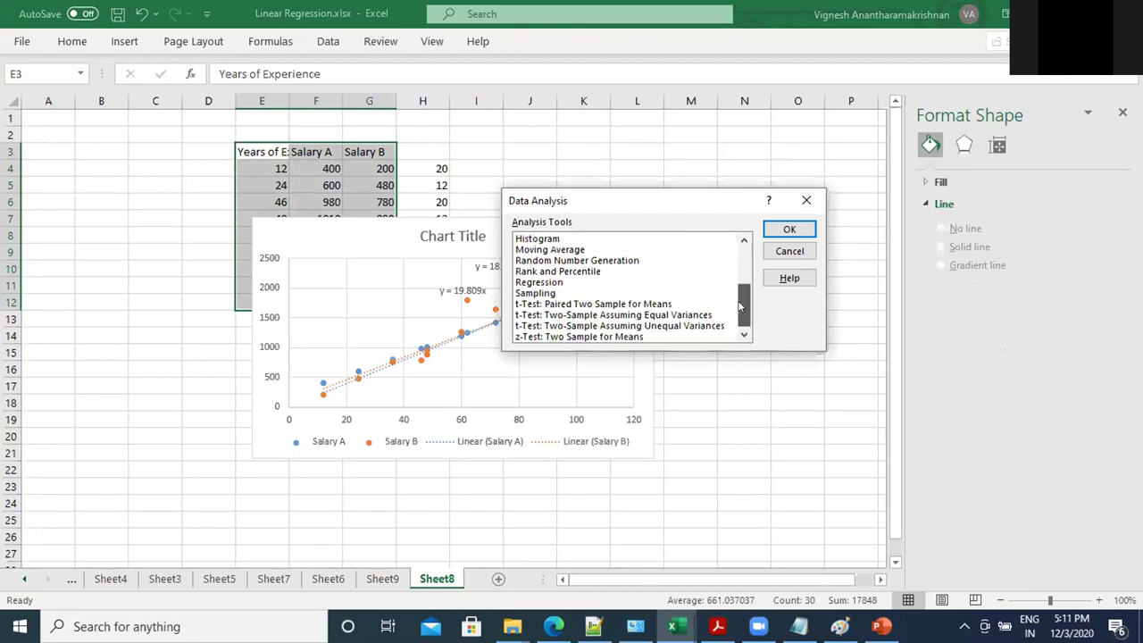
drag(737, 306, 738, 266)
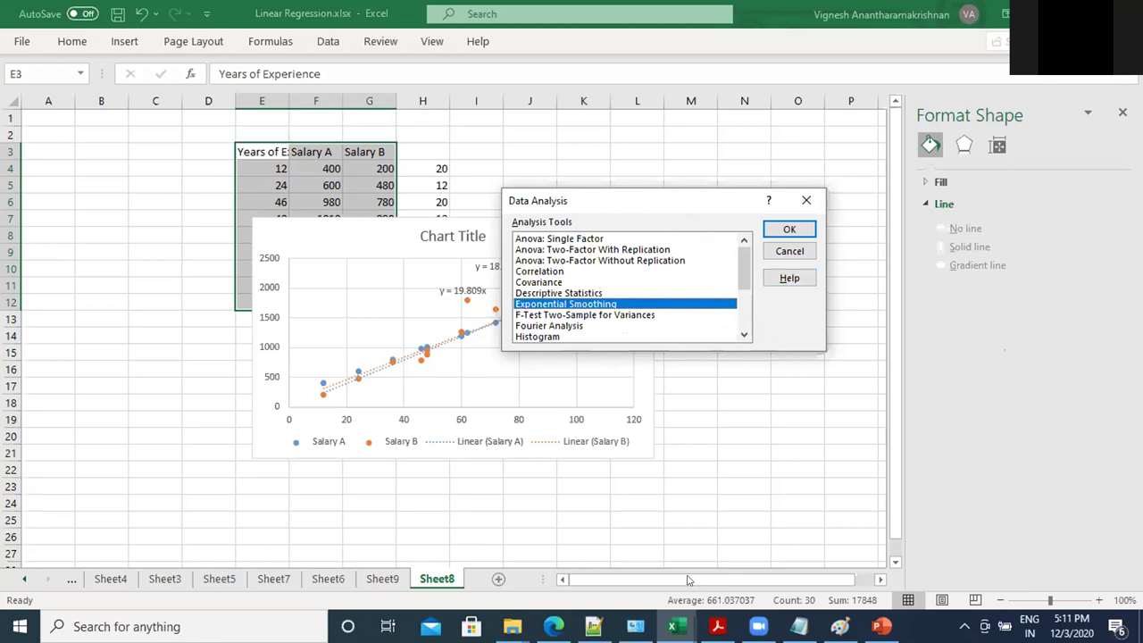
click(758, 626)
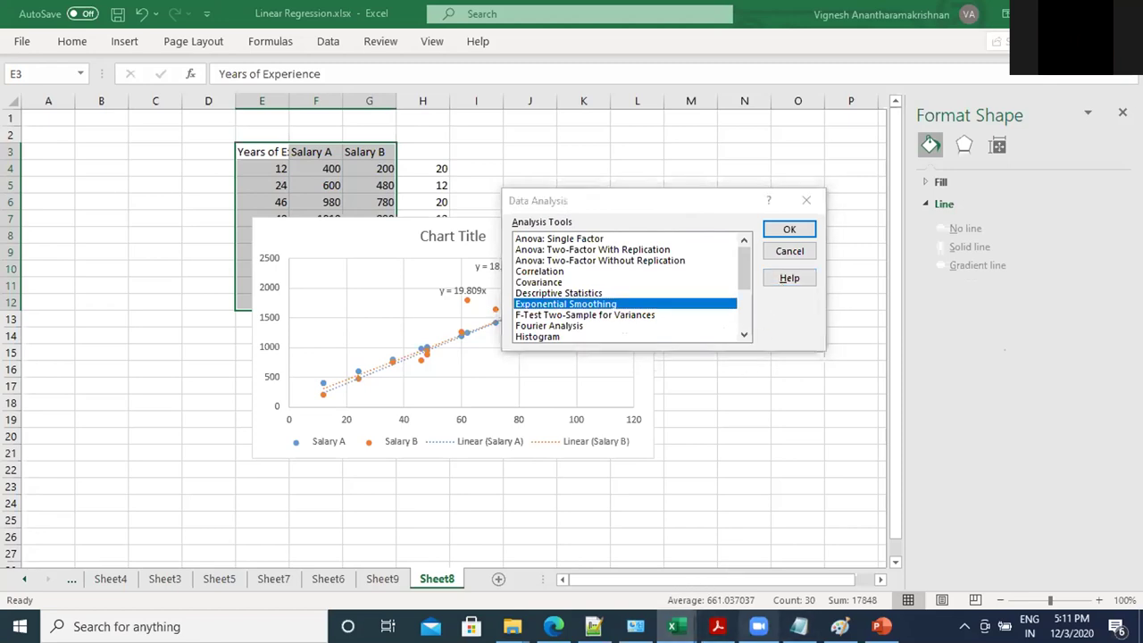
click(790, 251)
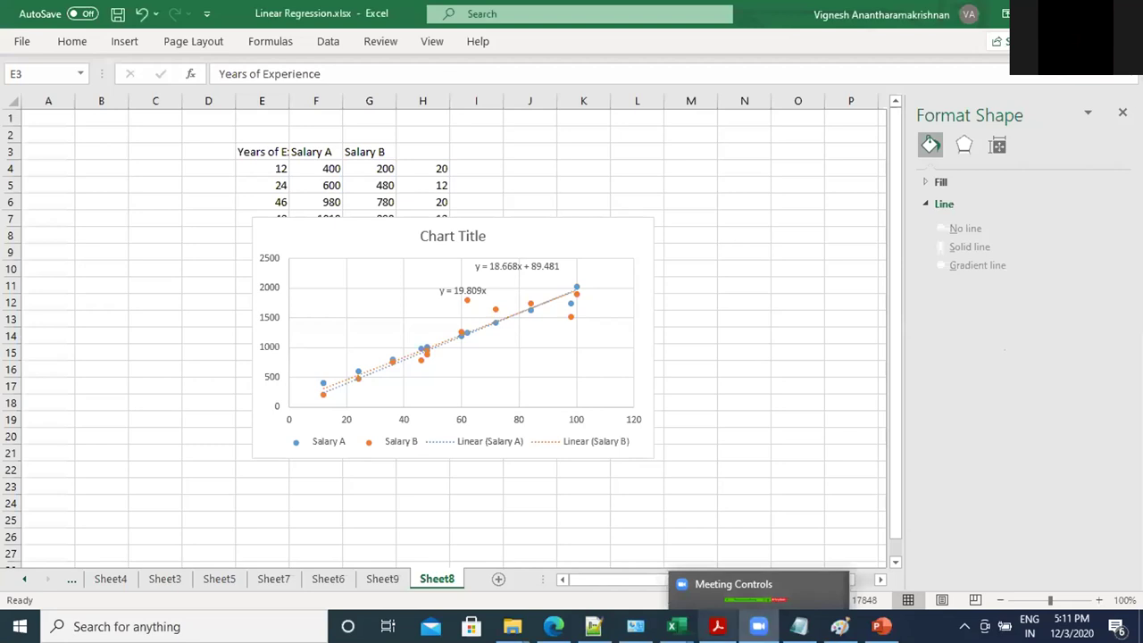
Step: Show the regression output on Sheet4, and switch to File Explorer to view the Excel folder on the C: drive
mouse_move(593, 626)
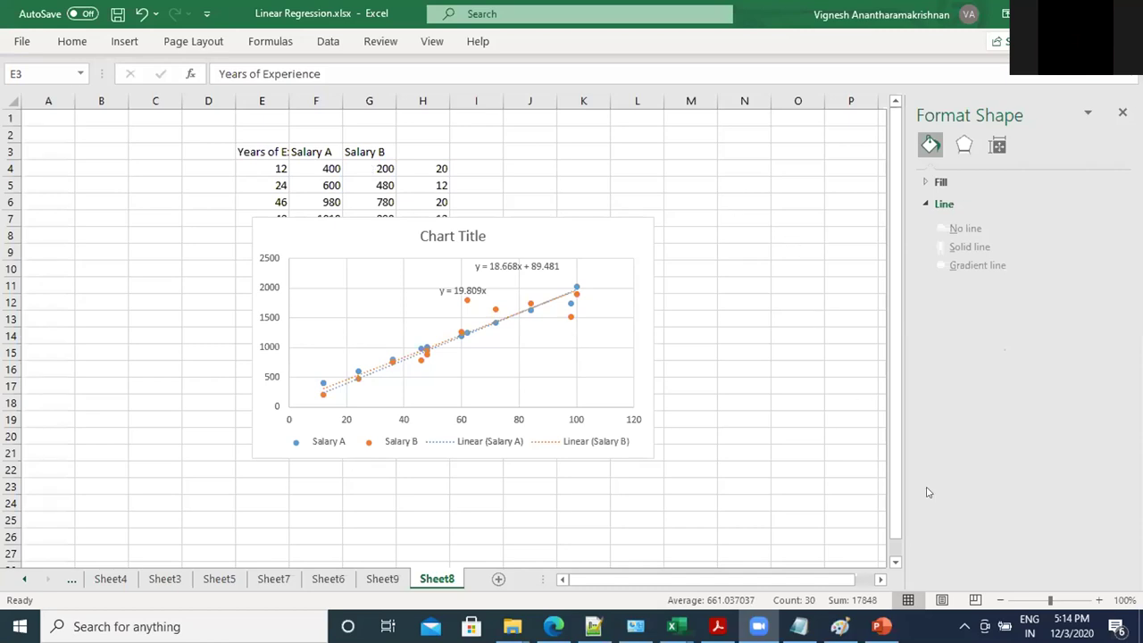
click(110, 579)
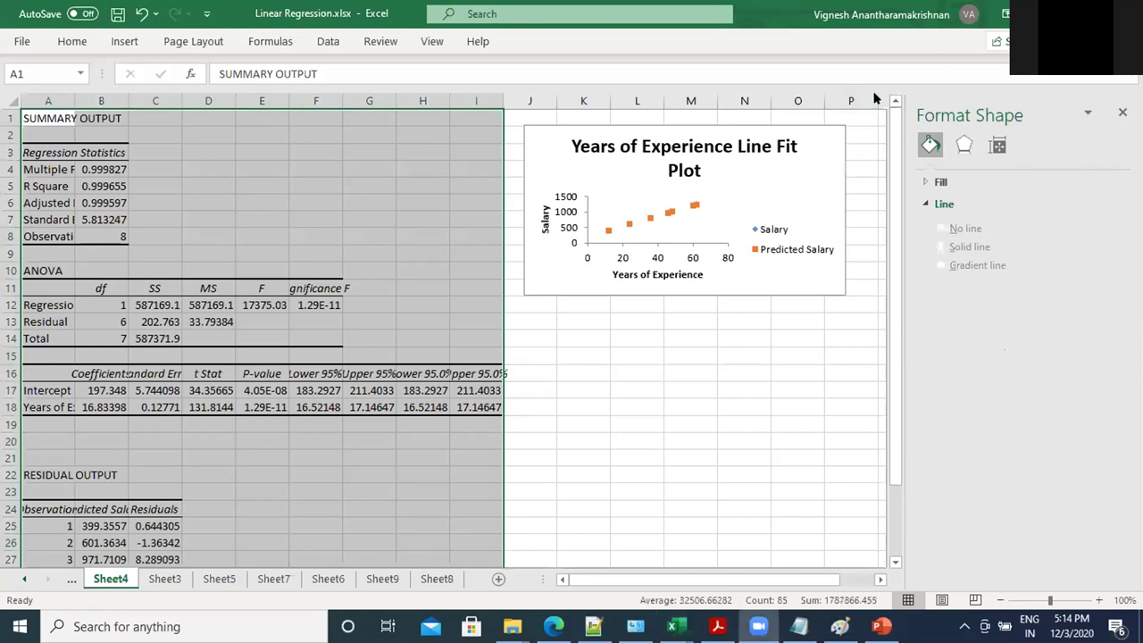
mouse_move(512, 626)
click(614, 539)
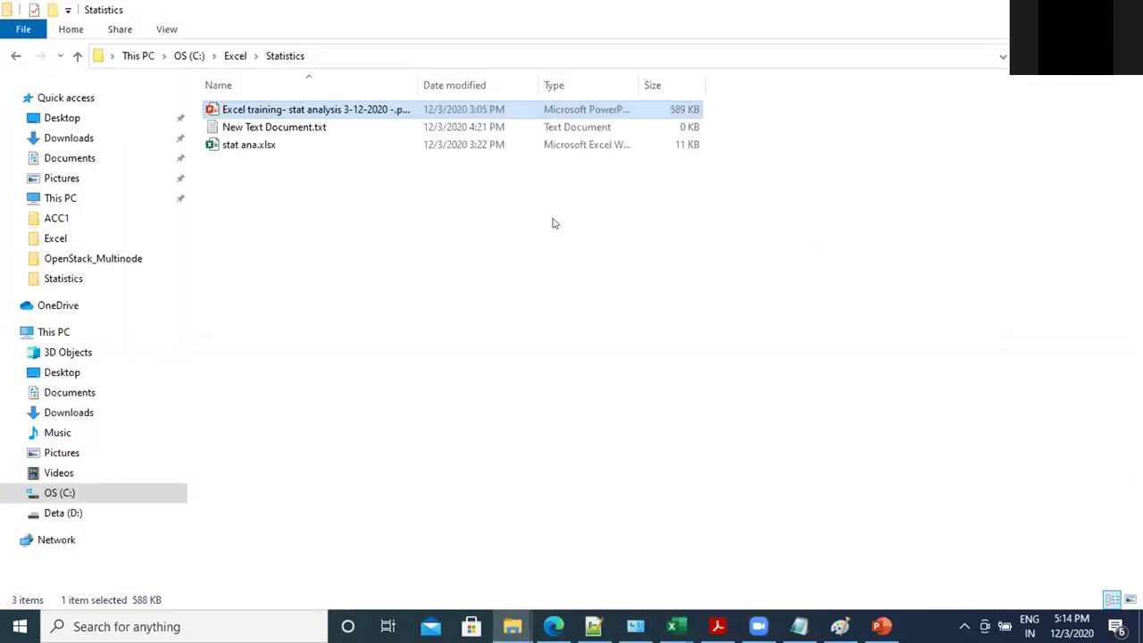
click(237, 56)
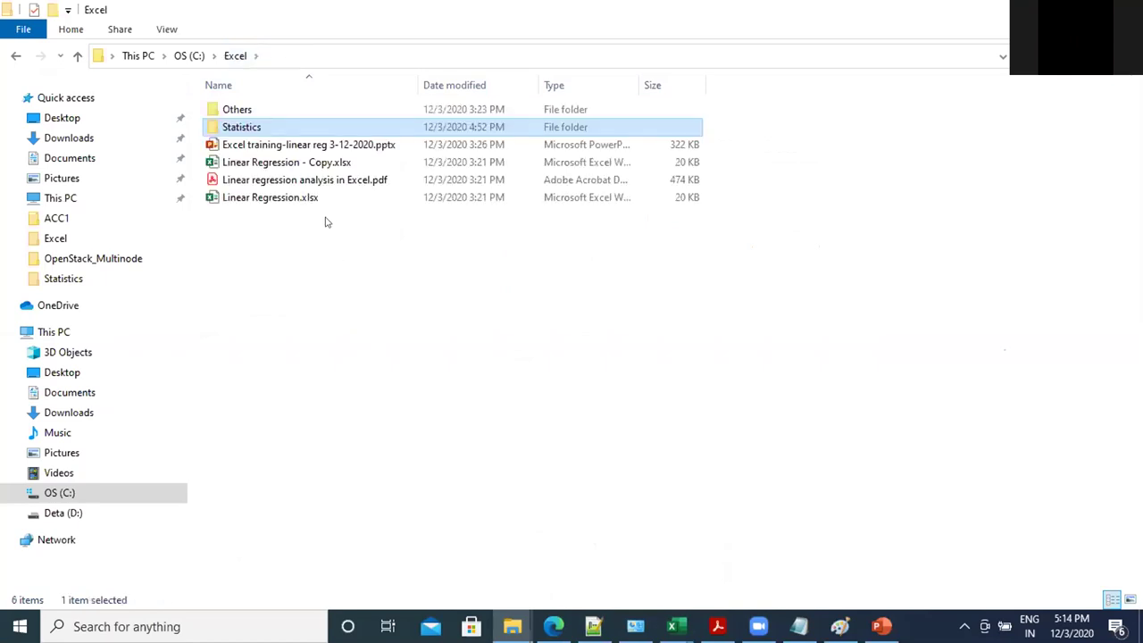
Step: Open the presentation Excel training-linear reg 3-12-2020.pptx and show its Agenda slide
double_click(315, 144)
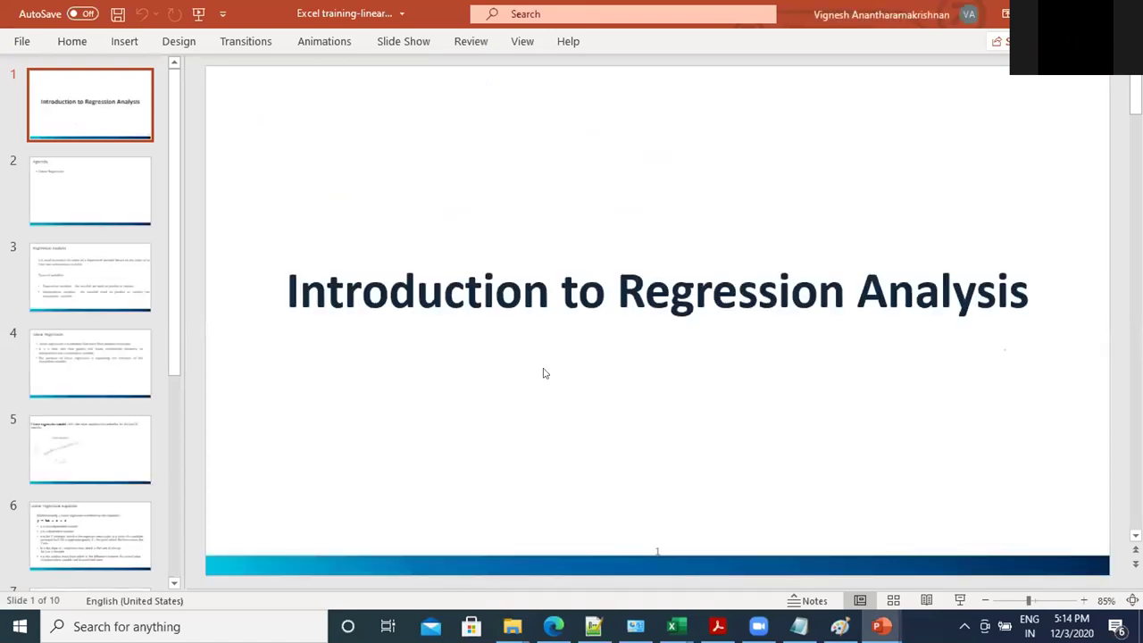
scroll(544, 373, down, 1)
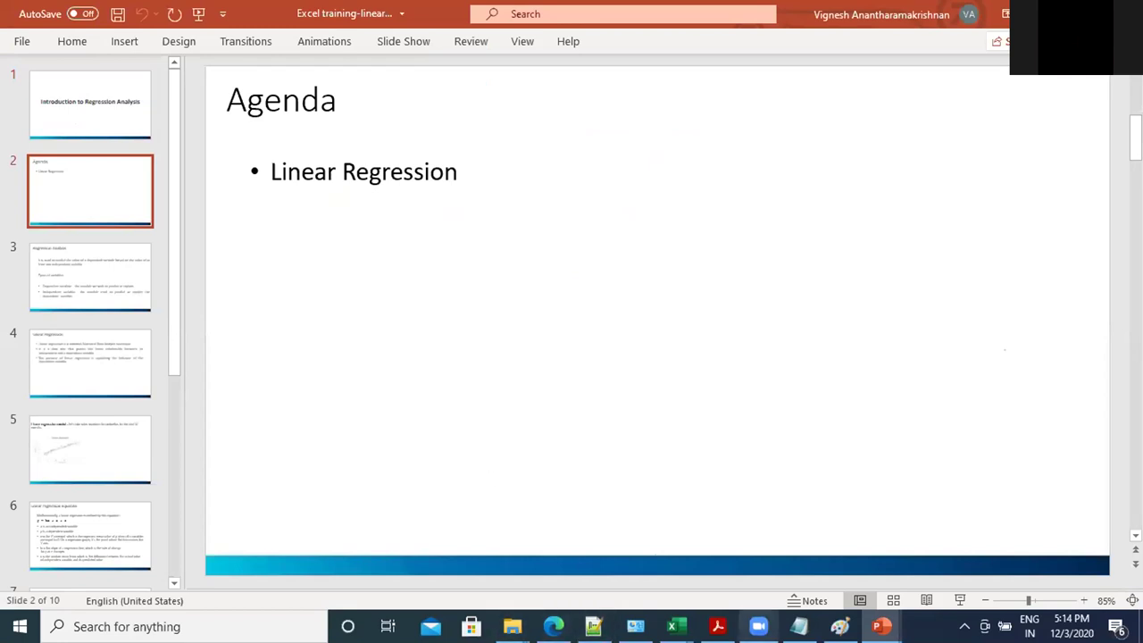
Step: Switch to the Notepad notes and add the topics "Classification" and "Clustering" at the end, separated by blank lines
click(789, 625)
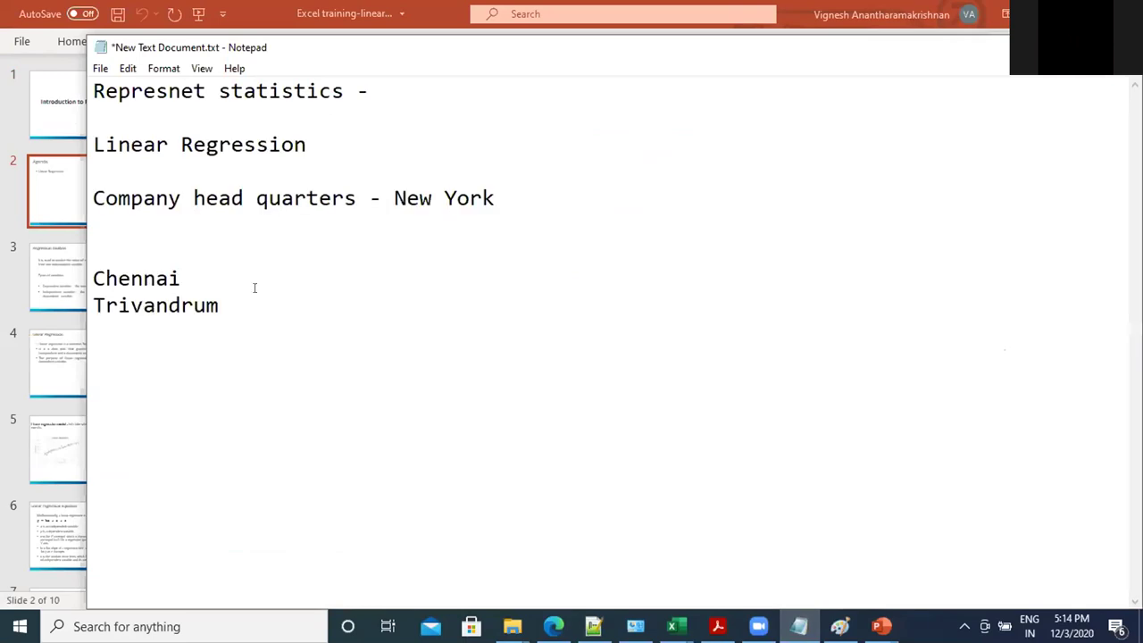
click(228, 387)
key(Return)
key(Return)
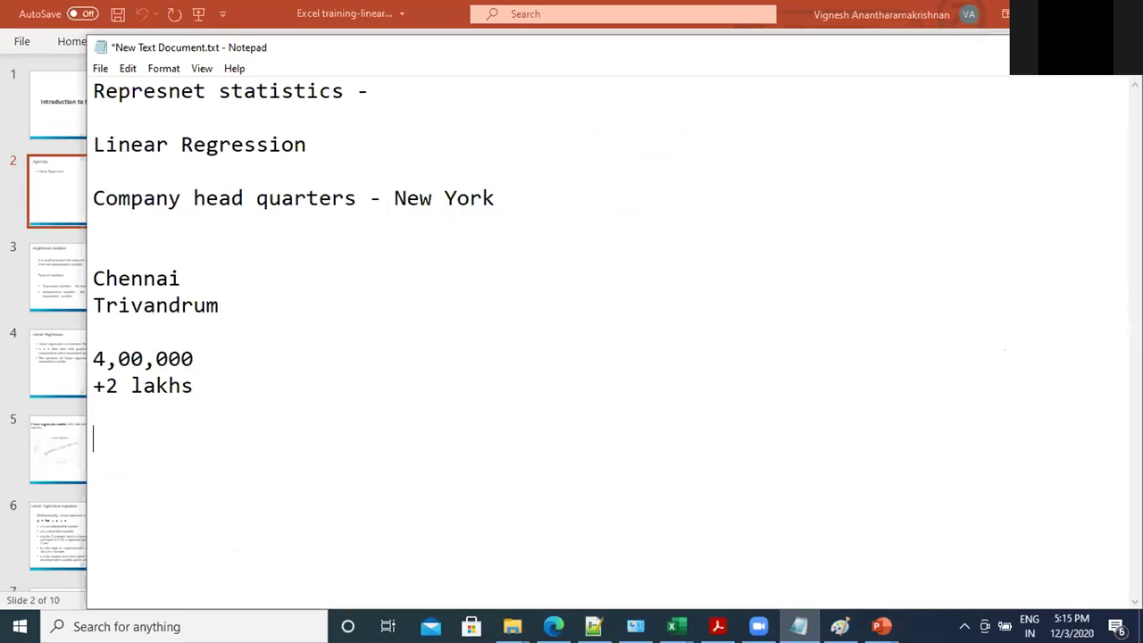
text(Classification)
key(Return)
key(Return)
text(Clustering)
Step: Continue the topic list with "Distance or similarity measure" and "Recommendation", keeping a blank line between entries
key(Return)
key(Return)
text(Distance or similarity measure)
key(Return)
key(Return)
text(Recommendation)
key(Return)
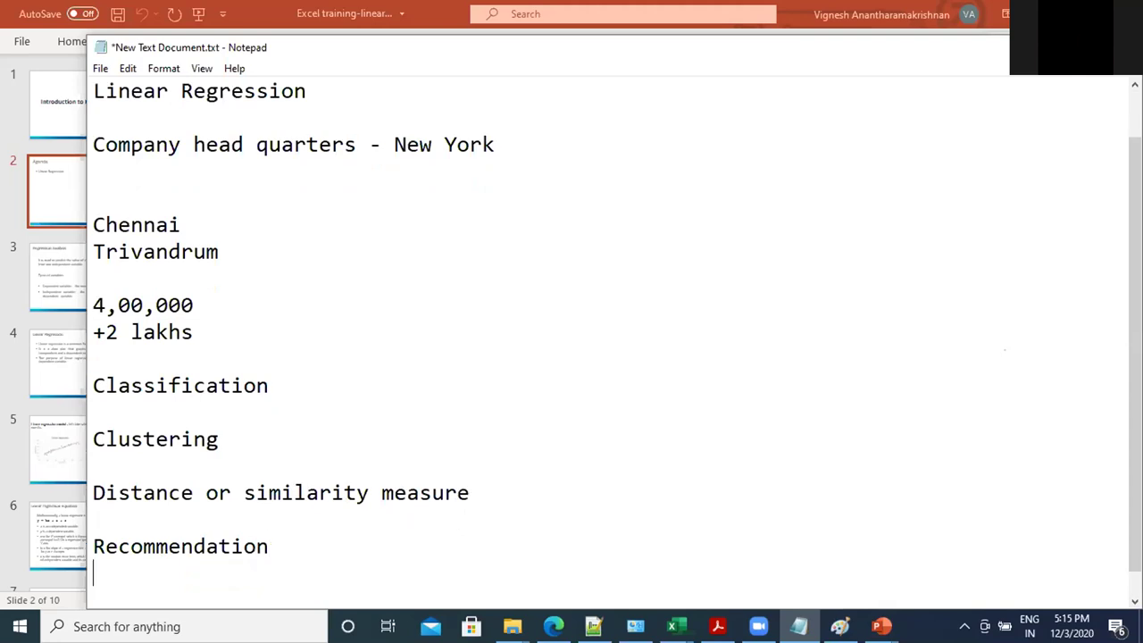
Step: Insert the topic "Regression" between Classification and Clustering, set off by a blank line
click(286, 381)
key(Return)
key(Return)
text(Regression)
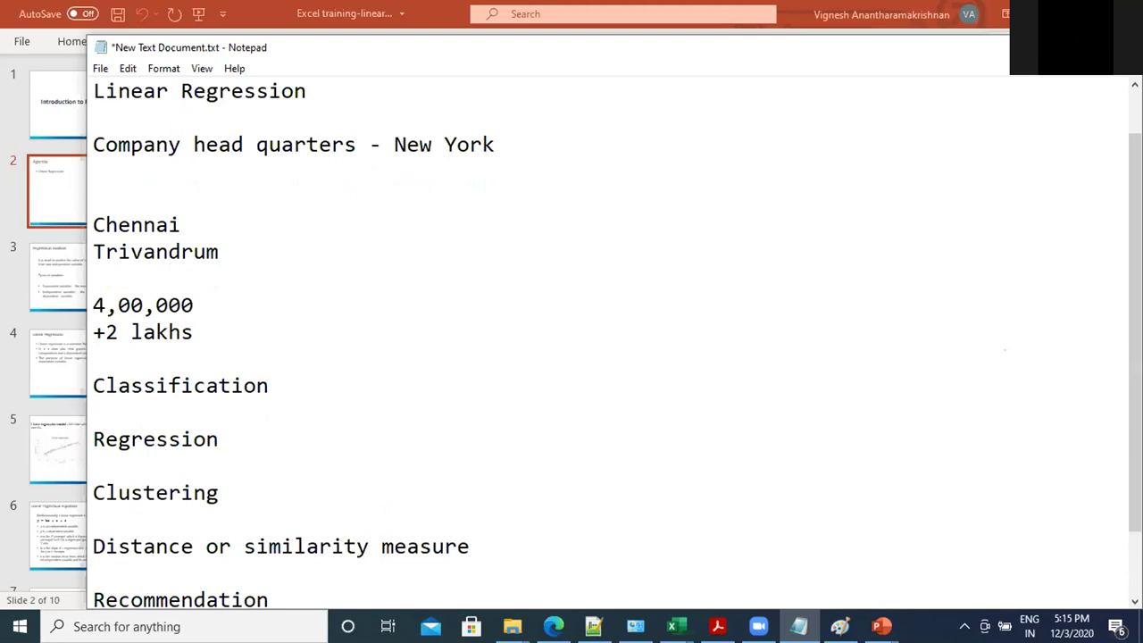
Step: Delete all the older notes above Classification, including the blank lines, so the document starts with the topic list
drag(227, 329, 69, 7)
key(Delete)
key(Delete)
key(Delete)
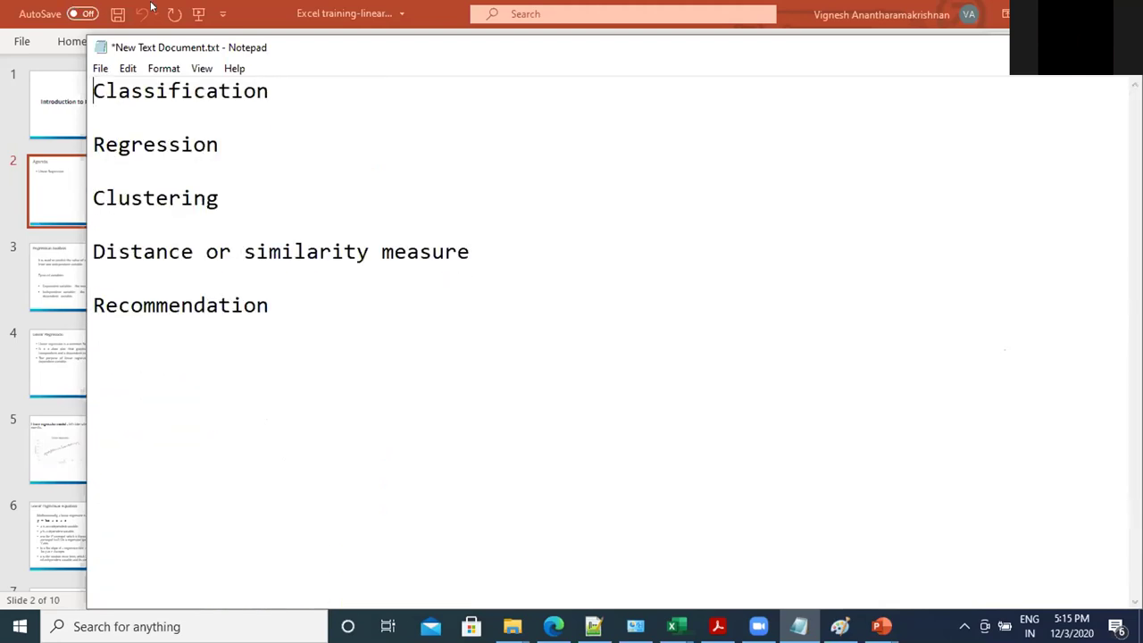
Step: Add an example under Classification with the line "Covid -" followed by the line "Yes or No"
click(286, 87)
key(Return)
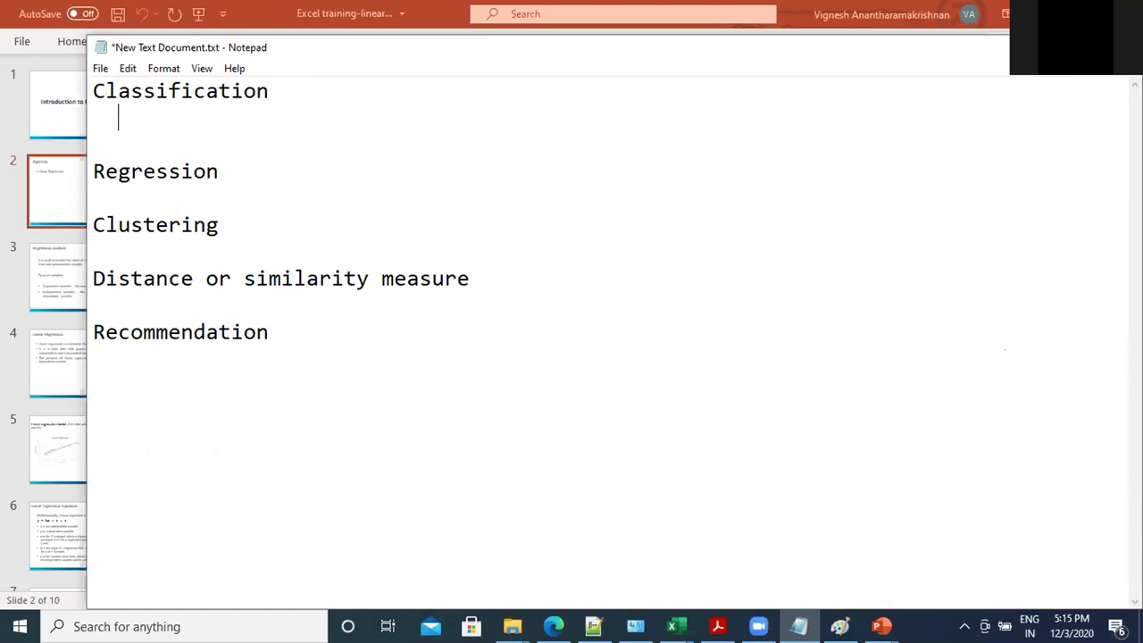
text(Covid -)
key(Return)
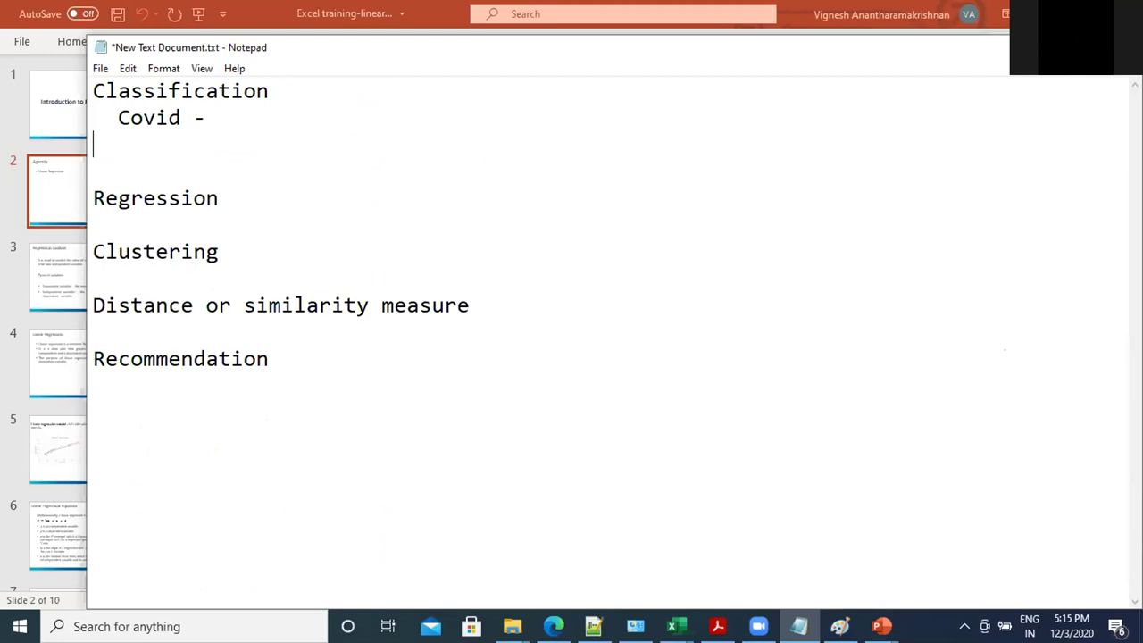
text(Yes or No)
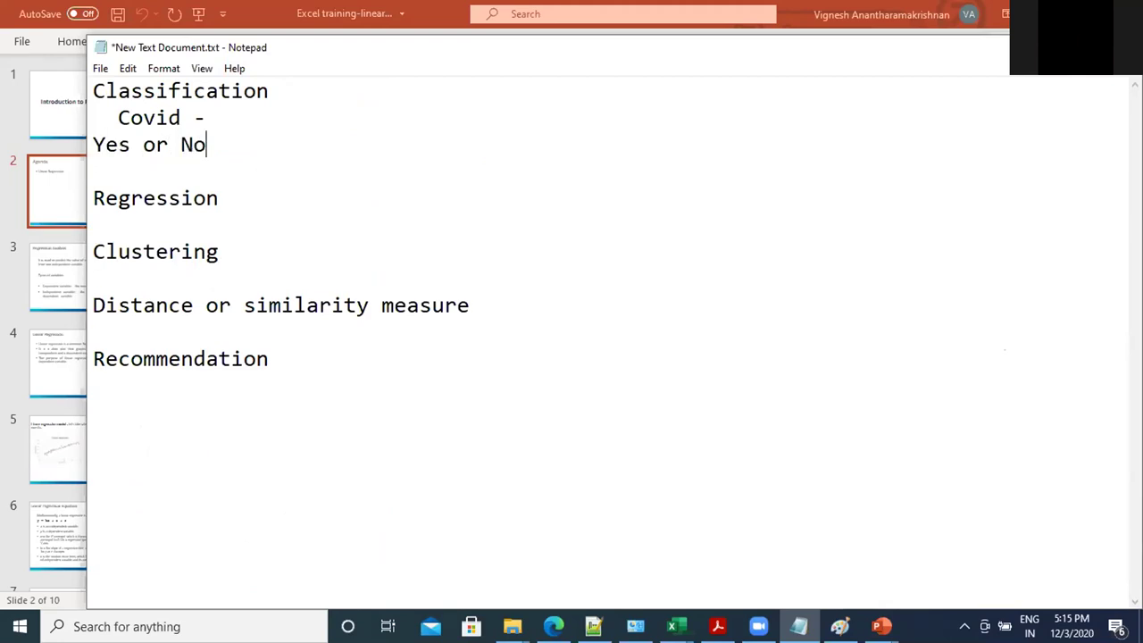